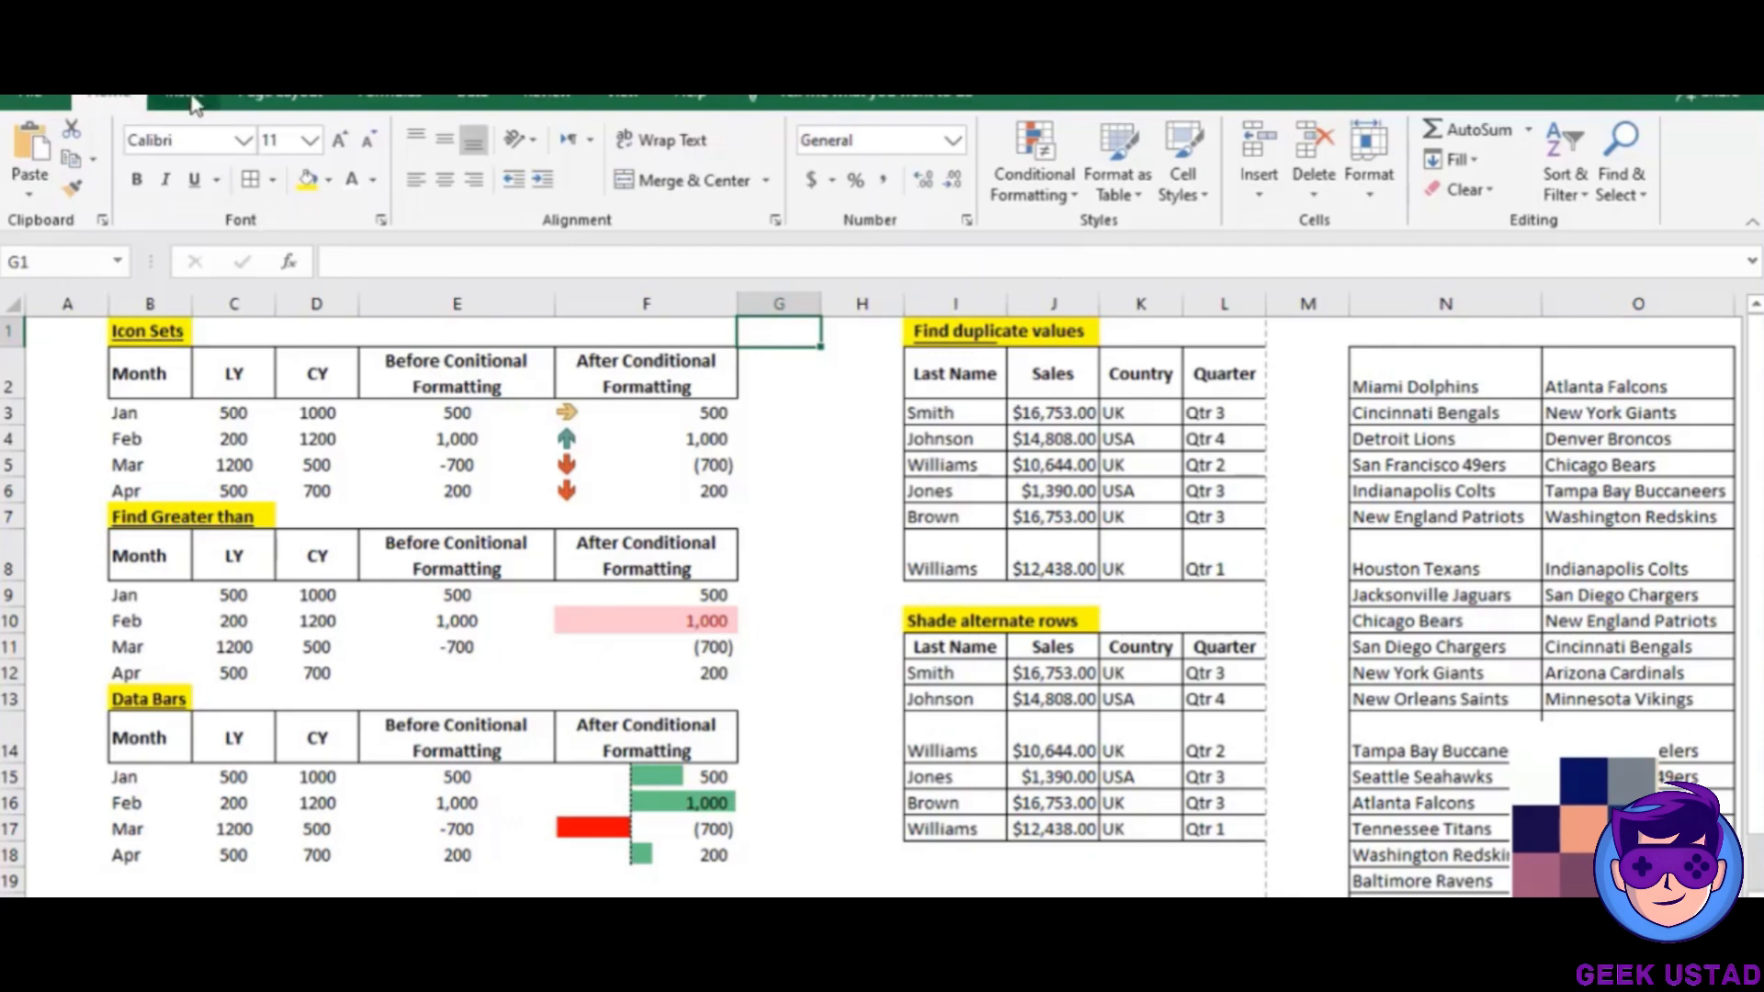
left_click(184, 97)
left_click(135, 99)
left_click(1019, 197)
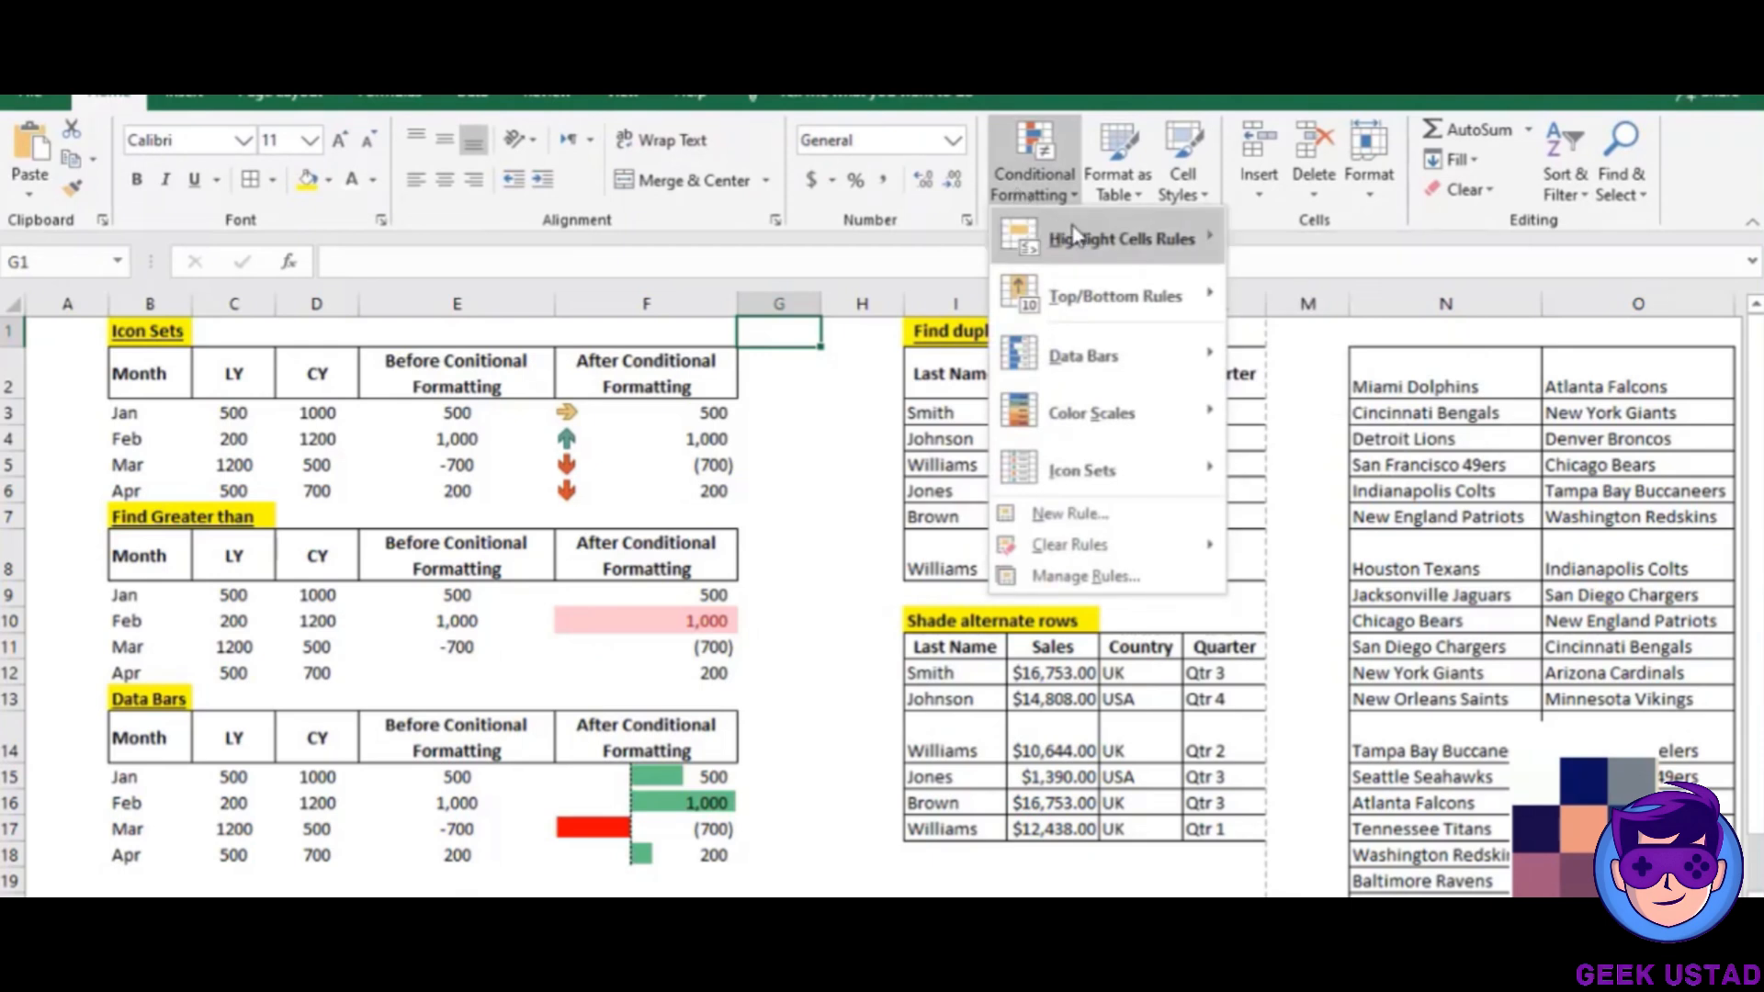
mouse_move(1075, 235)
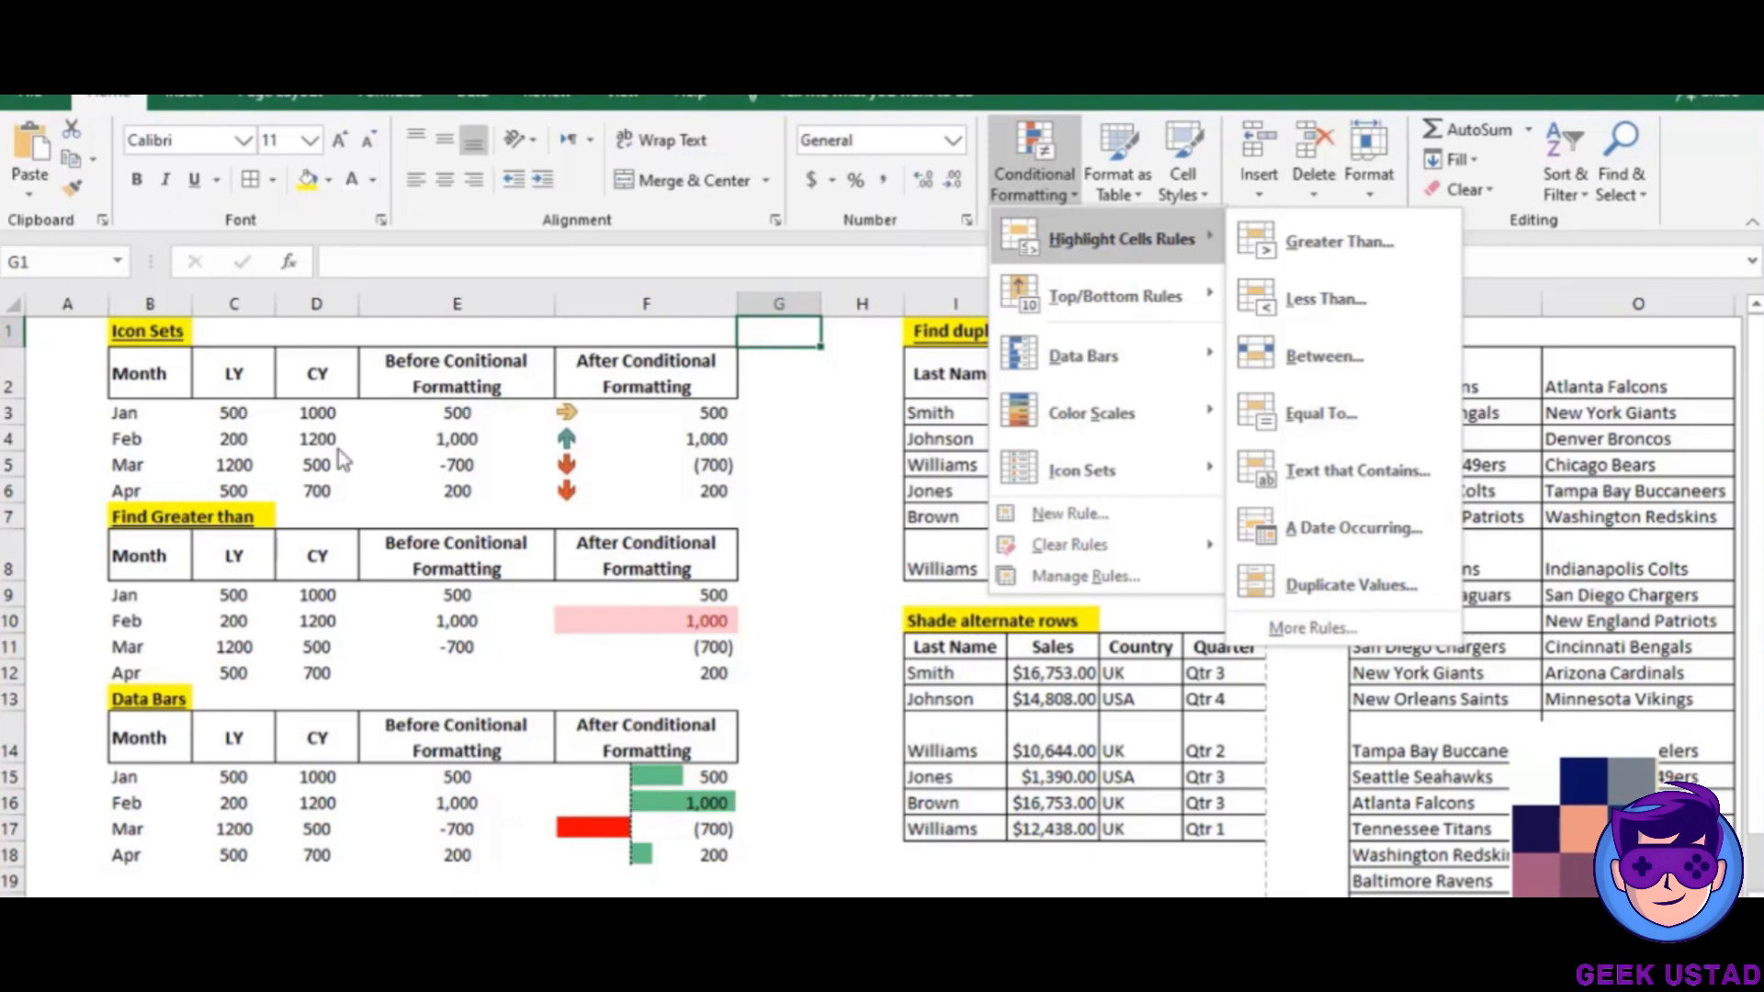
left_click(101, 465)
Copy the Icon Sets table in B2:F6 and paste it as values only starting at cell B30.
left_click_drag(137, 363, 607, 491)
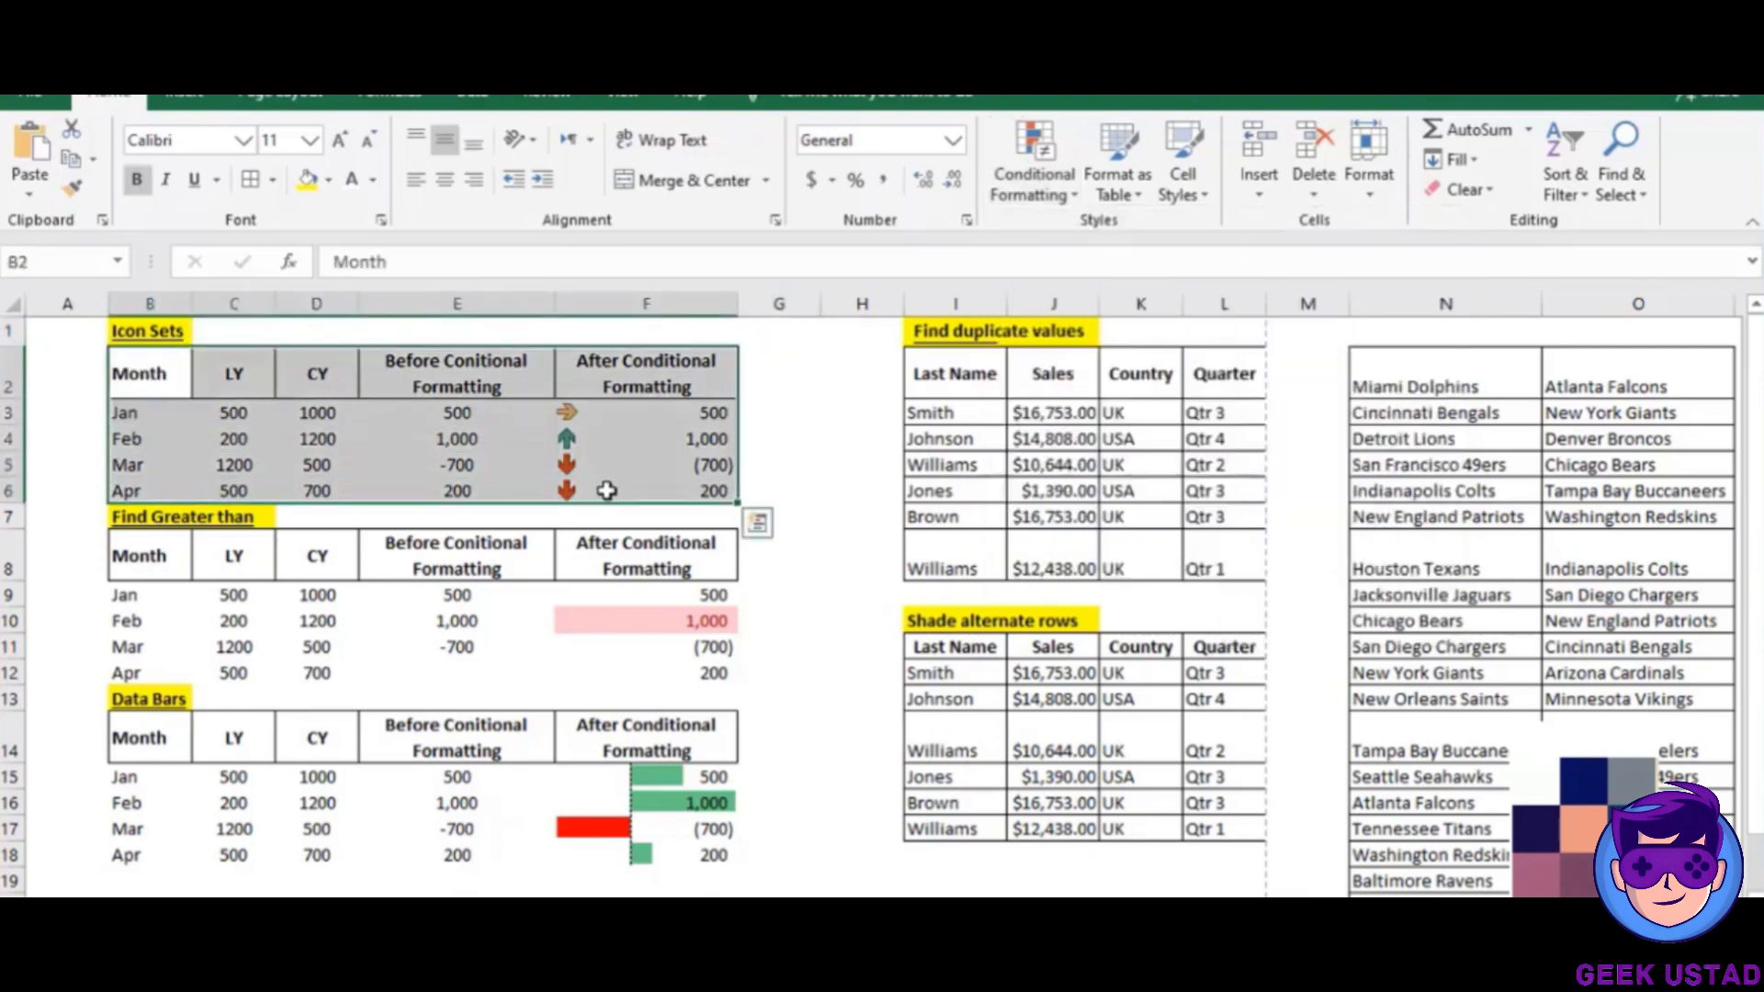
key("ctrl+c")
key("Down")
key("Down")
key("Down")
key("Down")
key("Down")
key("Down")
key("Down")
key("Down")
key("Down")
key("Down")
key("Down")
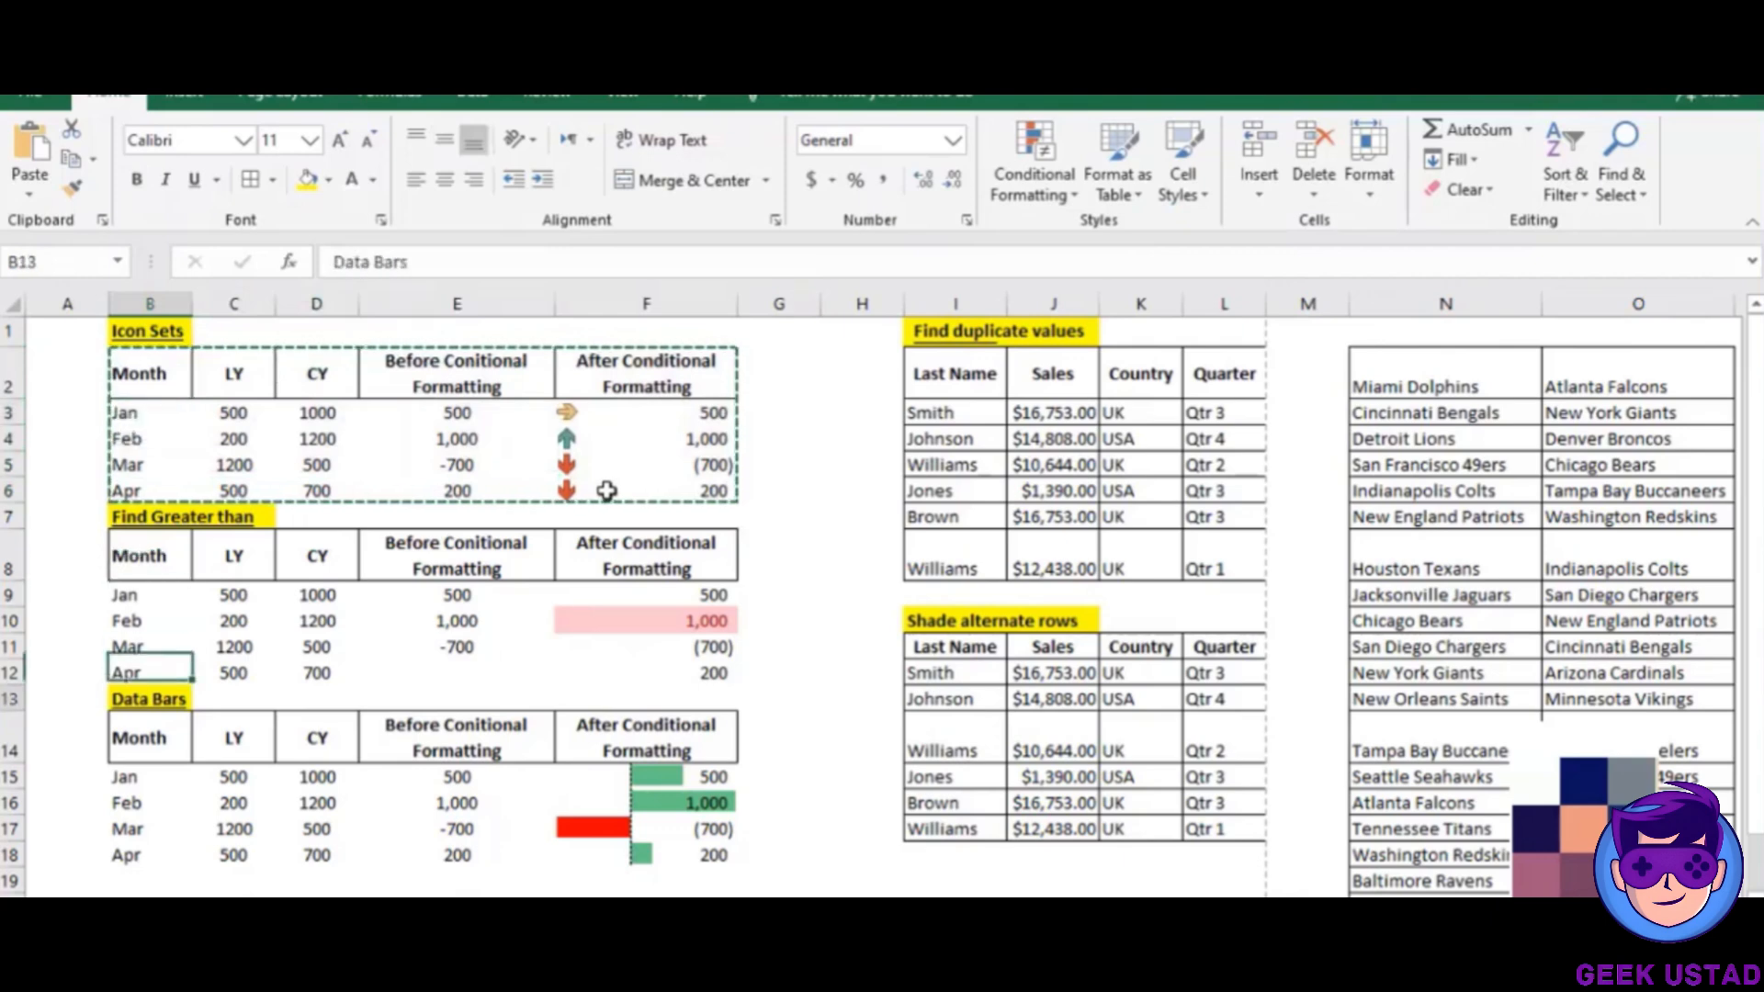
key("Down")
key("Down")
key("Down")
key("Down")
key("Down")
key("Down")
key("Down")
key("Down")
key("Down")
key("Down")
key("Down")
key("Down")
key("Down")
key("Down")
key("Down")
key("Down")
key("Down")
key("Down")
key("Down")
key("Down")
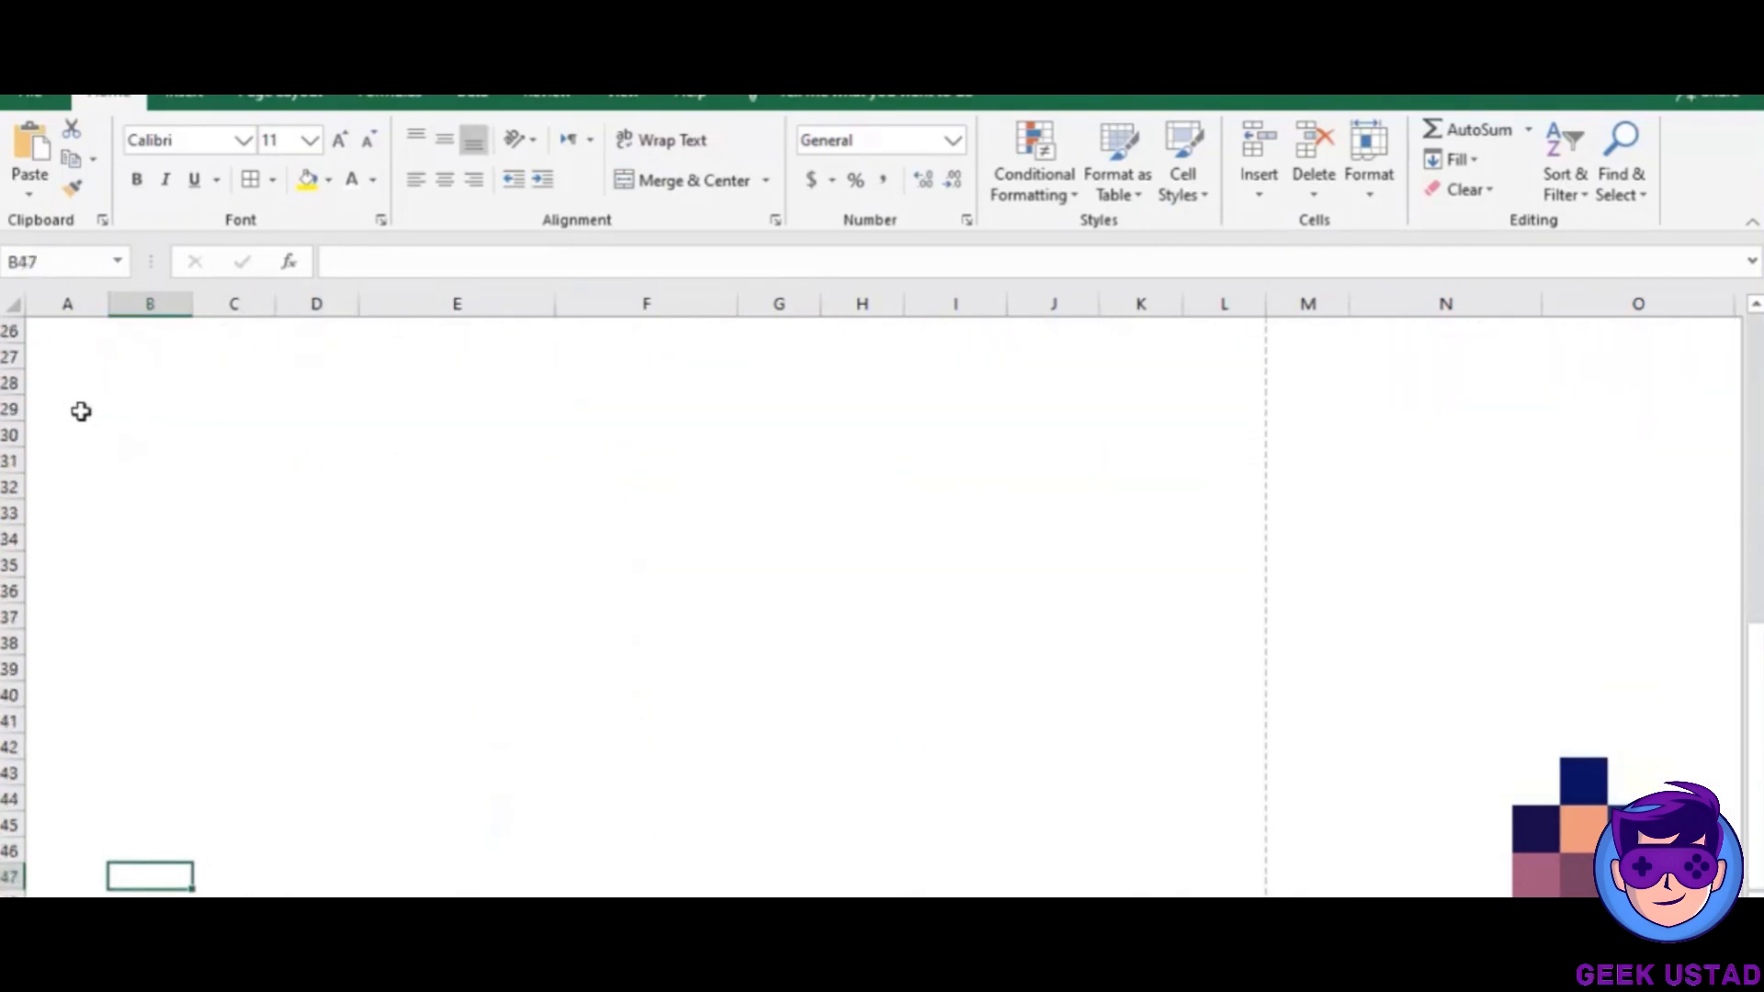
key("Up")
key("Up")
key("Up")
key("Up")
key("Up")
key("Up")
key("Up")
key("Up")
key("Up")
key("Up")
key("Up")
key("Up")
key("Up")
key("Up")
key("Up")
key("Up")
key("Up")
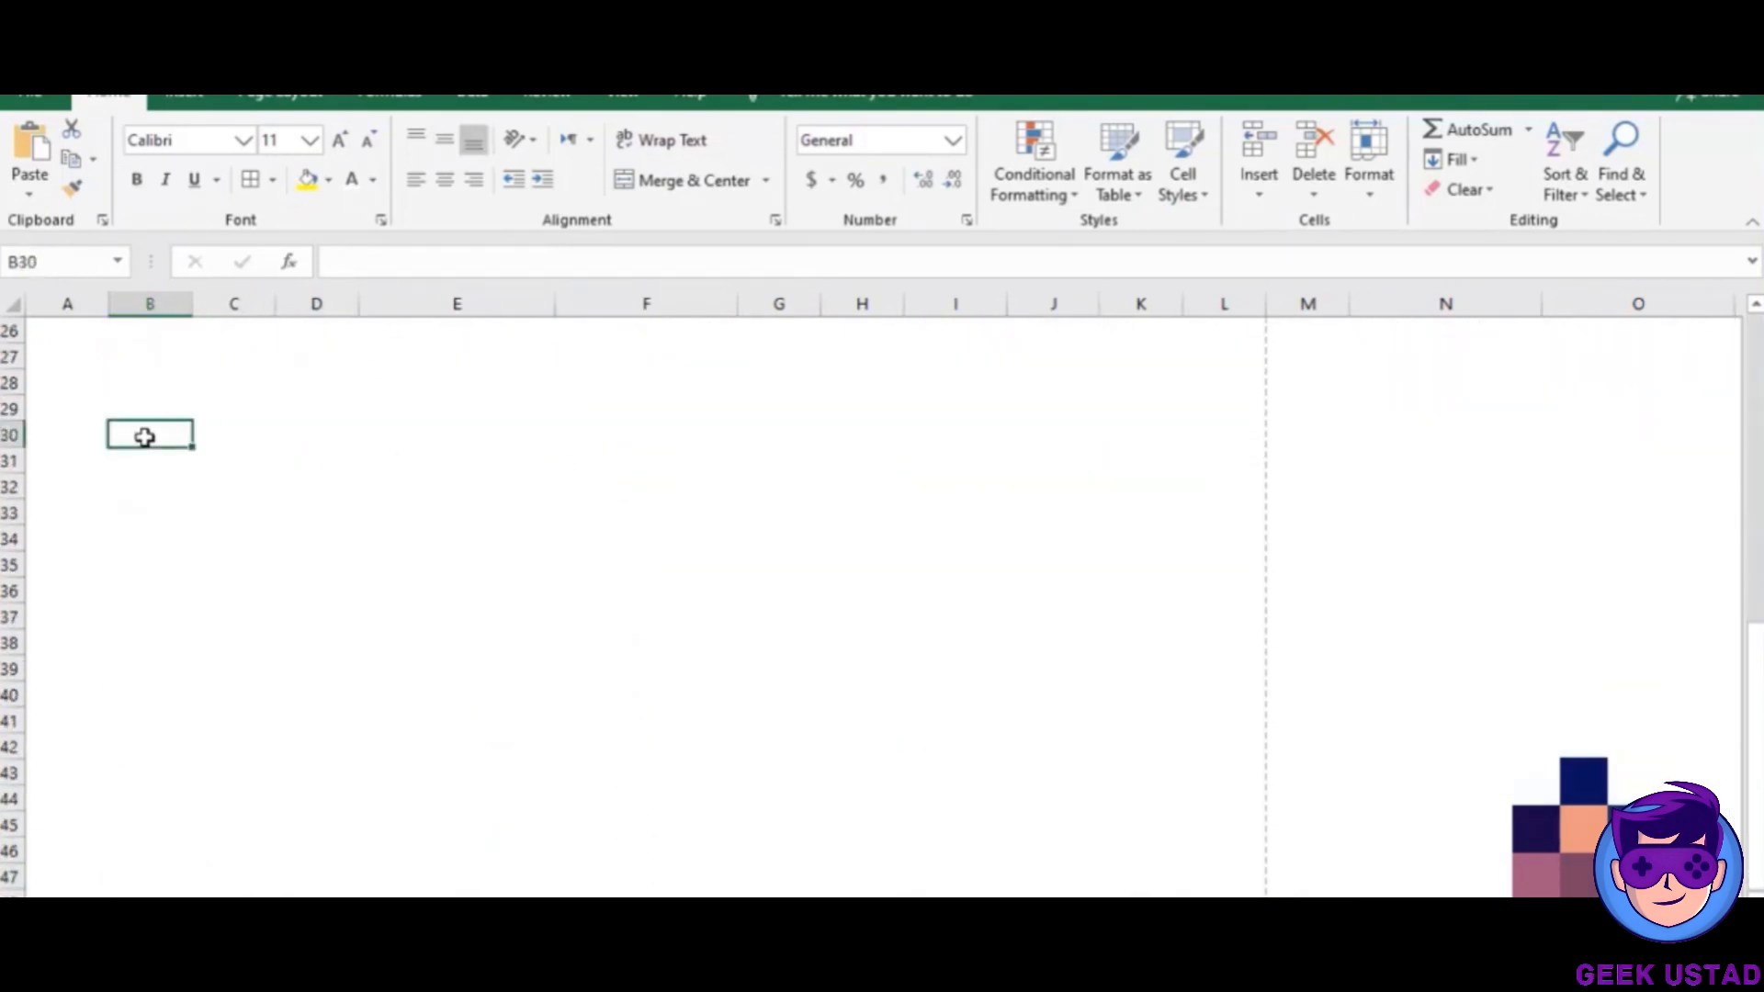
right_click(144, 436)
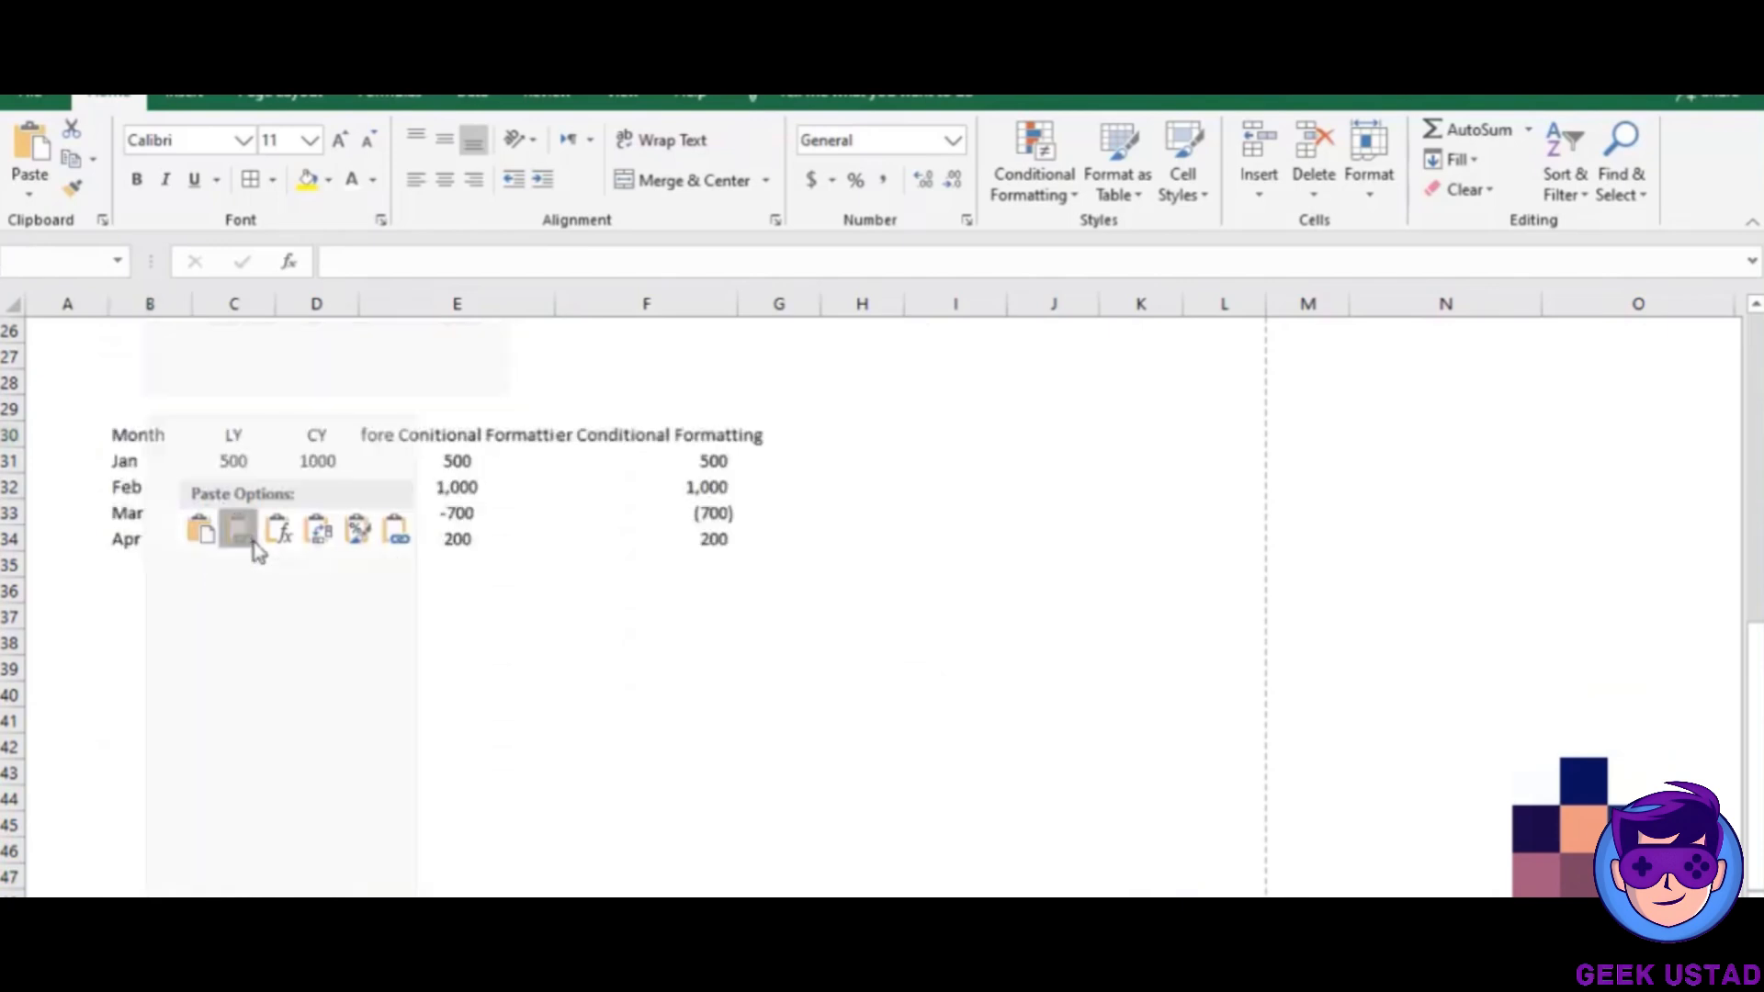
left_click(254, 542)
Wrap the text of the Before and After Conditional Formatting headers in E30 and F30.
left_click(483, 398)
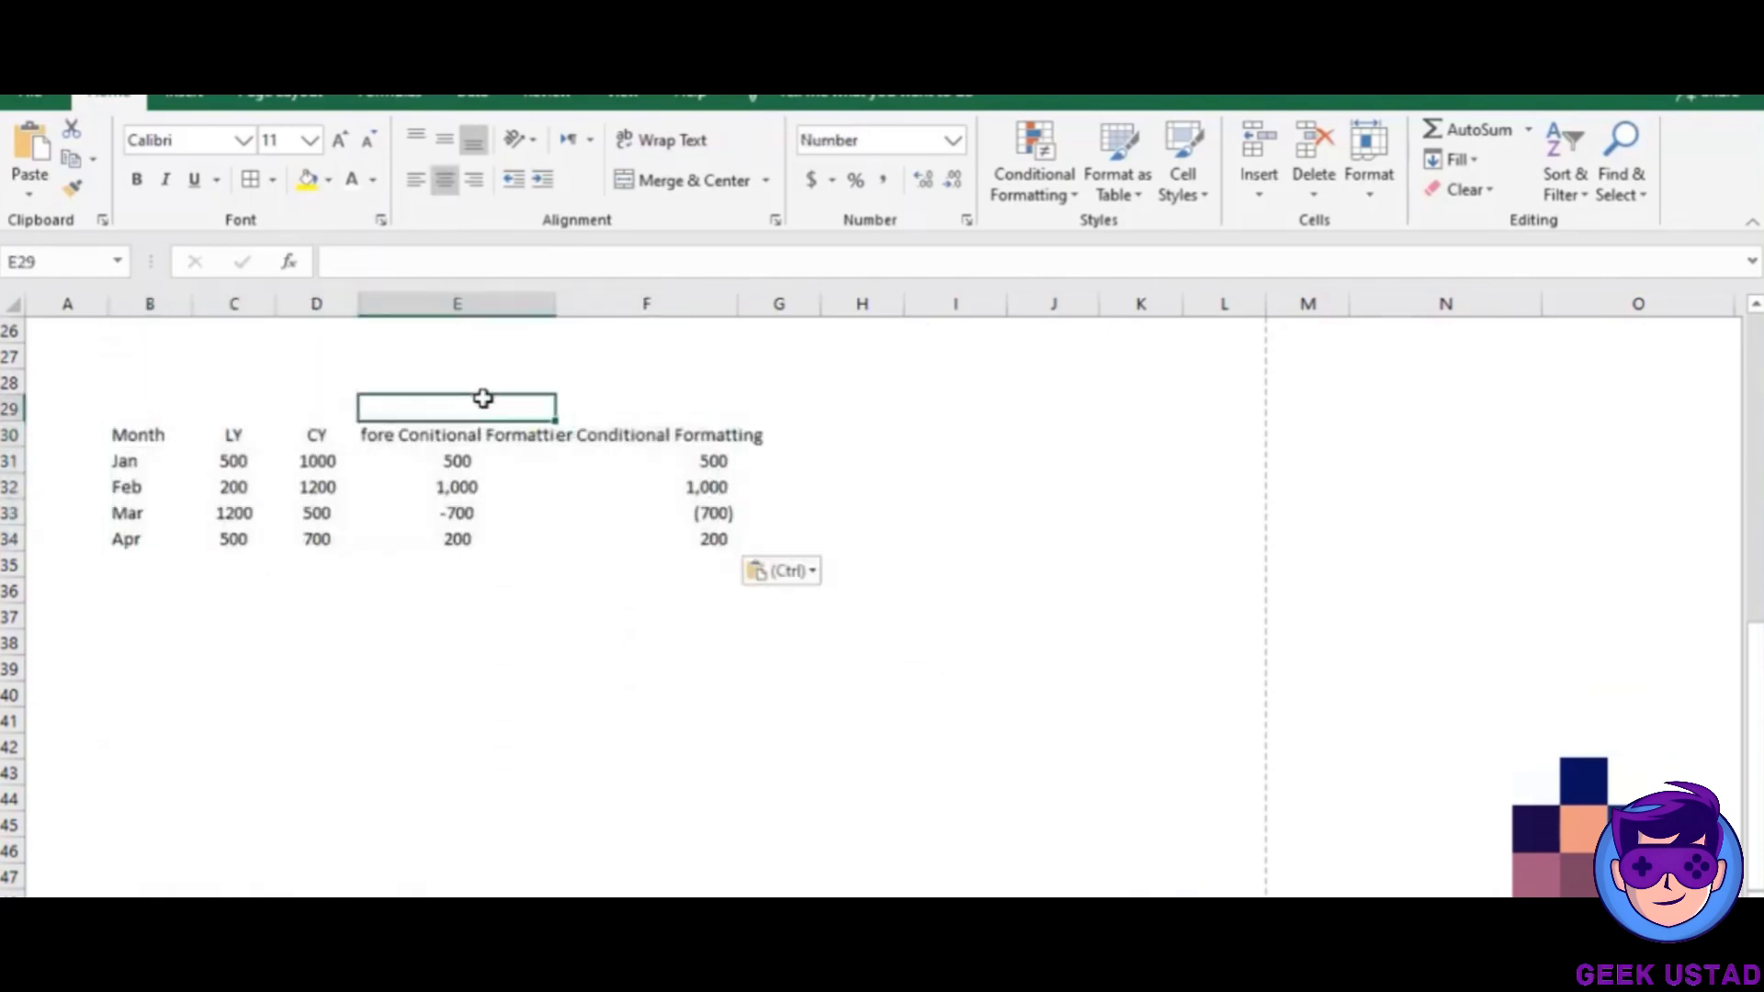
left_click(446, 438)
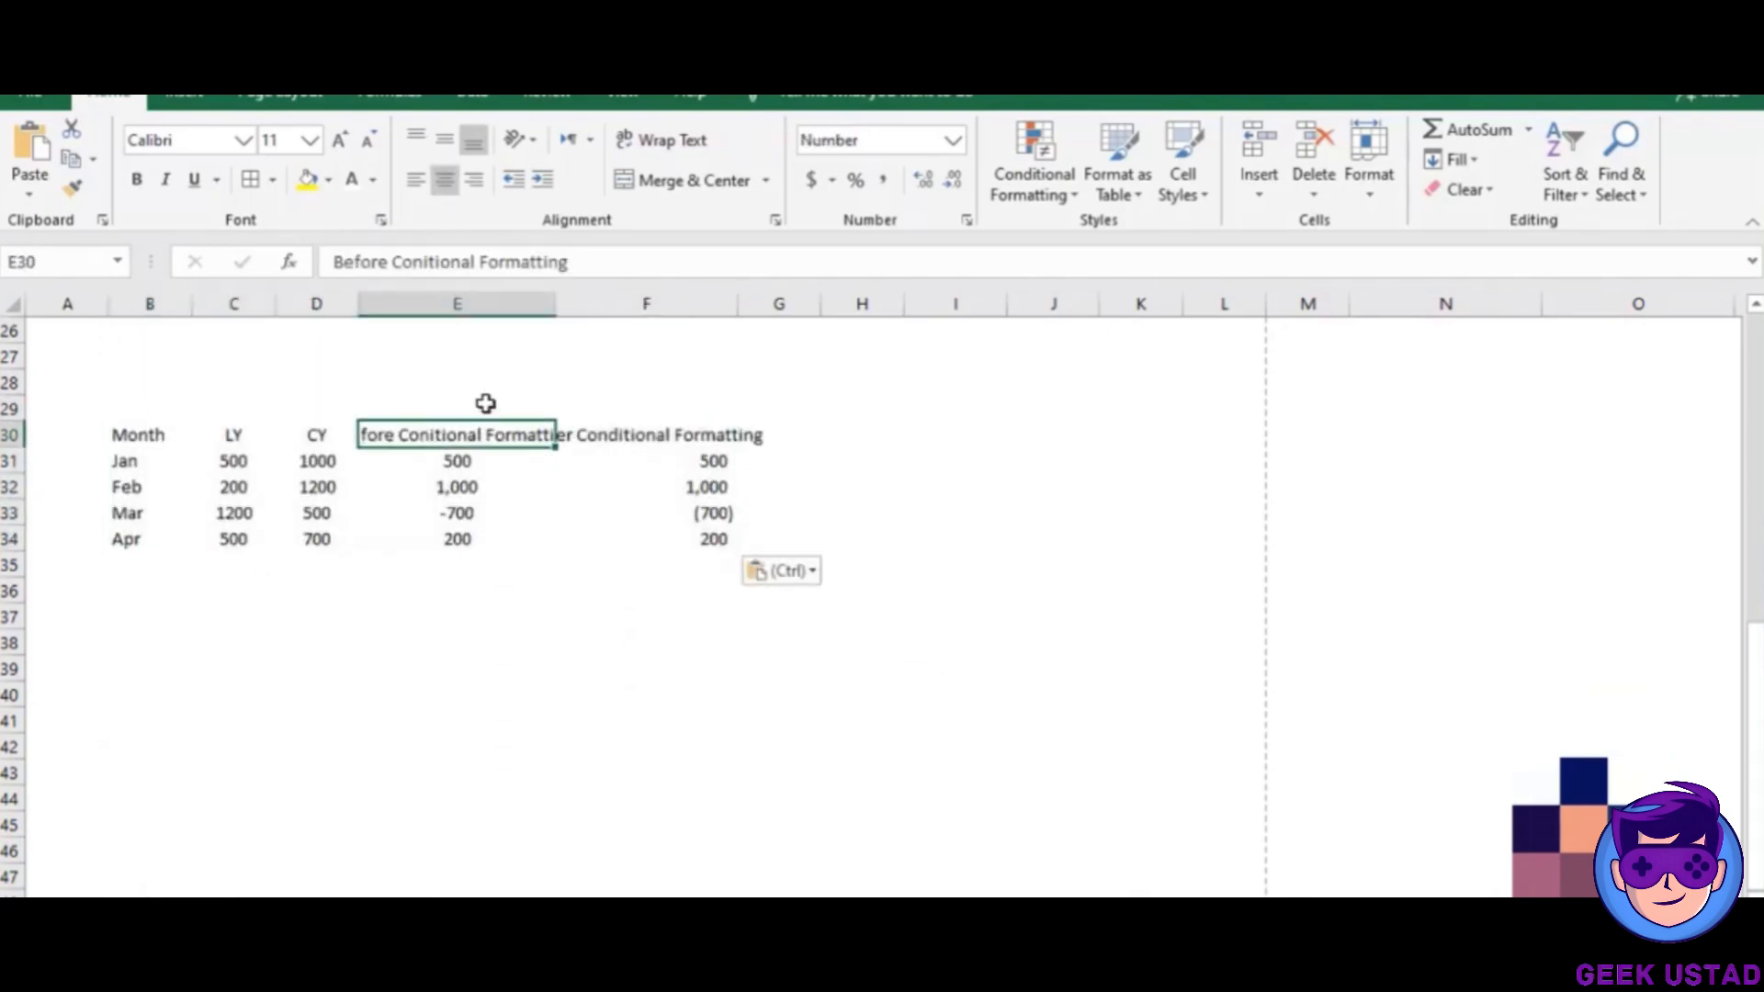
left_click(658, 143)
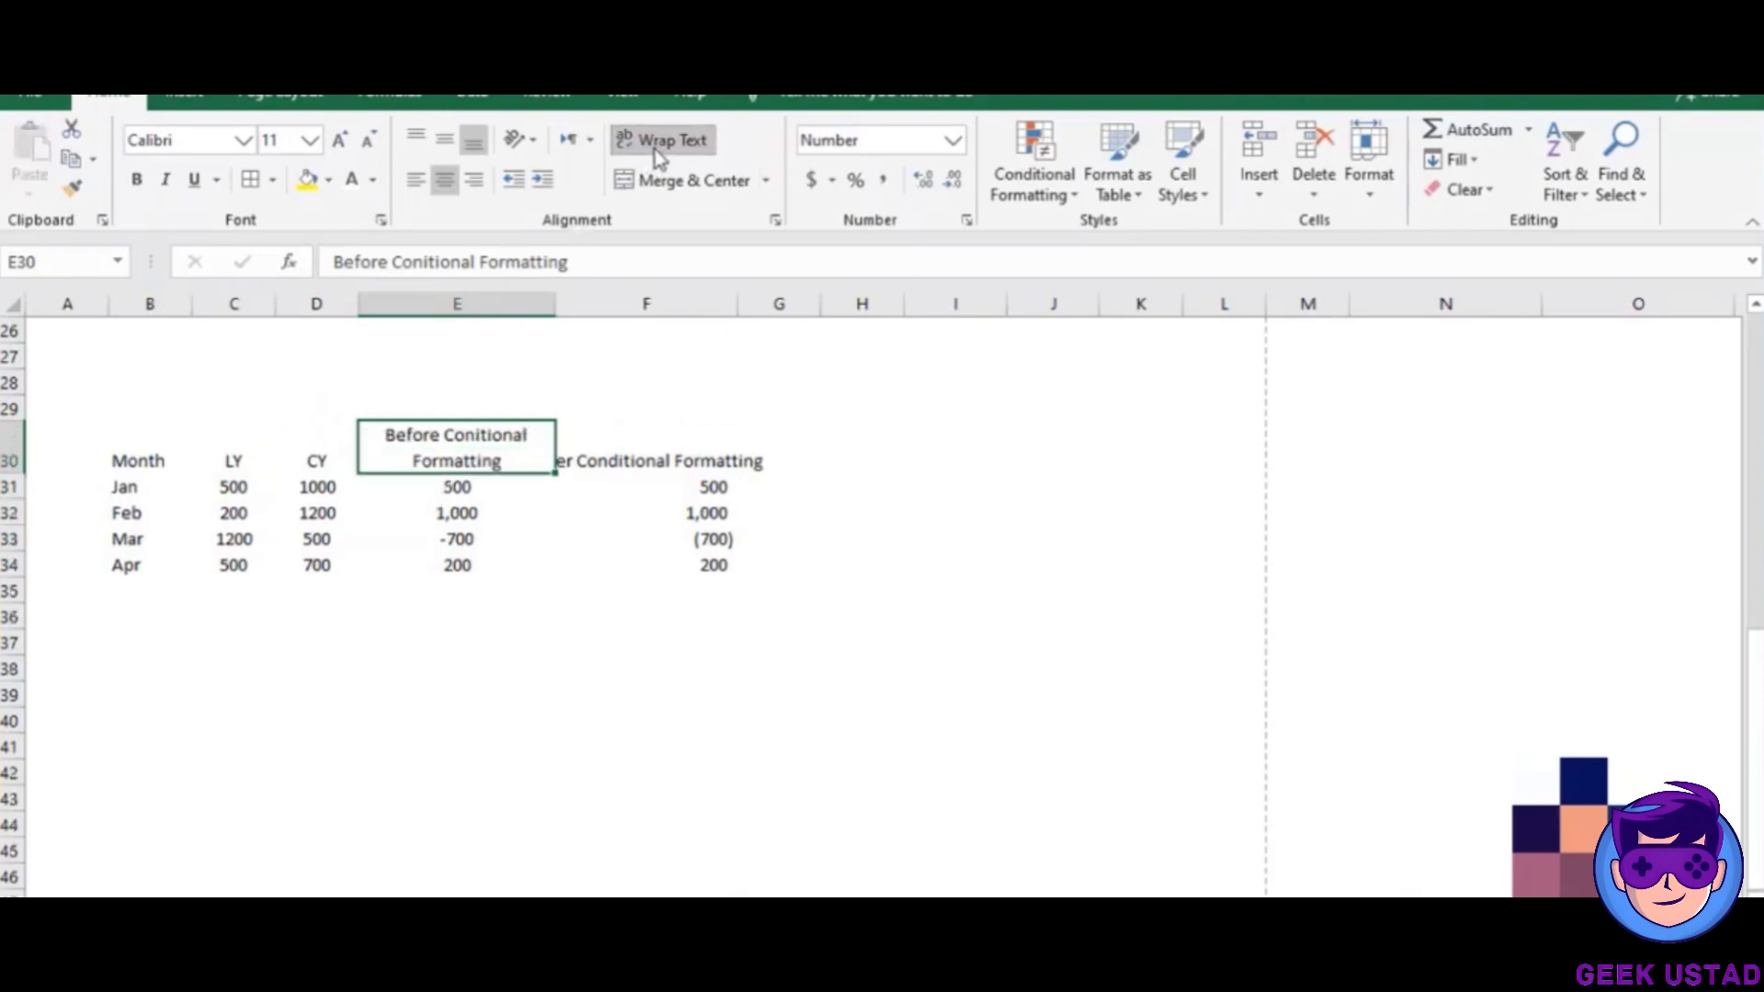
left_click(628, 447)
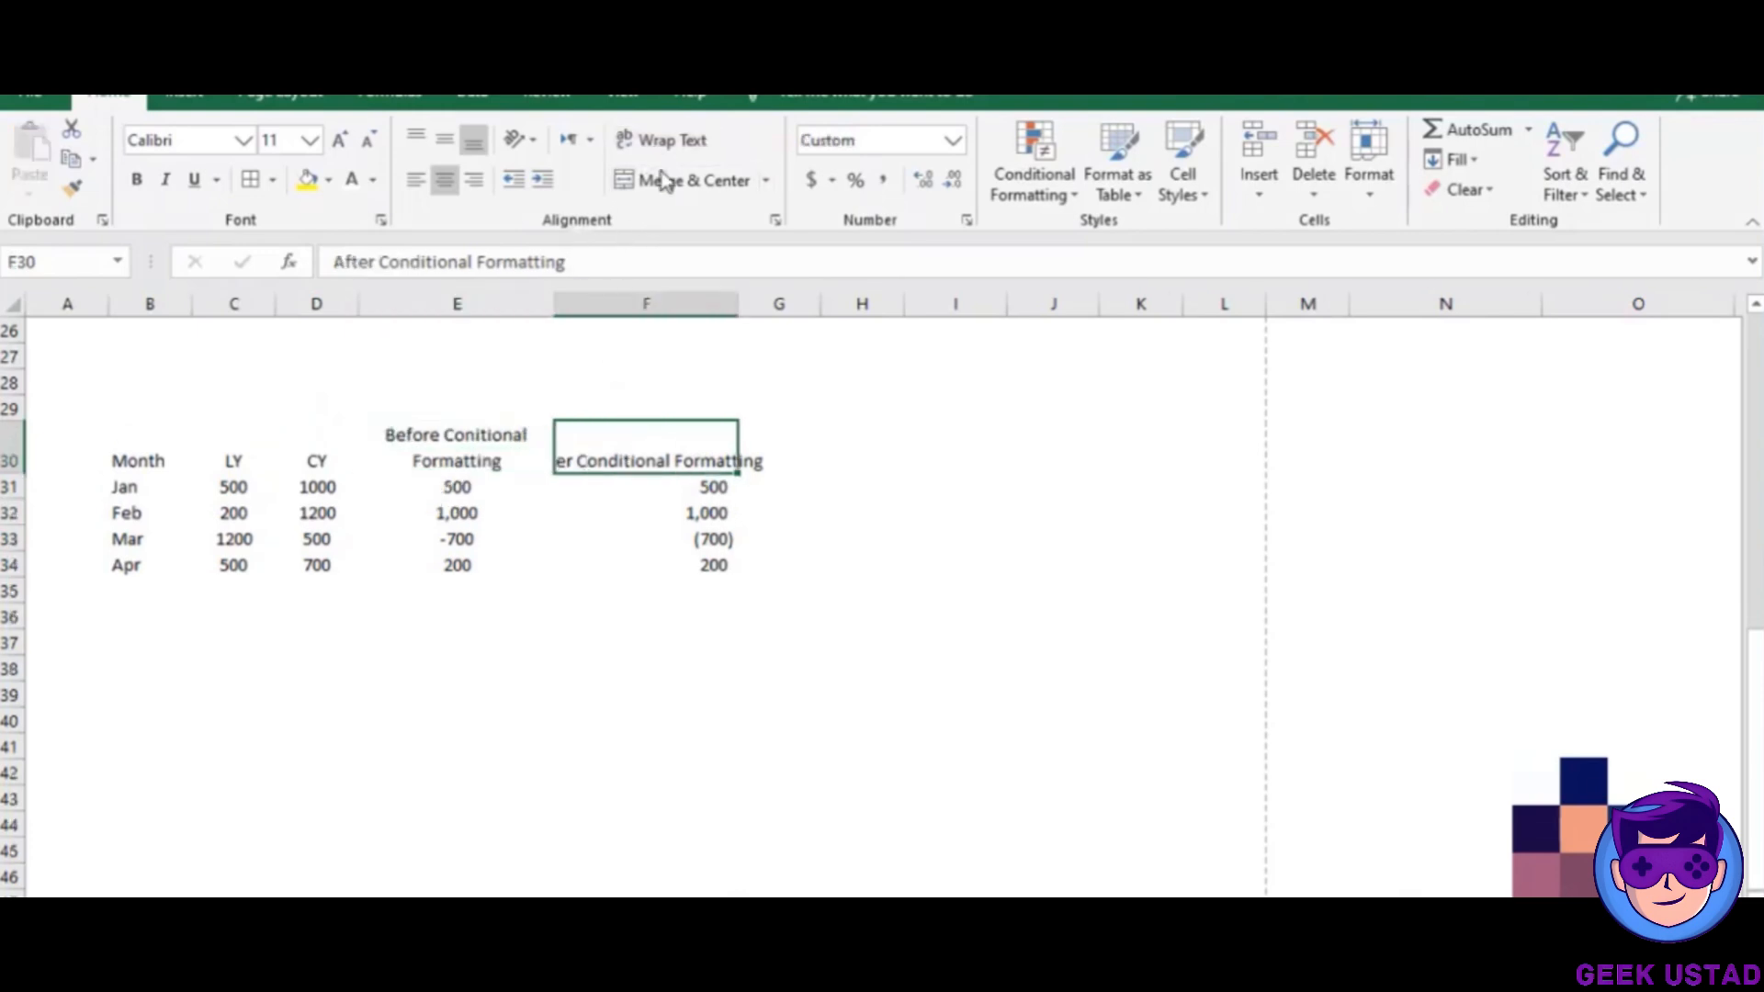
left_click(669, 143)
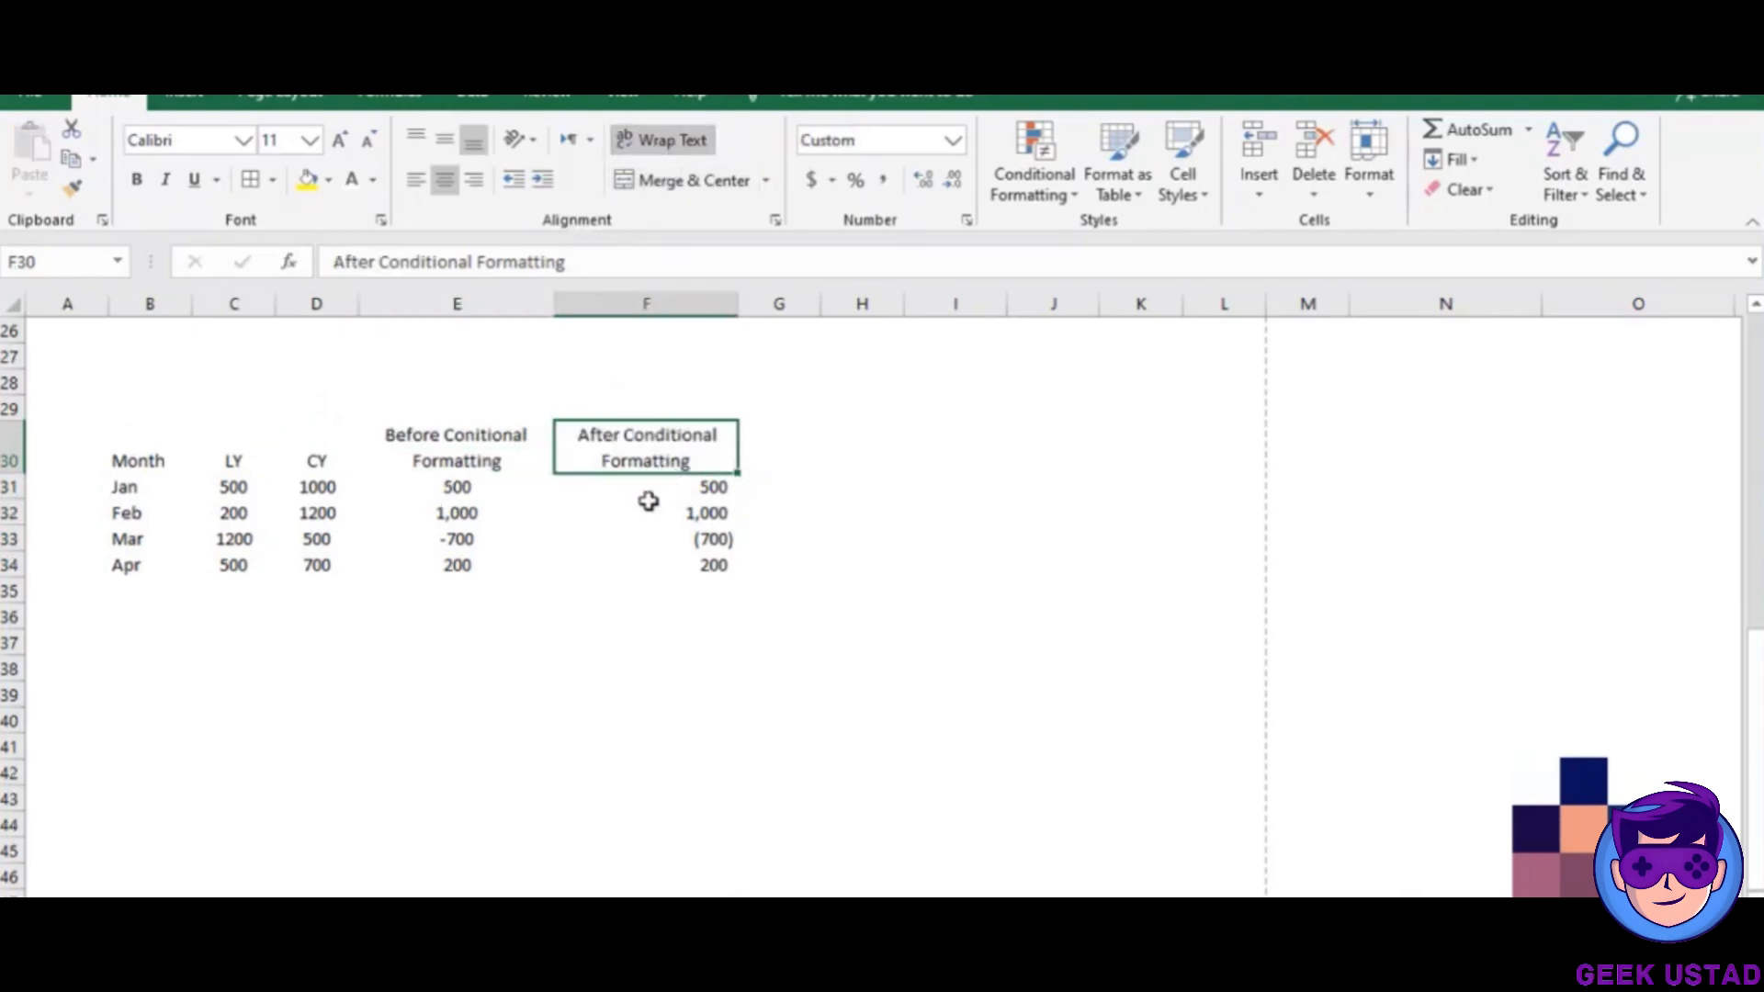
Centre the header row B30:F30 vertically and horizontally and put borders around all its cells.
left_click(179, 464)
left_click_drag(216, 472, 634, 464)
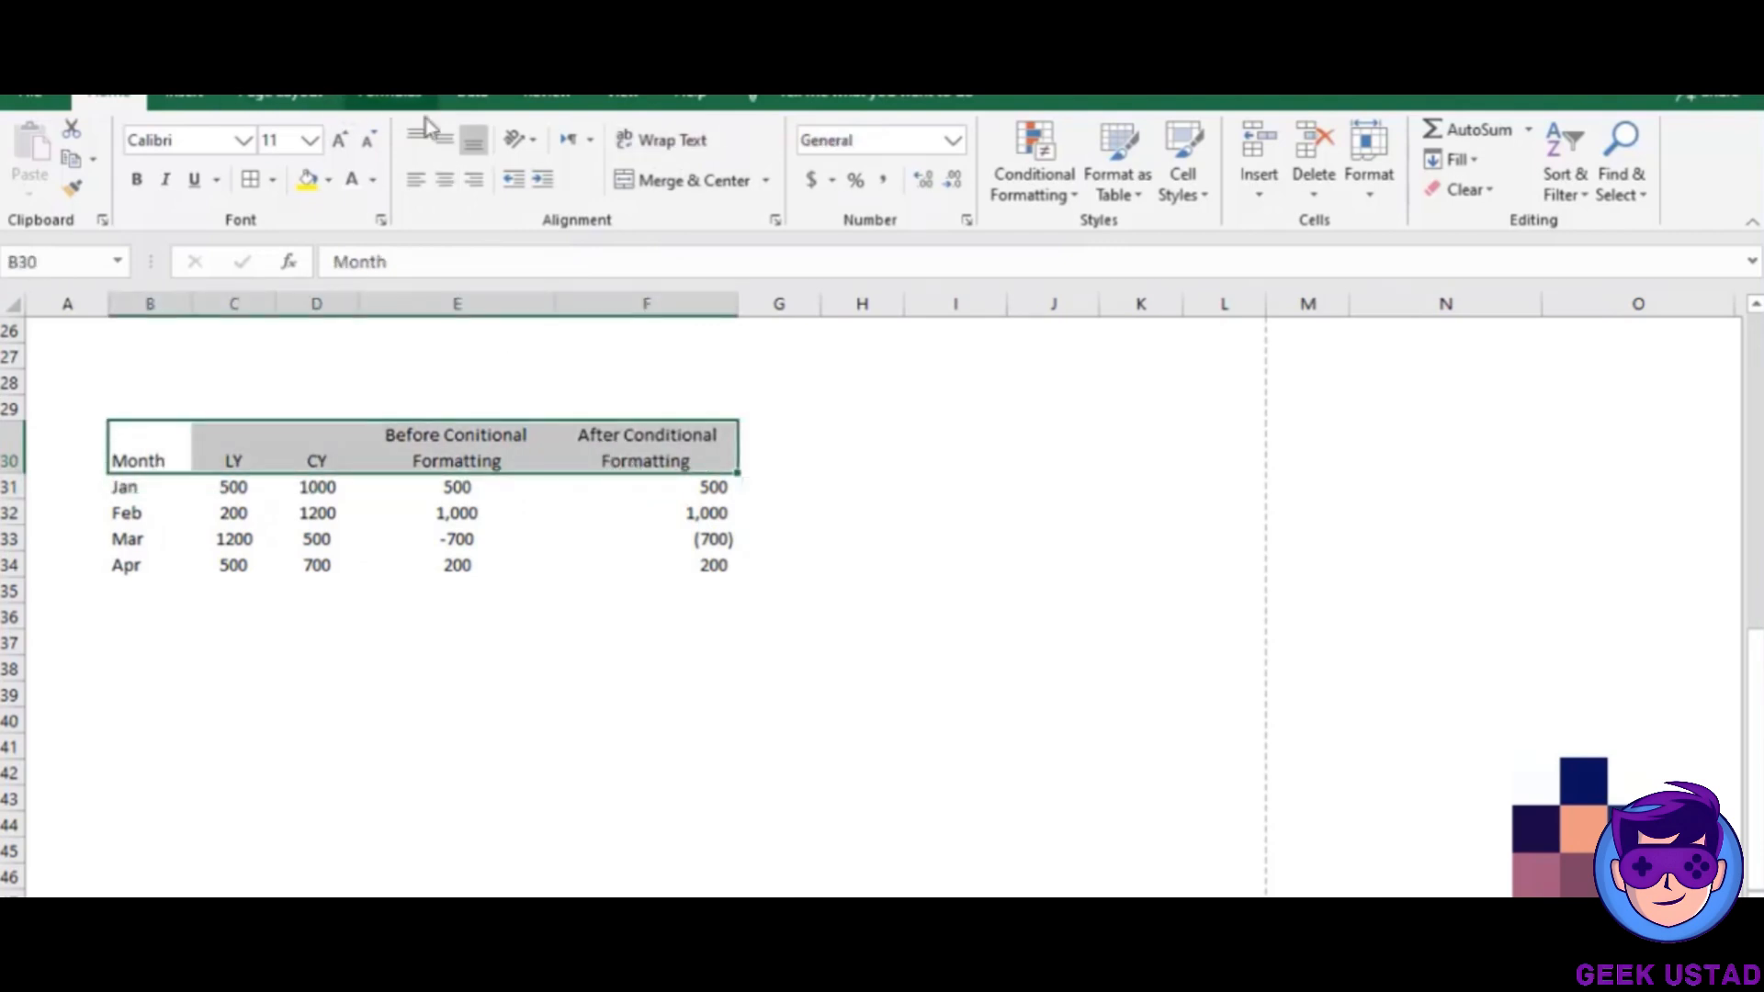
left_click(444, 141)
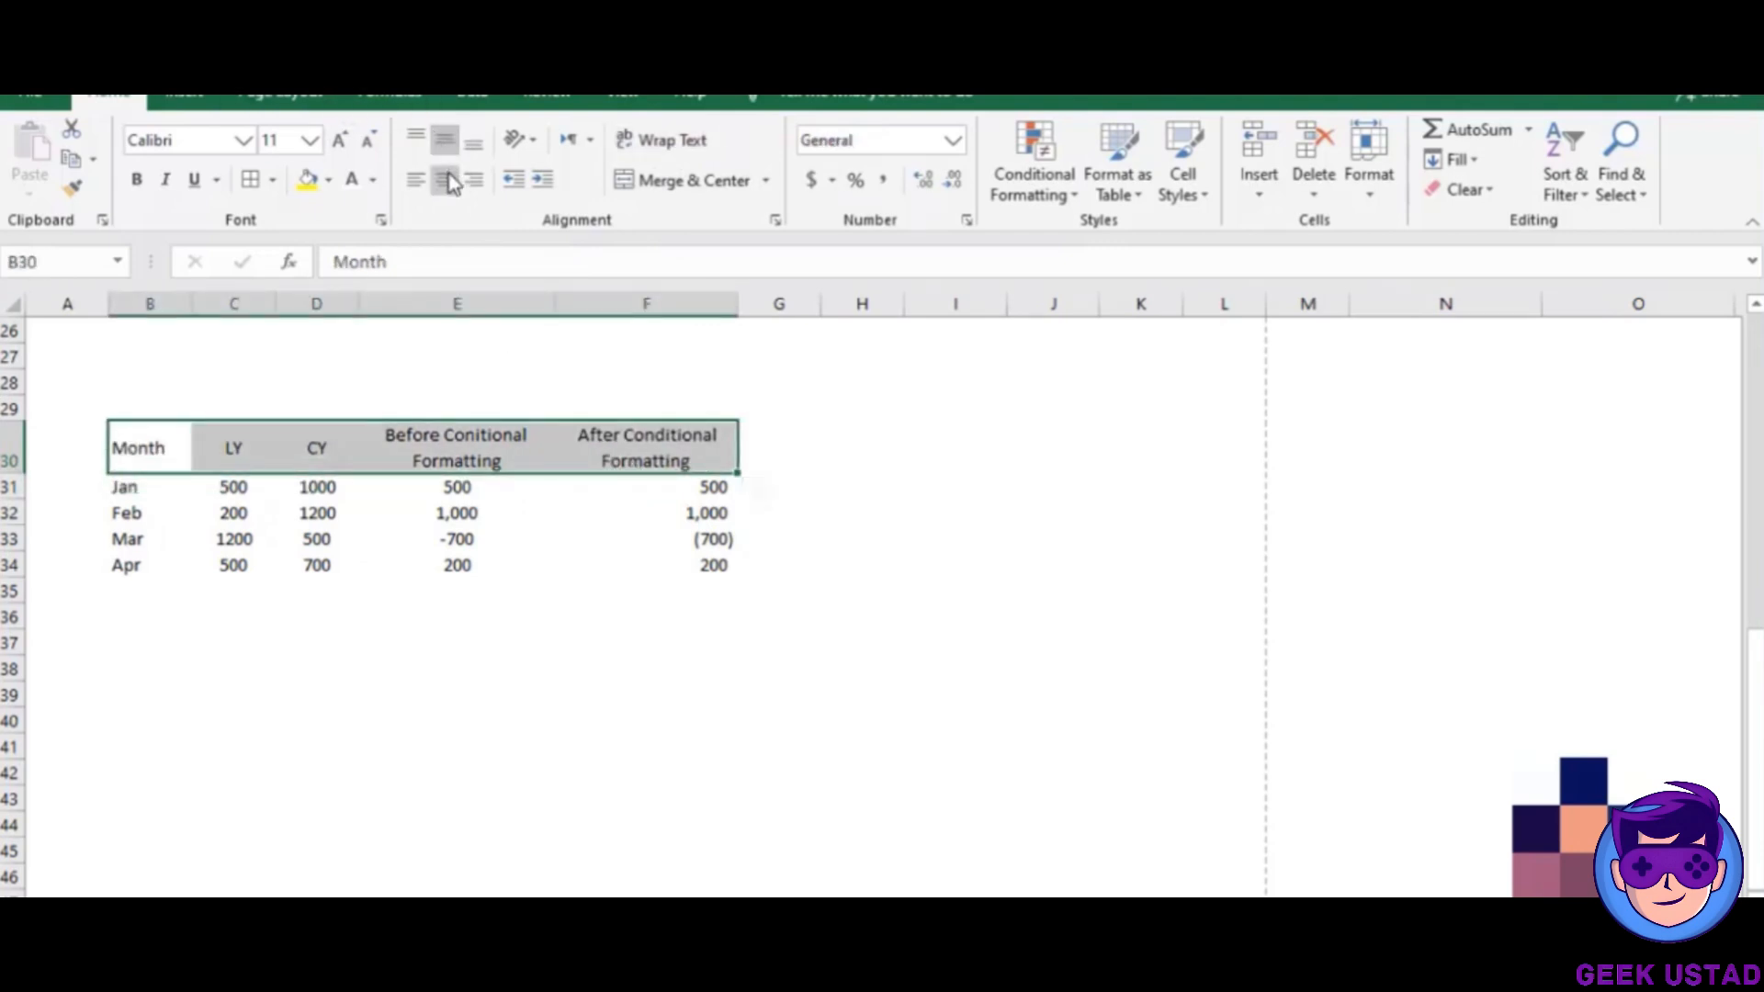
left_click(447, 180)
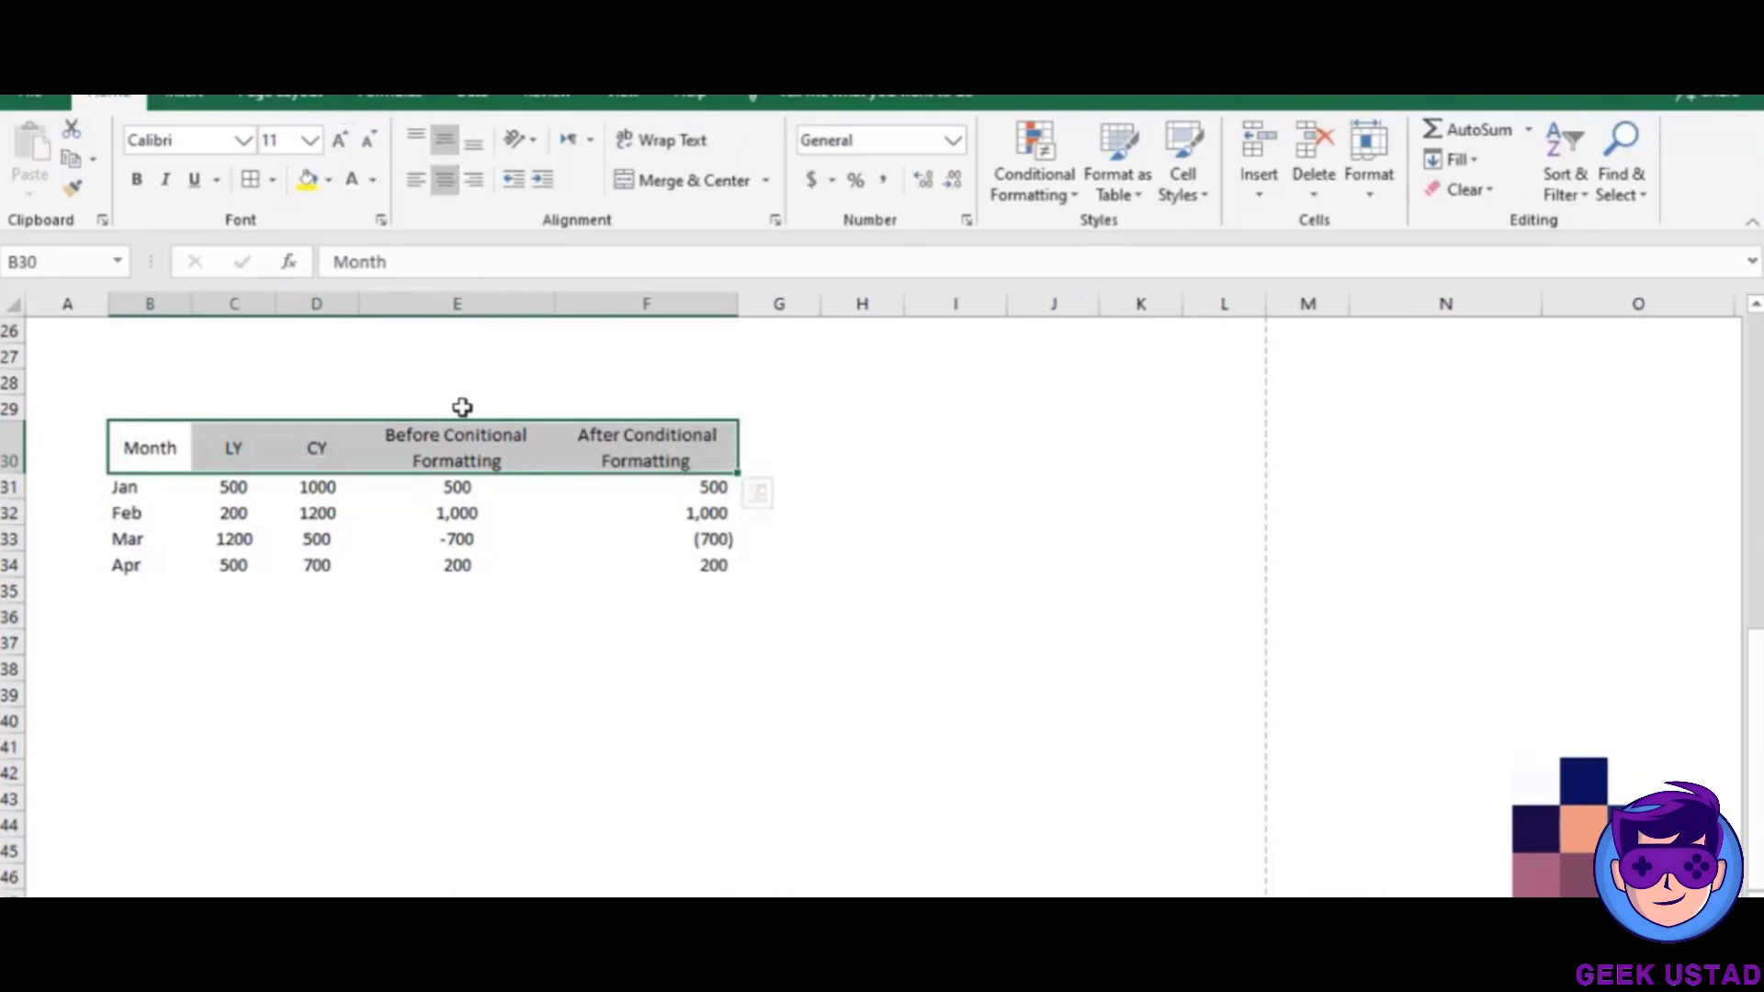
left_click(251, 190)
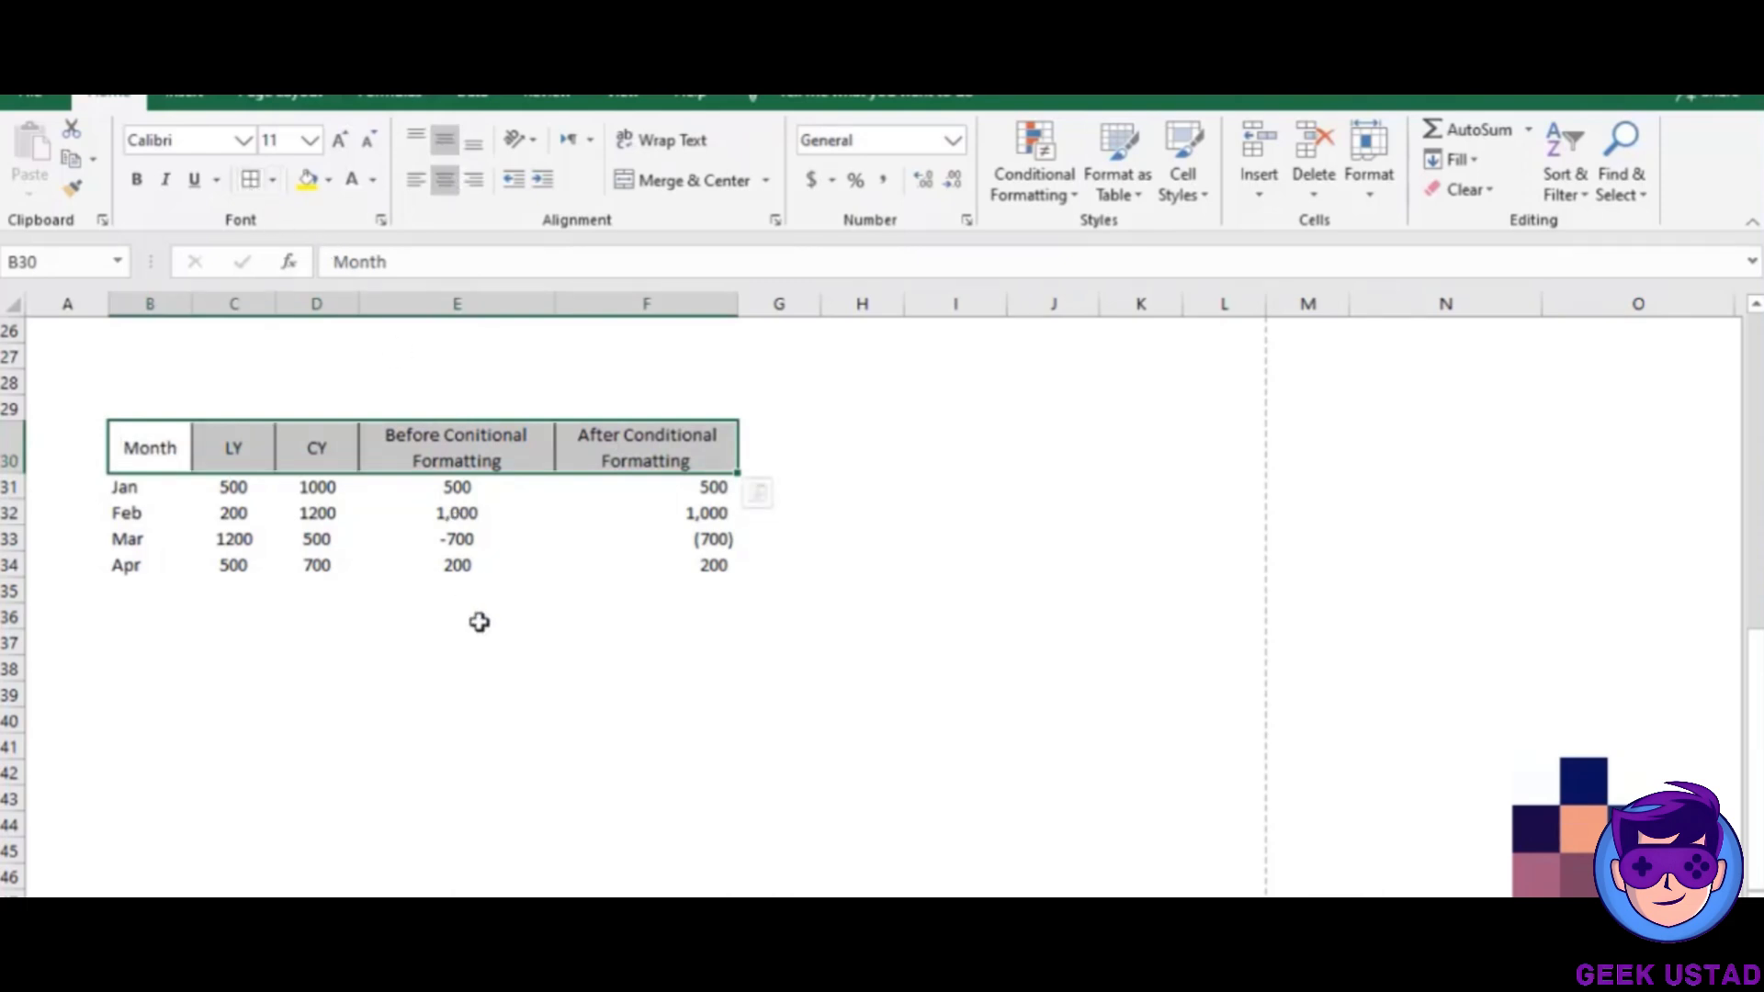
left_click(480, 622)
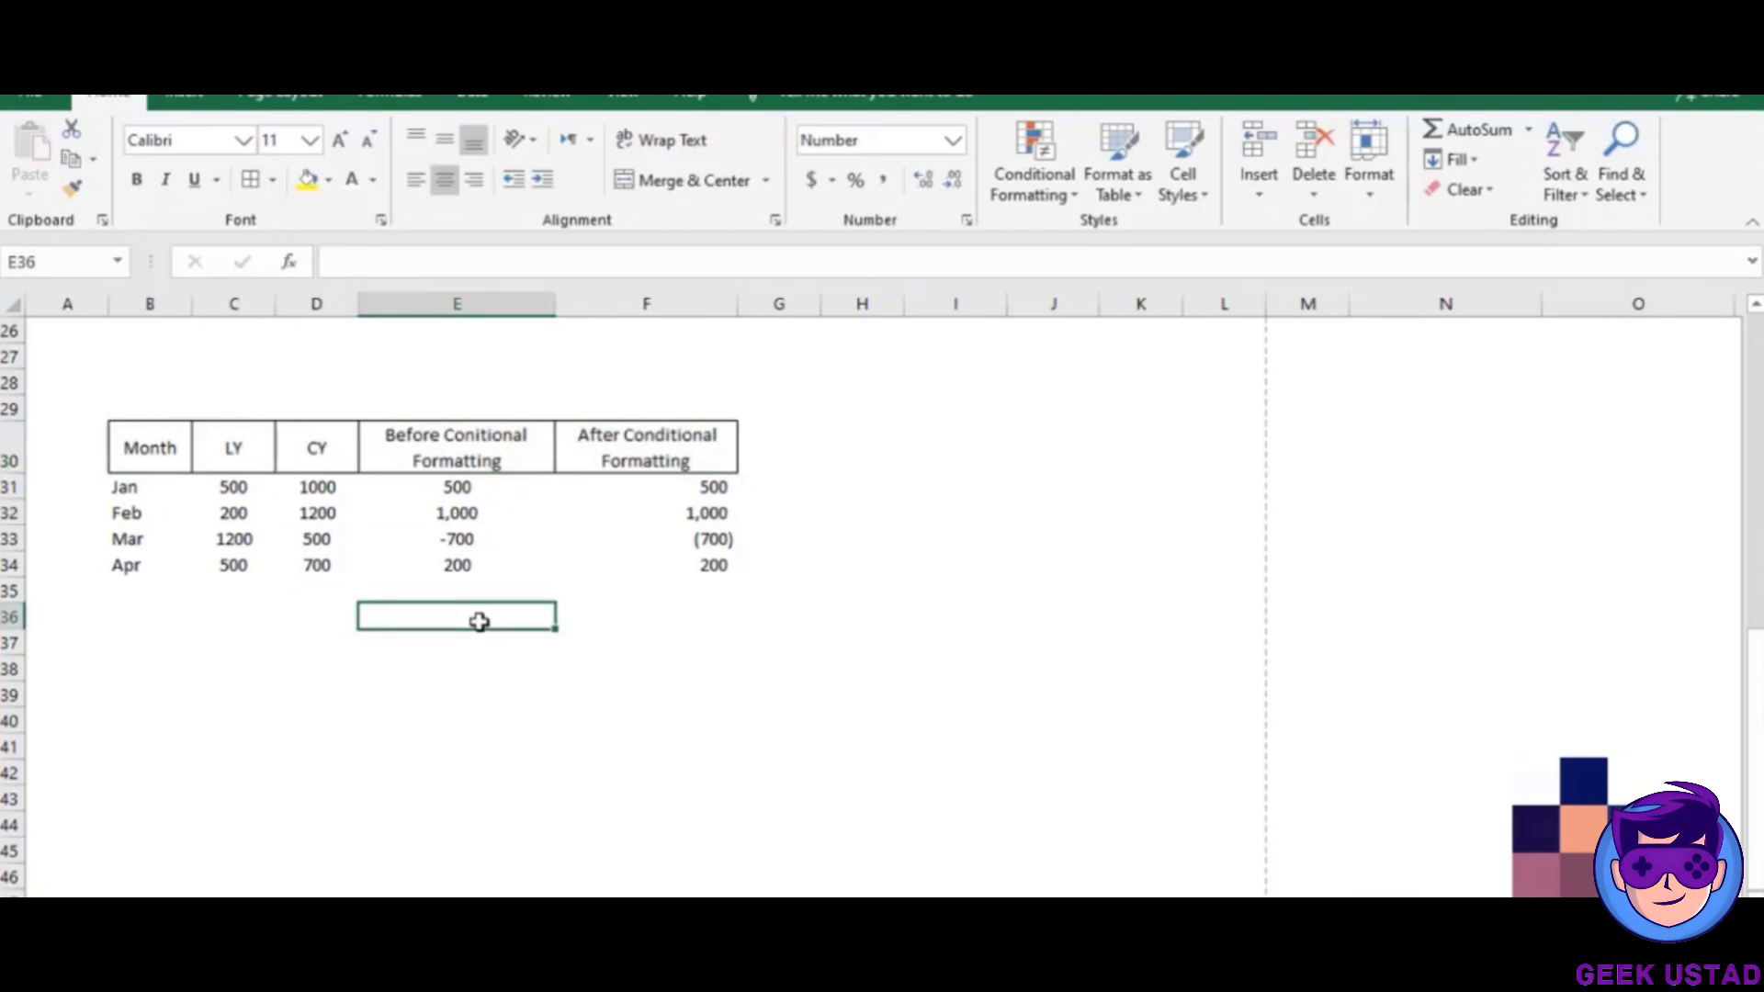
Enter the formula =D31-C31 in E31 and fill it down to E34.
left_click(471, 488)
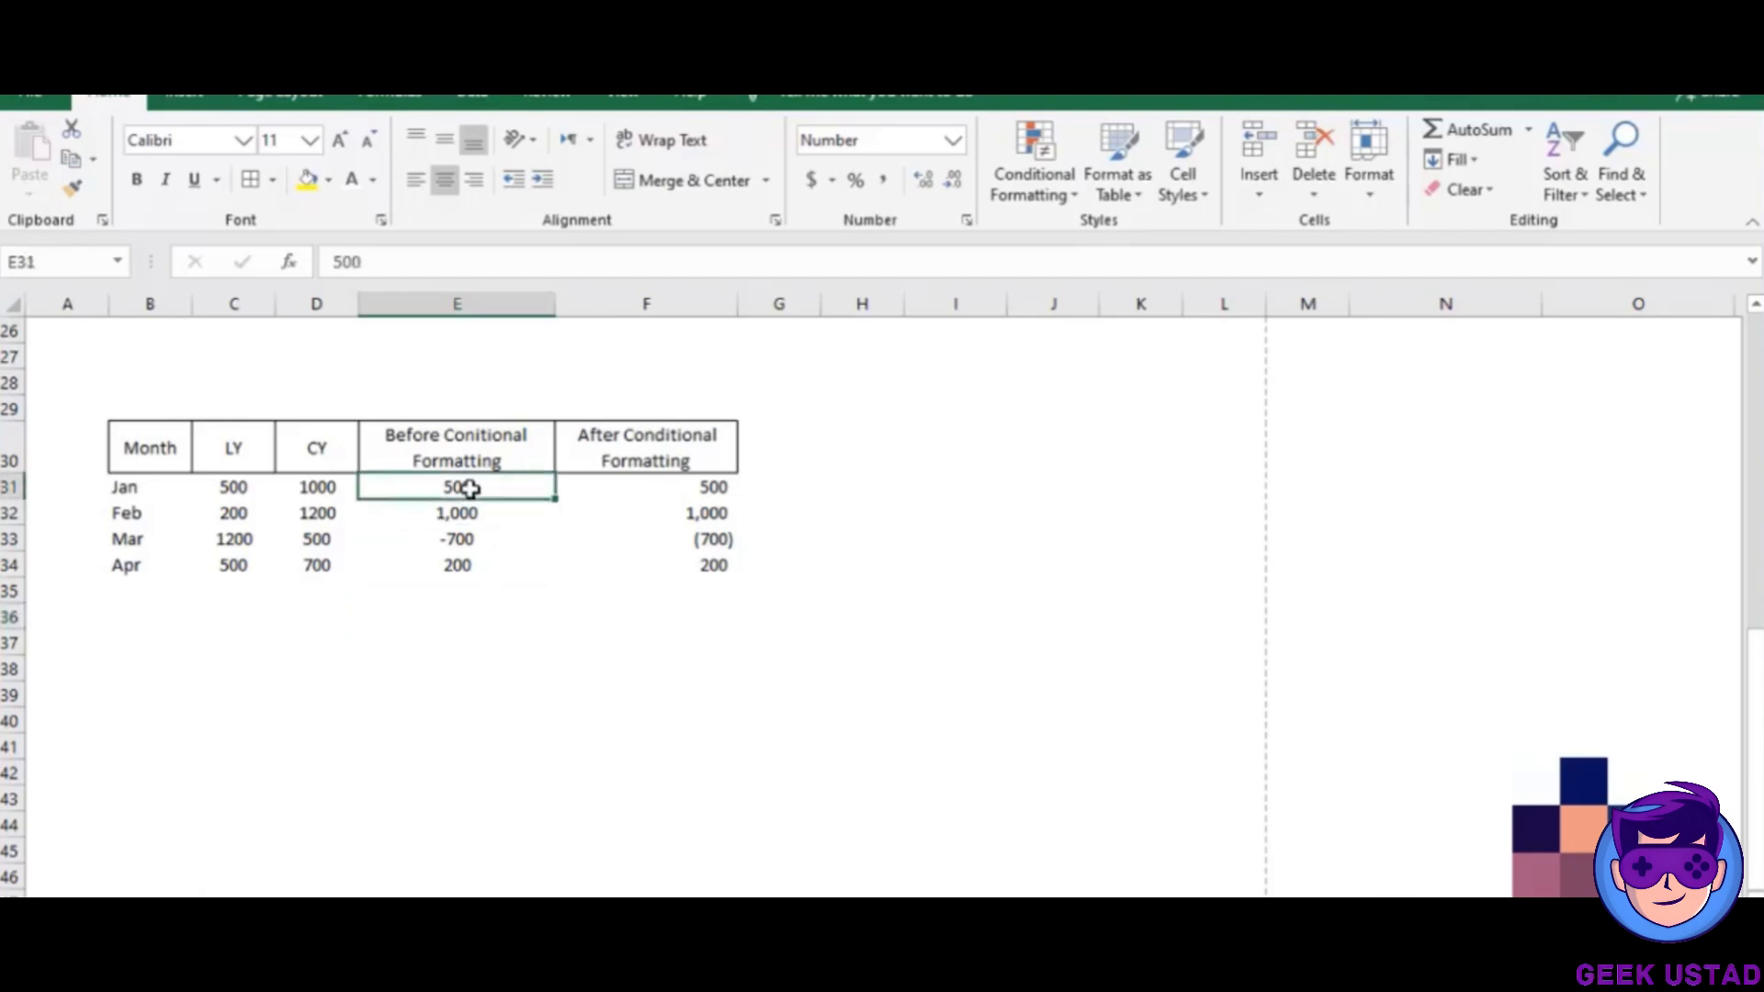
type("=")
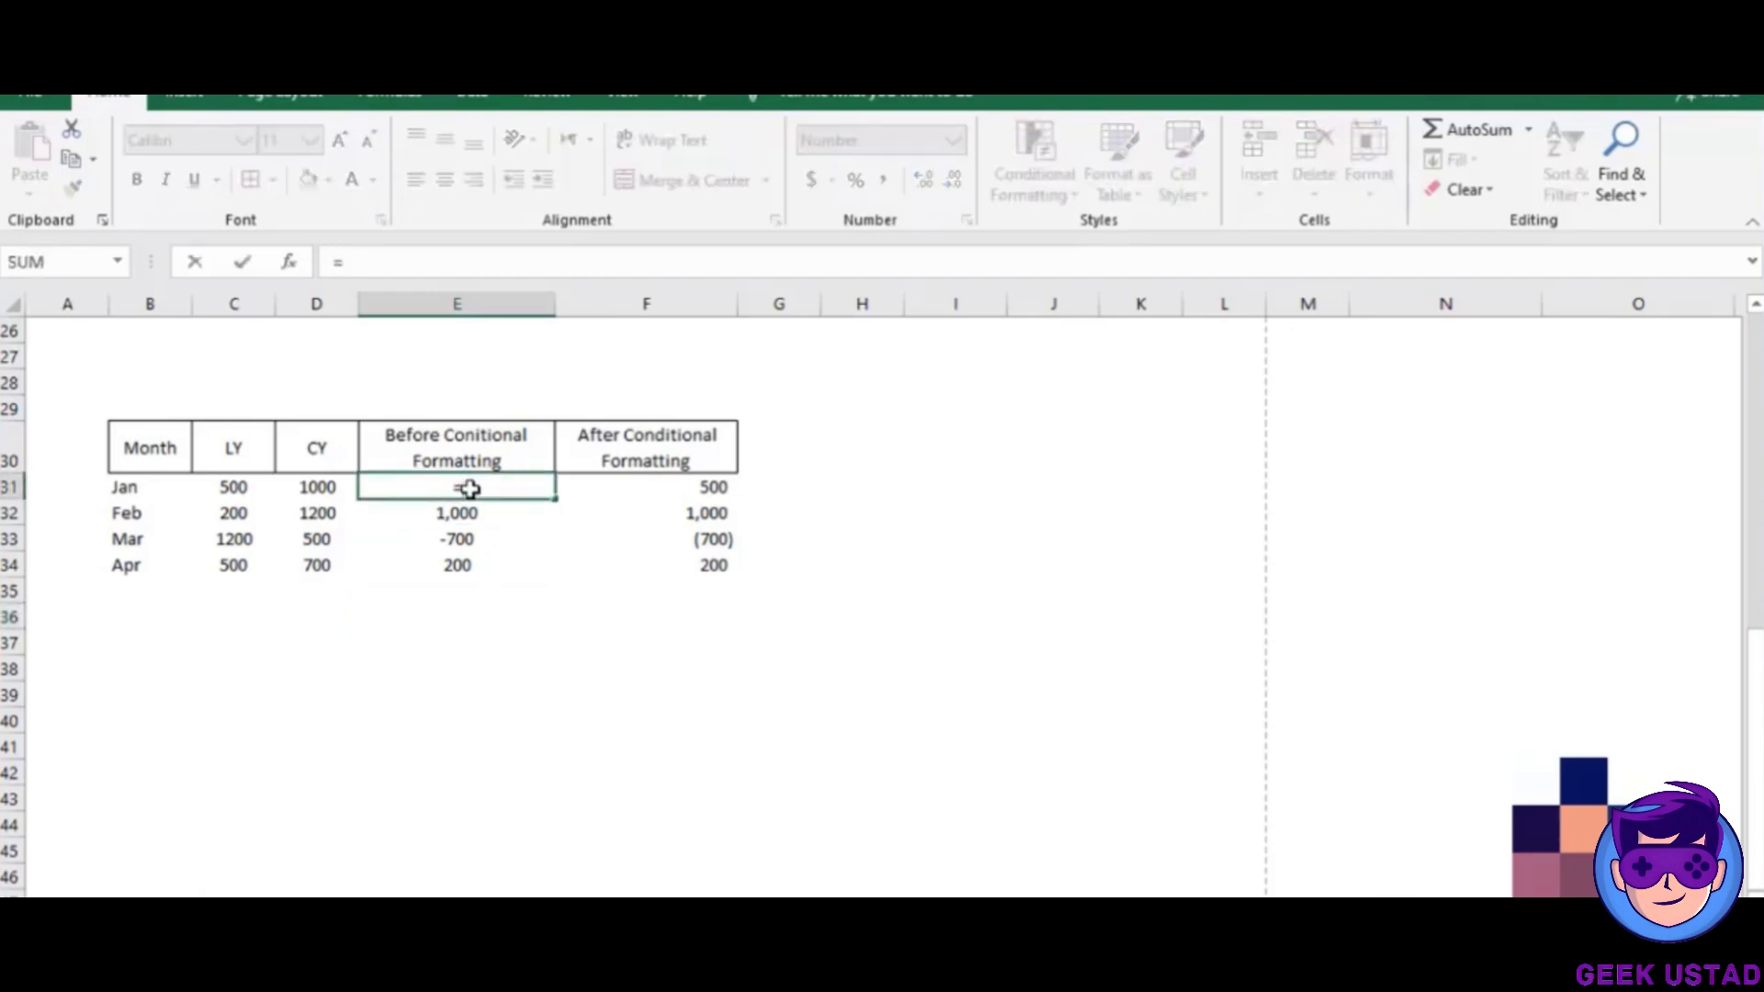
key("Left")
type("-")
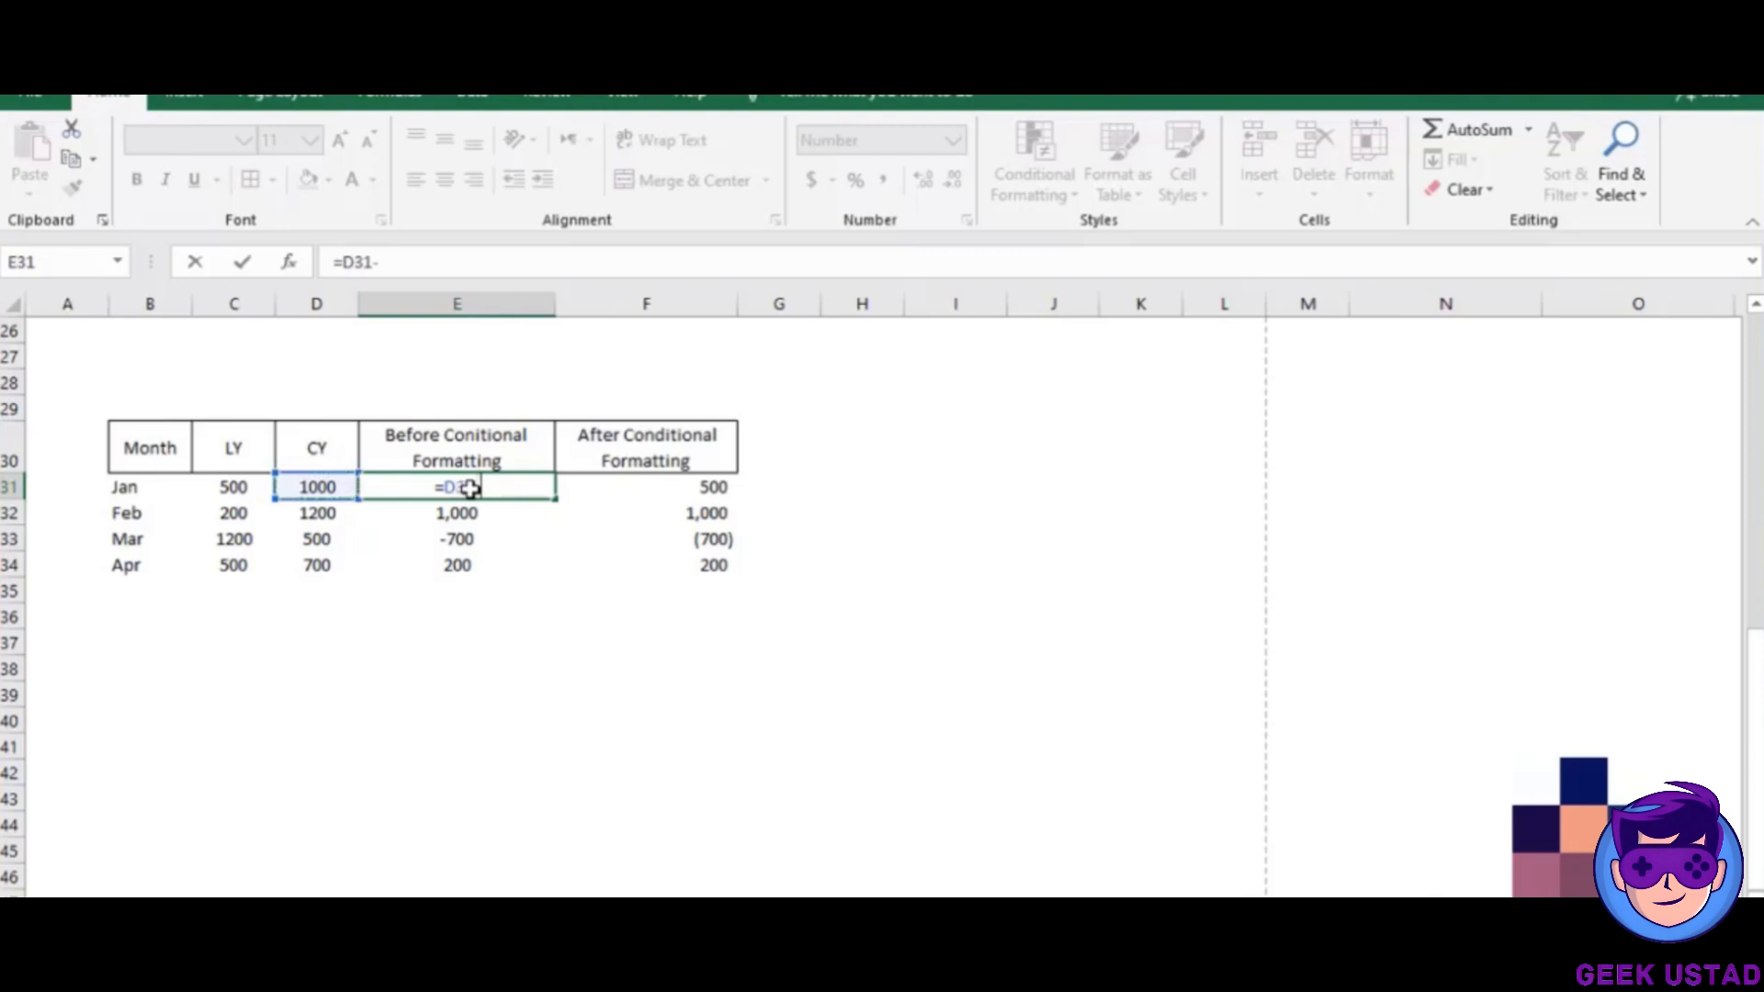
key("Left")
key("Left")
key("ctrl+Return")
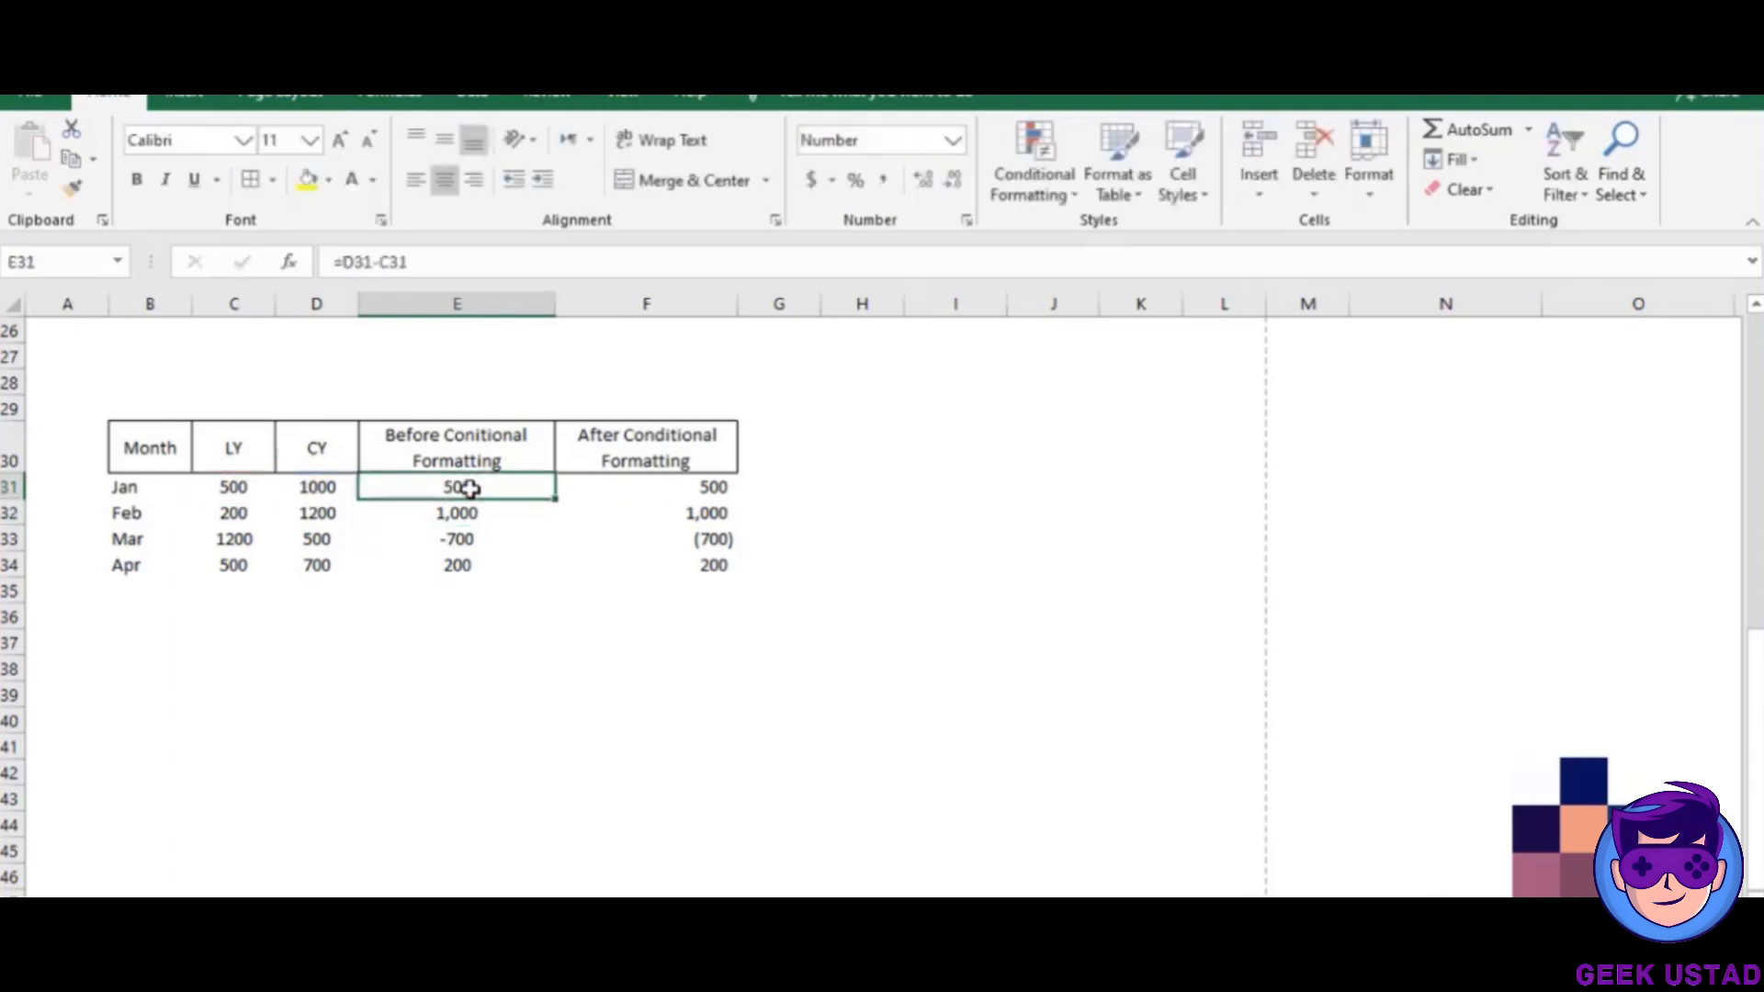
double_click(557, 499)
left_click(674, 507)
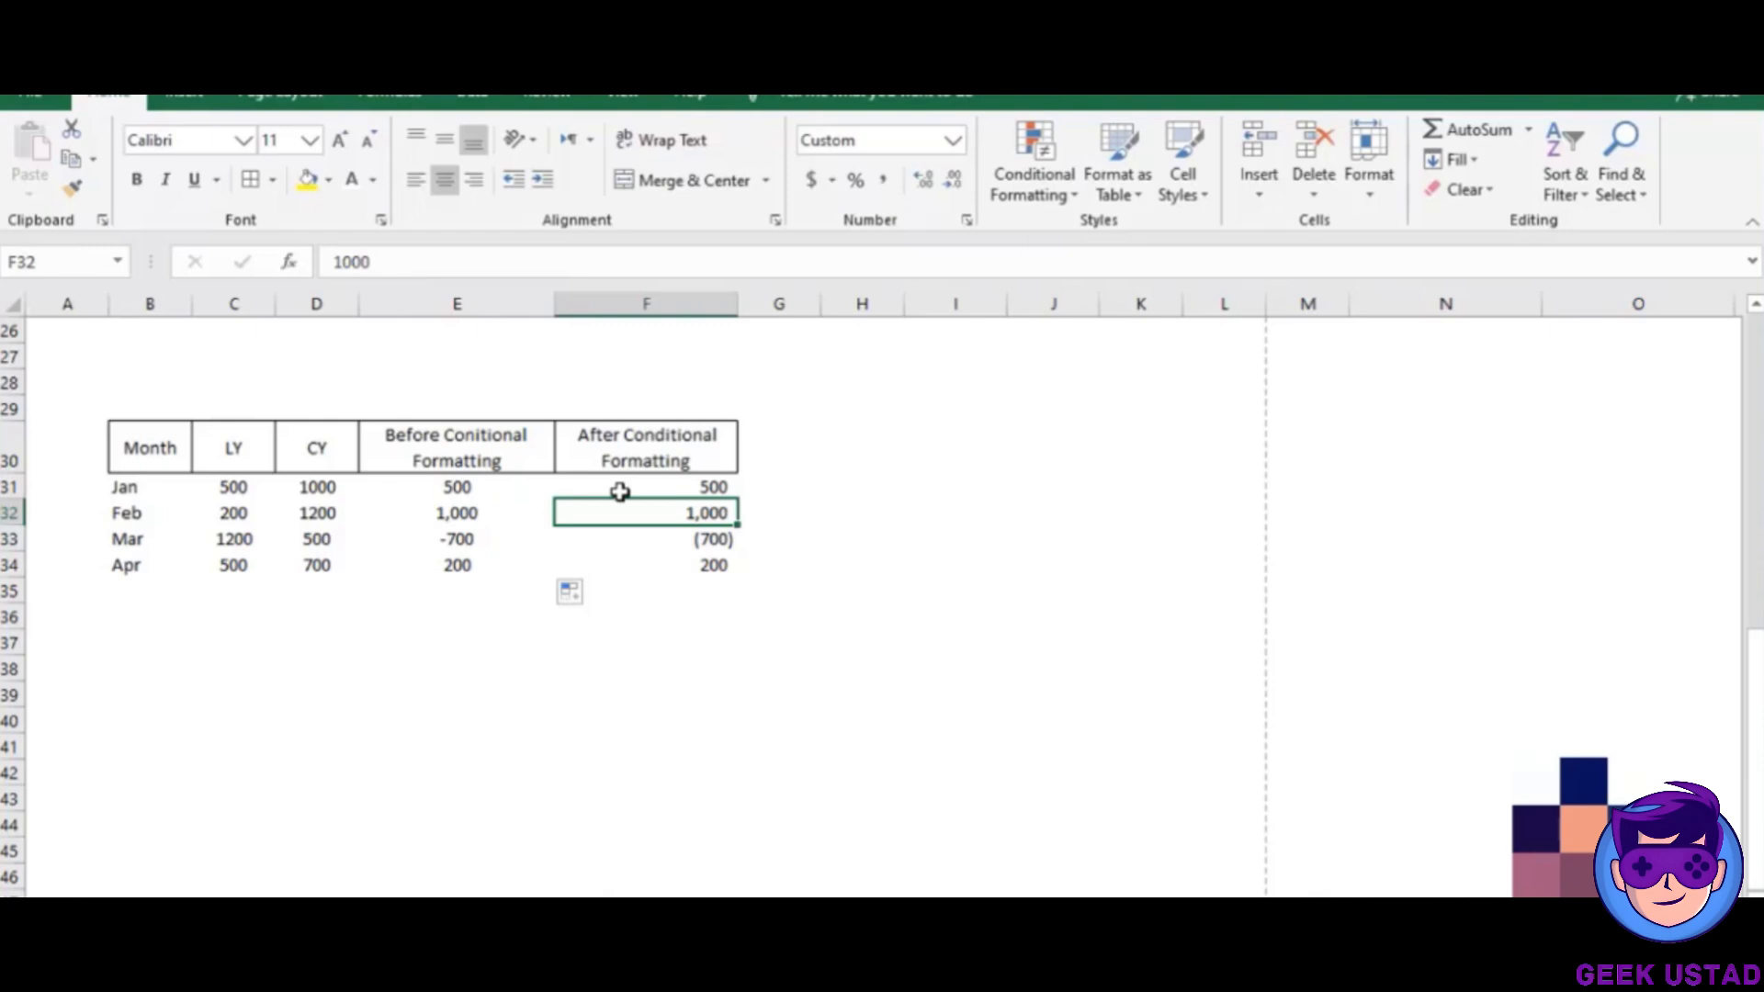
Start a Greater Than highlight rule for E31:E34 and move its dialog clear of the table.
left_click(493, 493)
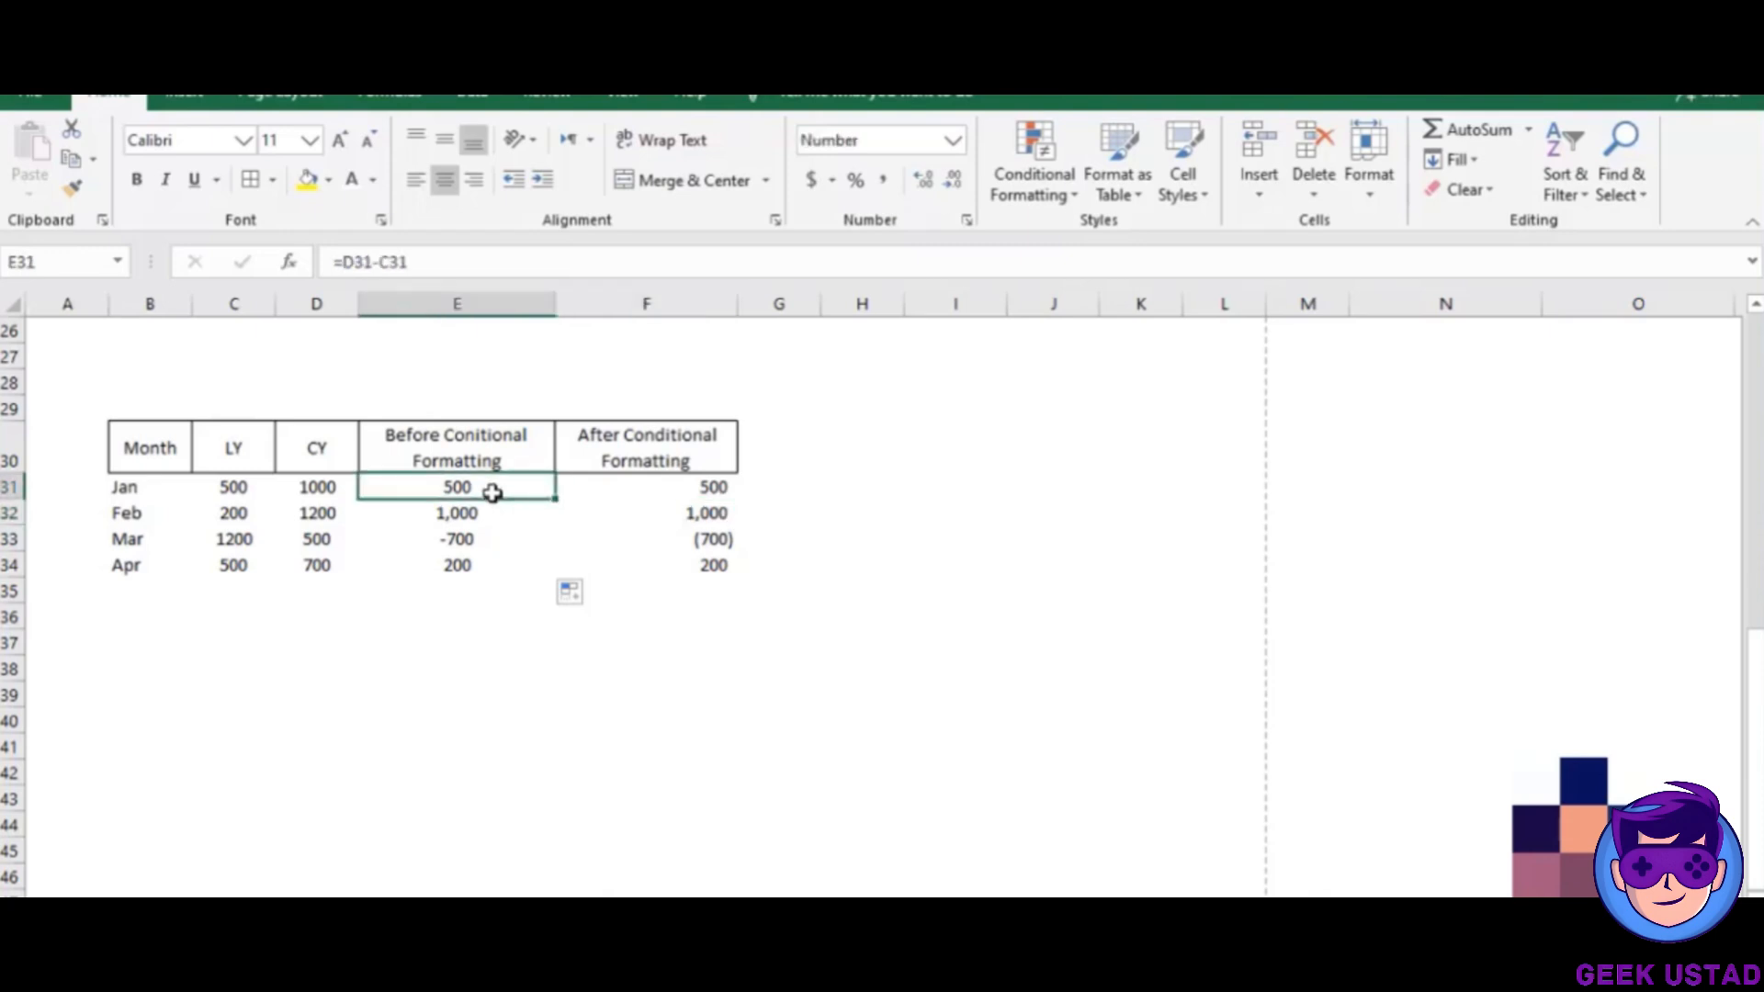
key("shift+Down")
key("shift+Down")
key("shift+Down")
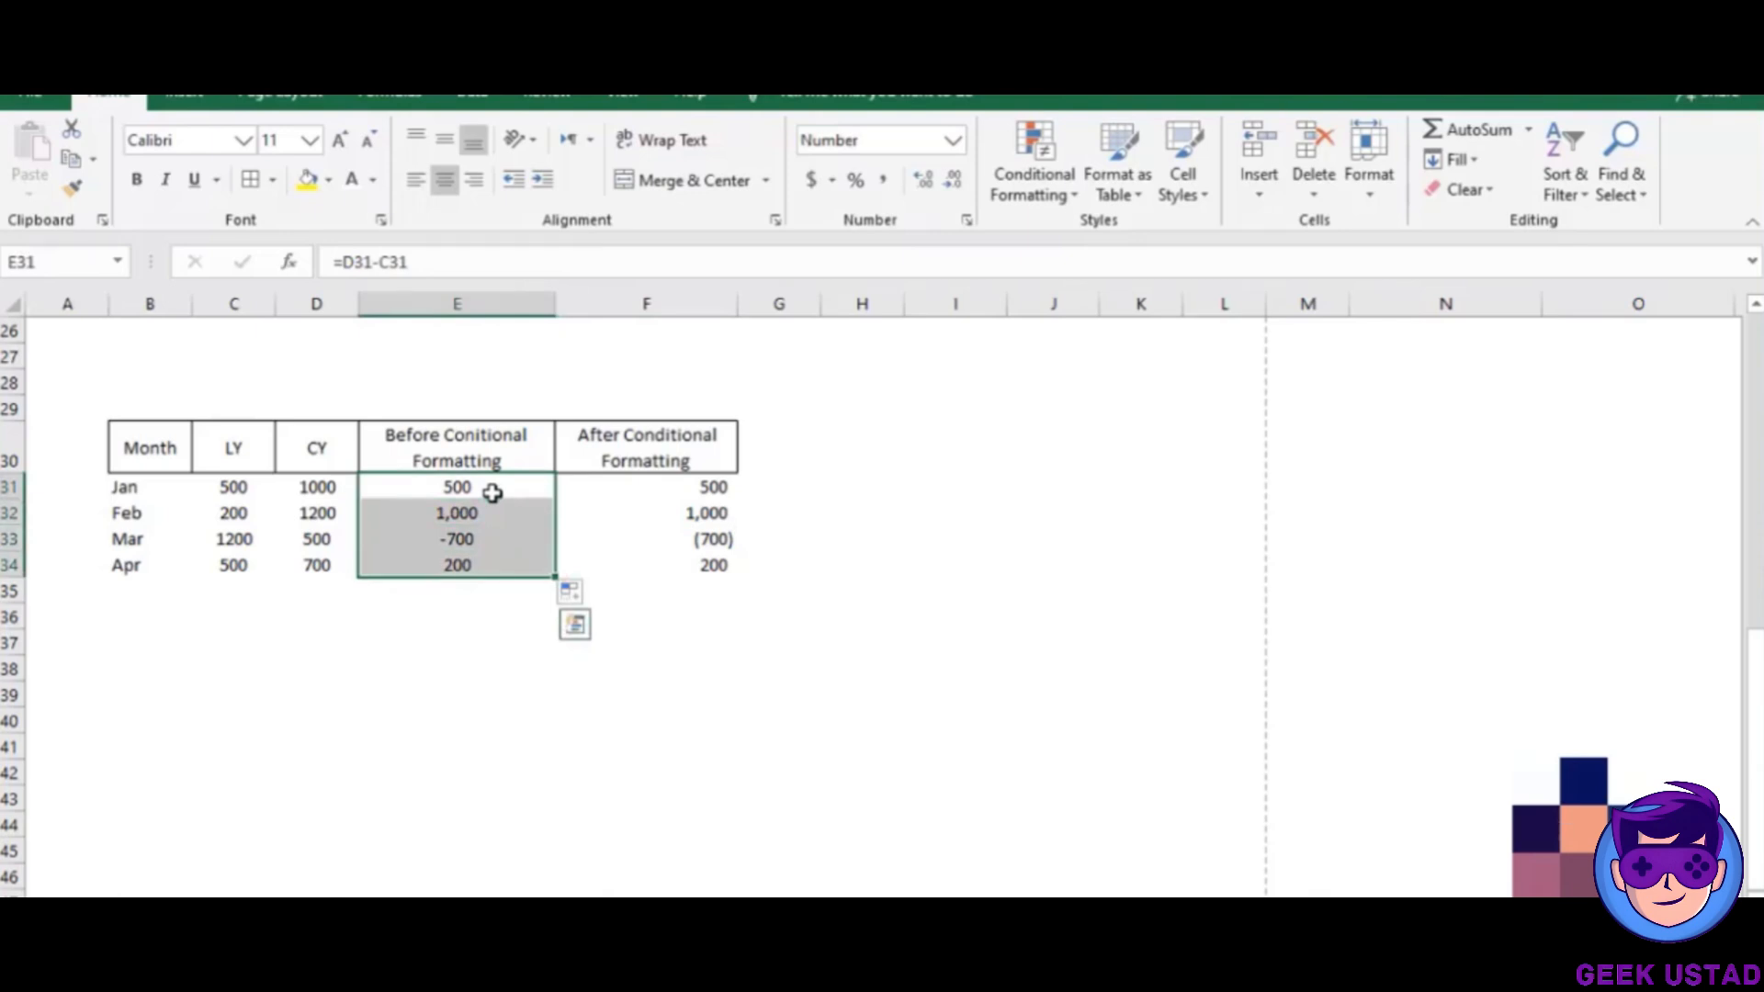
left_click(1026, 196)
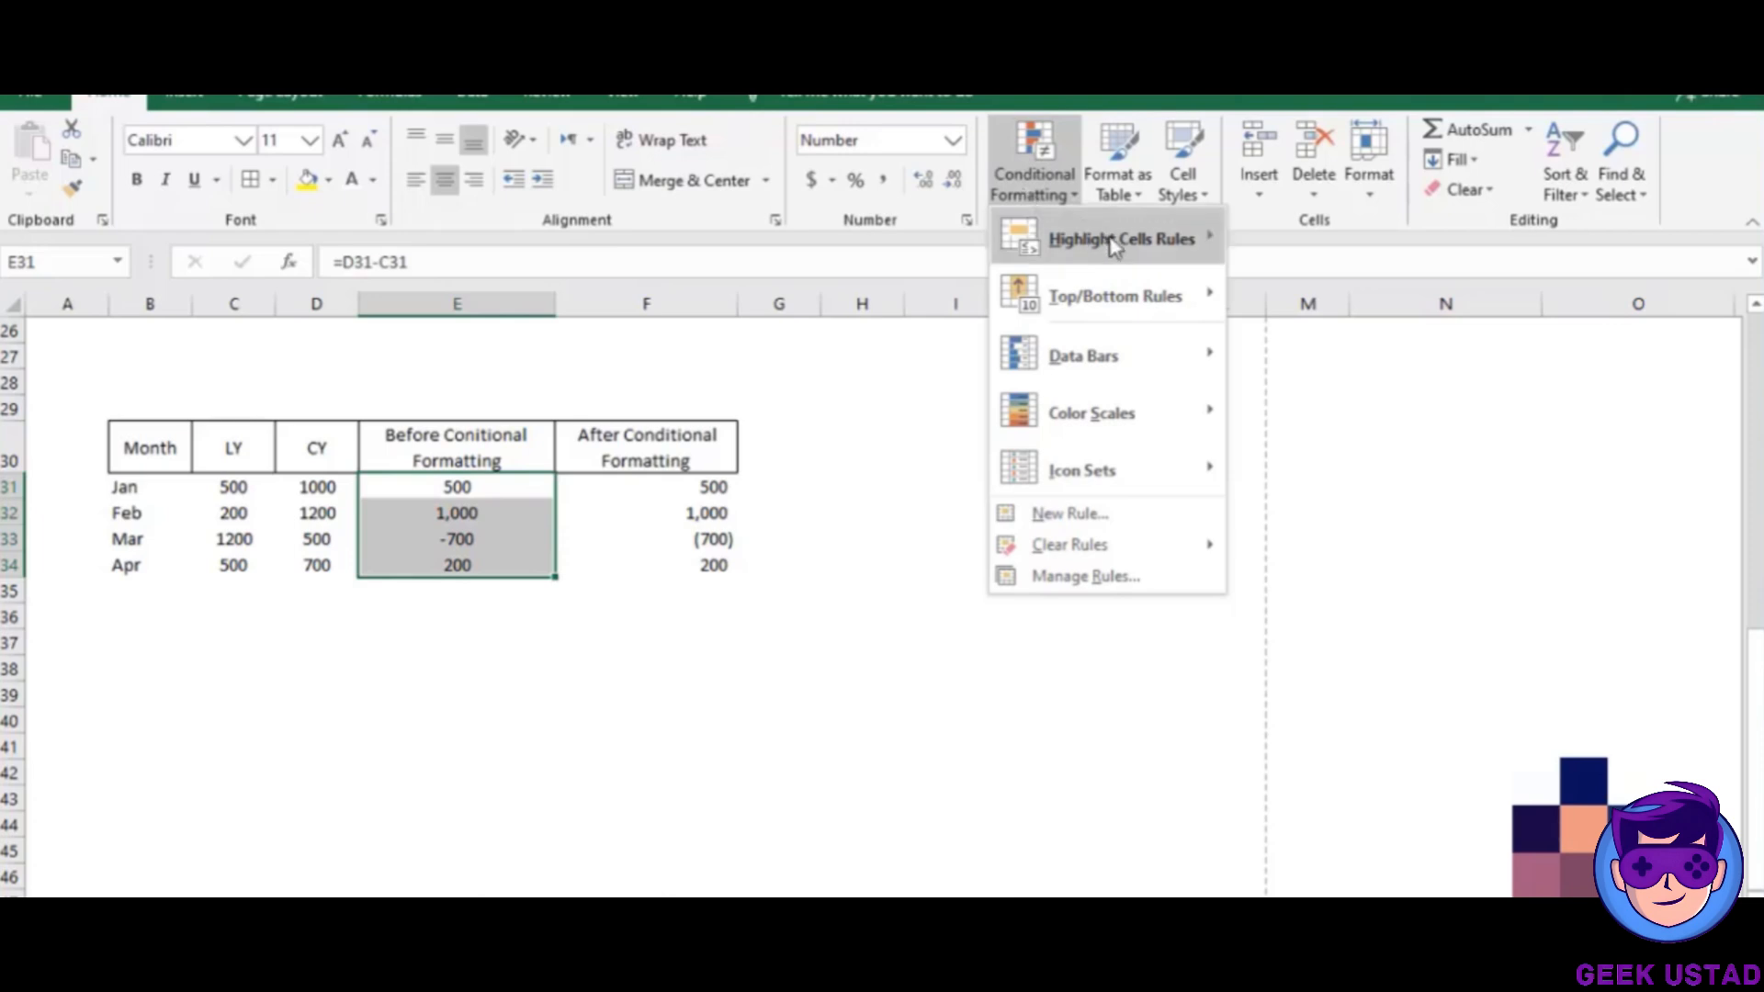
mouse_move(1114, 247)
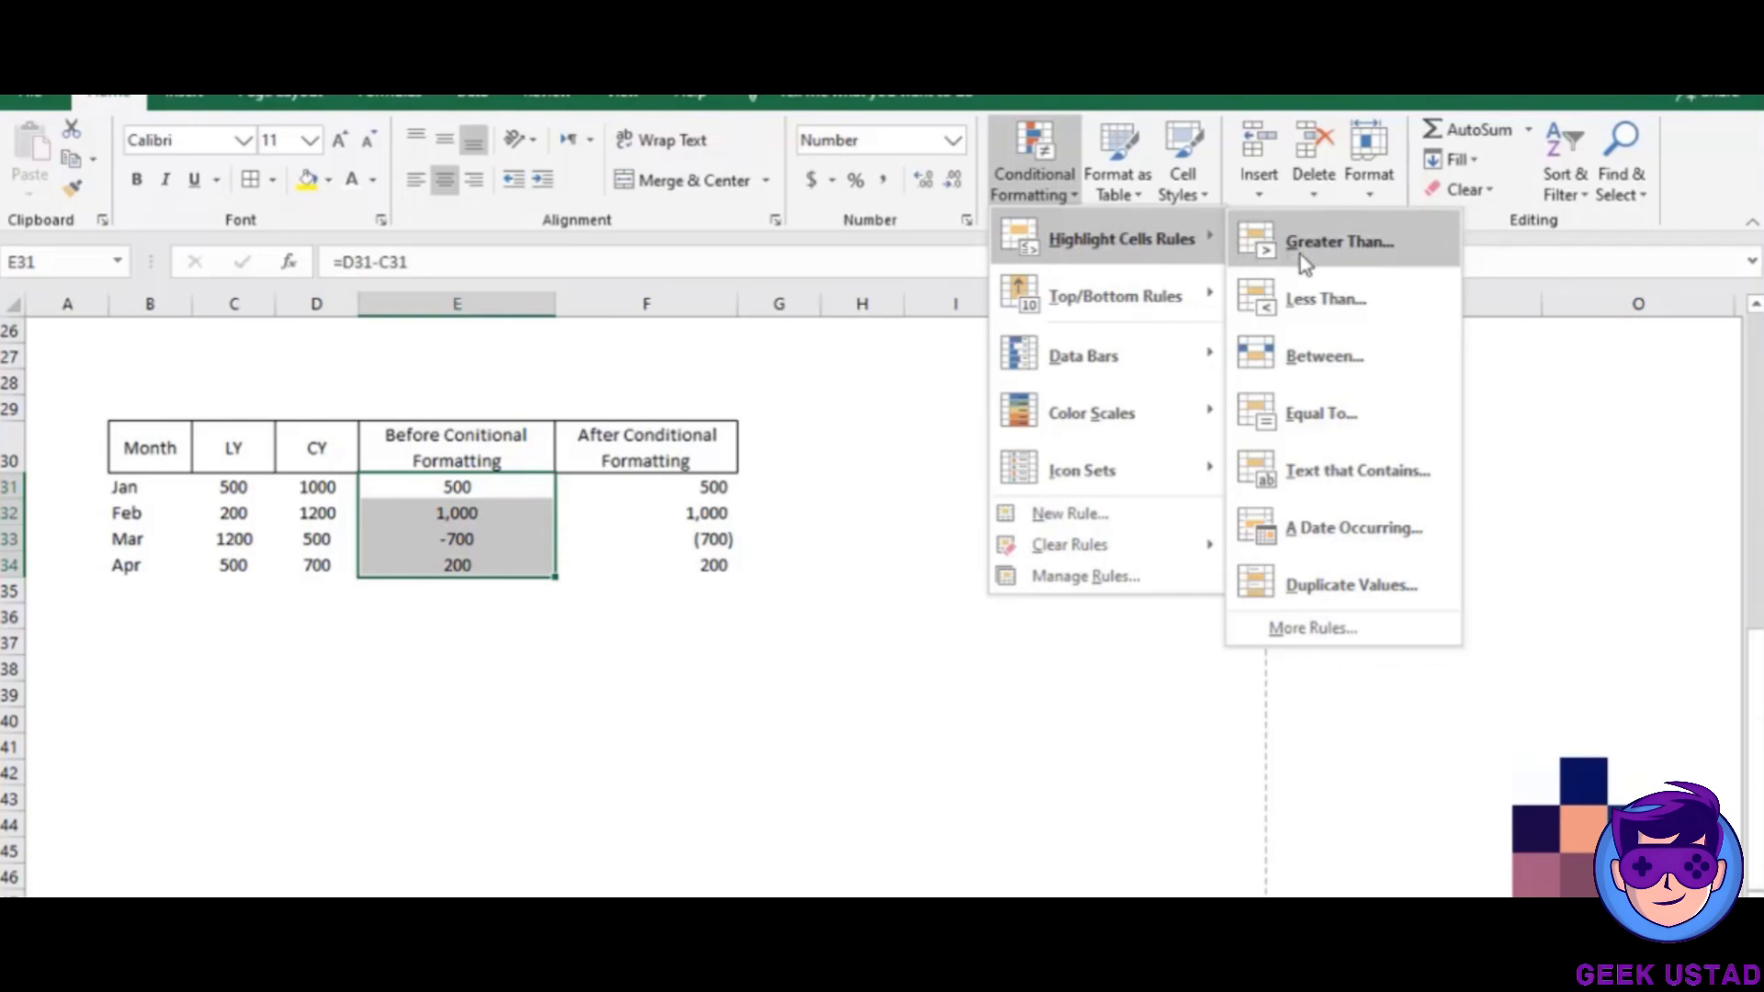
left_click(1331, 260)
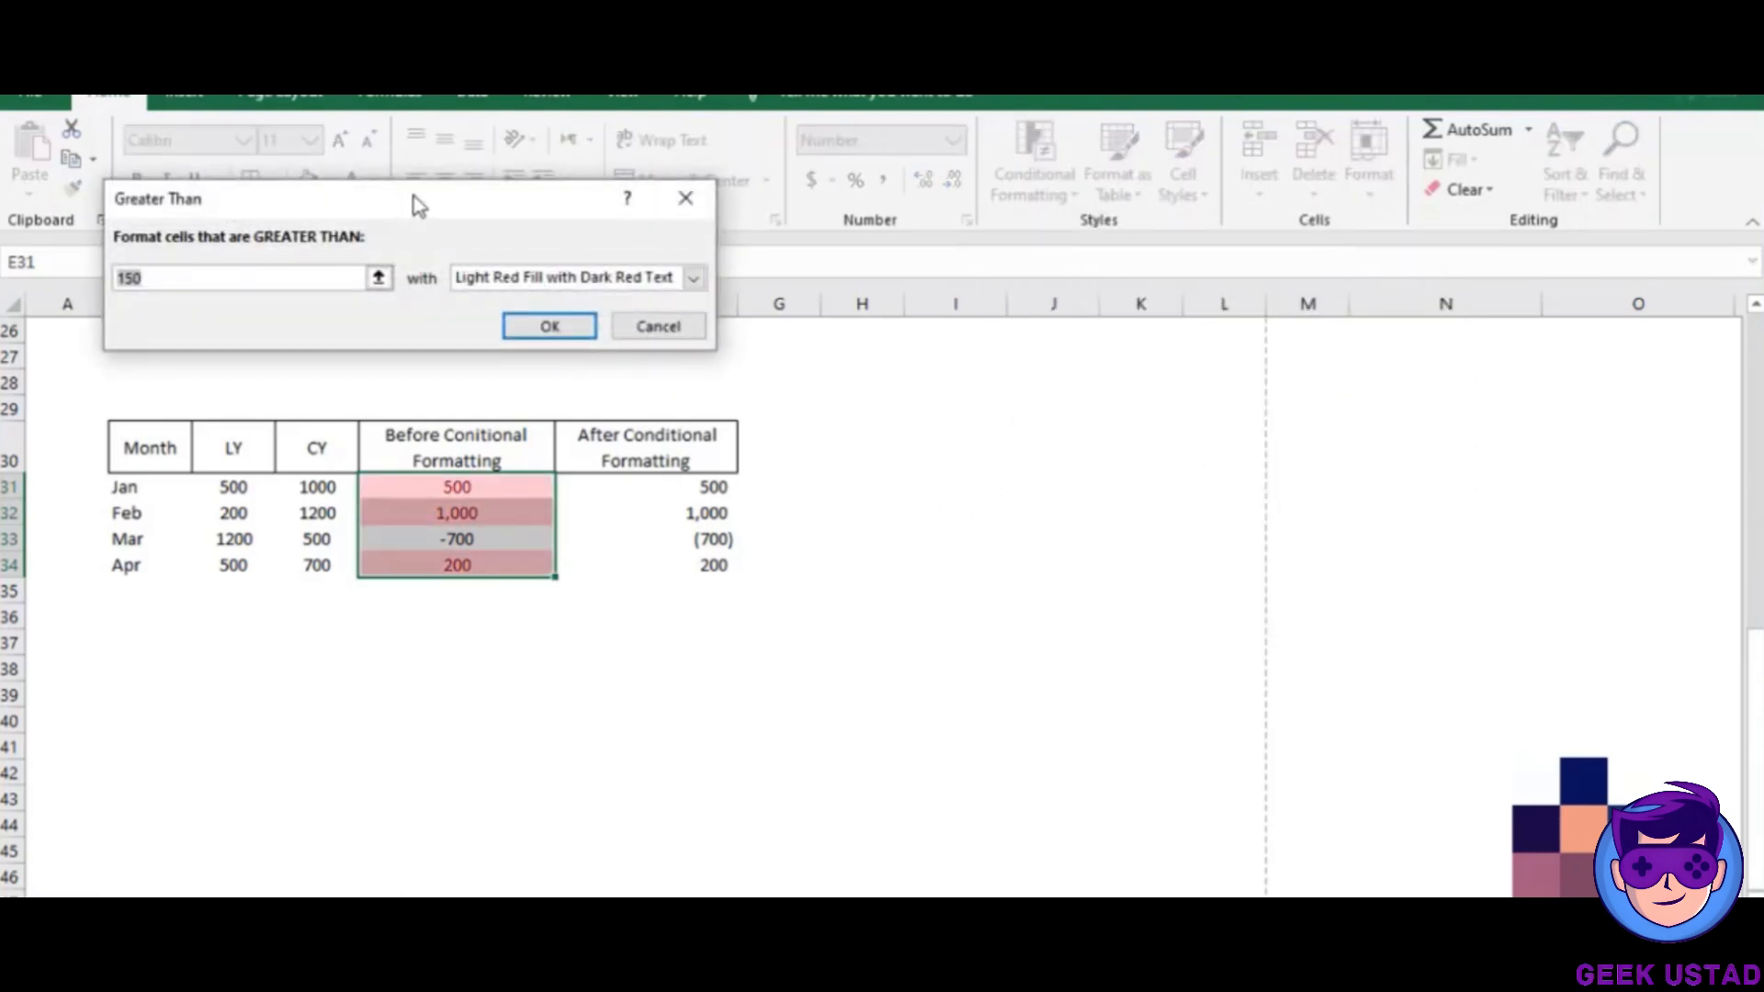
left_click_drag(493, 211, 1153, 250)
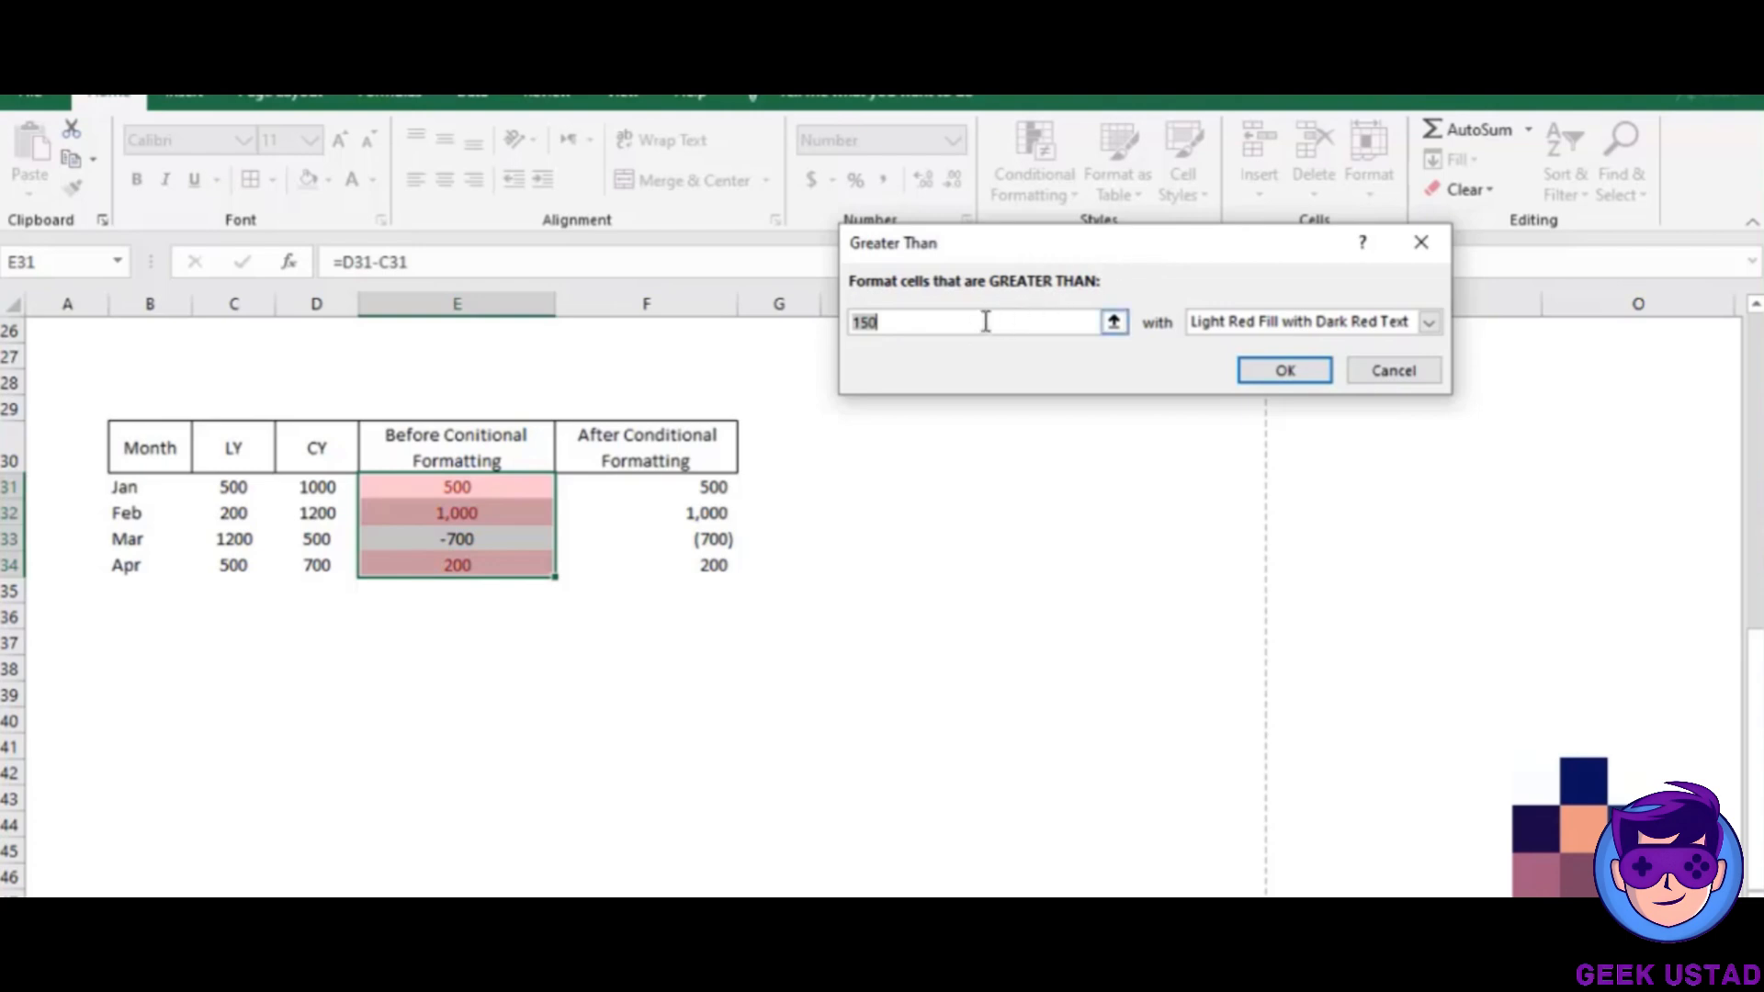
Try 500 and 499 as the threshold of the Greater Than rule.
key("BackSpace")
type("500")
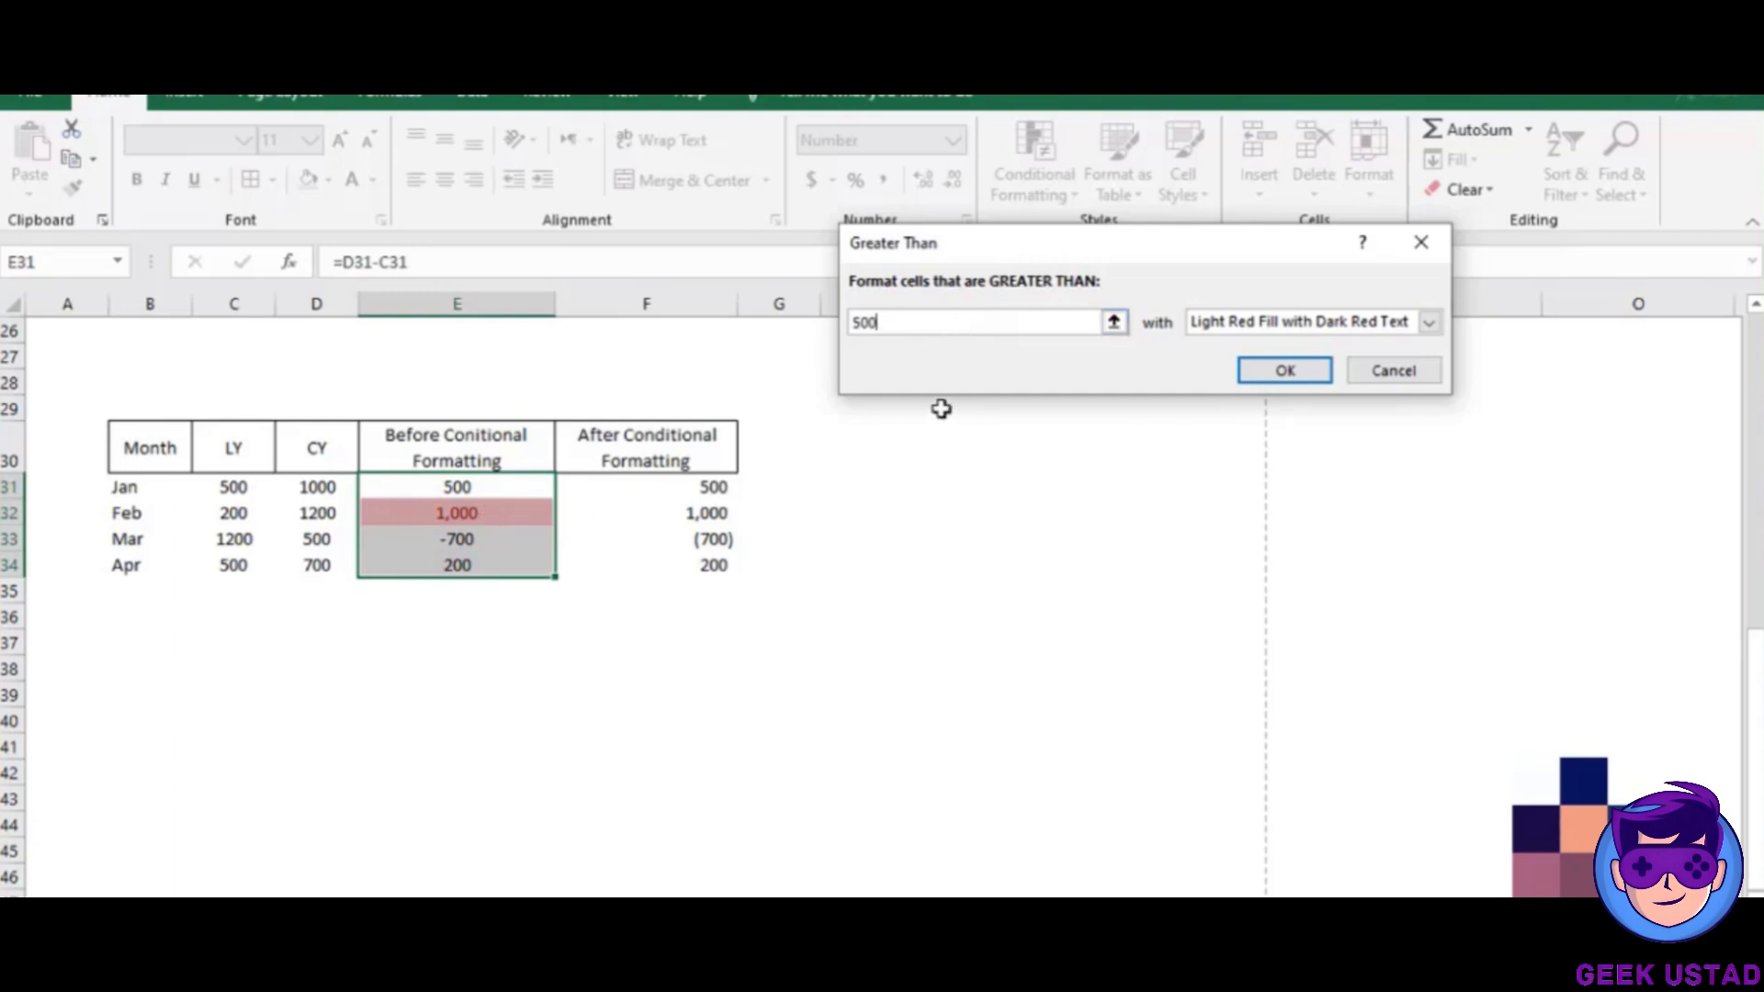
key("BackSpace")
key("BackSpace")
key("BackSpace")
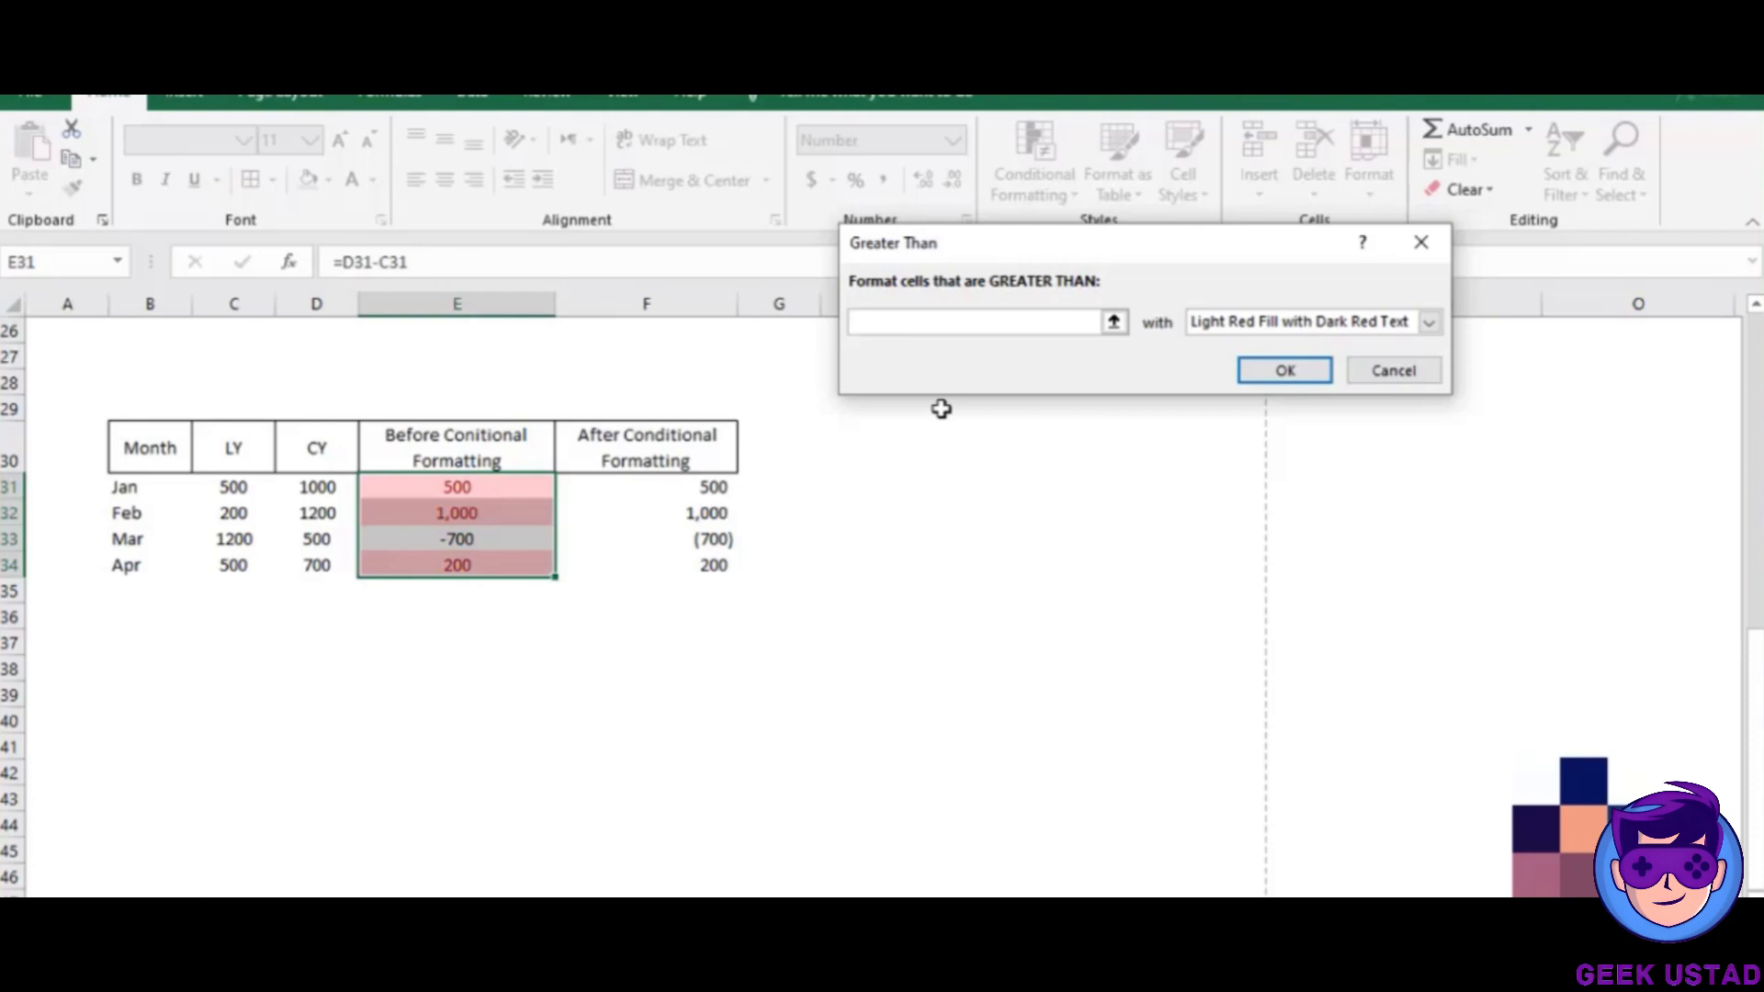
type("499")
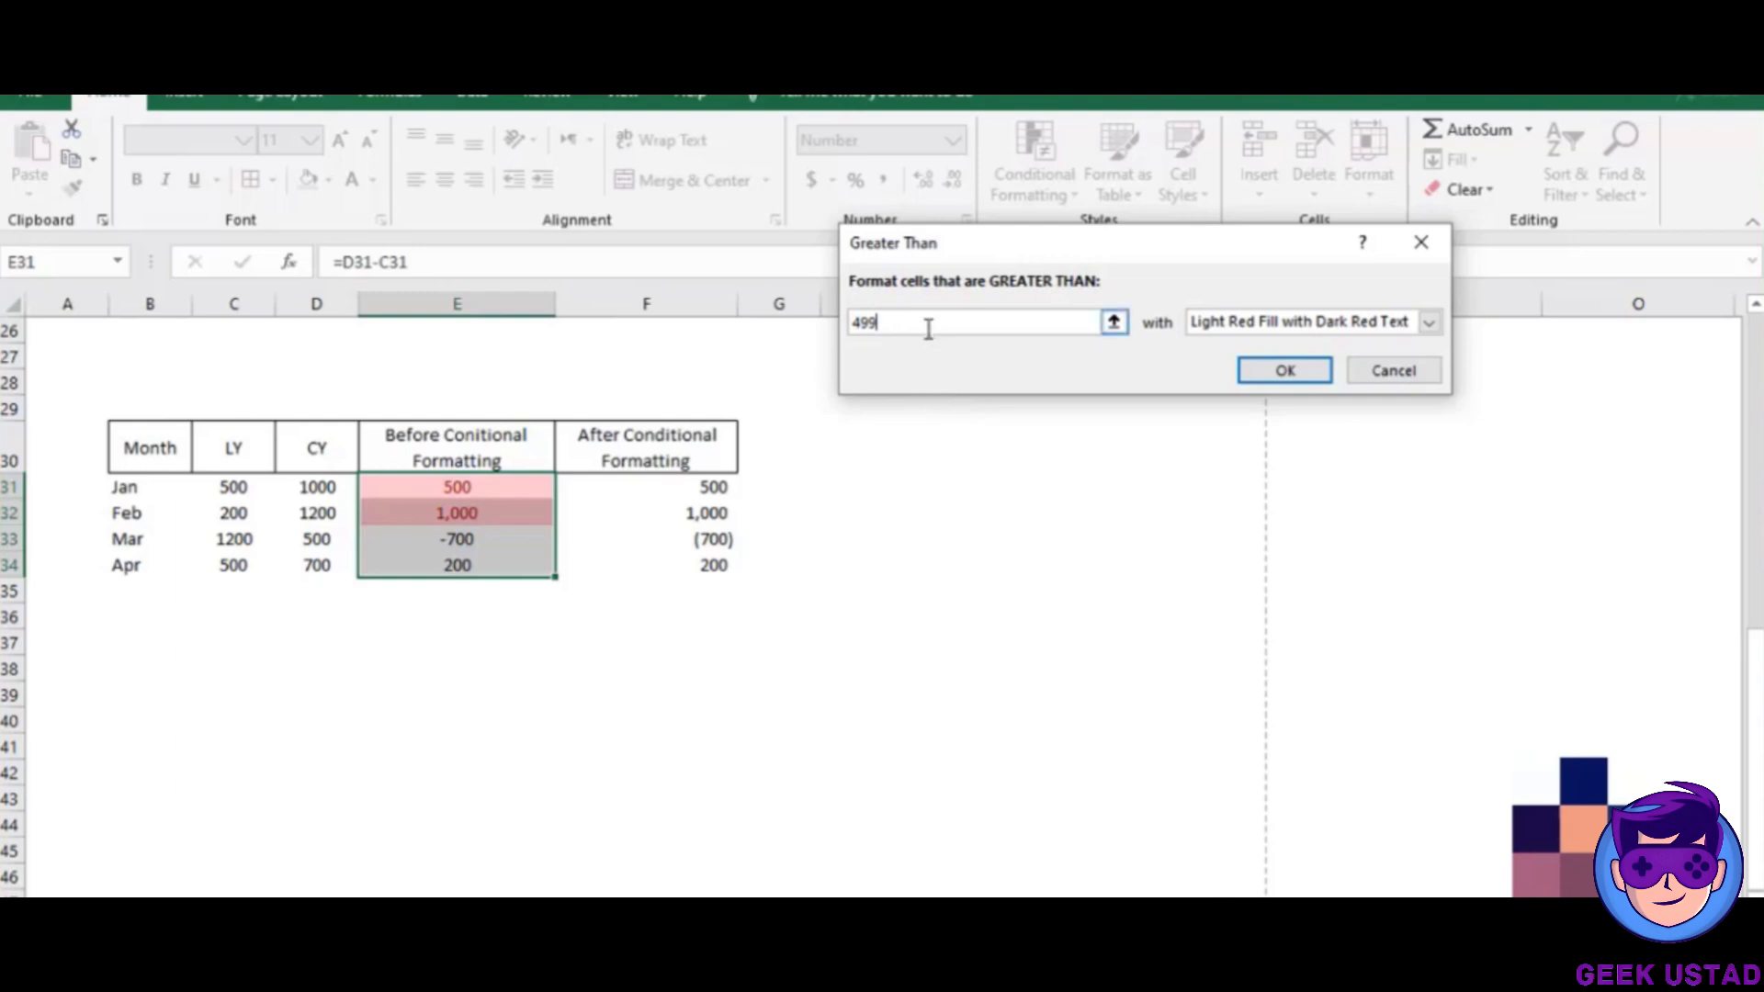
Clear the Greater Than threshold, try 0, and empty the value again.
key("BackSpace")
key("BackSpace")
key("BackSpace")
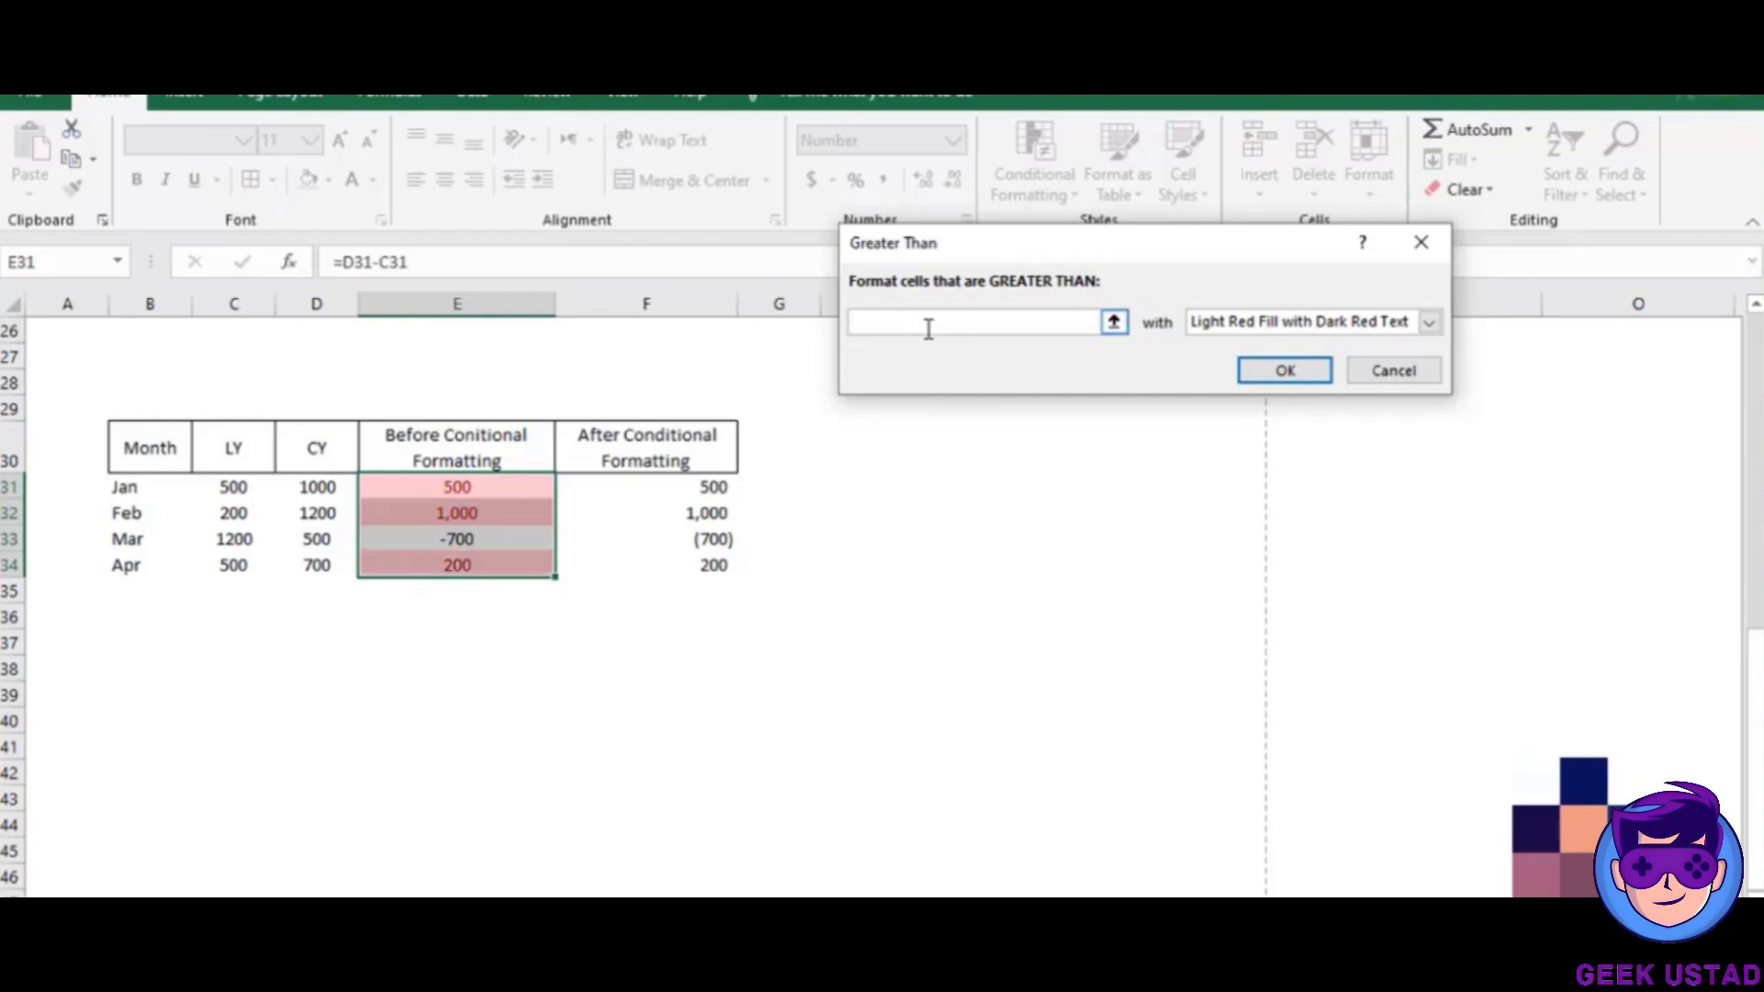
type("0")
key("BackSpace")
Try Light Red Fill as the Greater Than format, and switch it to Yellow Fill with Dark Yellow Text.
left_click(1428, 325)
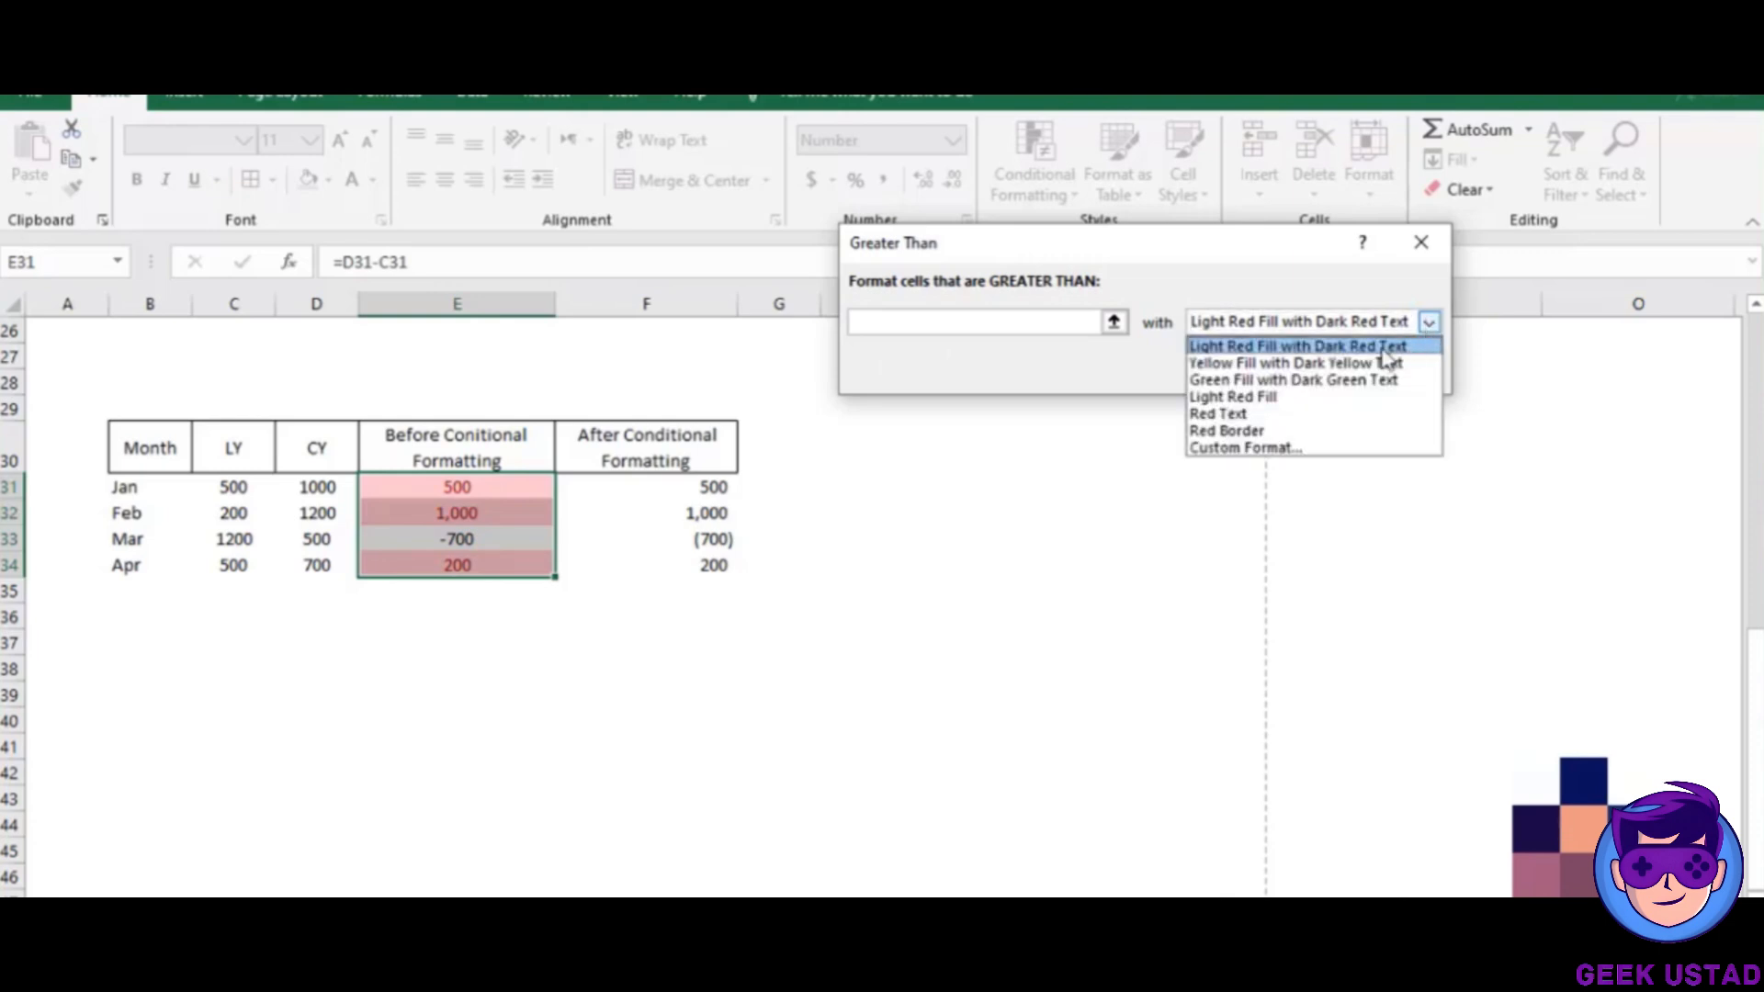
left_click(1332, 399)
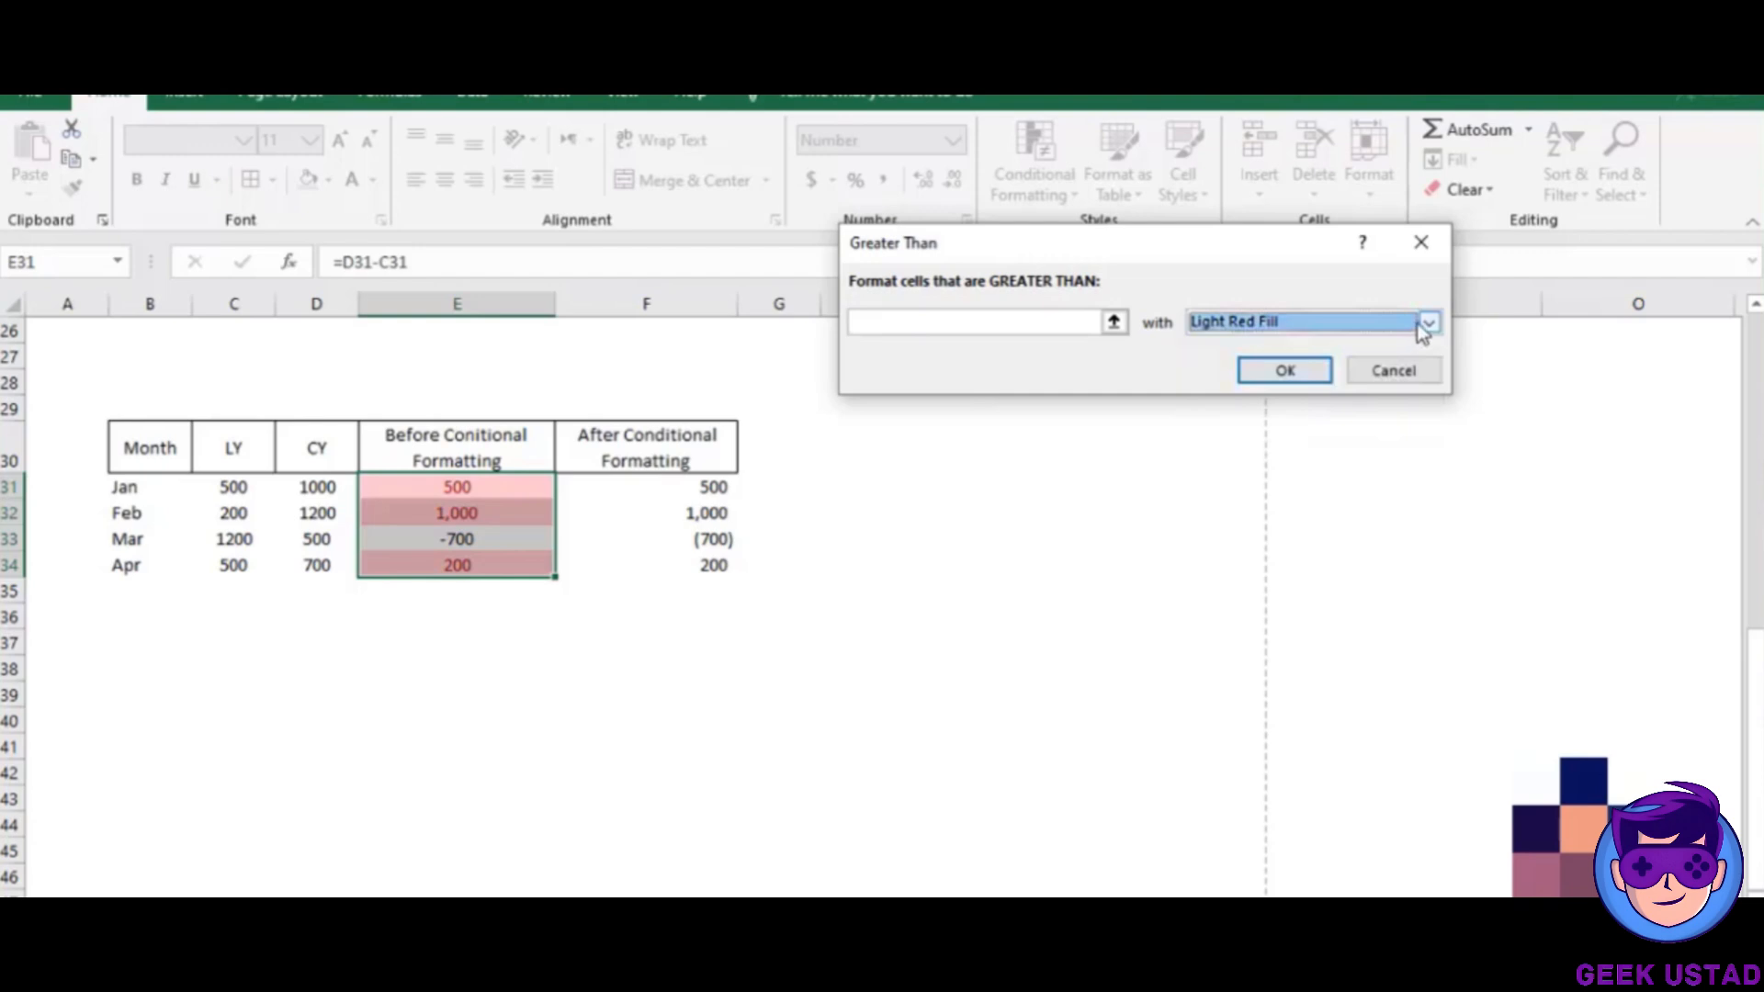
left_click(1427, 325)
left_click(1348, 360)
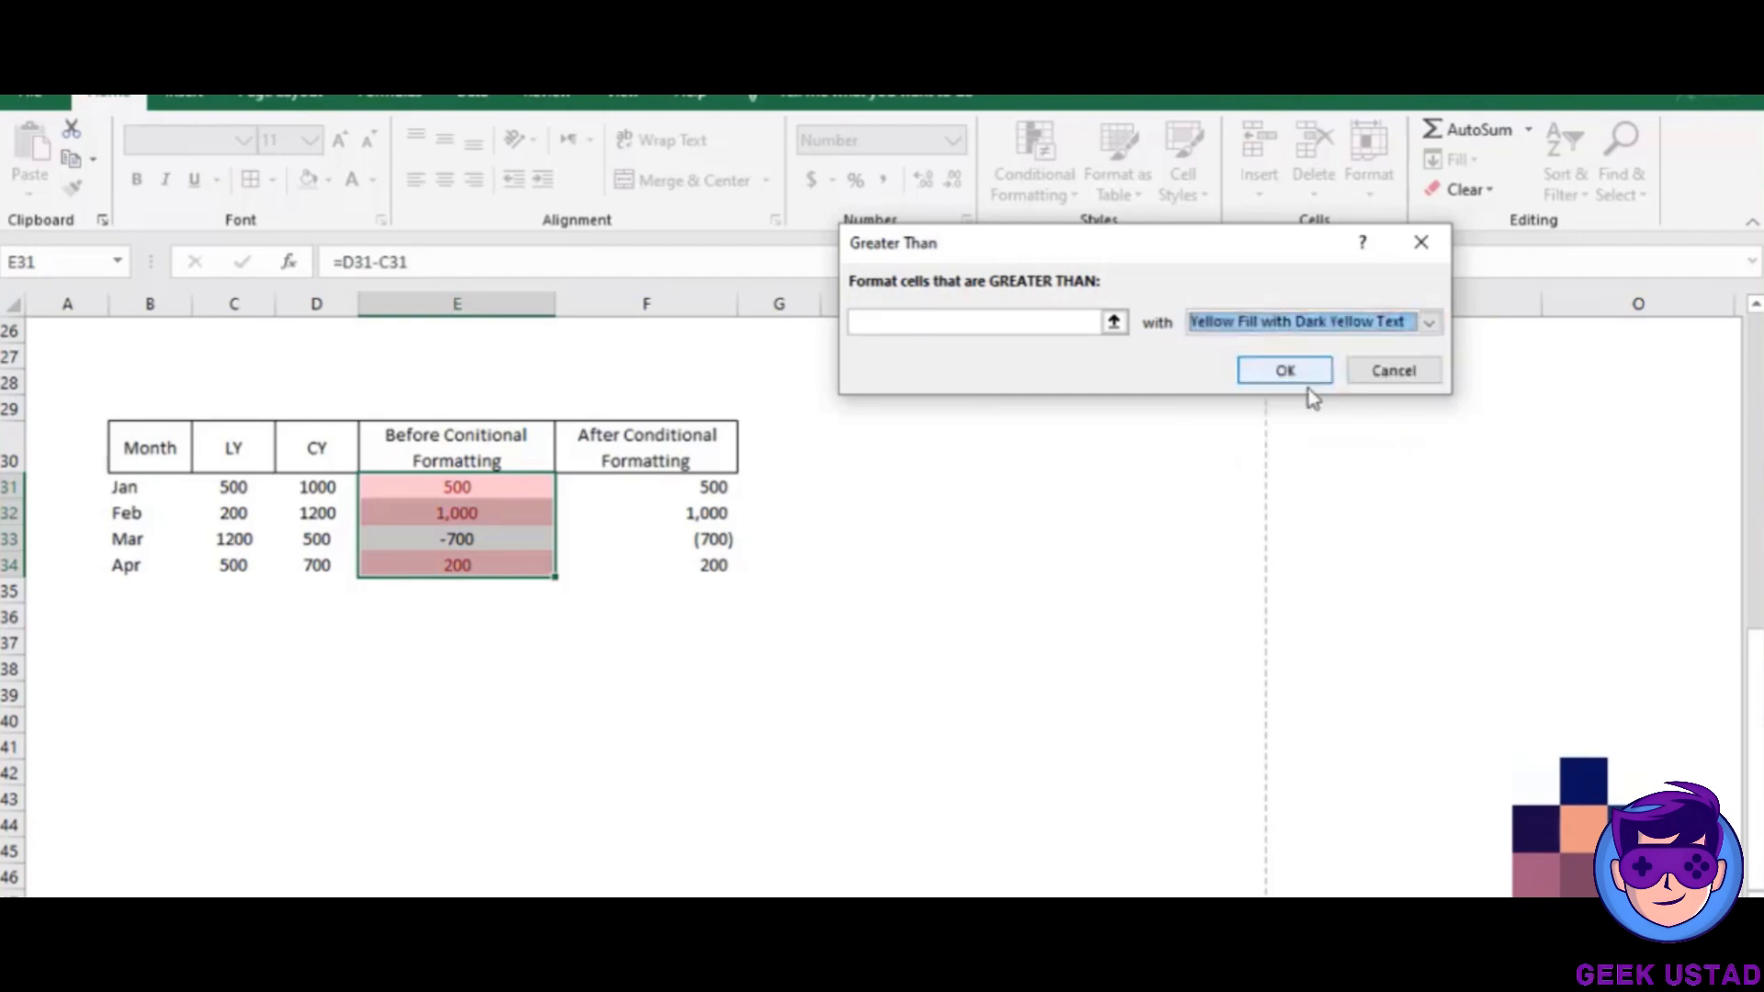
Start a custom format for the Greater Than rule and try a left border and a top border.
left_click(1429, 323)
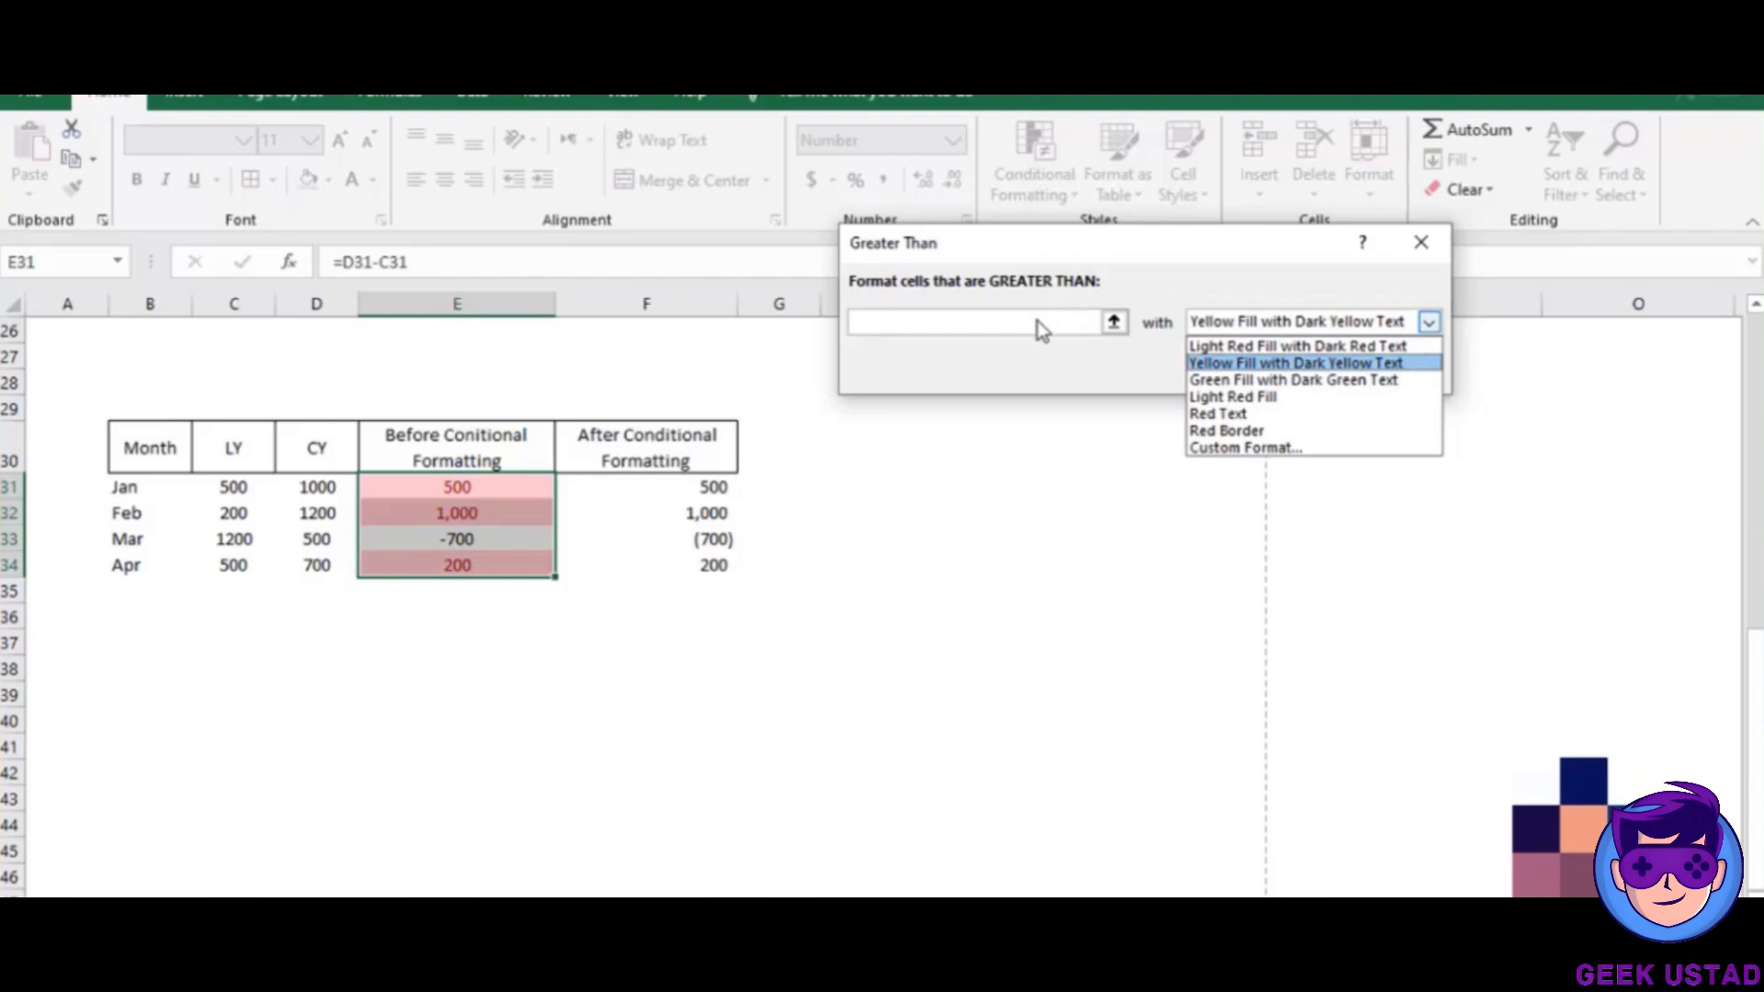
left_click(1240, 448)
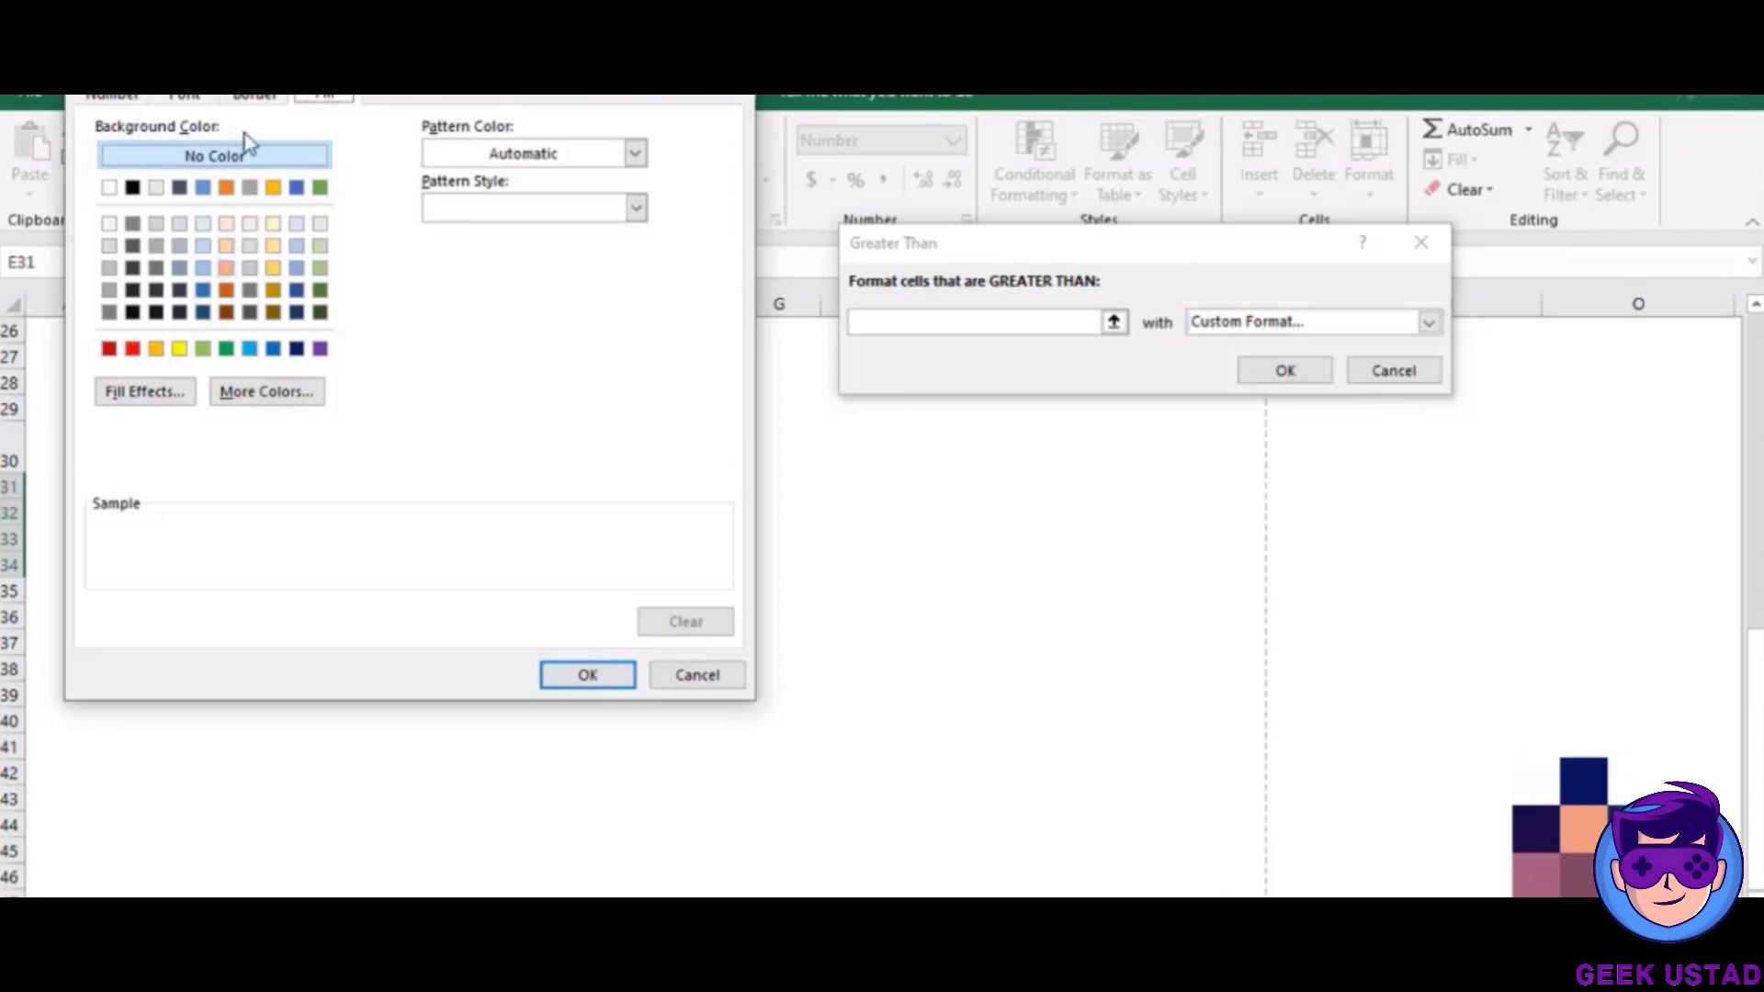
left_click(260, 99)
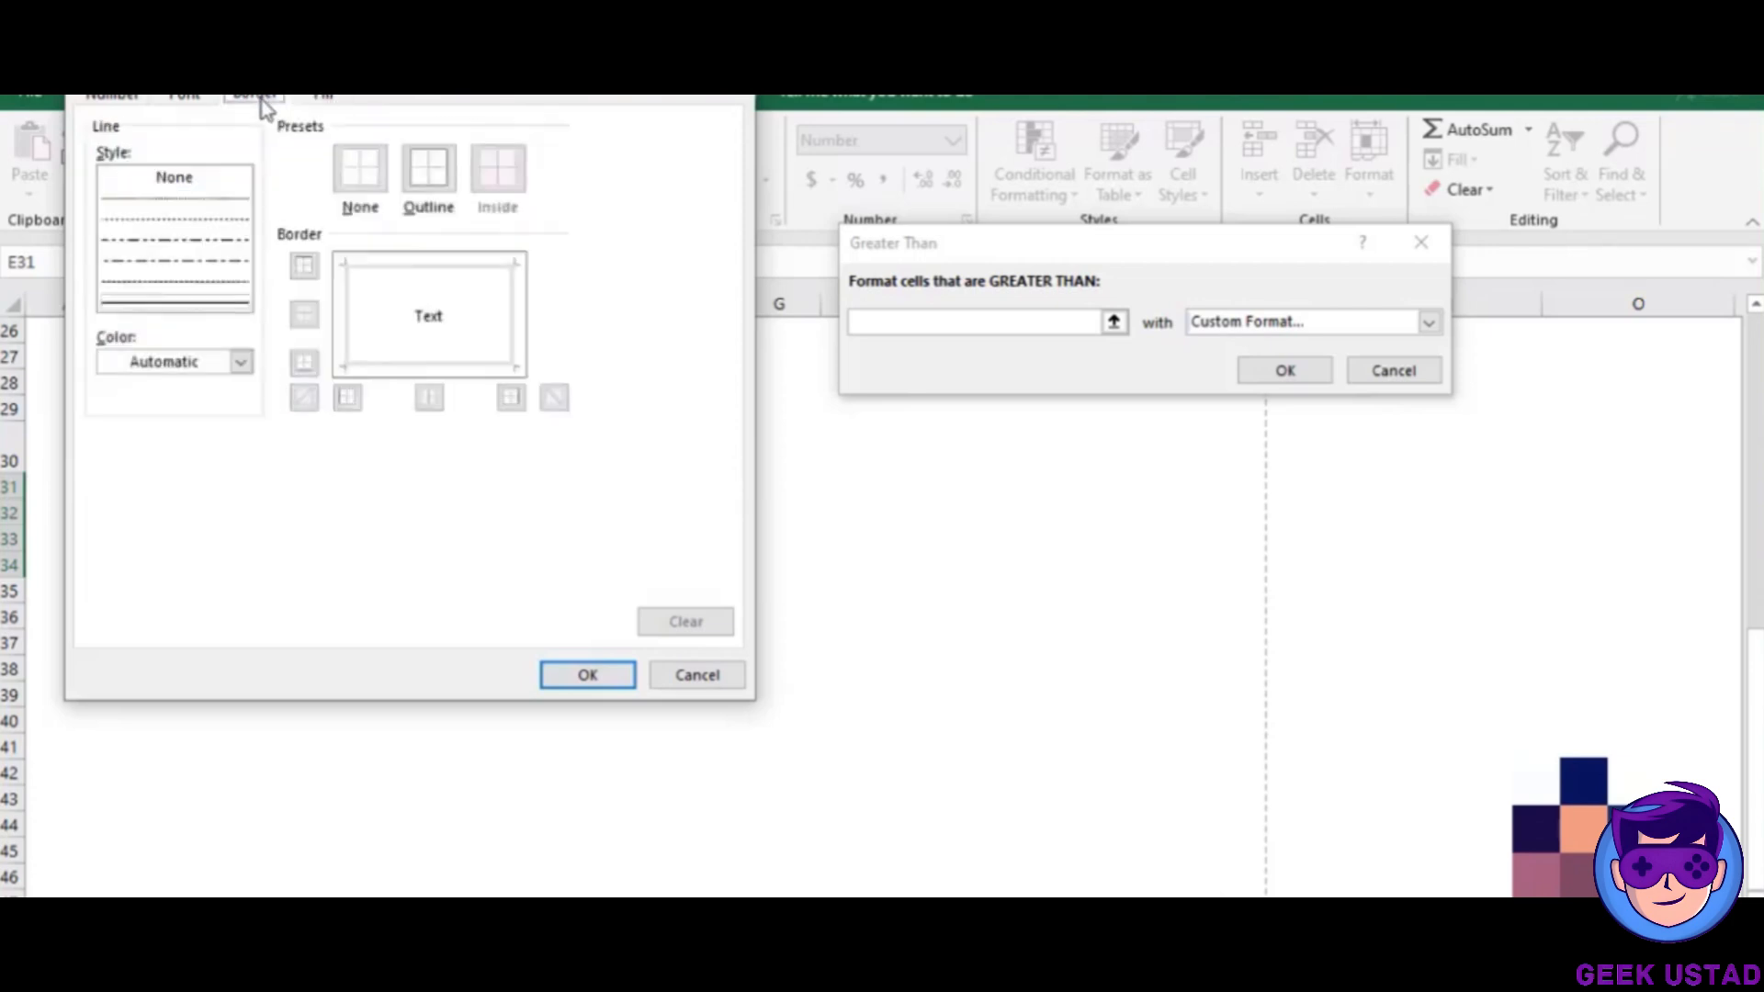
left_click(349, 313)
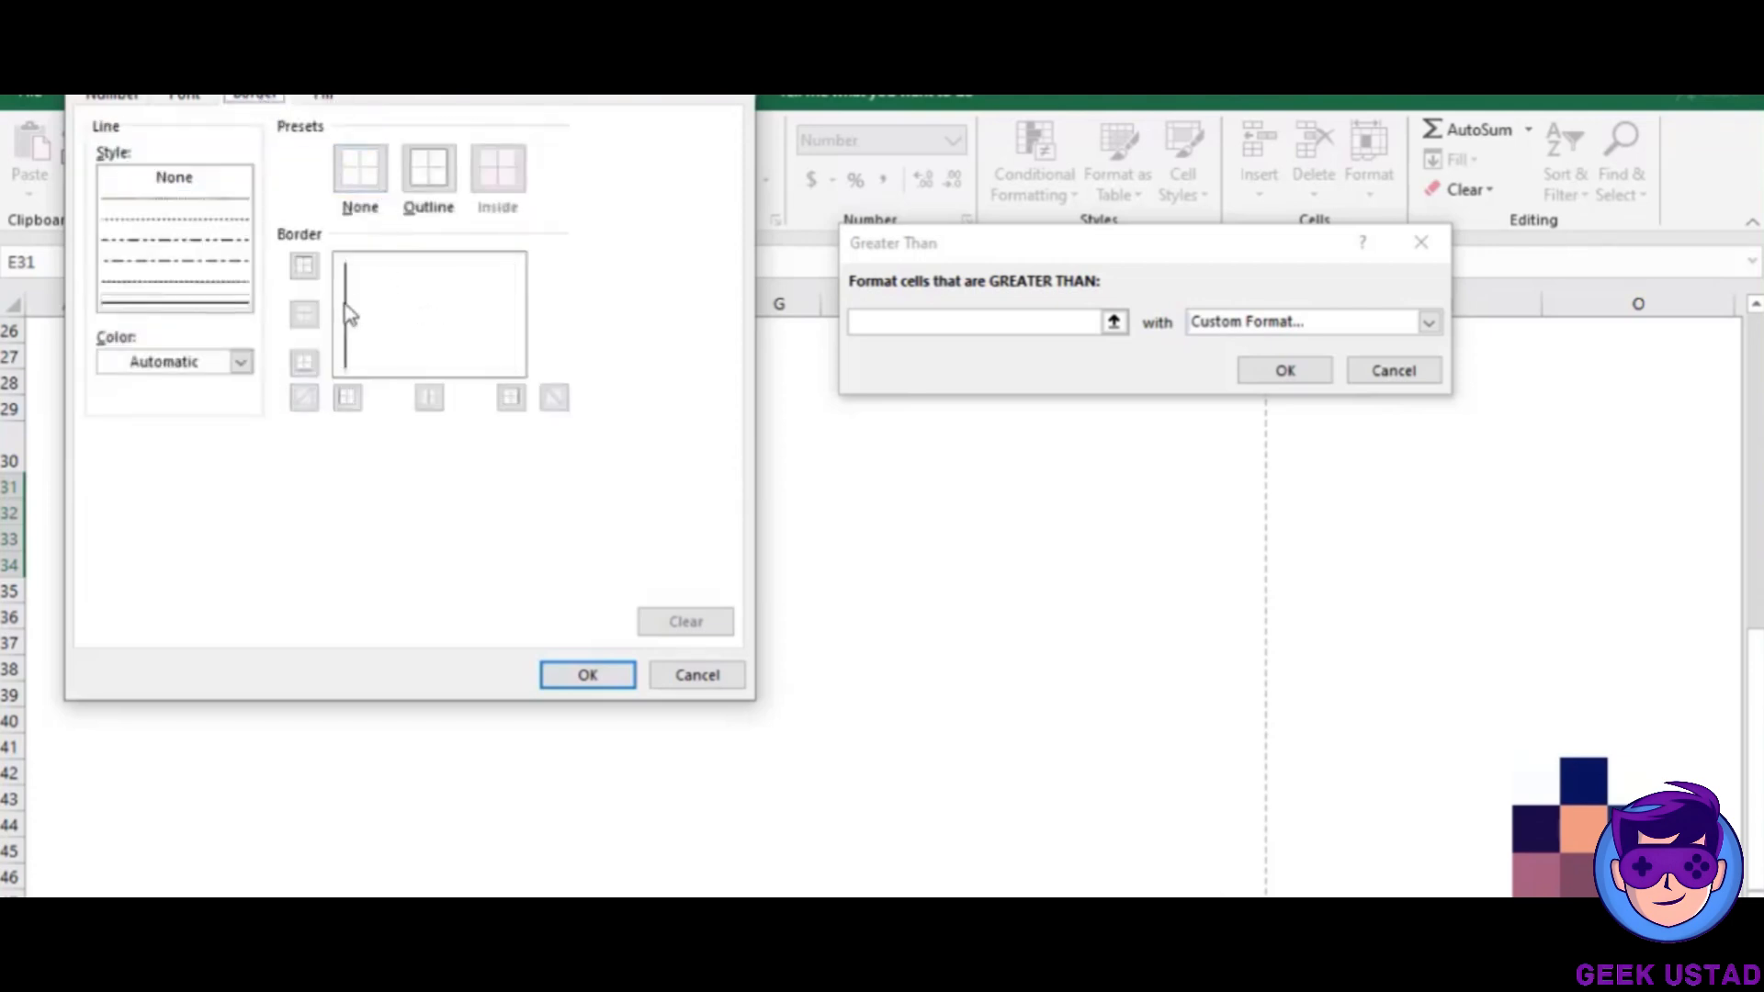
left_click(388, 270)
Try Bold and Italic as the custom format's font style and look through its font colors.
left_click(188, 99)
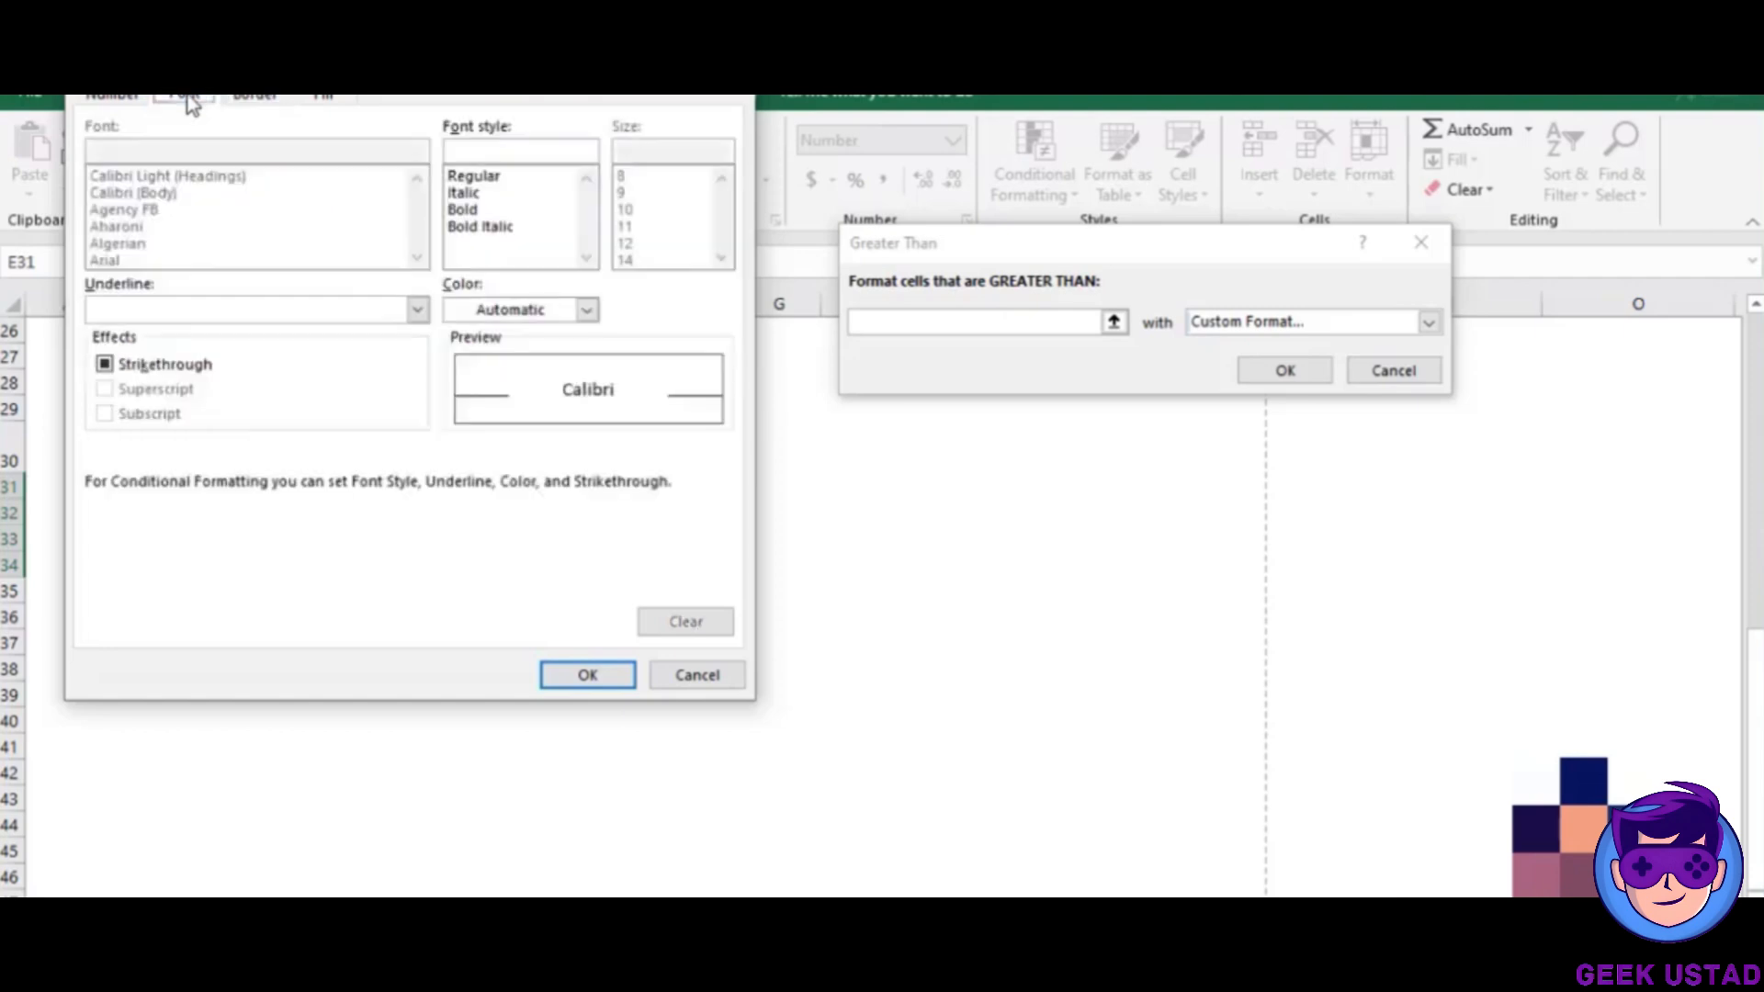
left_click(461, 210)
left_click(472, 193)
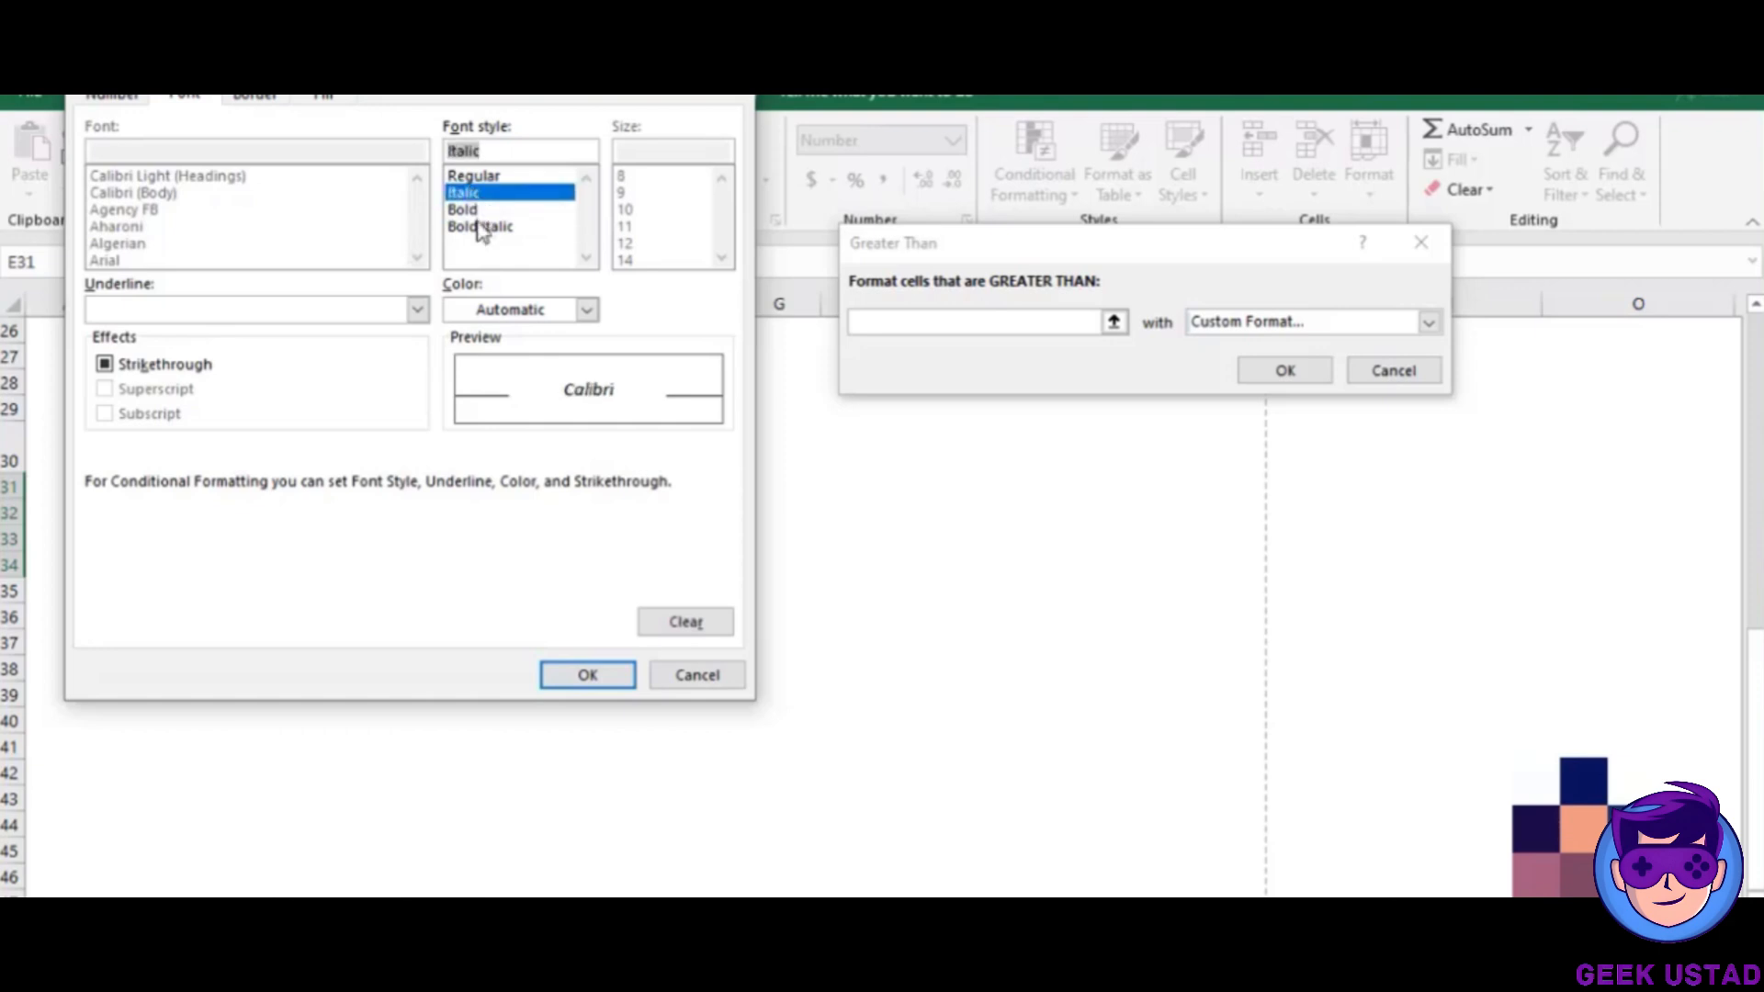
left_click(586, 310)
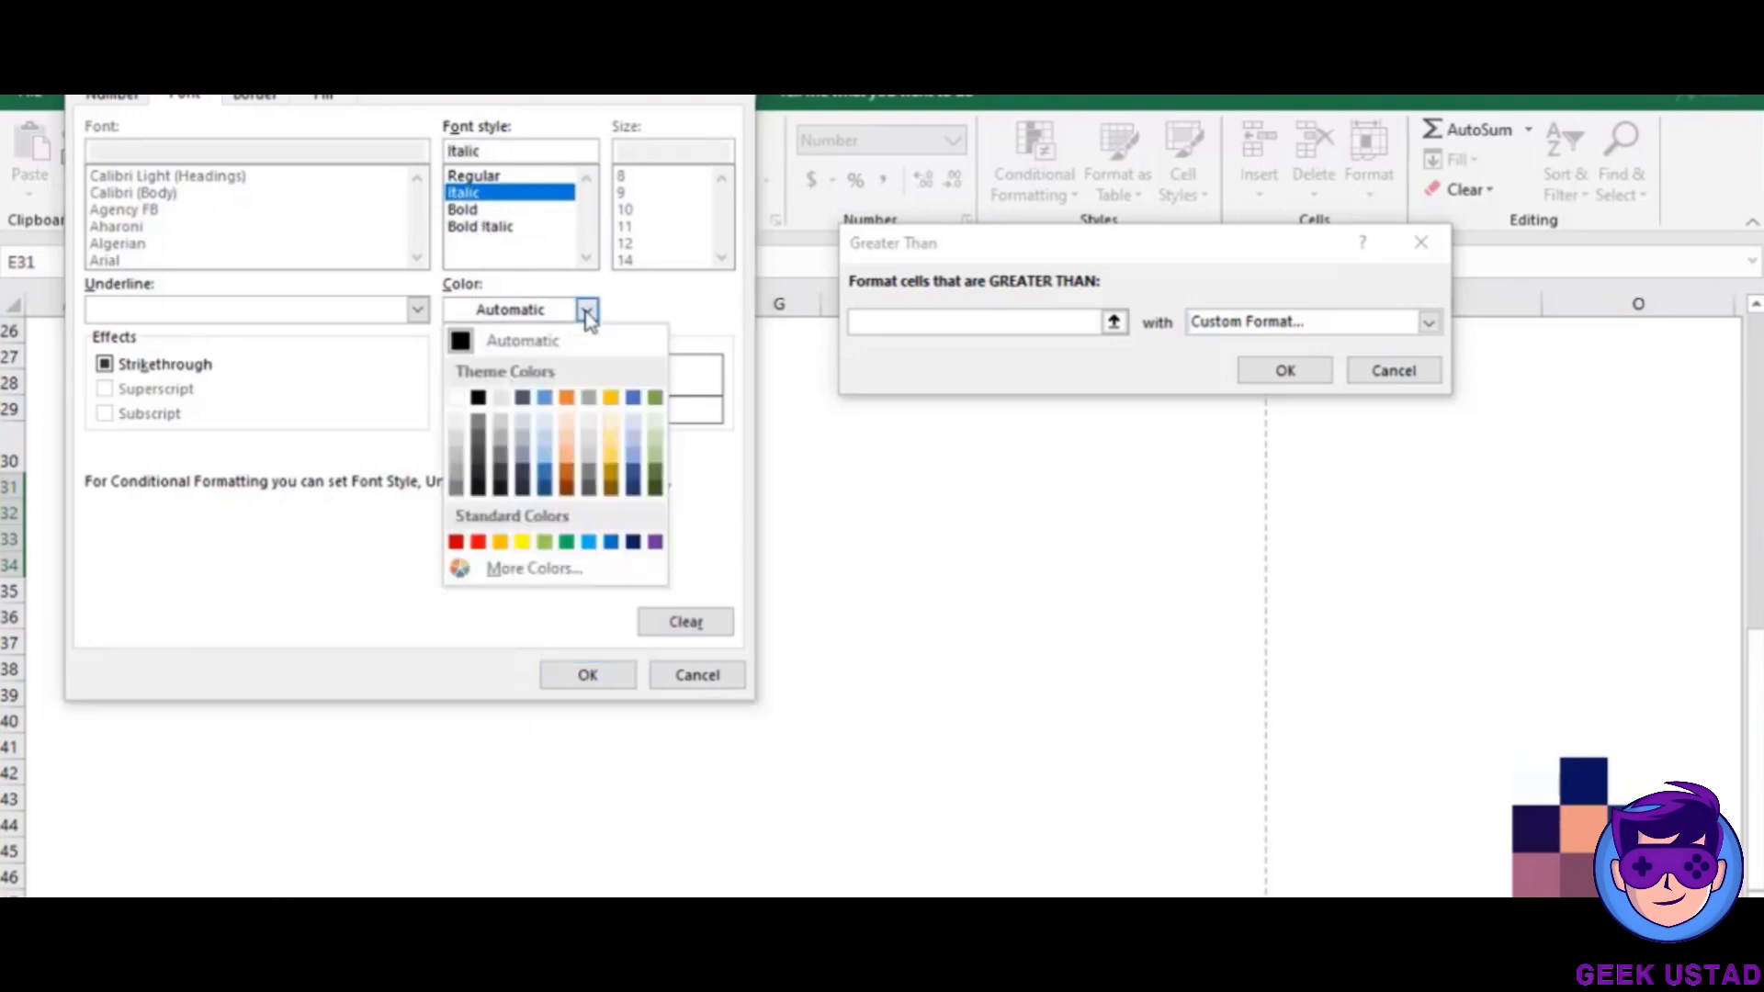
left_click(586, 312)
Try the Number category in the custom format, and cancel both the format and the Greater Than rule.
left_click(128, 103)
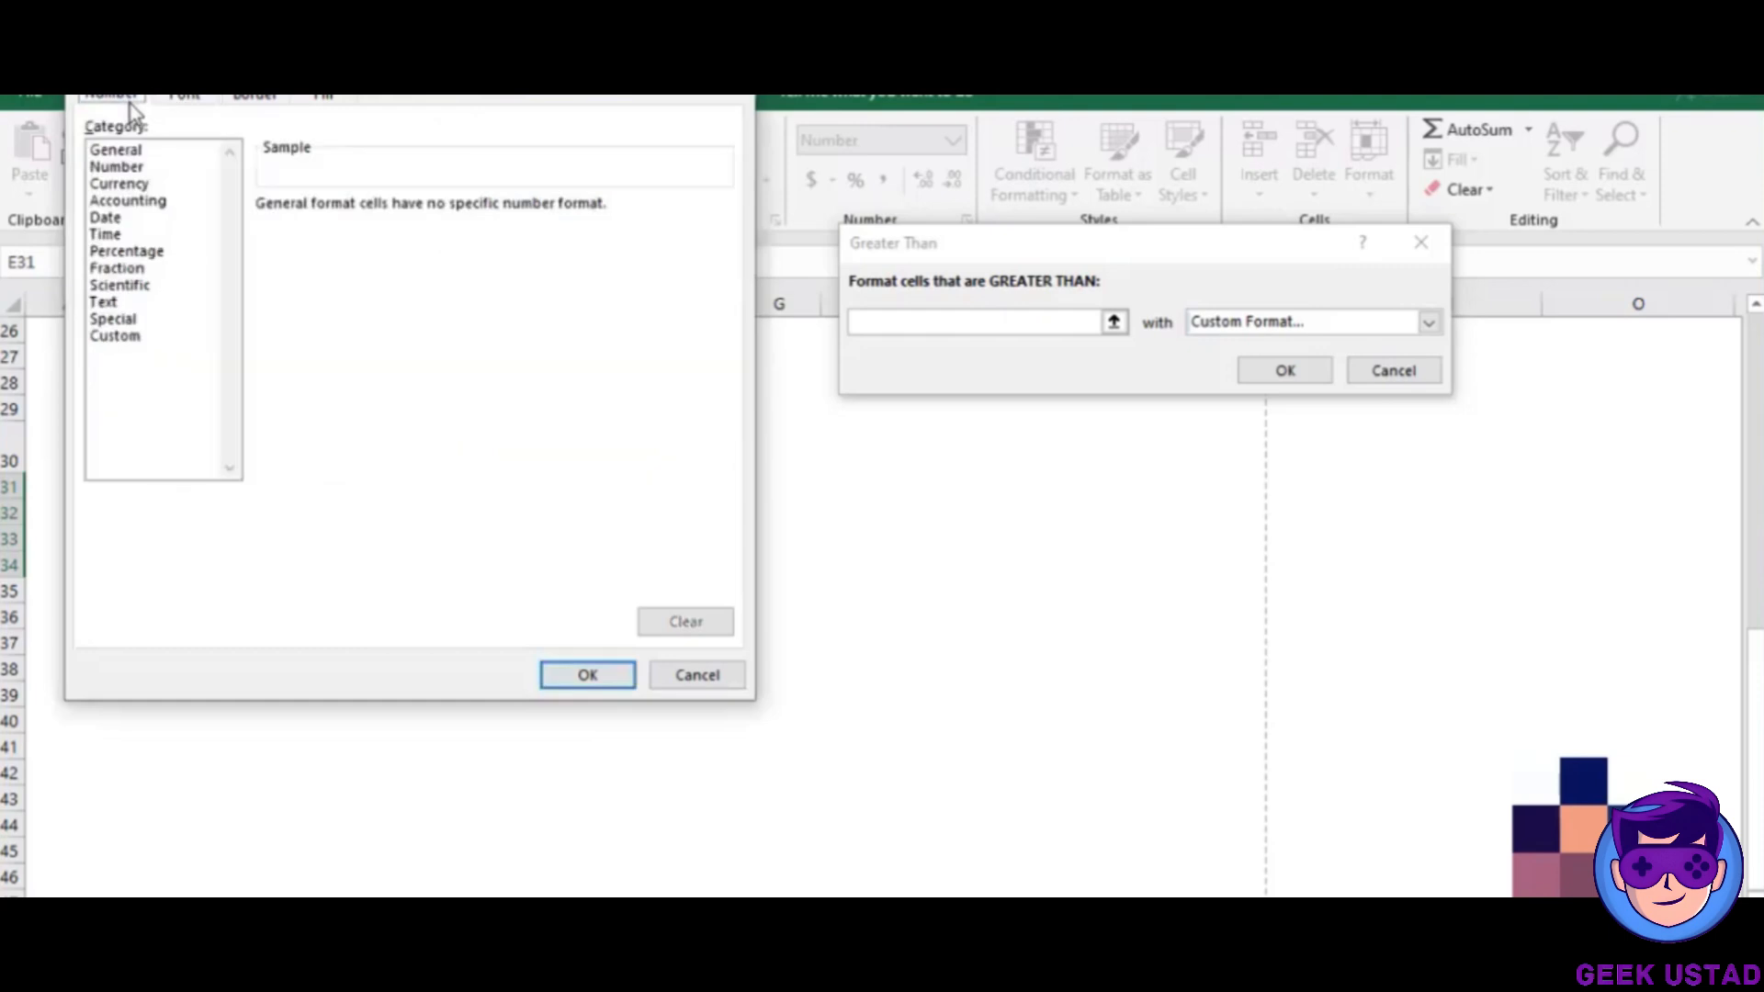
left_click(123, 171)
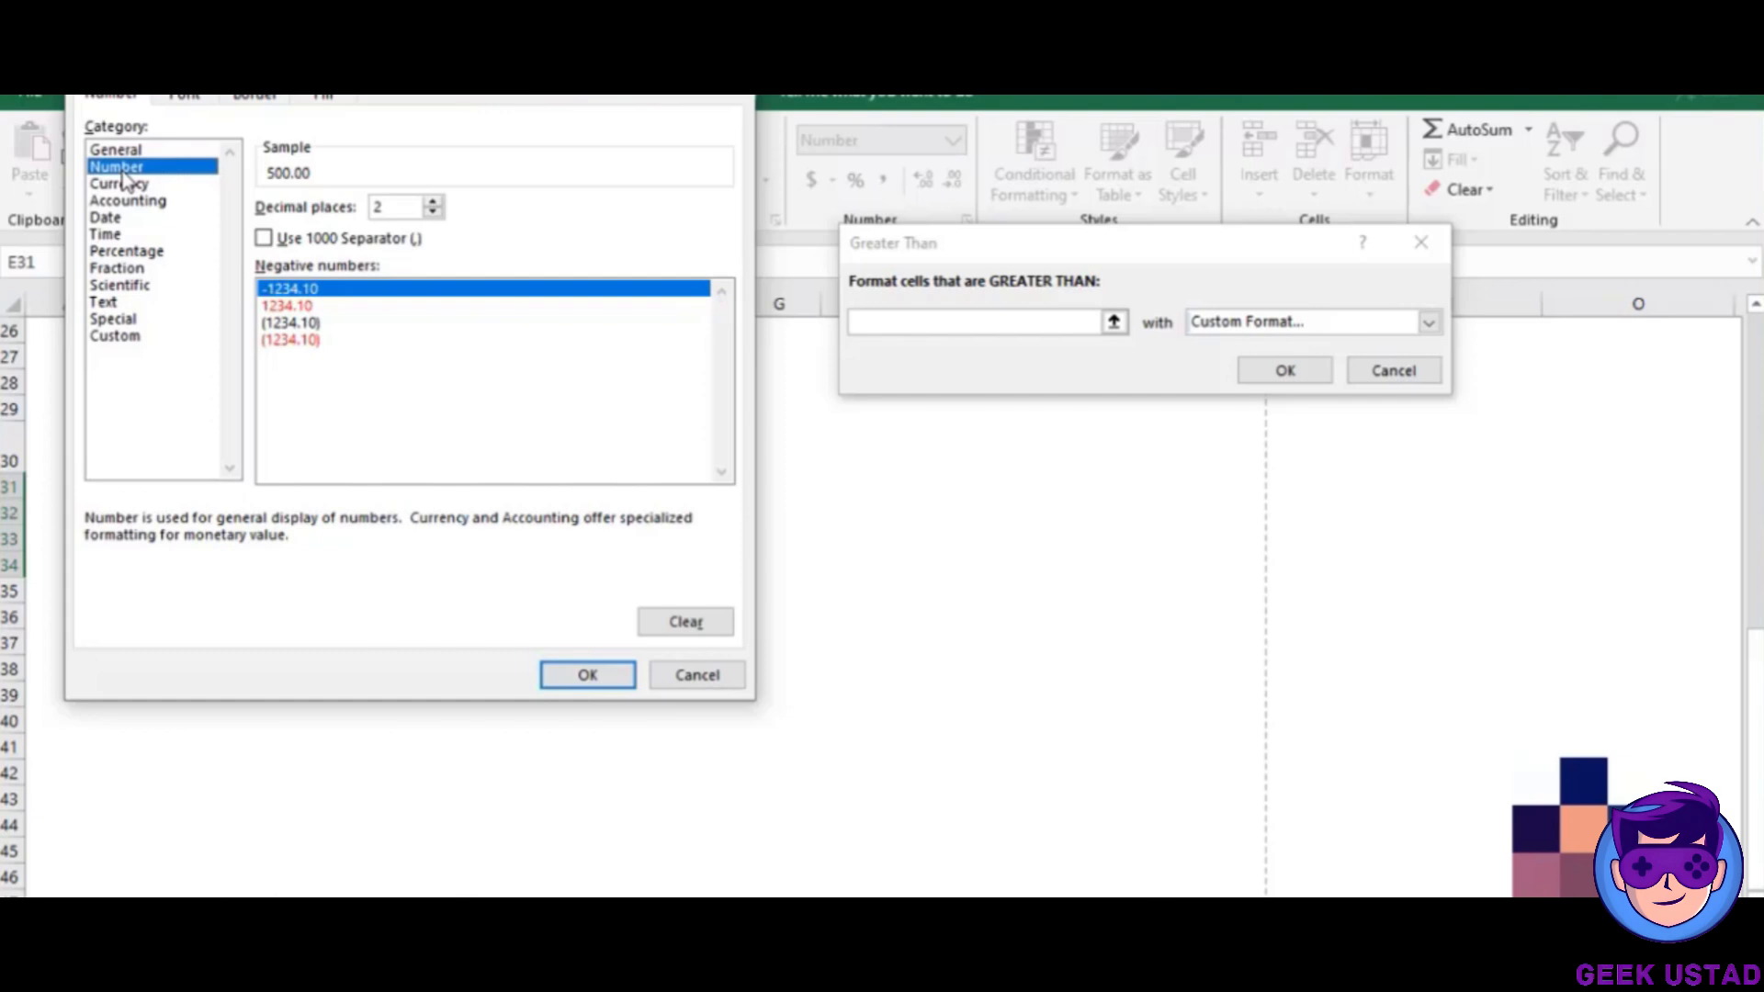
left_click(695, 678)
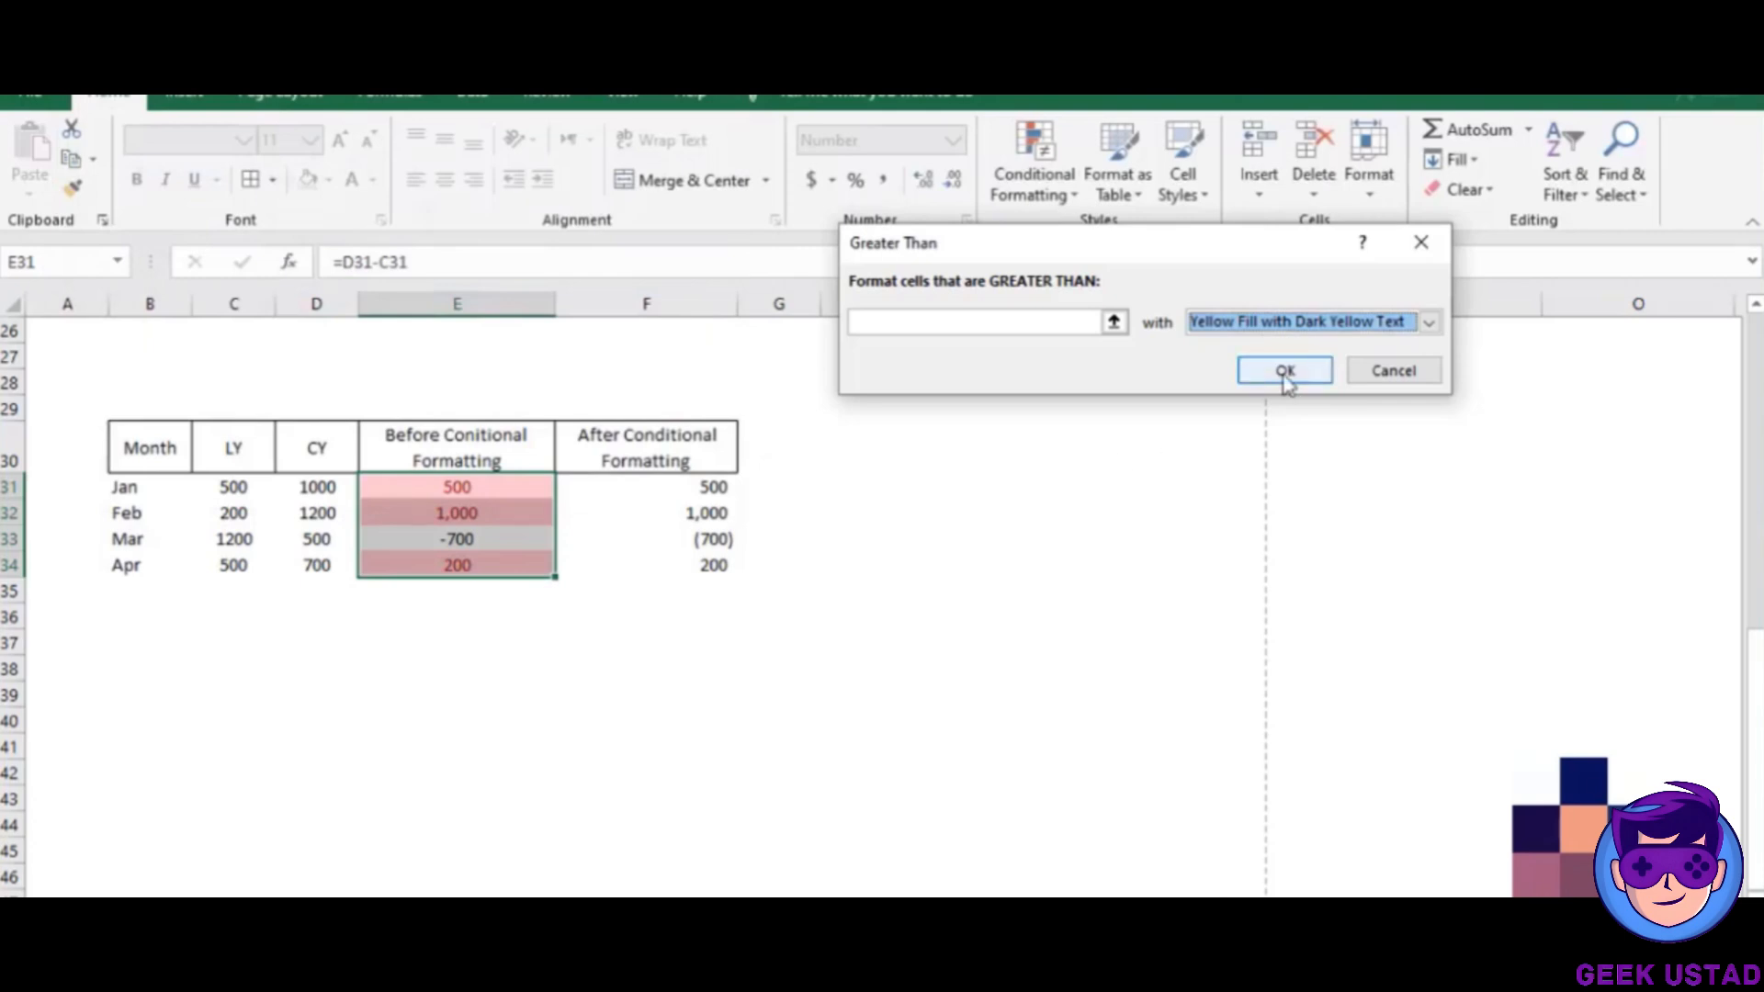
left_click(1394, 372)
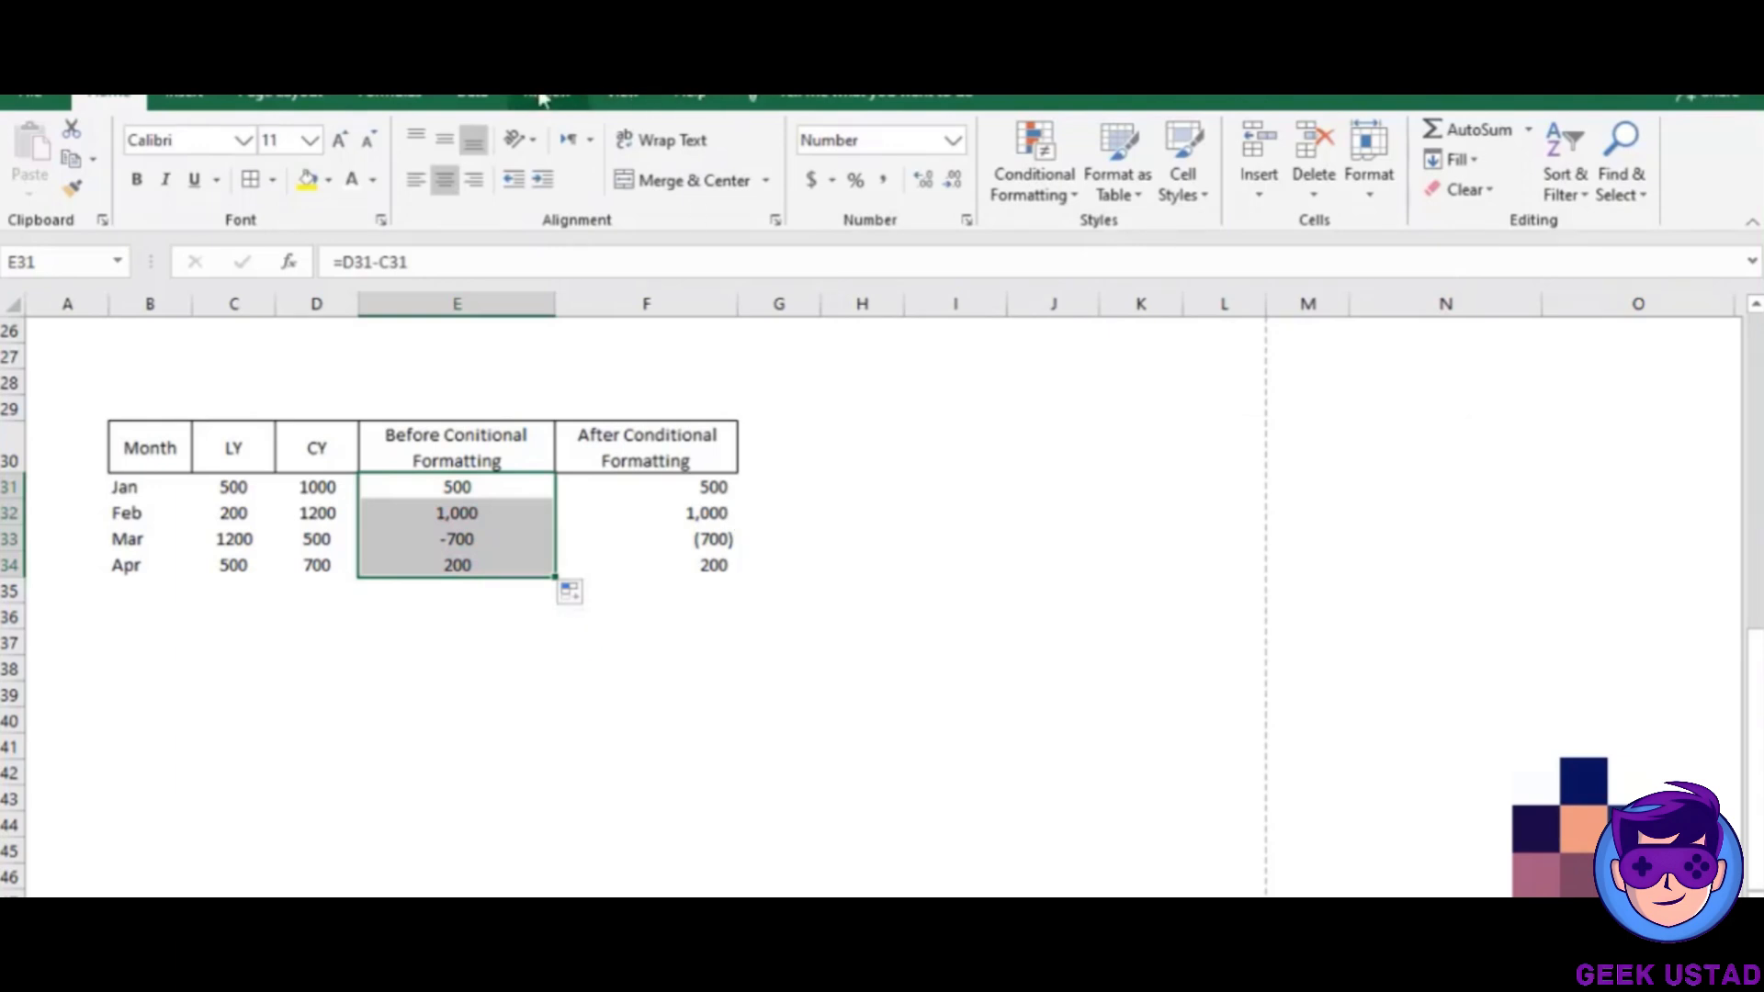
Try a Less Than highlight rule with threshold 0 on E31:E34 and cancel it.
left_click(1029, 191)
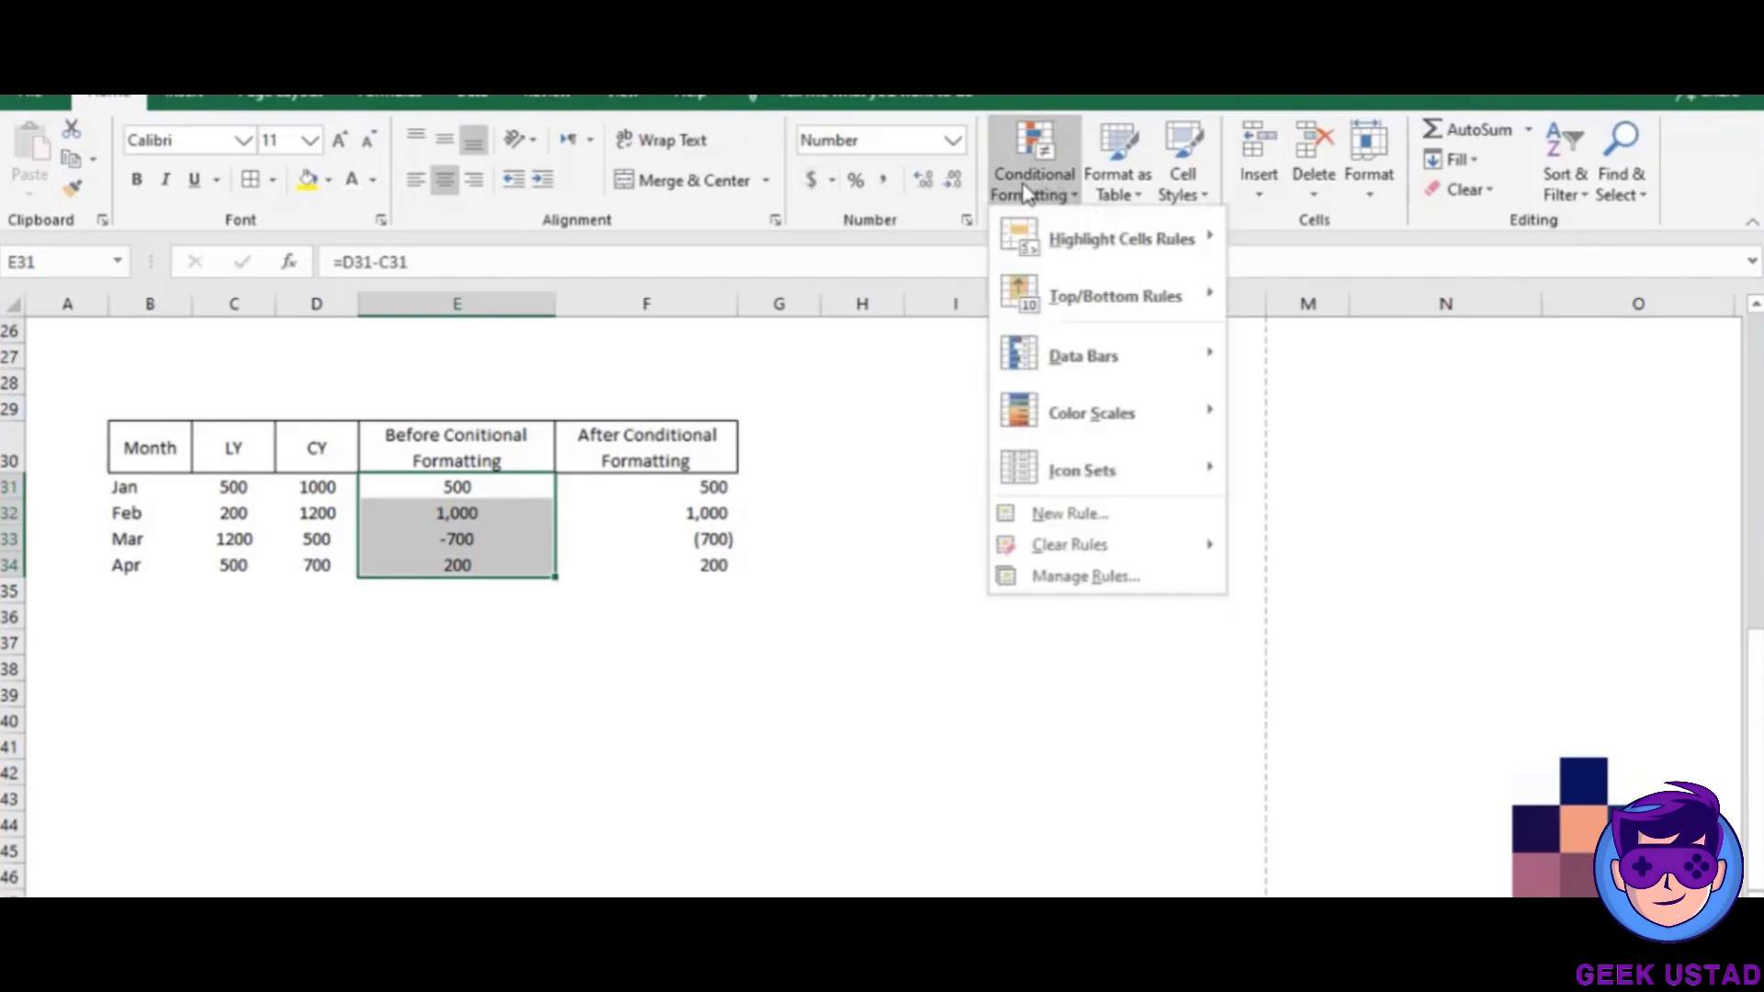
mouse_move(1122, 237)
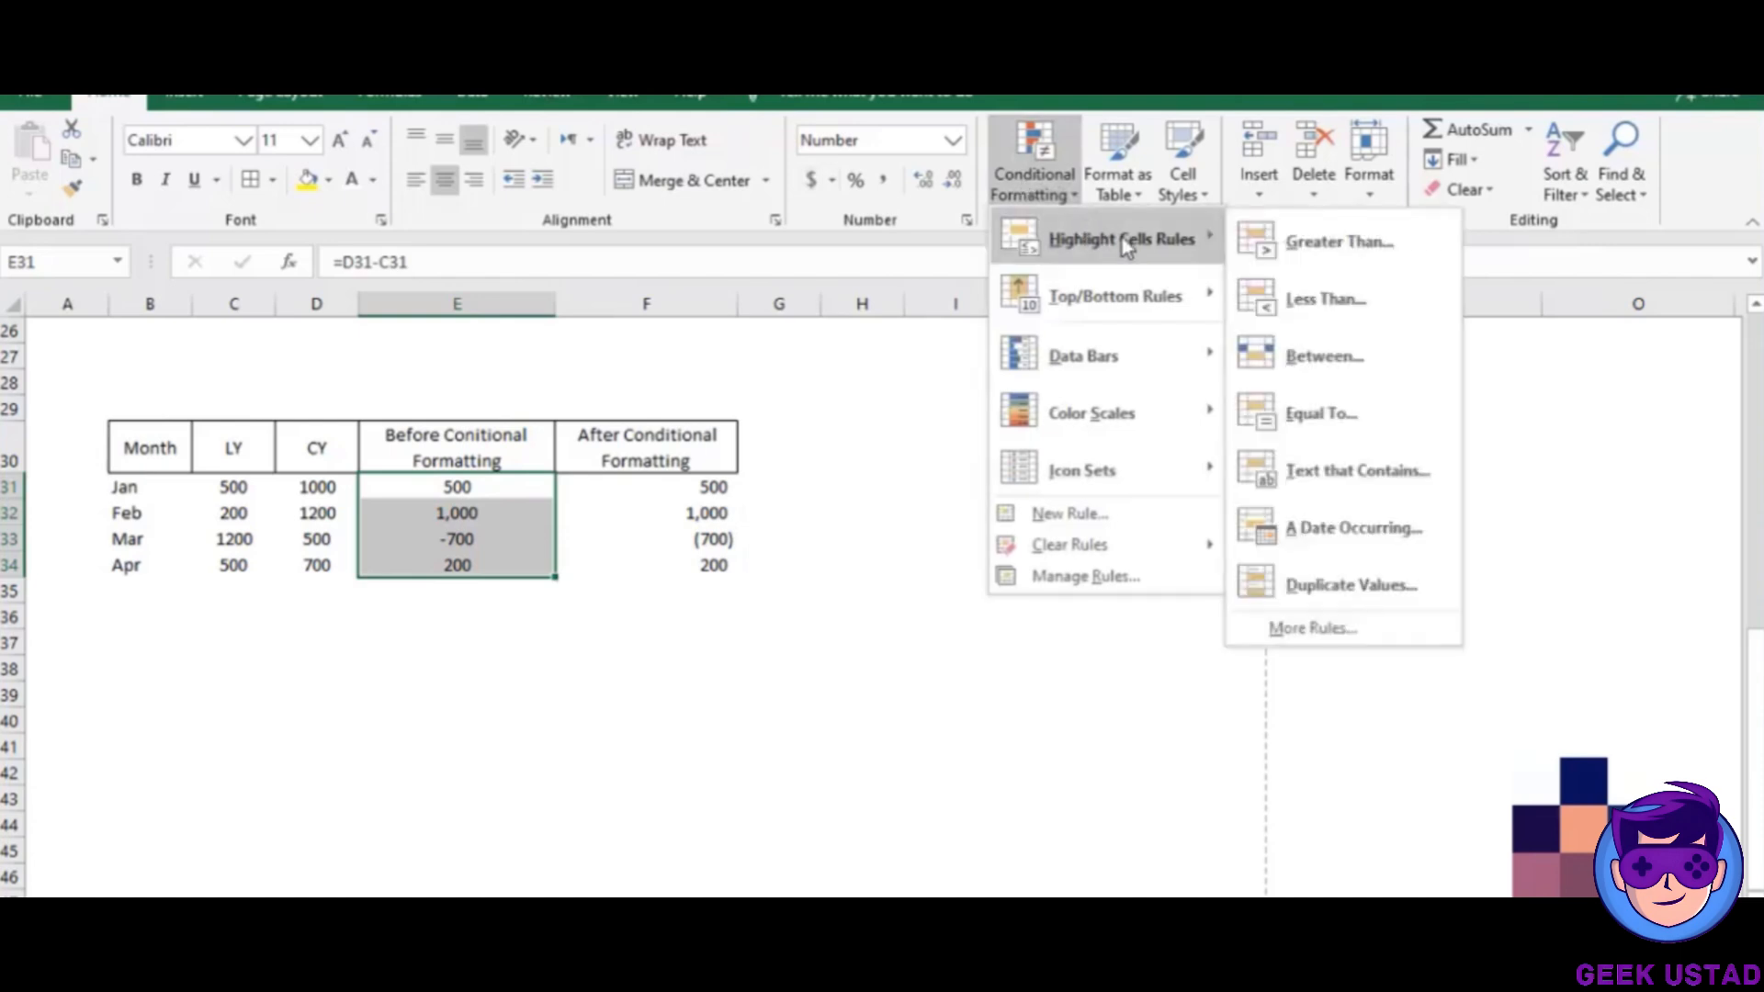
left_click(1291, 304)
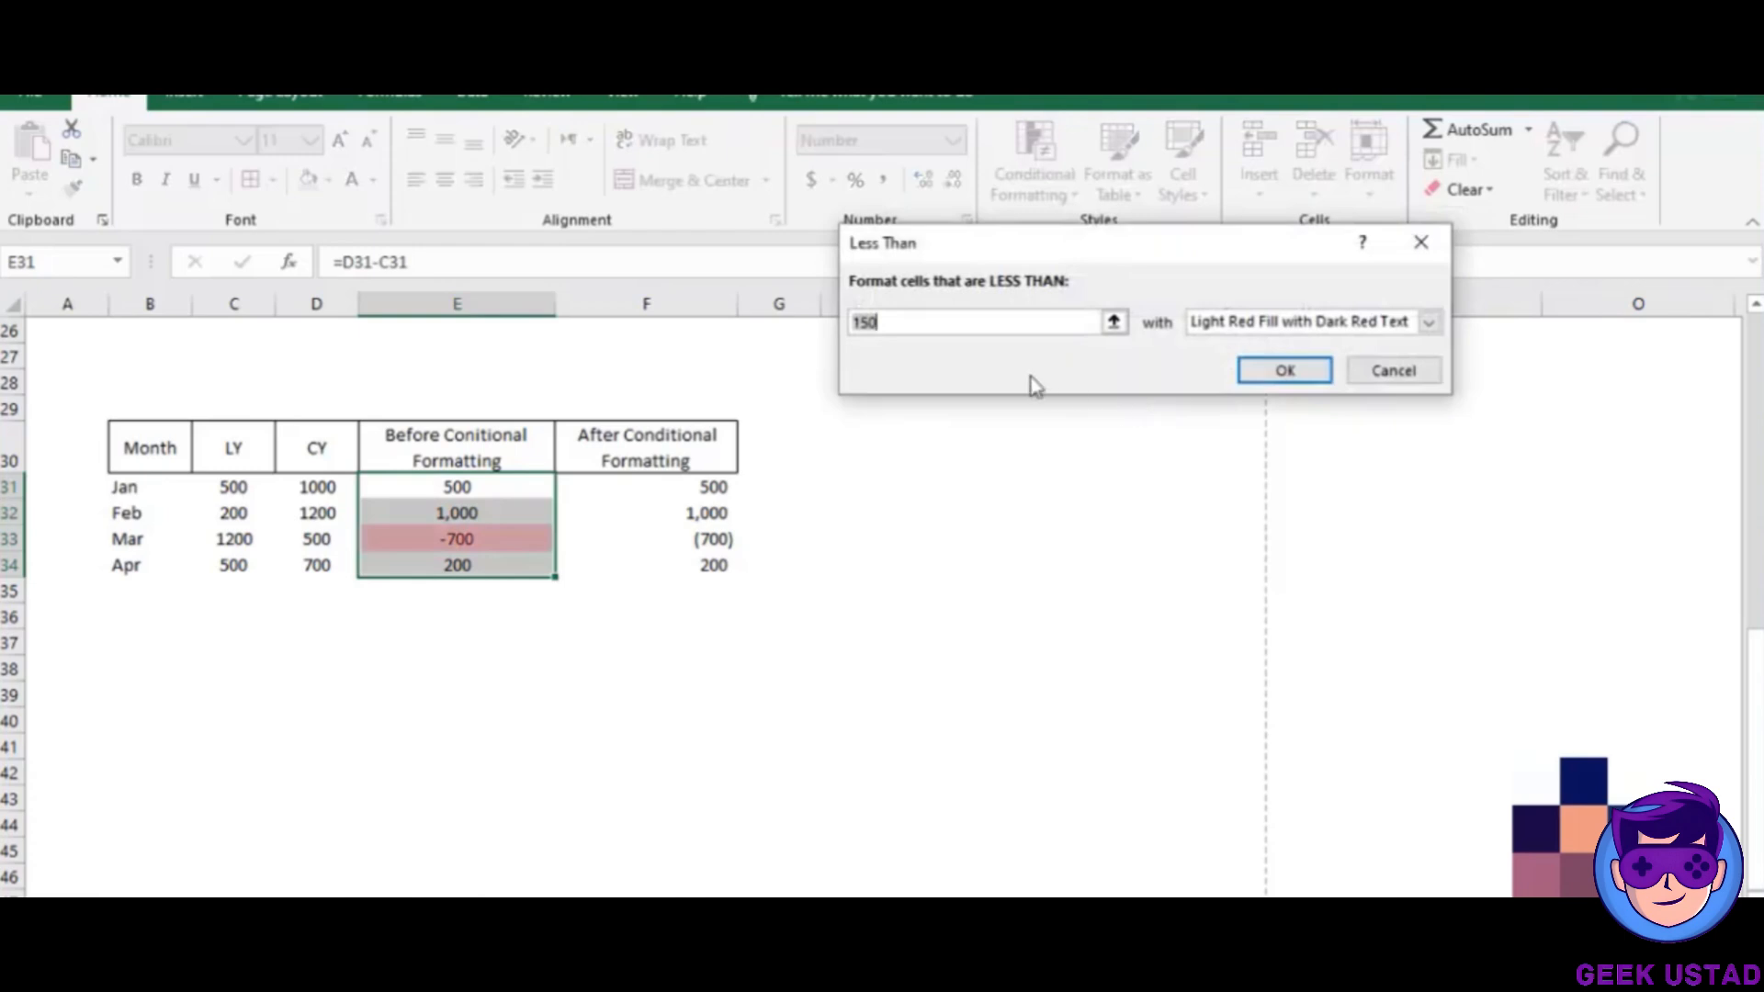
type("0")
key("Escape")
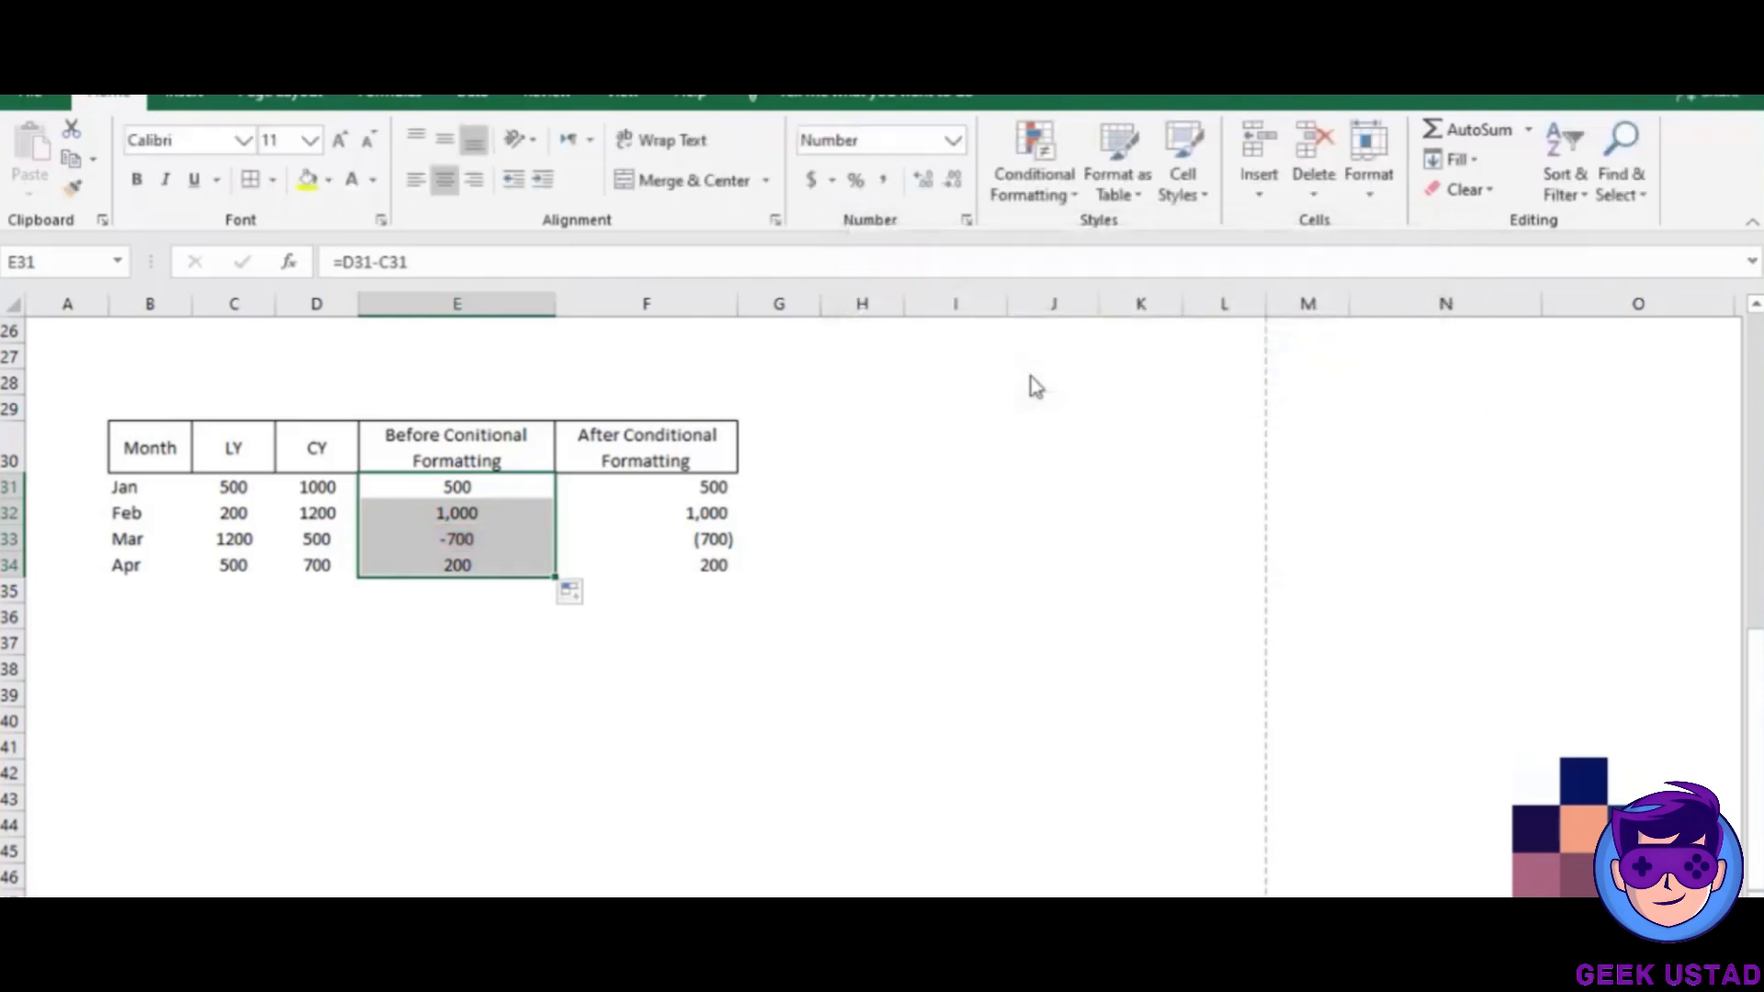
Review the Top/Bottom rules and preview the gradient Data Bars on E31:E34, including their additional rule options.
left_click(1020, 175)
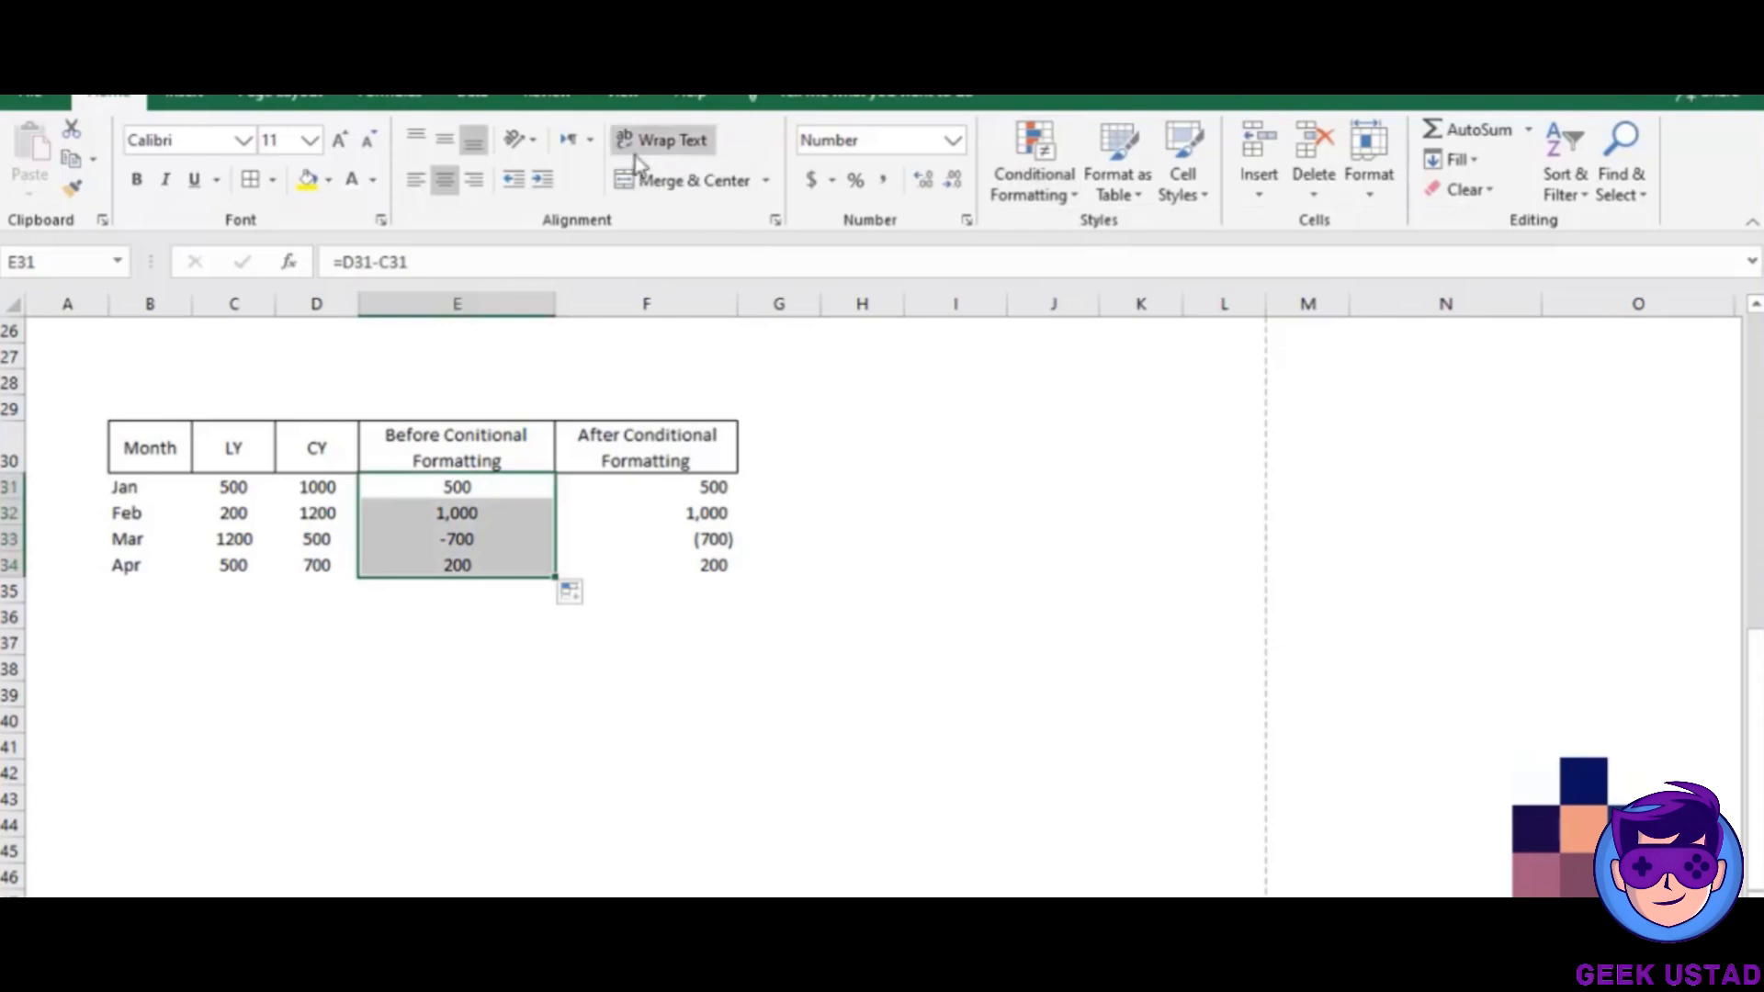
left_click(1044, 198)
mouse_move(1111, 298)
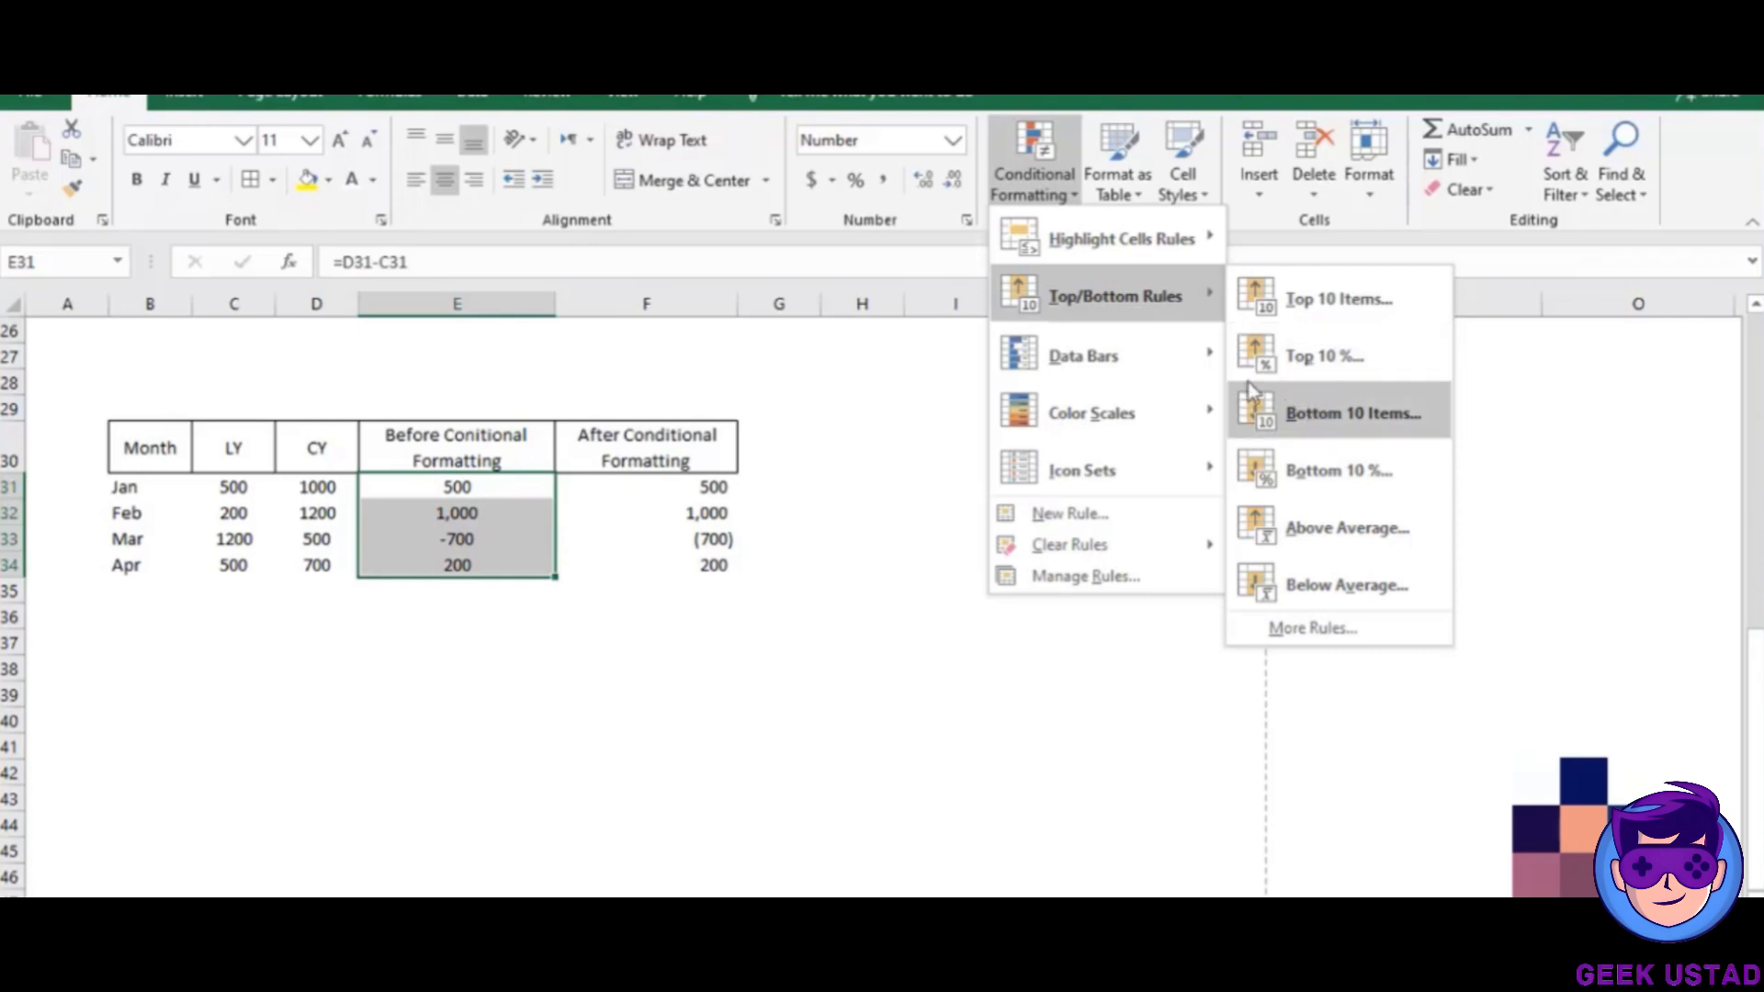
mouse_move(1168, 372)
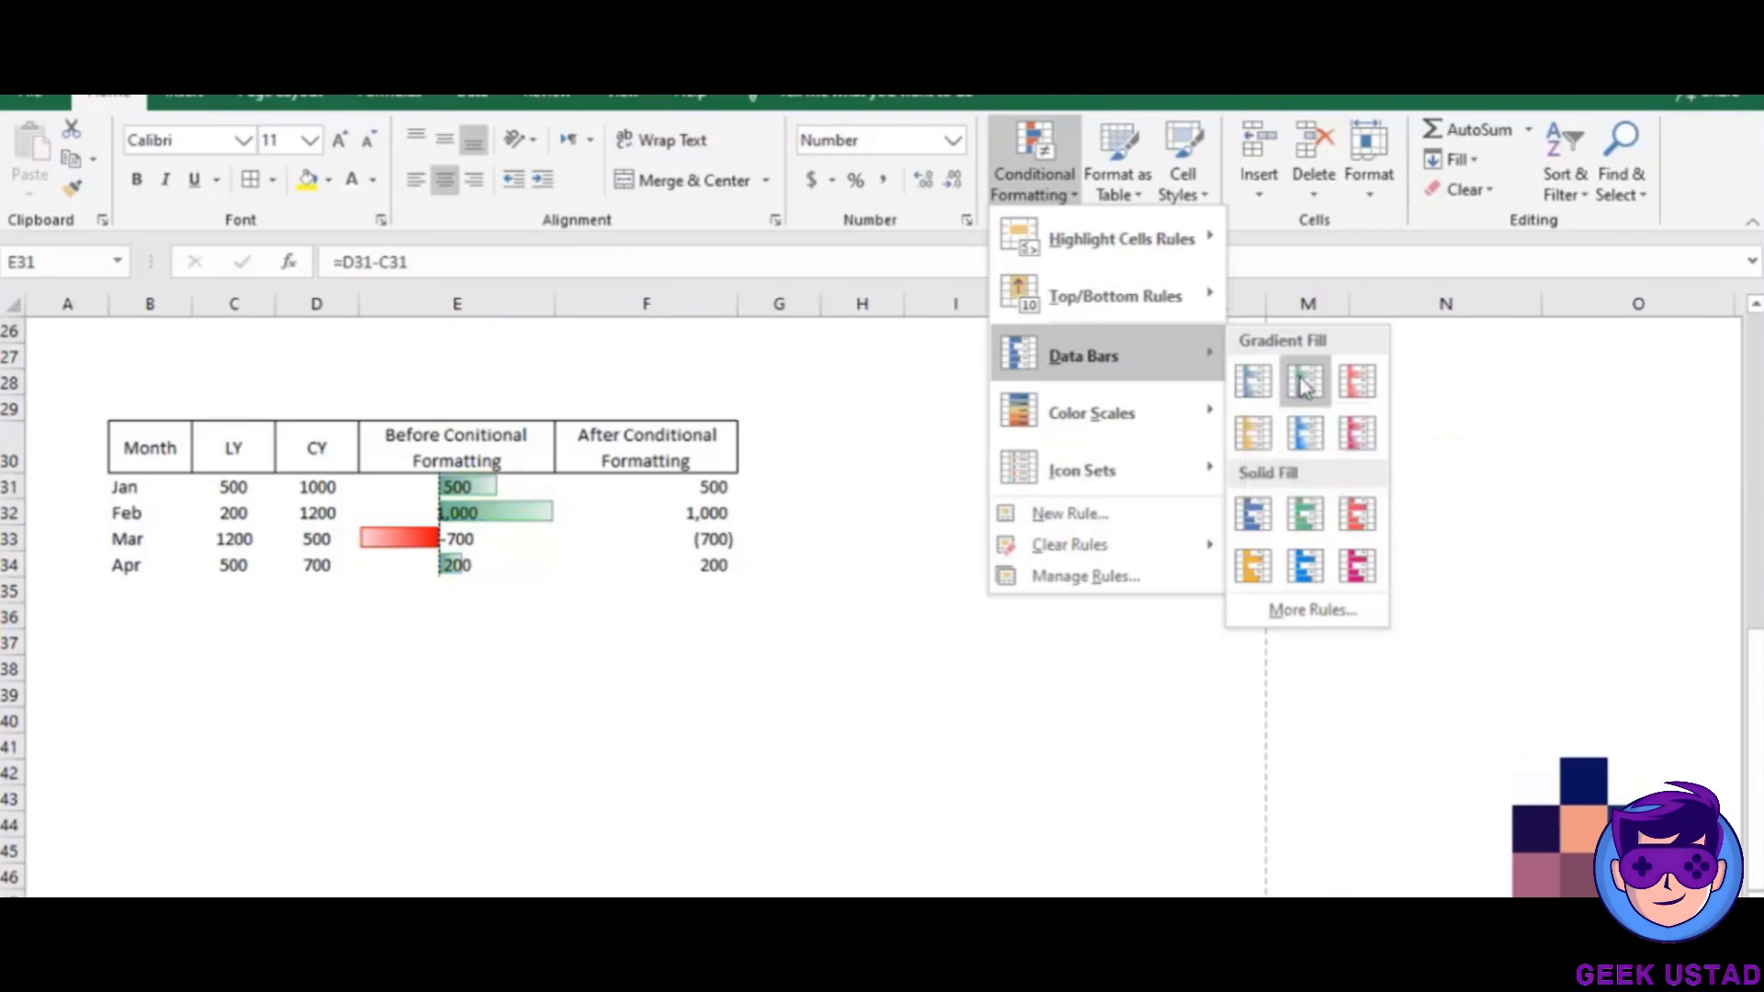
left_click(1312, 610)
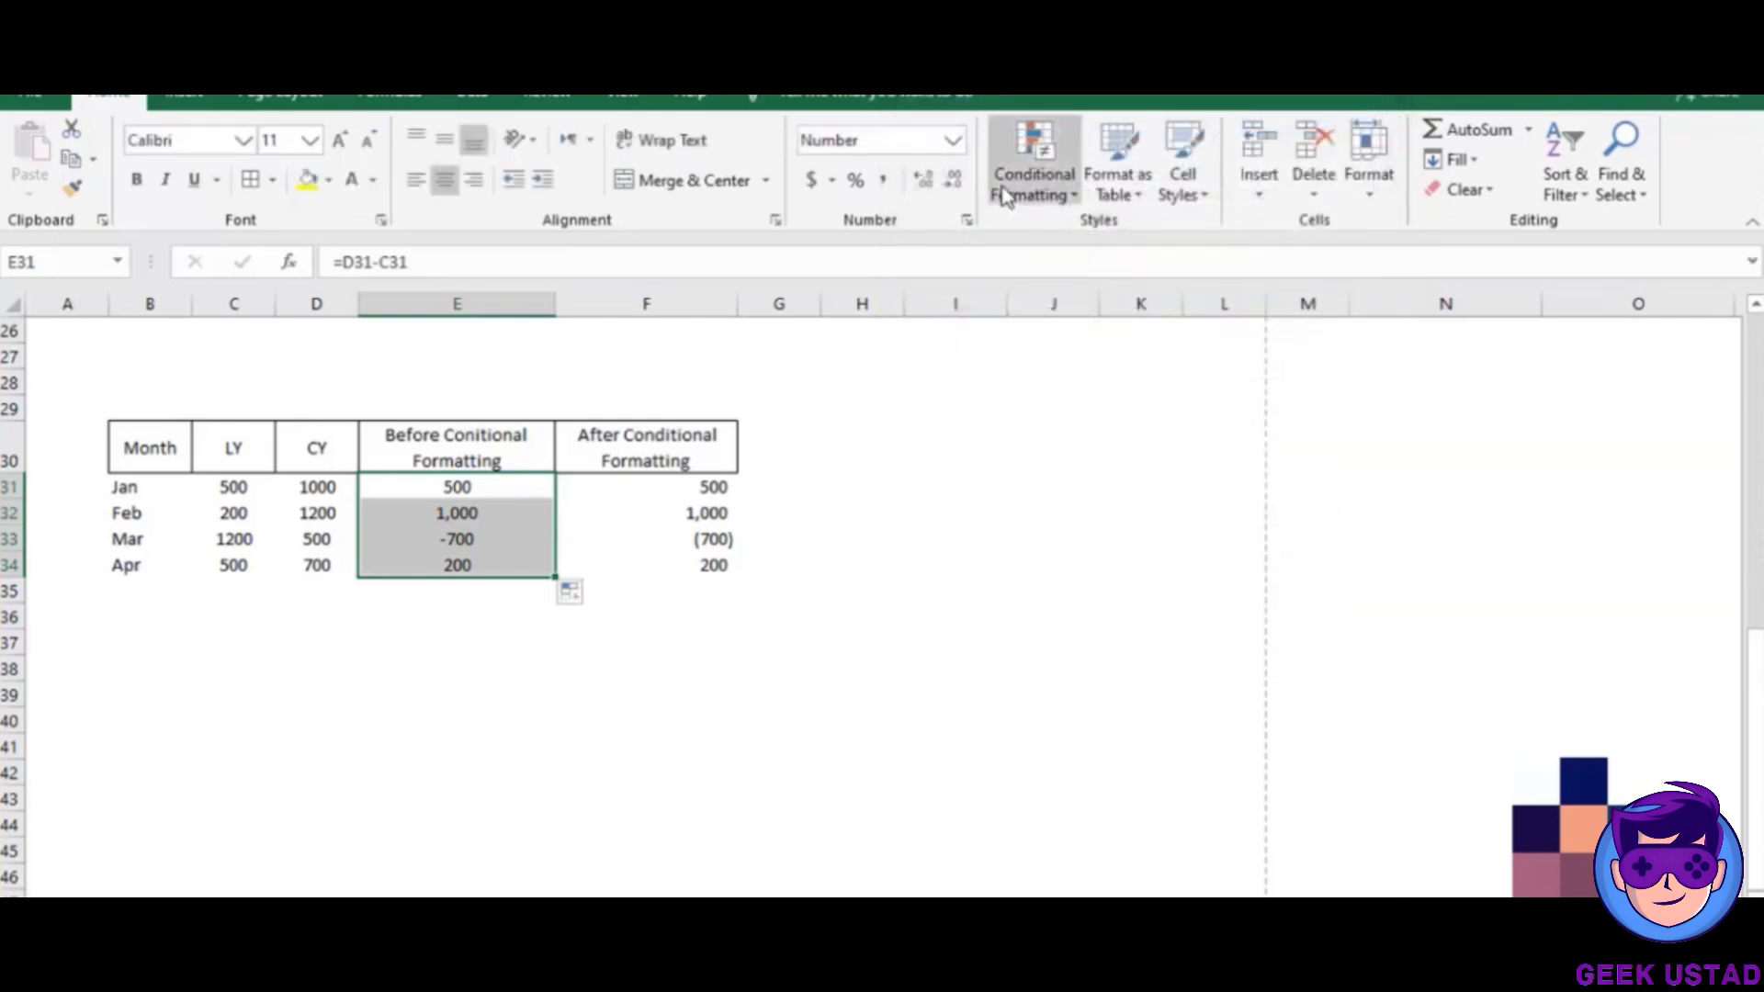
Preview Blue Data Bars and color scales on E31:E34, and apply the color scale running from green through white to red.
left_click(1008, 188)
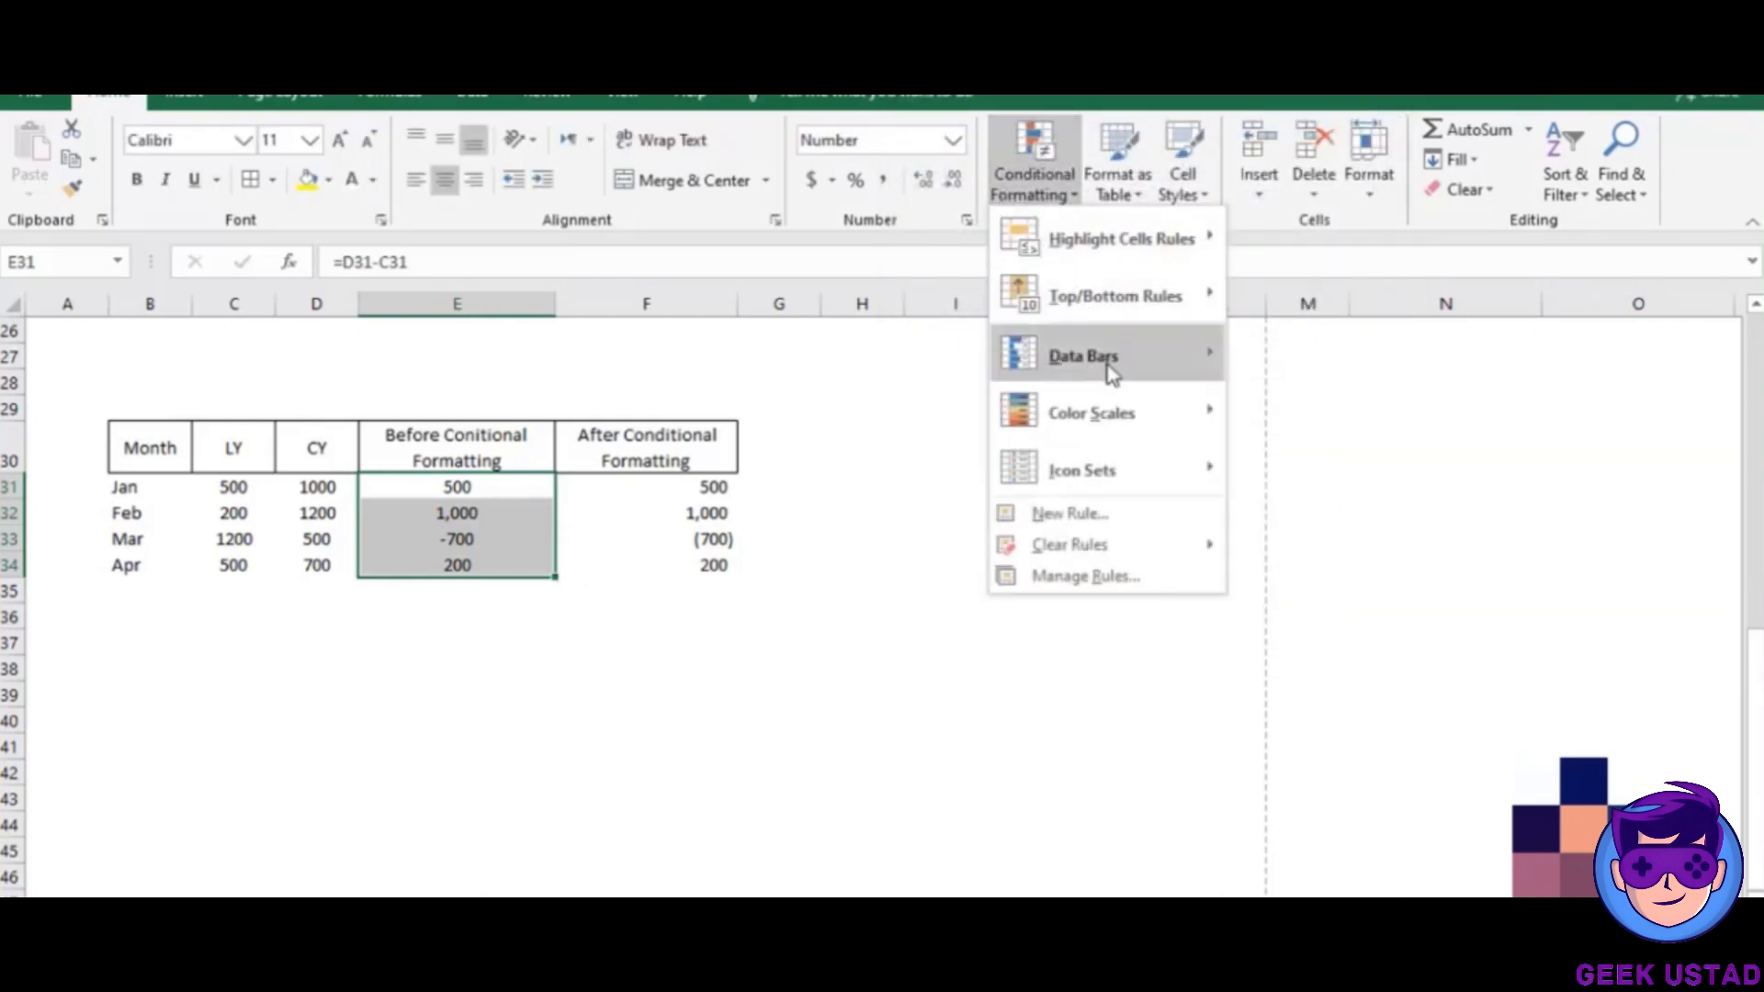
mouse_move(1109, 368)
mouse_move(1116, 427)
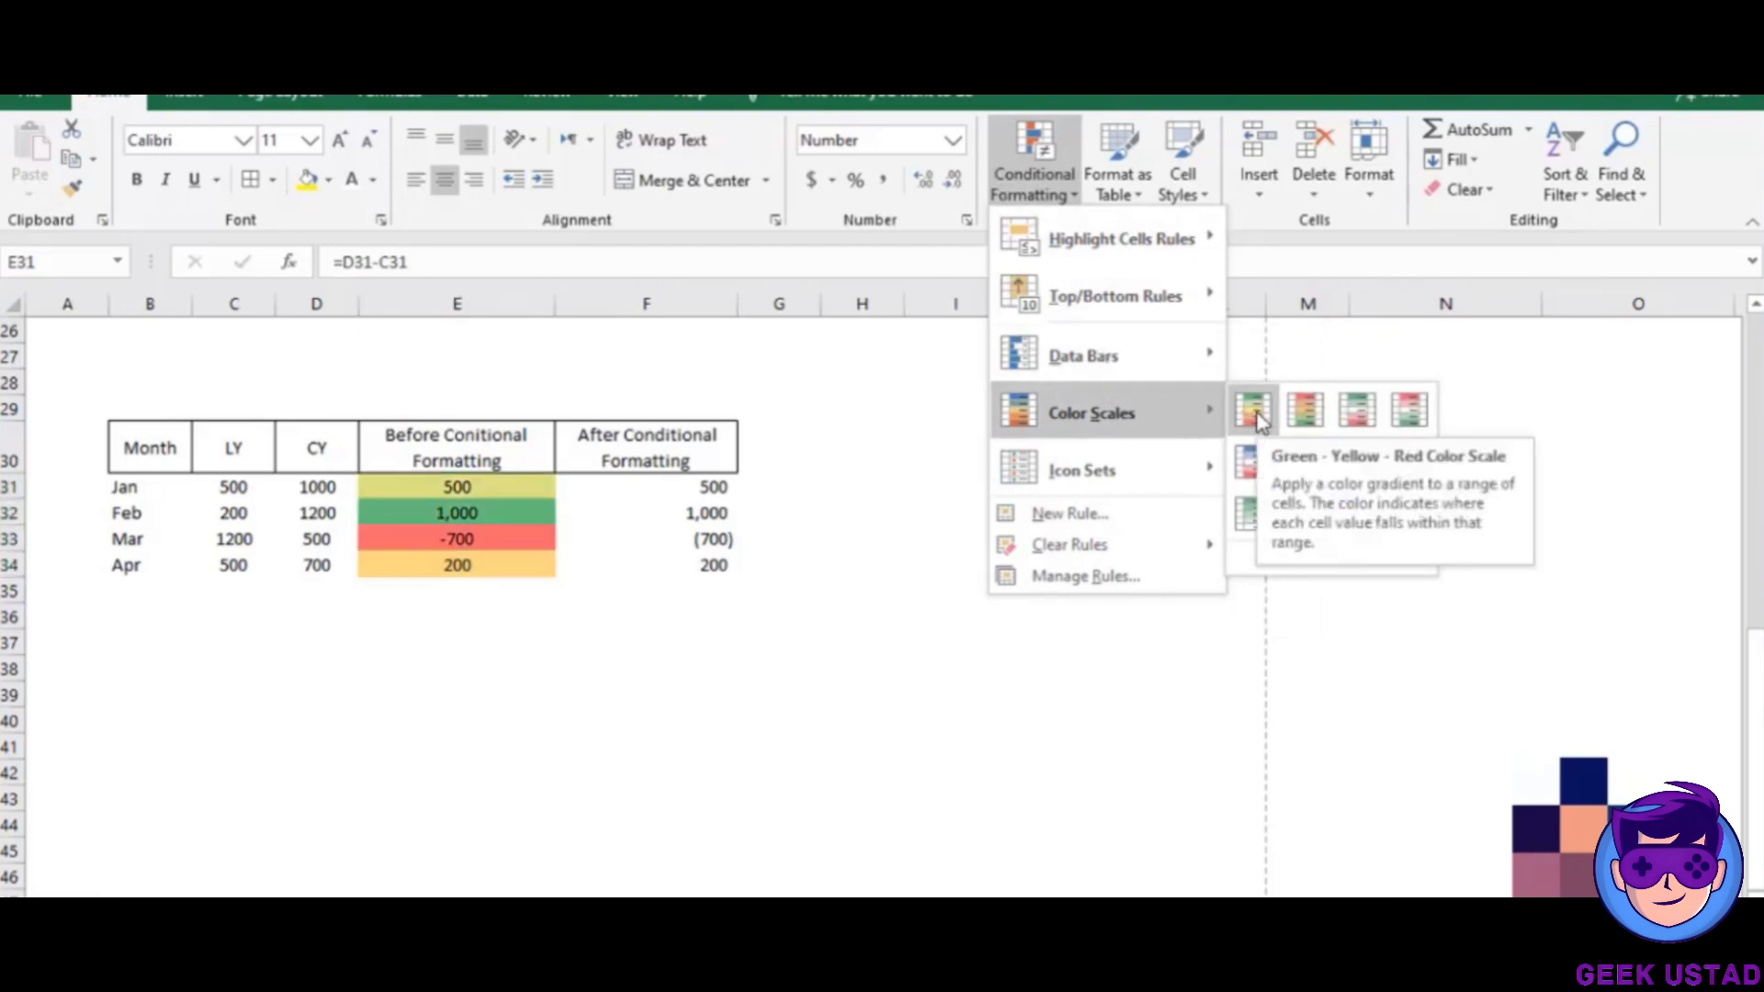
mouse_move(1106, 381)
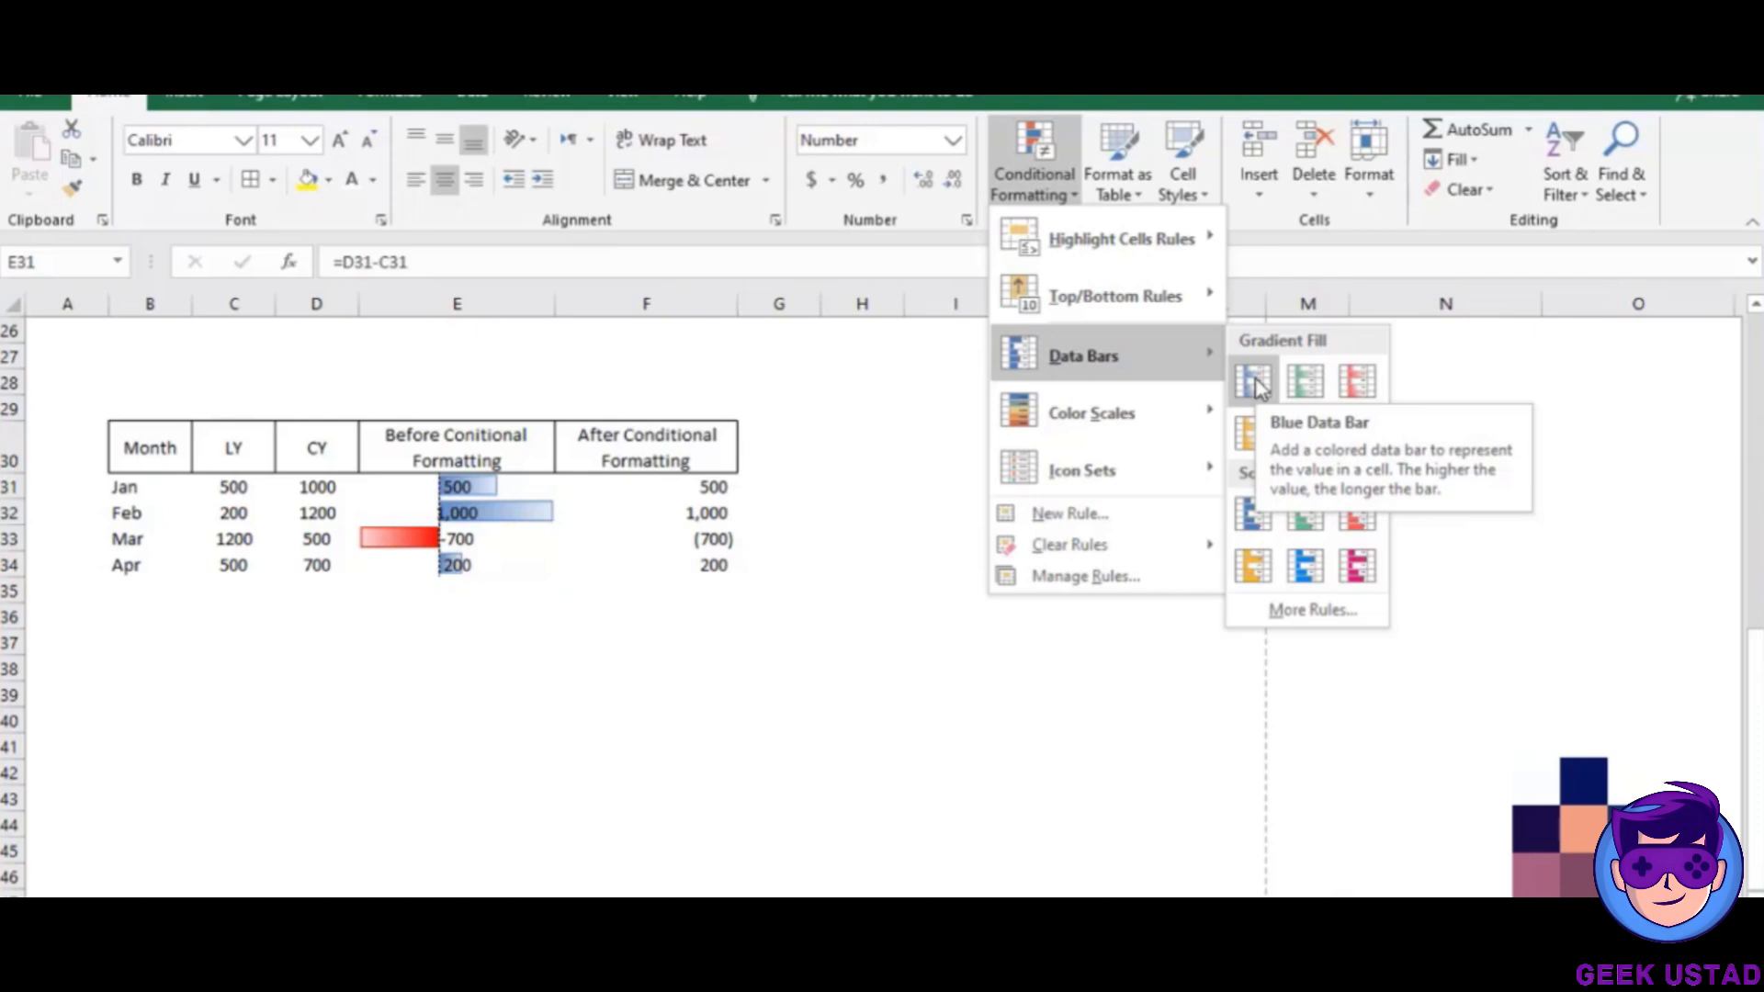
mouse_move(1176, 418)
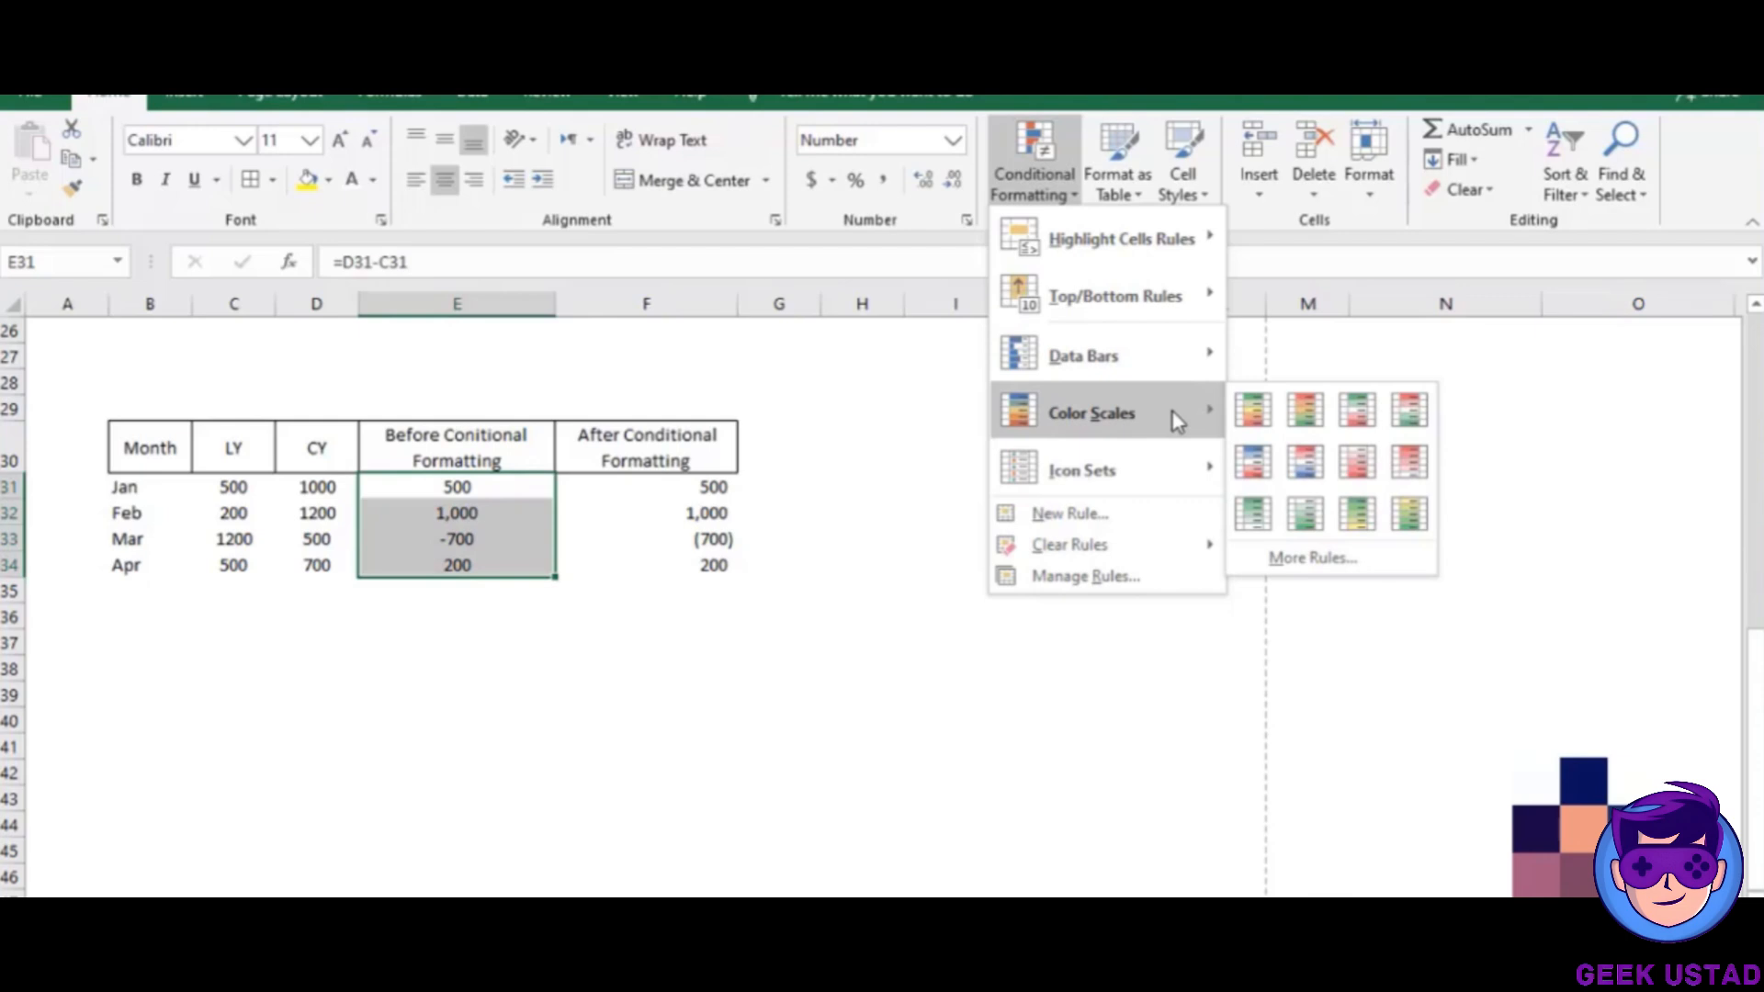
left_click(1364, 421)
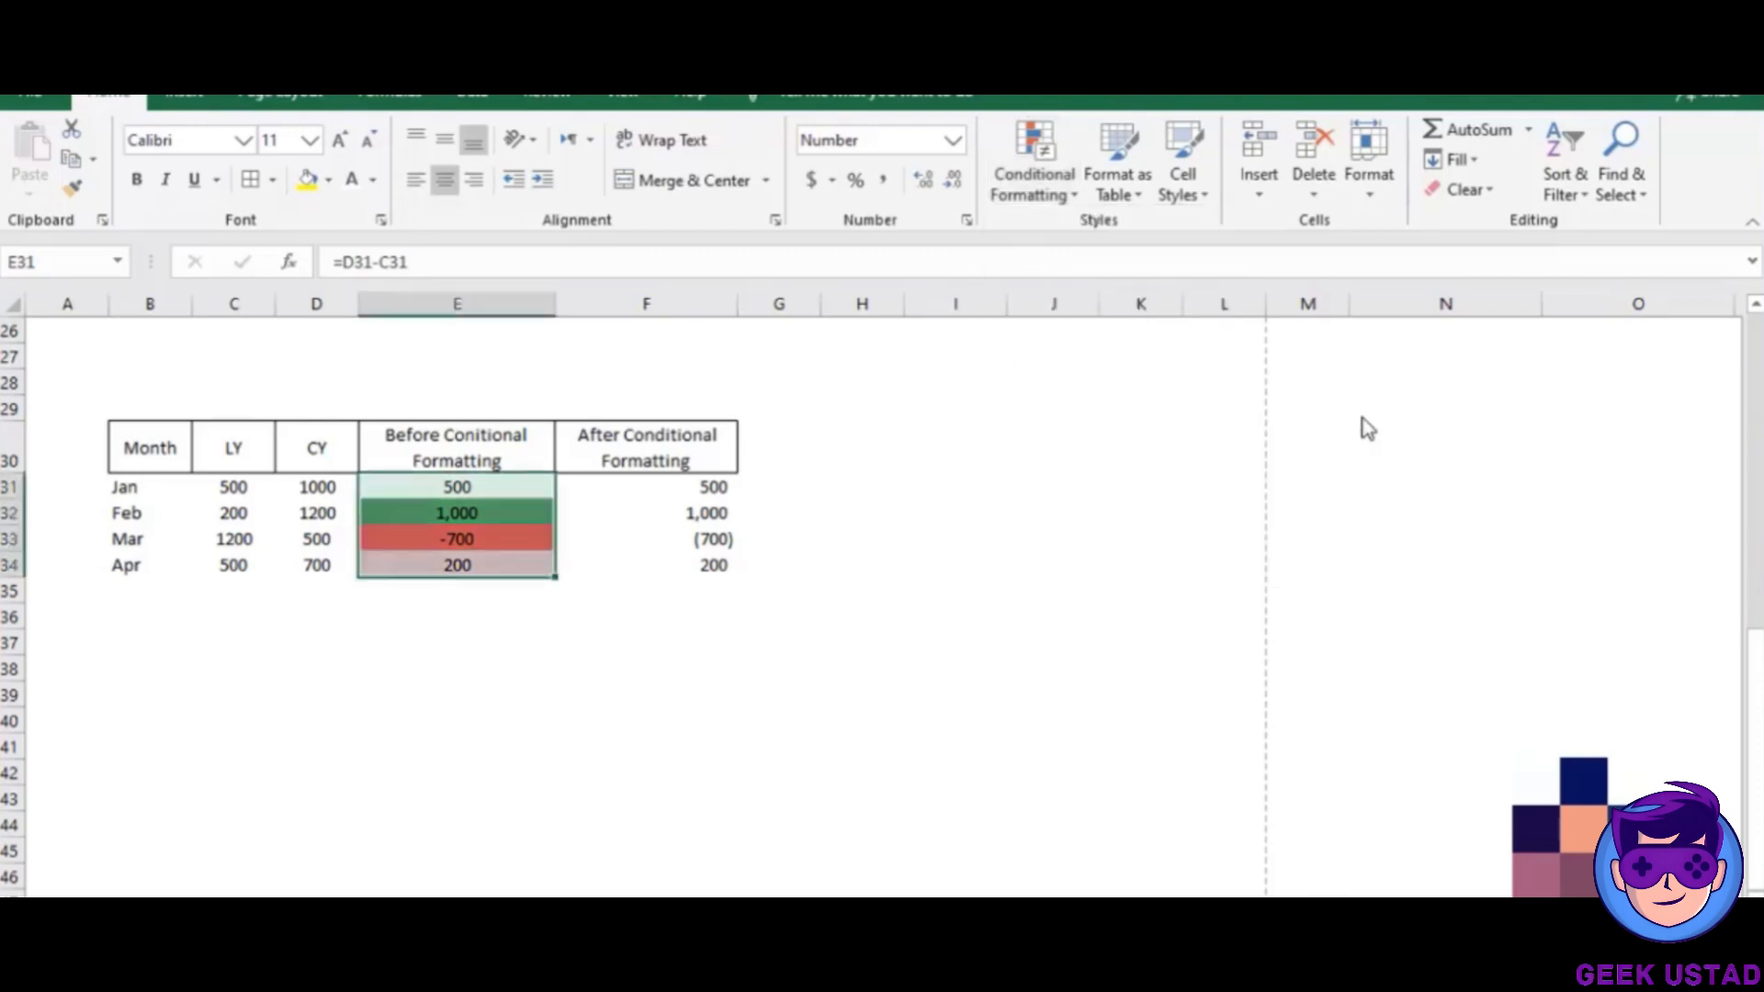
Open a new color scale formatting rule for E31:E34, check its available format styles, and leave it without creating the rule.
left_click(1033, 154)
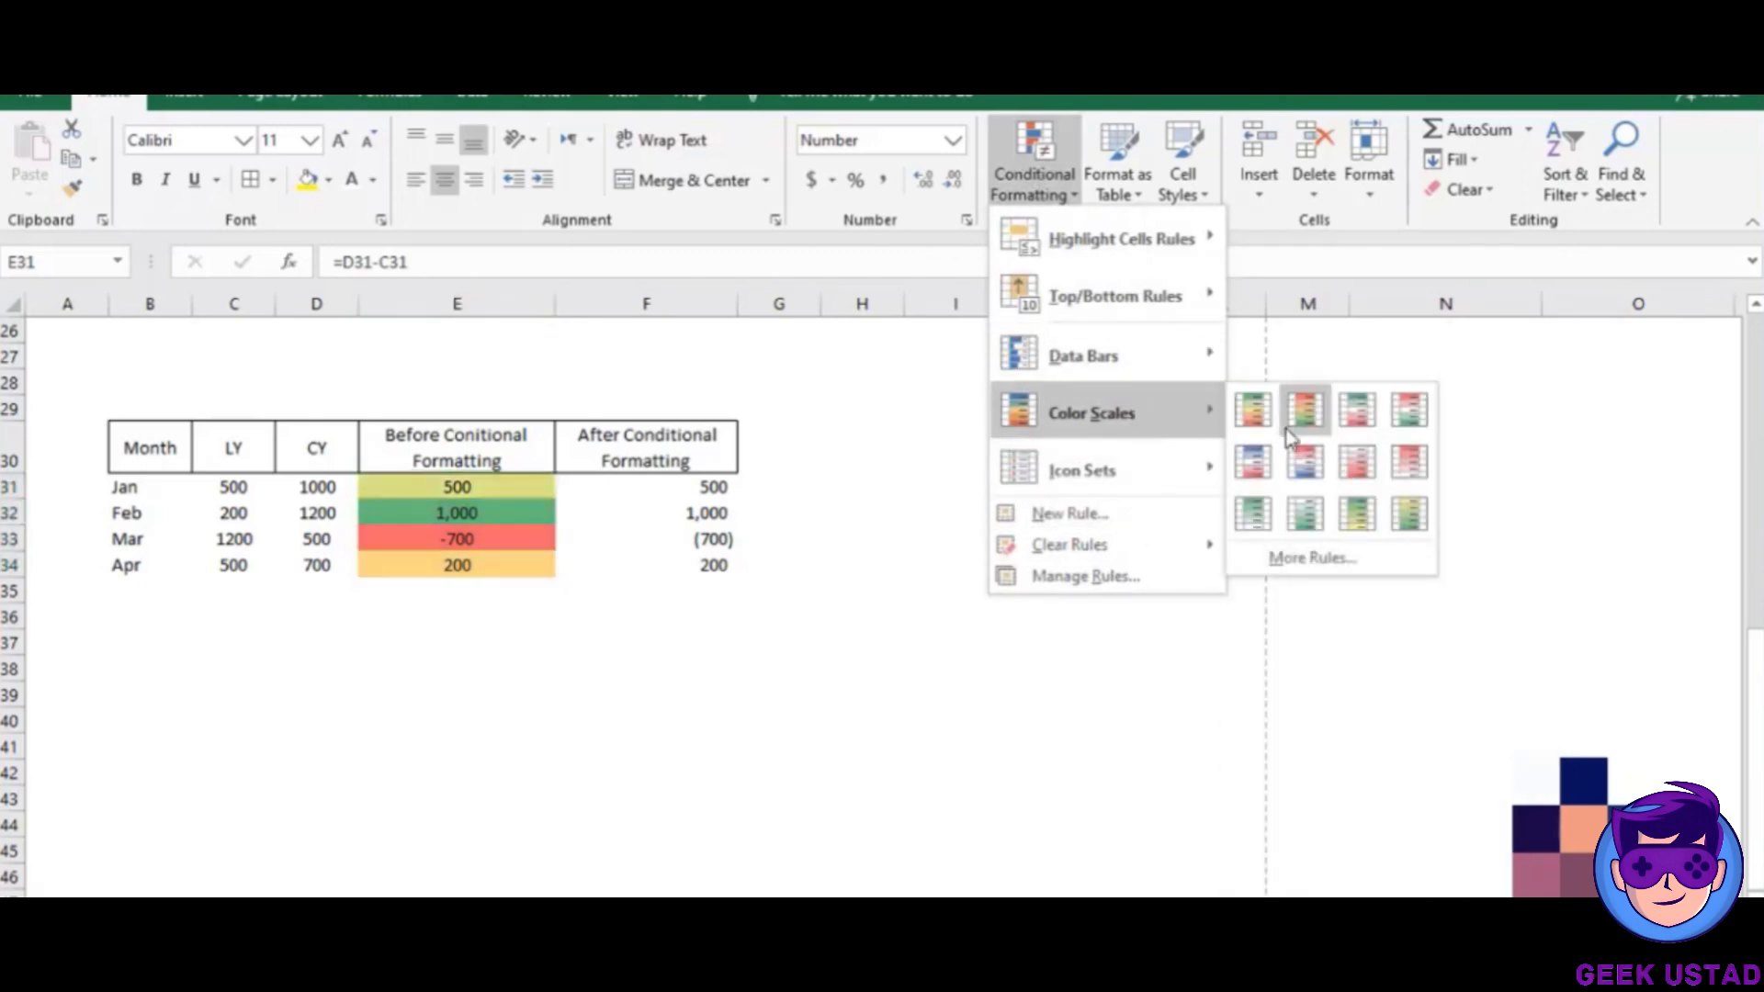
left_click(1311, 570)
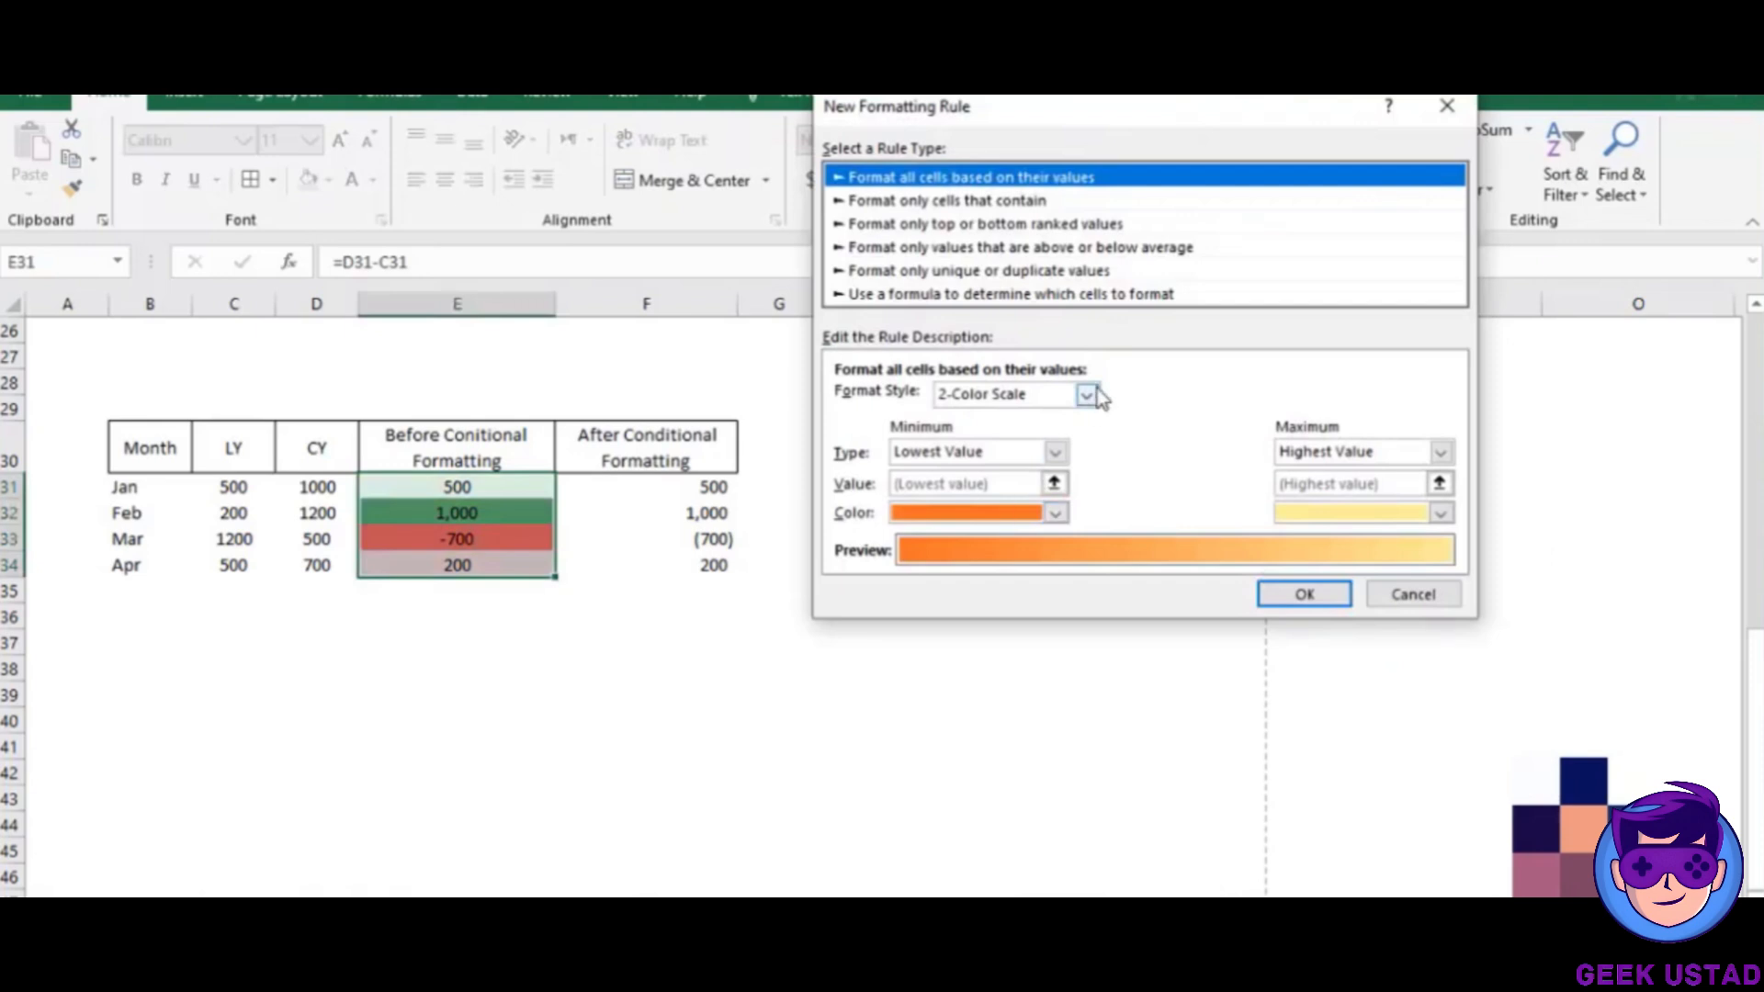
left_click(1088, 395)
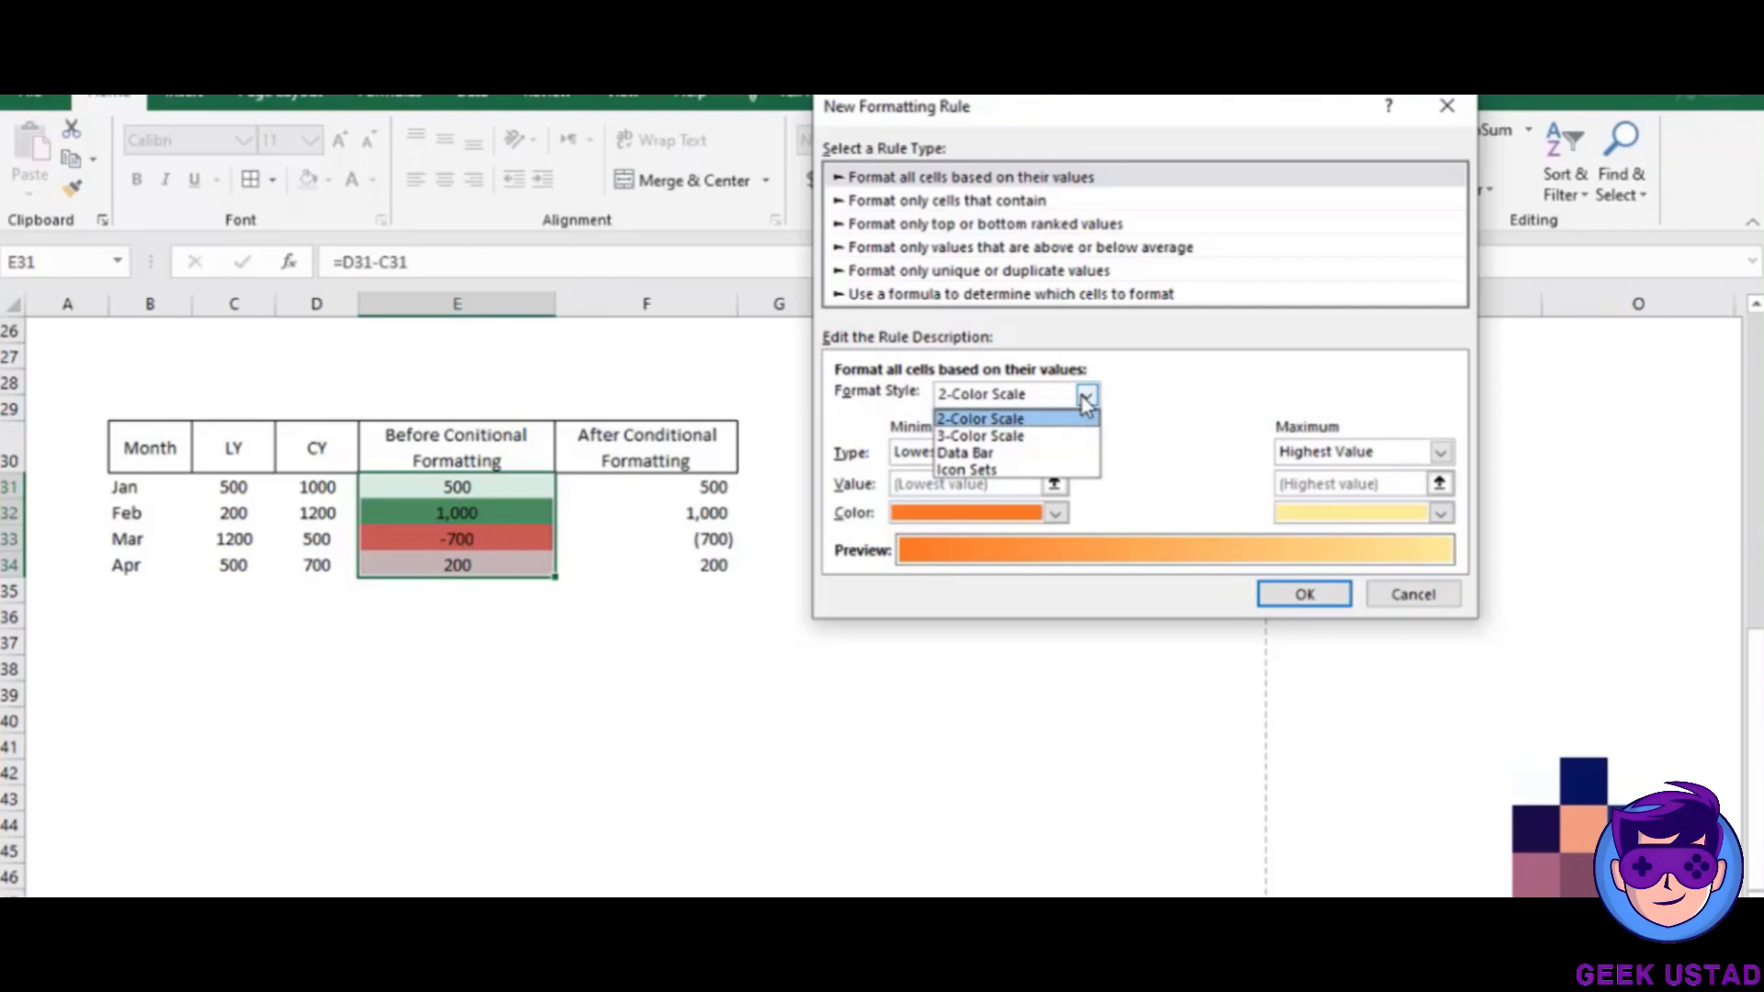
left_click(1157, 407)
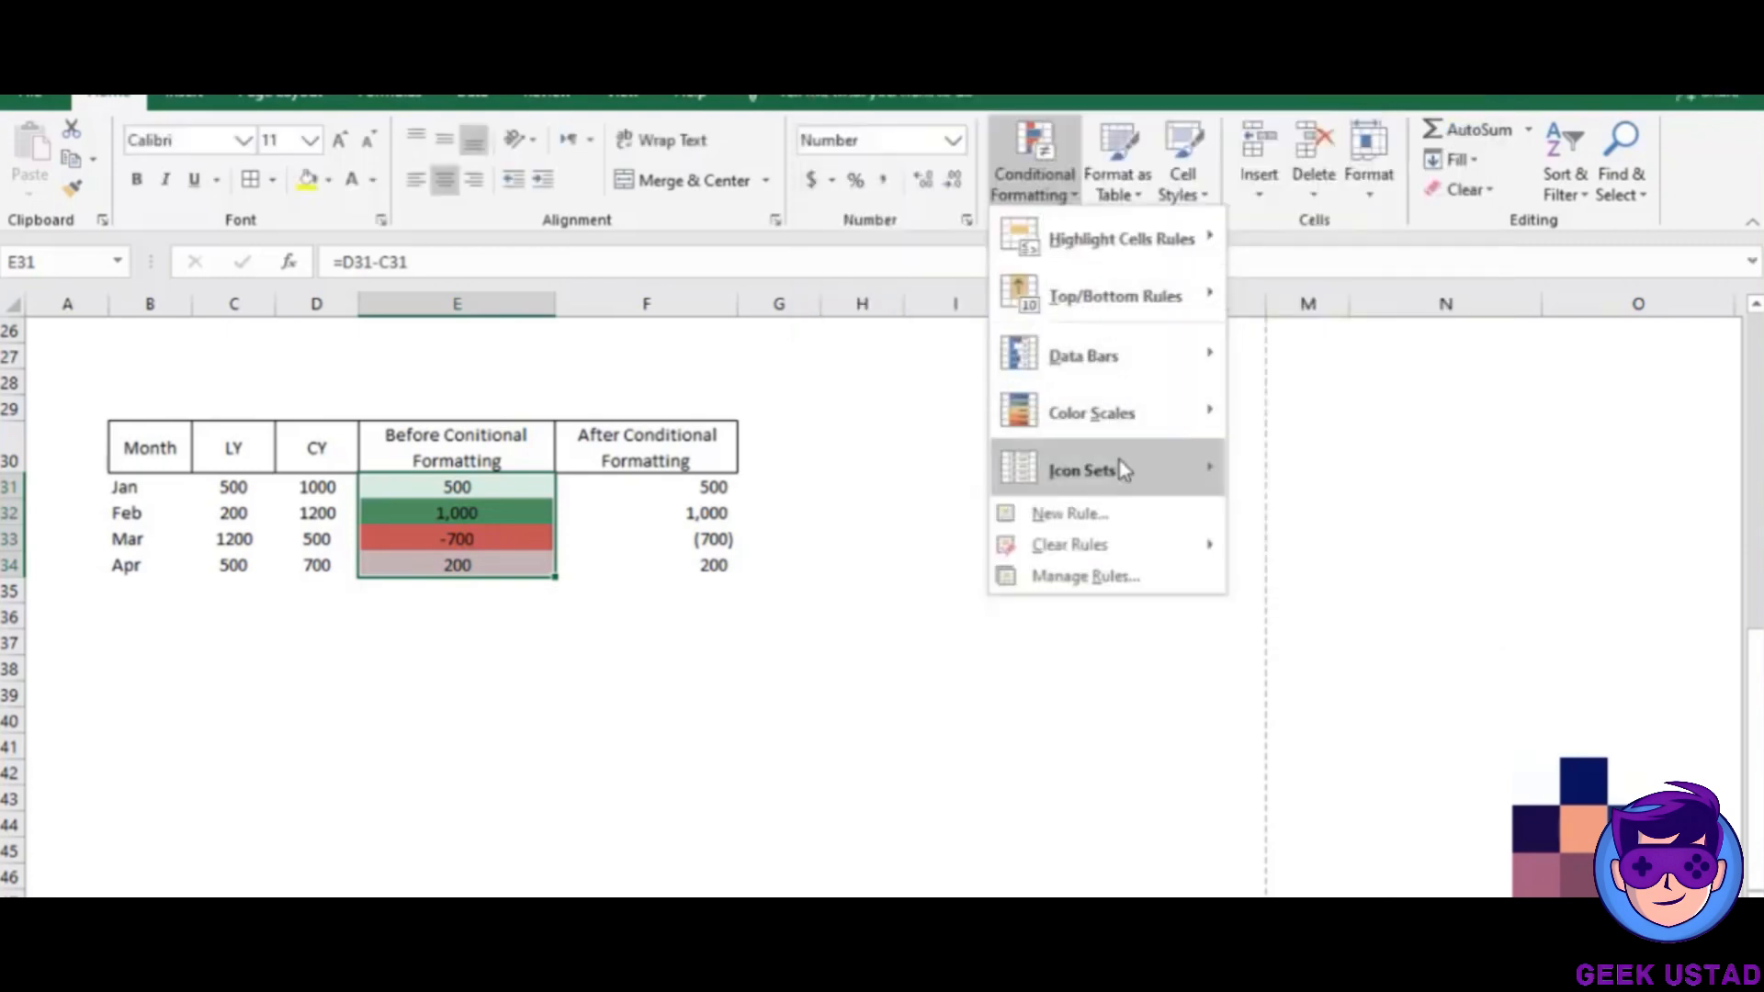
Preview the icon sets on E31:E34 and apply the directional set of three colored arrows.
mouse_move(1127, 470)
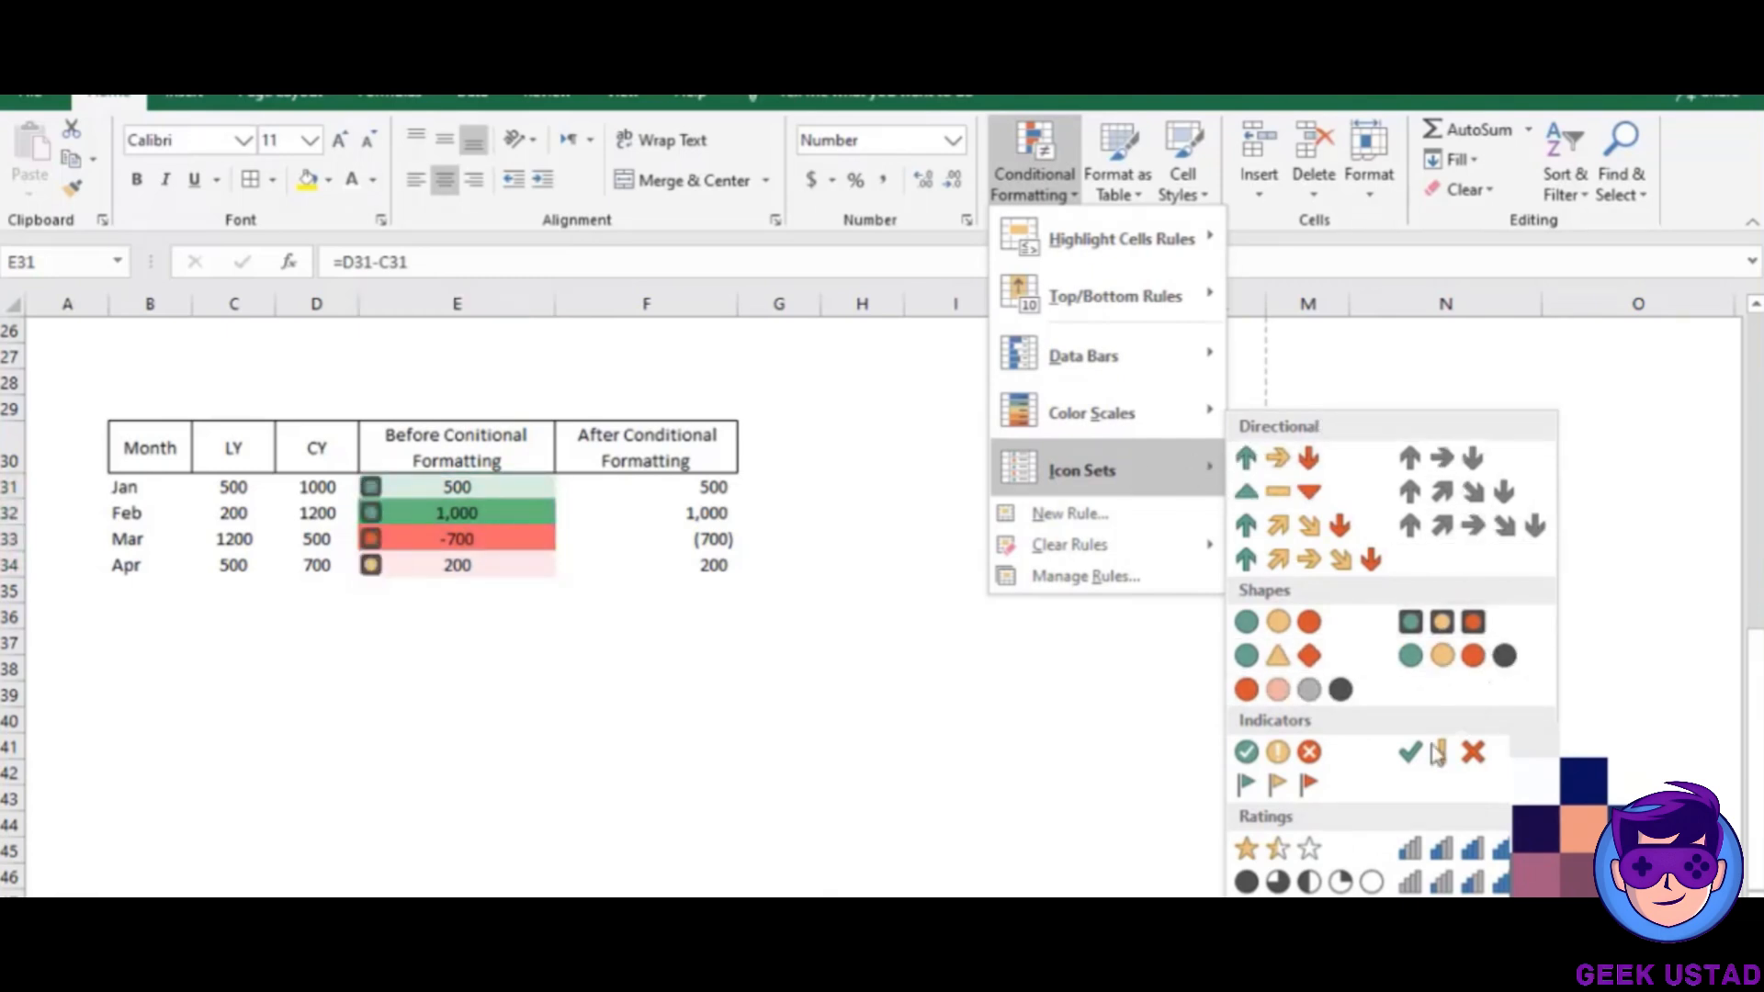
left_click(1281, 465)
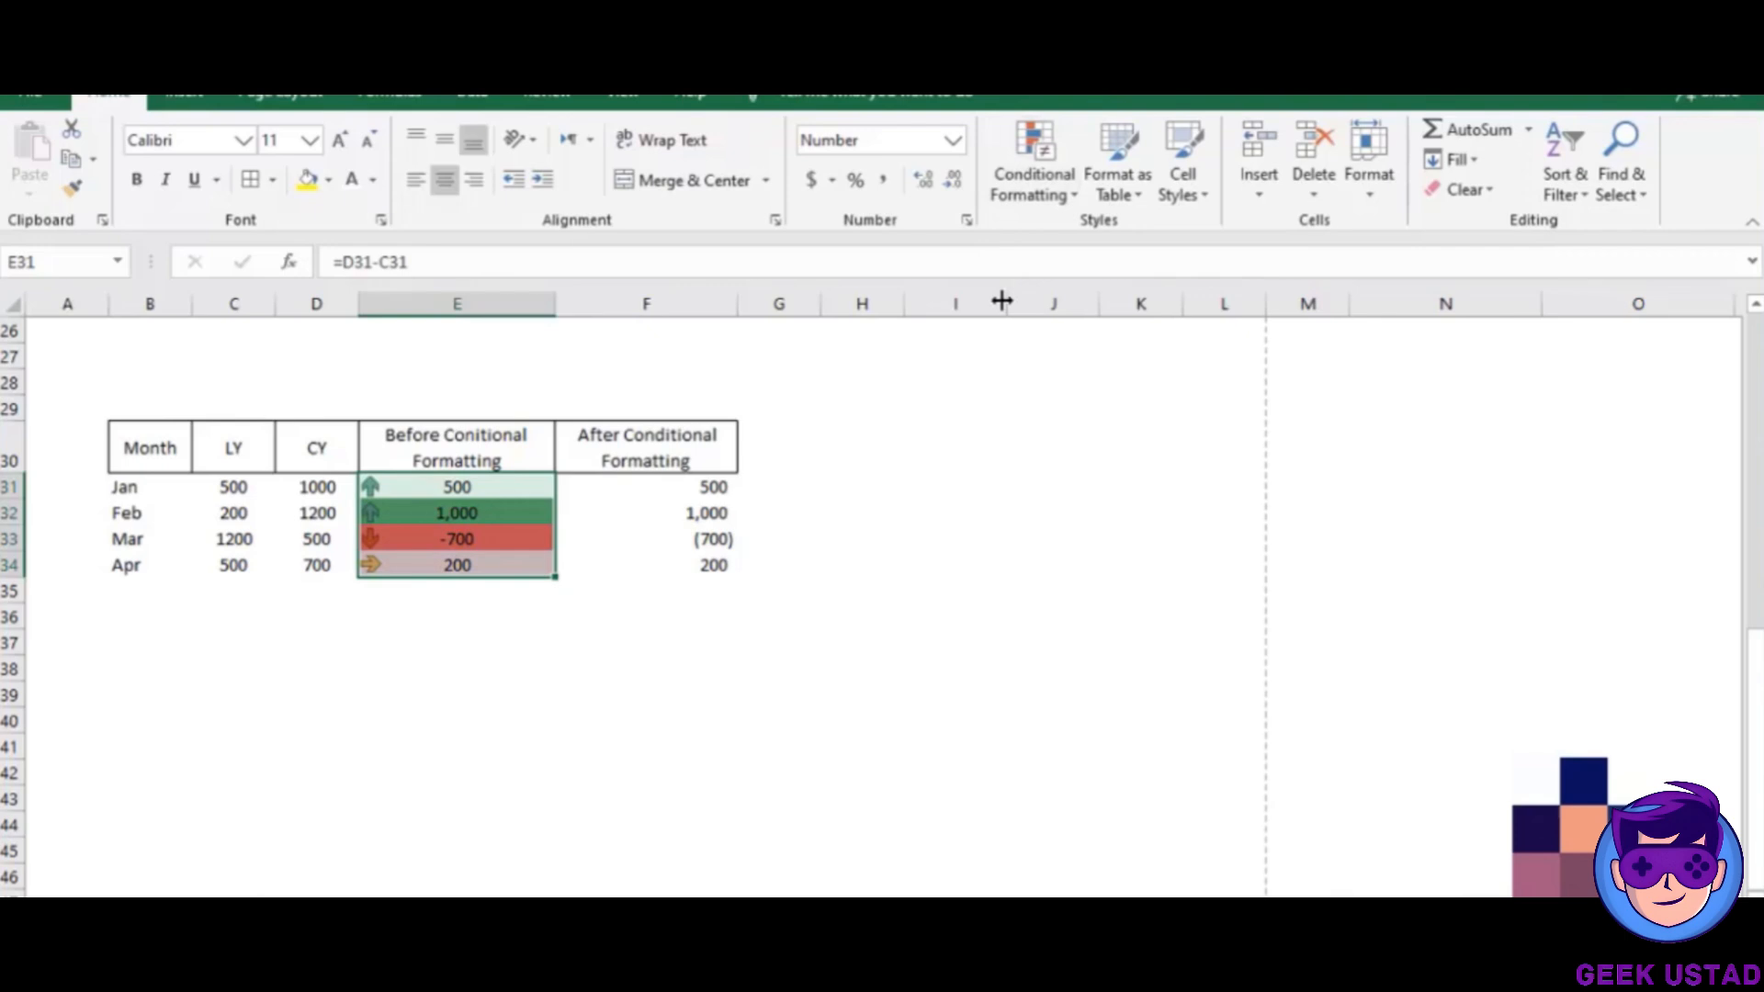
Clear all conditional formatting rules from the selected cells E31:E34.
left_click(1057, 197)
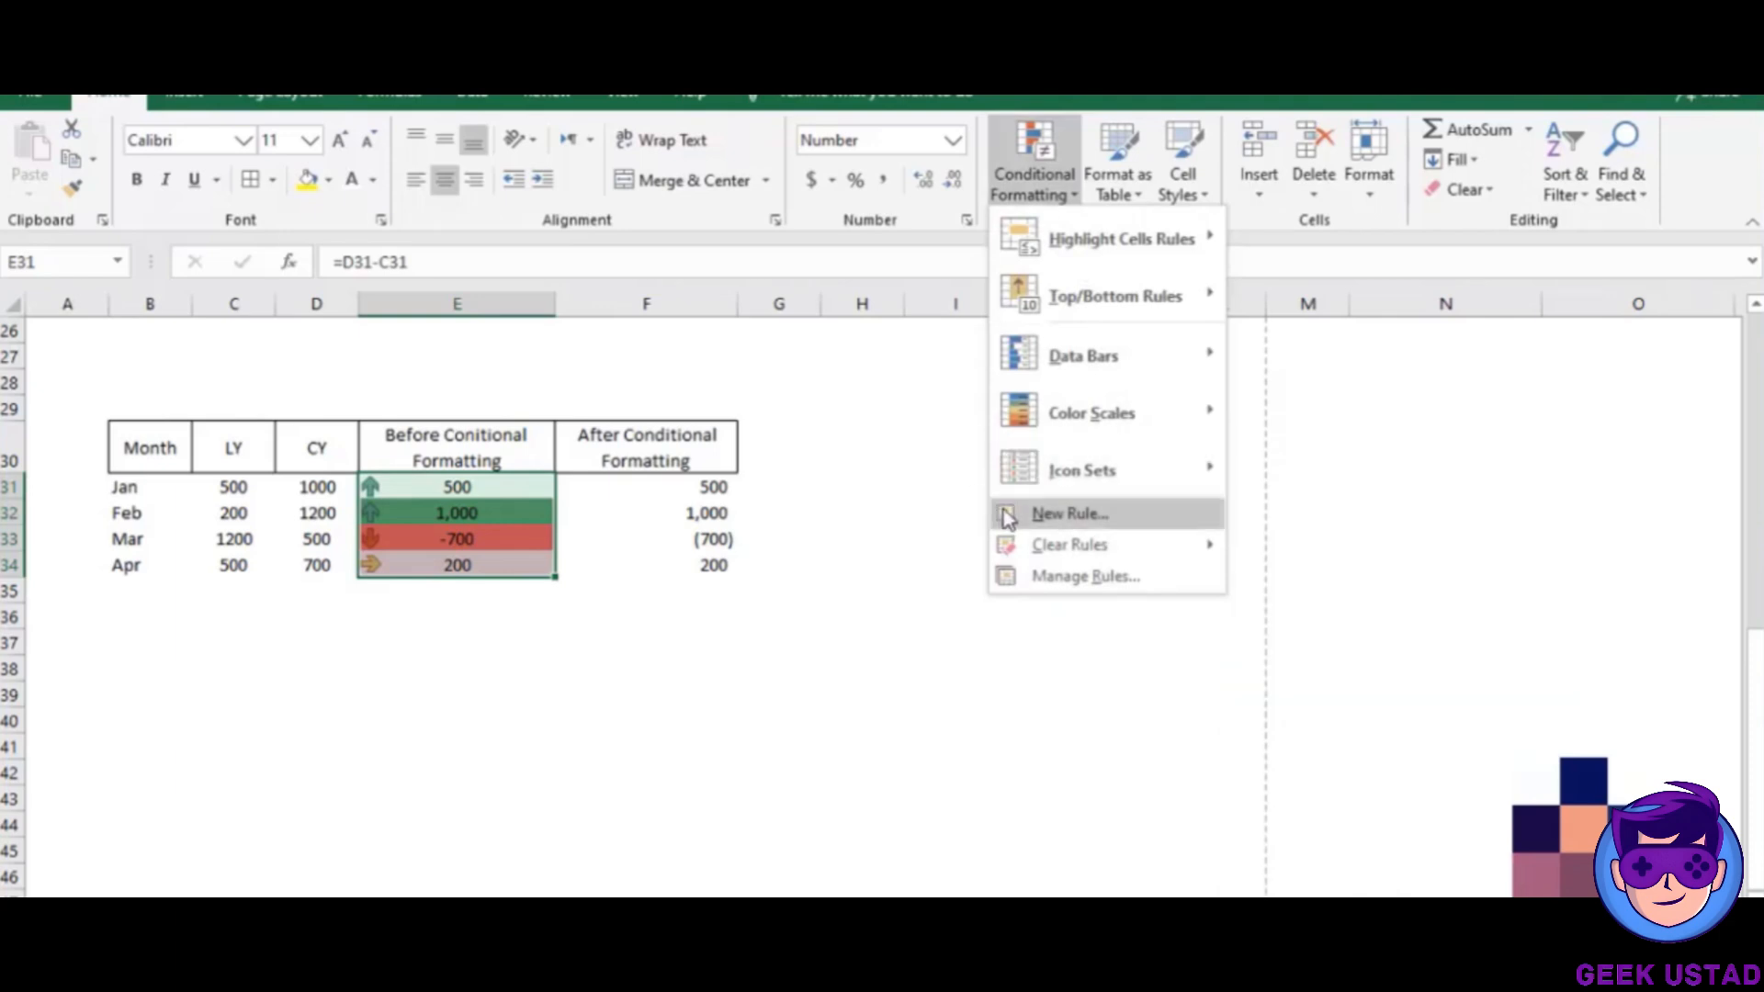
left_click(1026, 187)
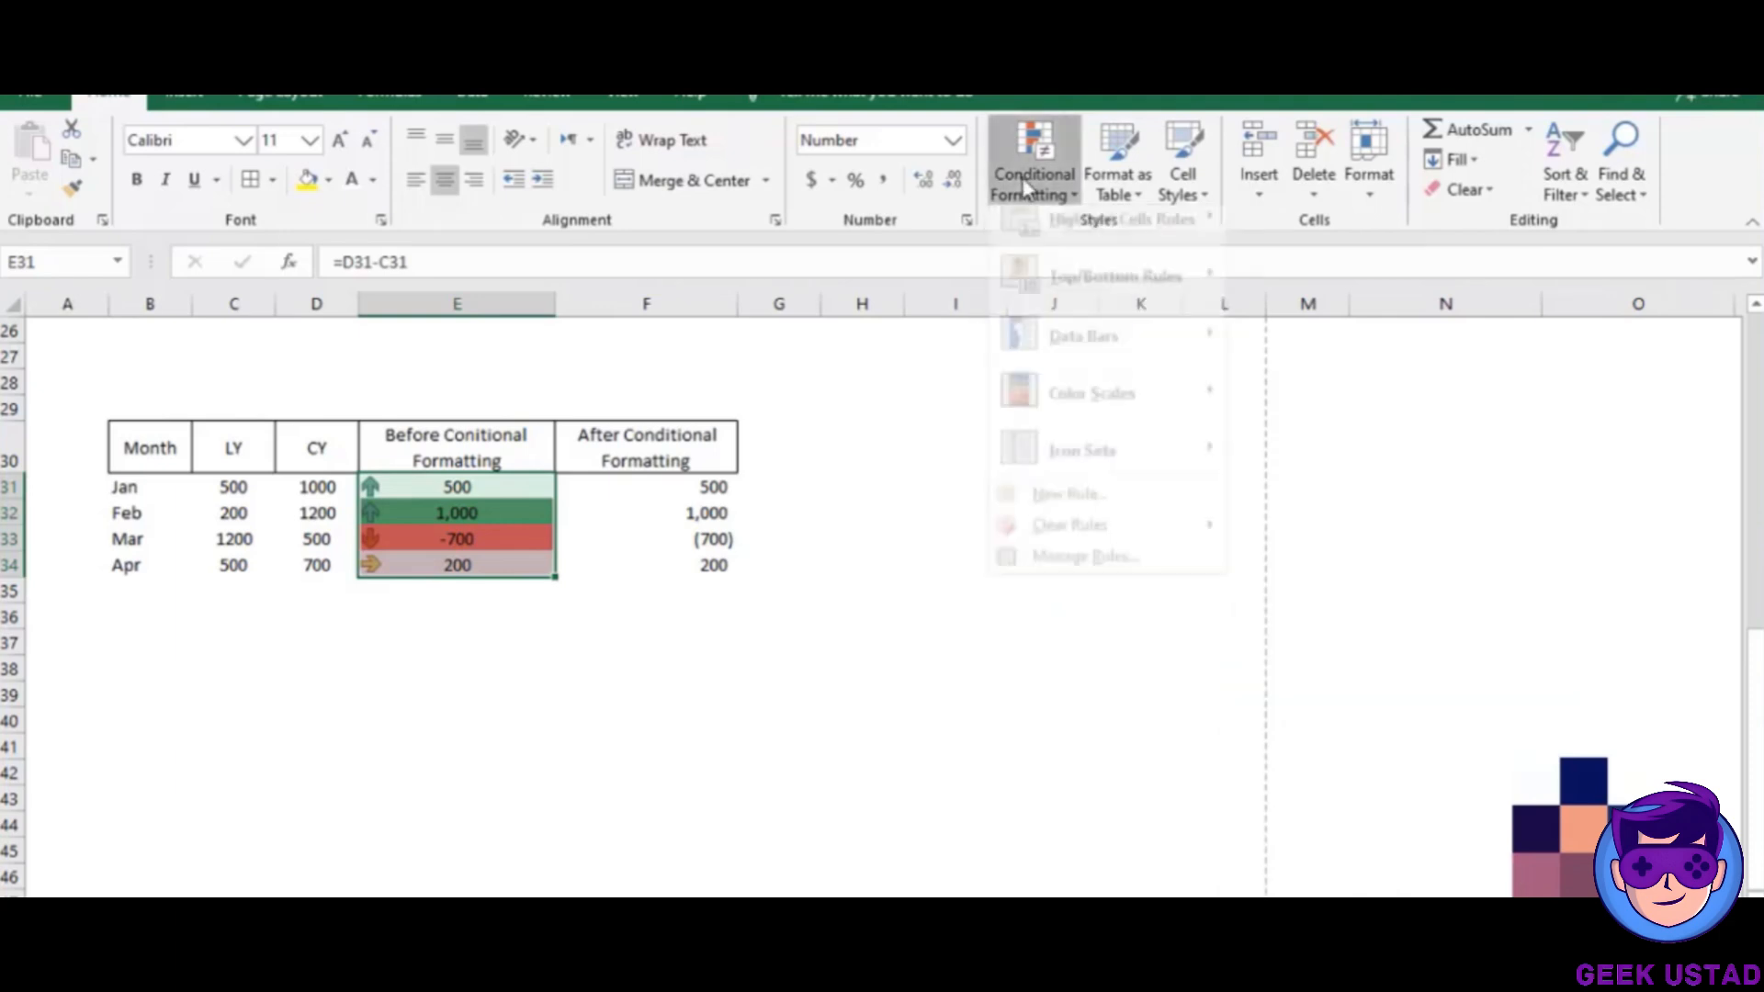
left_click(1027, 186)
mouse_move(1139, 551)
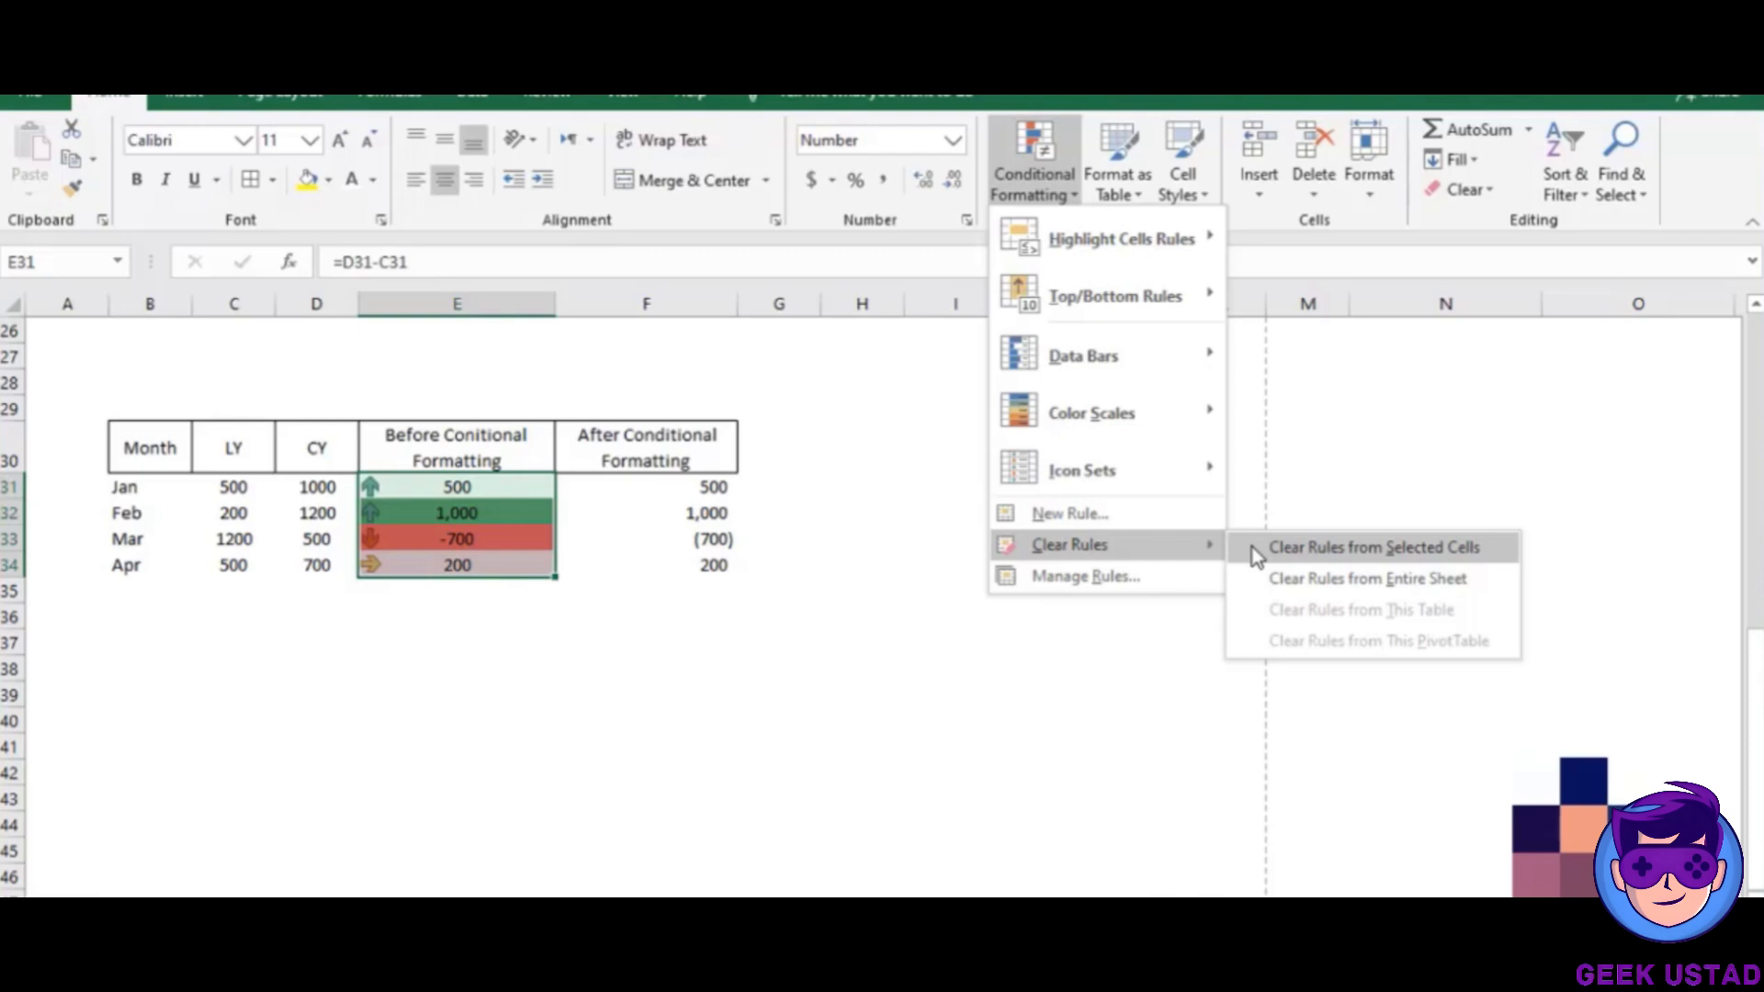
left_click(1401, 551)
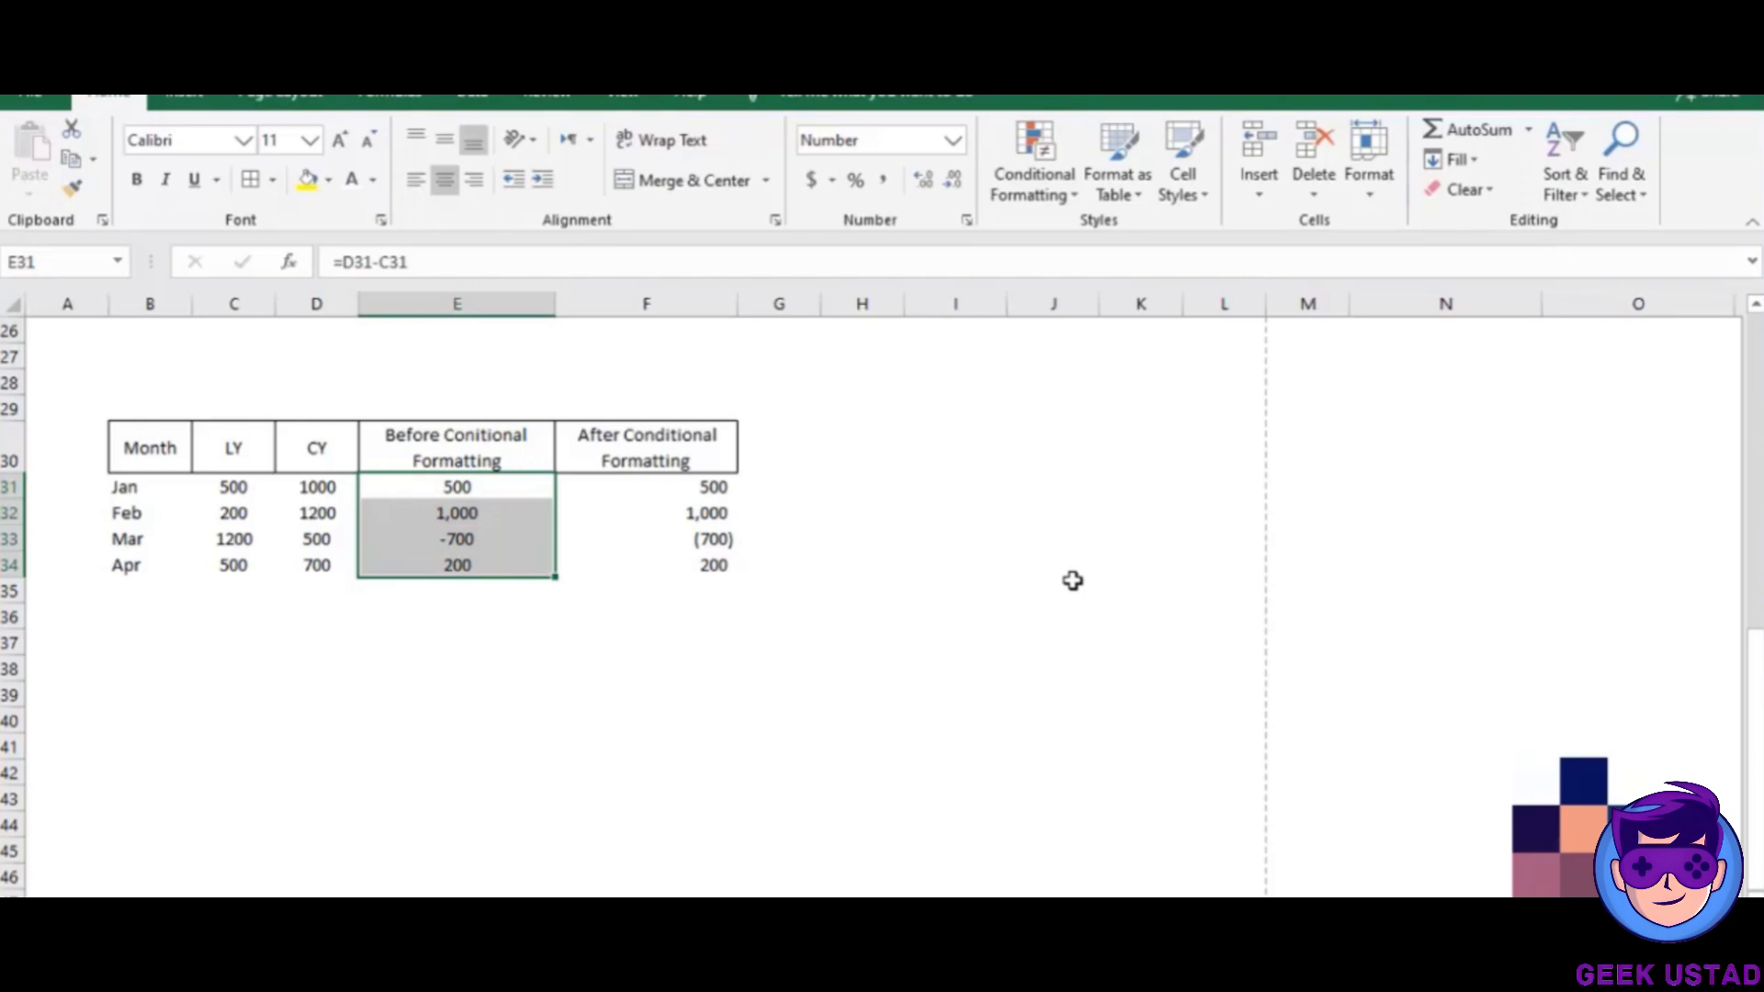
Apply the directional icon set with green, yellow and red arrows to the selected cells E31:E34.
left_click(1017, 195)
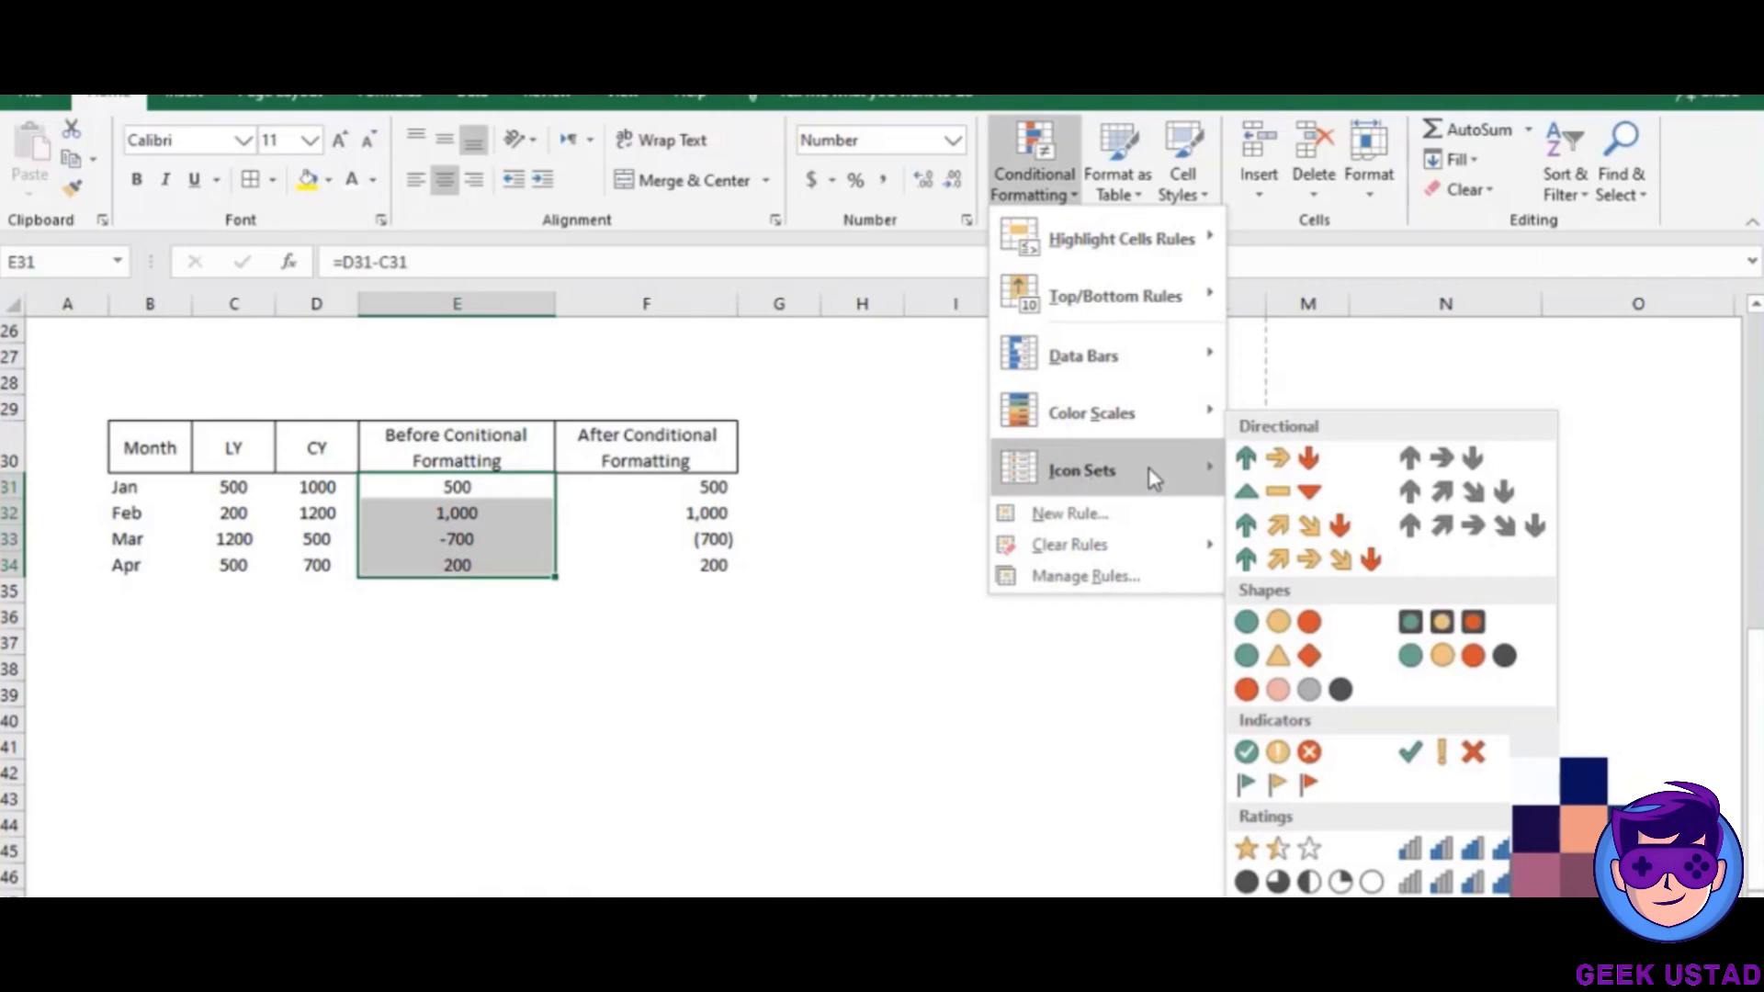
left_click(1254, 459)
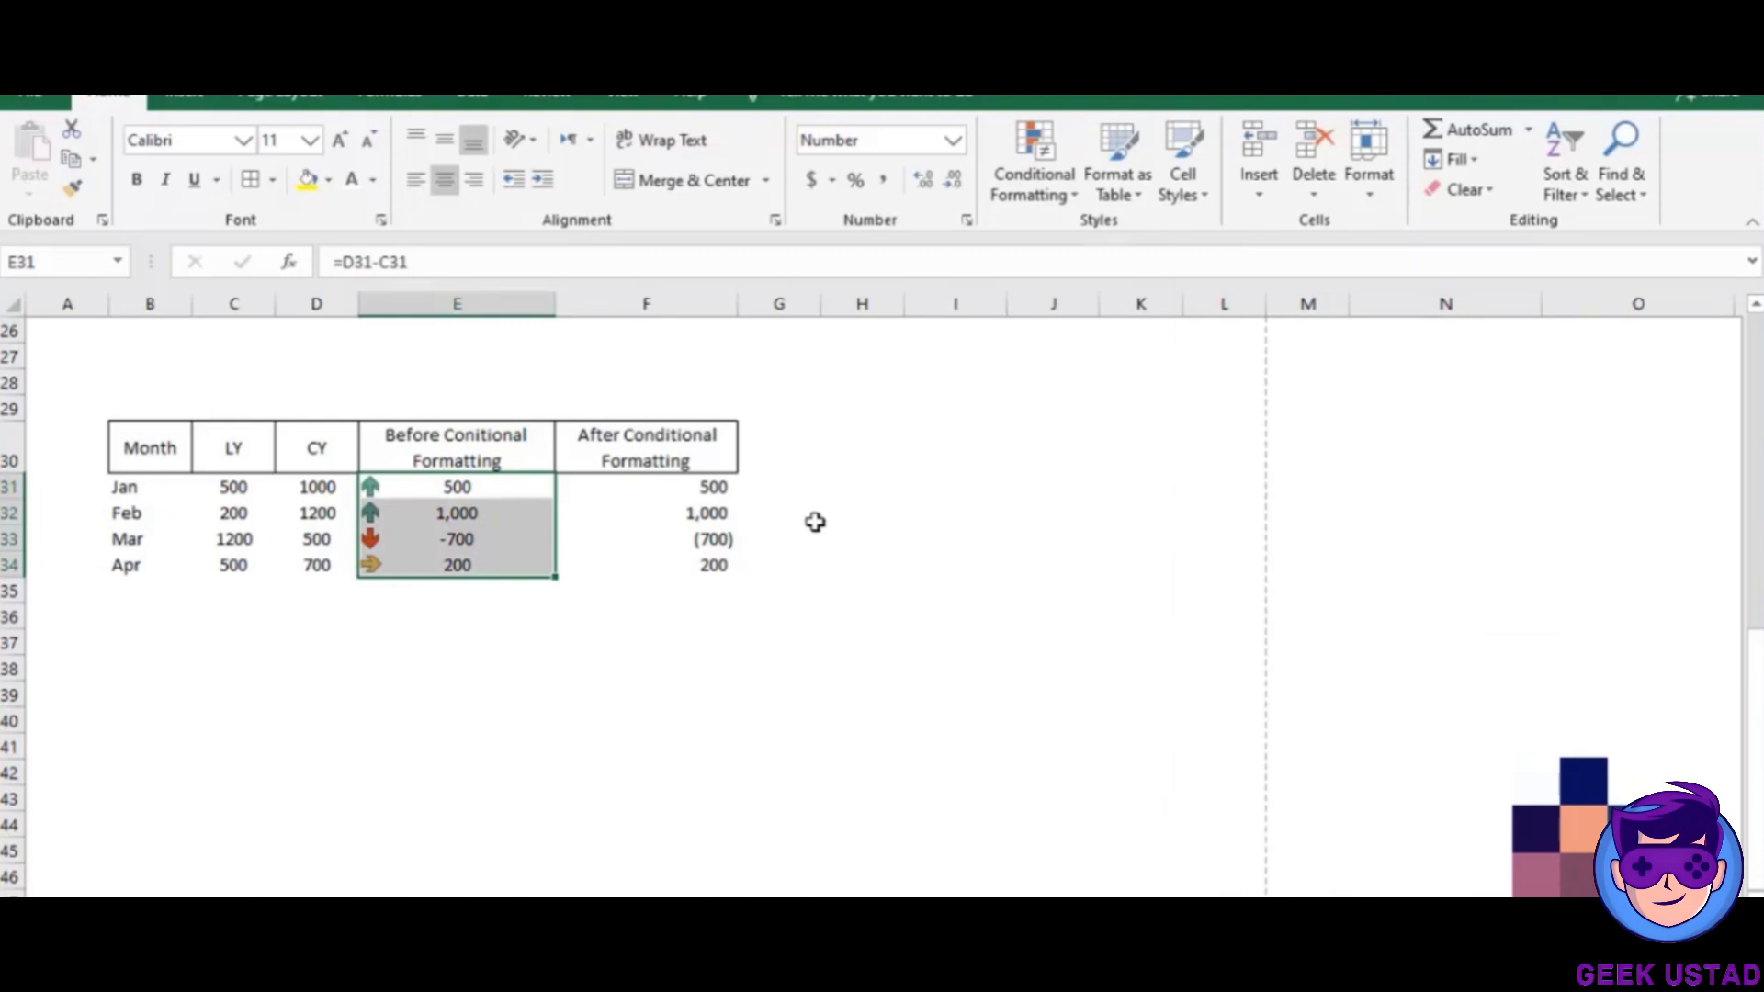
Edit the icon set rule on E31:E34 so the green up arrow shows for numbers greater than or equal to 400.
left_click(1013, 201)
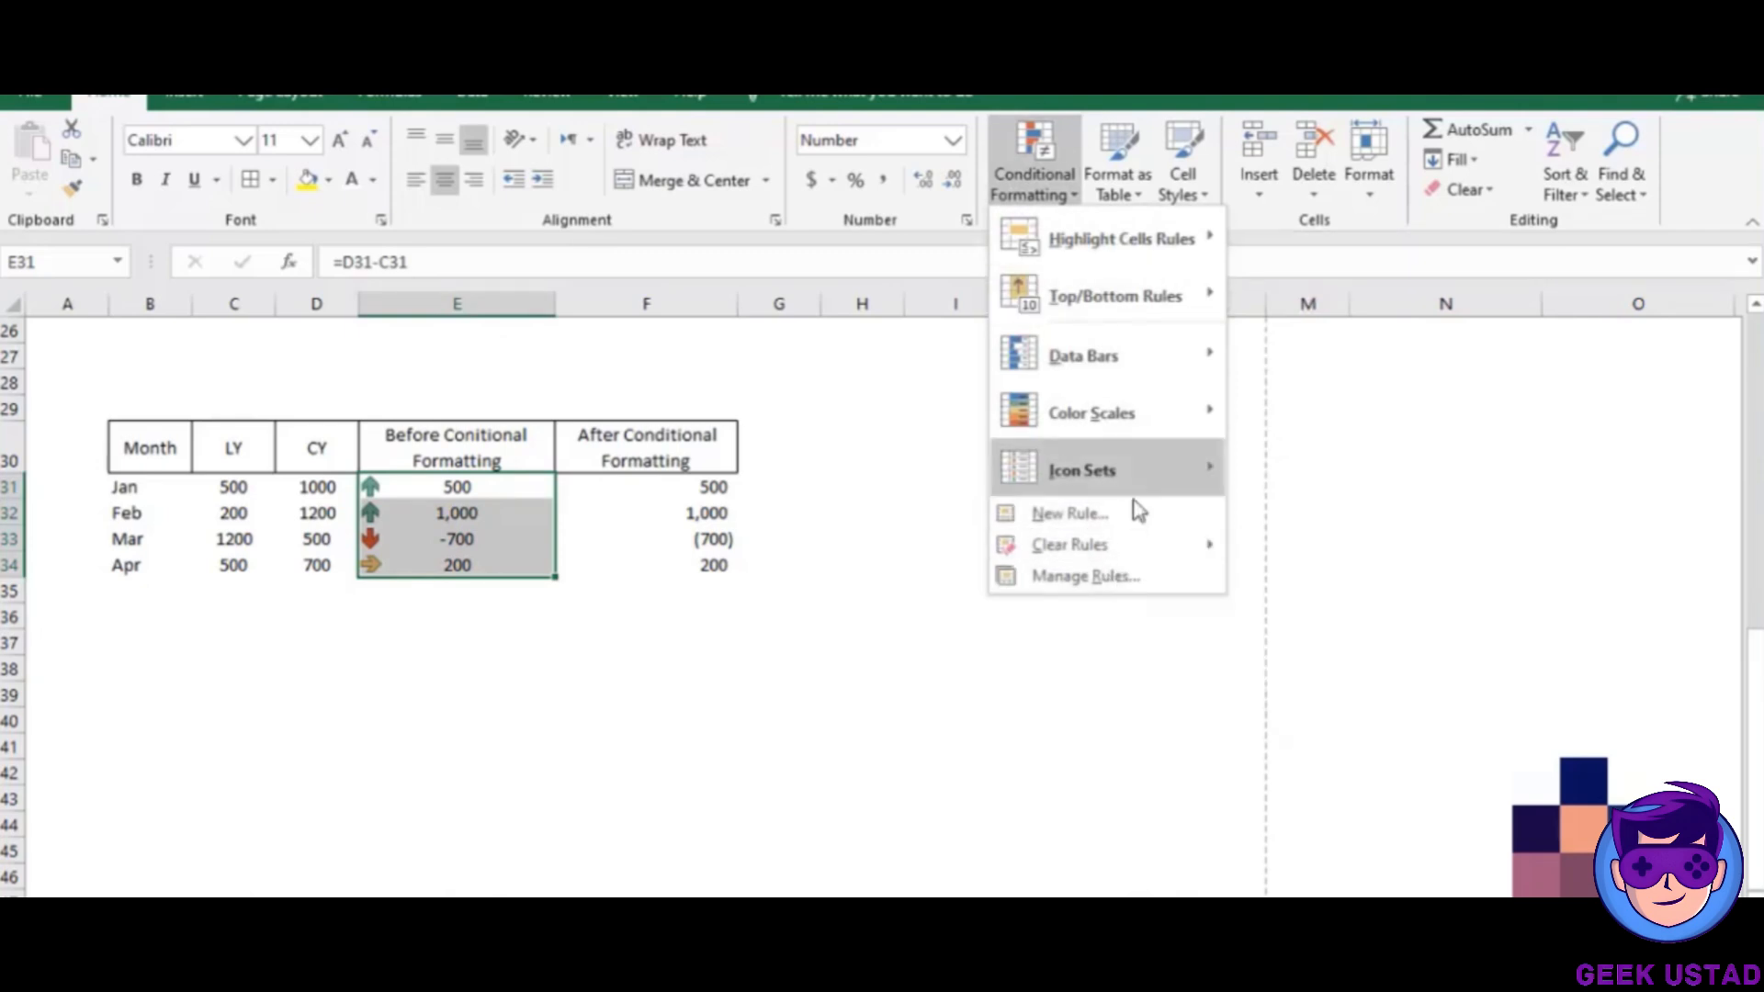
left_click(1161, 577)
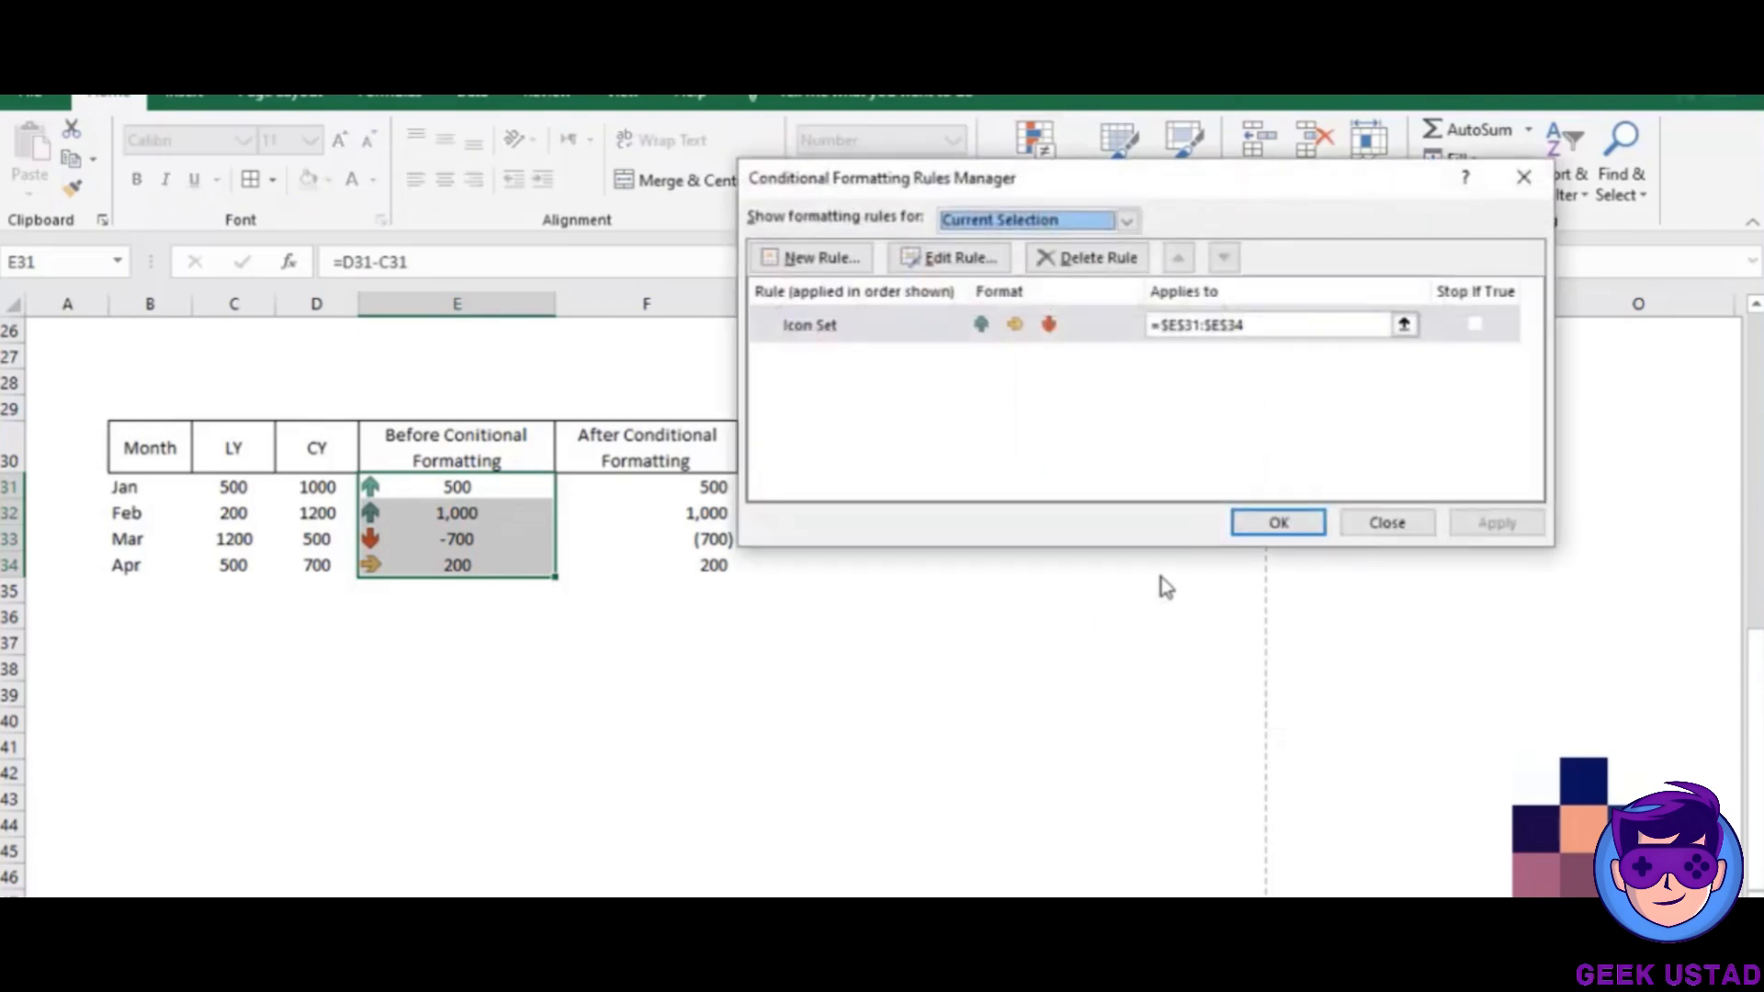
left_click(950, 329)
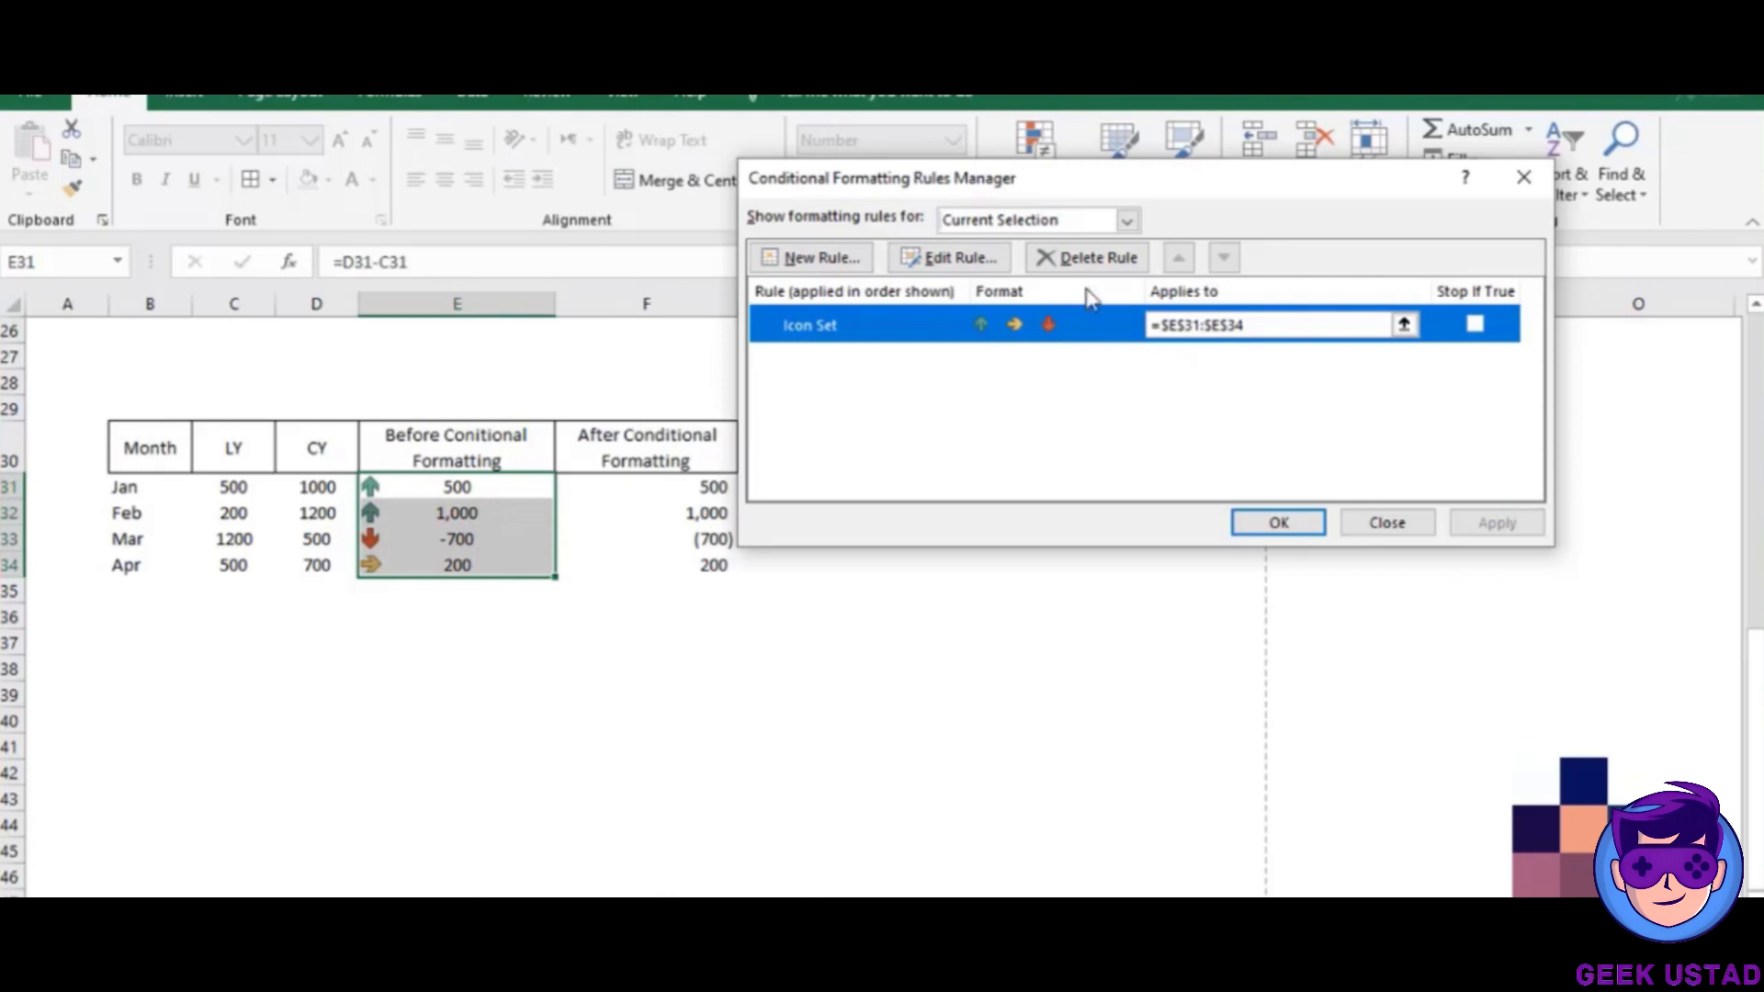
left_click(972, 258)
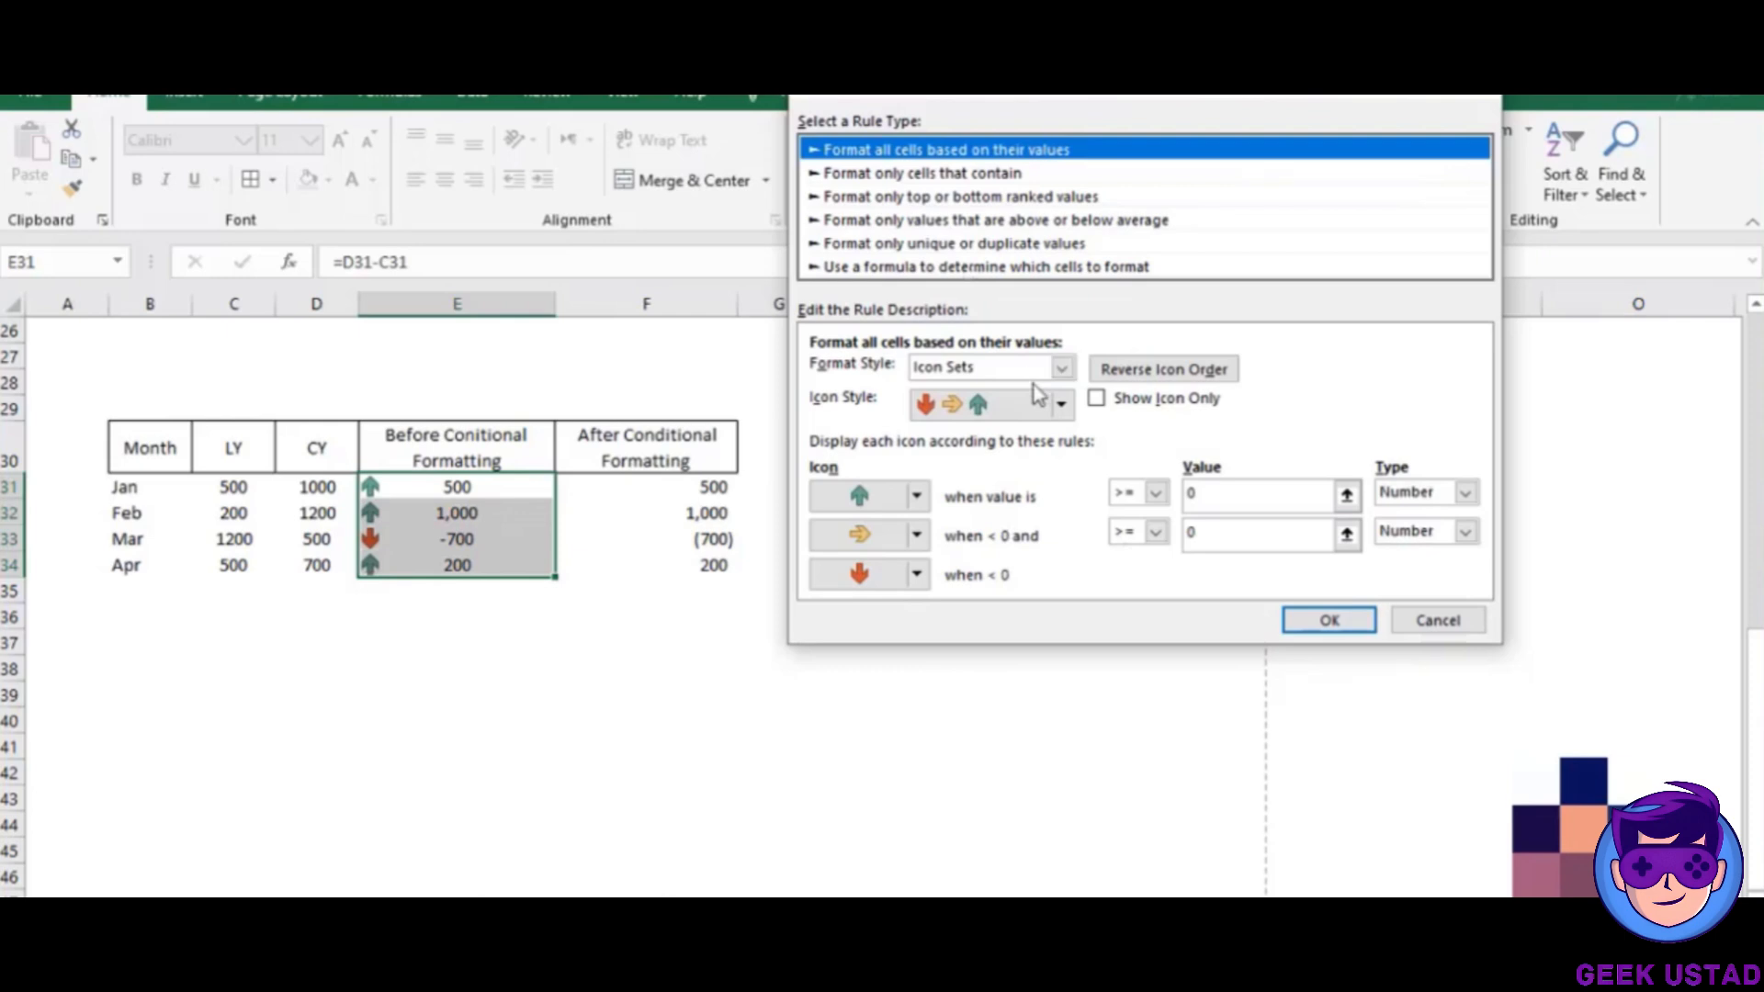
left_click(1261, 501)
key("BackSpace")
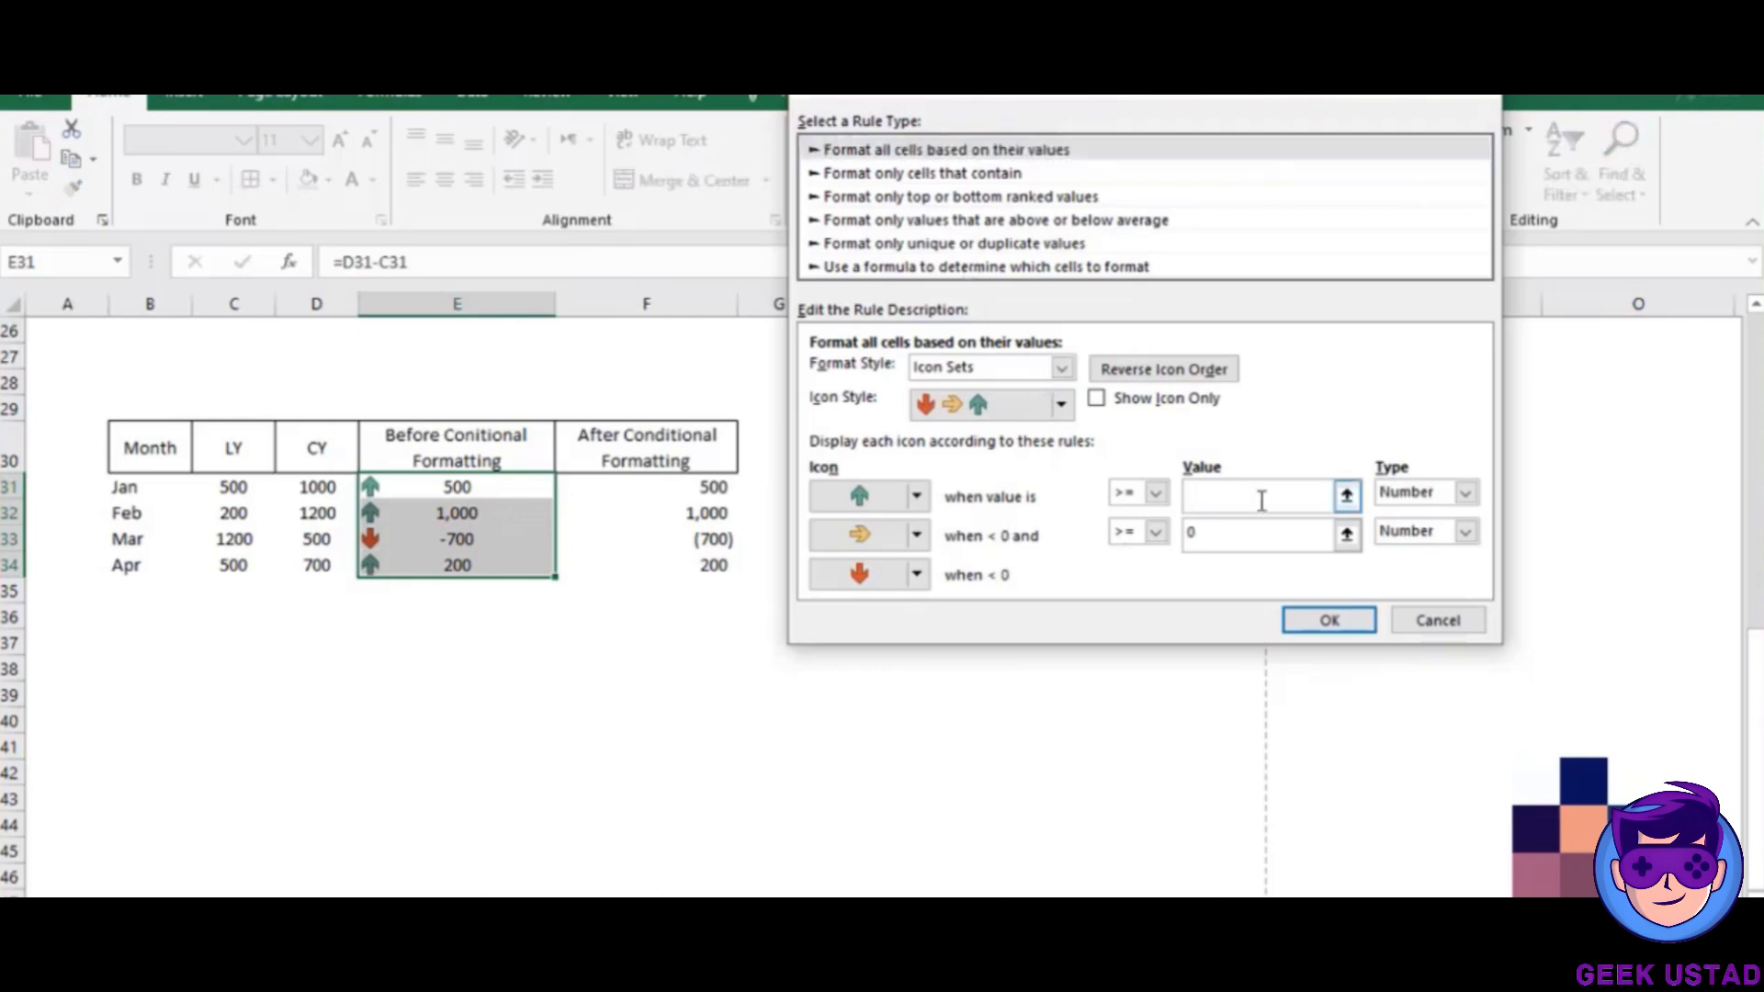
type("400")
Try a threshold of 150 for the yellow sideways arrow in the icon set rule.
left_click(1255, 533)
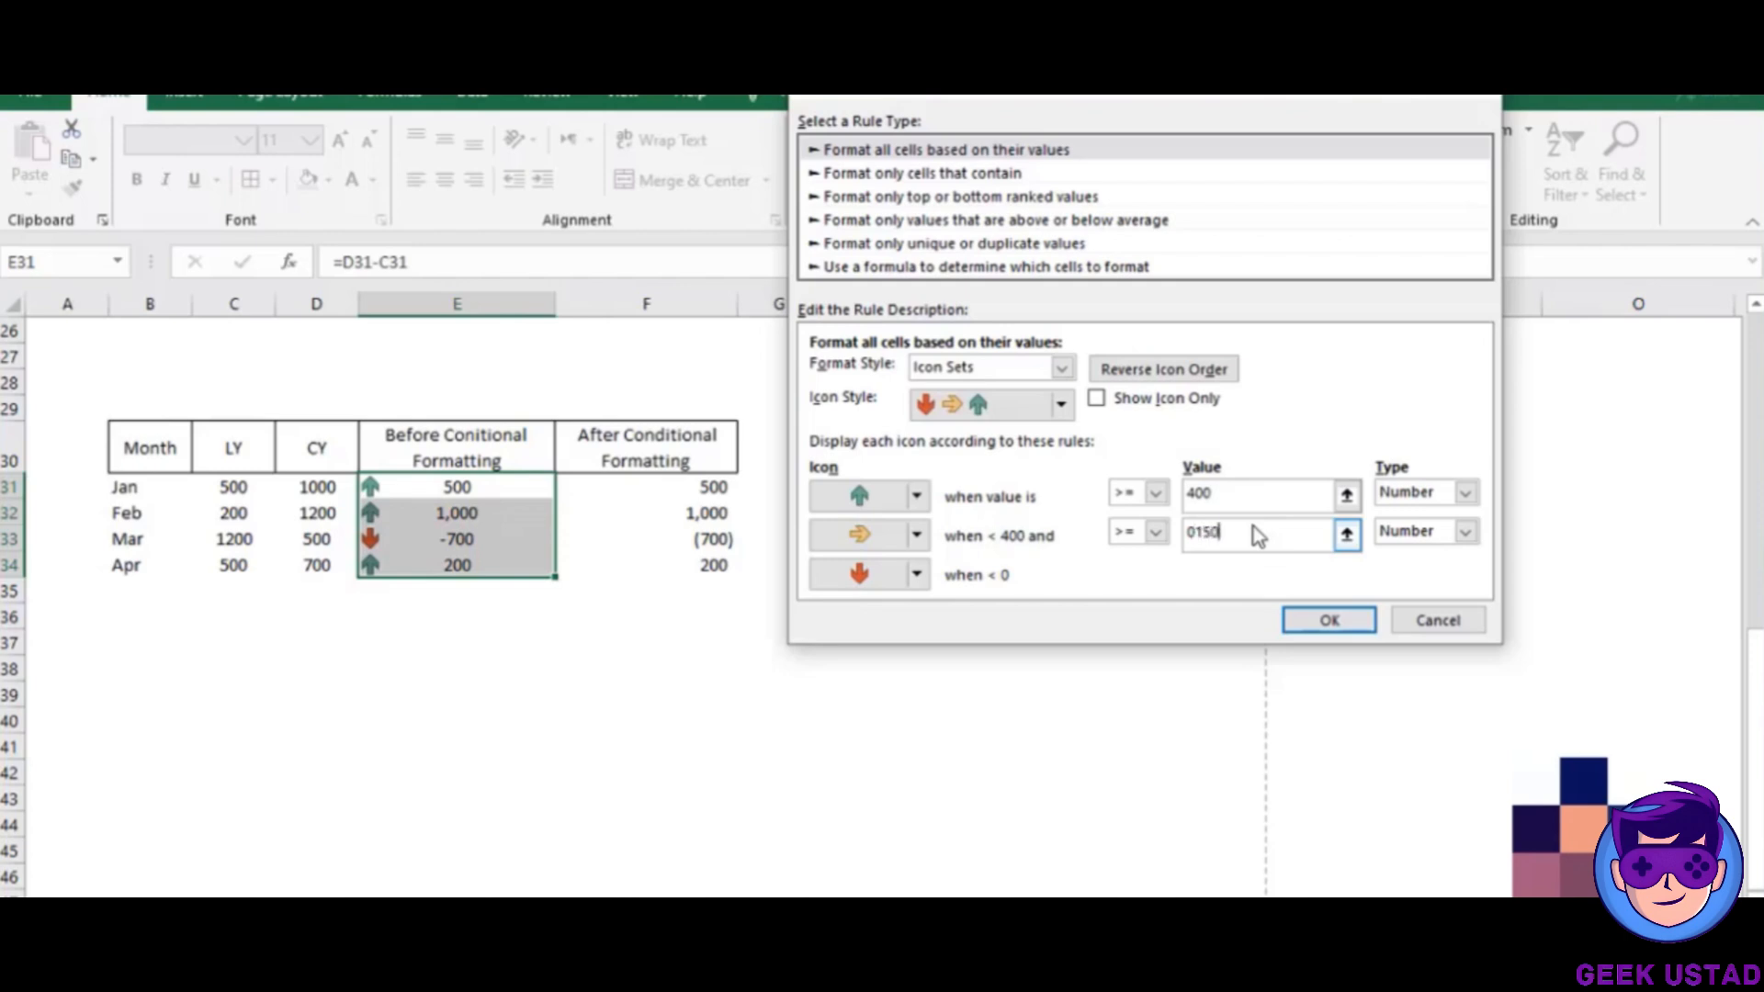
type("+")
key("Left")
key("Left")
key("BackSpace")
key("BackSpace")
key("BackSpace")
key("BackSpace")
key("BackSpace")
key("BackSpace")
key("BackSpace")
key("BackSpace")
key("BackSpace")
key("BackSpace")
type("150")
Set the yellow sideways arrow's threshold to 0 and apply the edited icon set rule to E31:E34.
left_click(1266, 496)
left_click(1234, 539)
key("BackSpace")
key("BackSpace")
key("BackSpace")
type("0")
left_click(1245, 505)
left_click(1360, 617)
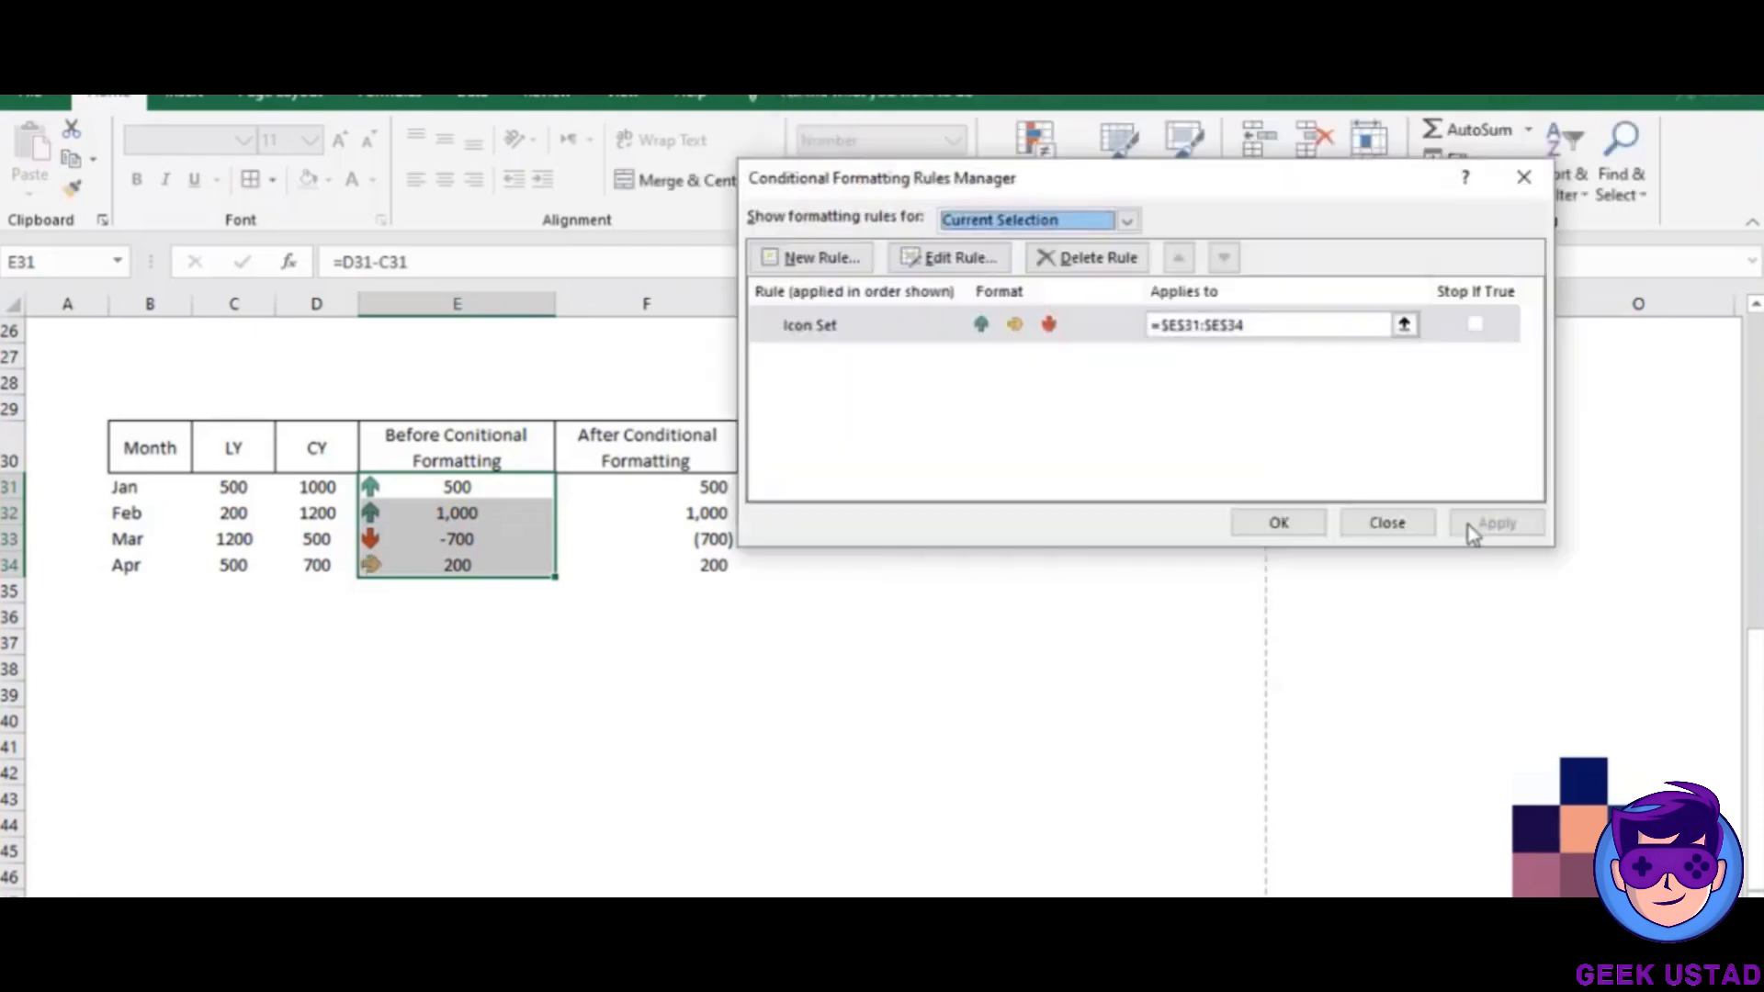
left_click(1278, 523)
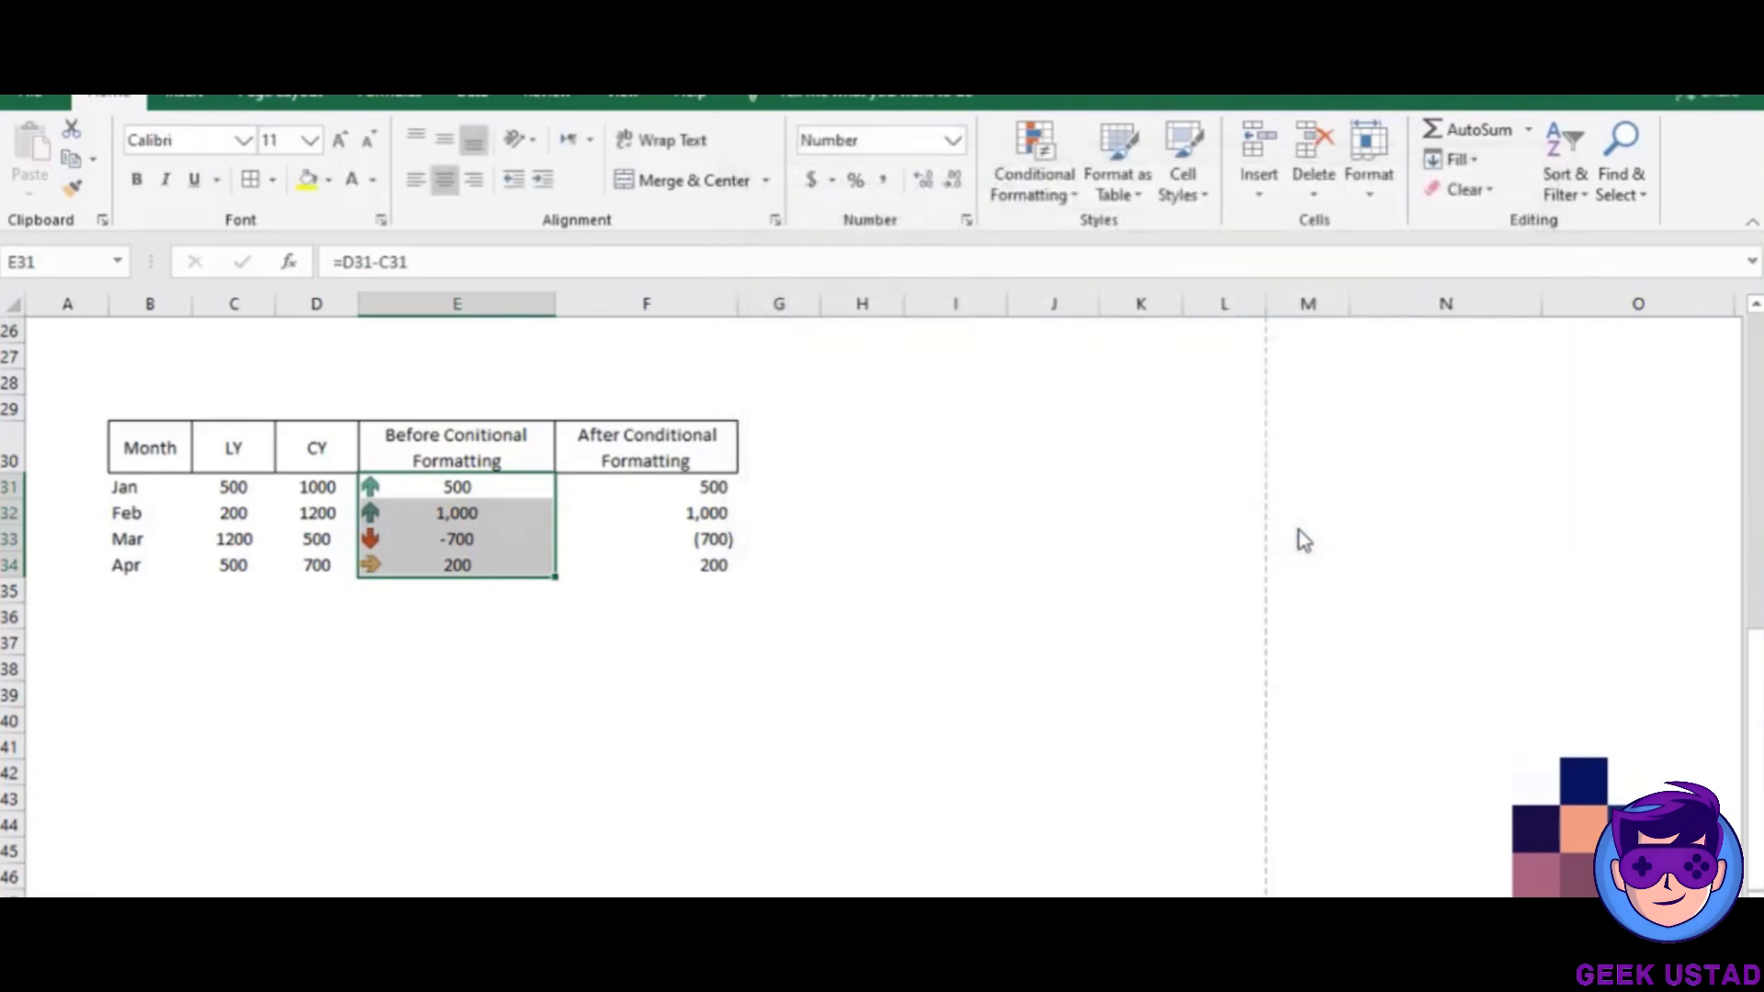
Review the Find Greater than example table and locate the matching Greater Than option among the highlight cells rules.
left_click(509, 561)
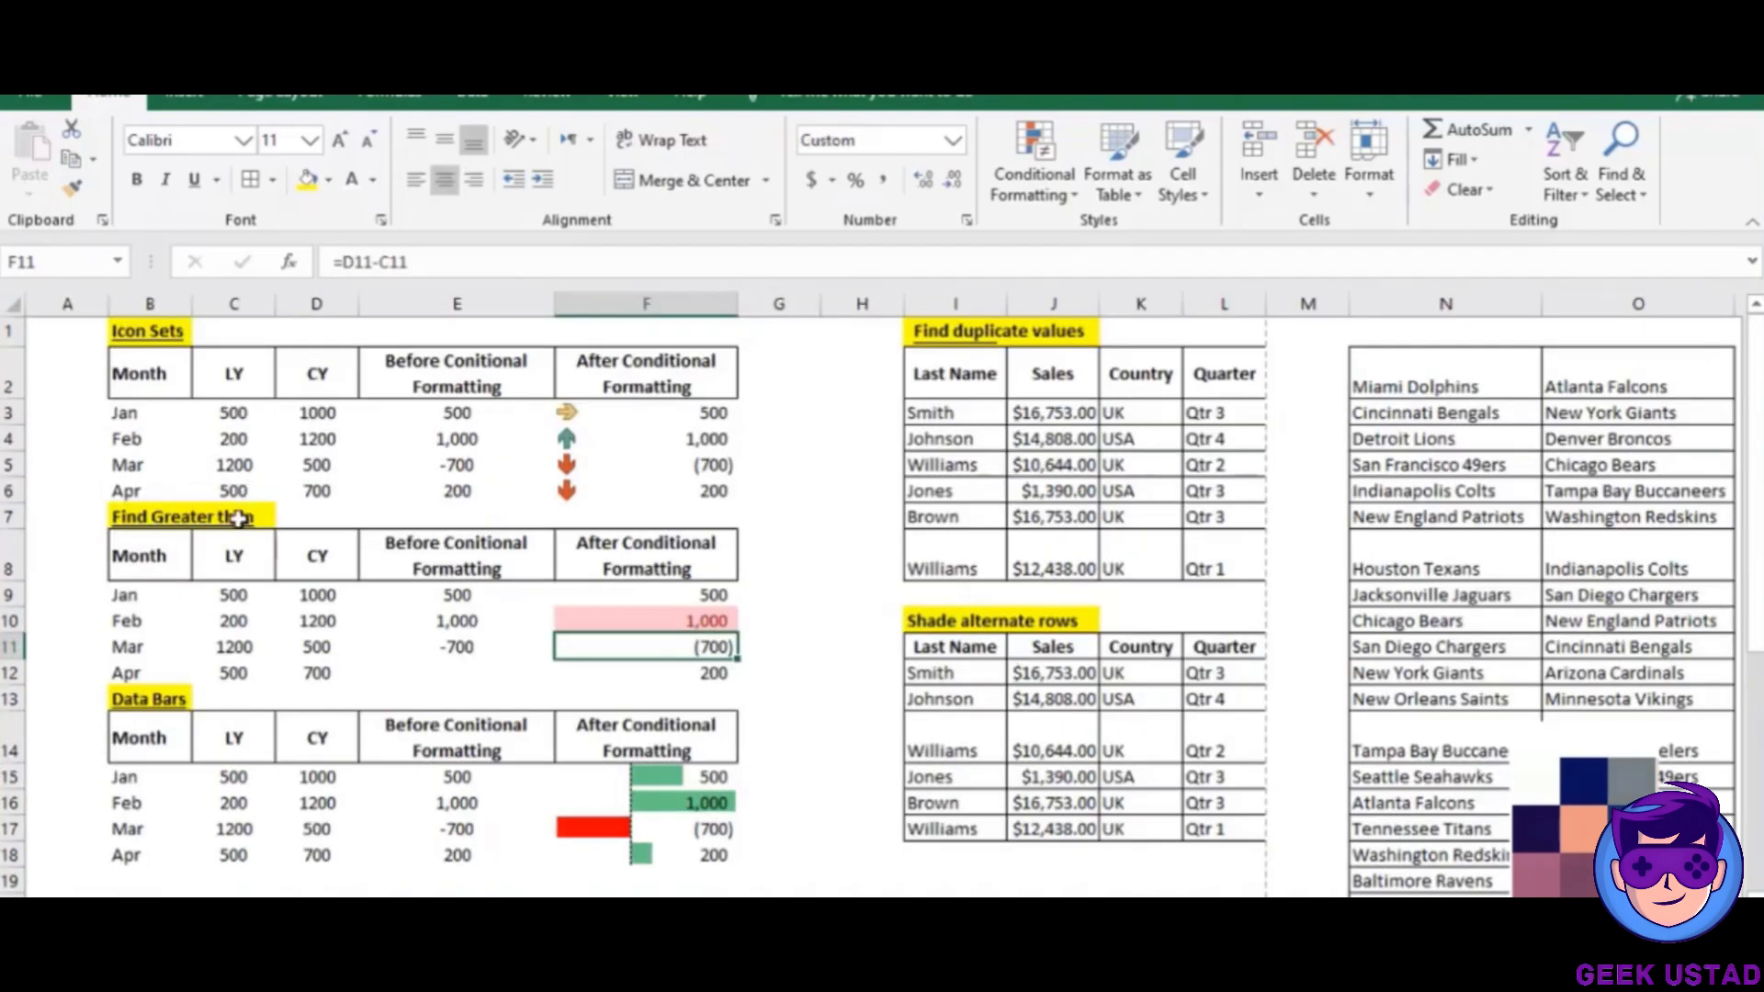
left_click(238, 519)
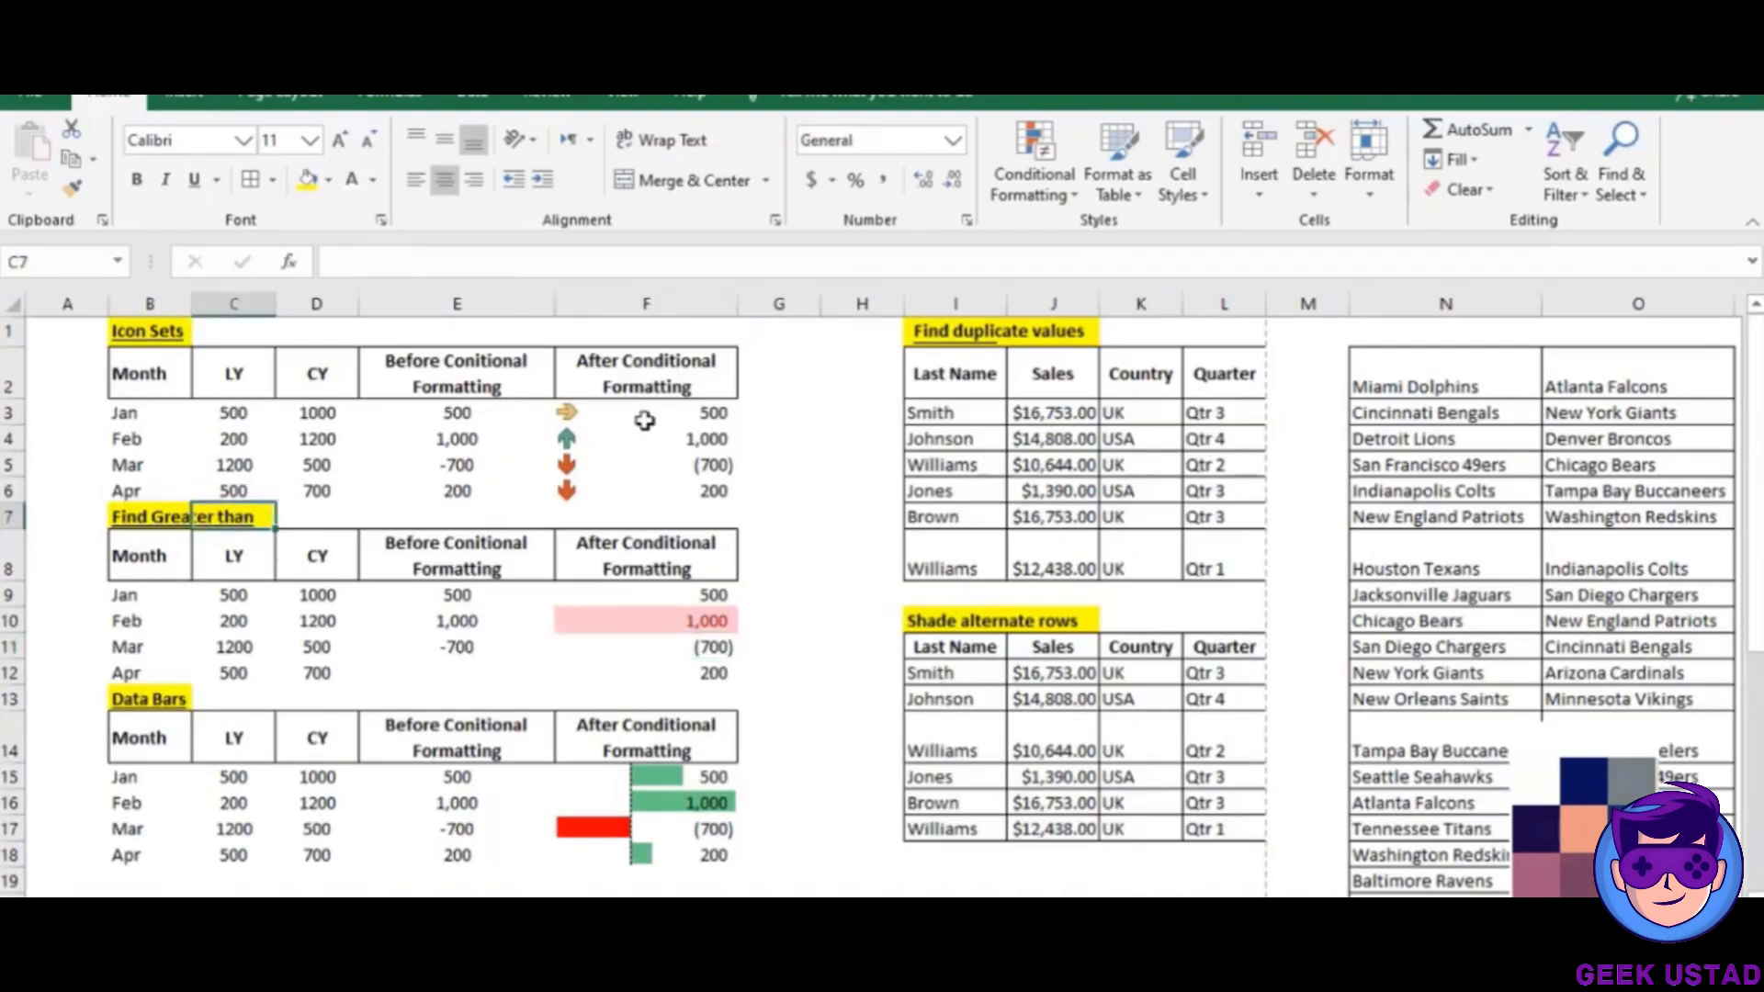
left_click(1002, 179)
mouse_move(1167, 246)
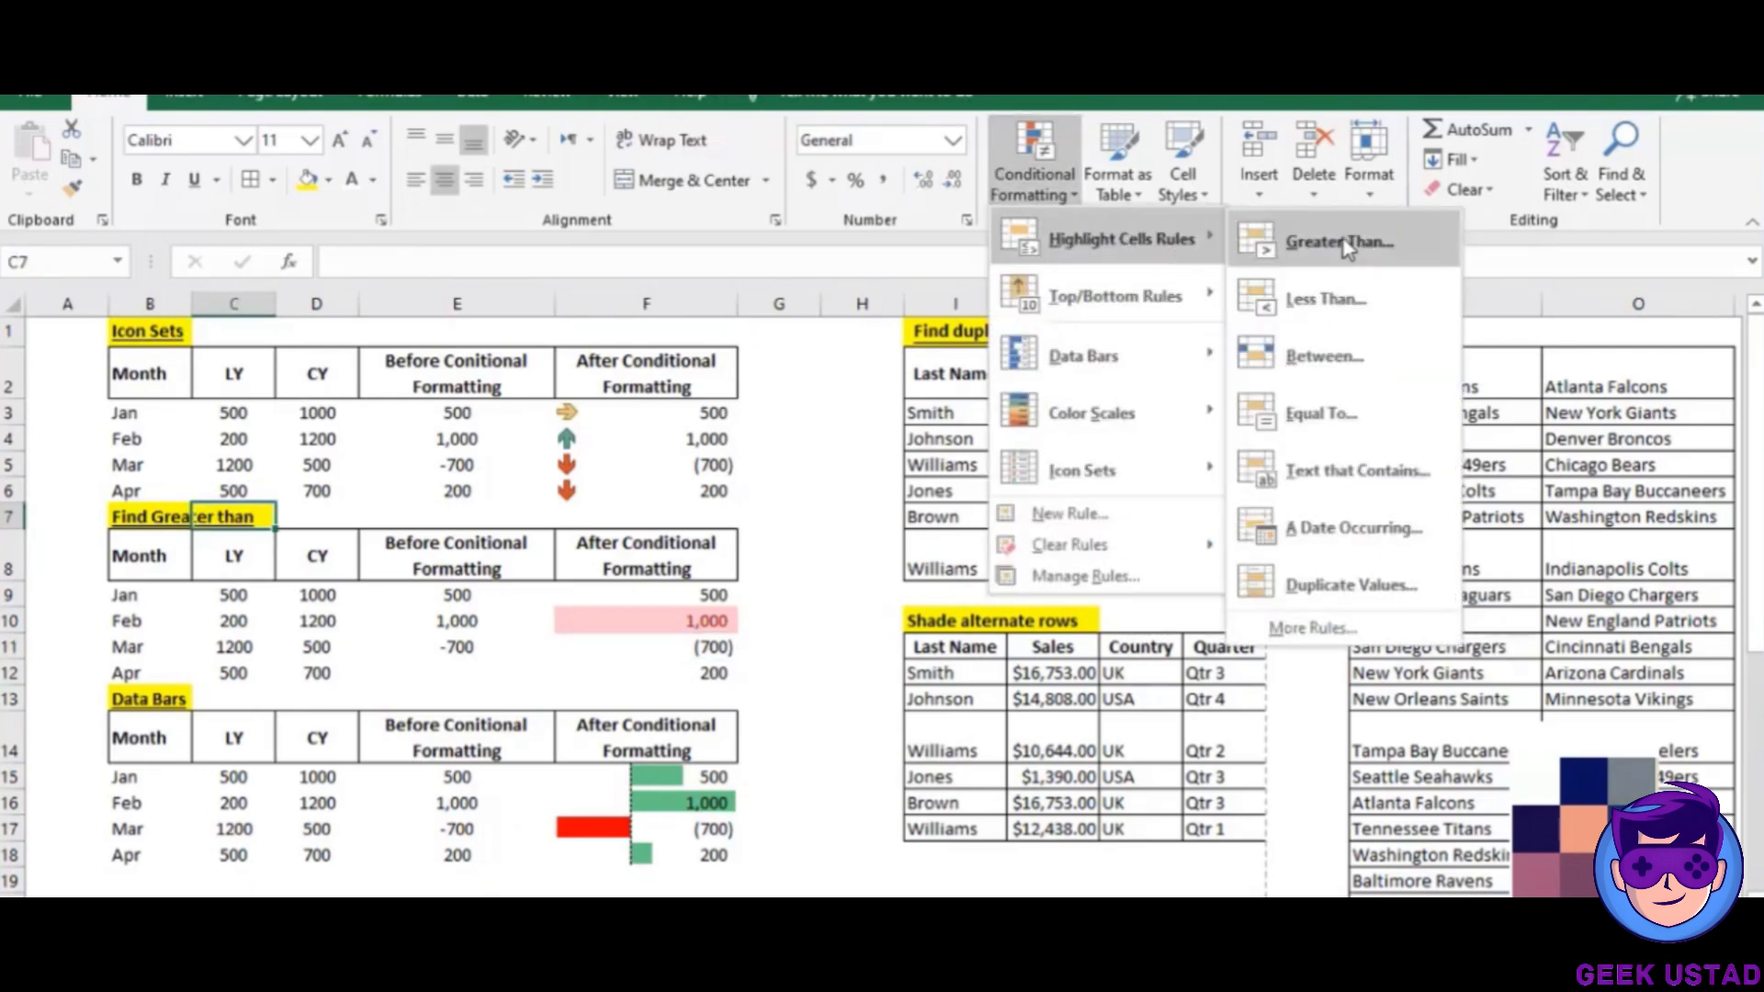
left_click(674, 627)
left_click(669, 620)
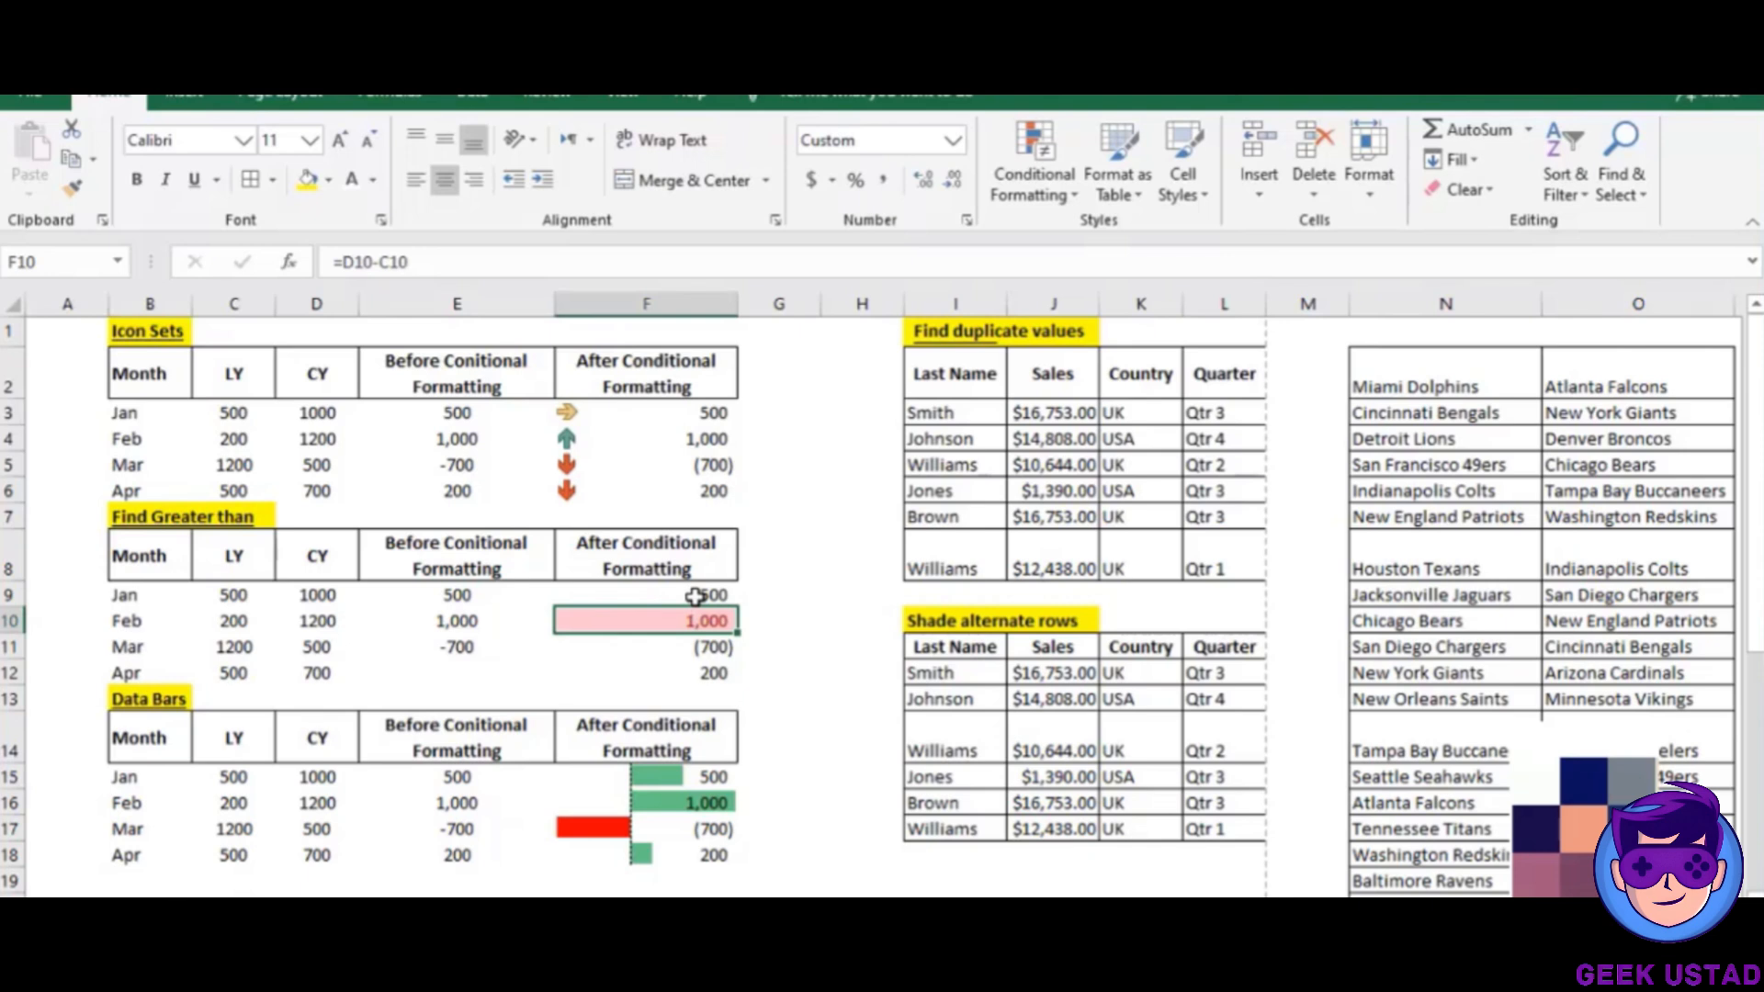
Select the After Conditional Formatting values F9:F12 in the Find Greater than table.
left_click(696, 596)
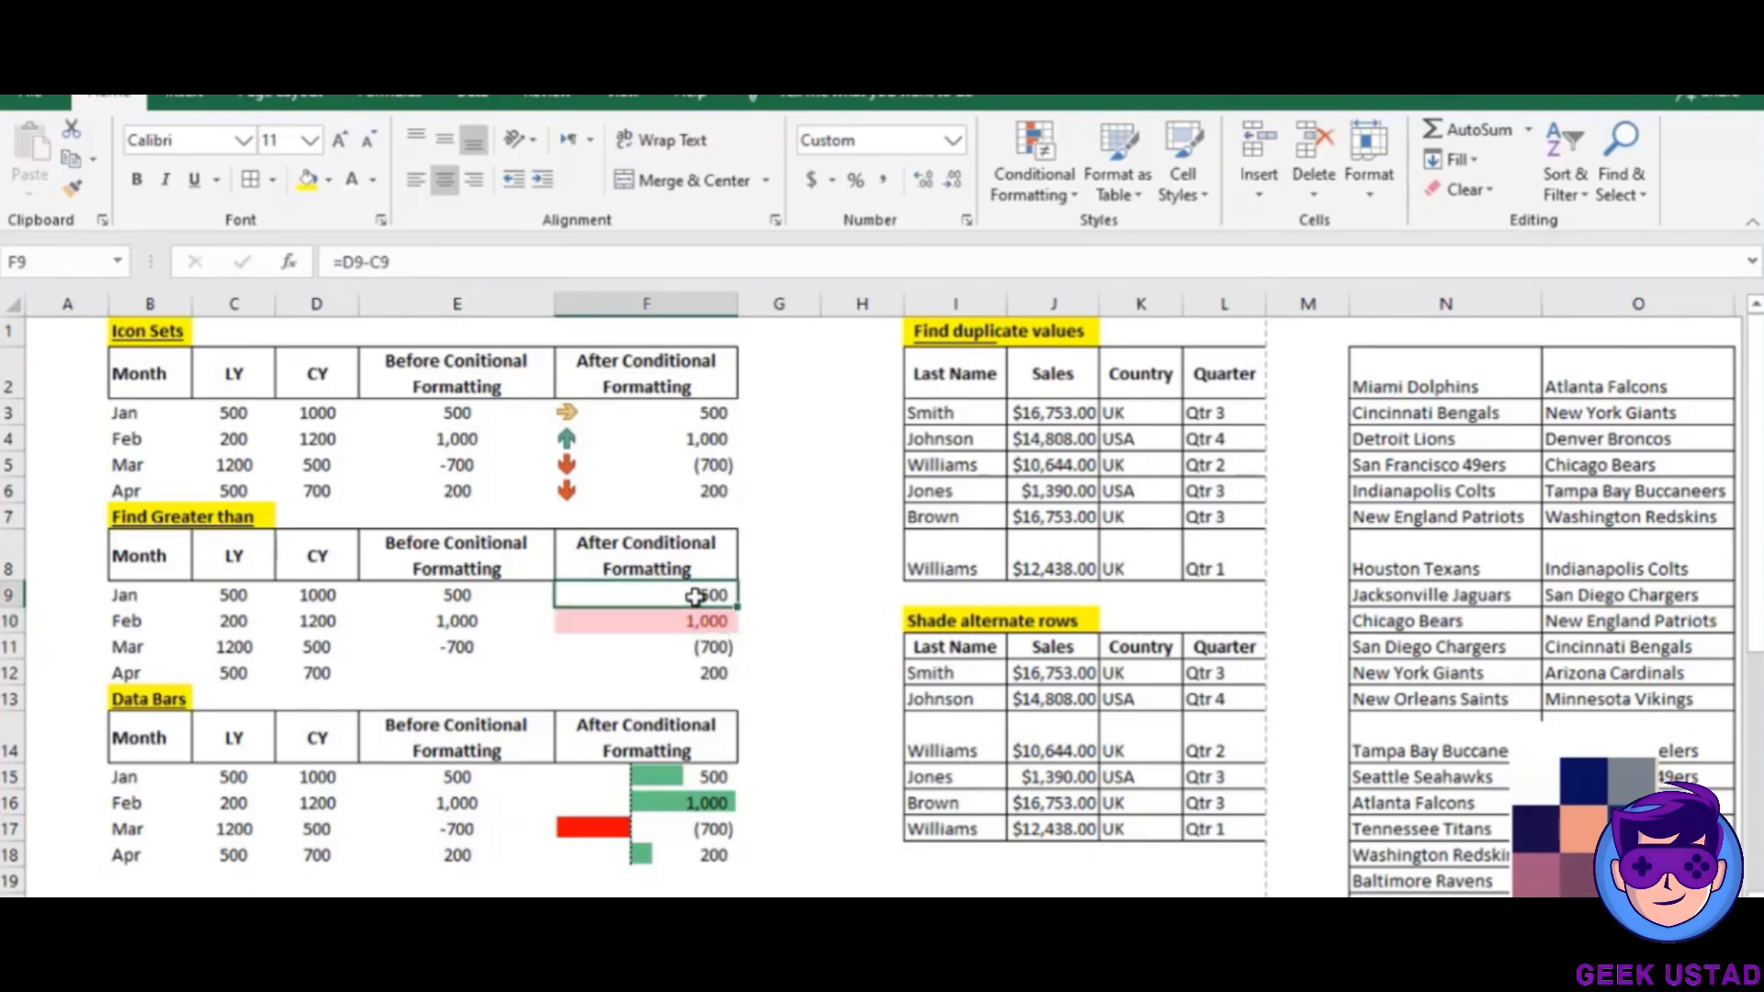
key("shift+Down")
key("shift+Down")
key("shift+Down")
key("shift+Down")
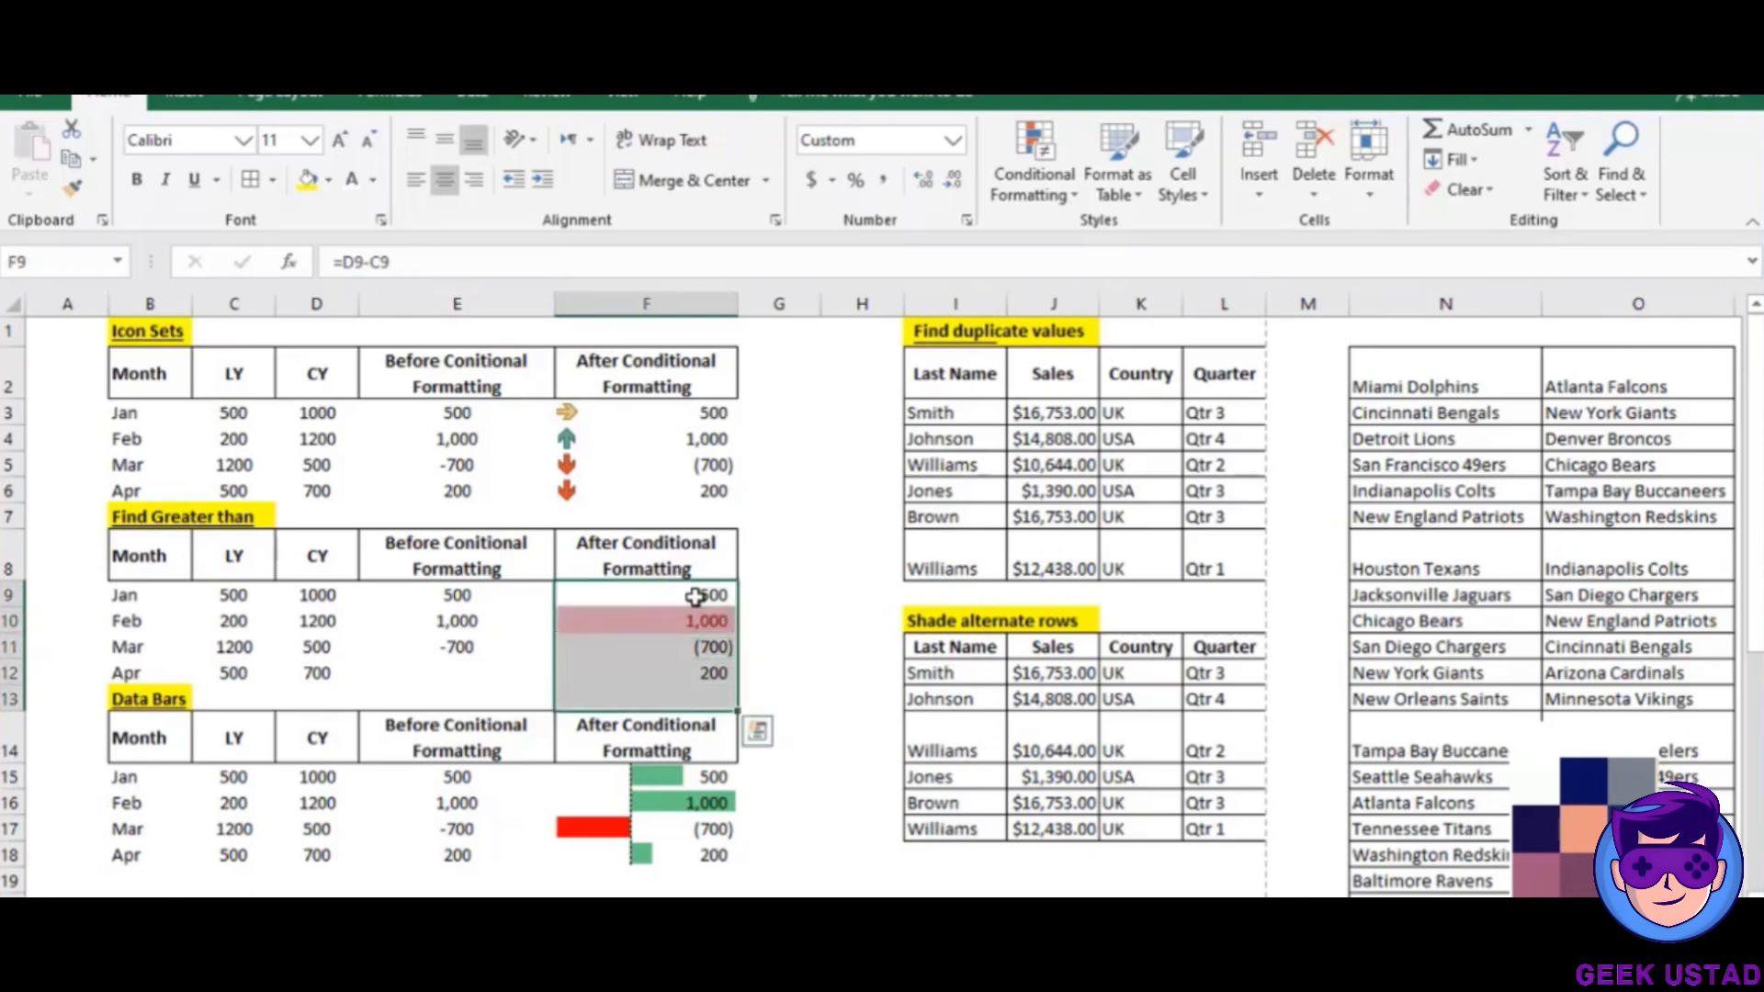
key("shift+Up")
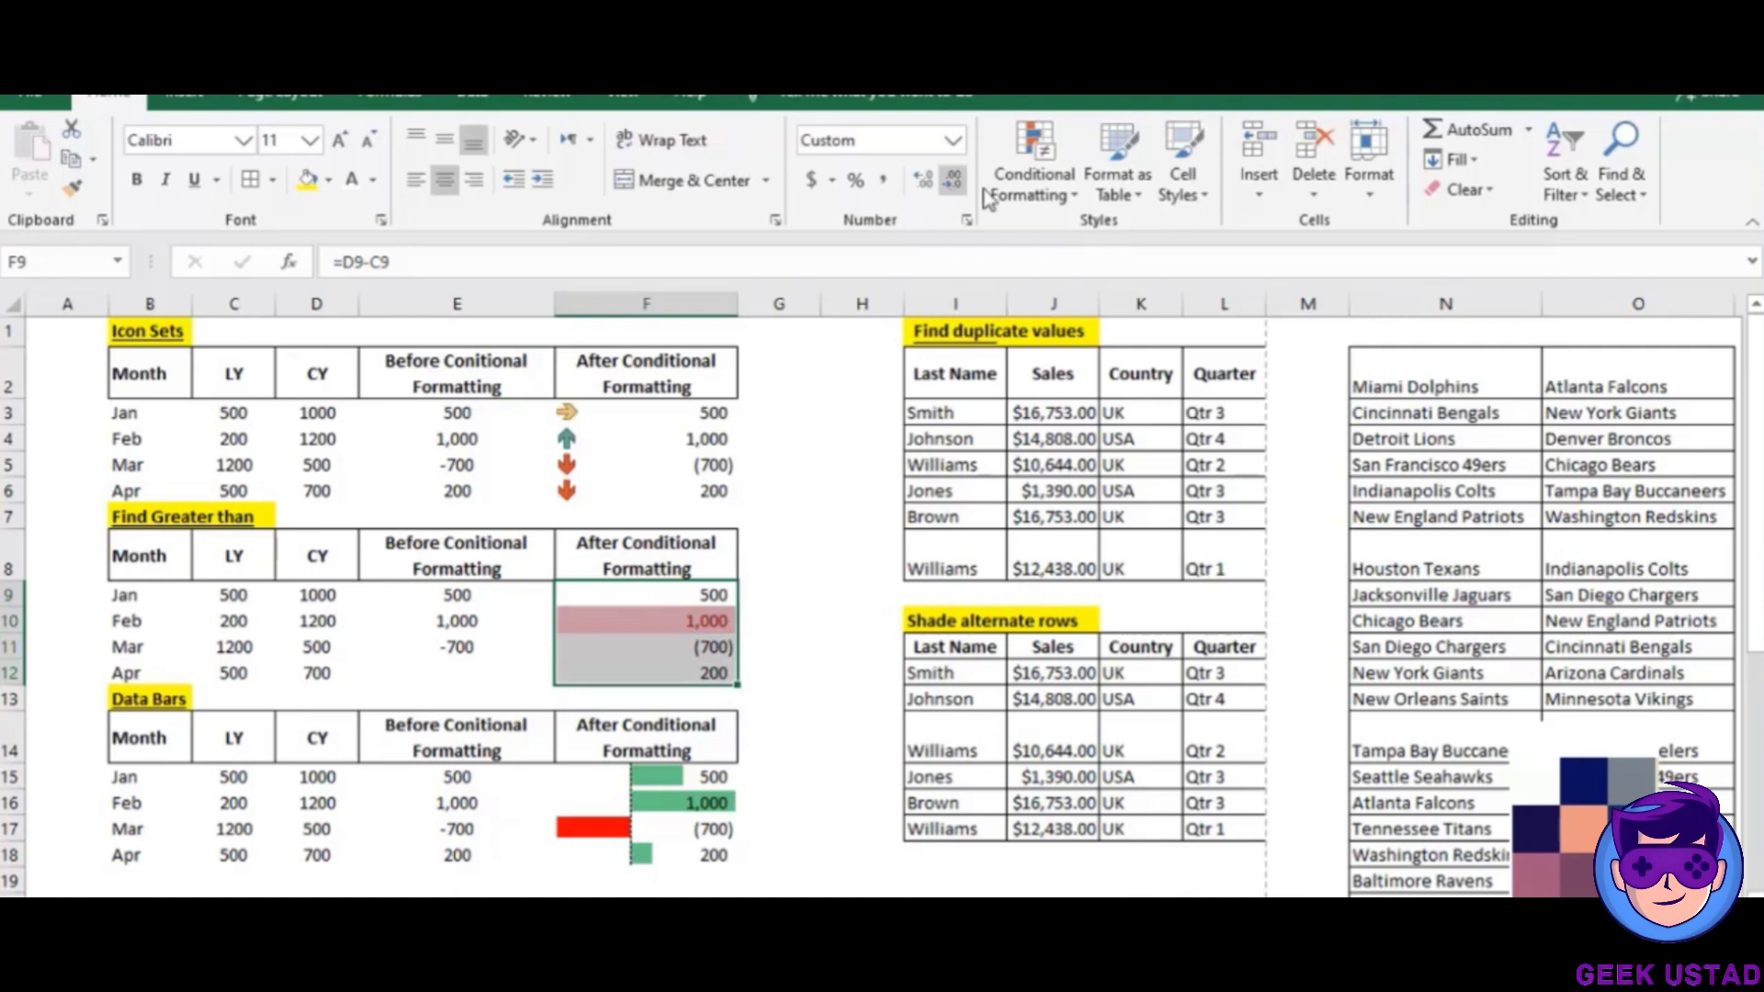
Inspect the formatting rule behind cell F10, check its available comparison operators, and leave it without saving changes.
left_click(631, 621)
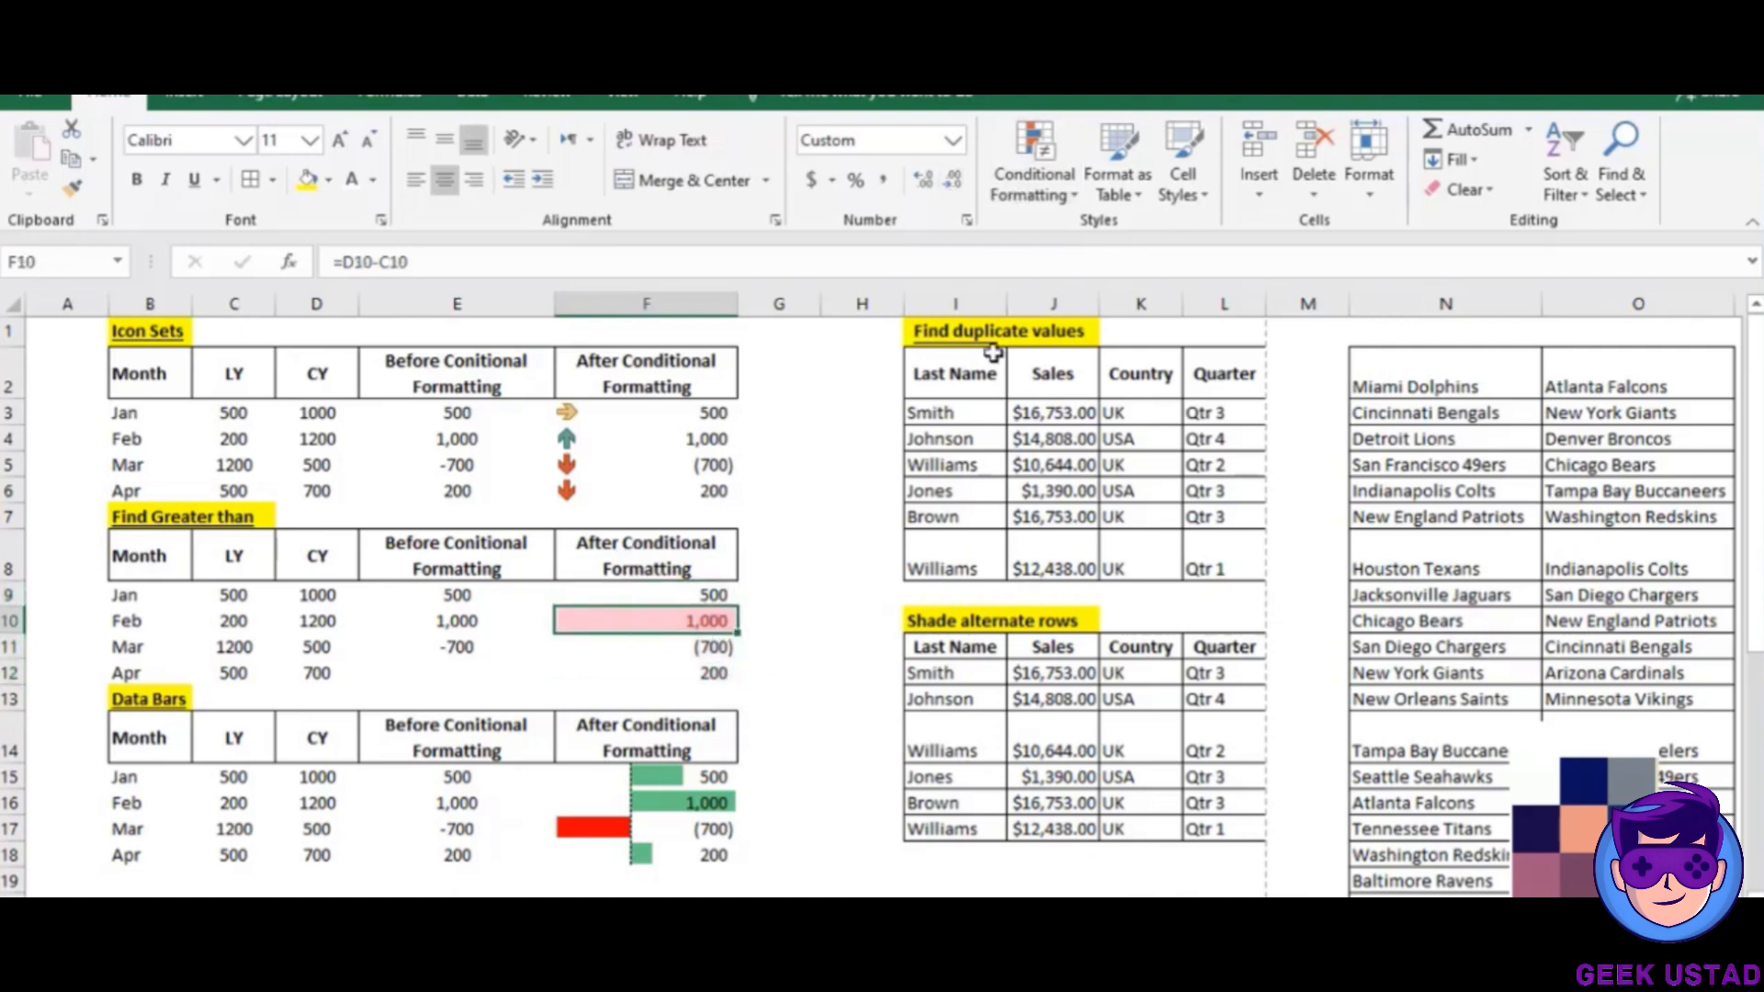
left_click(1036, 193)
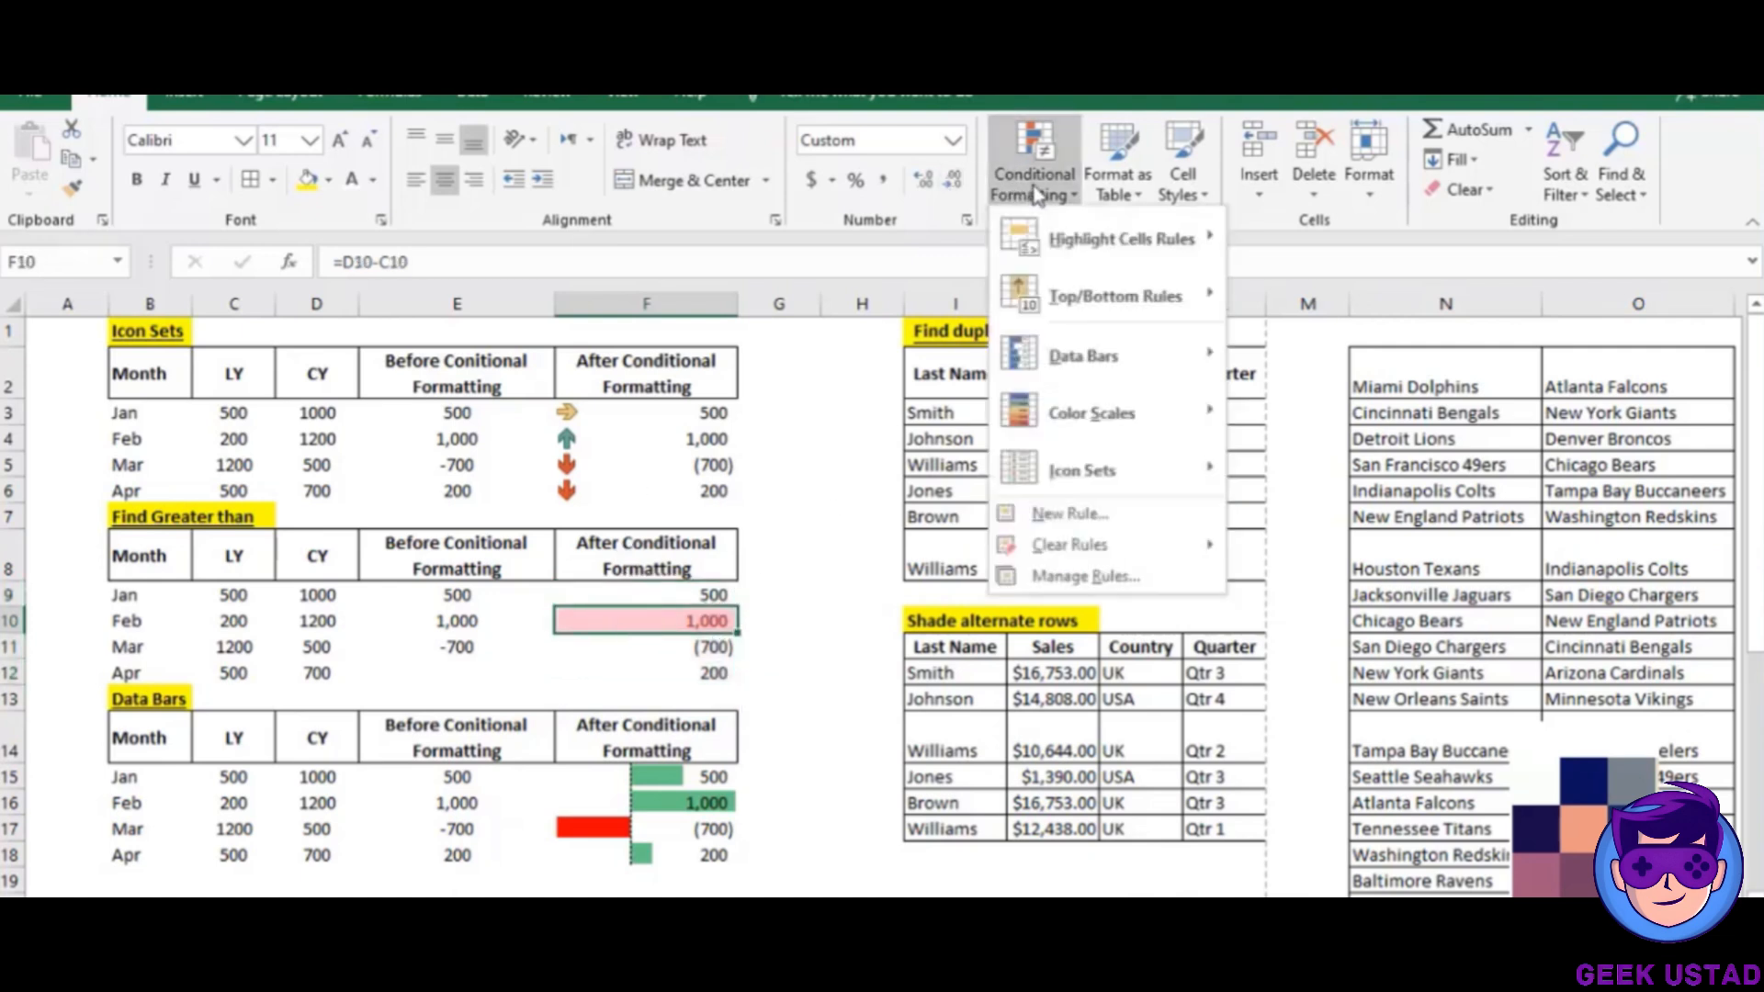
left_click(1127, 576)
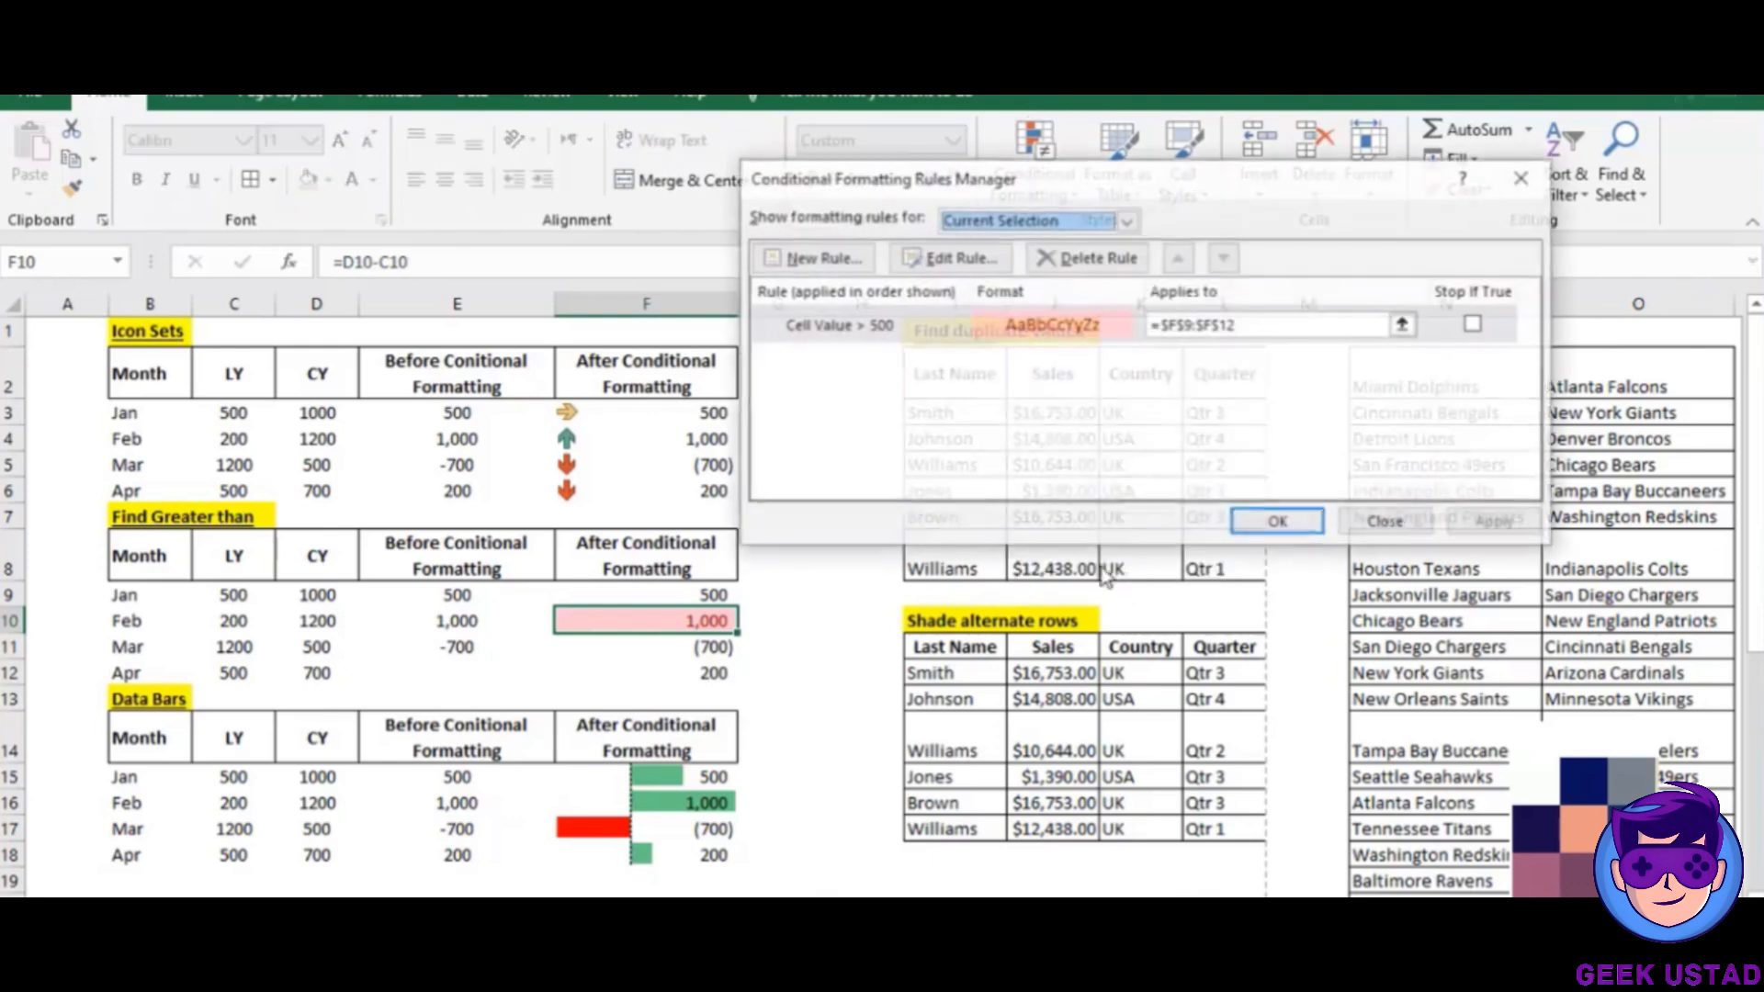
left_click(943, 260)
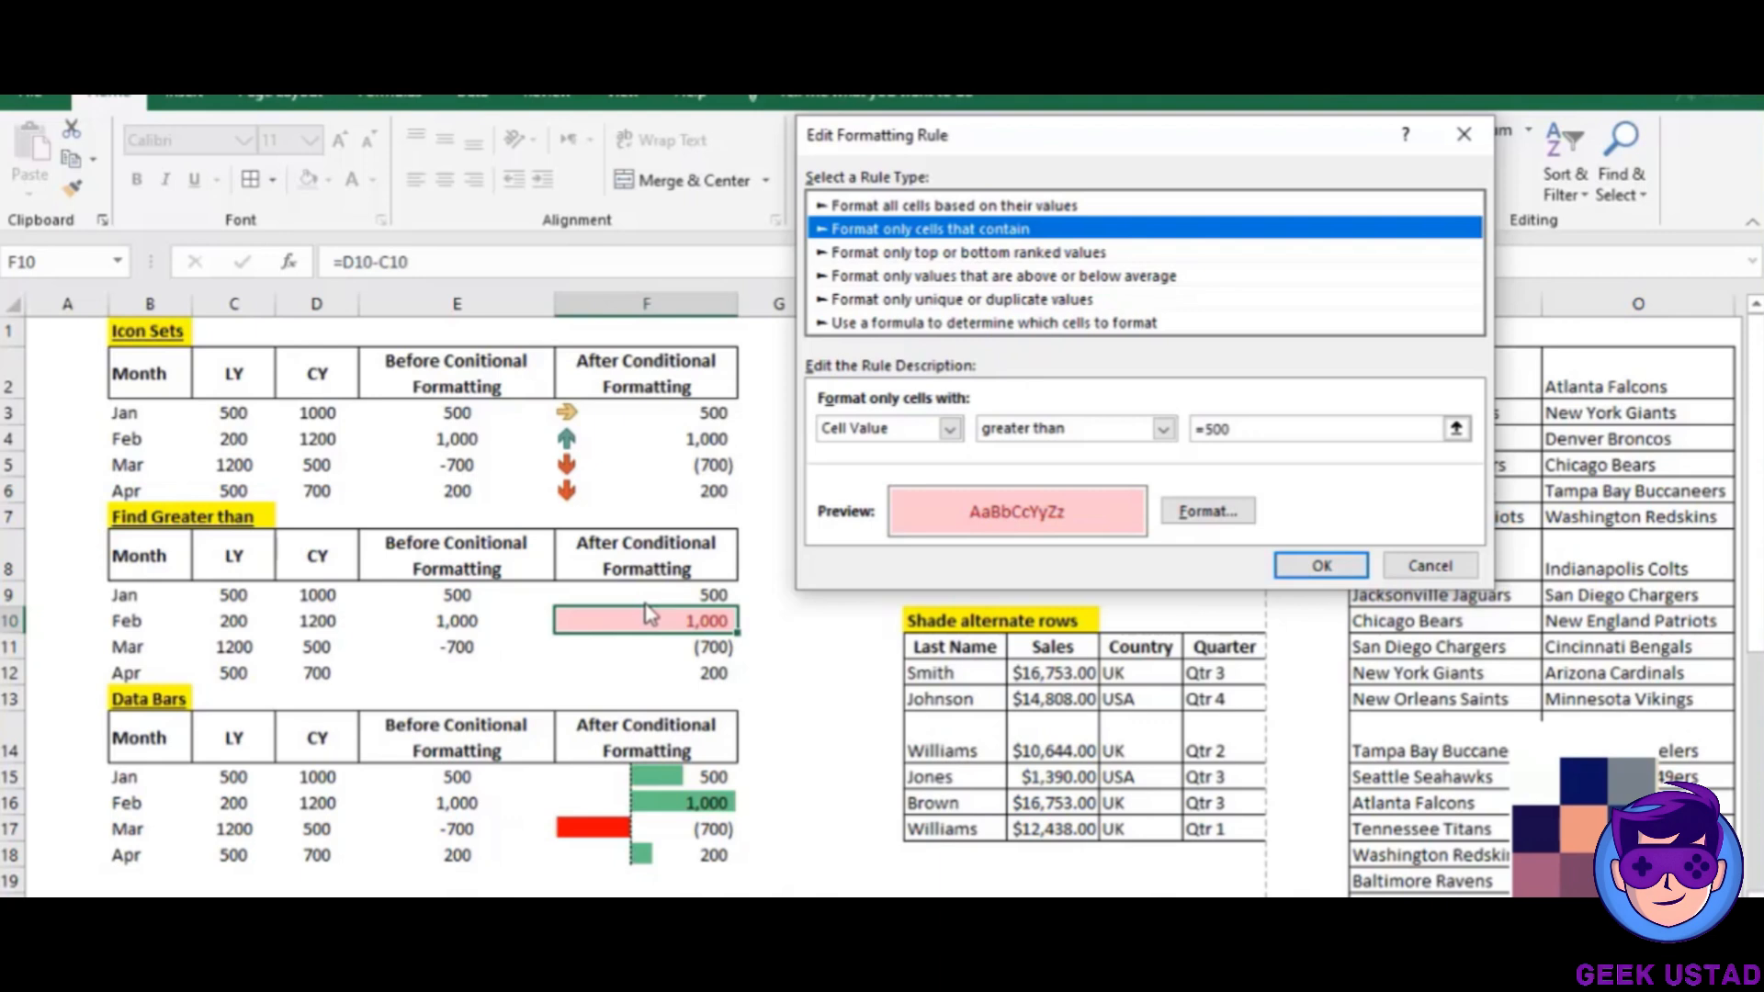
left_click(1164, 429)
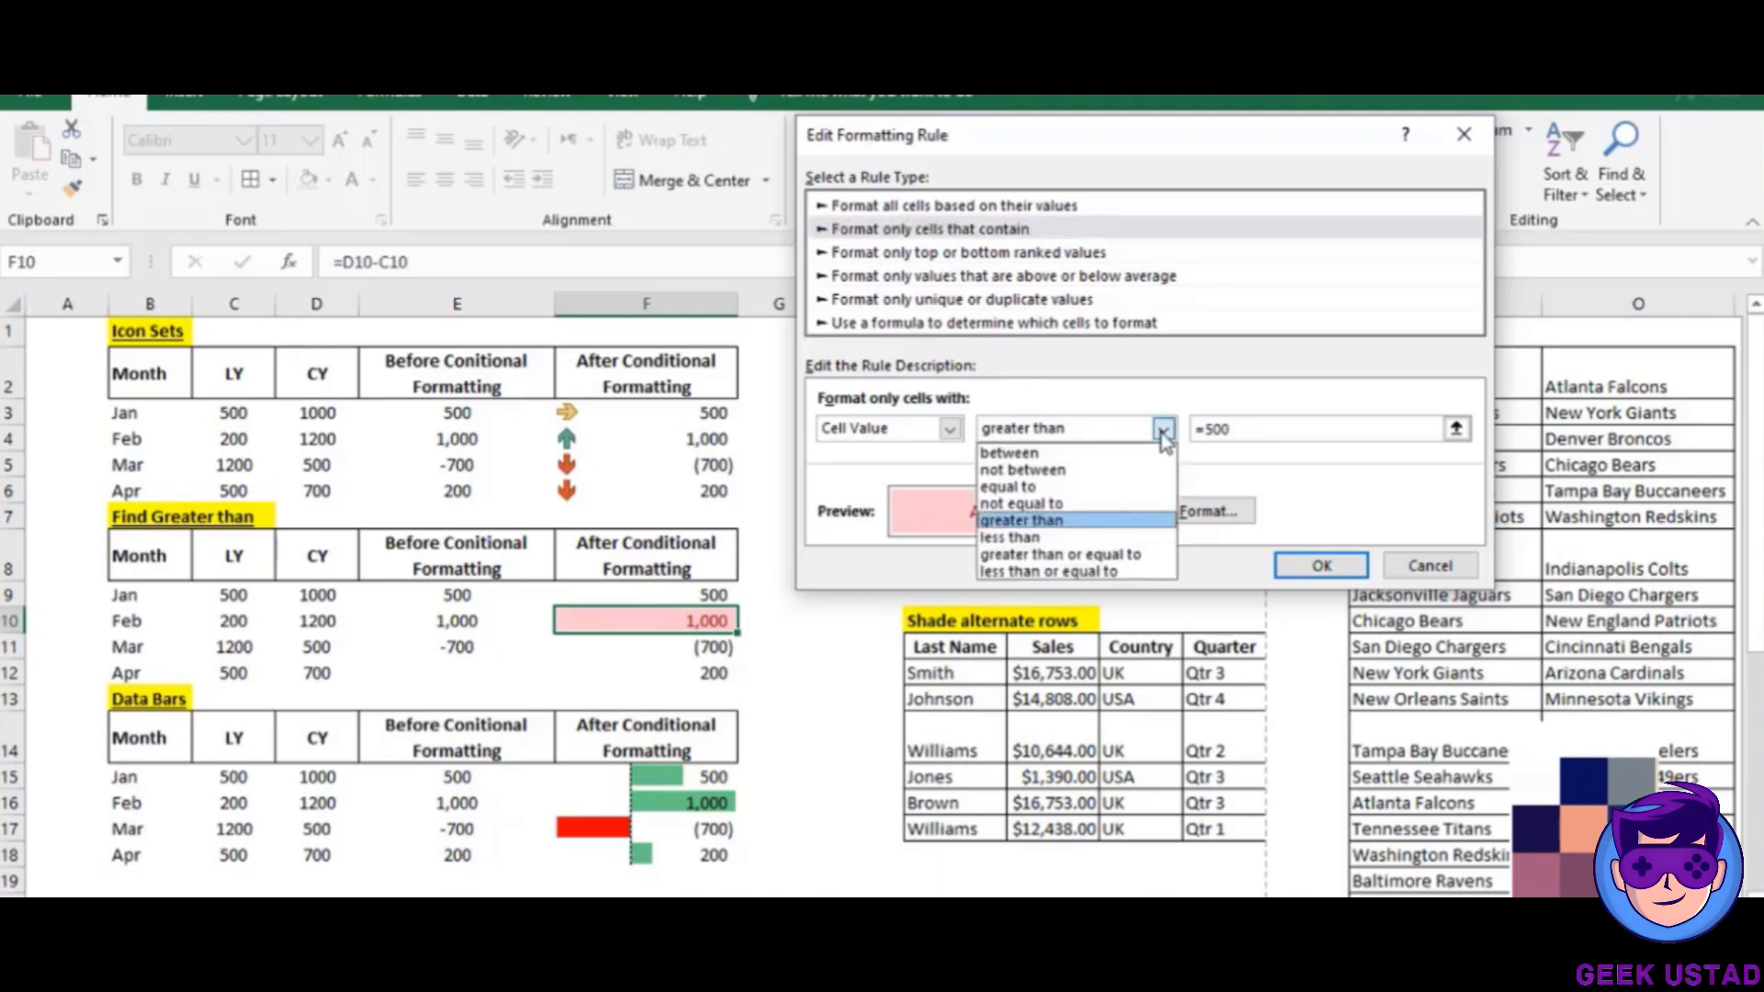
left_click(1277, 429)
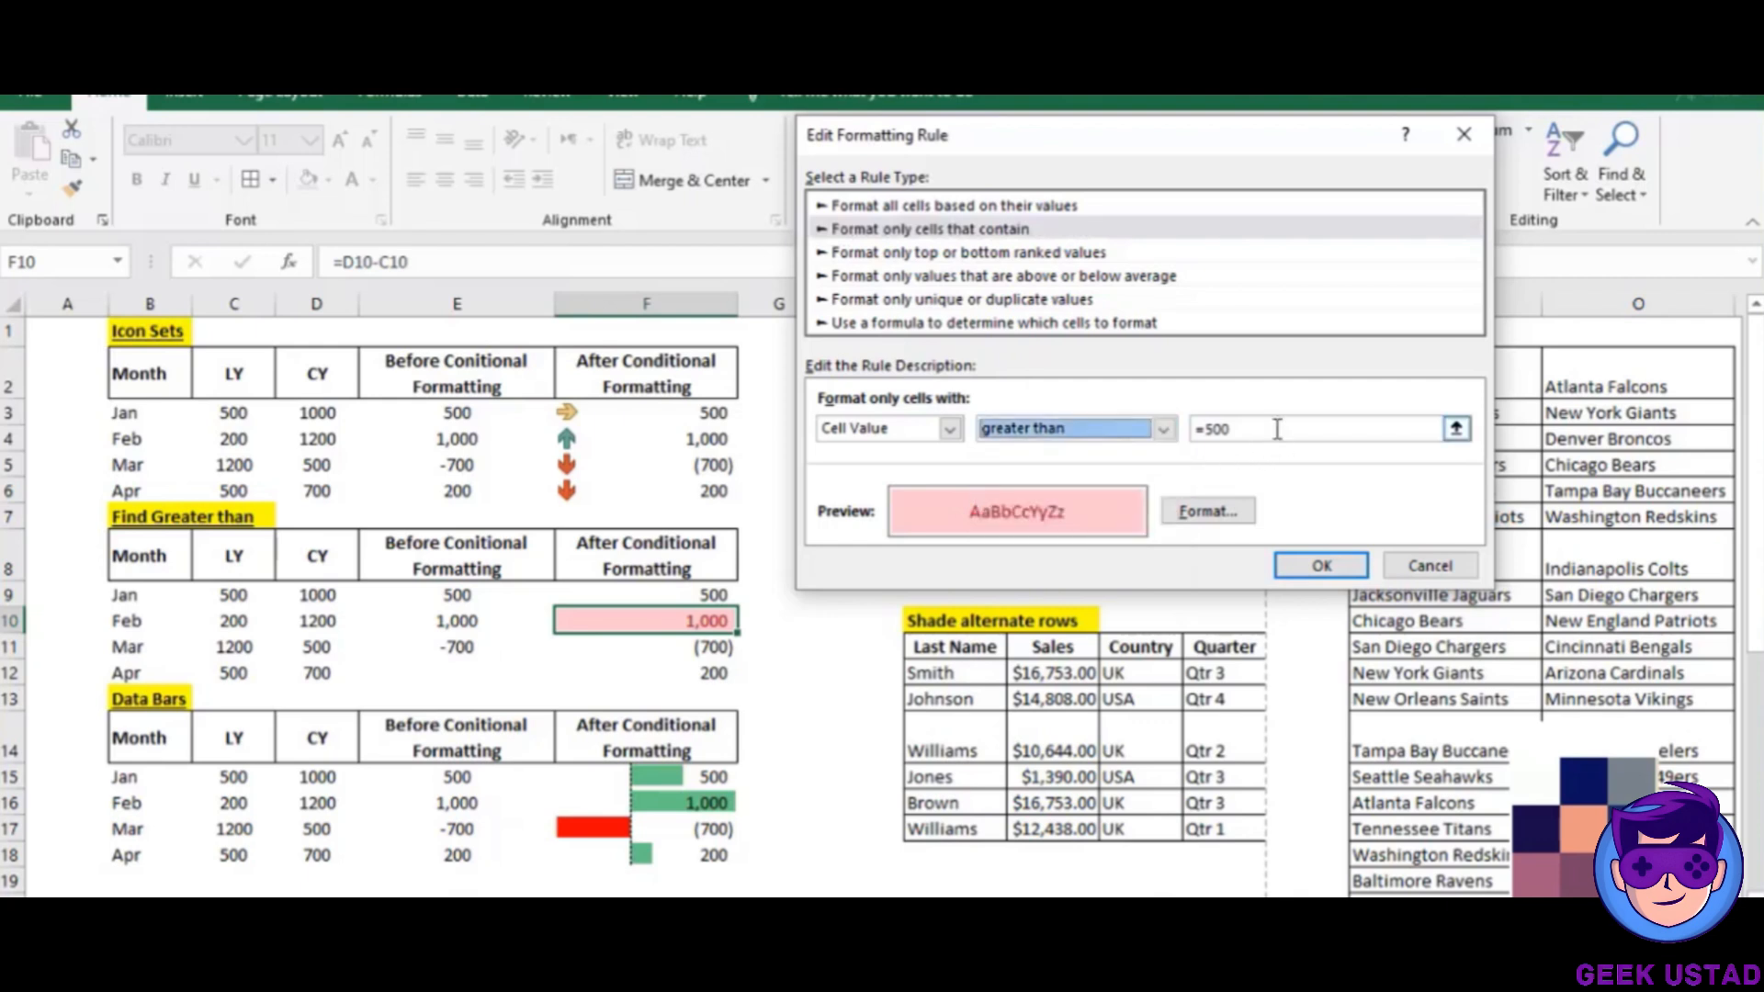
left_click(1164, 429)
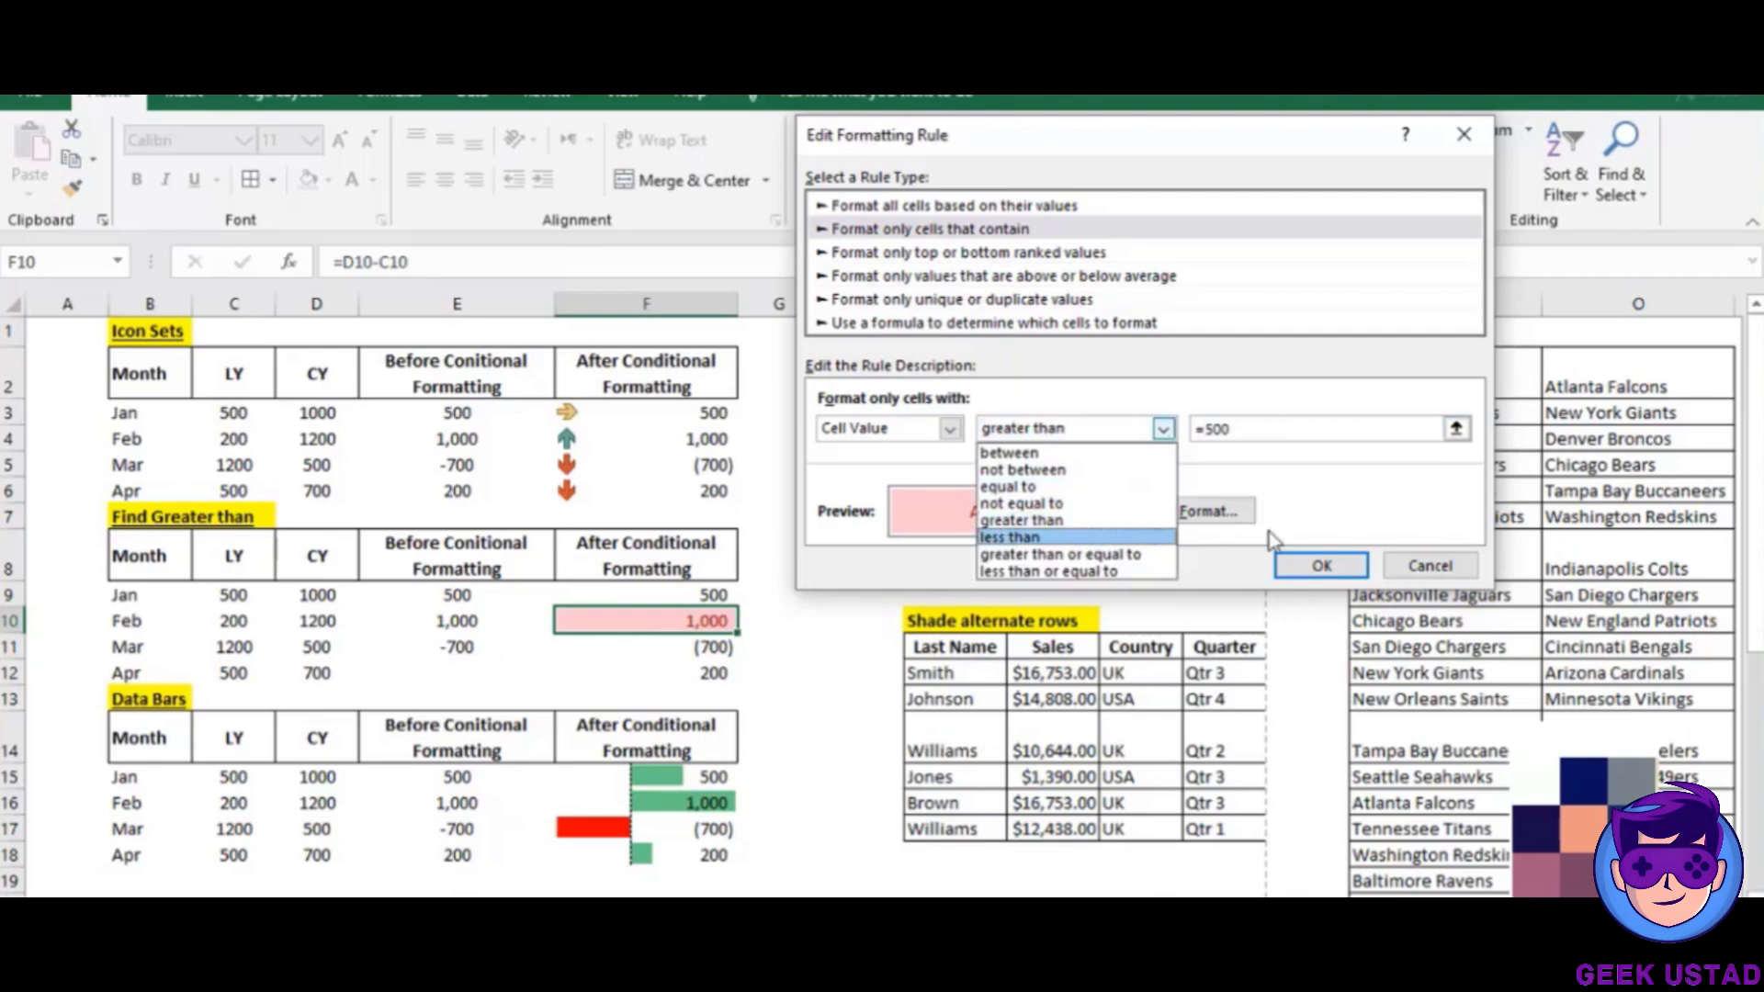
left_click(1427, 581)
left_click(1427, 568)
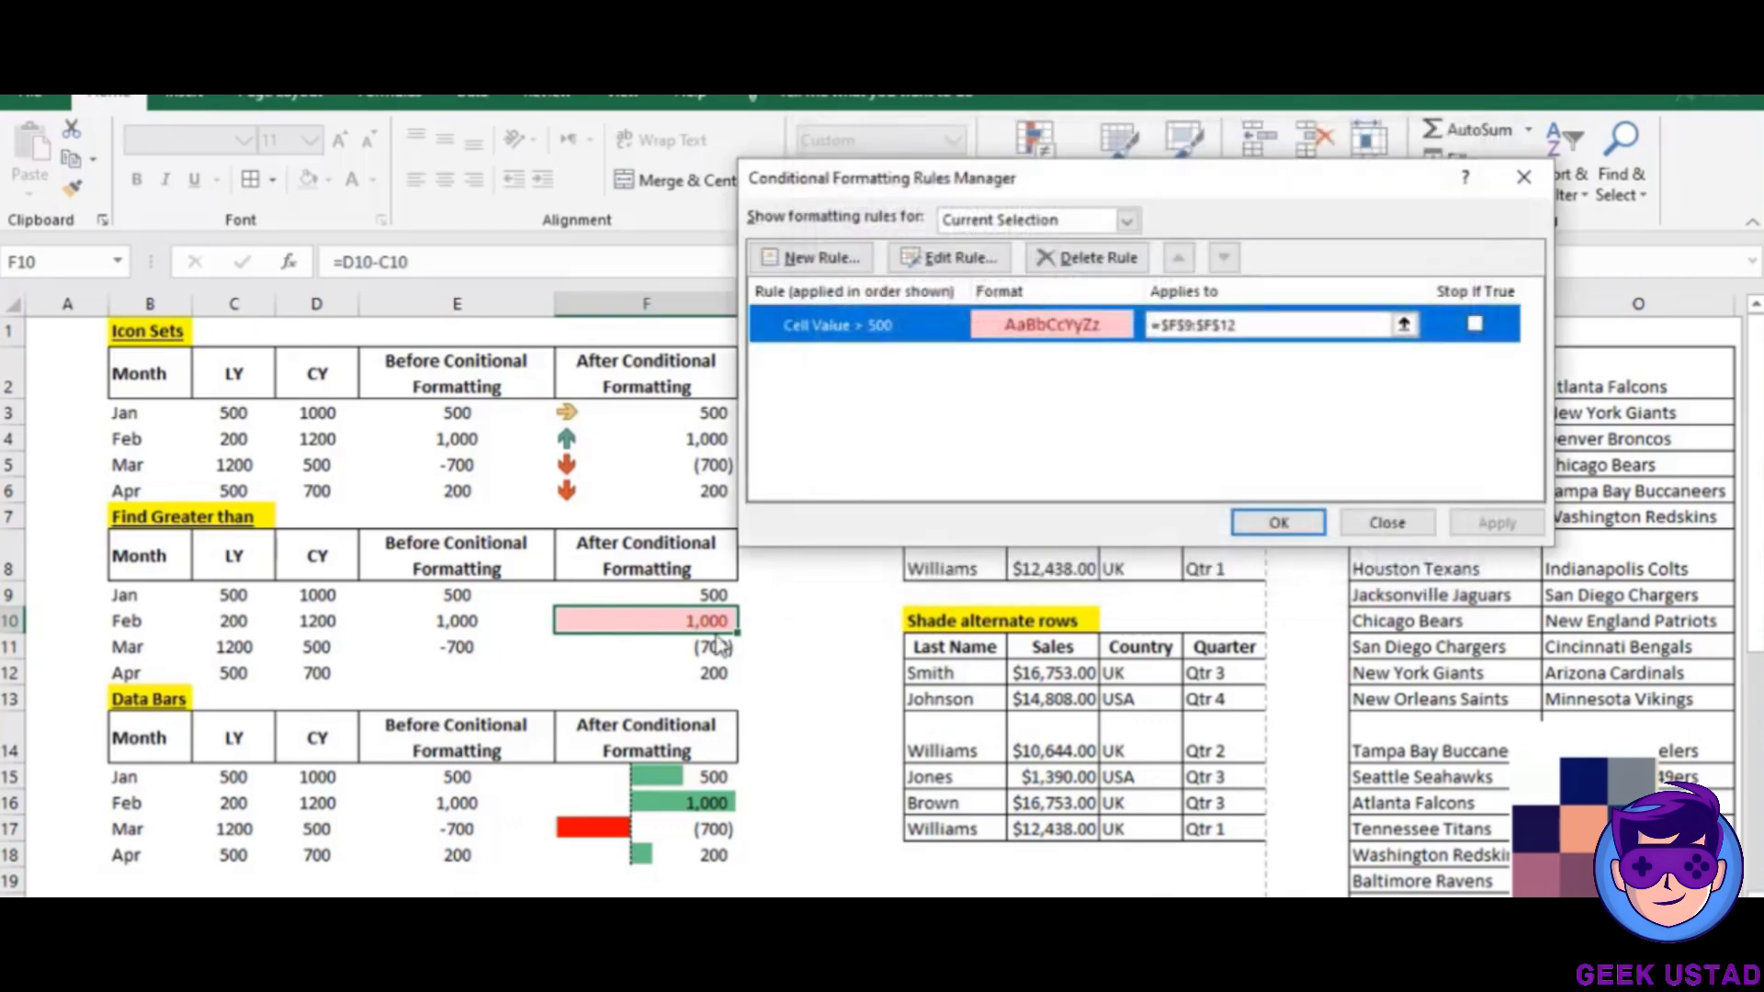
left_click(1388, 522)
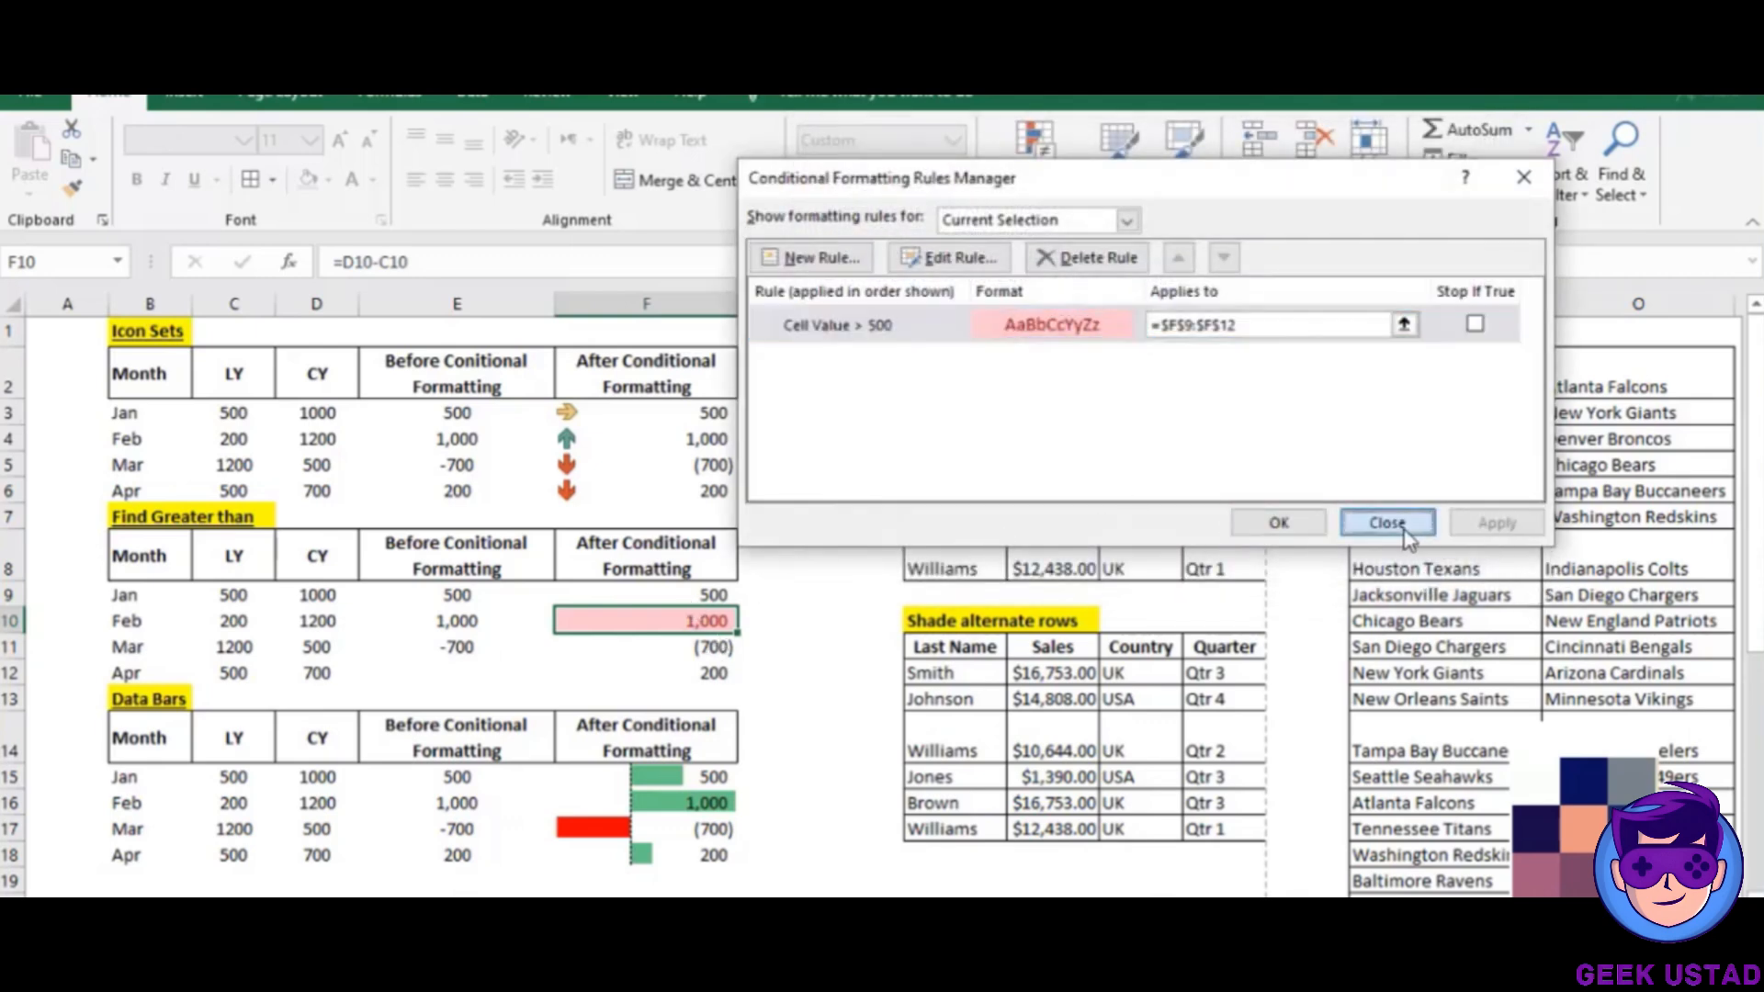
Edit the existing highlight rule on F9:F12 so it formats cell values less than 0.
left_click_drag(690, 595, 691, 674)
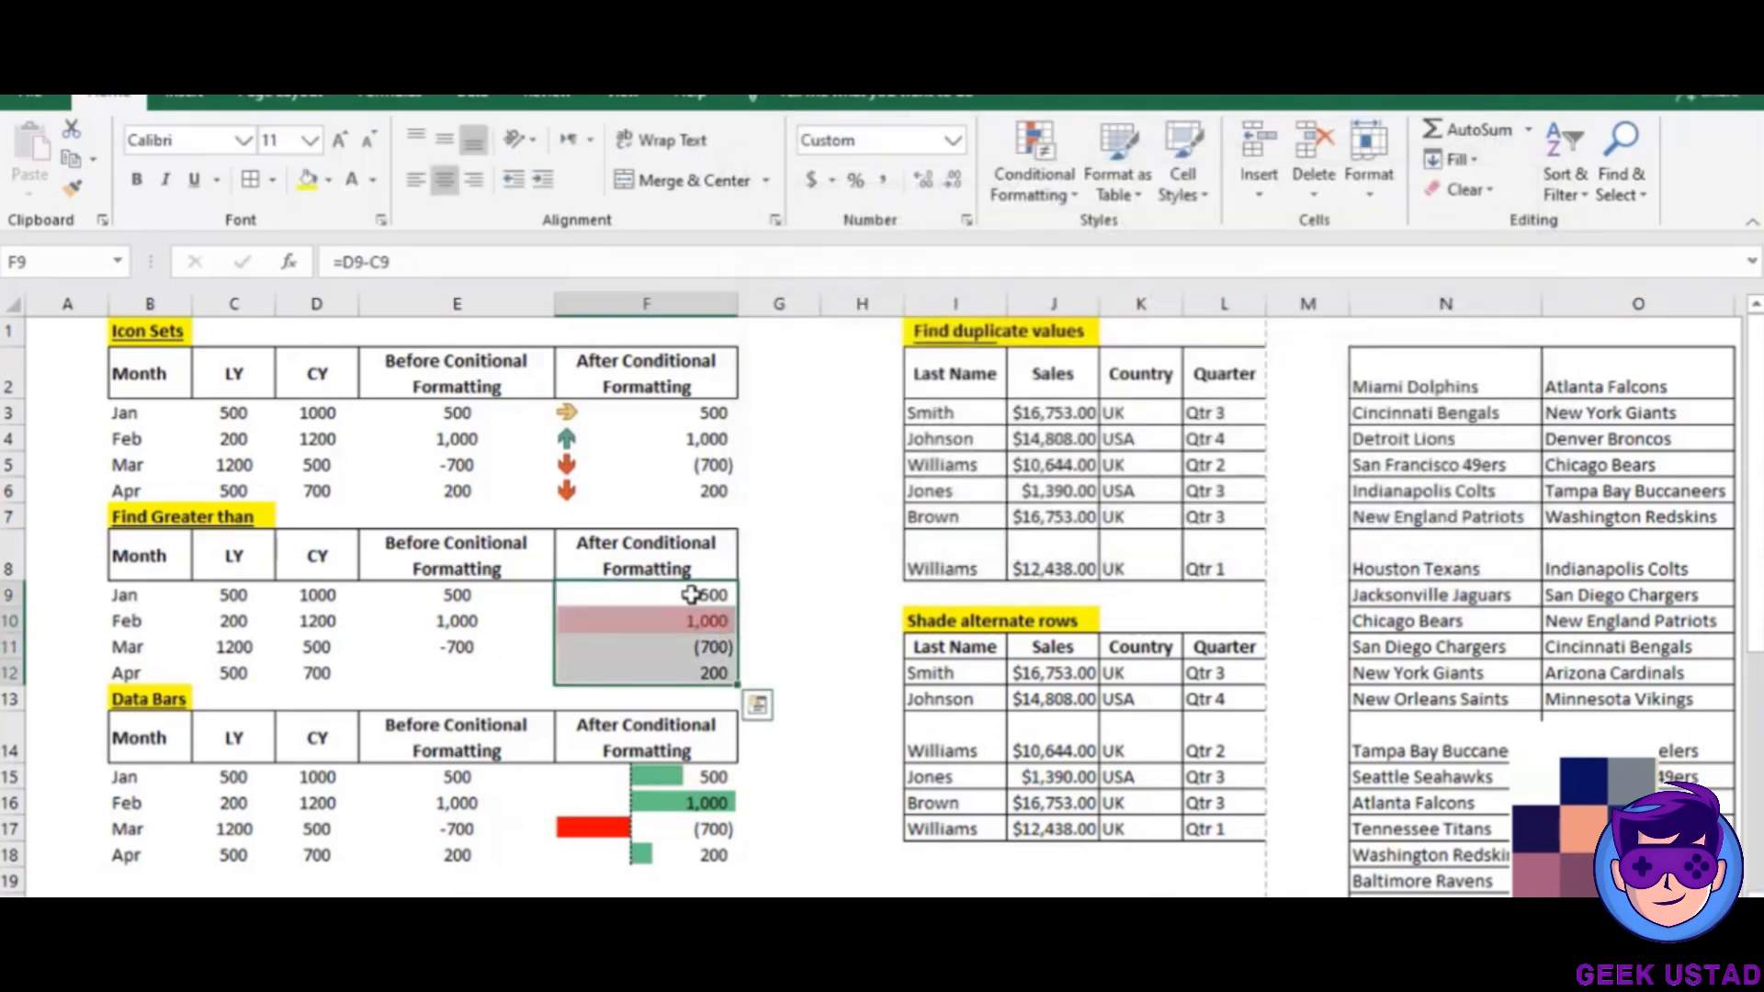
left_click(1025, 179)
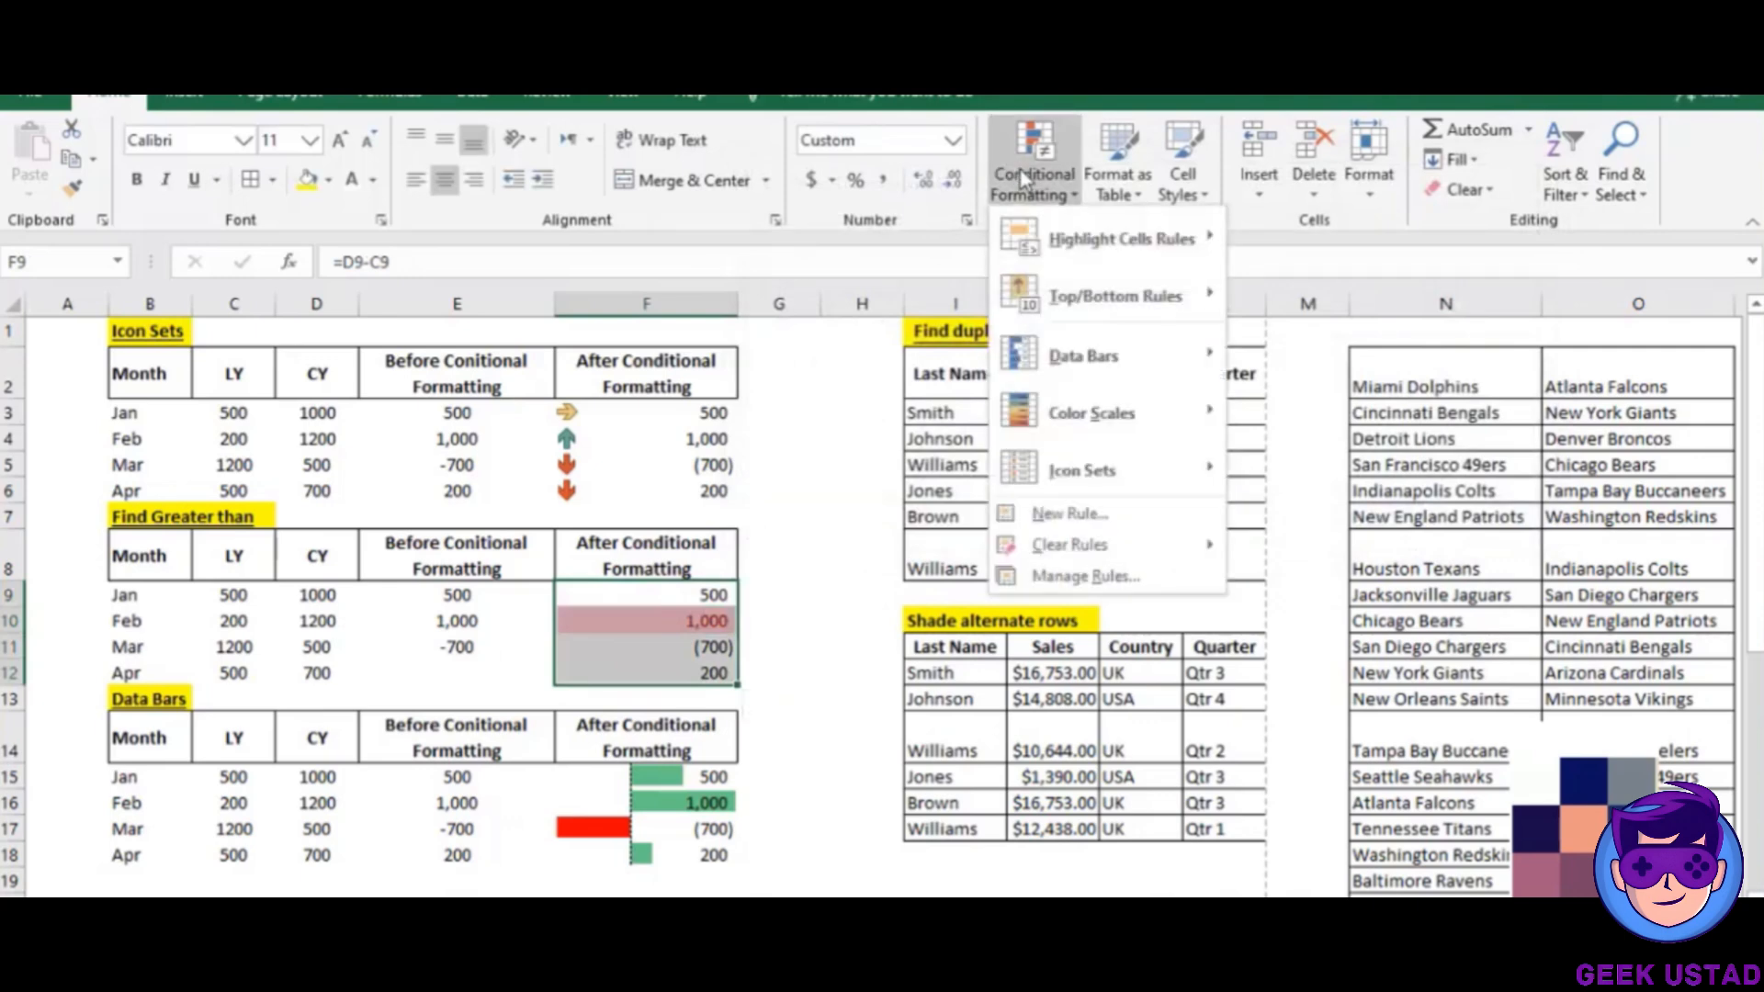
left_click(1107, 576)
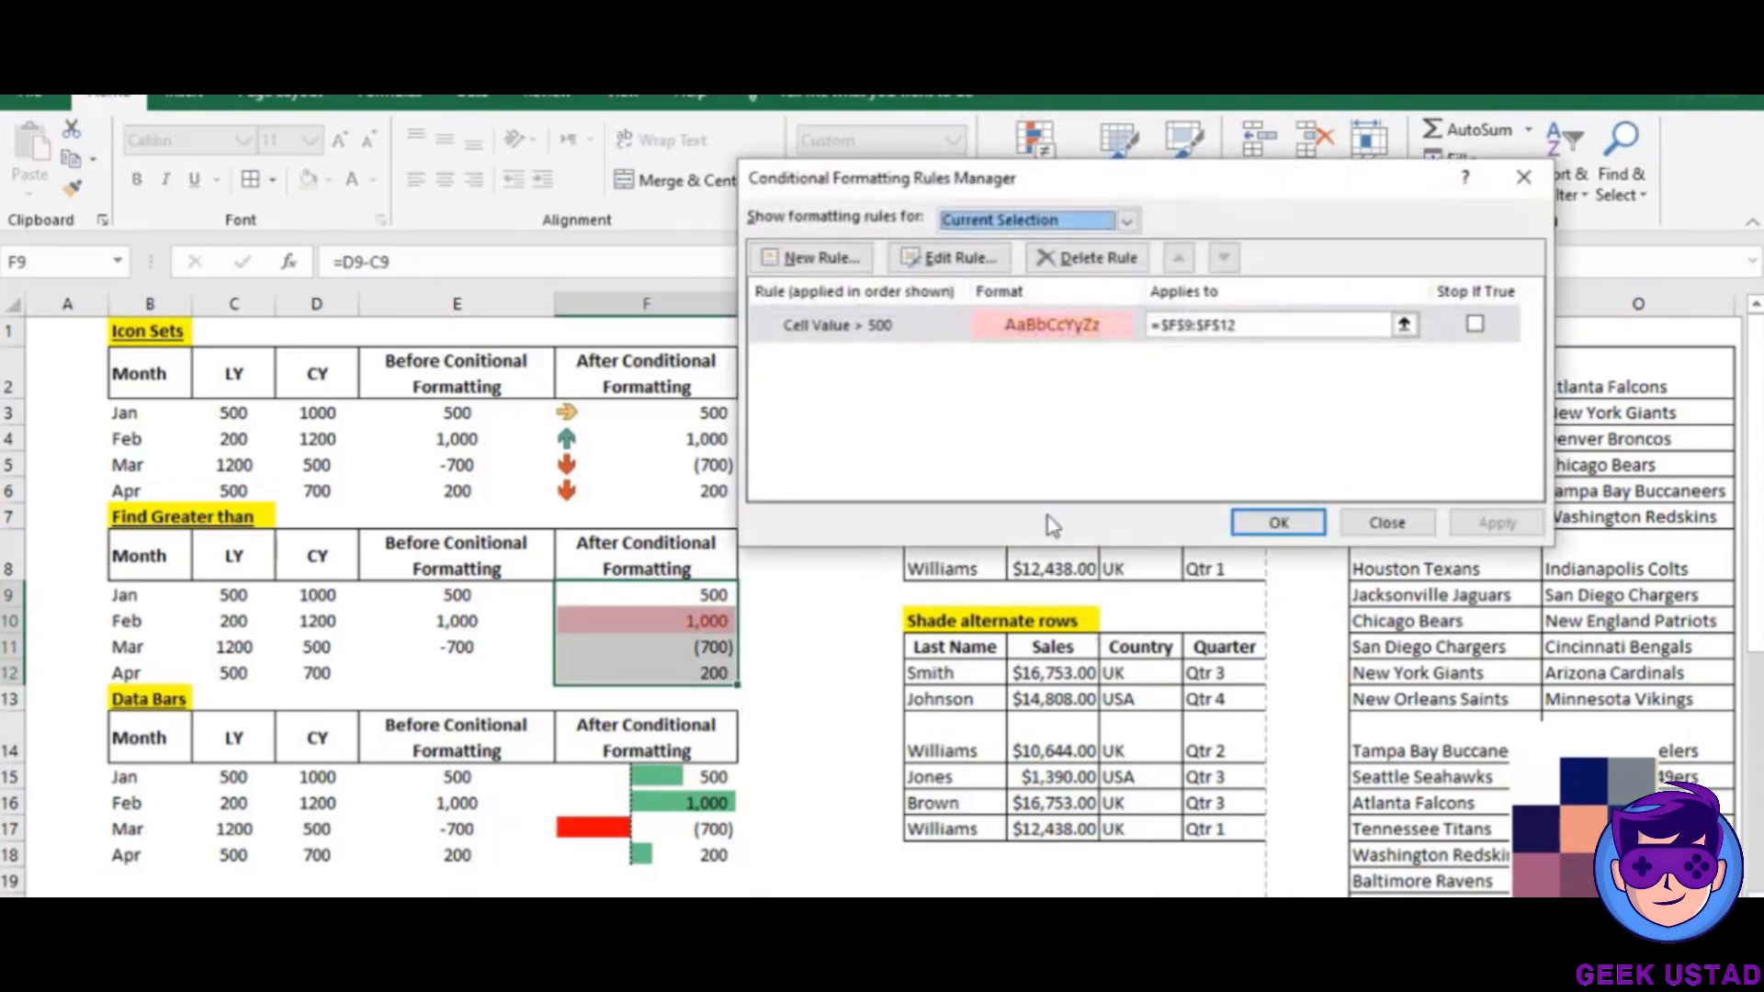
left_click(950, 258)
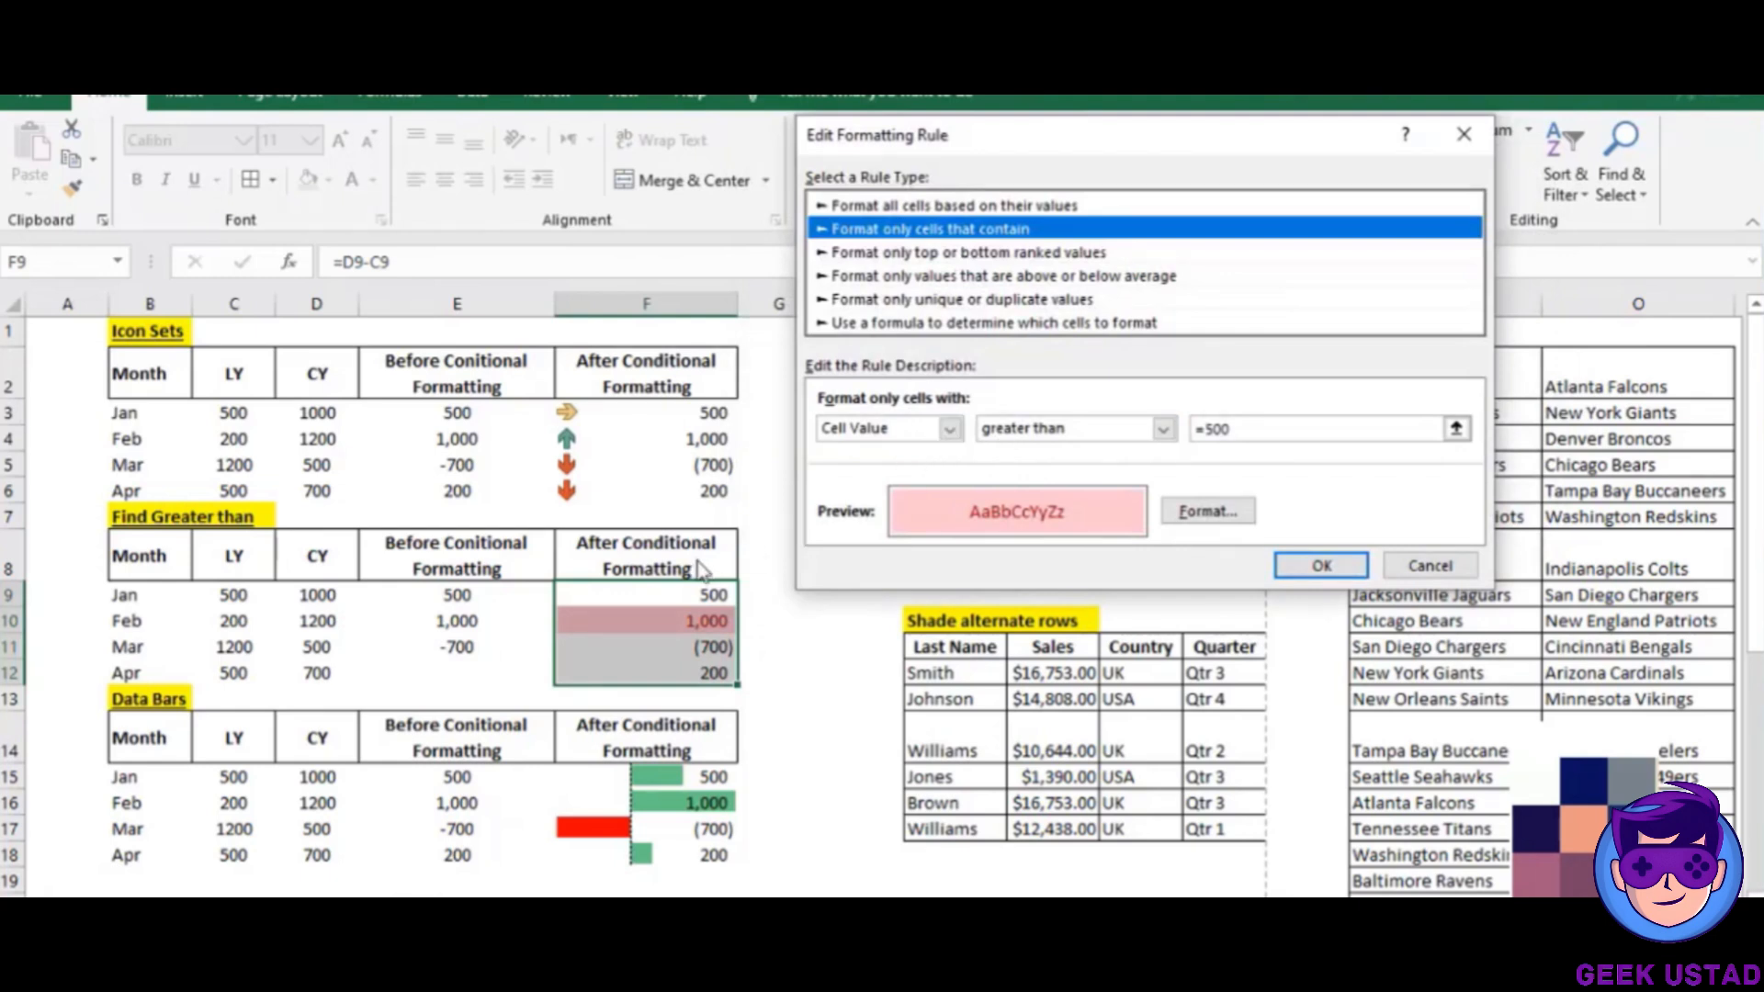
left_click(1163, 428)
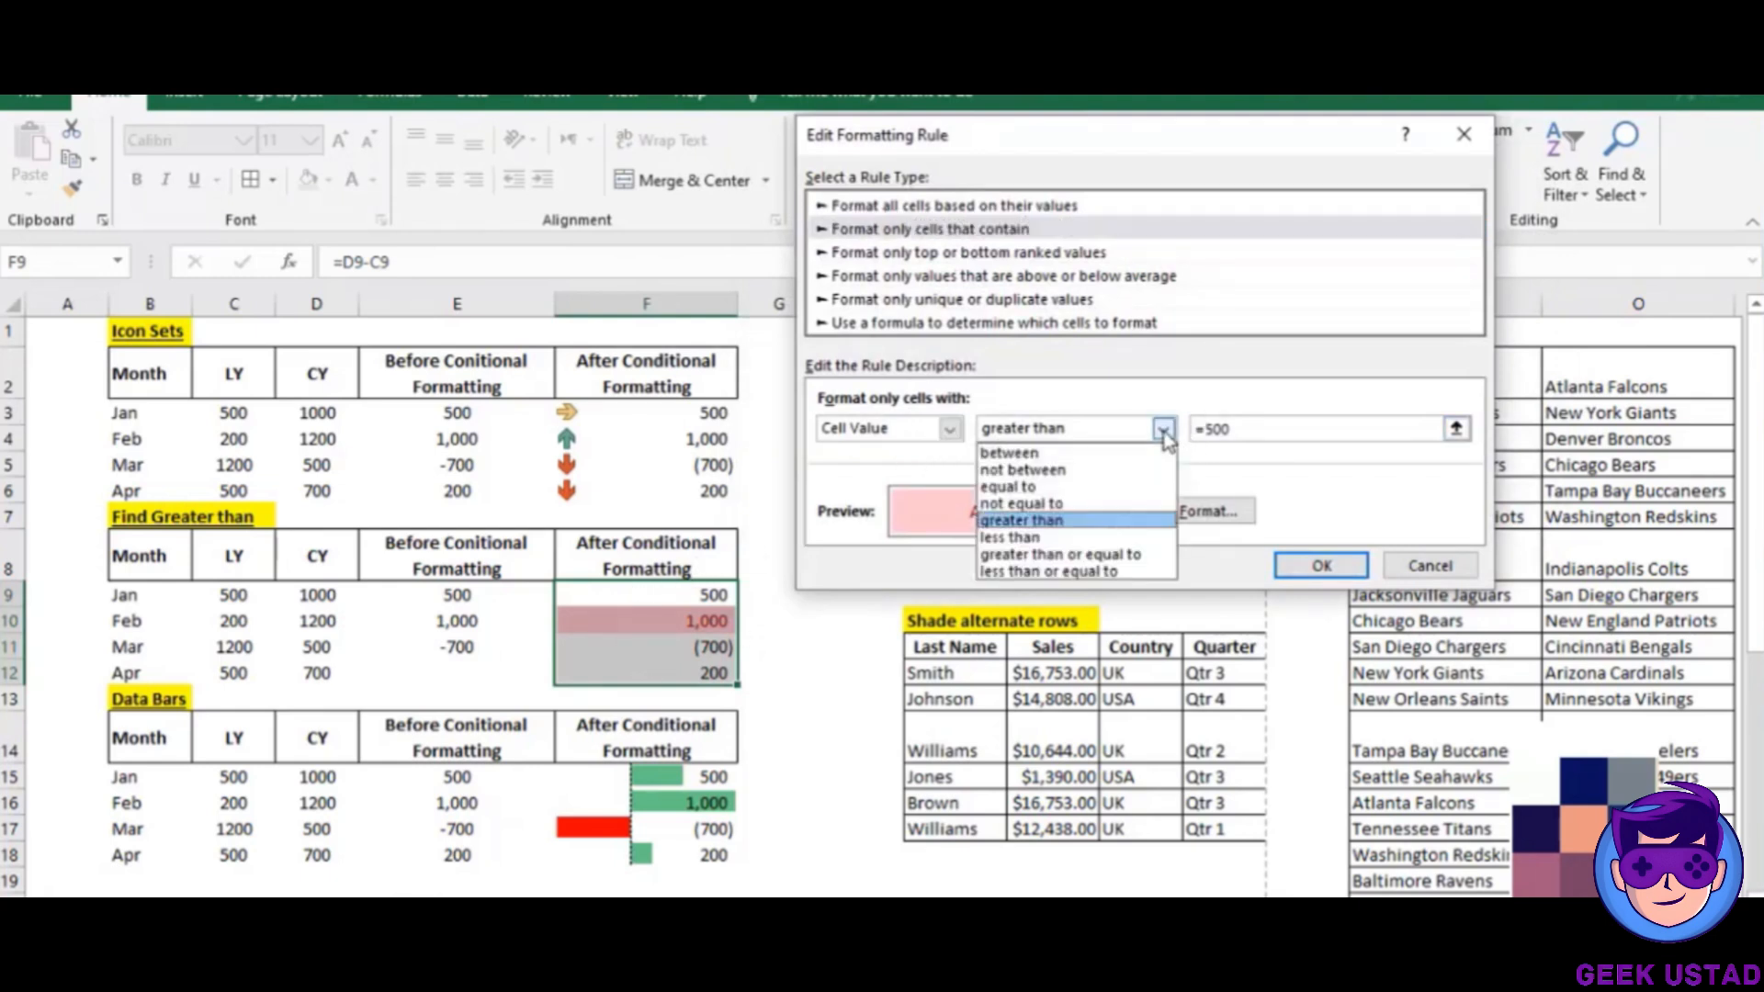
left_click(1050, 538)
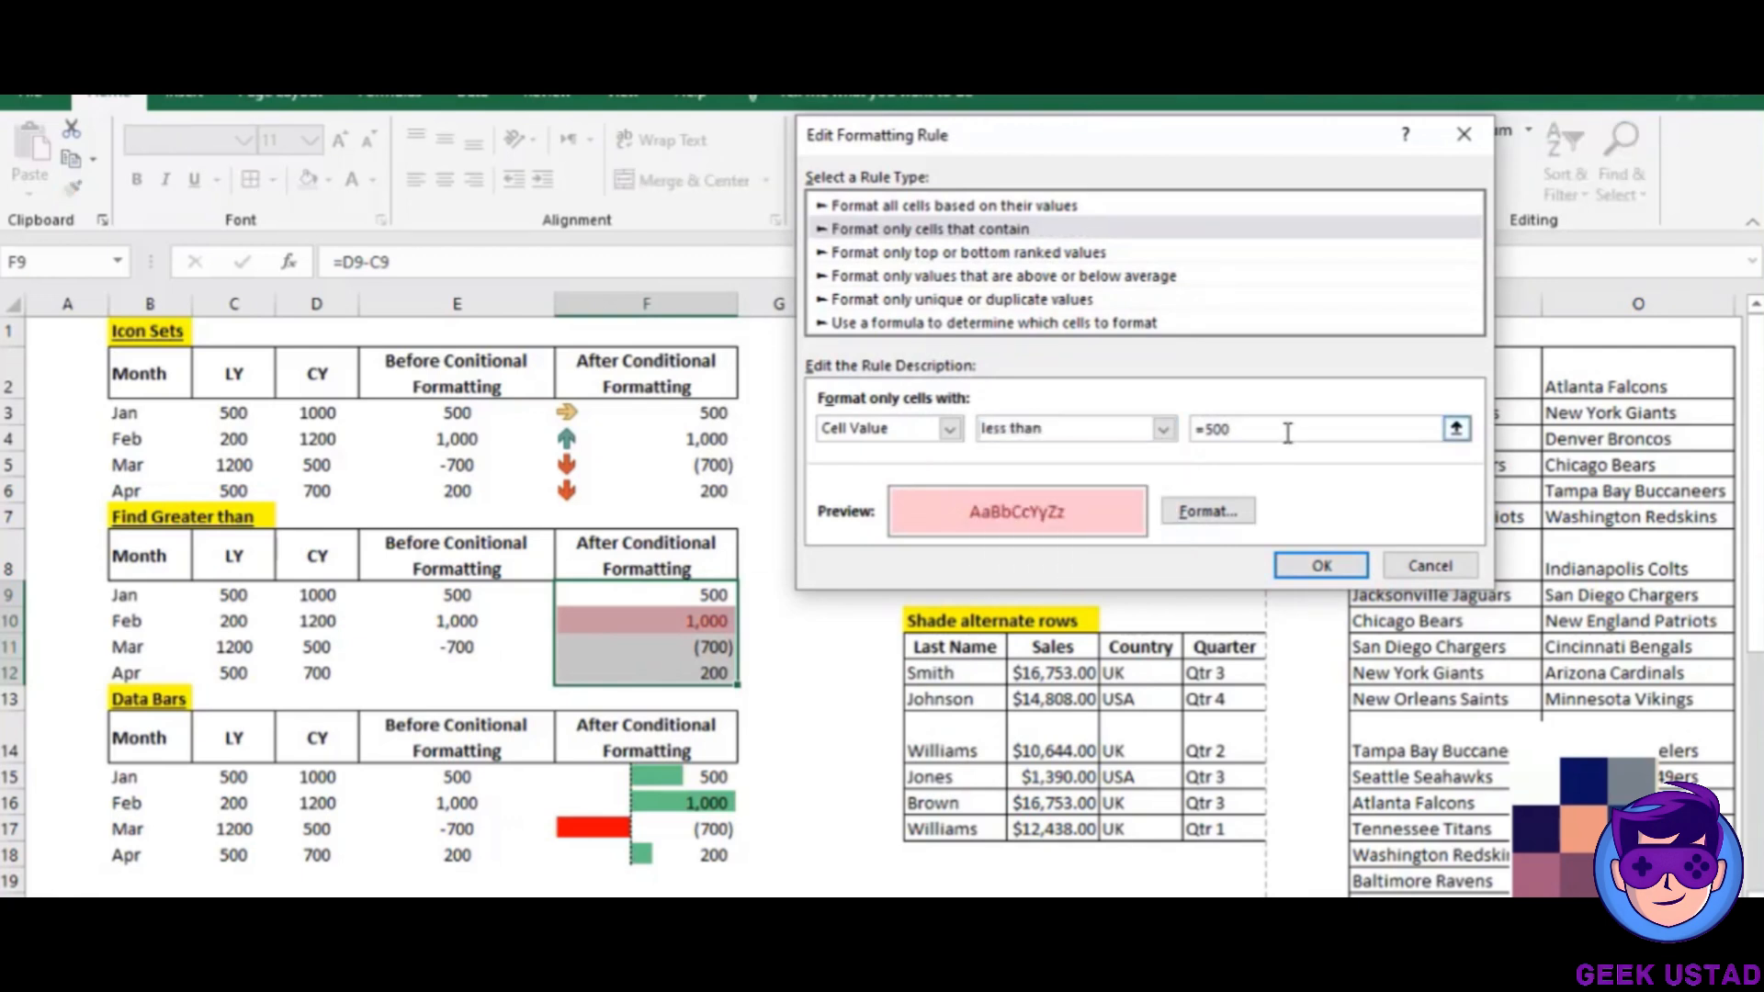
key("BackSpace")
key("BackSpace")
key("BackSpace")
key("BackSpace")
type("0")
Set the less-than-0 rule's background fill to standard red and apply it to F9:F12.
left_click(1205, 514)
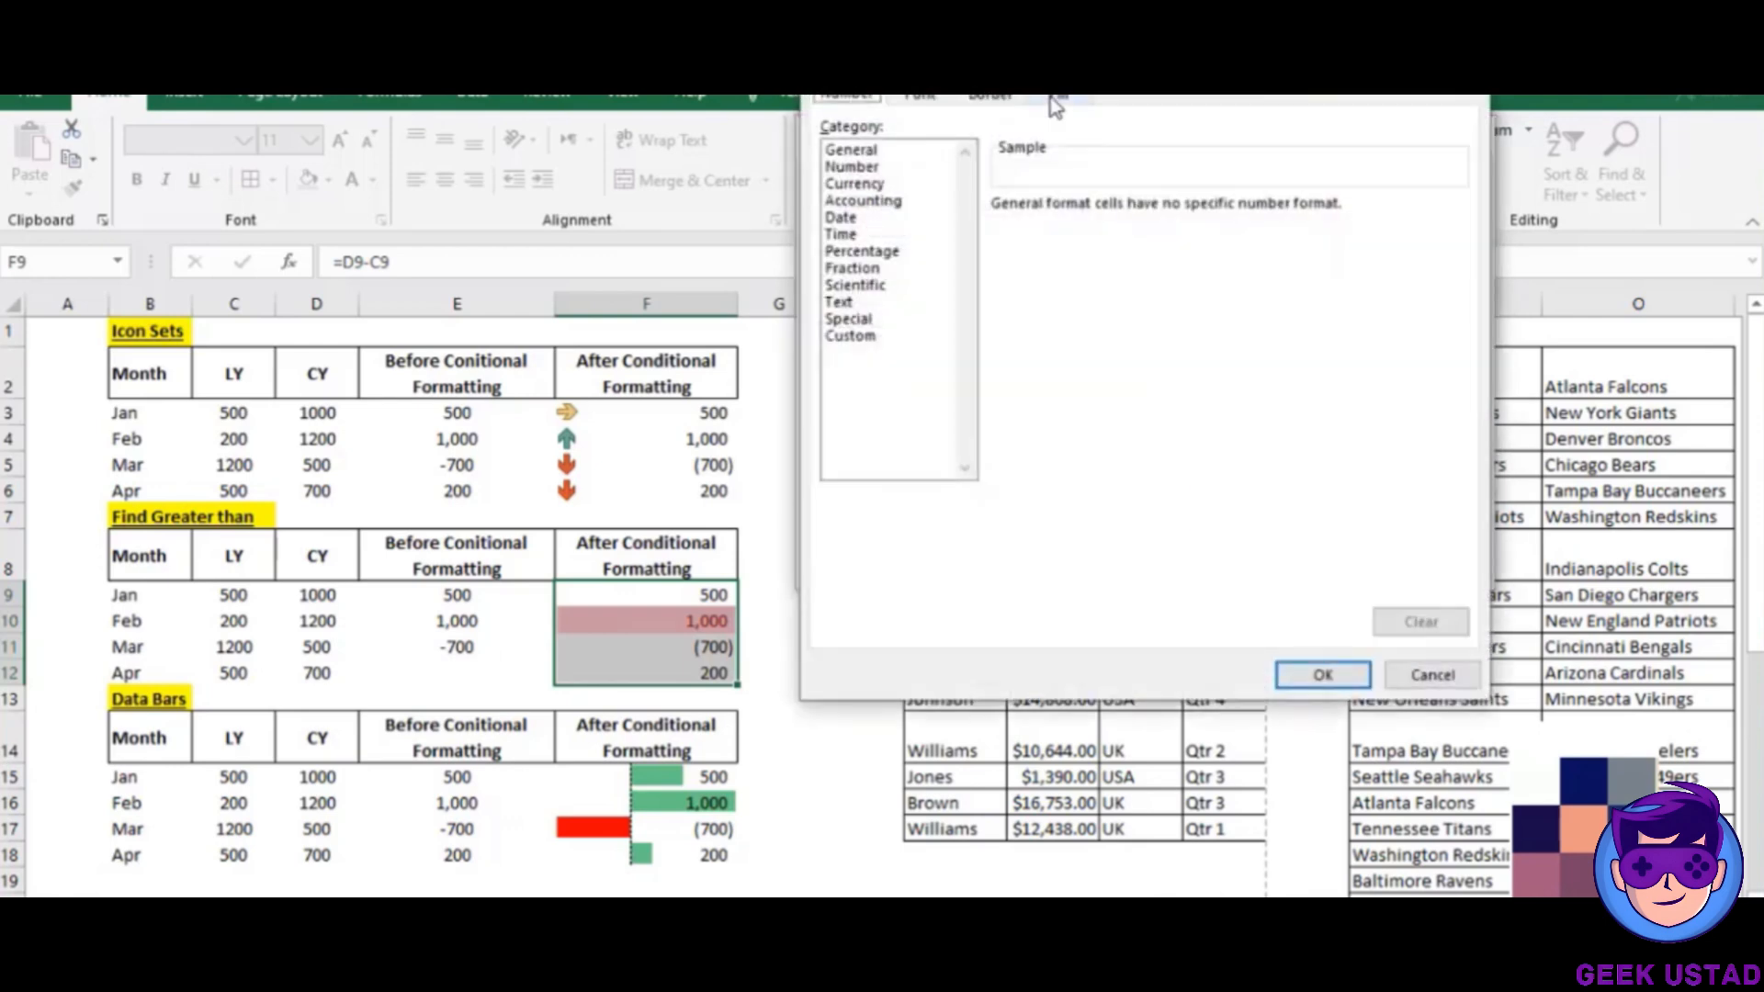
left_click(1054, 98)
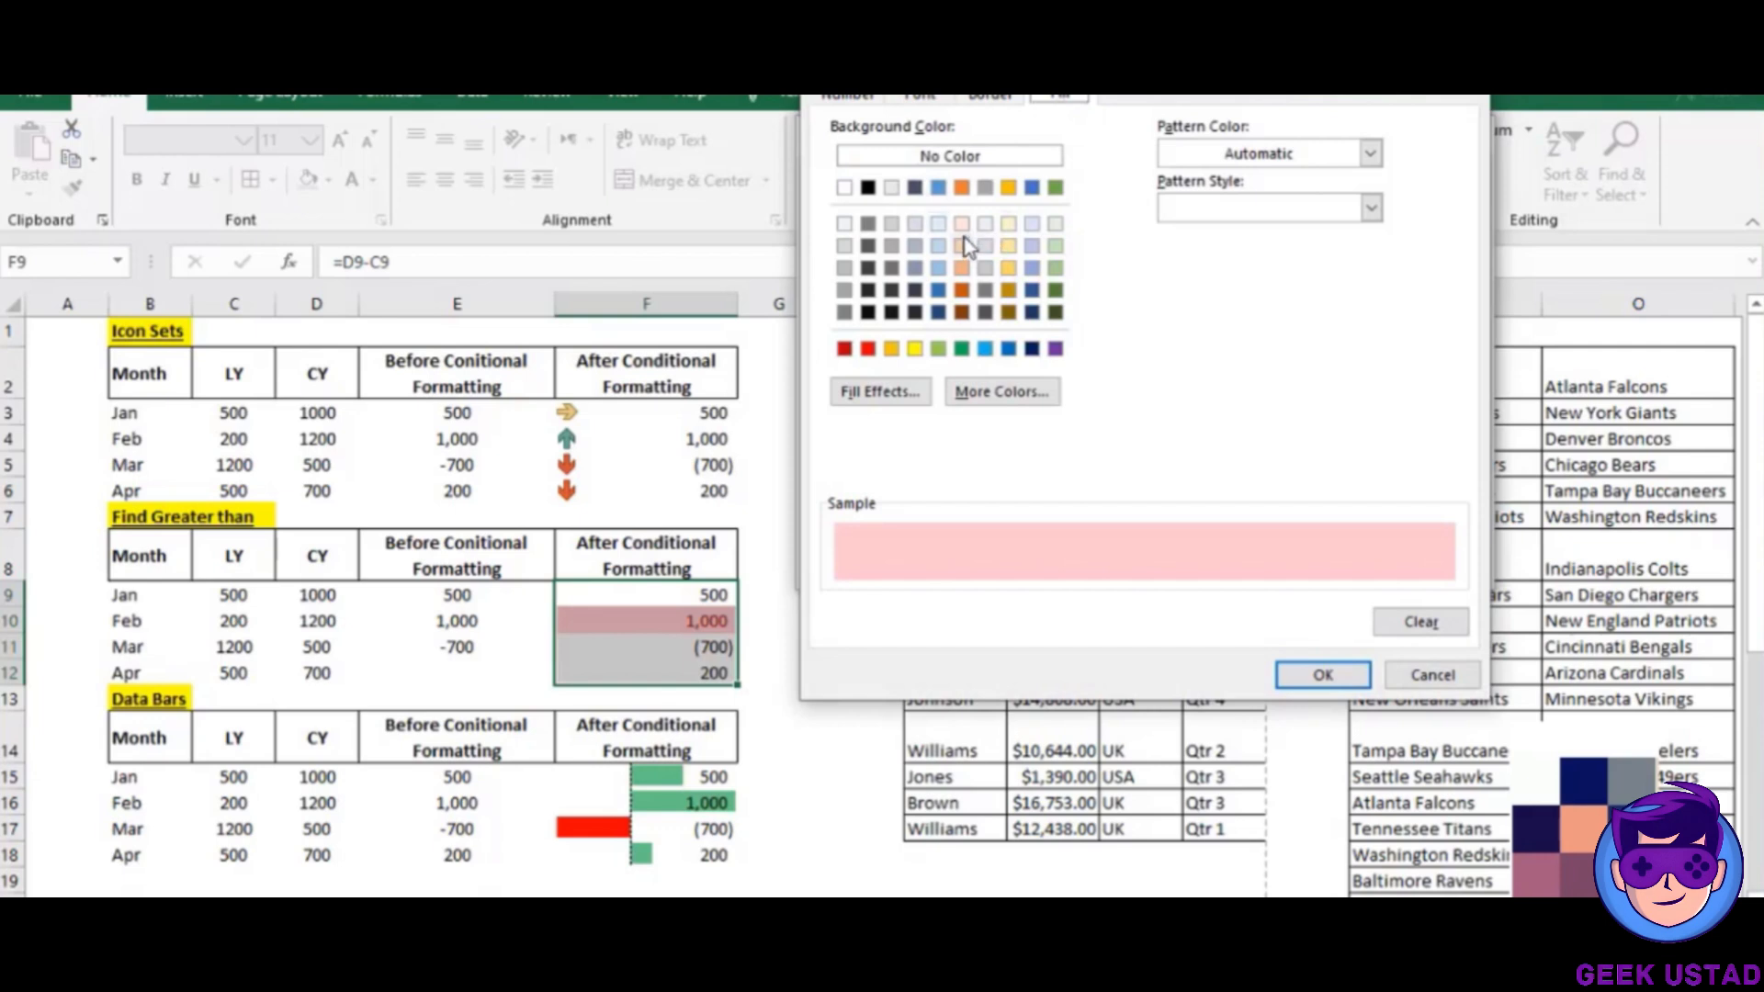
left_click(962, 188)
left_click(869, 349)
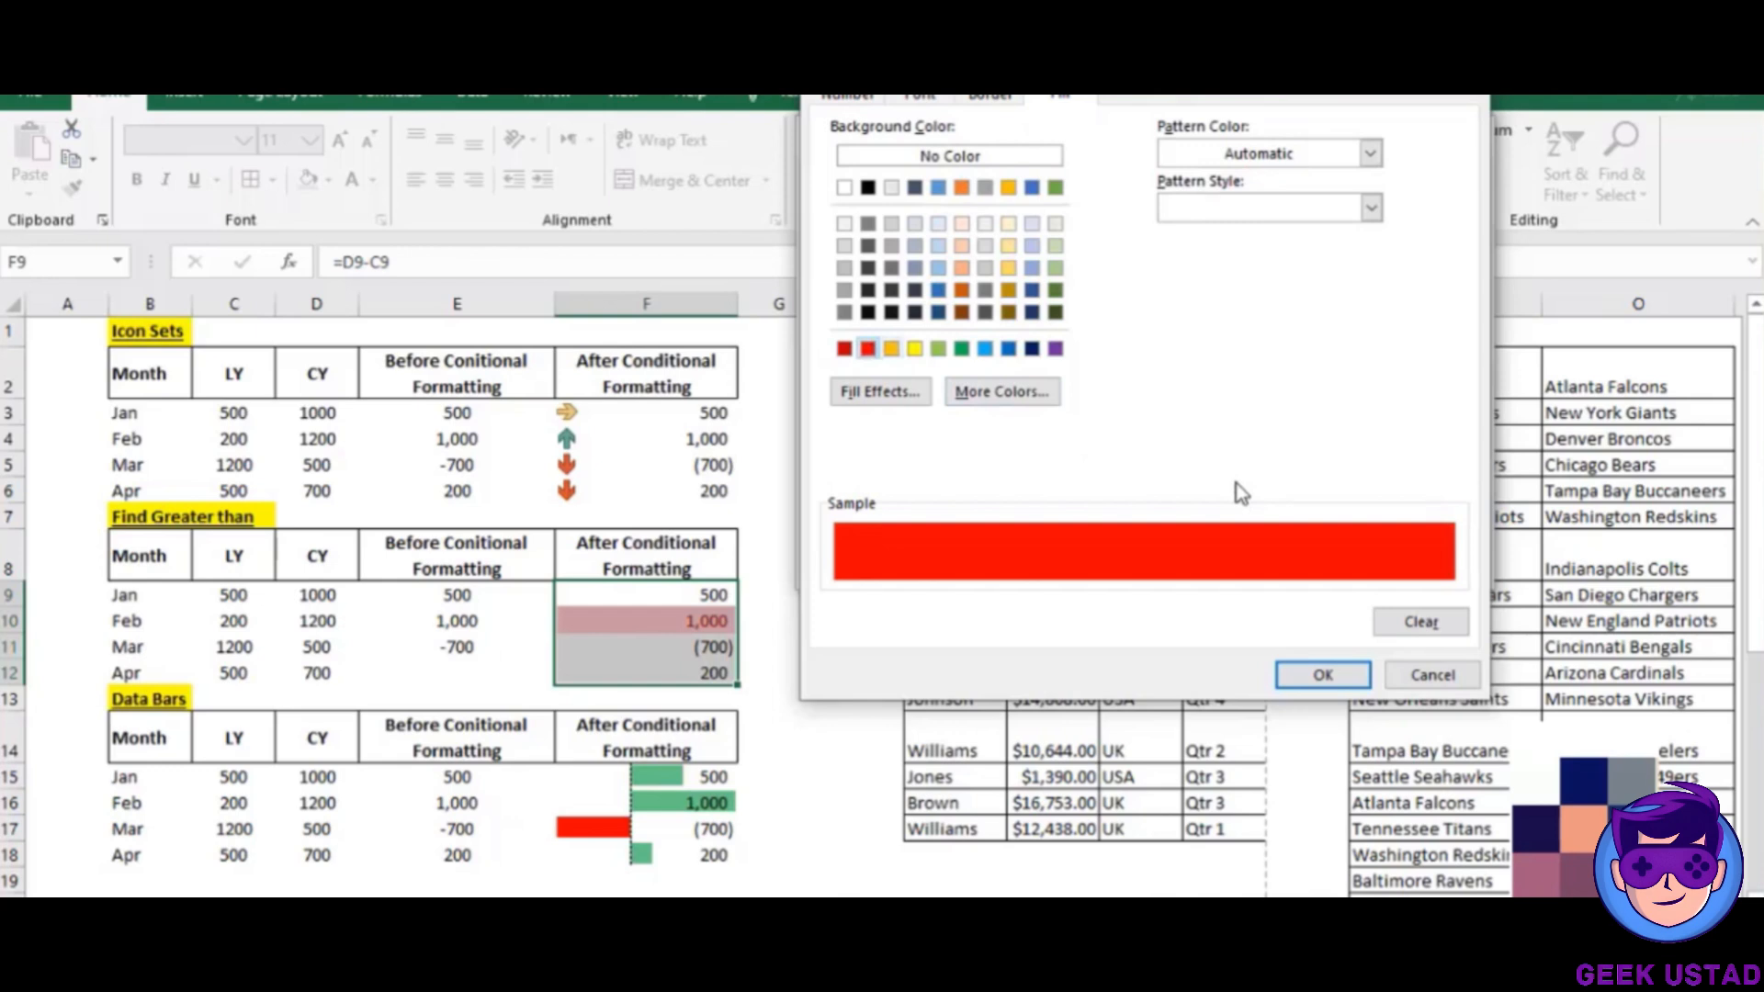
left_click(1299, 675)
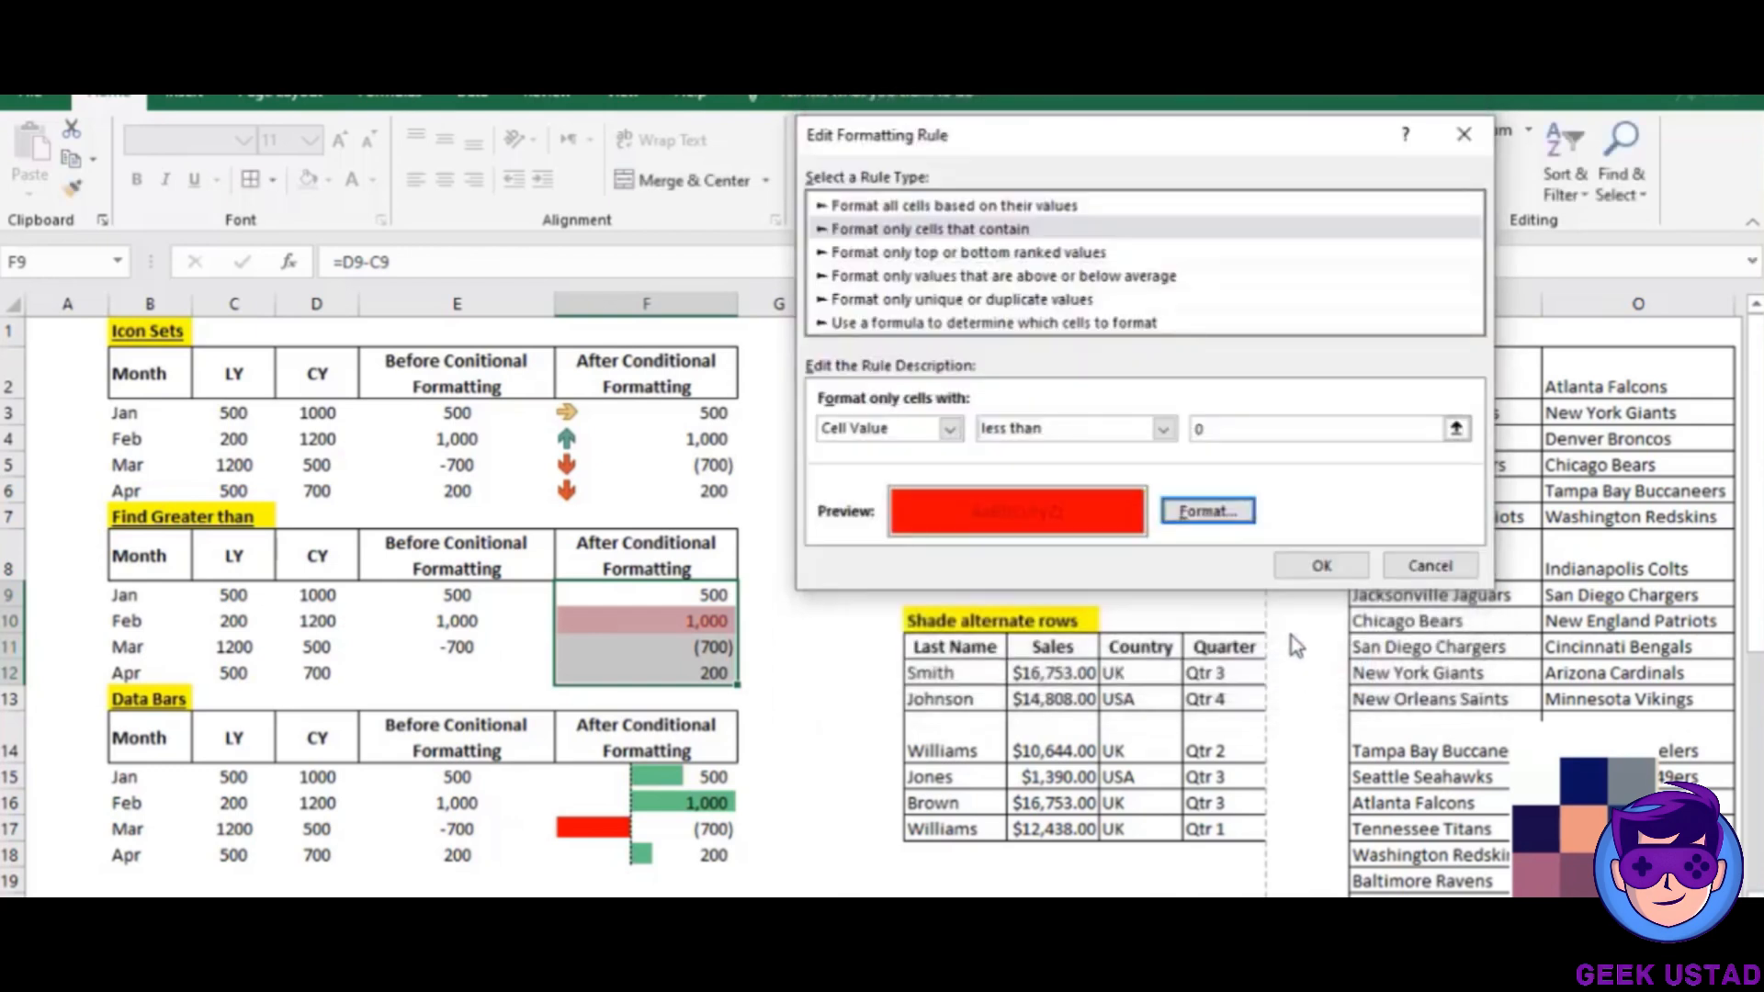
left_click(1321, 565)
left_click(1481, 526)
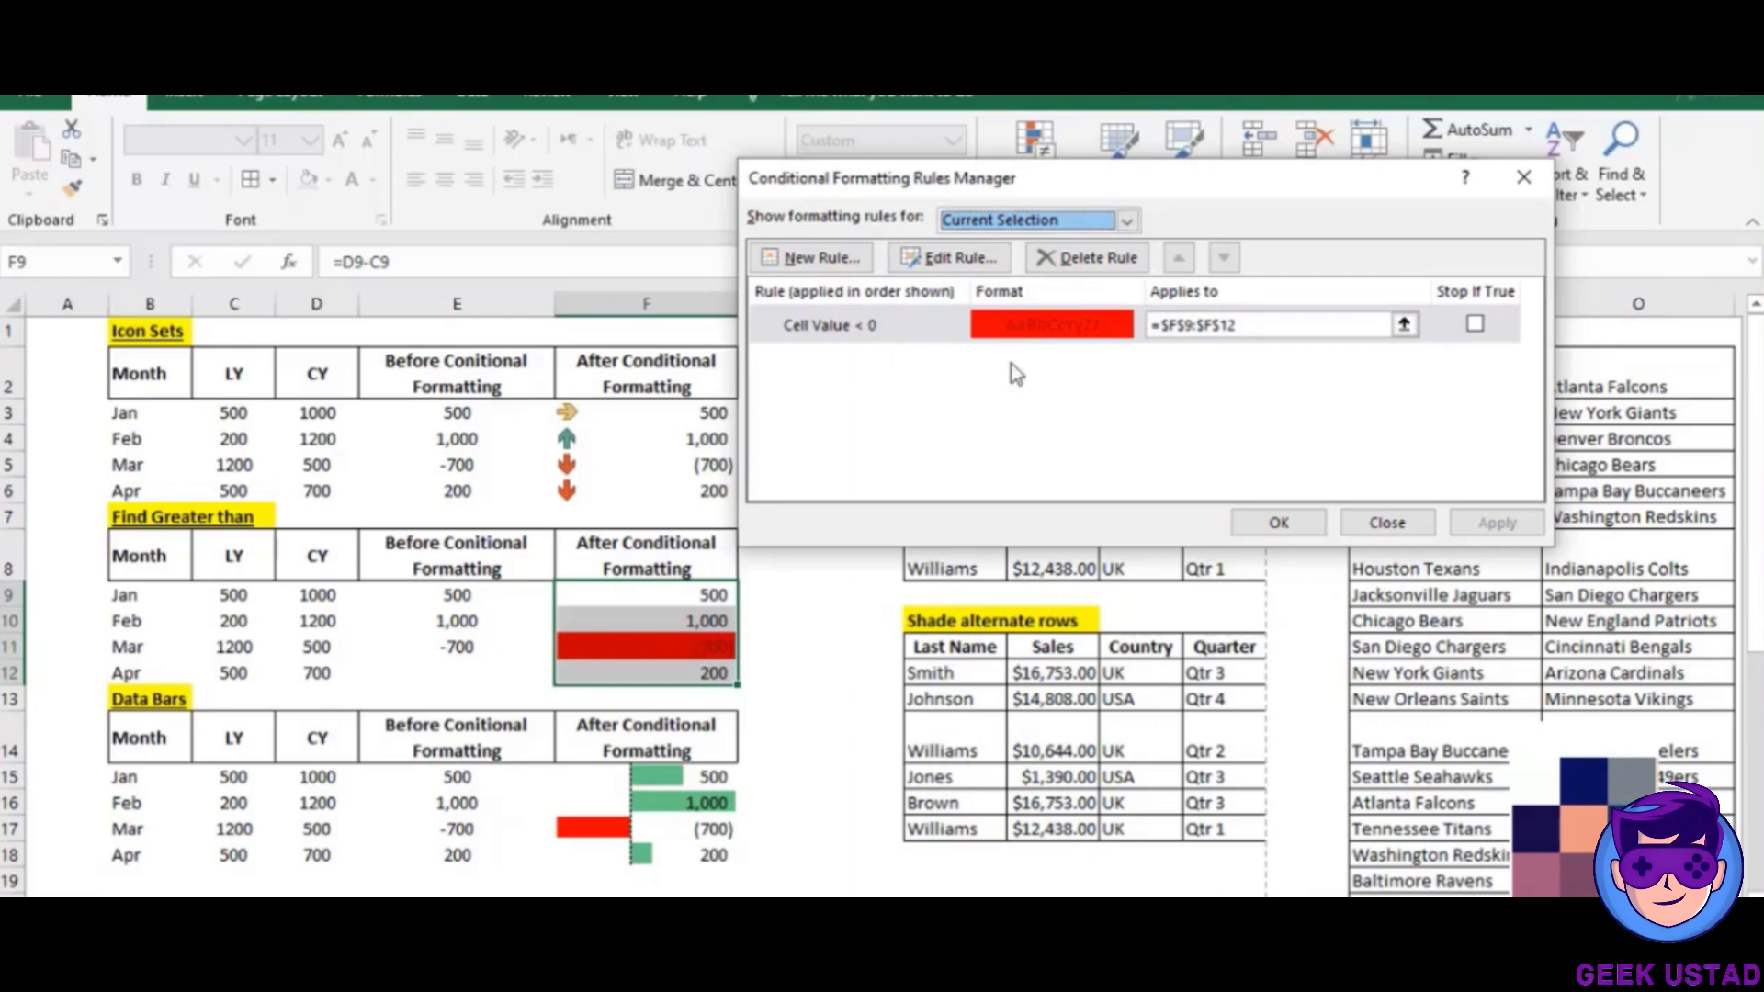
Change the font color of the less-than-0 rule on F9:F12 to white, apply it, and close the rules manager.
left_click(937, 260)
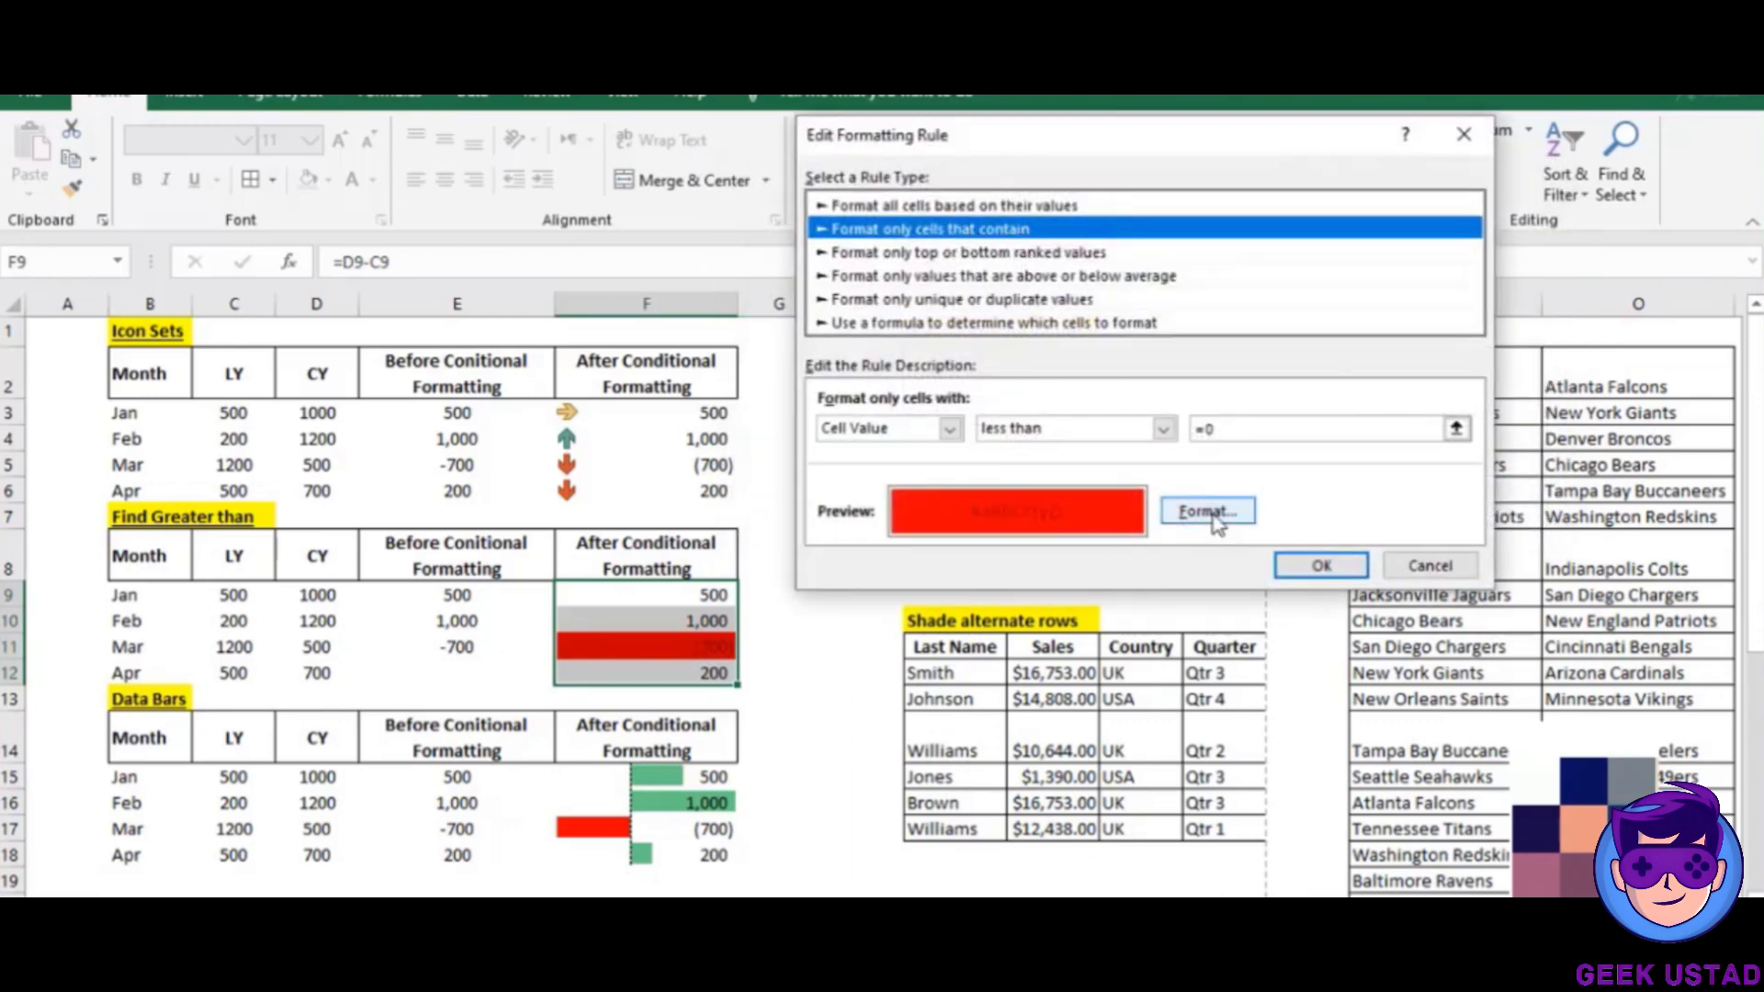
left_click(1207, 510)
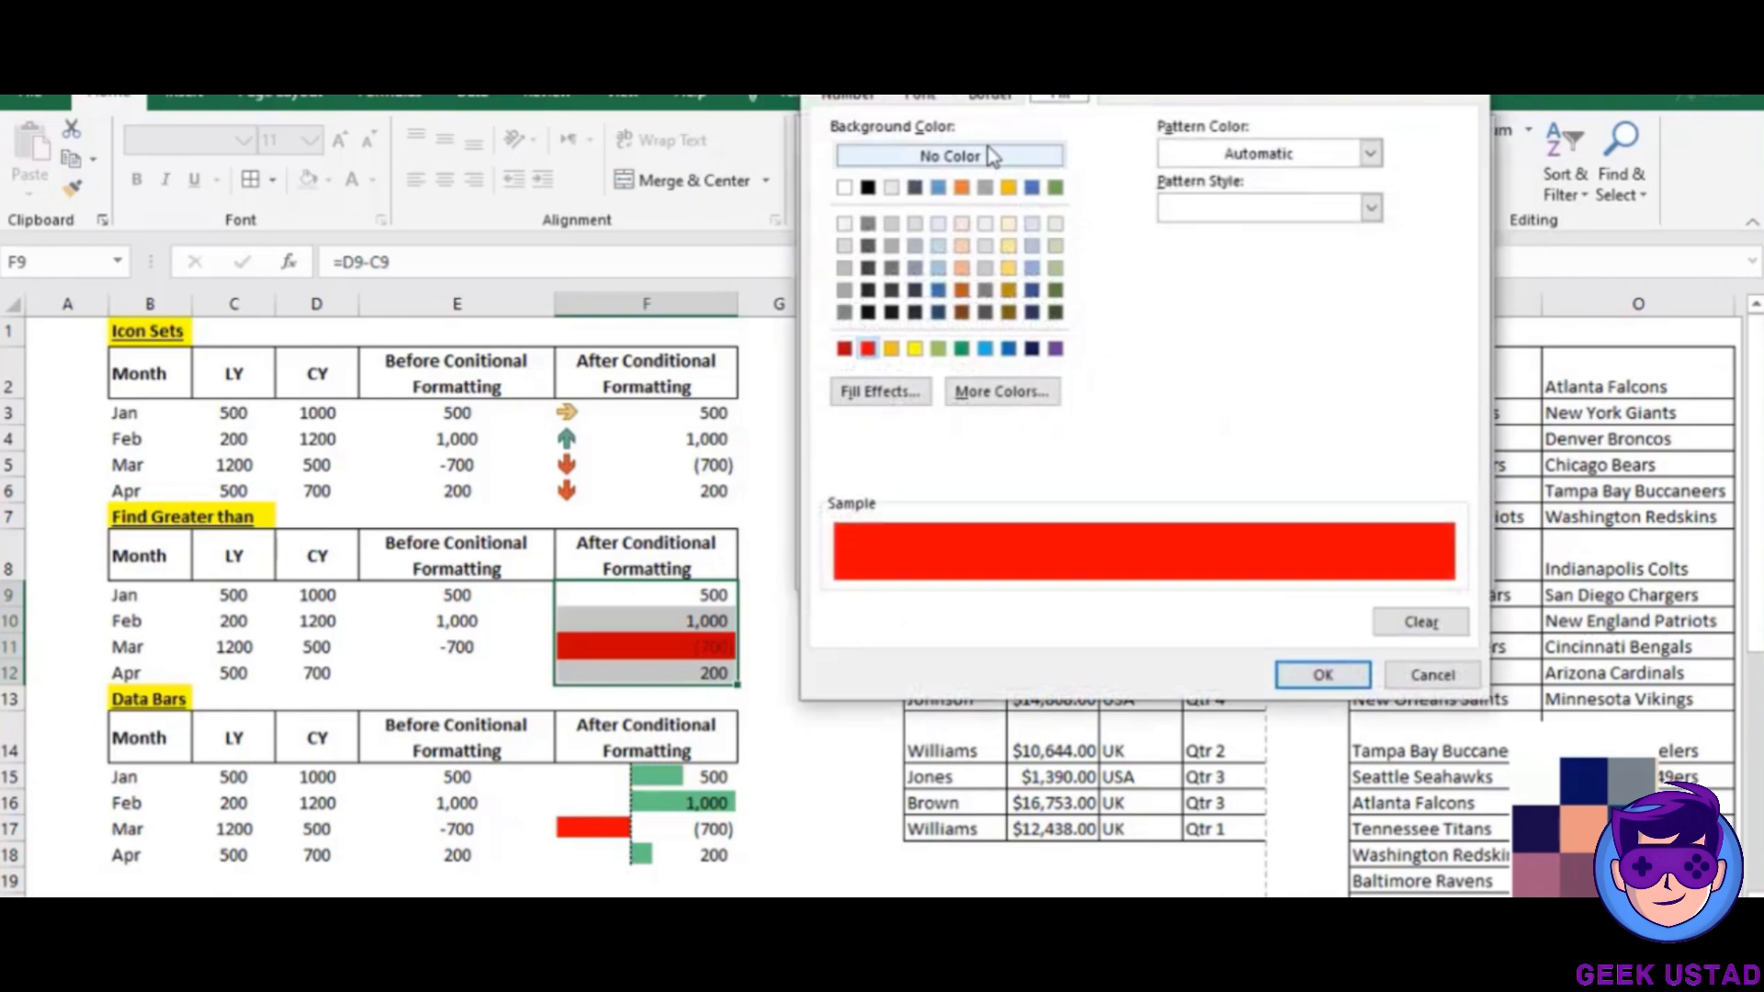
left_click(929, 105)
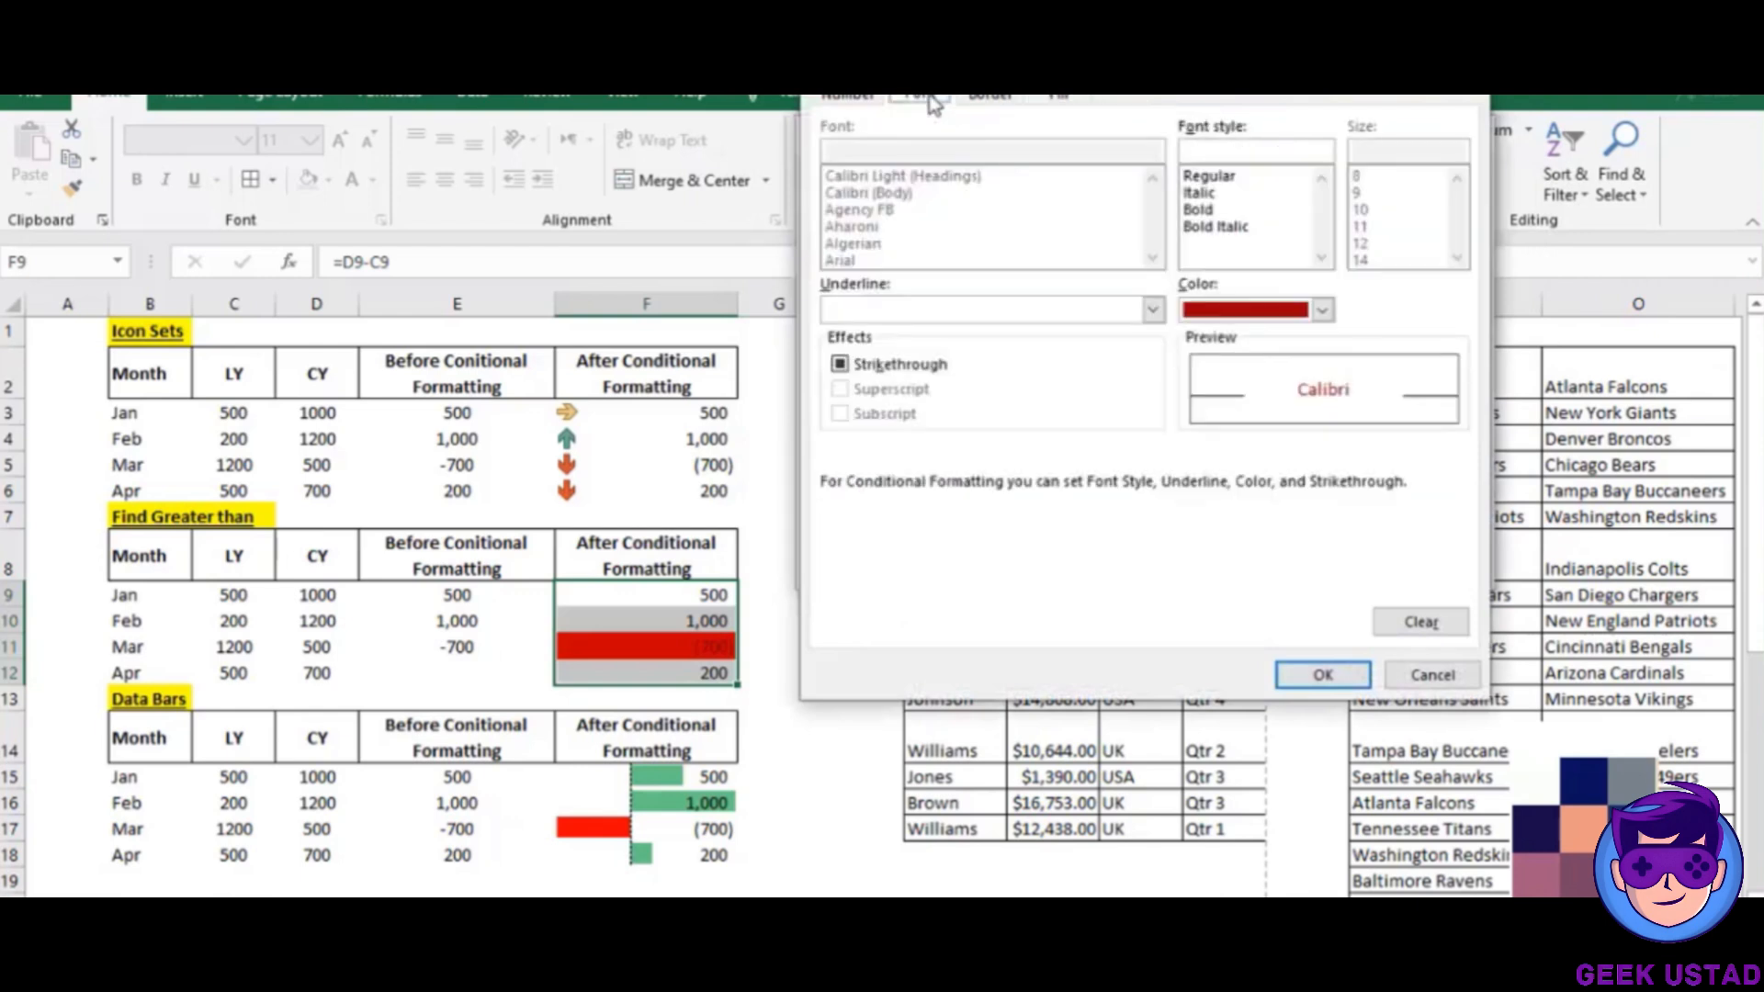
left_click(1322, 310)
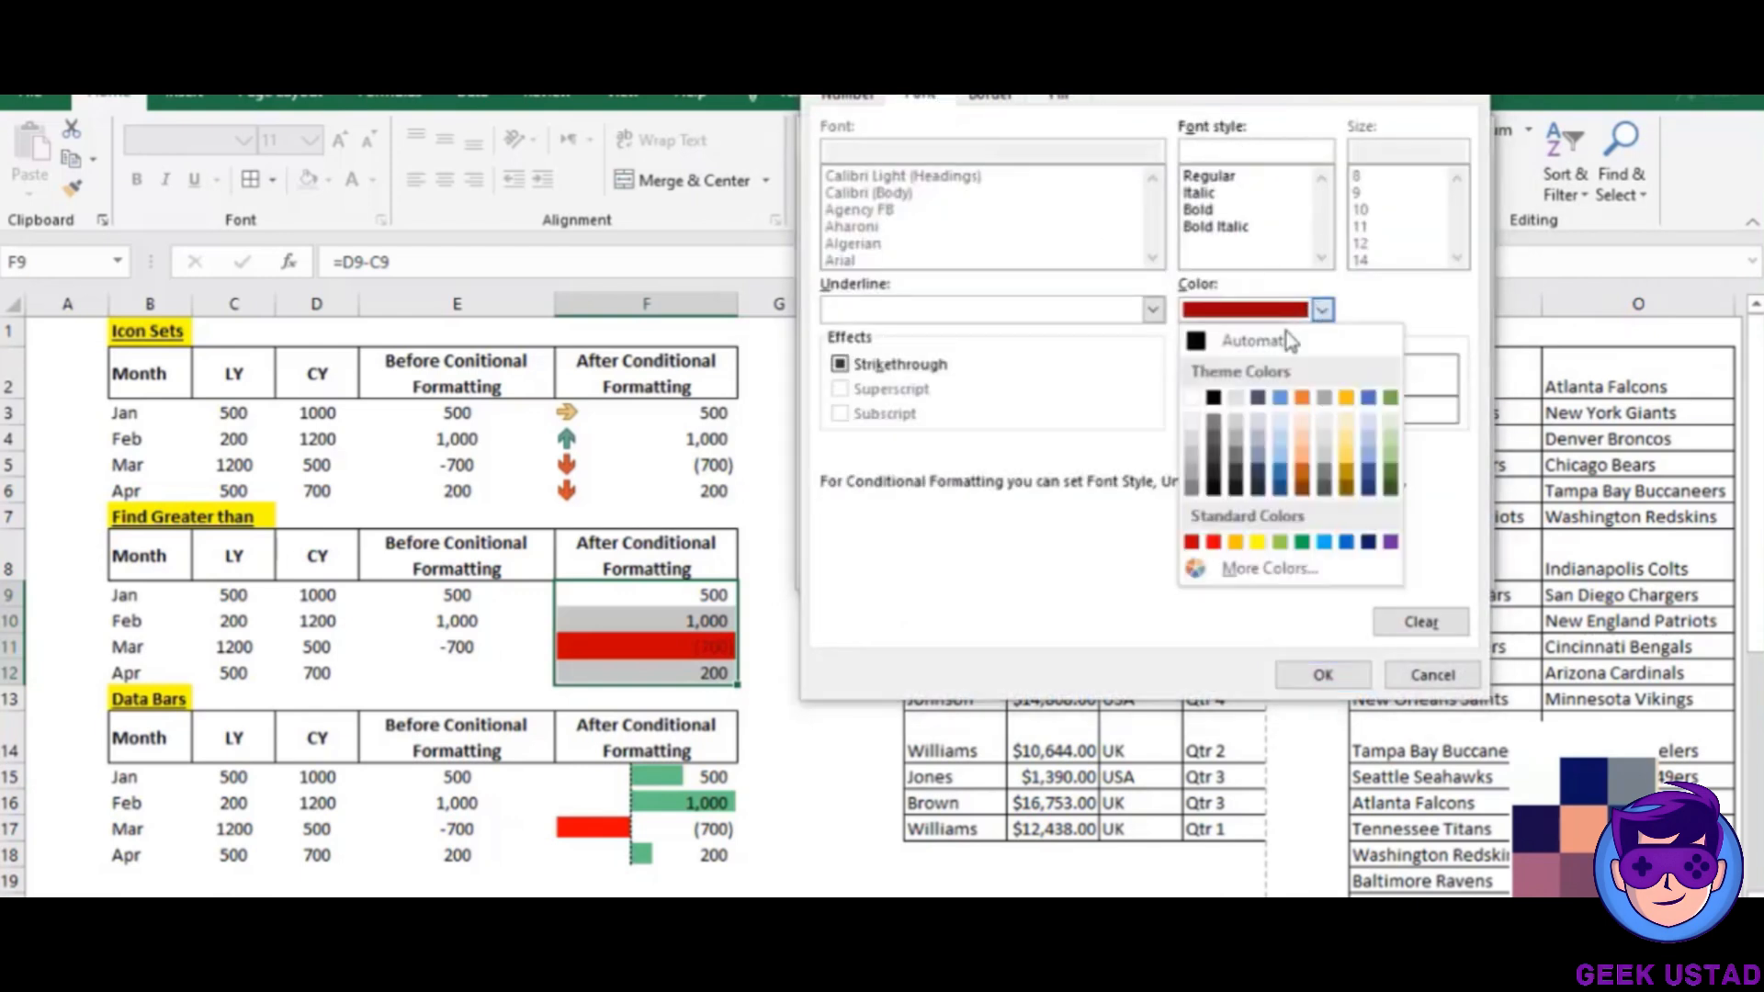
left_click(1191, 398)
left_click(1323, 675)
left_click(1334, 573)
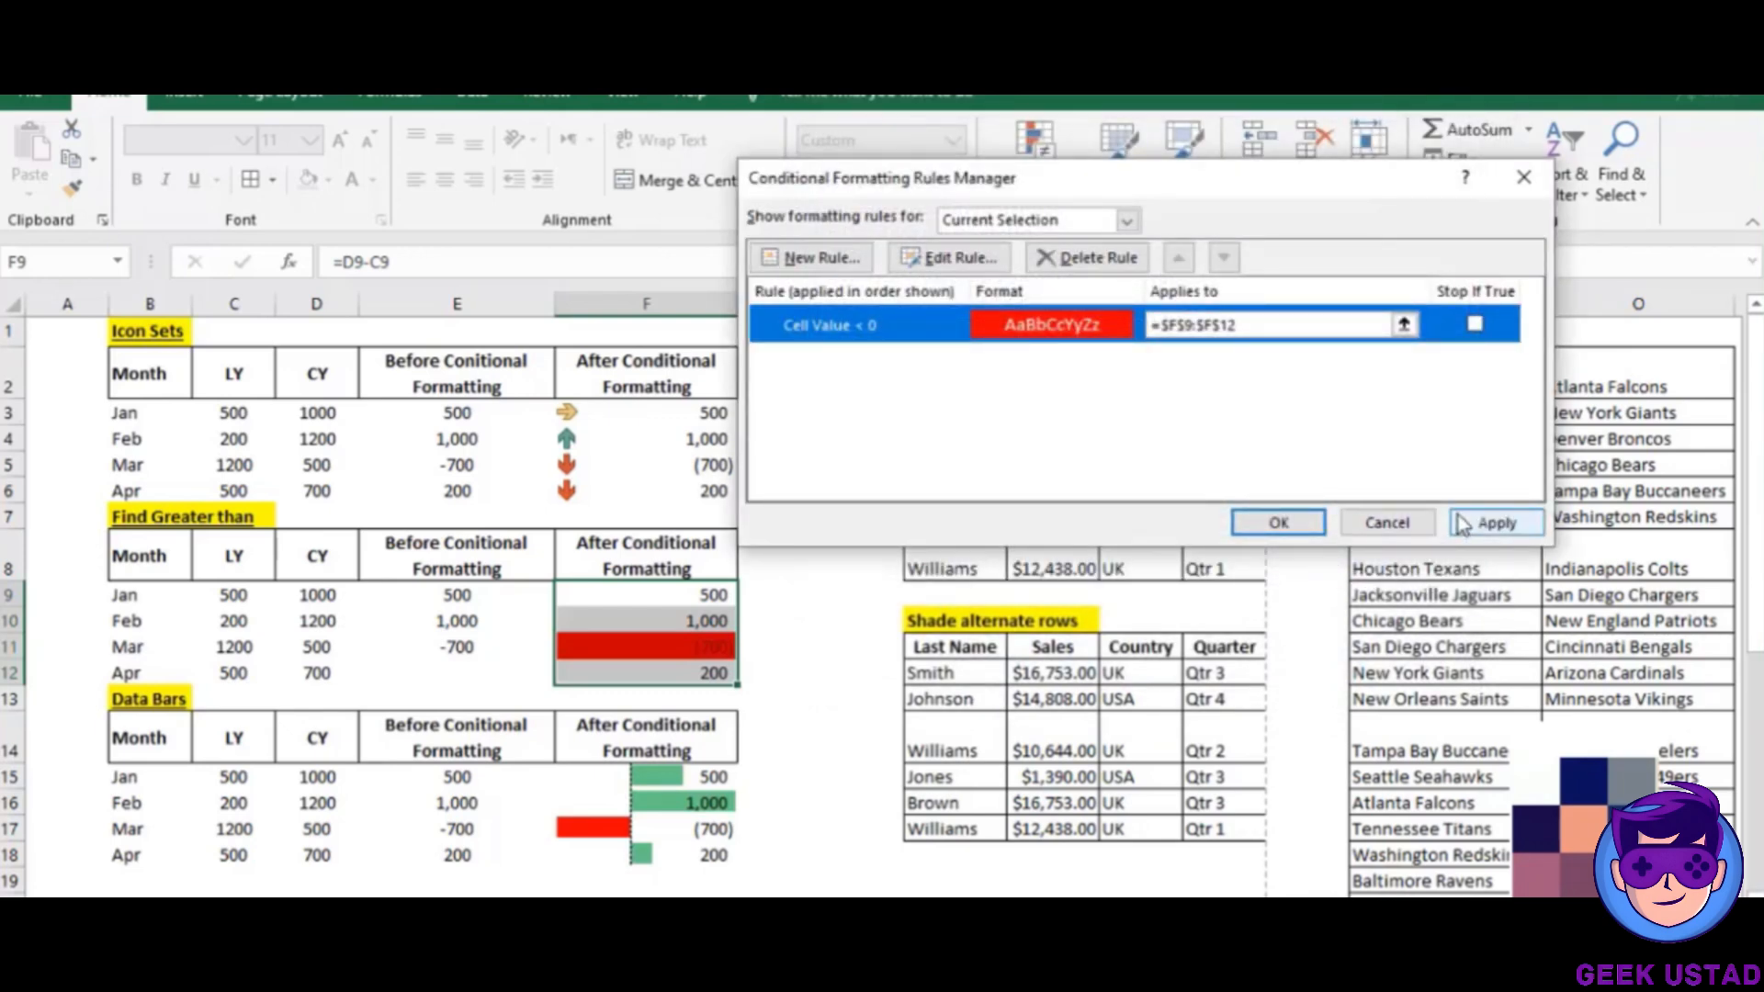
left_click(1463, 523)
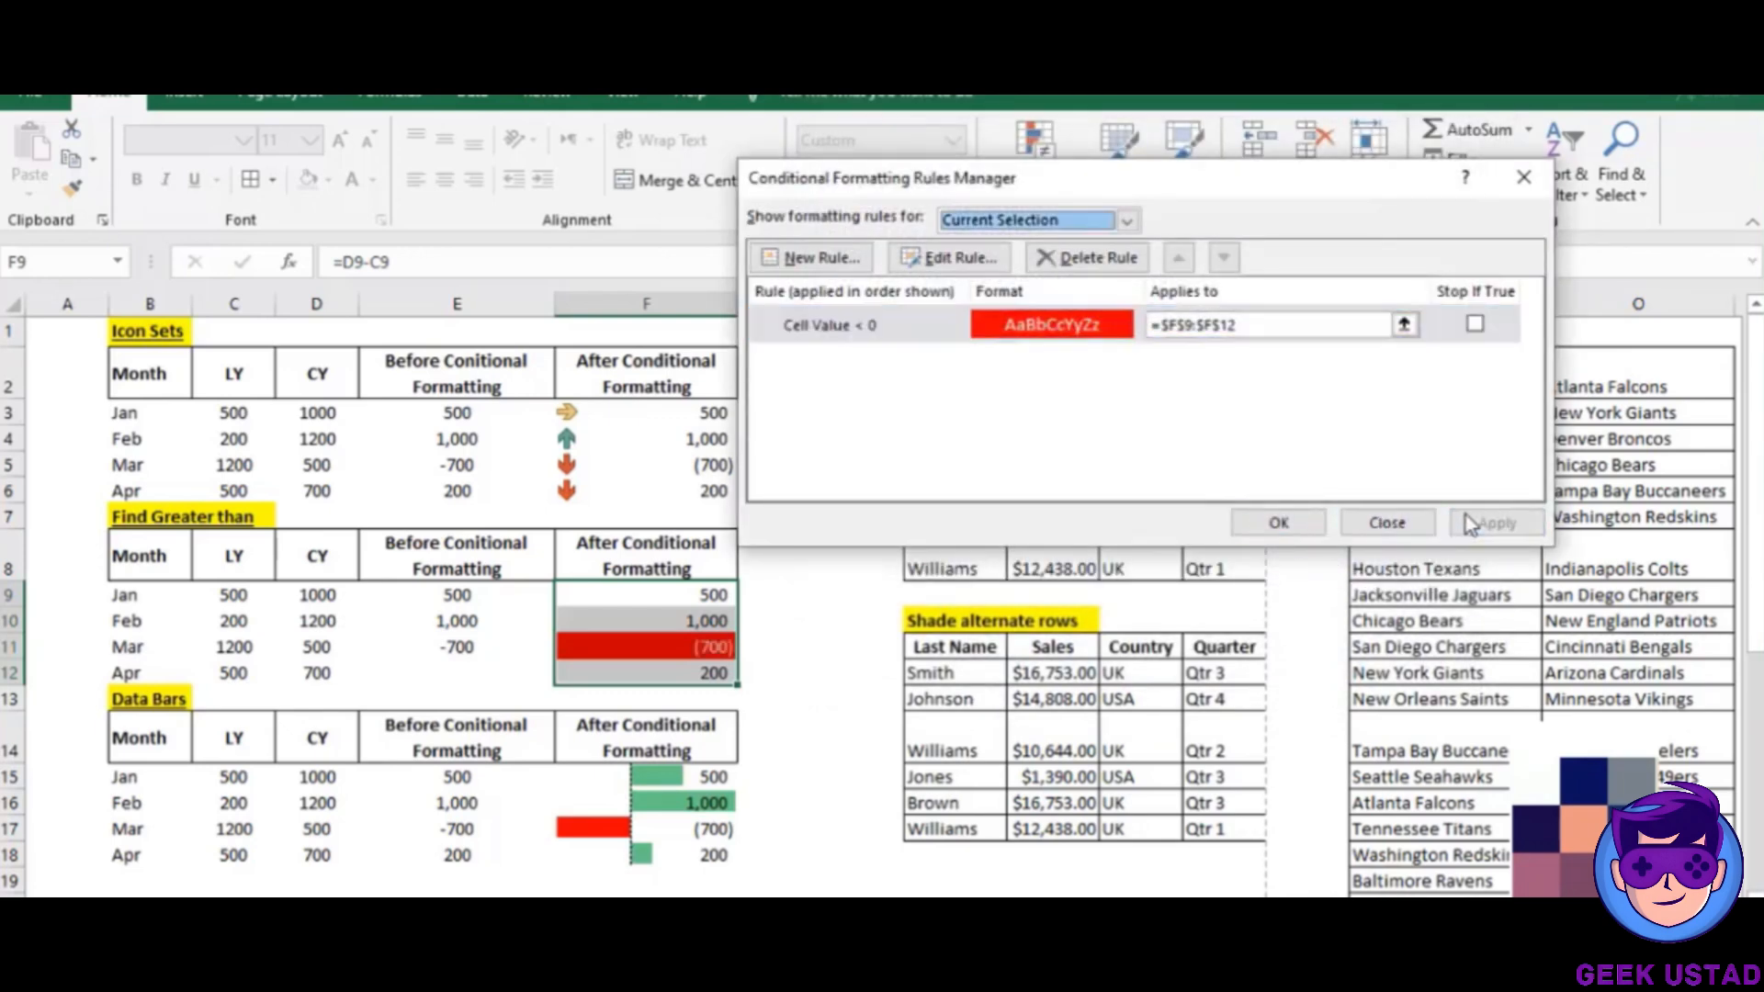
left_click(1272, 523)
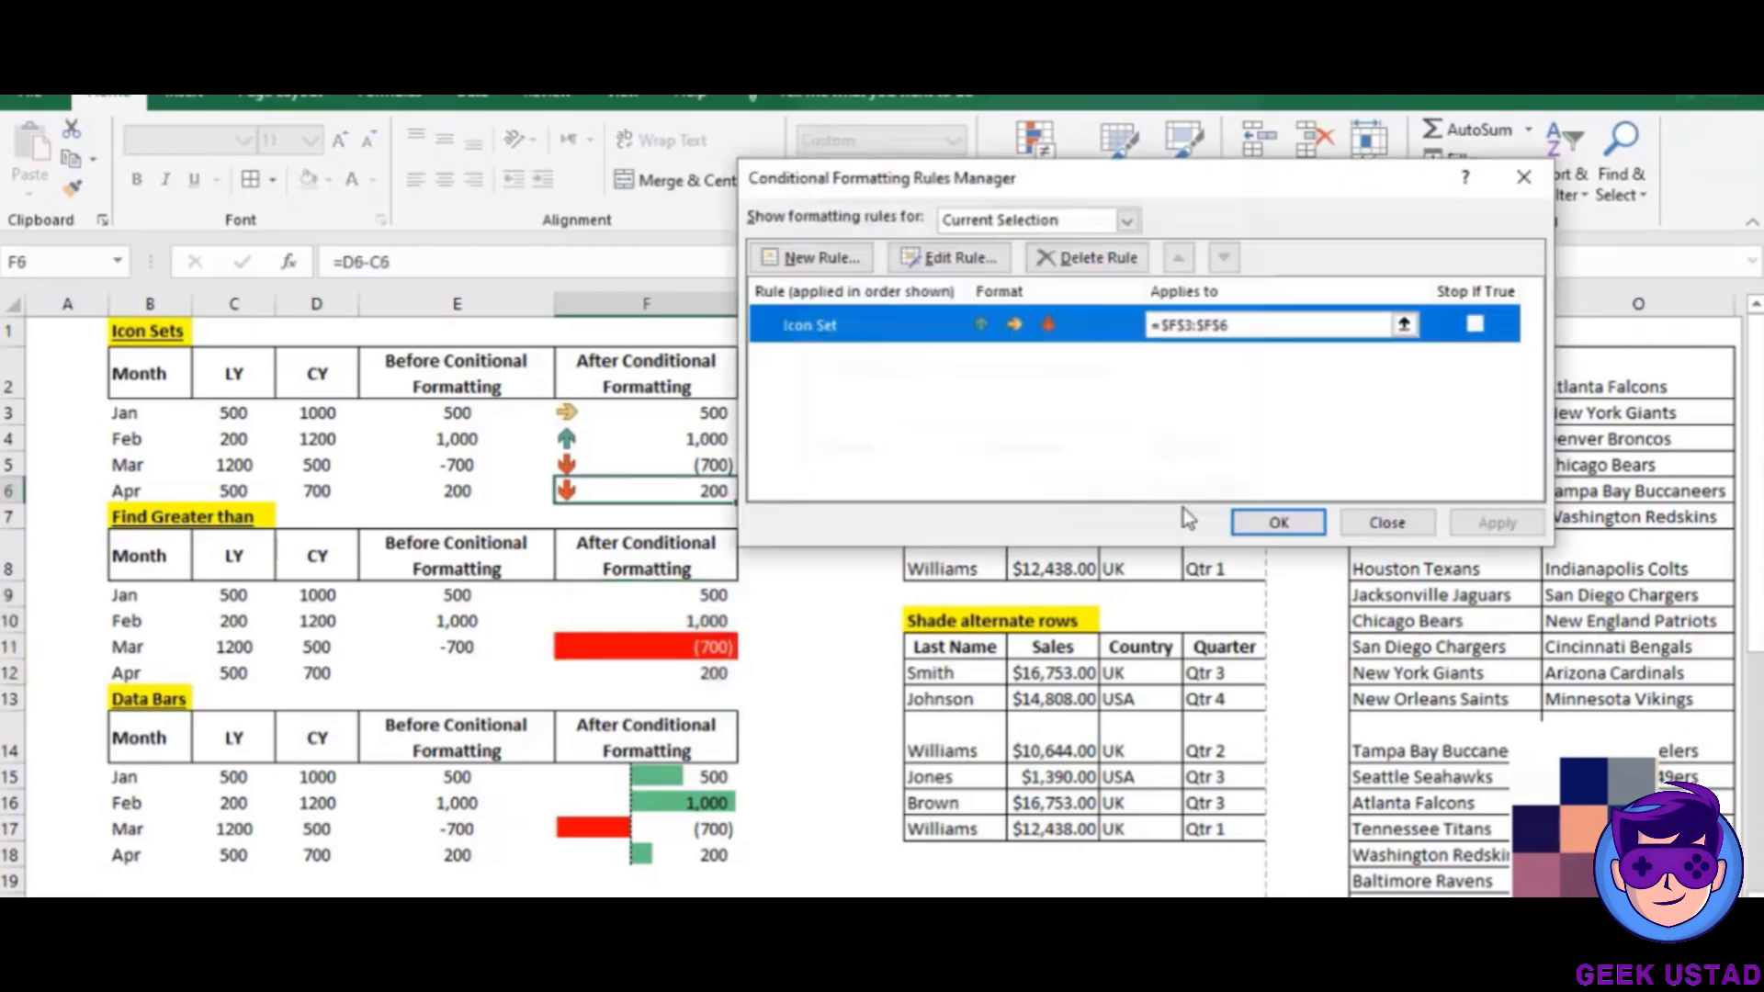
left_click(1385, 524)
left_click(631, 802)
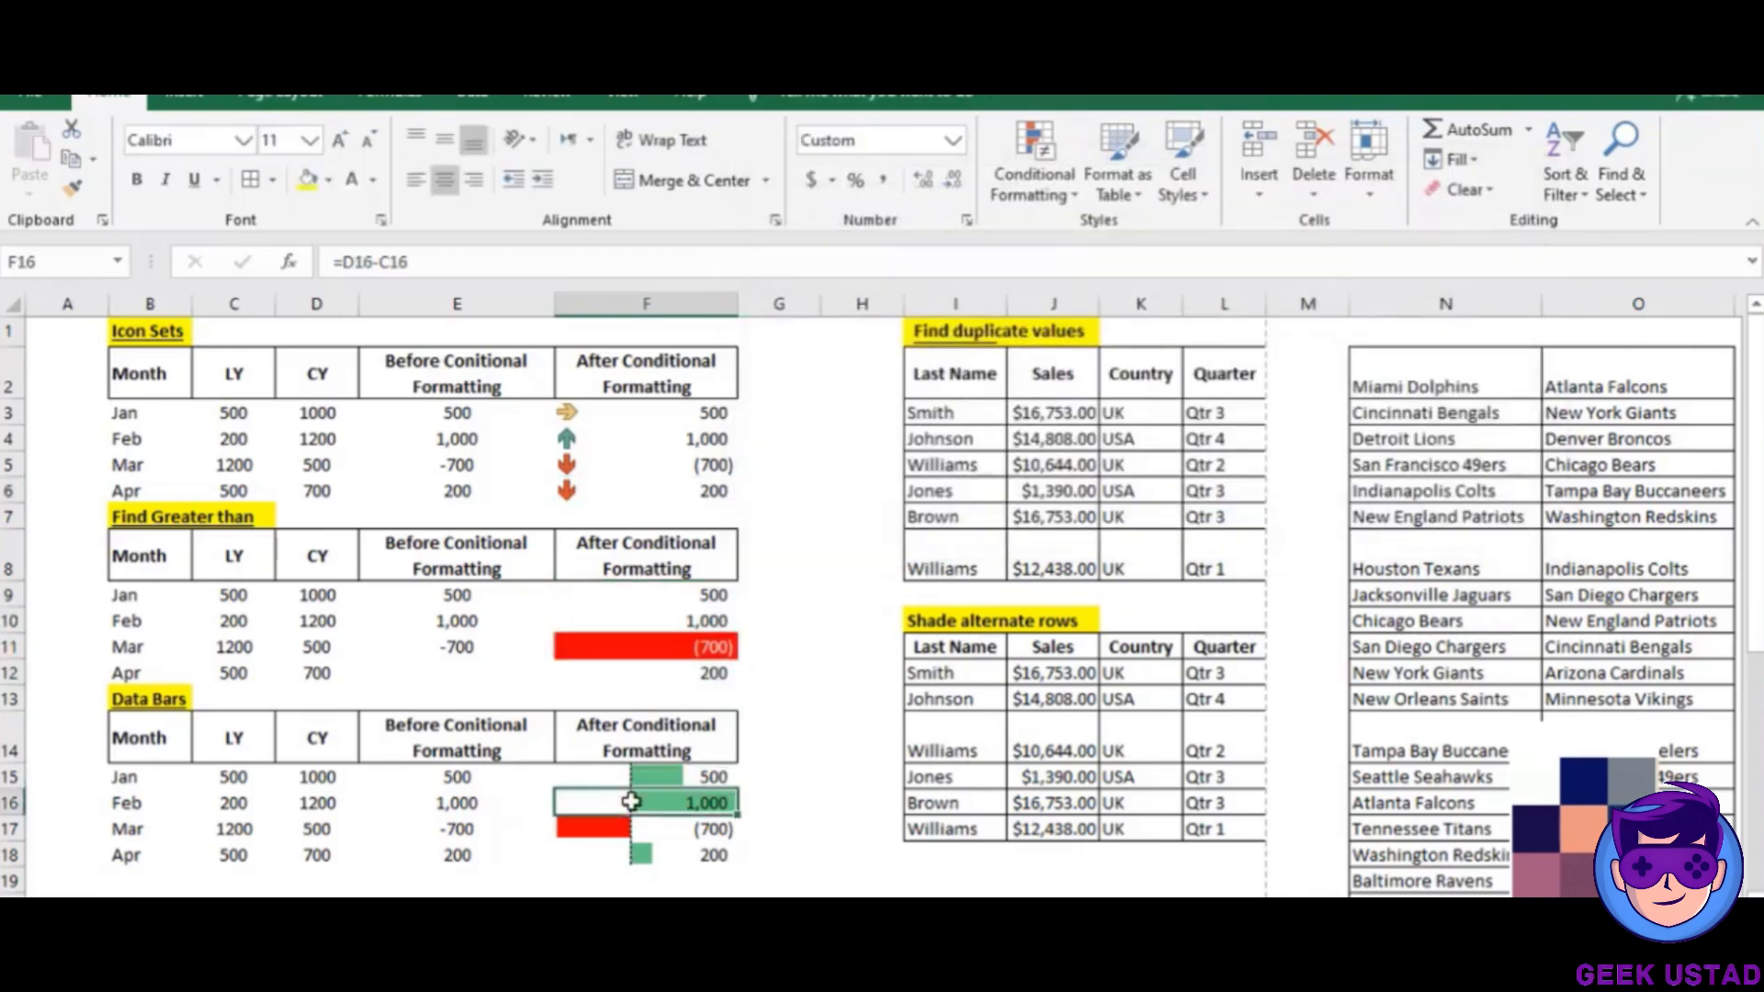
key("Down")
key("Down")
key("Down")
key("Down")
key("Down")
key("Down")
key("Down")
key("Down")
key("Down")
key("Down")
key("Down")
key("Down")
key("Down")
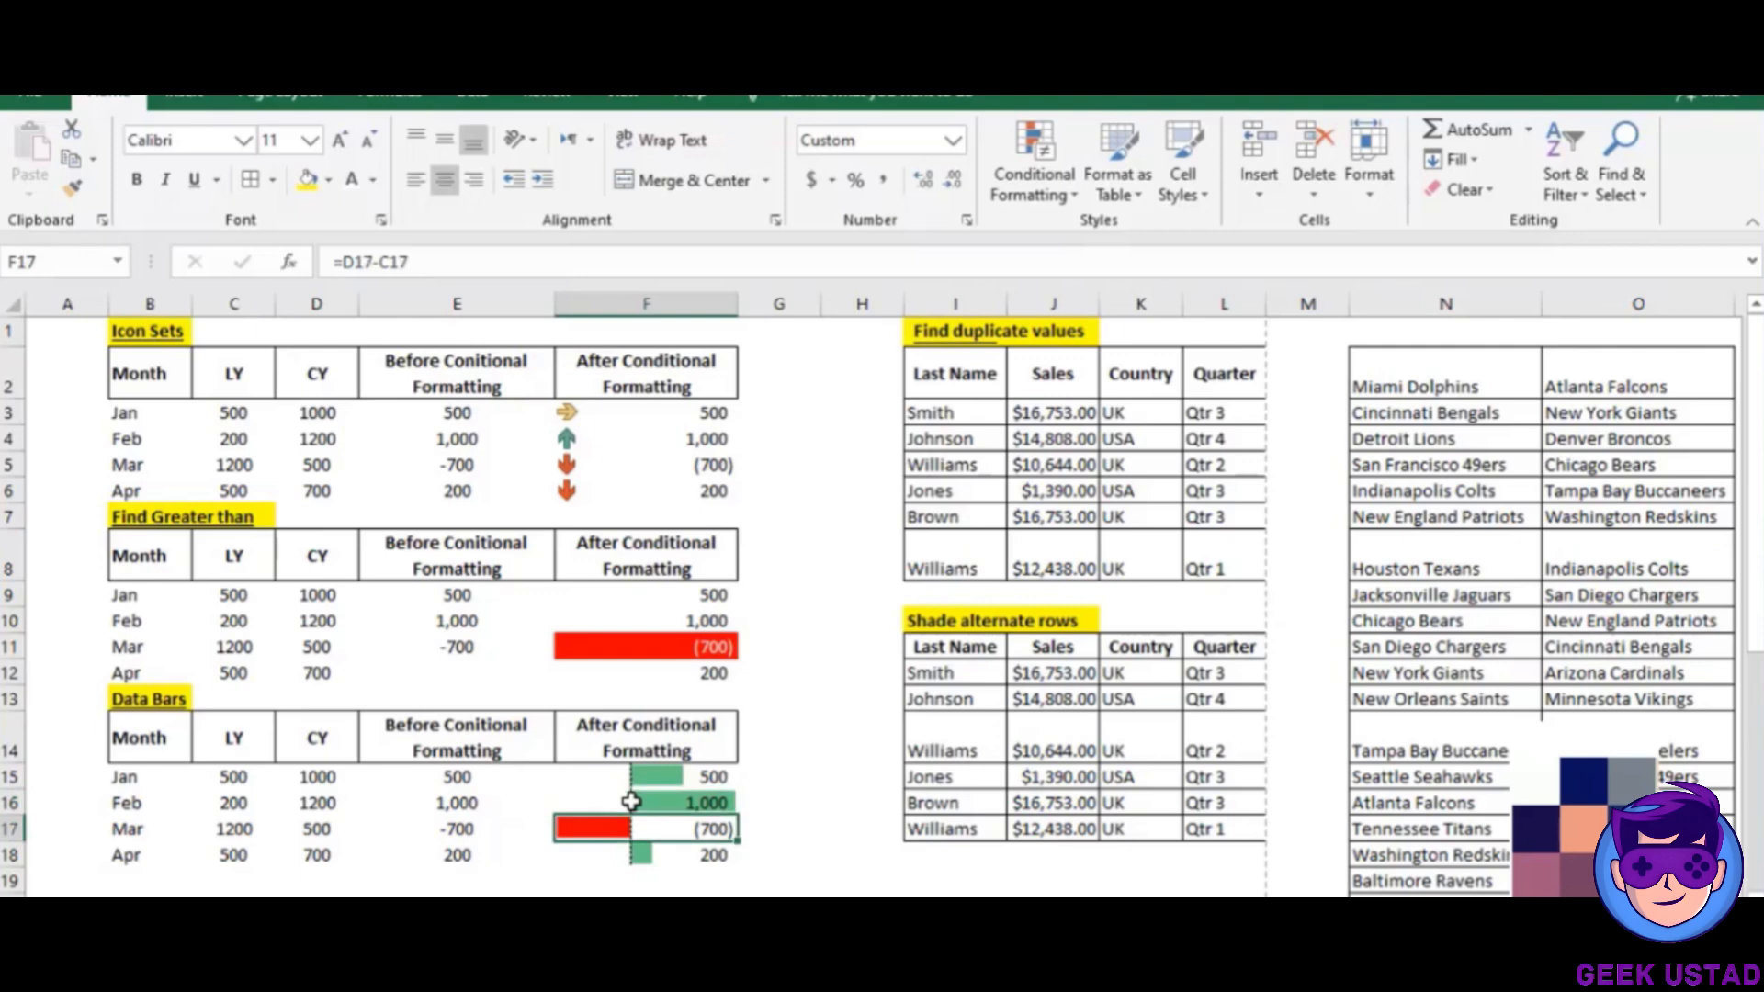
key("Up")
key("Up")
key("Up")
key("Up")
key("Up")
key("Up")
key("Up")
key("Up")
key("Up")
key("Up")
key("Up")
key("Up")
key("Up")
key("Up")
key("Up")
key("Up")
key("Up")
key("Up")
key("Up")
key("Up")
key("Up")
key("Up")
key("Up")
key("Up")
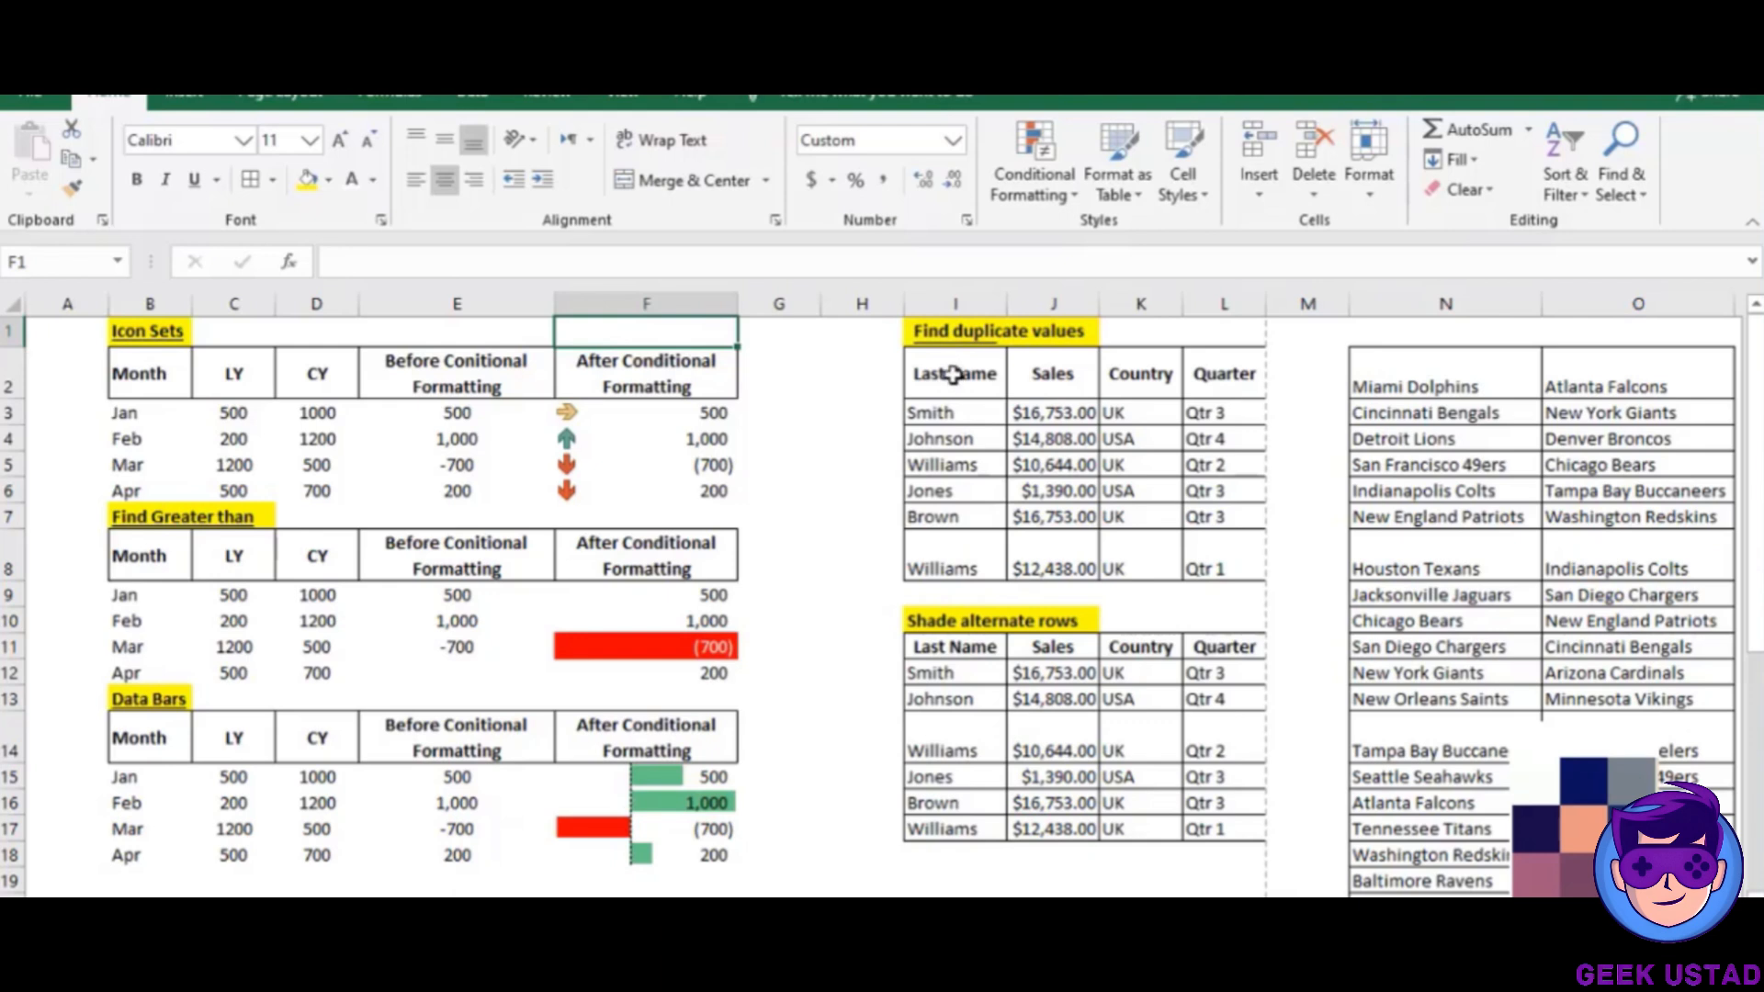
Try highlighting duplicate values across the whole Find duplicate values table I2:L8 with Light Red Fill with Dark Red Text, and undo it.
left_click_drag(955, 374, 1219, 556)
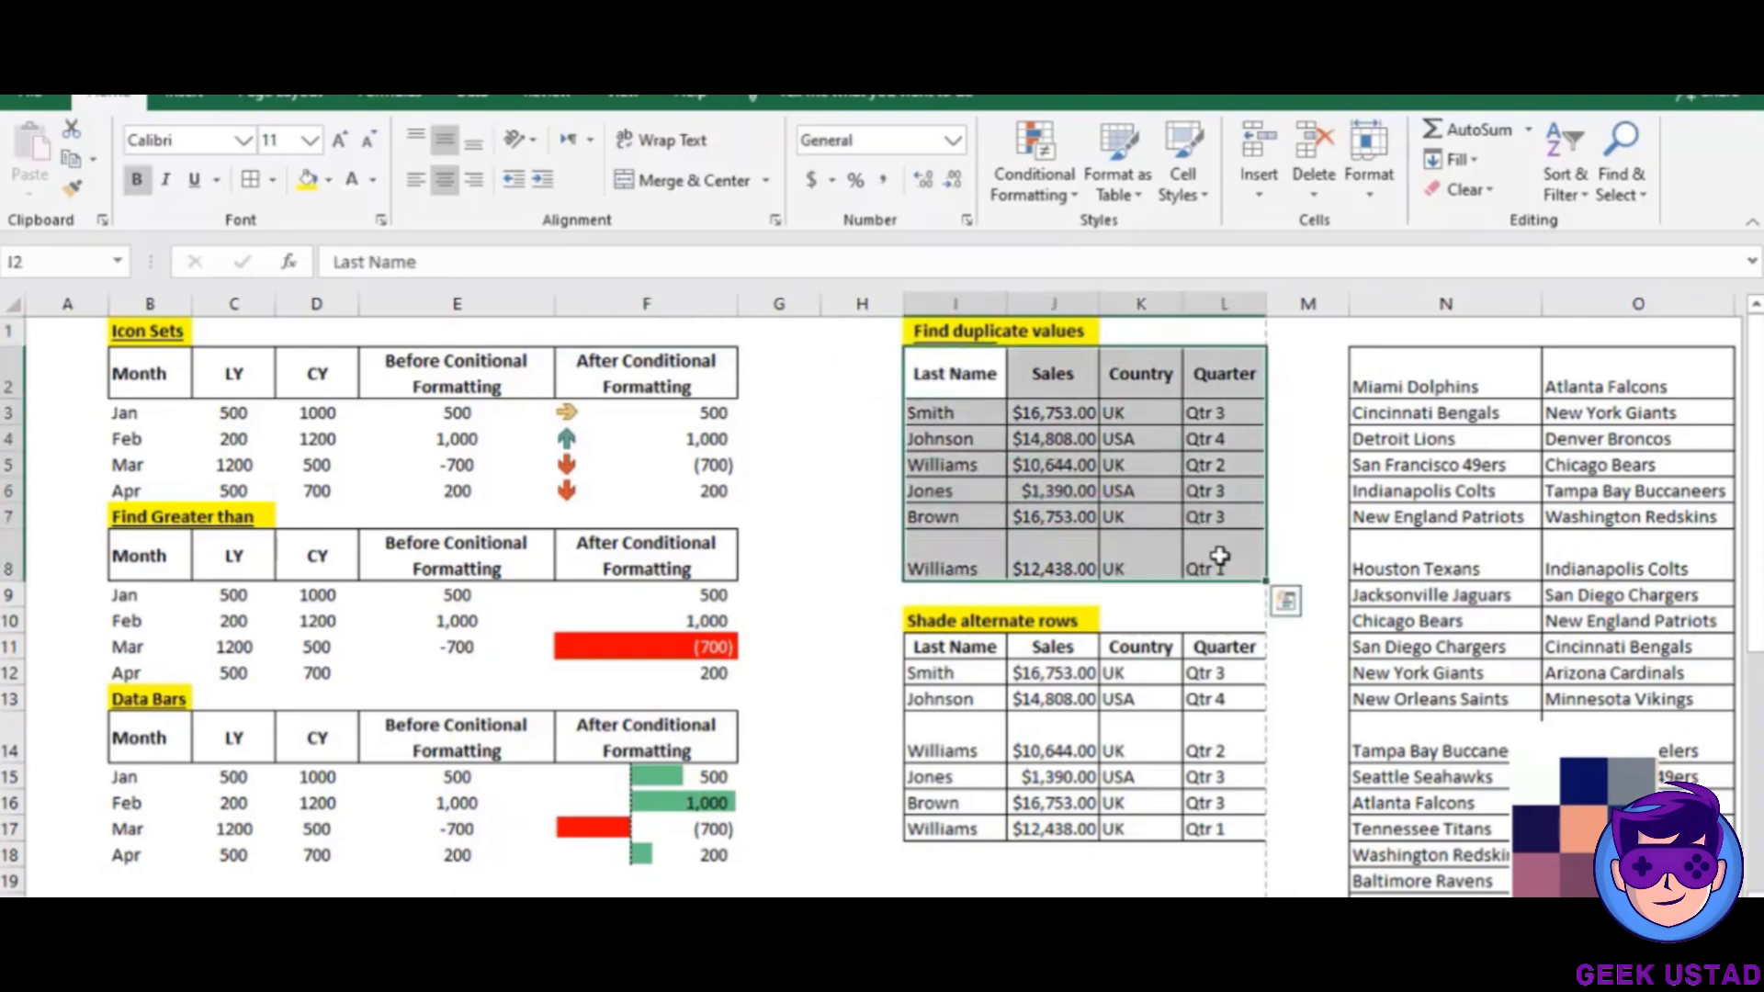
left_click(1035, 195)
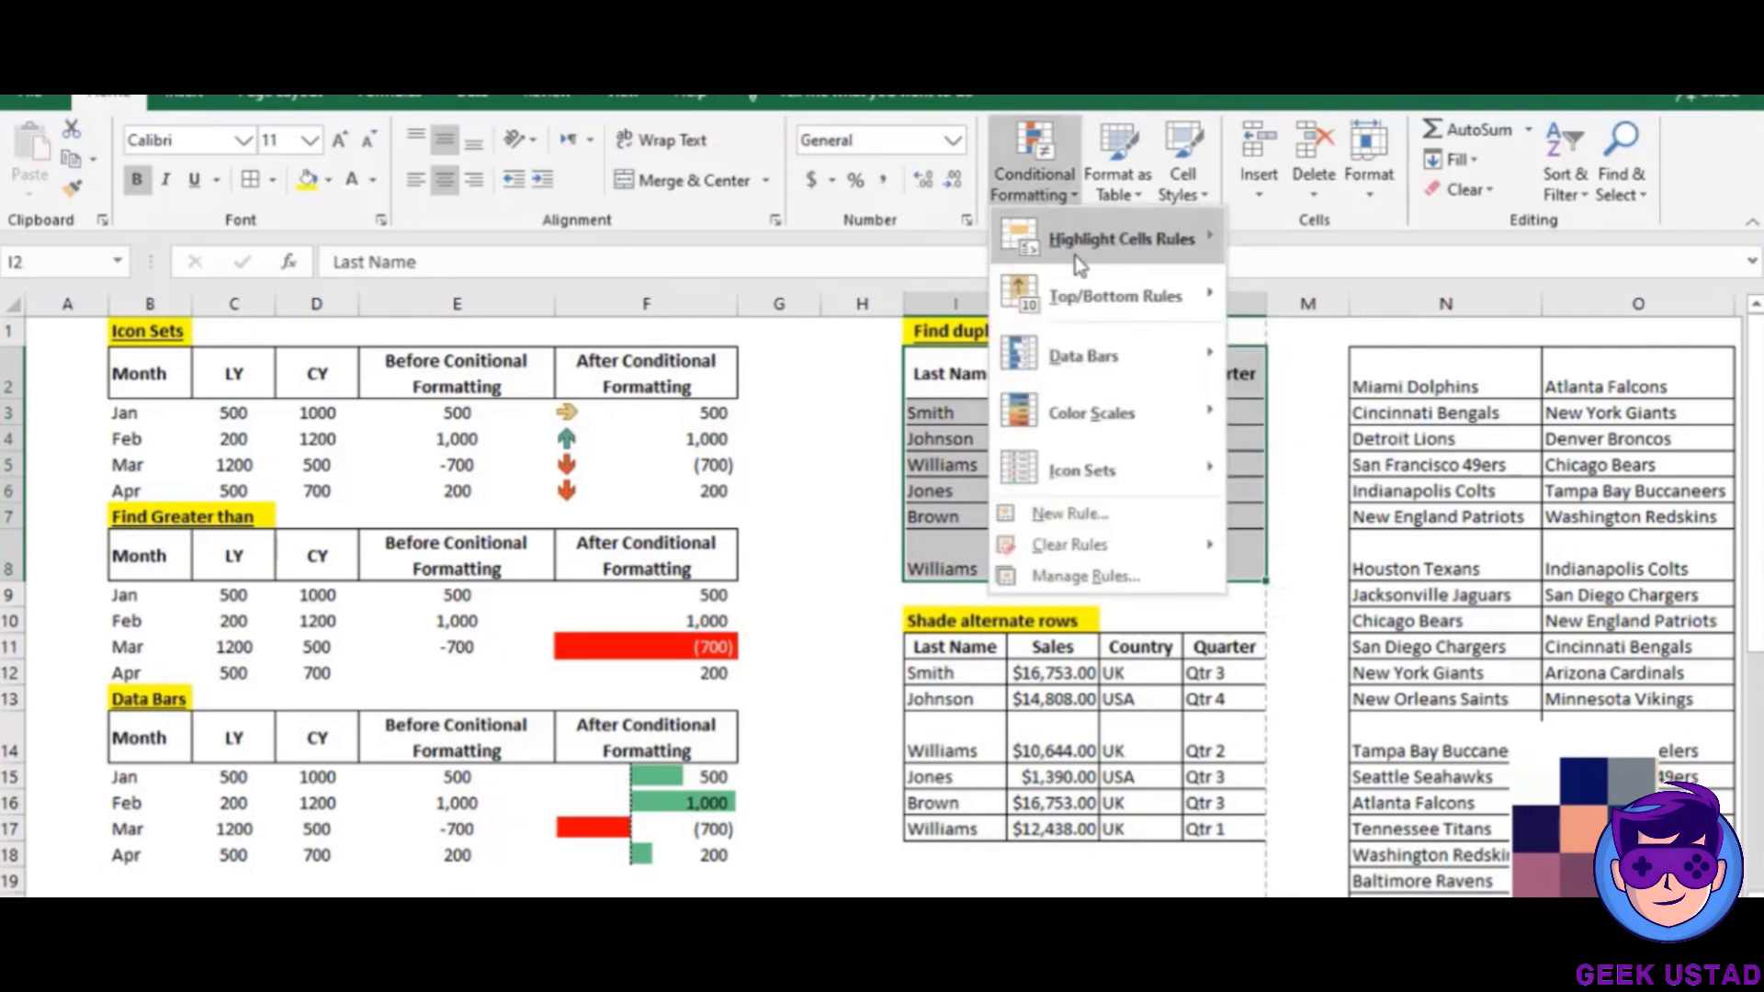
mouse_move(1124, 255)
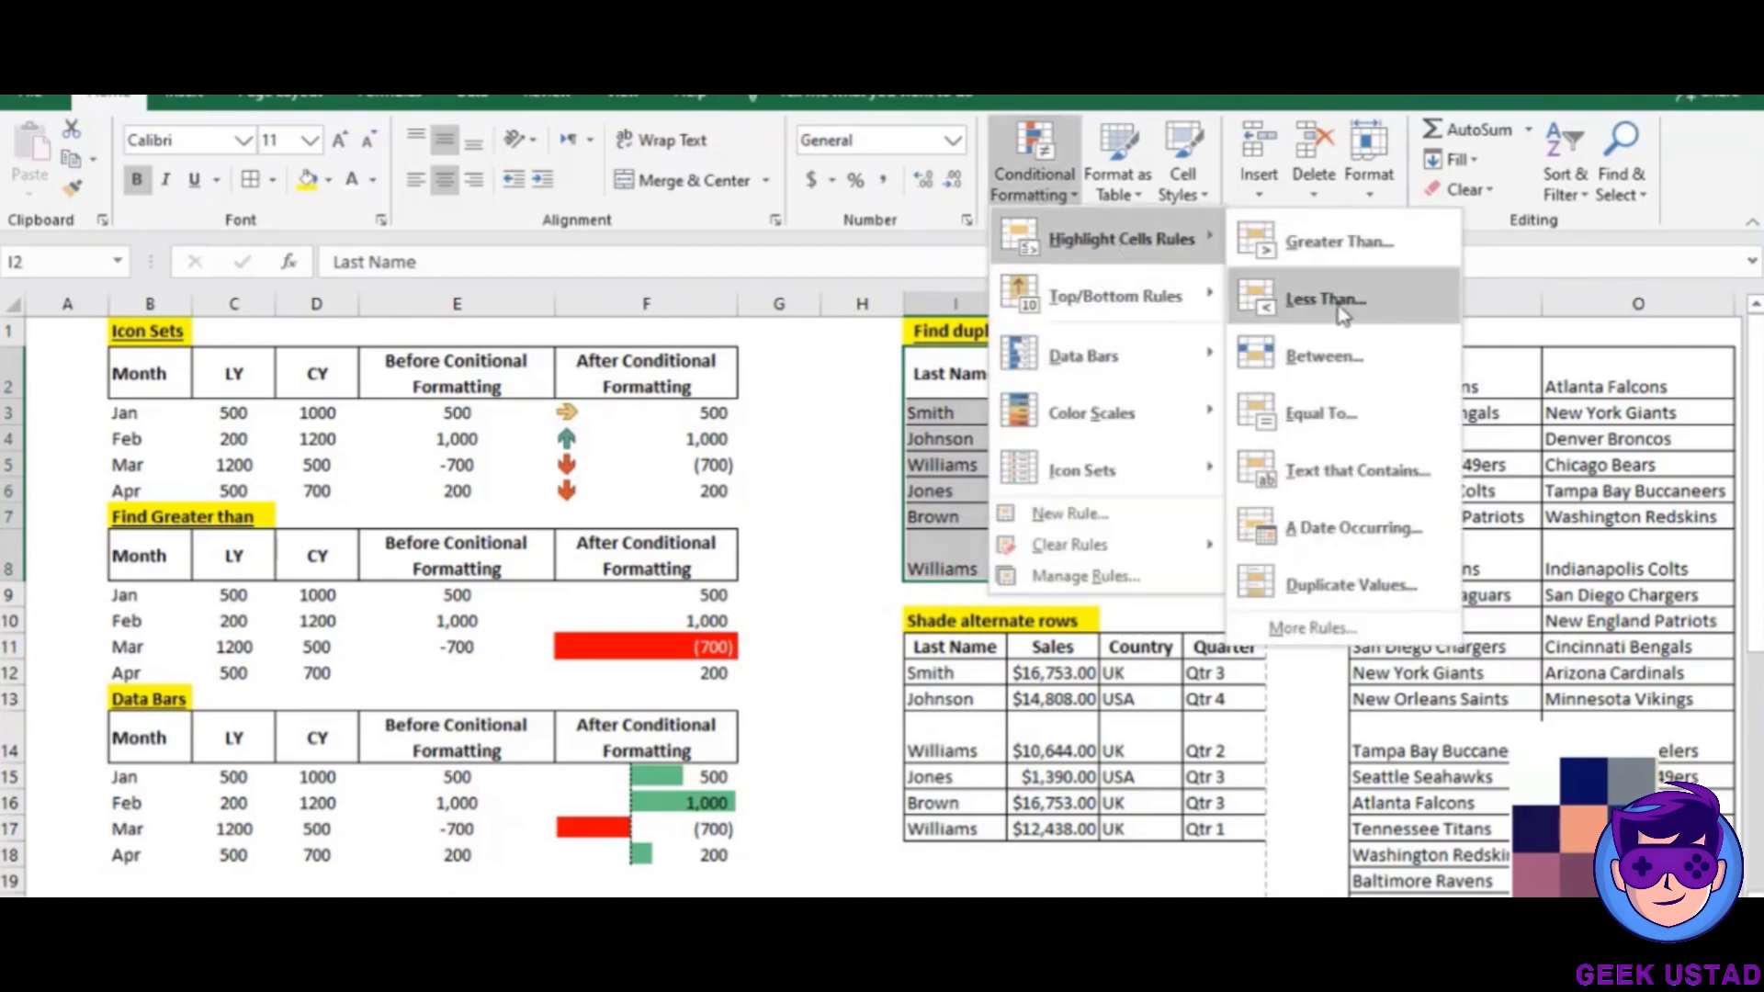
left_click(1307, 584)
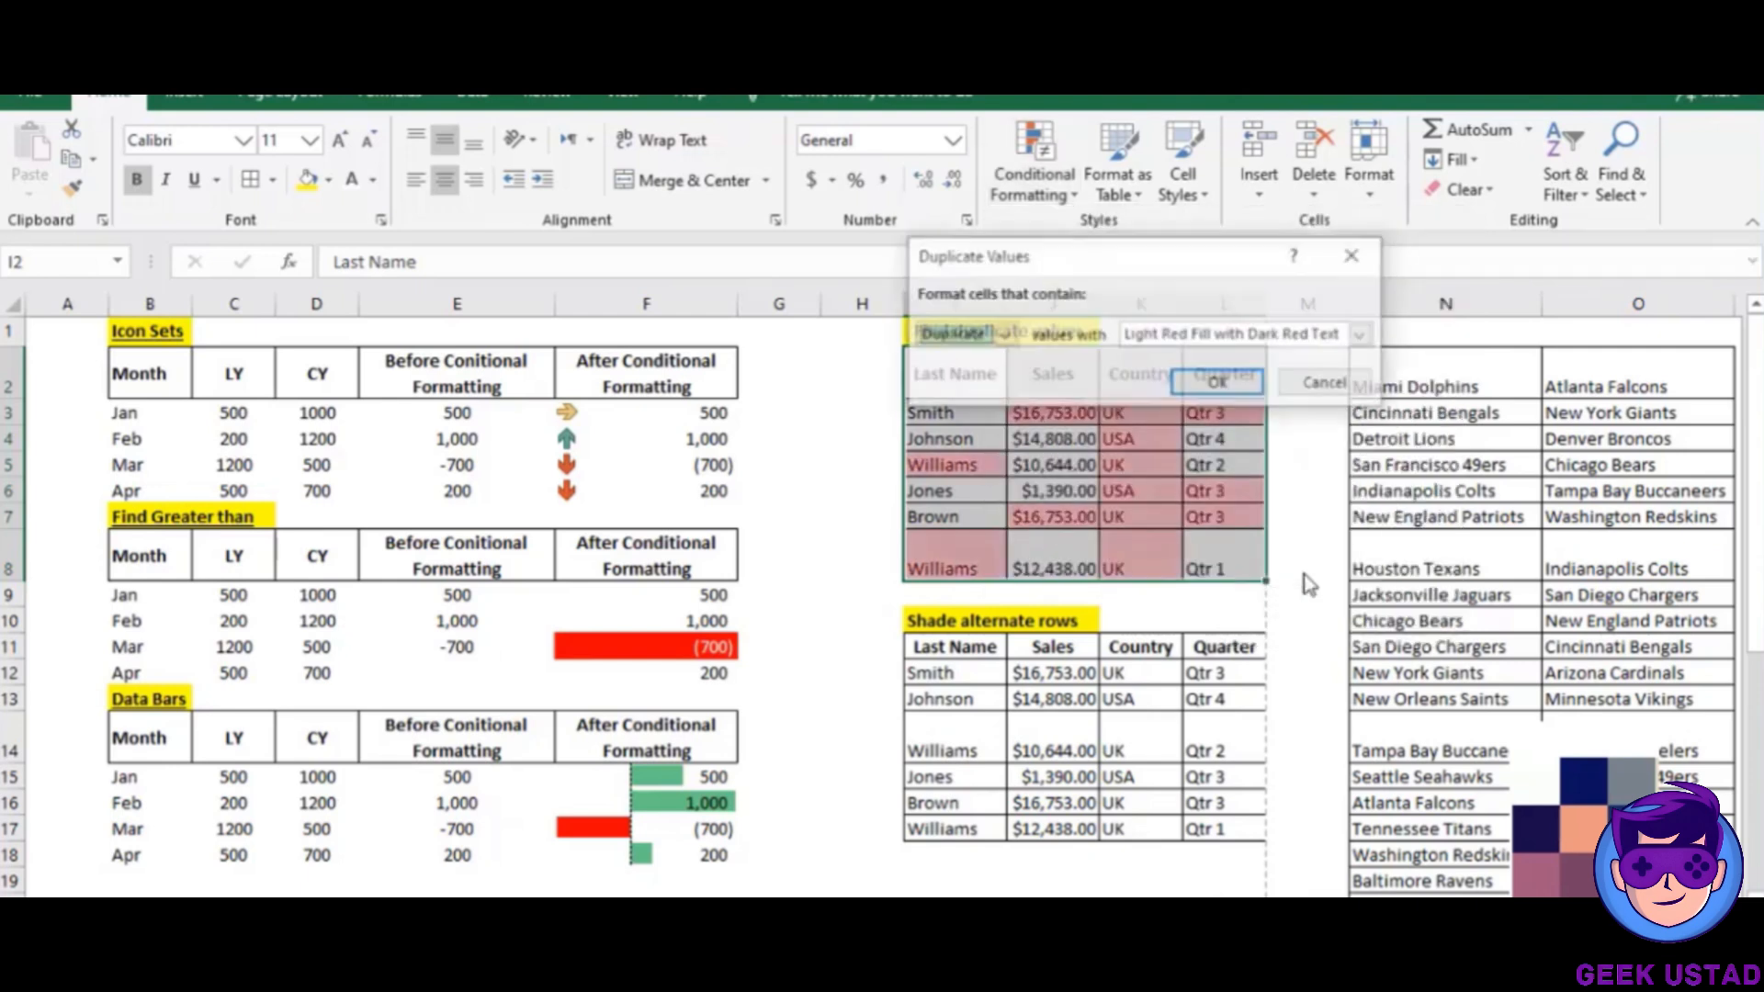
left_click(1219, 384)
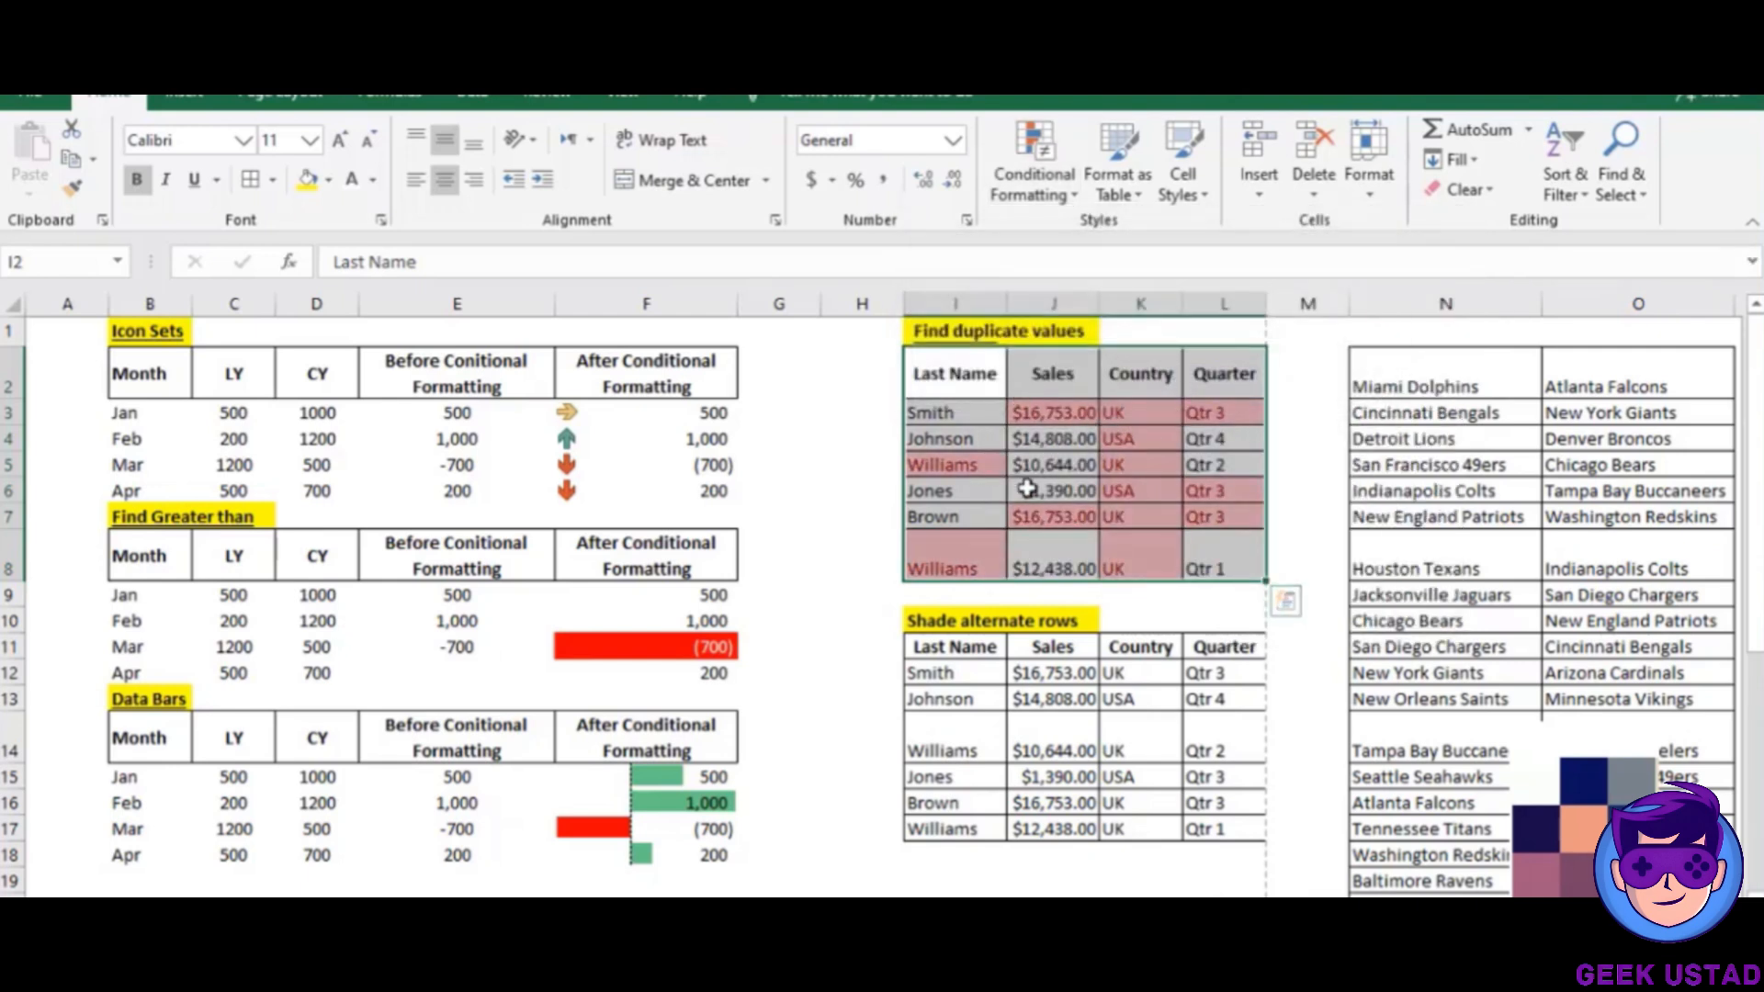
left_click(965, 466)
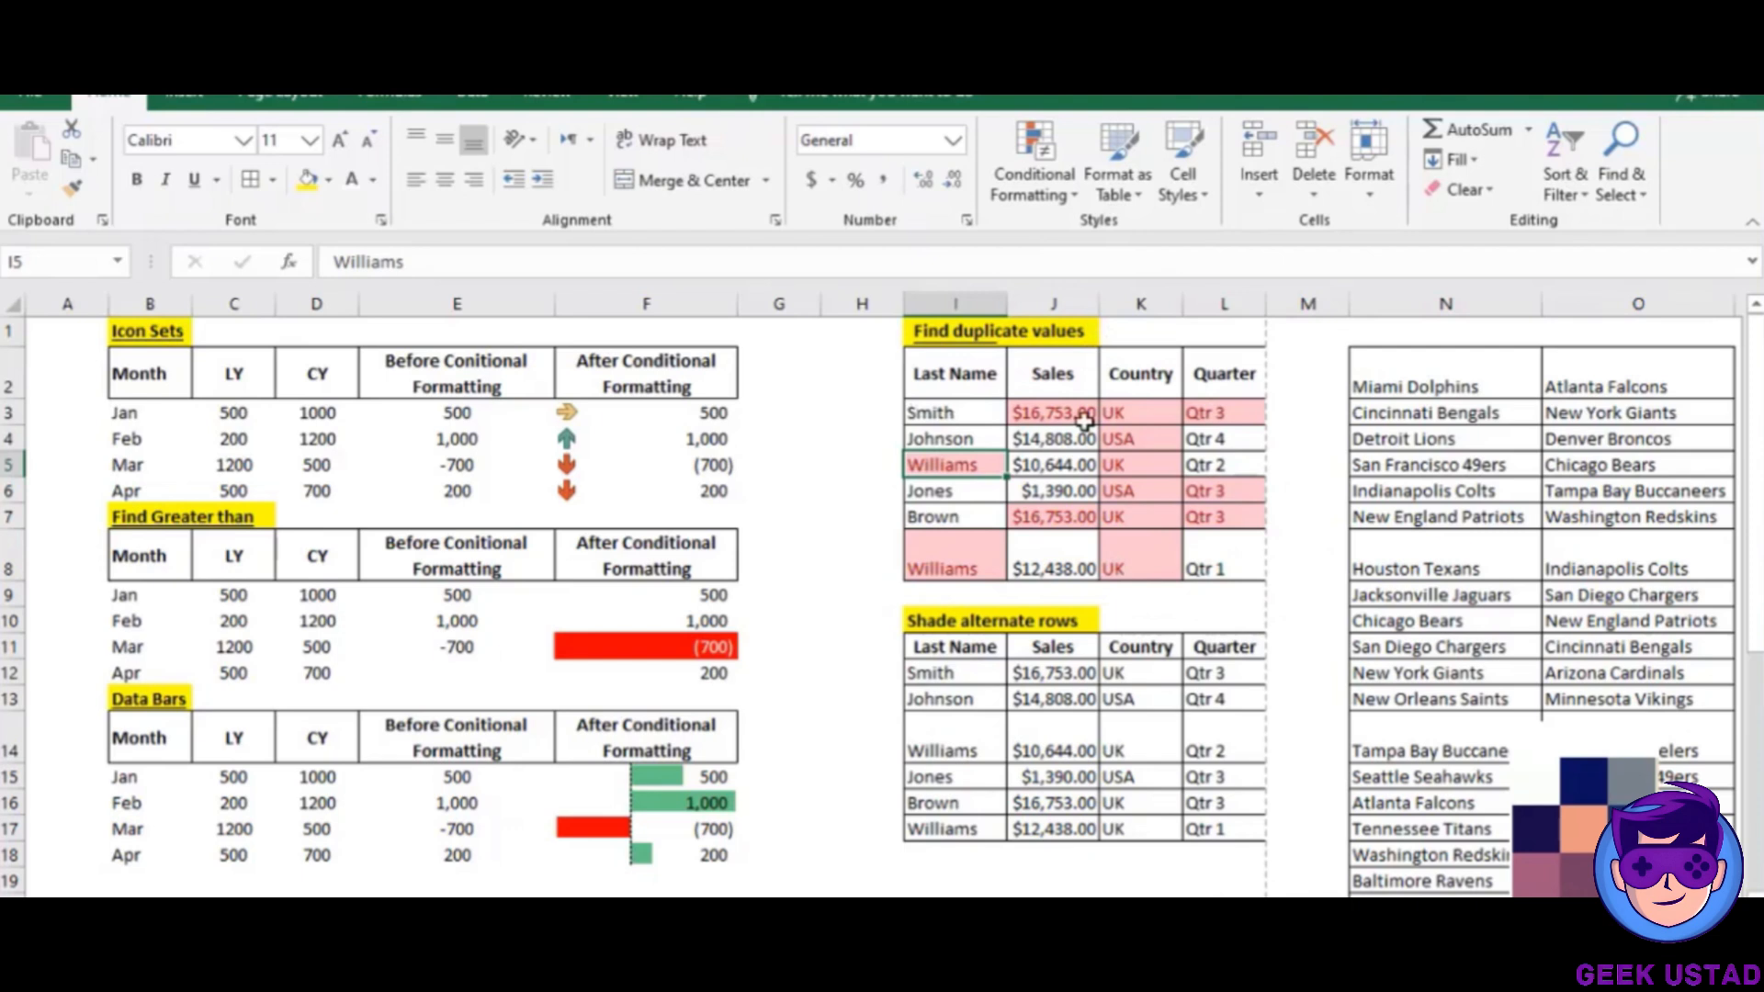
key("ctrl+z")
Preview a duplicate values rule on the last names I3:I8 using Green Fill with Dark Green Text.
left_click_drag(960, 413, 962, 555)
left_click(1033, 175)
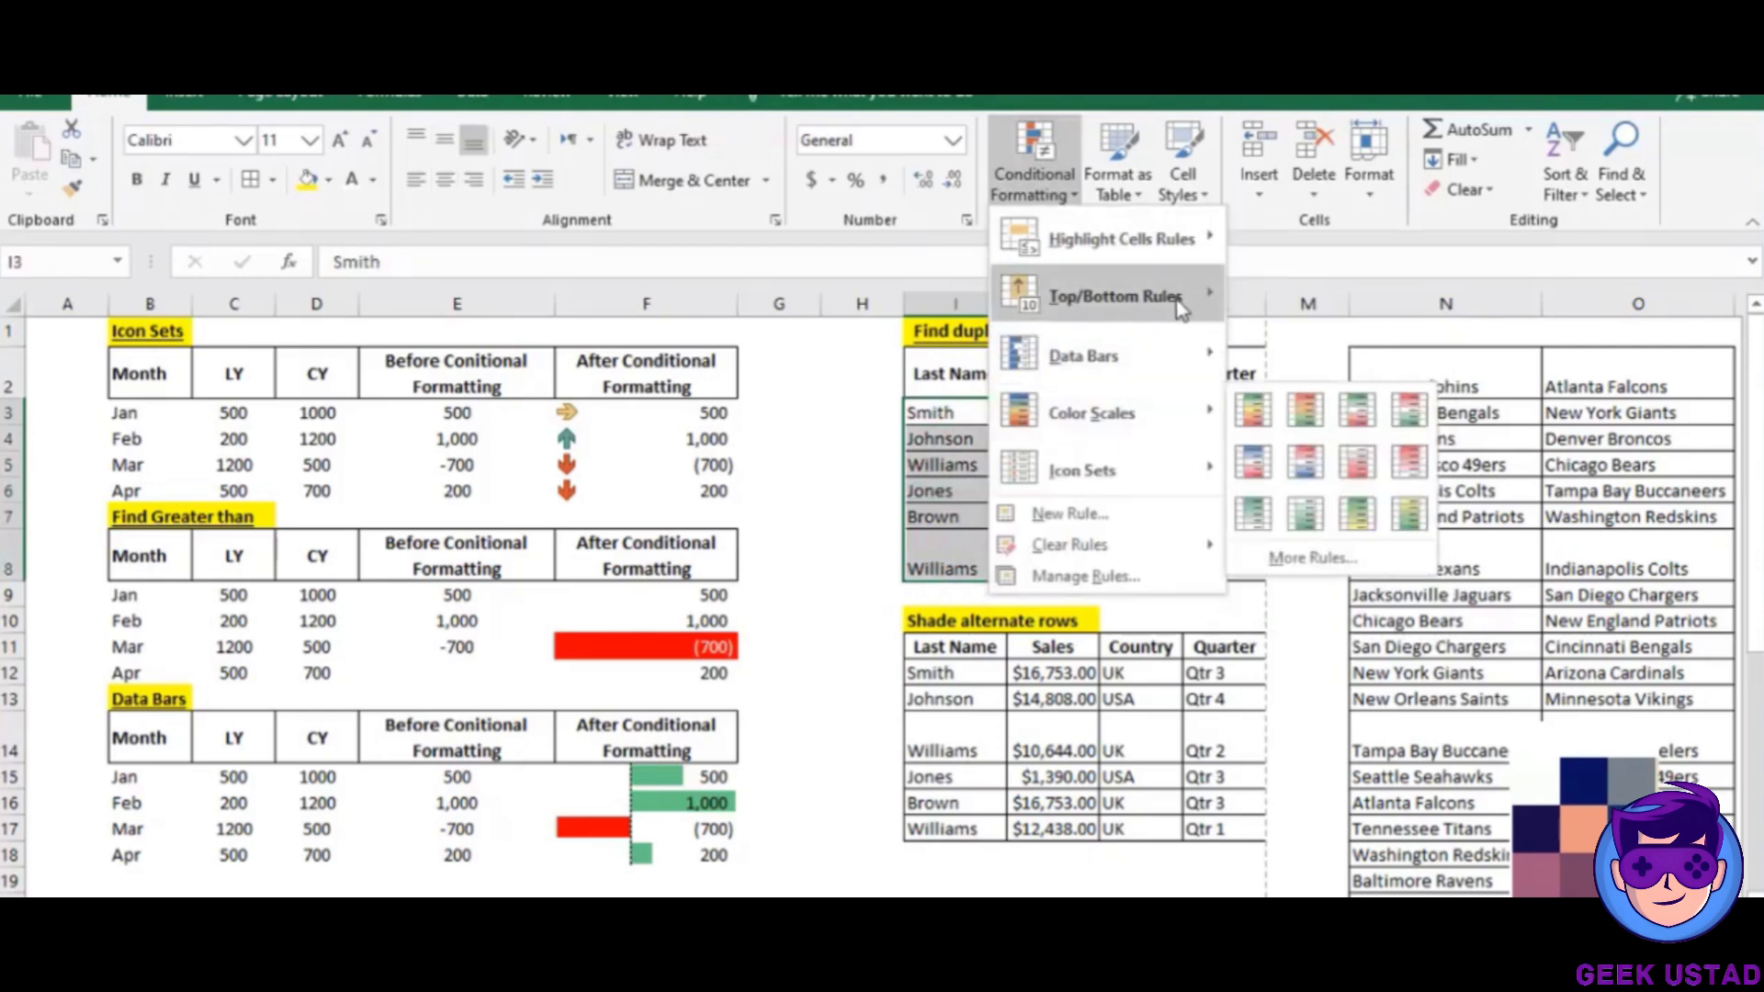
mouse_move(1199, 247)
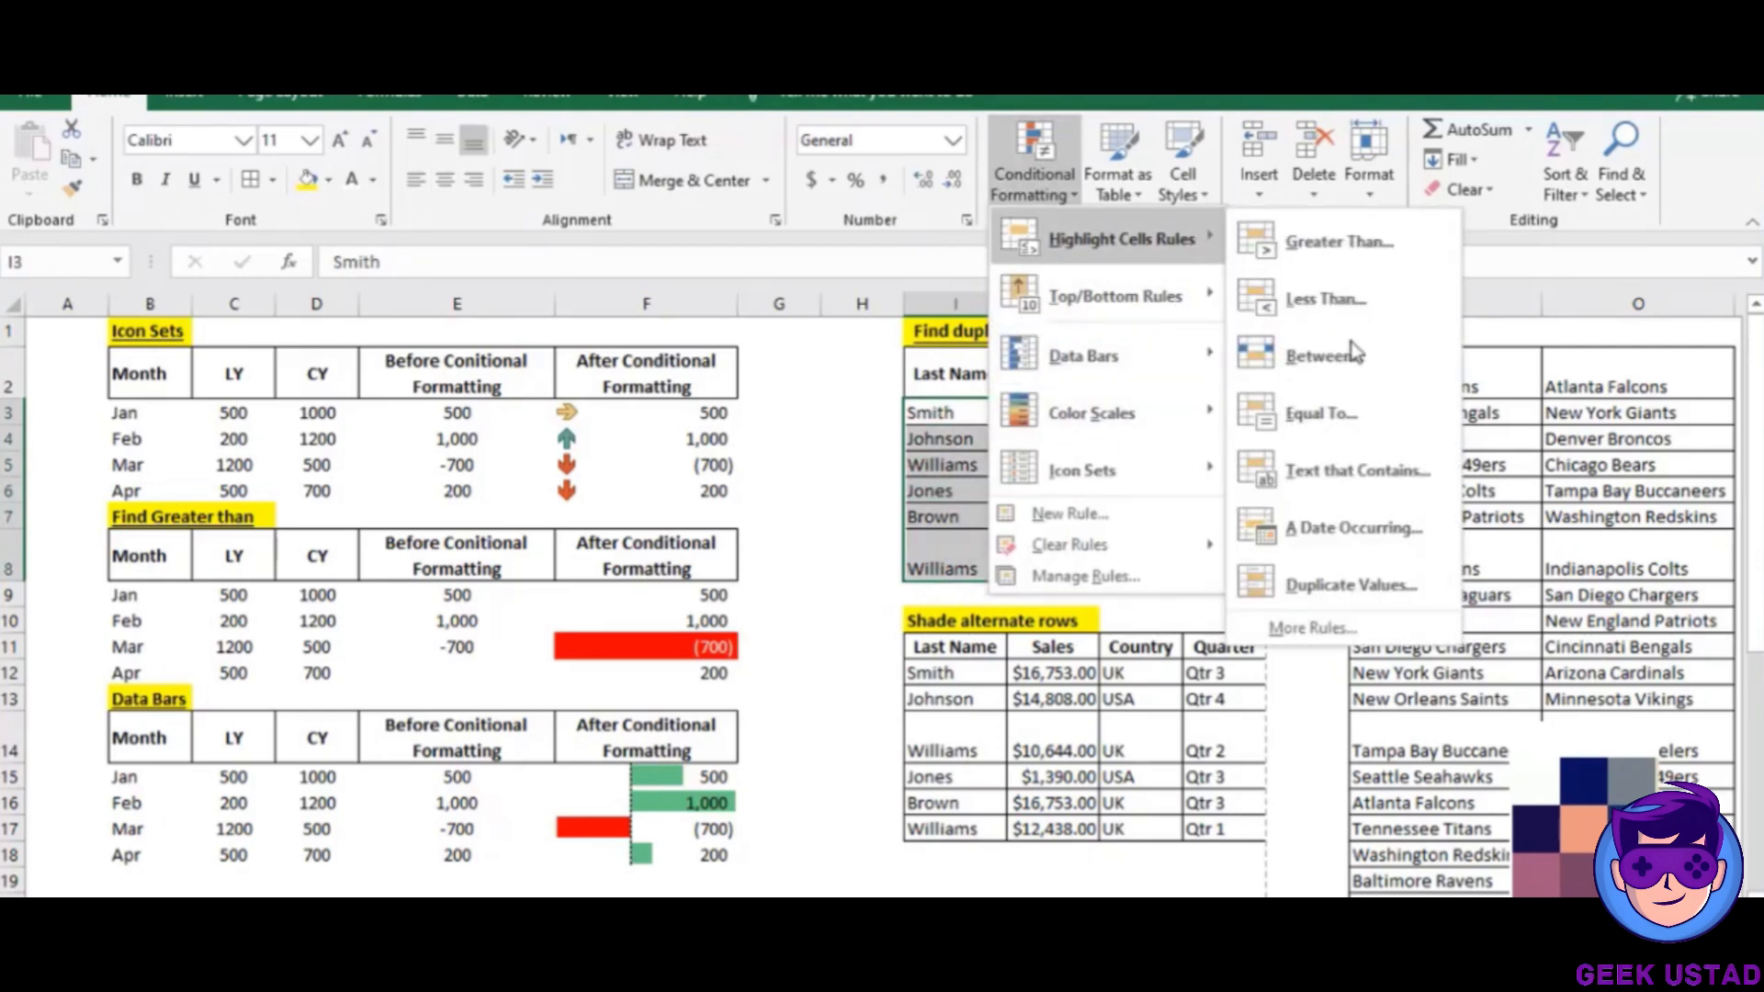
left_click(1378, 590)
key("Return")
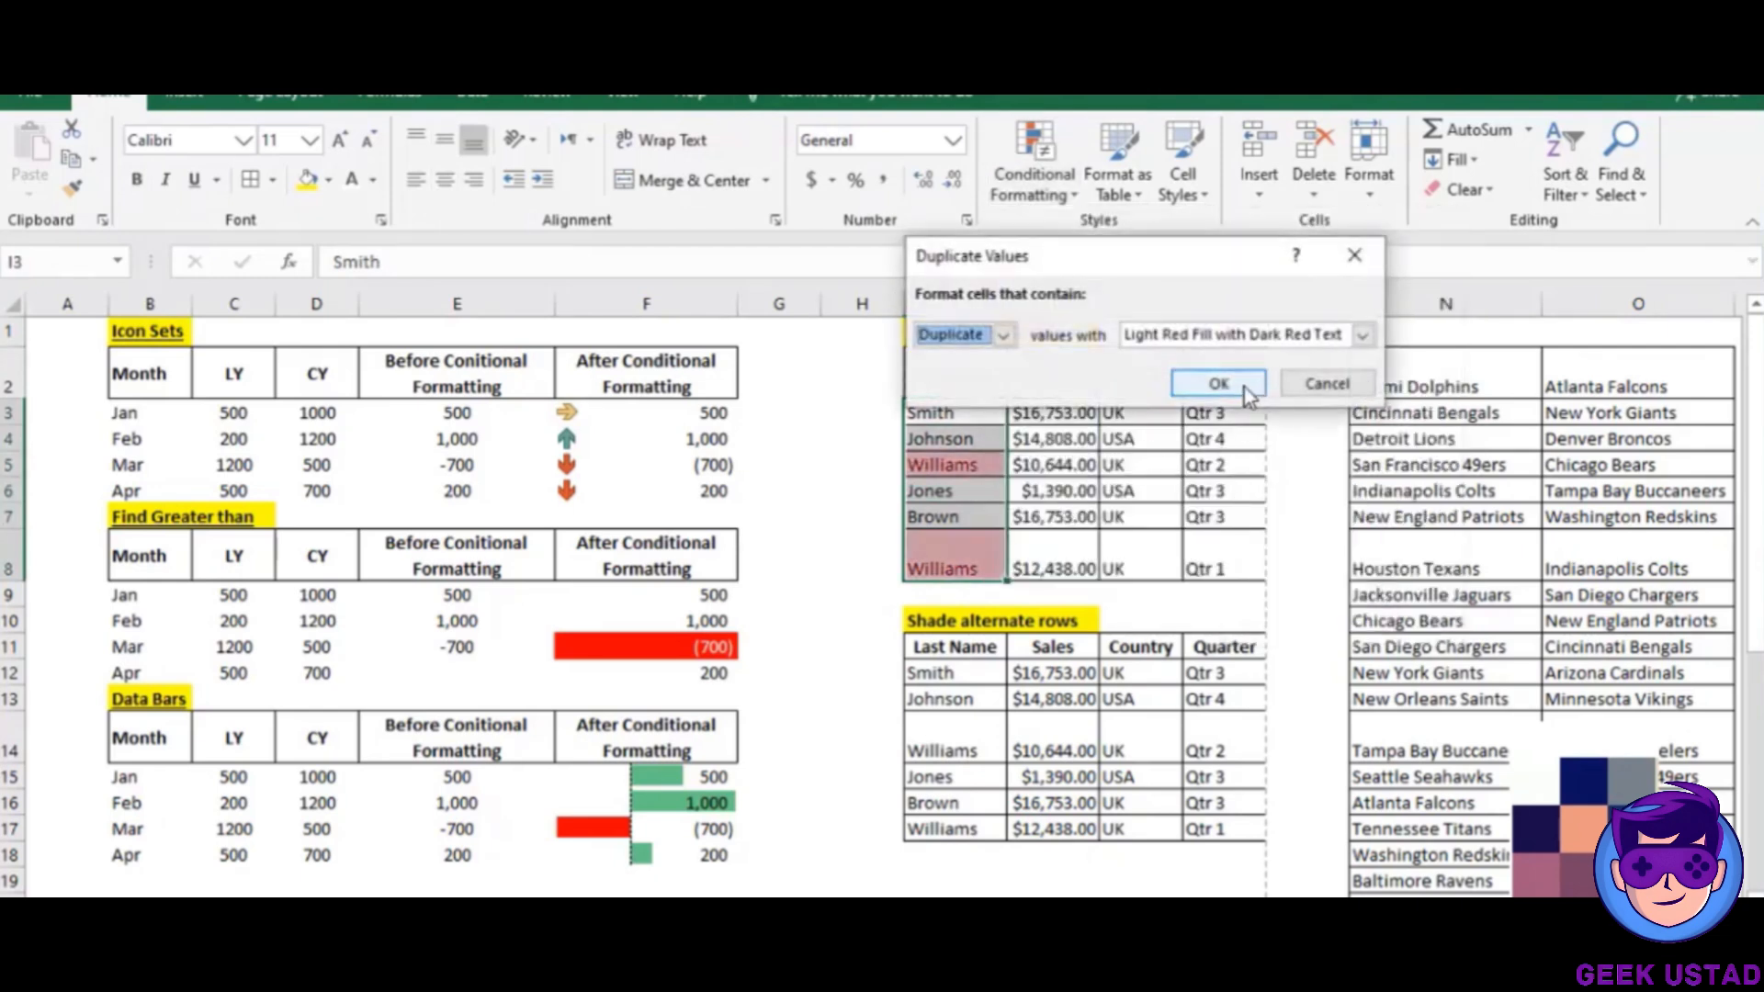
left_click(1363, 338)
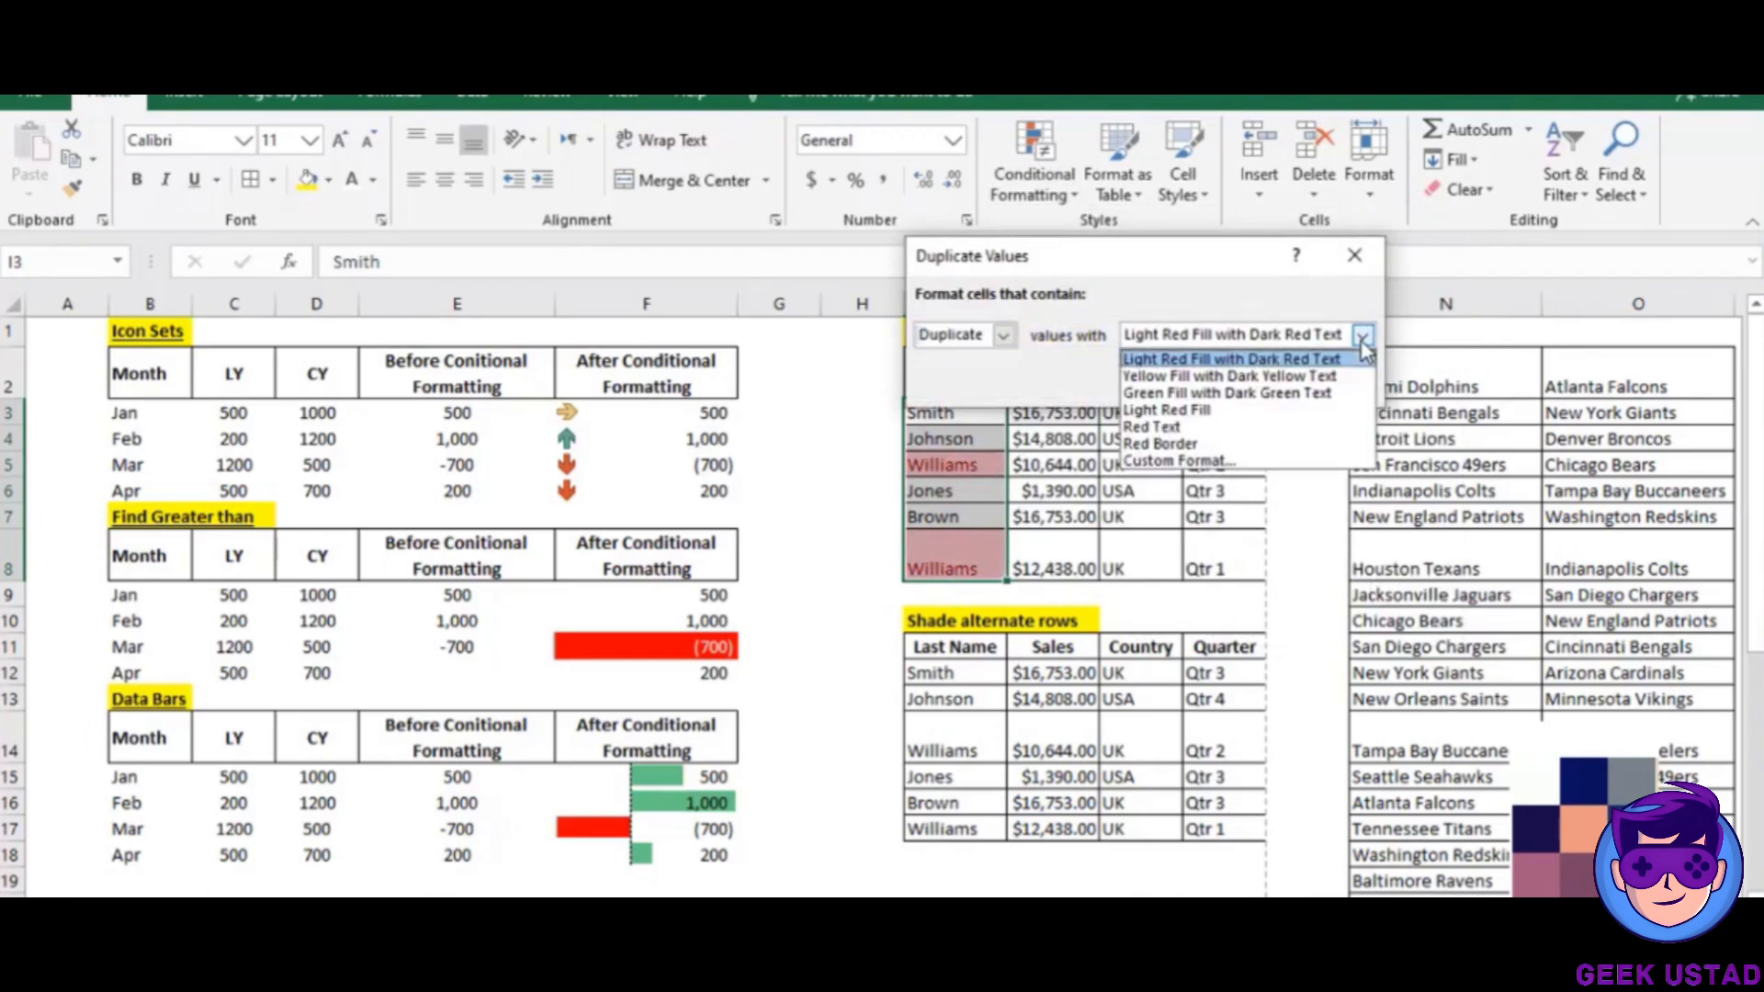
left_click(1293, 393)
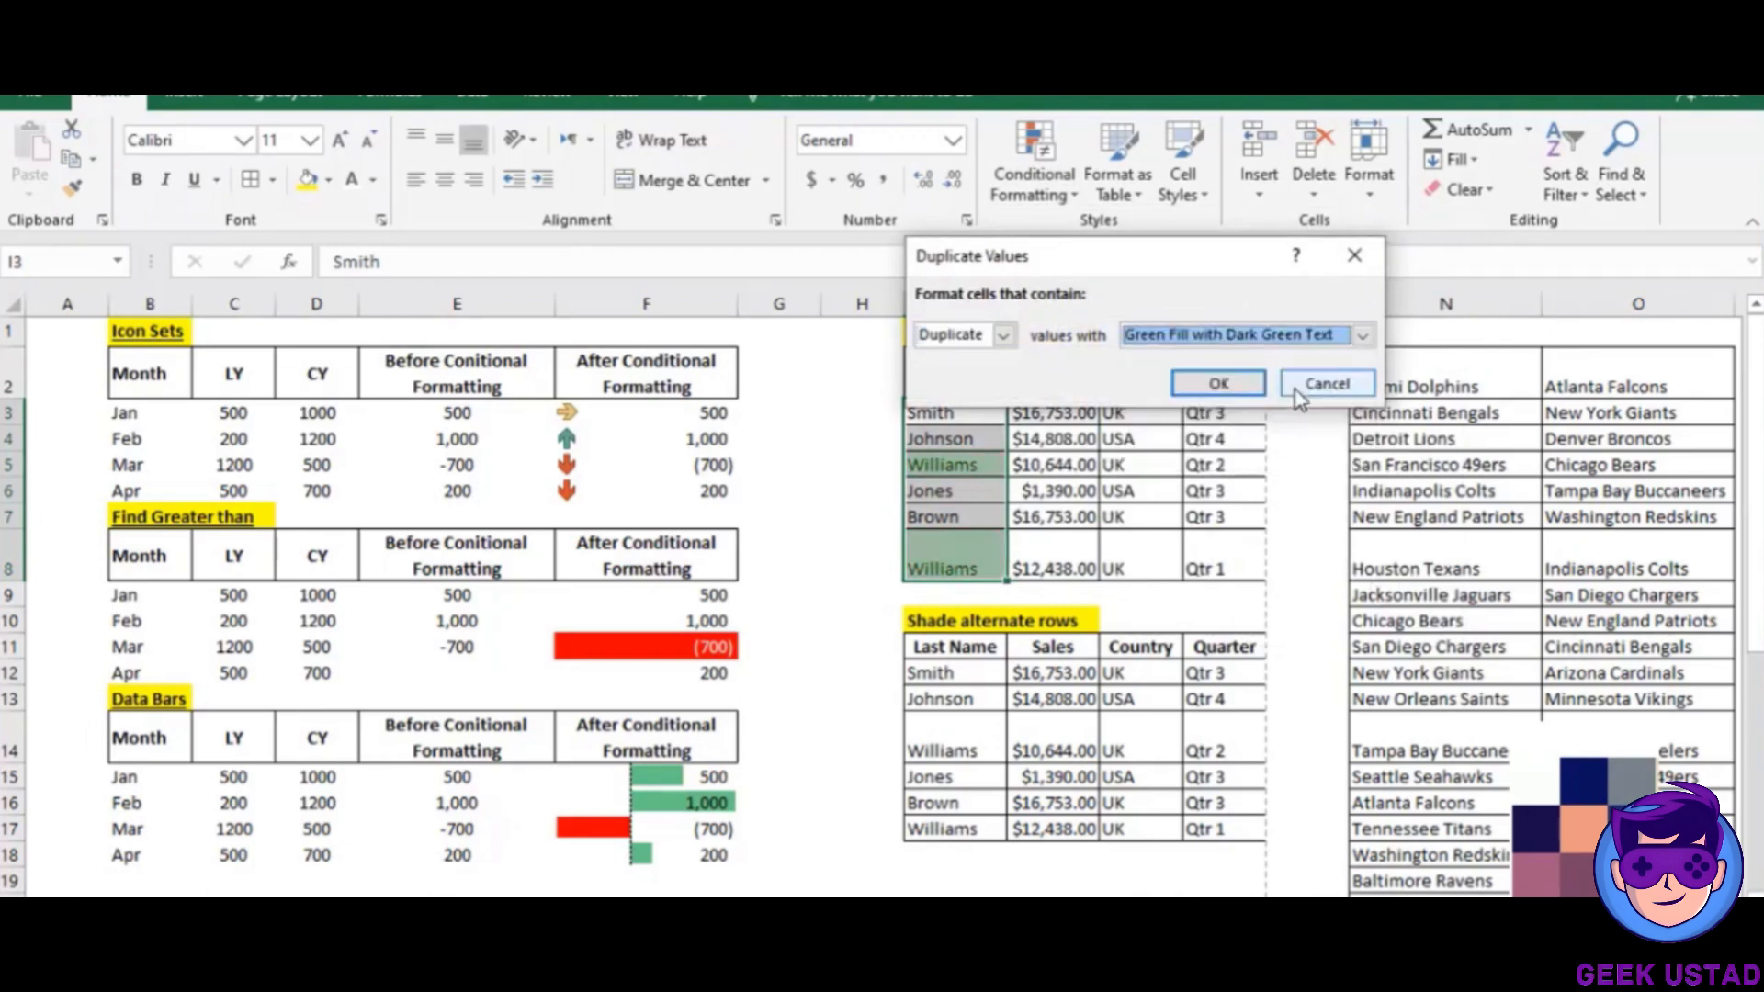
Look at the custom format options for the duplicate values rule and leave without applying it.
left_click(1363, 338)
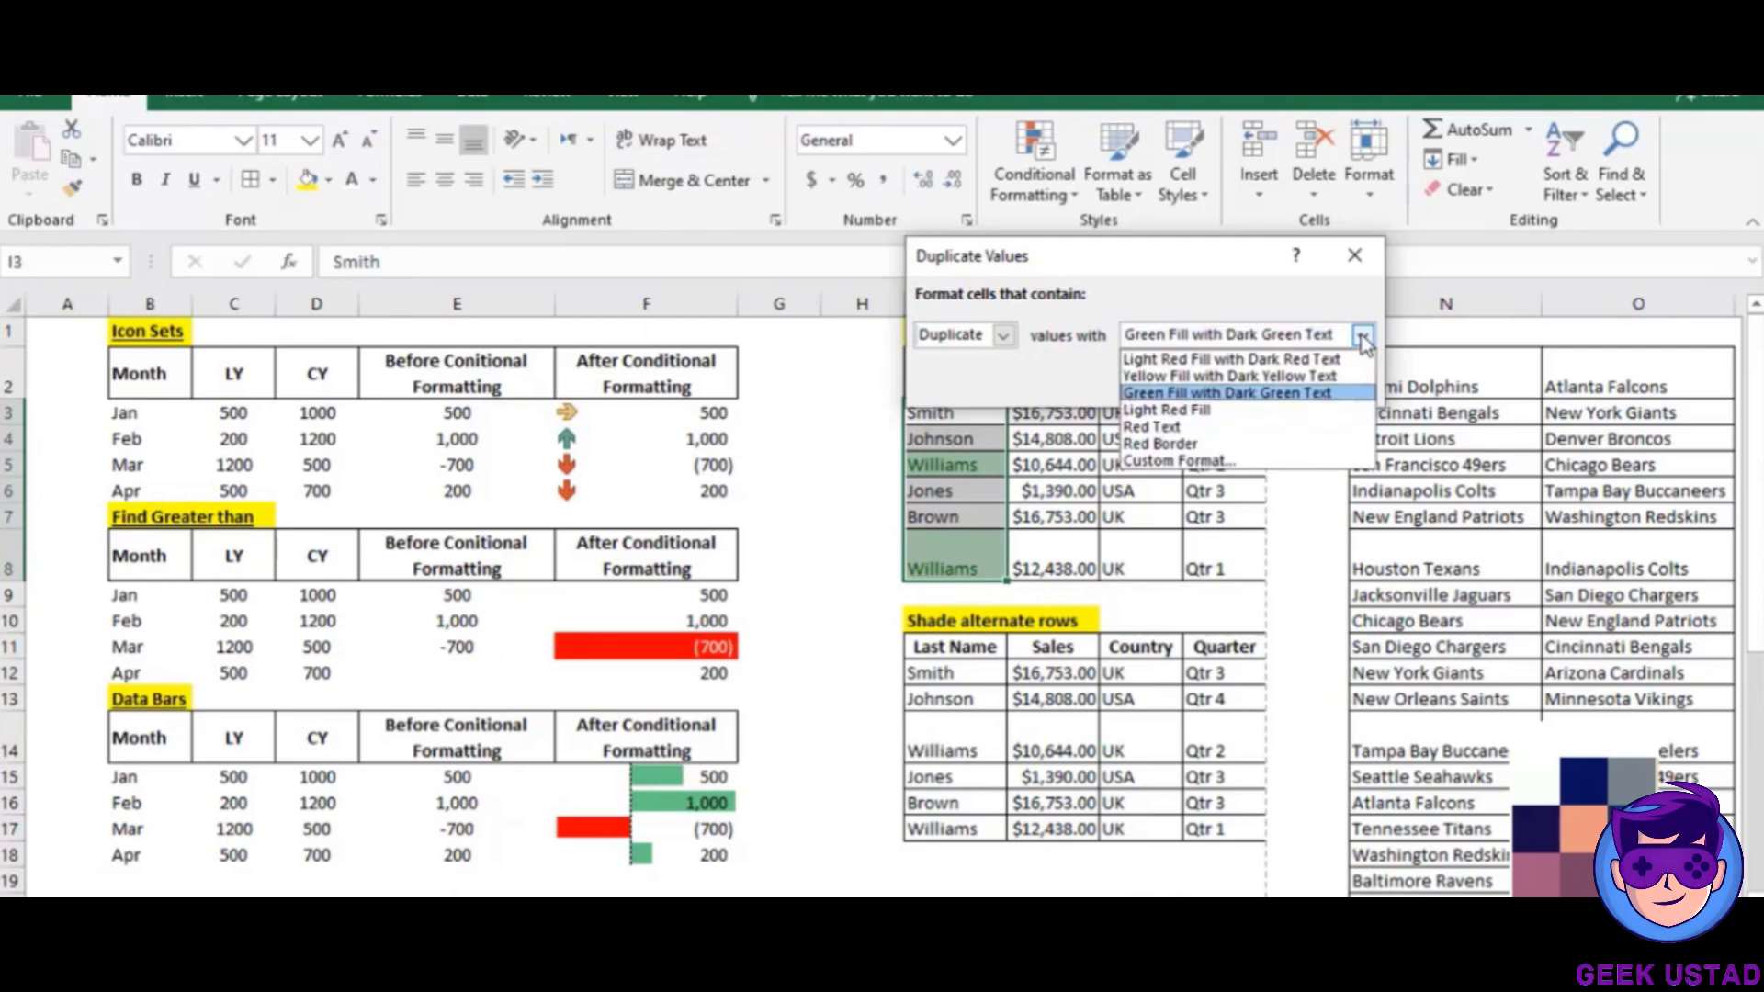
left_click(1234, 462)
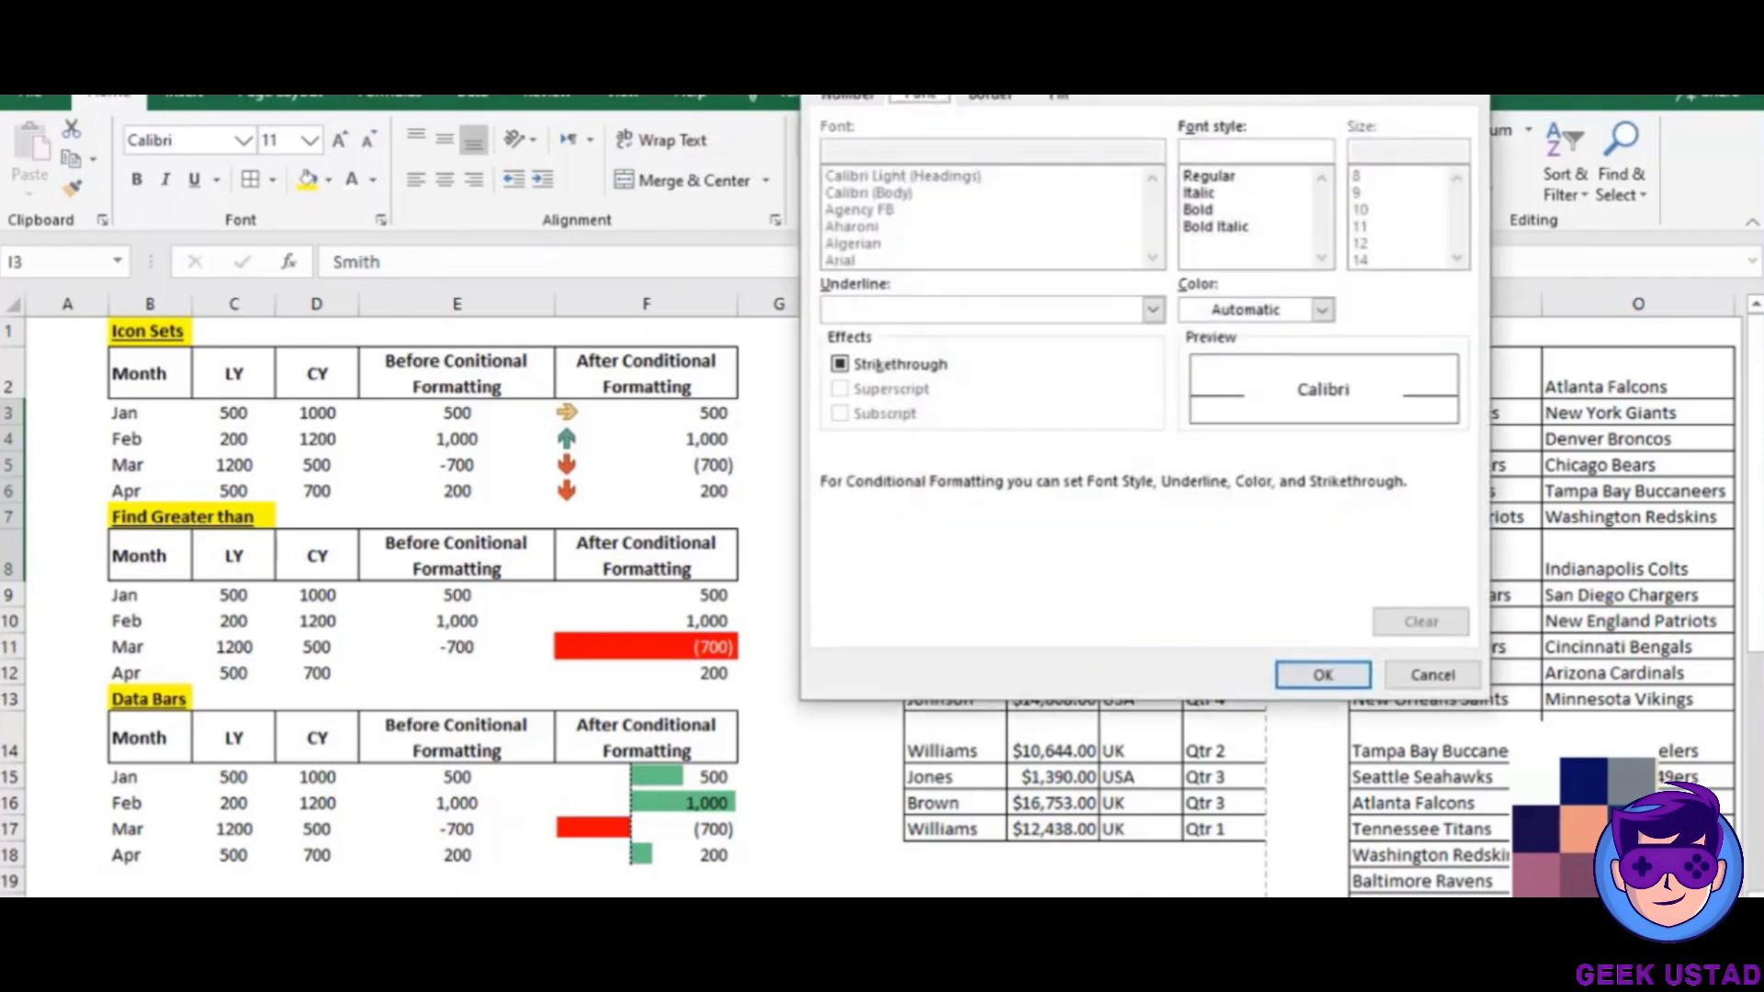
left_click(1461, 59)
left_click(1362, 257)
left_click(1057, 507)
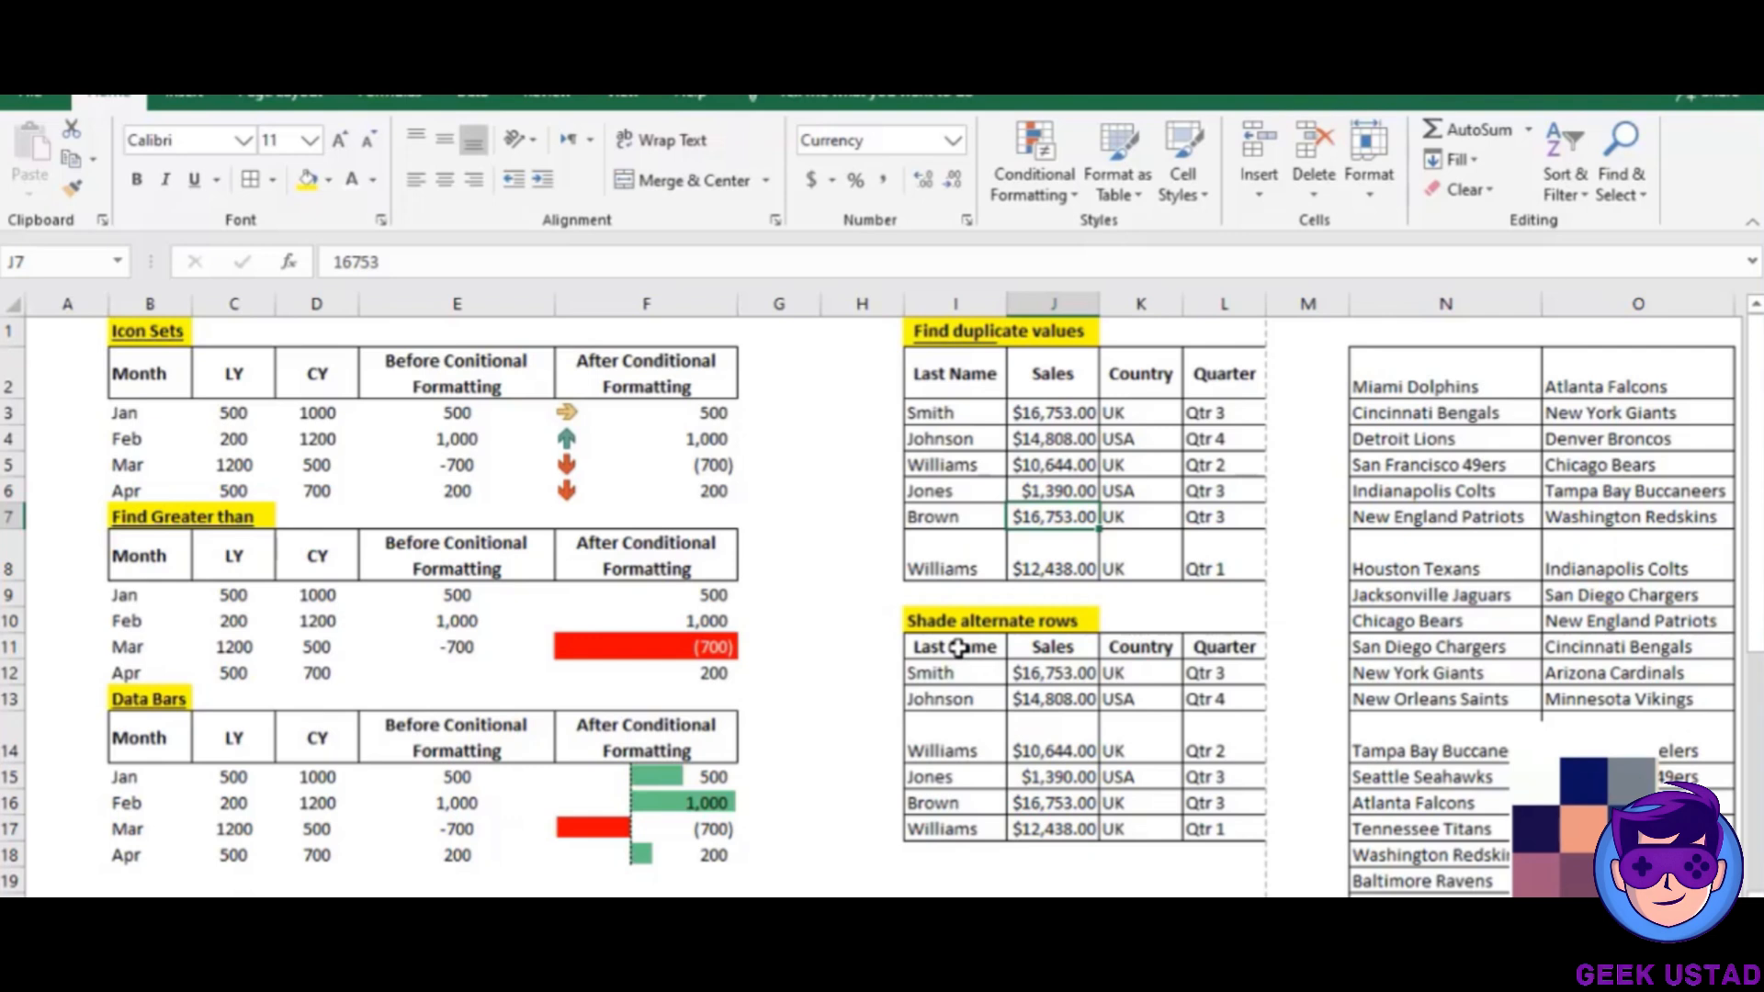
Start a formula-based conditional formatting rule for the Shade alternate rows table I11:L17 using =isodd(row()).
mouse_move(958, 648)
left_mouse_down()
mouse_move(1243, 808)
mouse_move(1227, 829)
left_mouse_up()
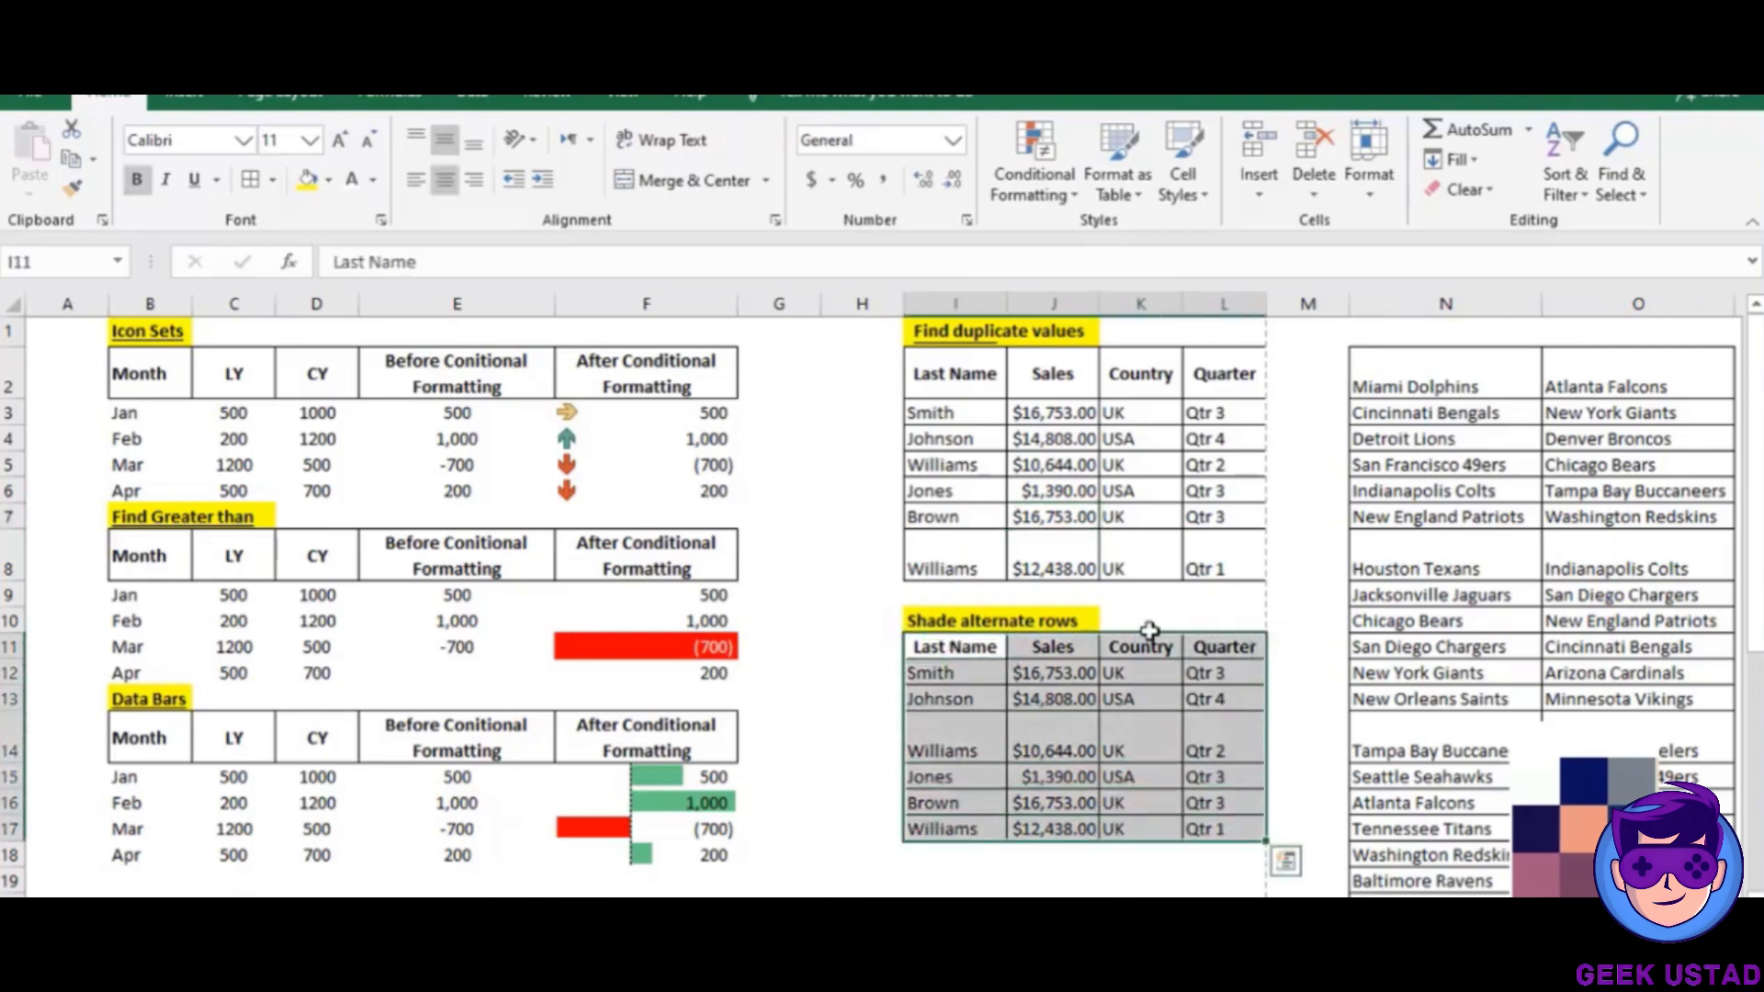
left_click(1038, 197)
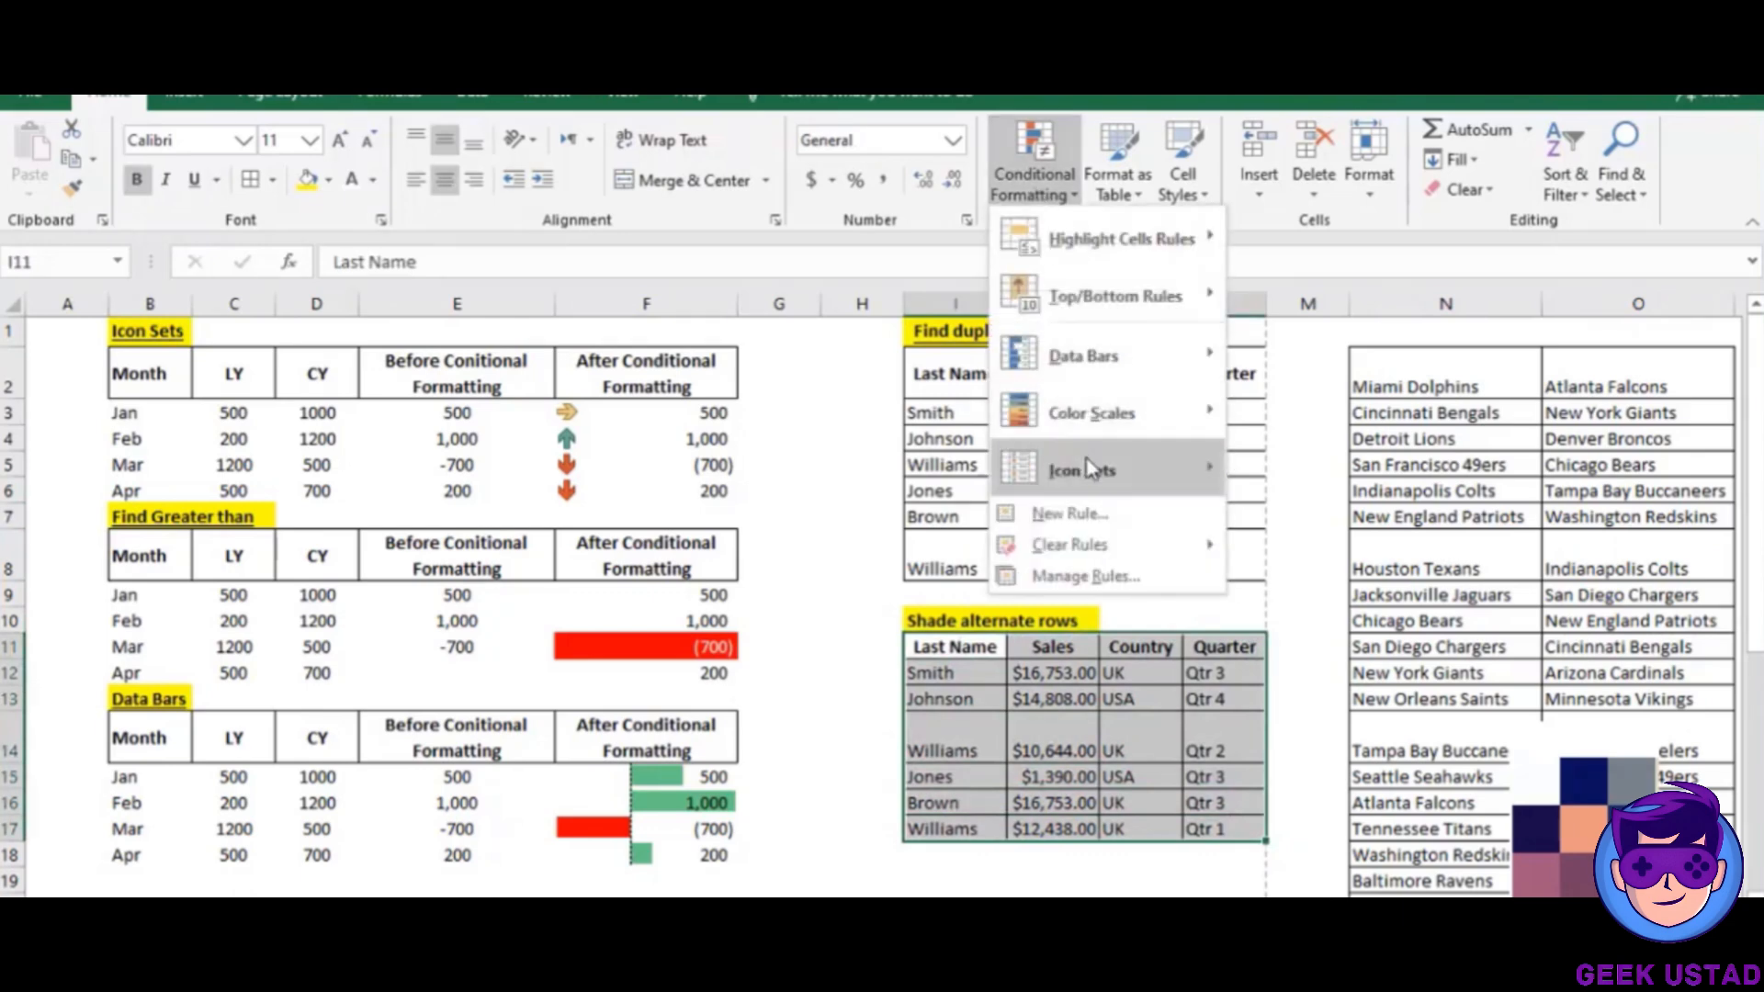
left_click(1089, 515)
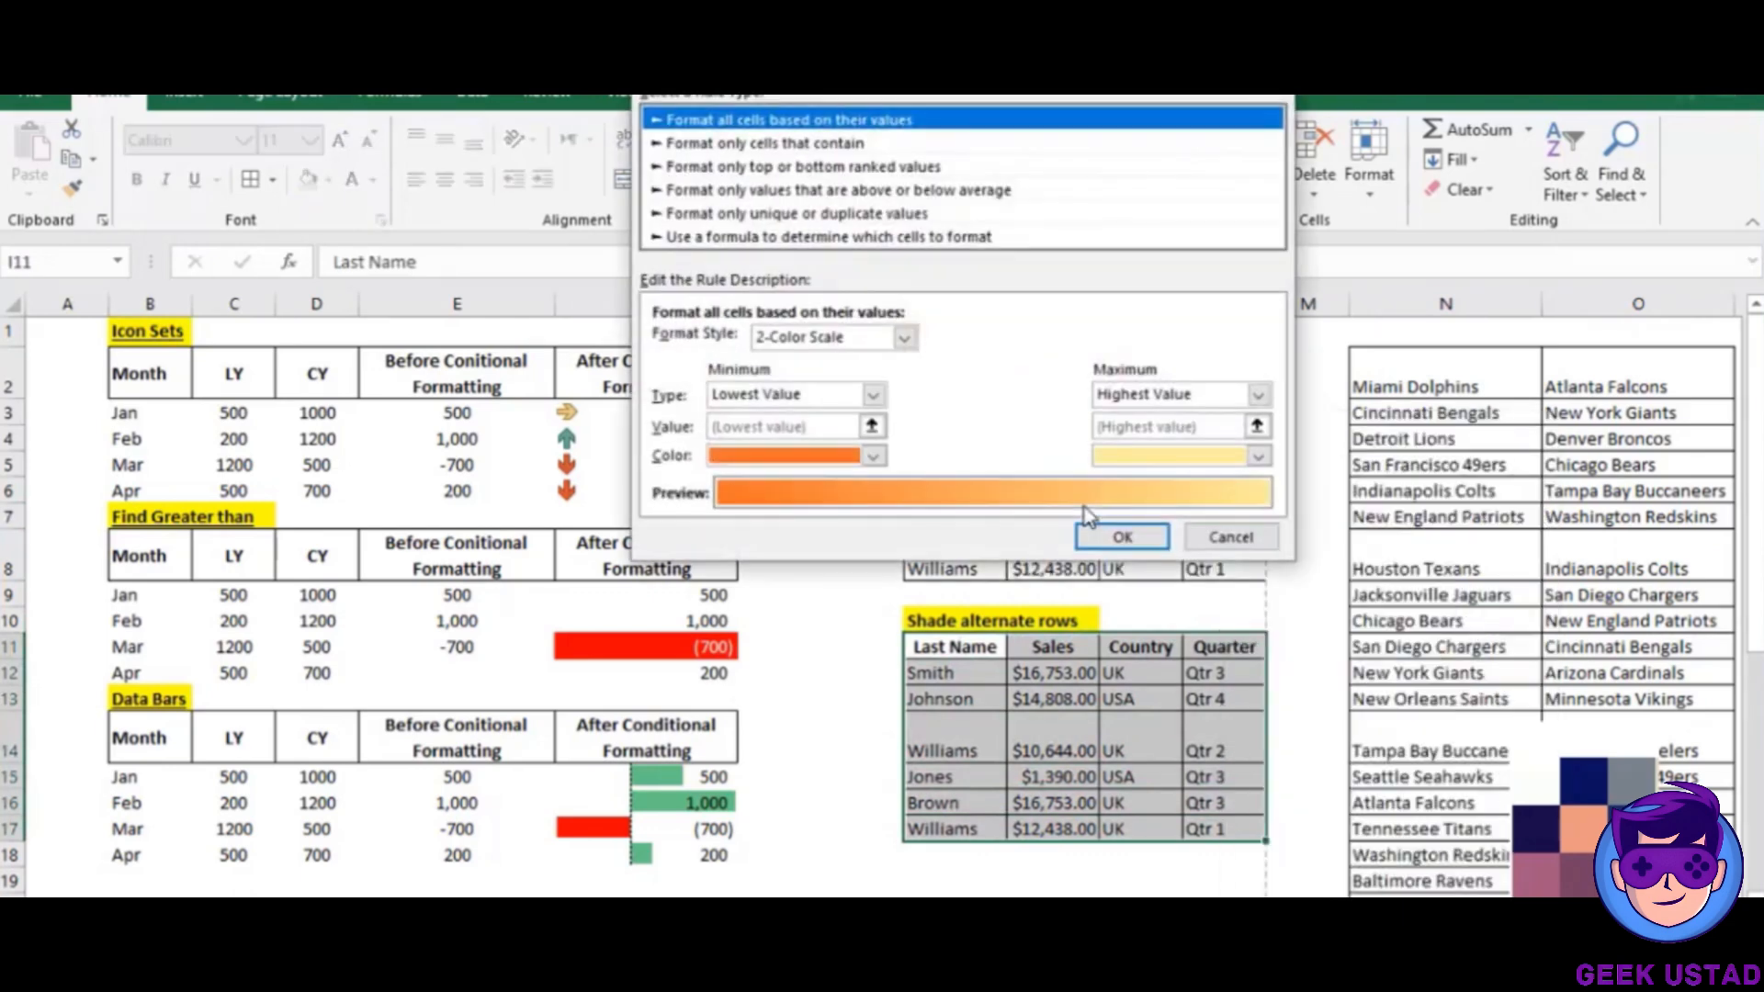
left_click(883, 239)
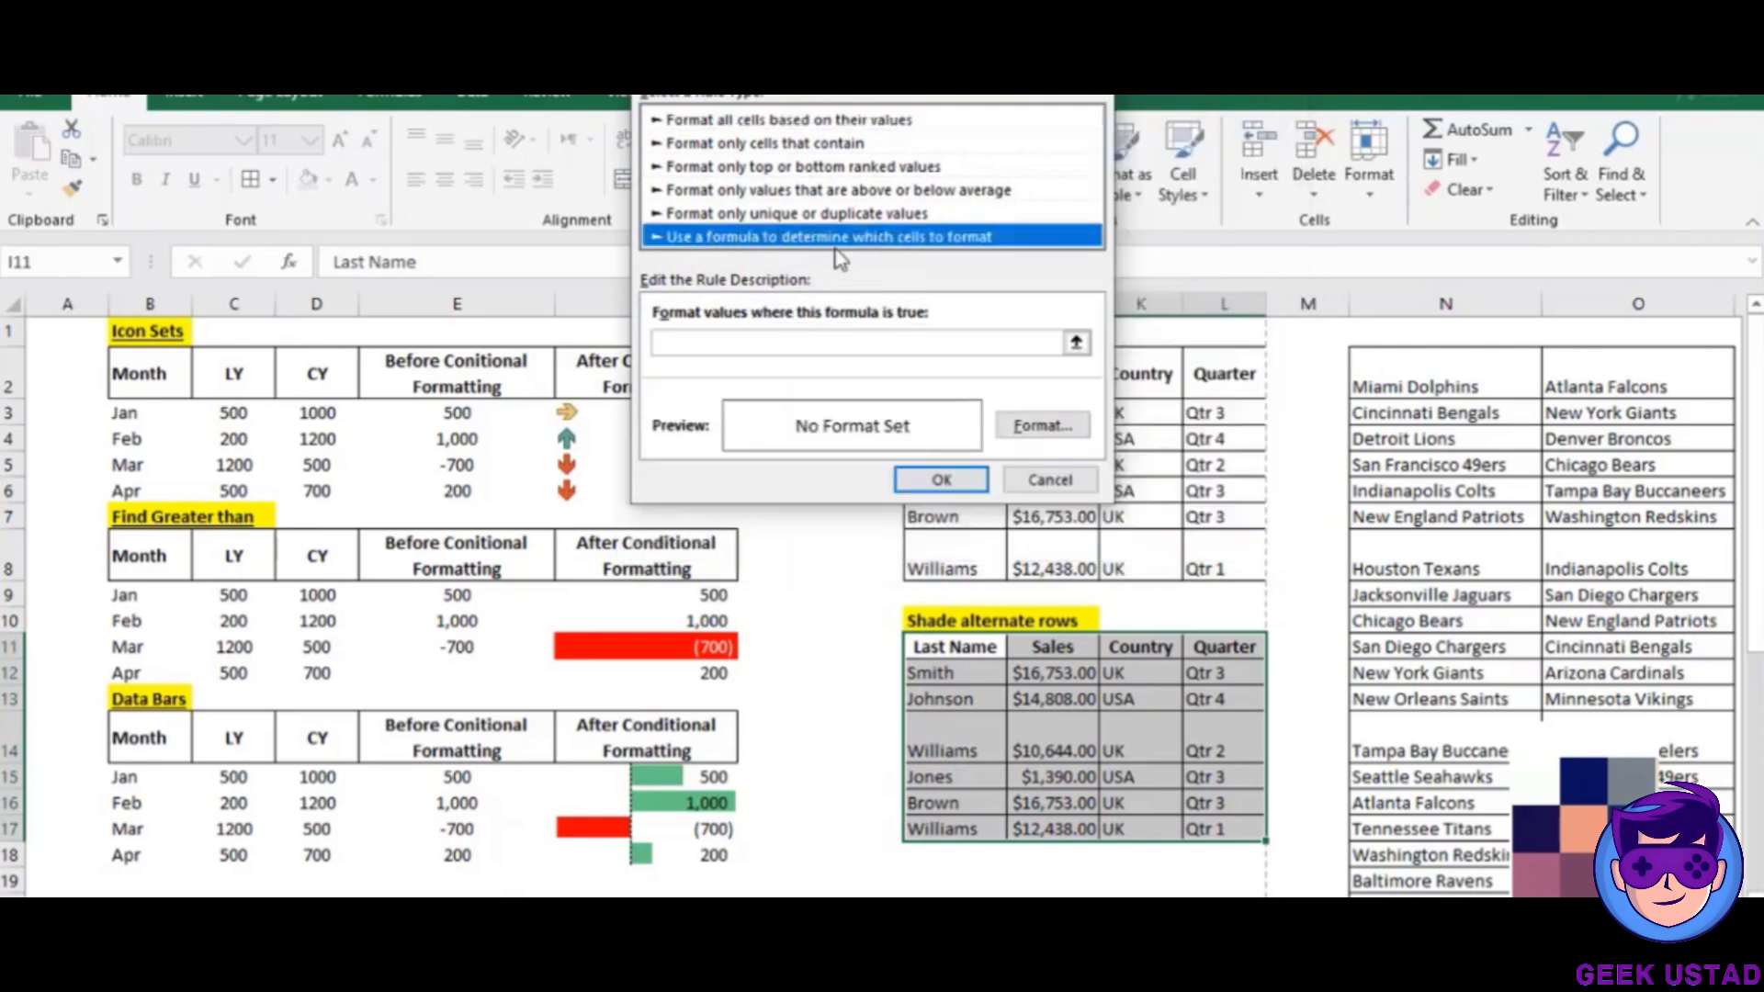
left_click(890, 341)
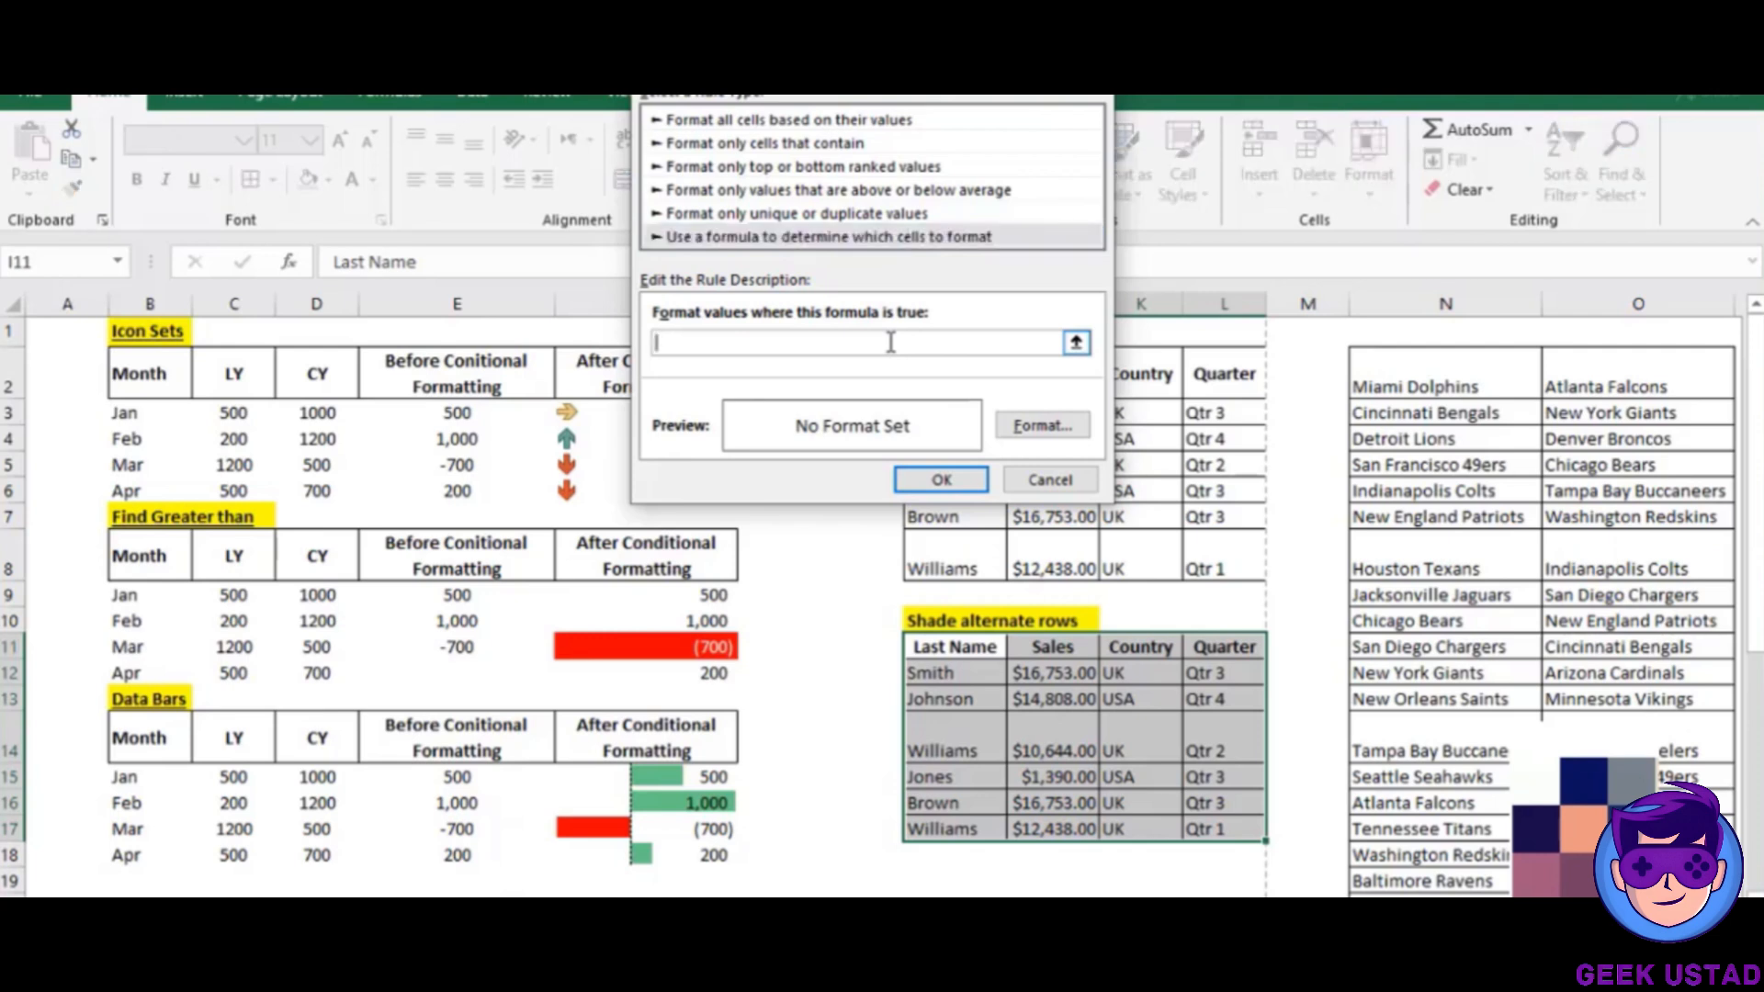
type("=isodd")
type("(row())")
Give the odd-row rule a light gold background fill and apply it to the table.
left_click(1037, 427)
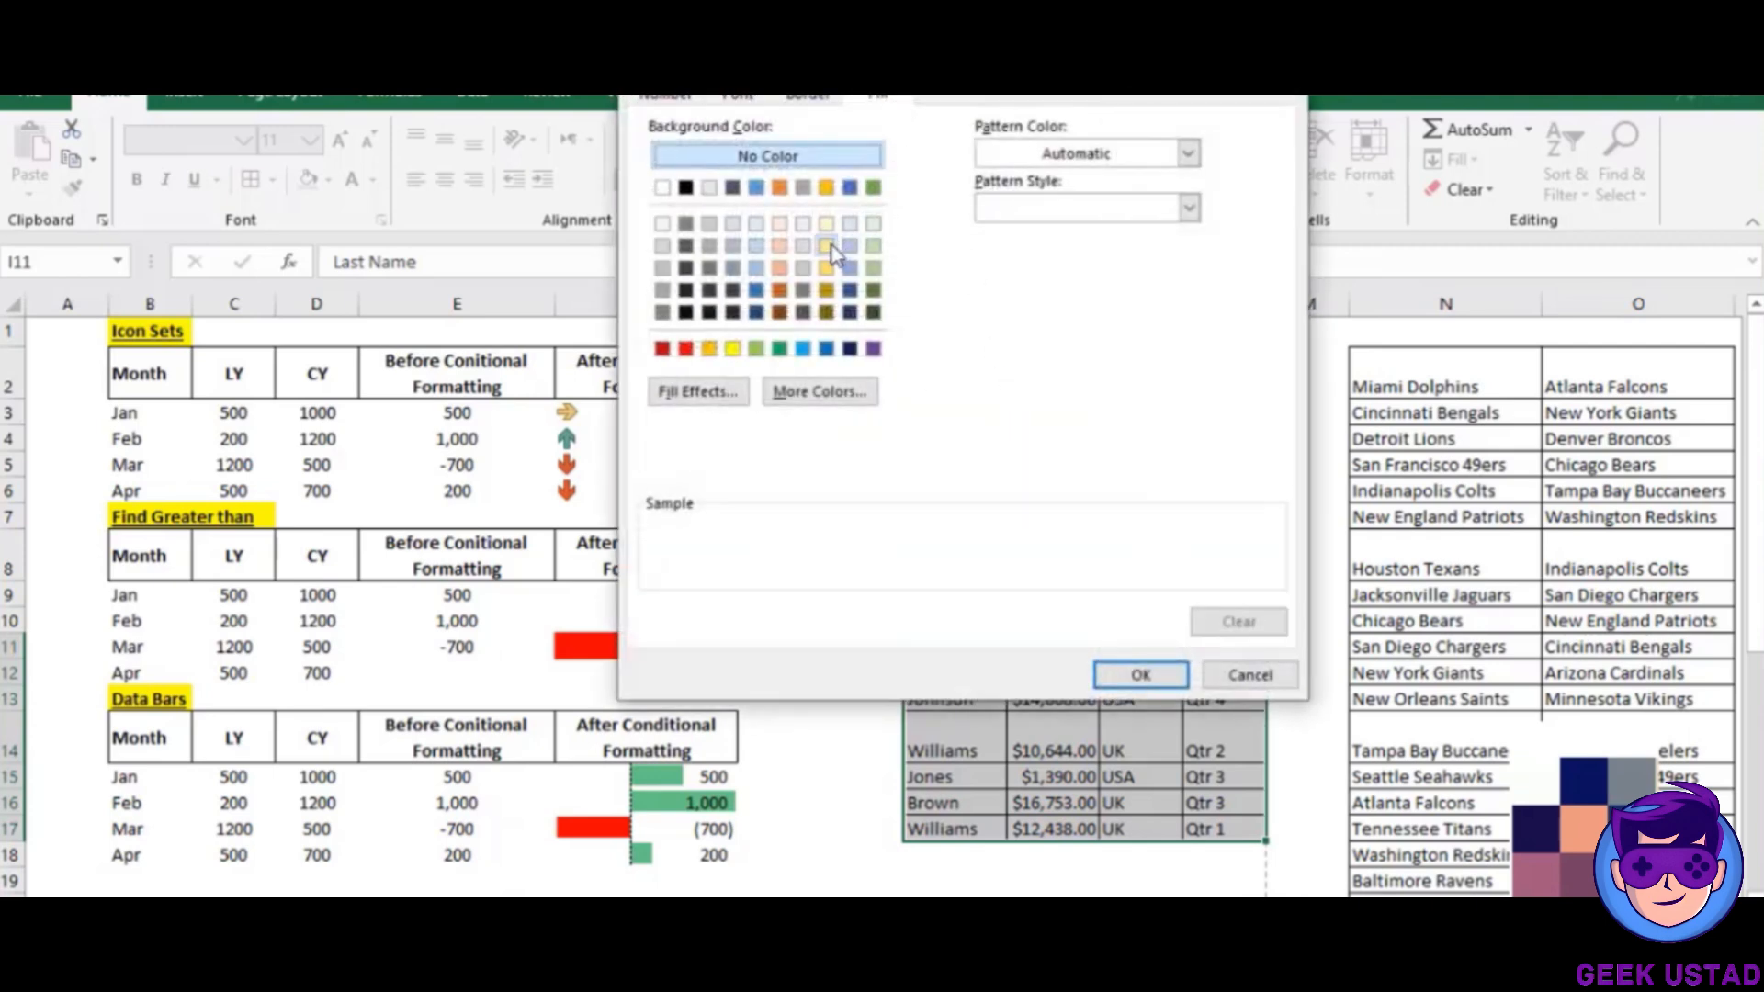
left_click(827, 245)
left_click(1137, 678)
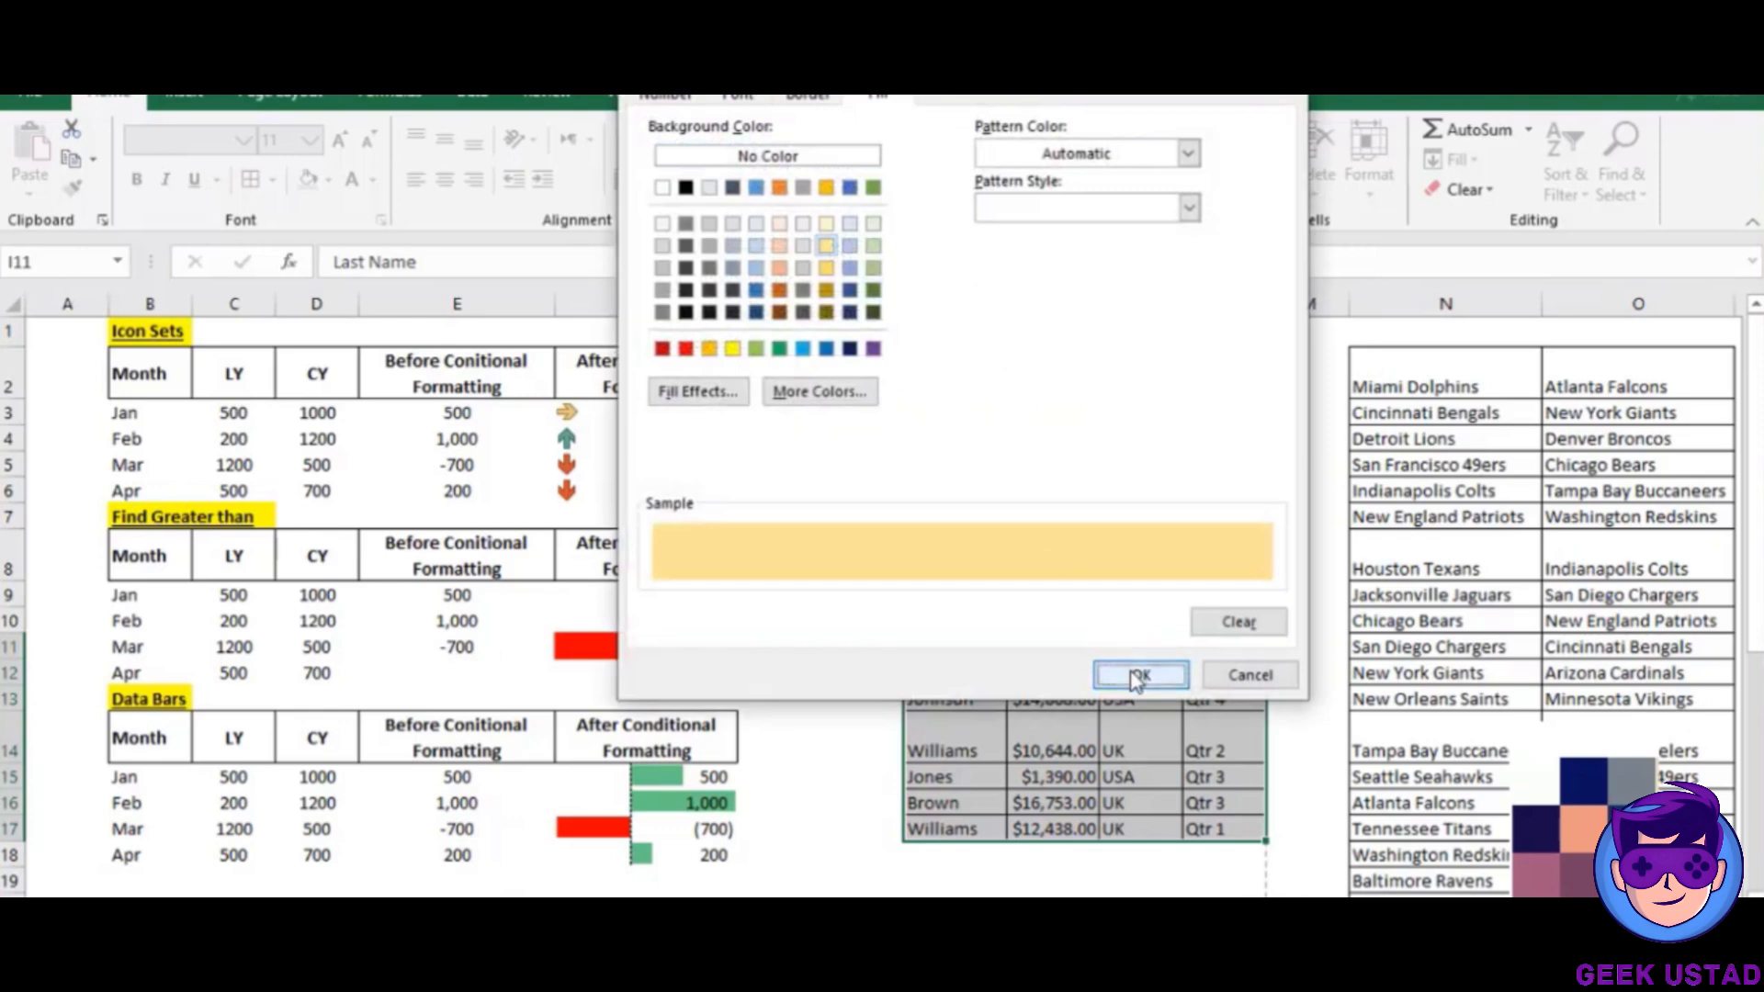
left_click(939, 480)
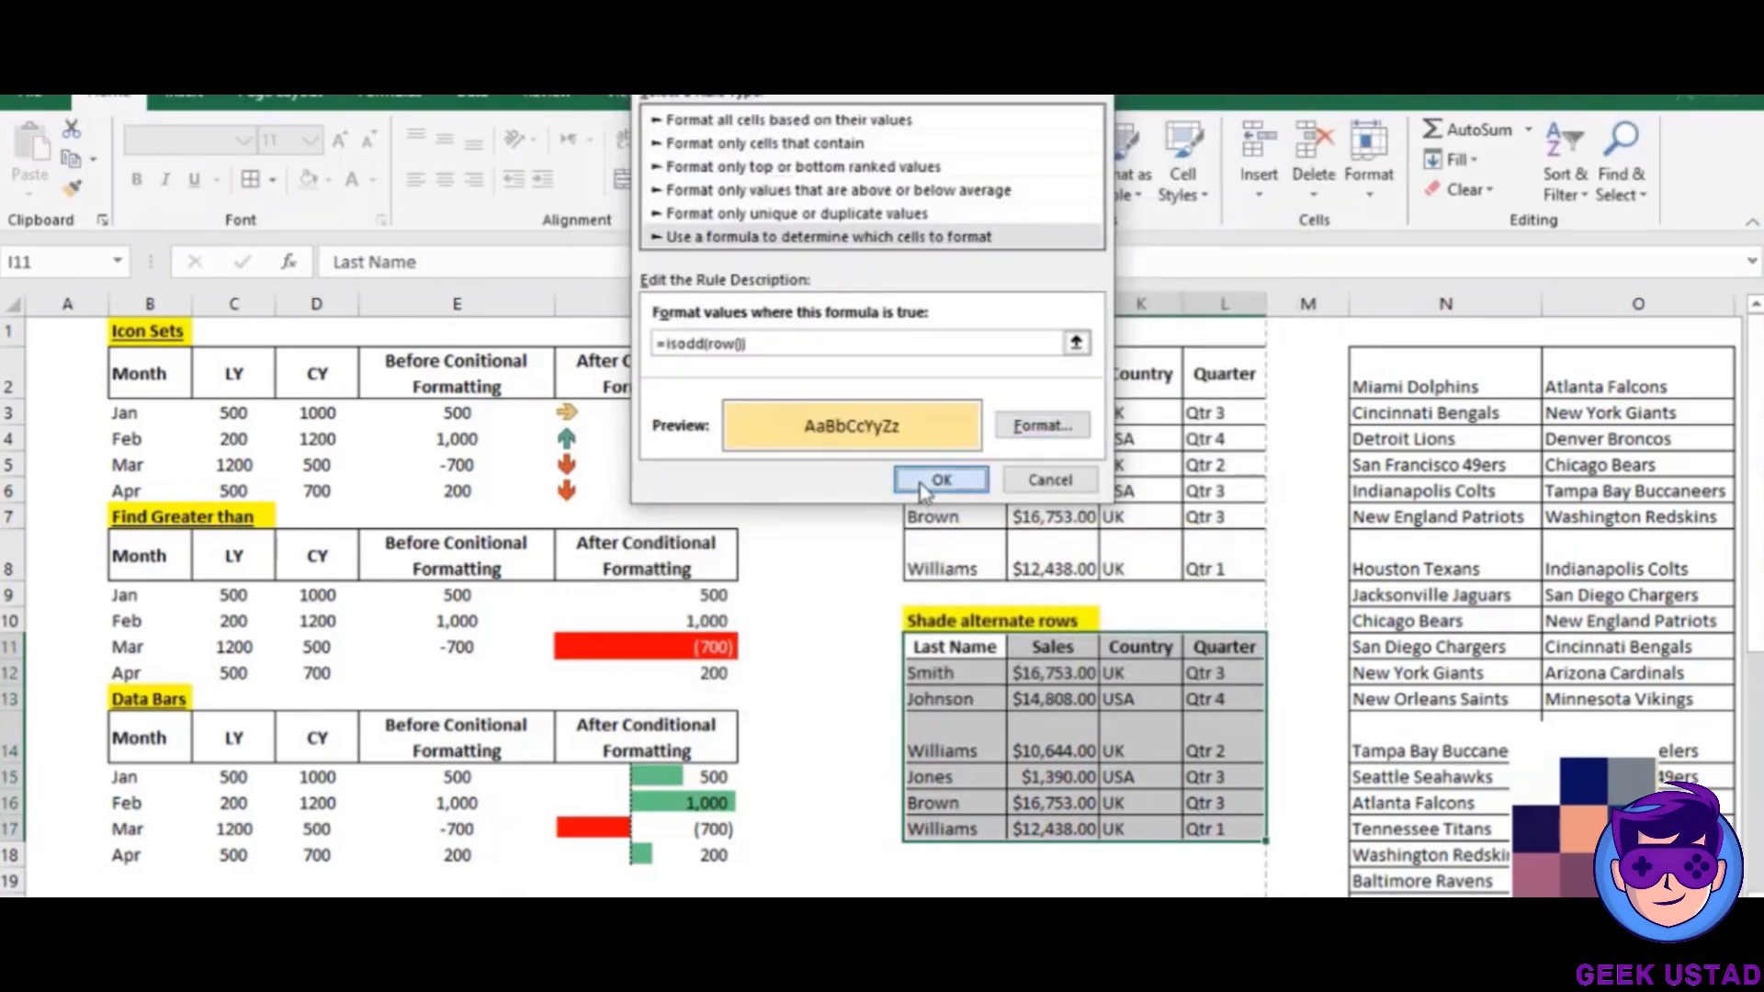
Add filters to the Shade alternate rows table and sort it by Quarter in ascending order.
left_click(1565, 183)
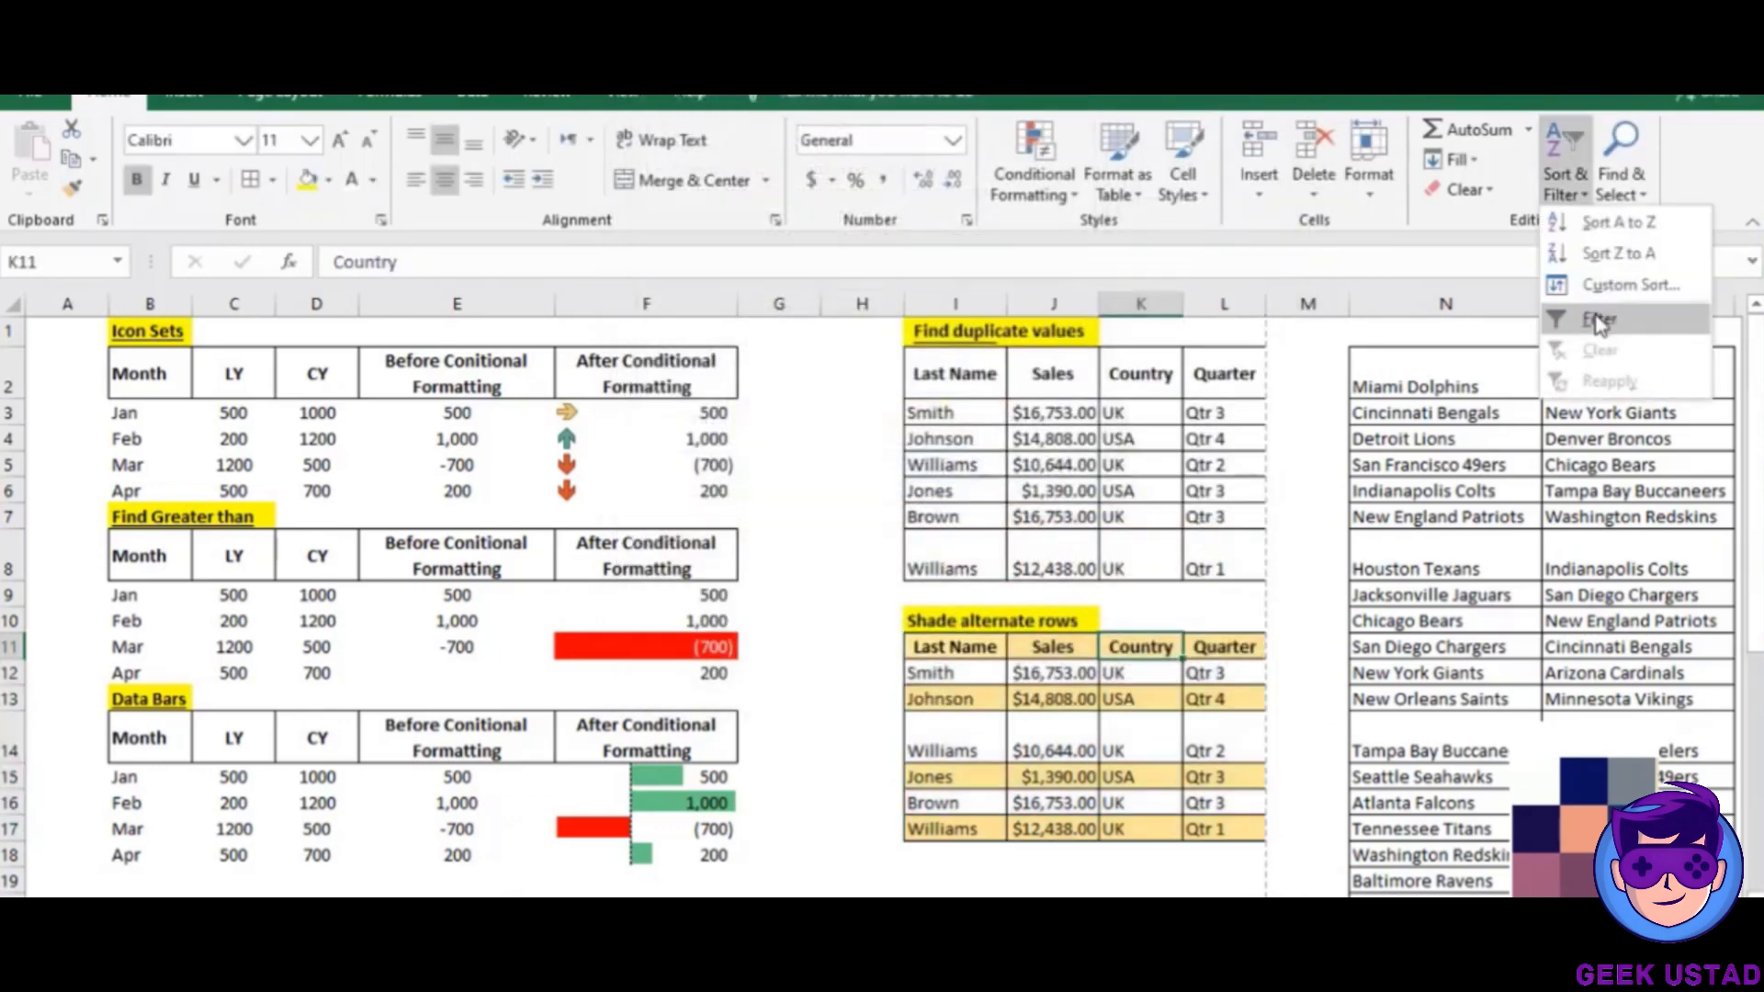
left_click(1600, 322)
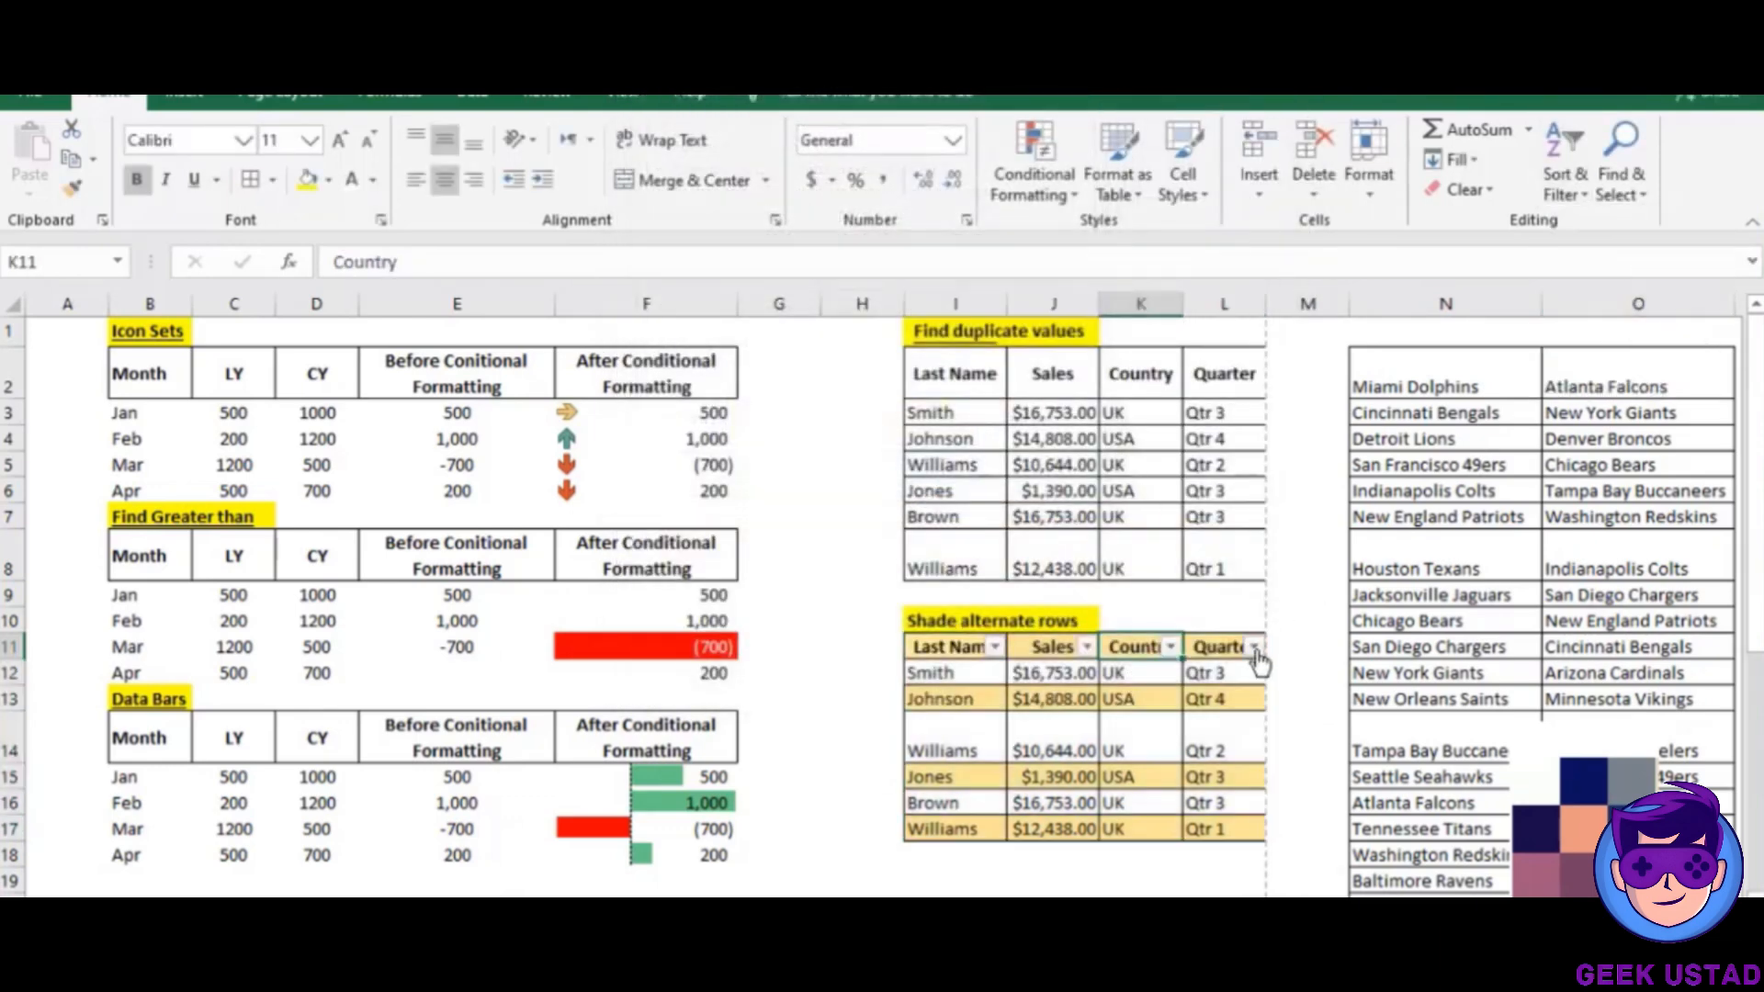
left_click(1254, 647)
left_click(1080, 134)
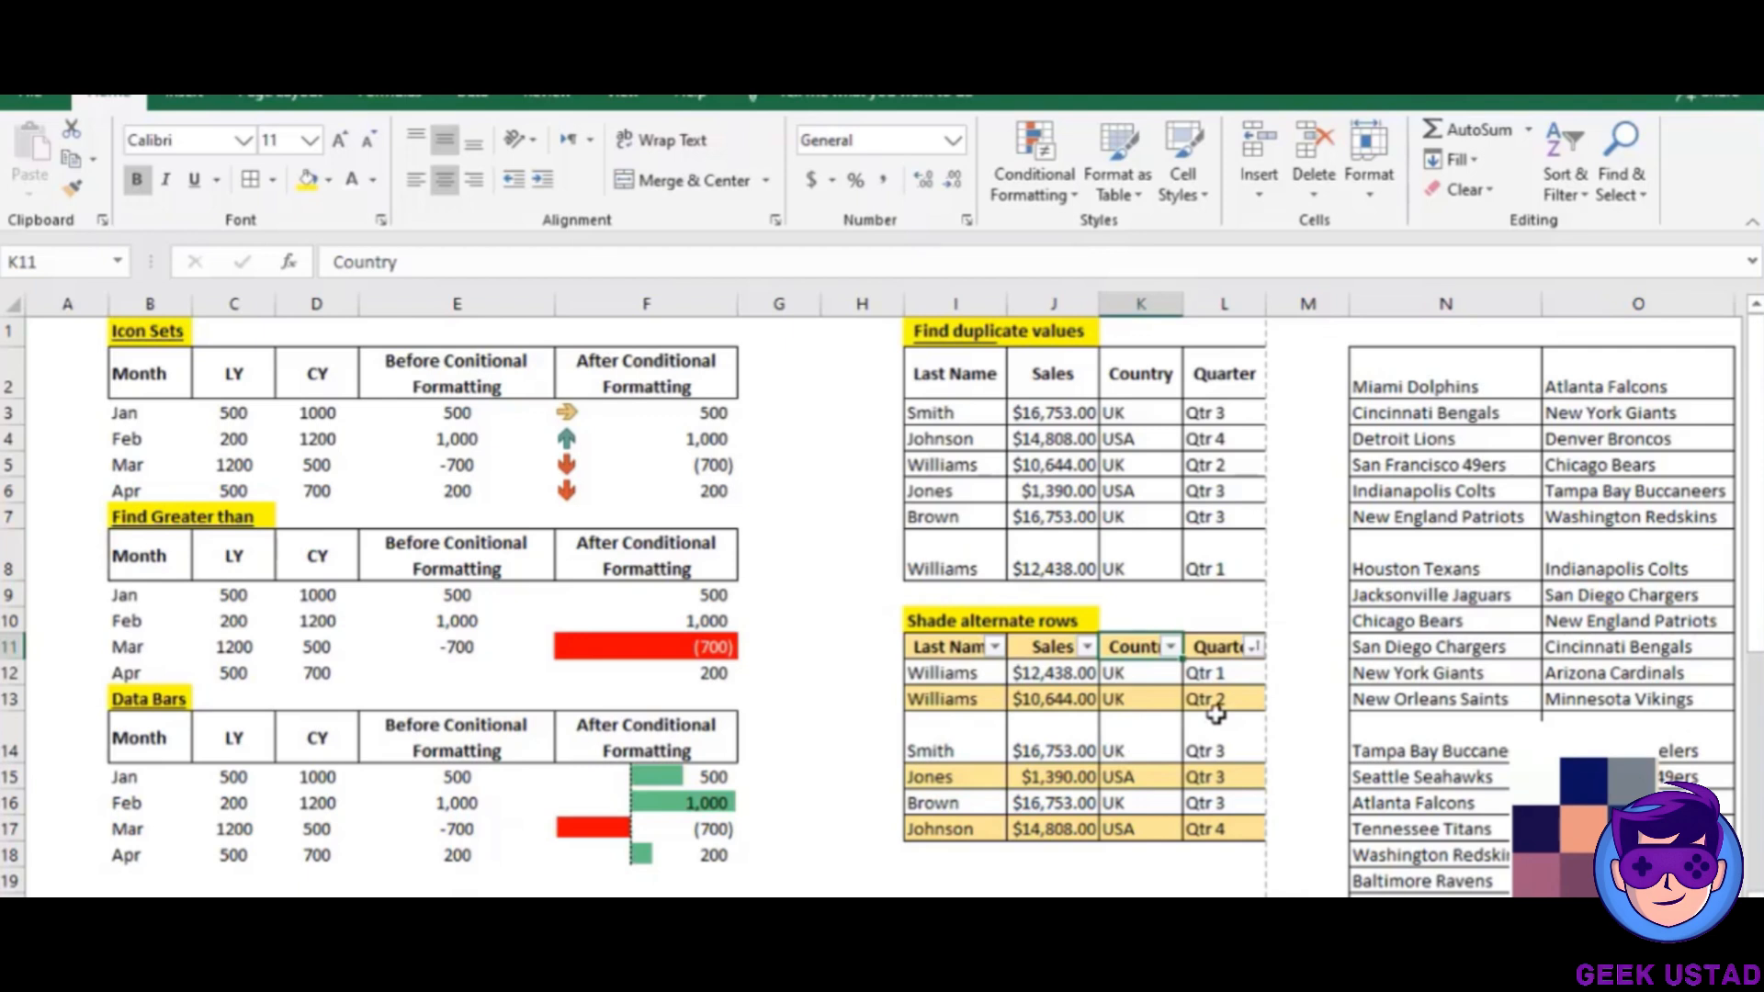
Check the Compare Two Lists topic on the index sheet and return to the team lists in columns N and O.
left_click(1406, 643)
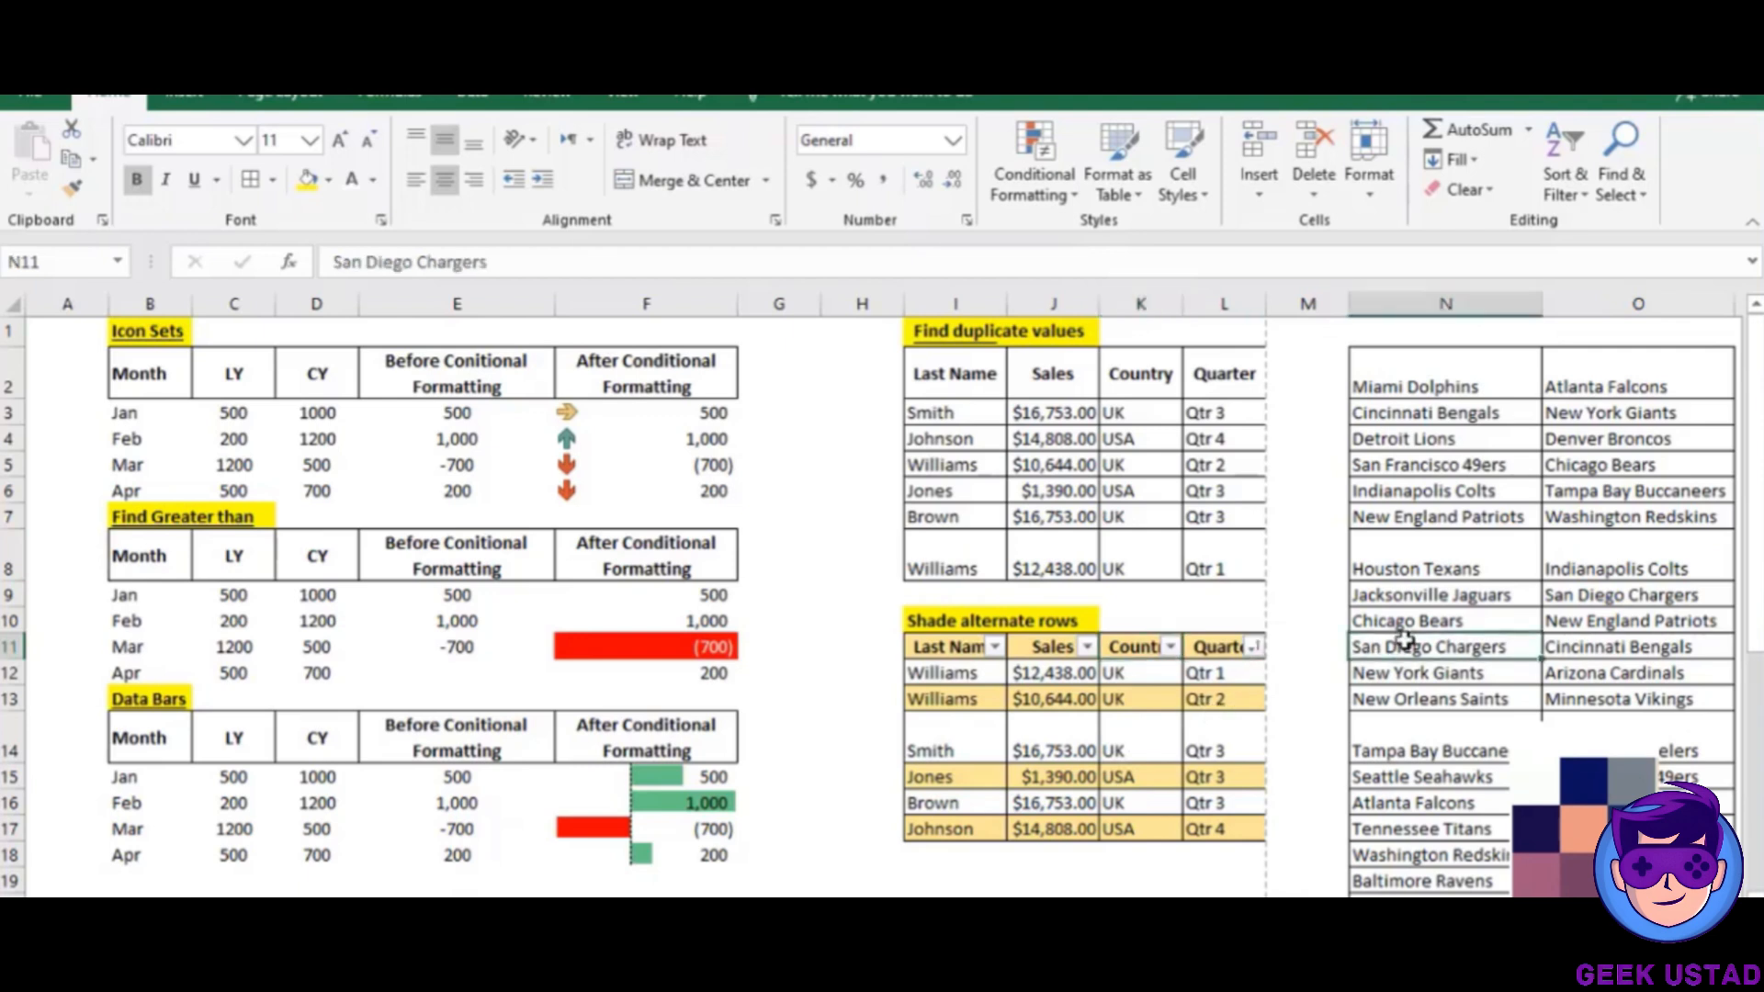
key("Right")
key("Right")
key("Right")
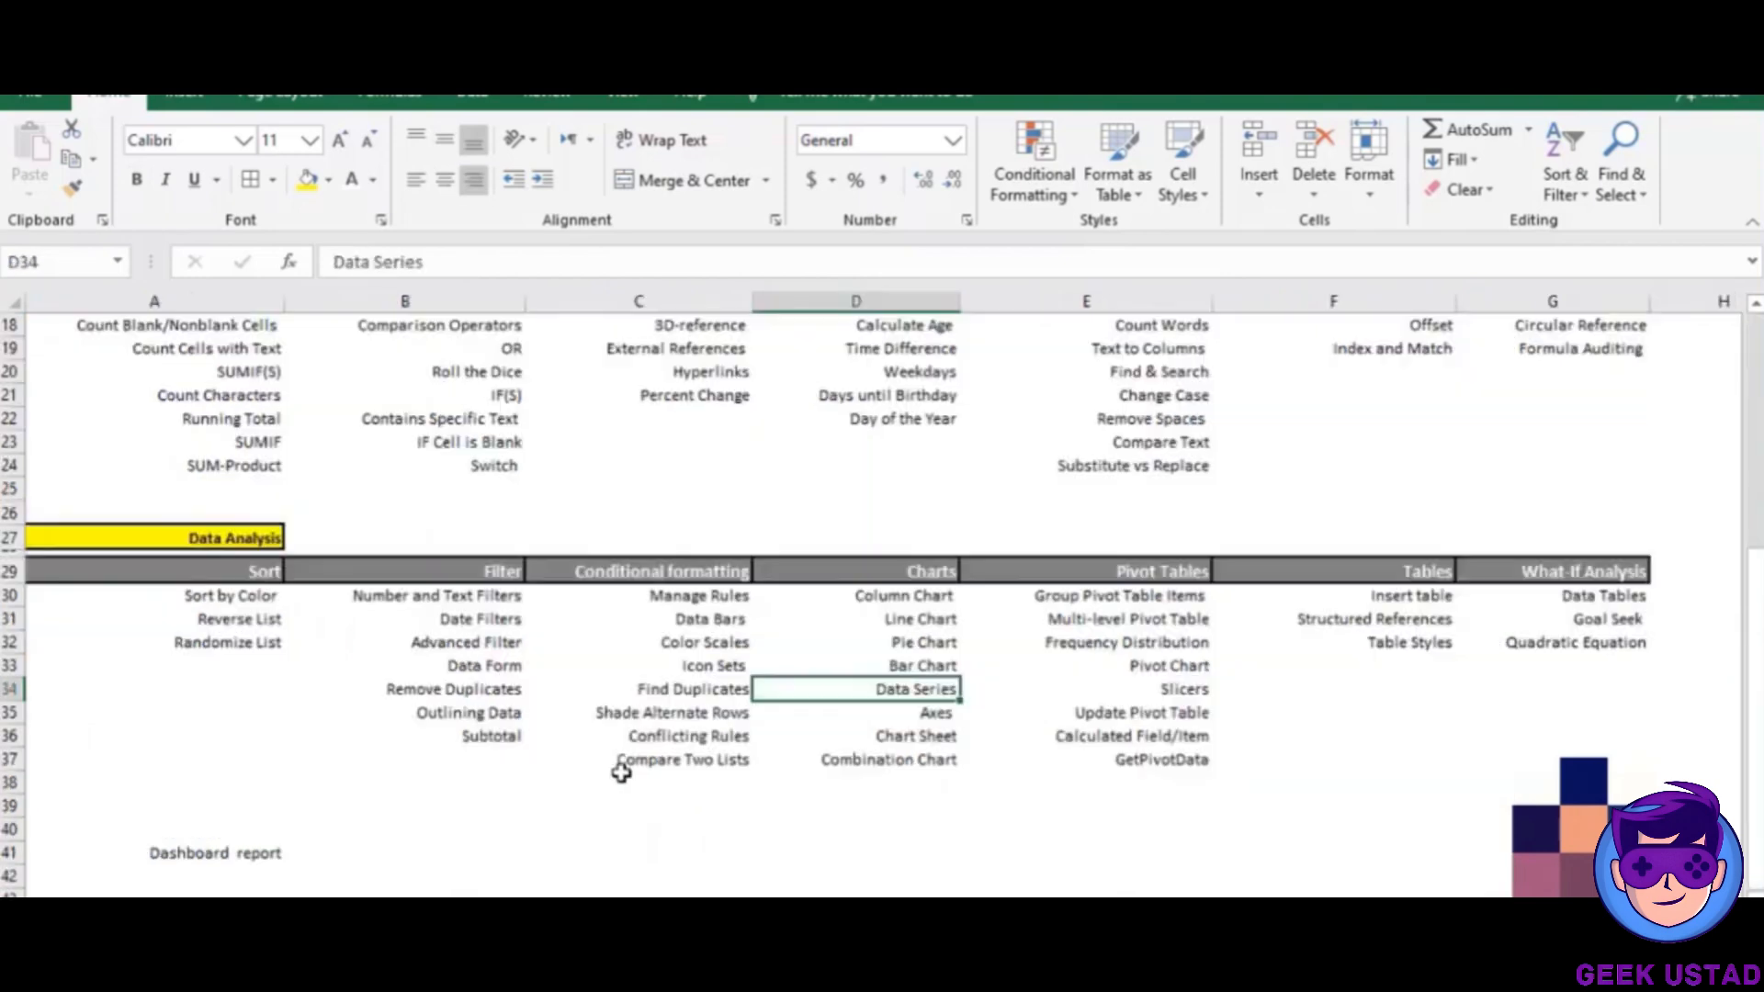
left_click(621, 766)
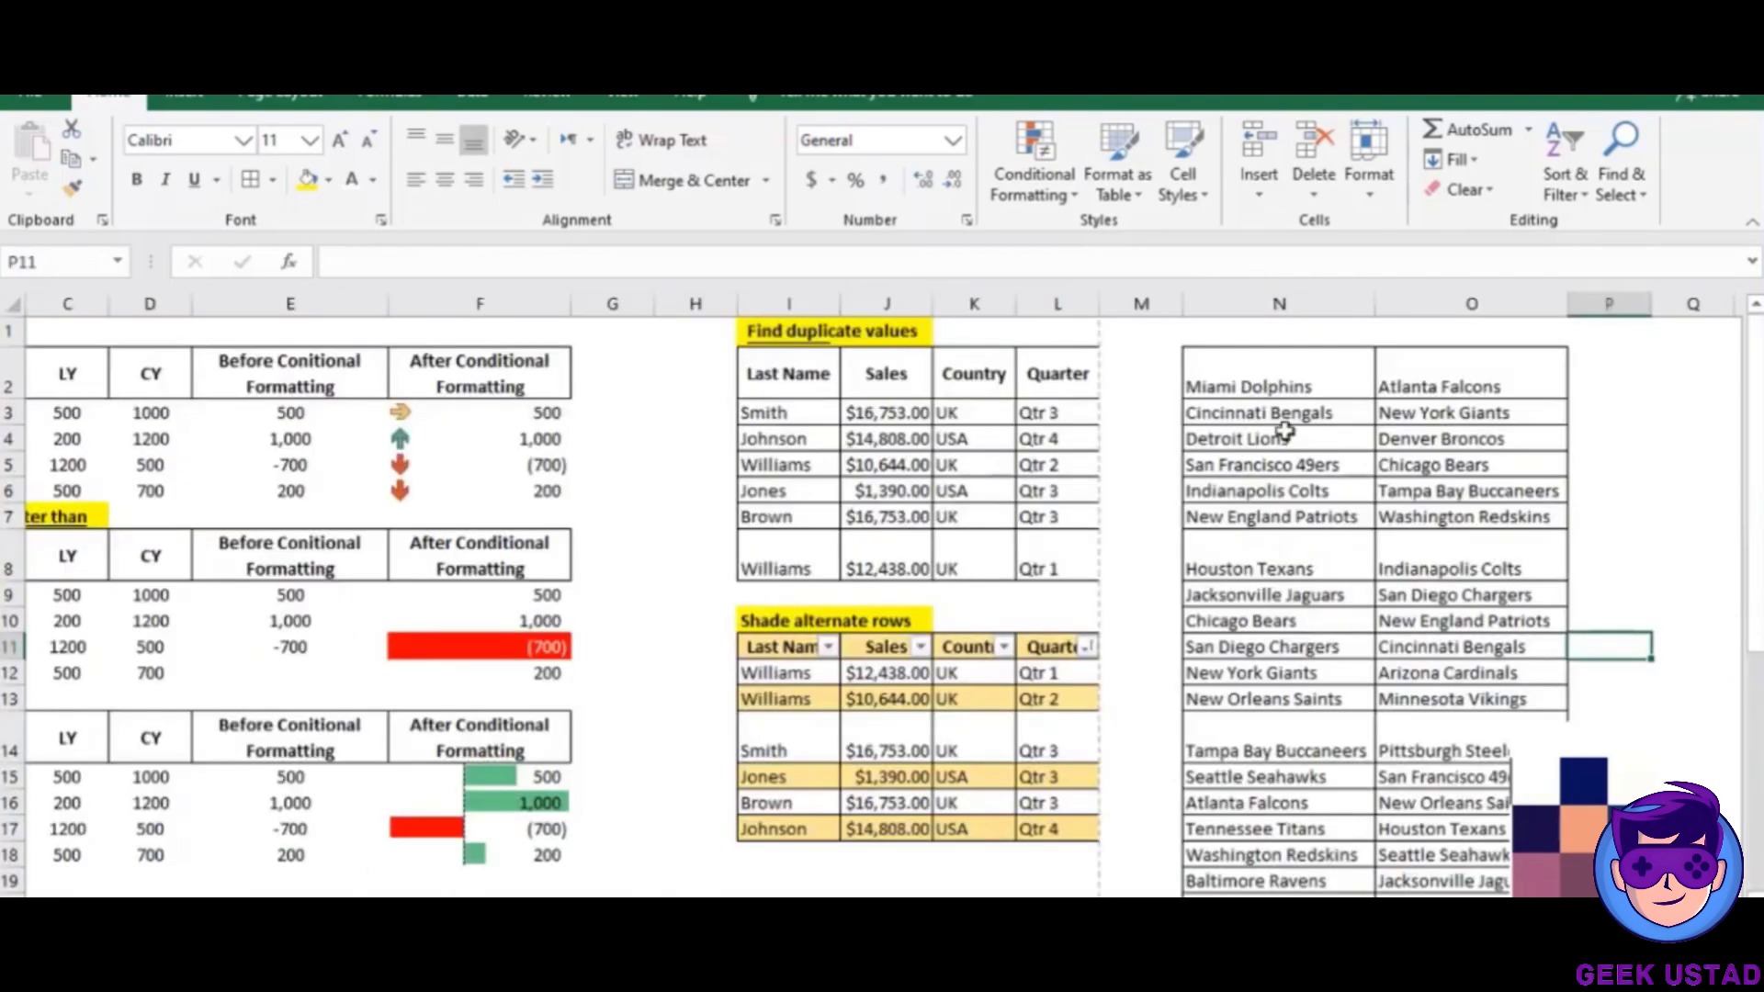
Look through the first list of teams in column N, from N2 down to N11.
left_click(1250, 387)
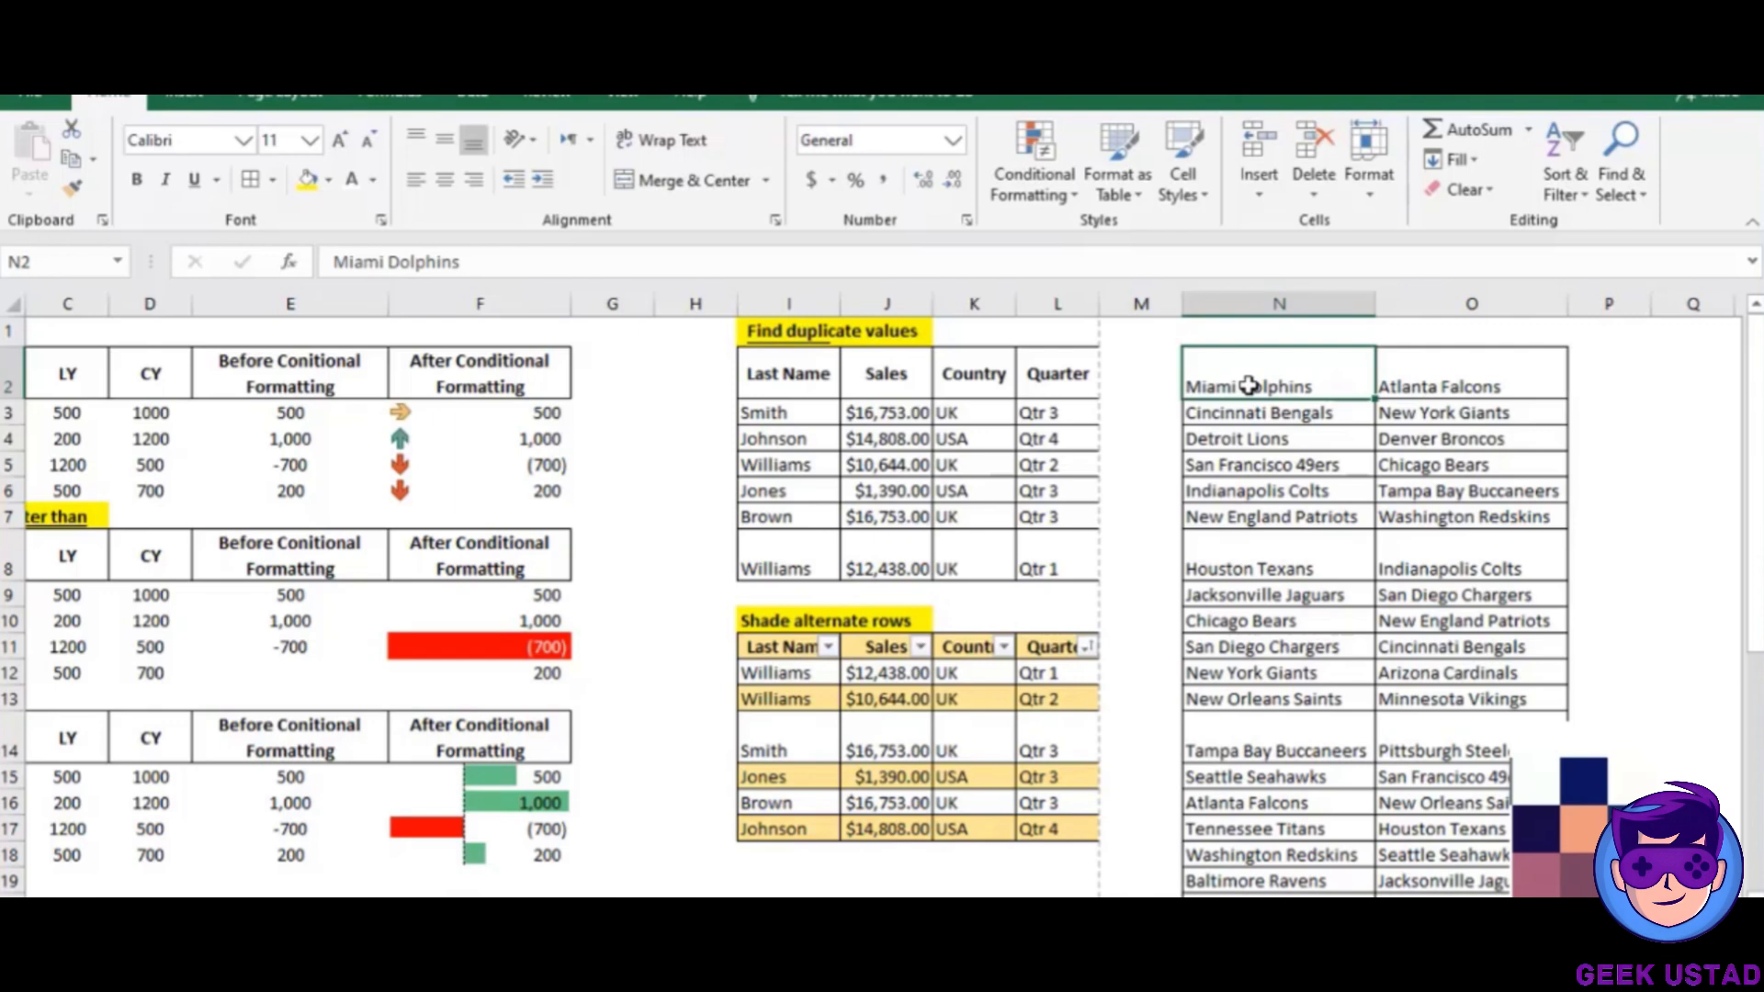
key("Down")
key("Down")
key("Down")
key("Down")
key("Down")
key("Down")
key("Down")
key("Down")
key("Down")
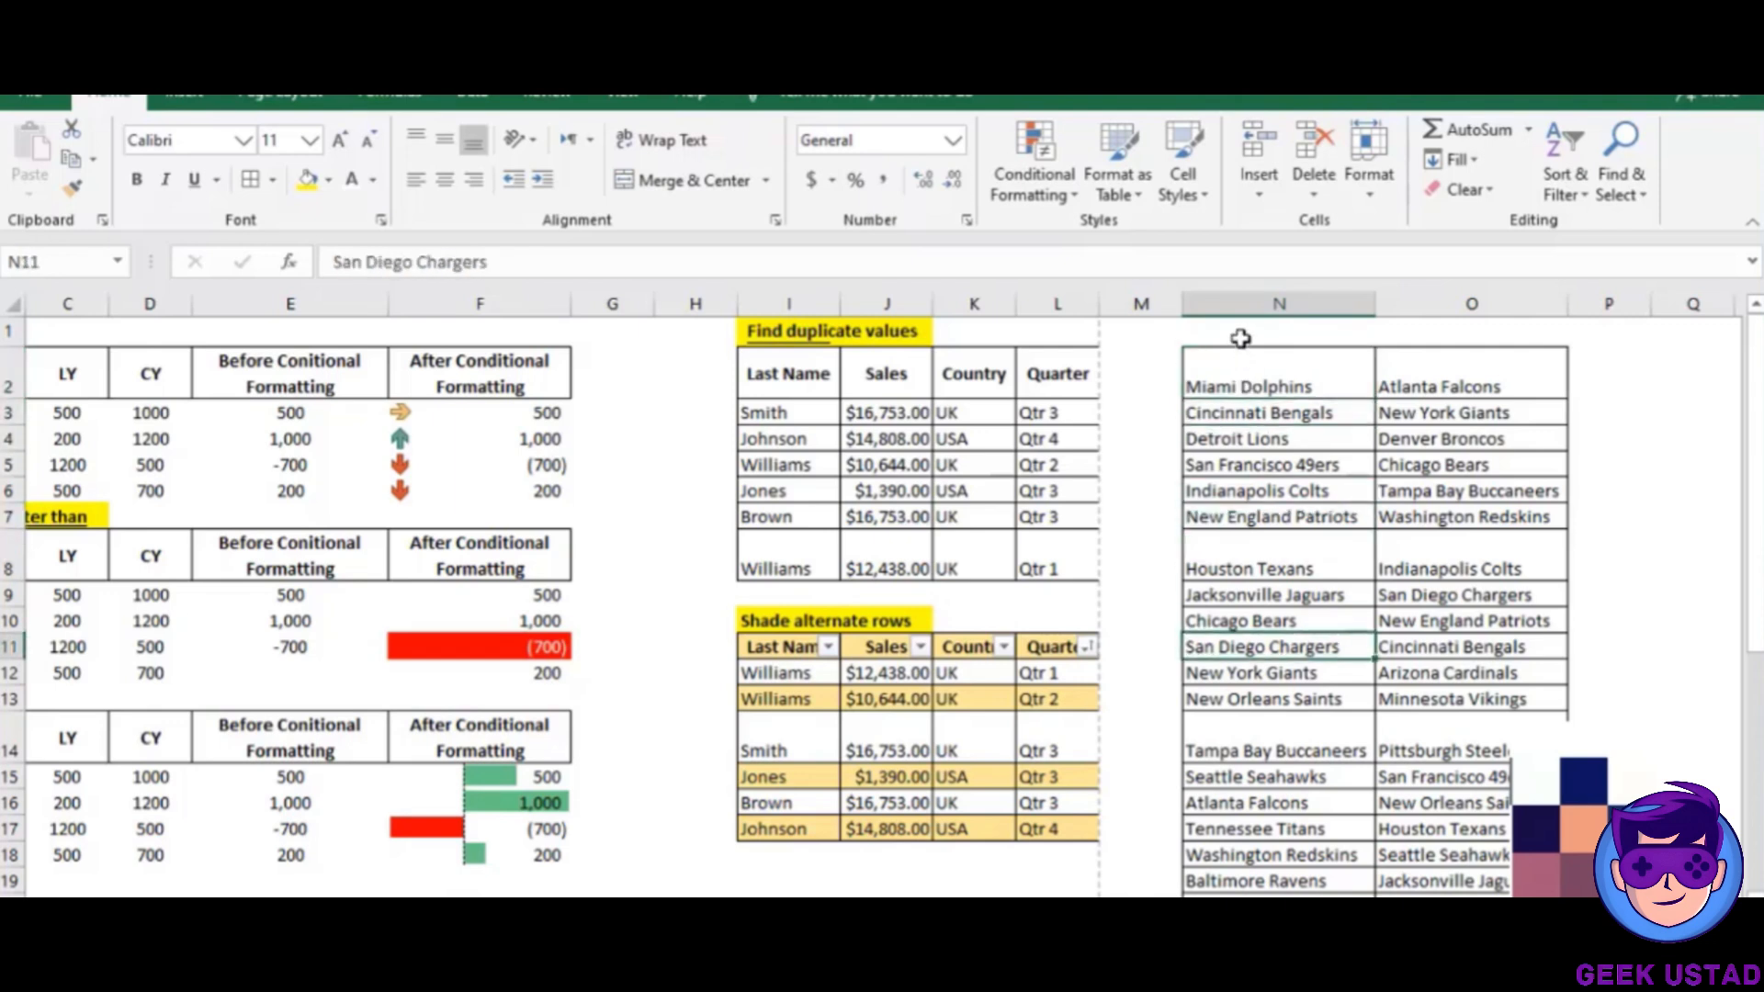
Add the headings team-1 in N1 and team-2 in O1 above the two team lists.
left_click(1240, 339)
type("team")
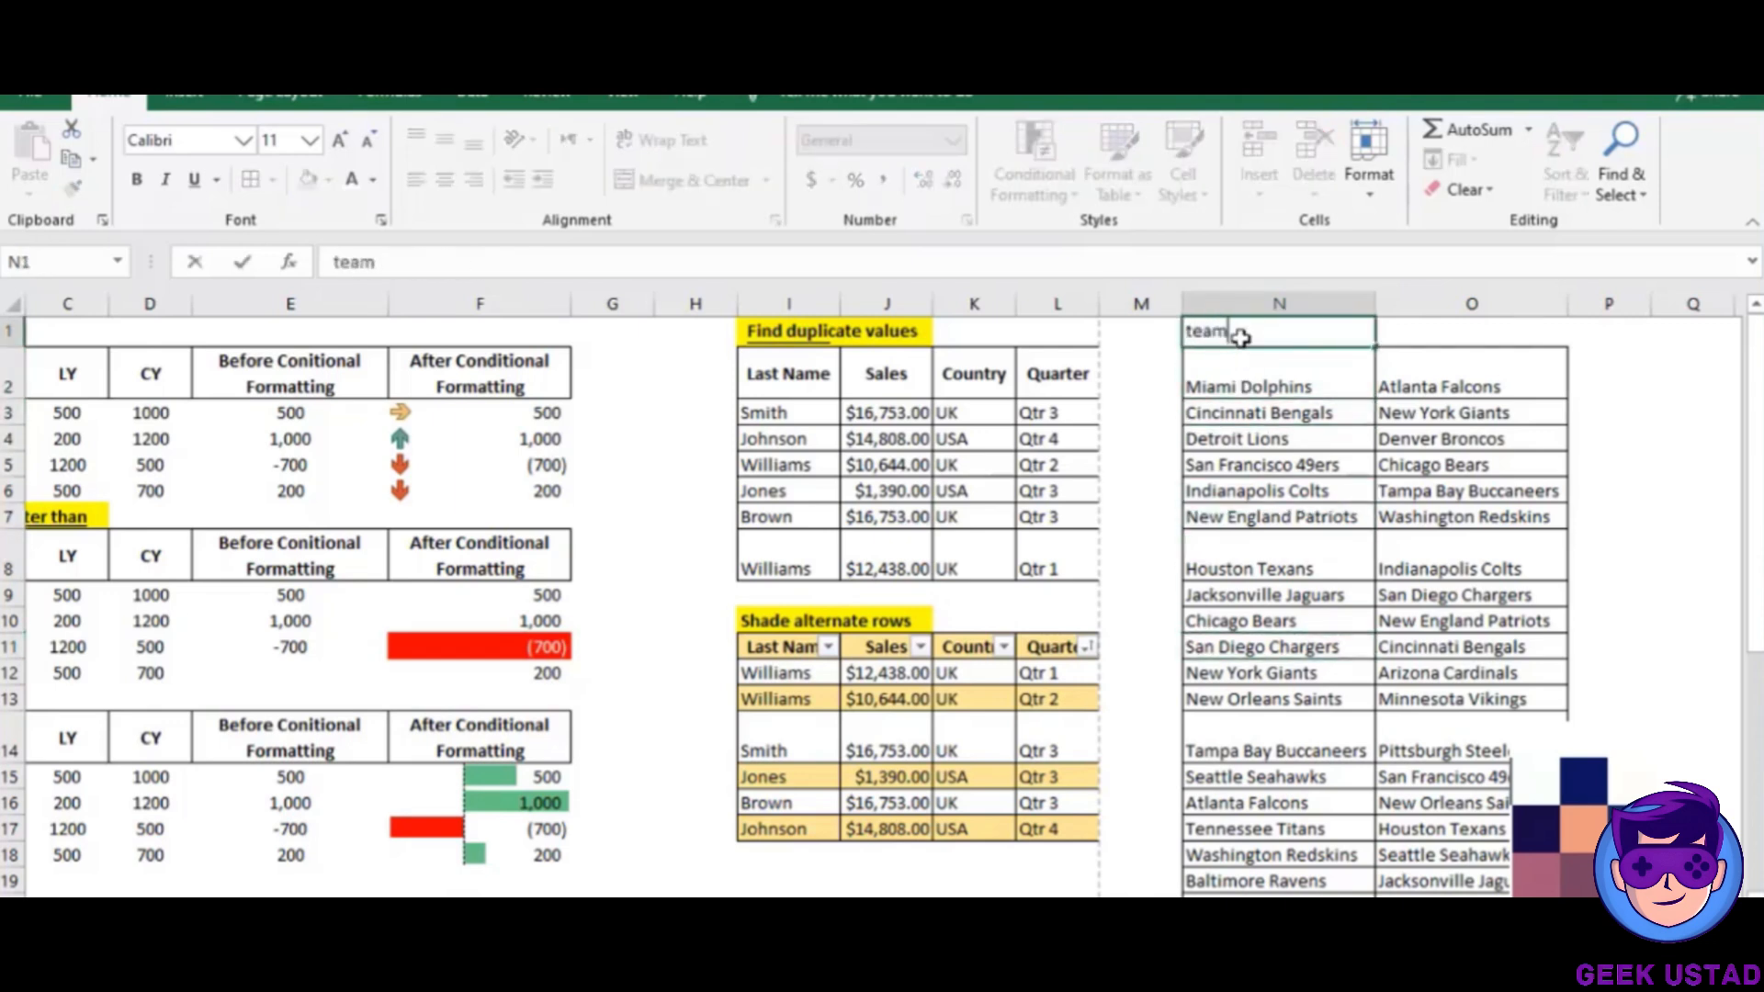
type("-1")
key("Tab")
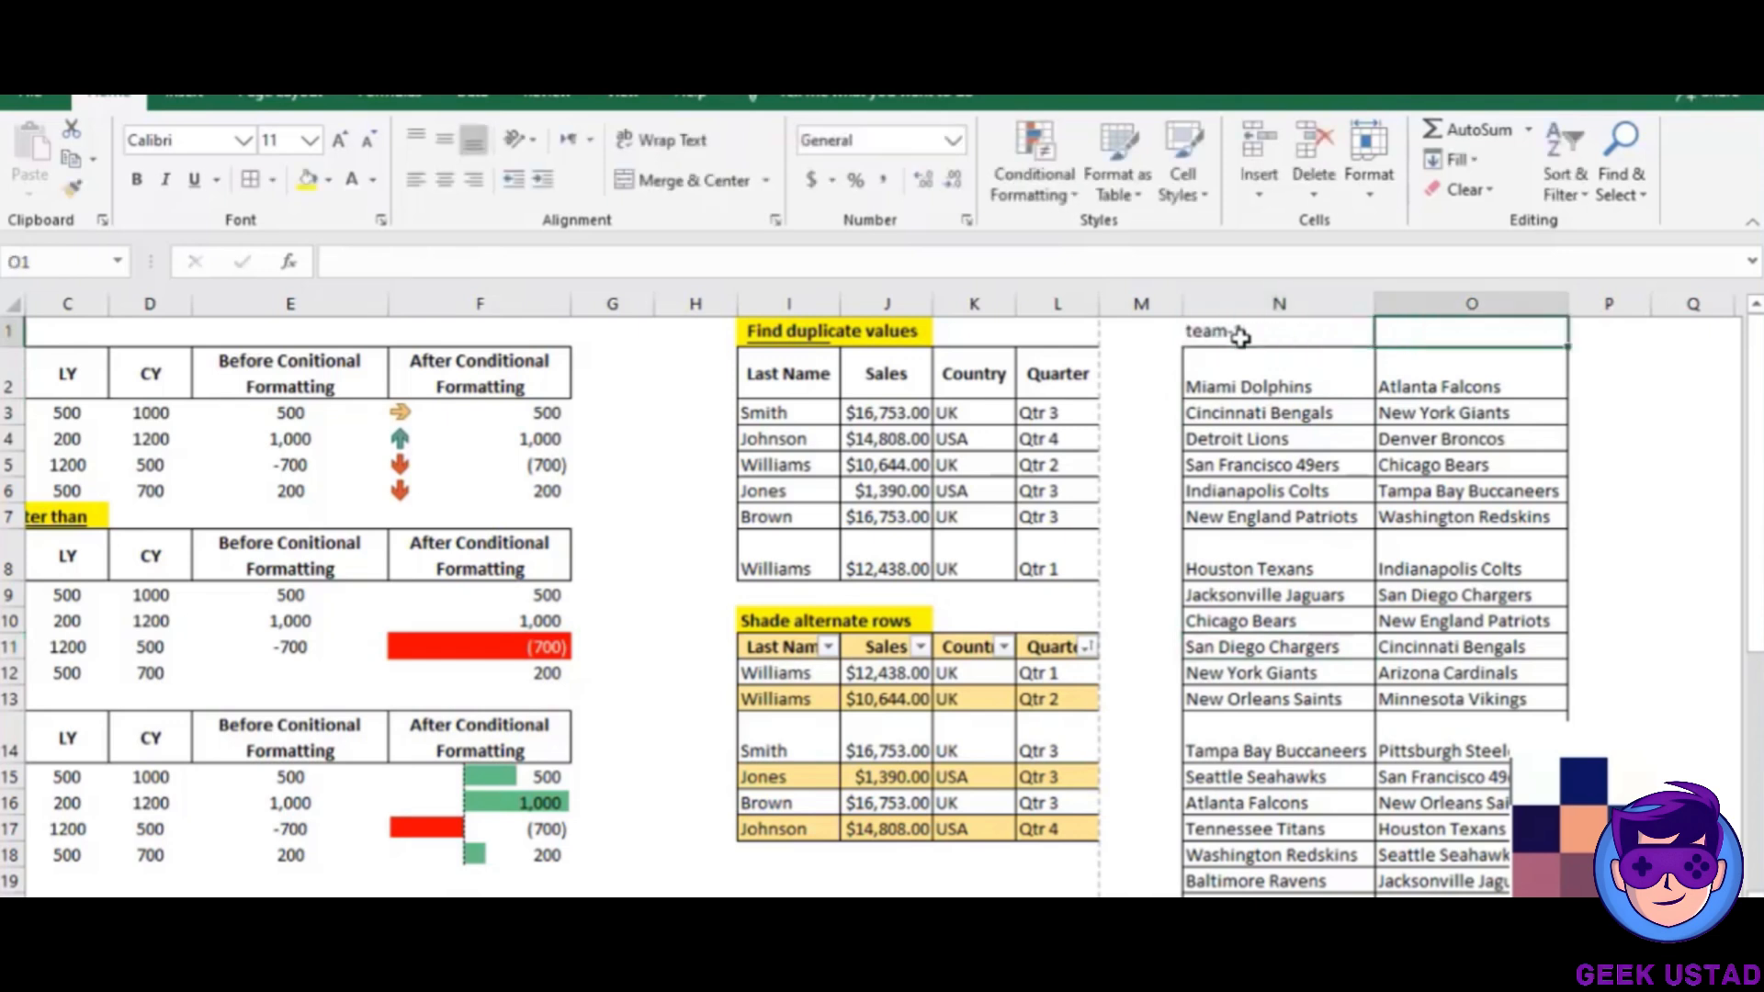
type("team-2")
left_click(1320, 401)
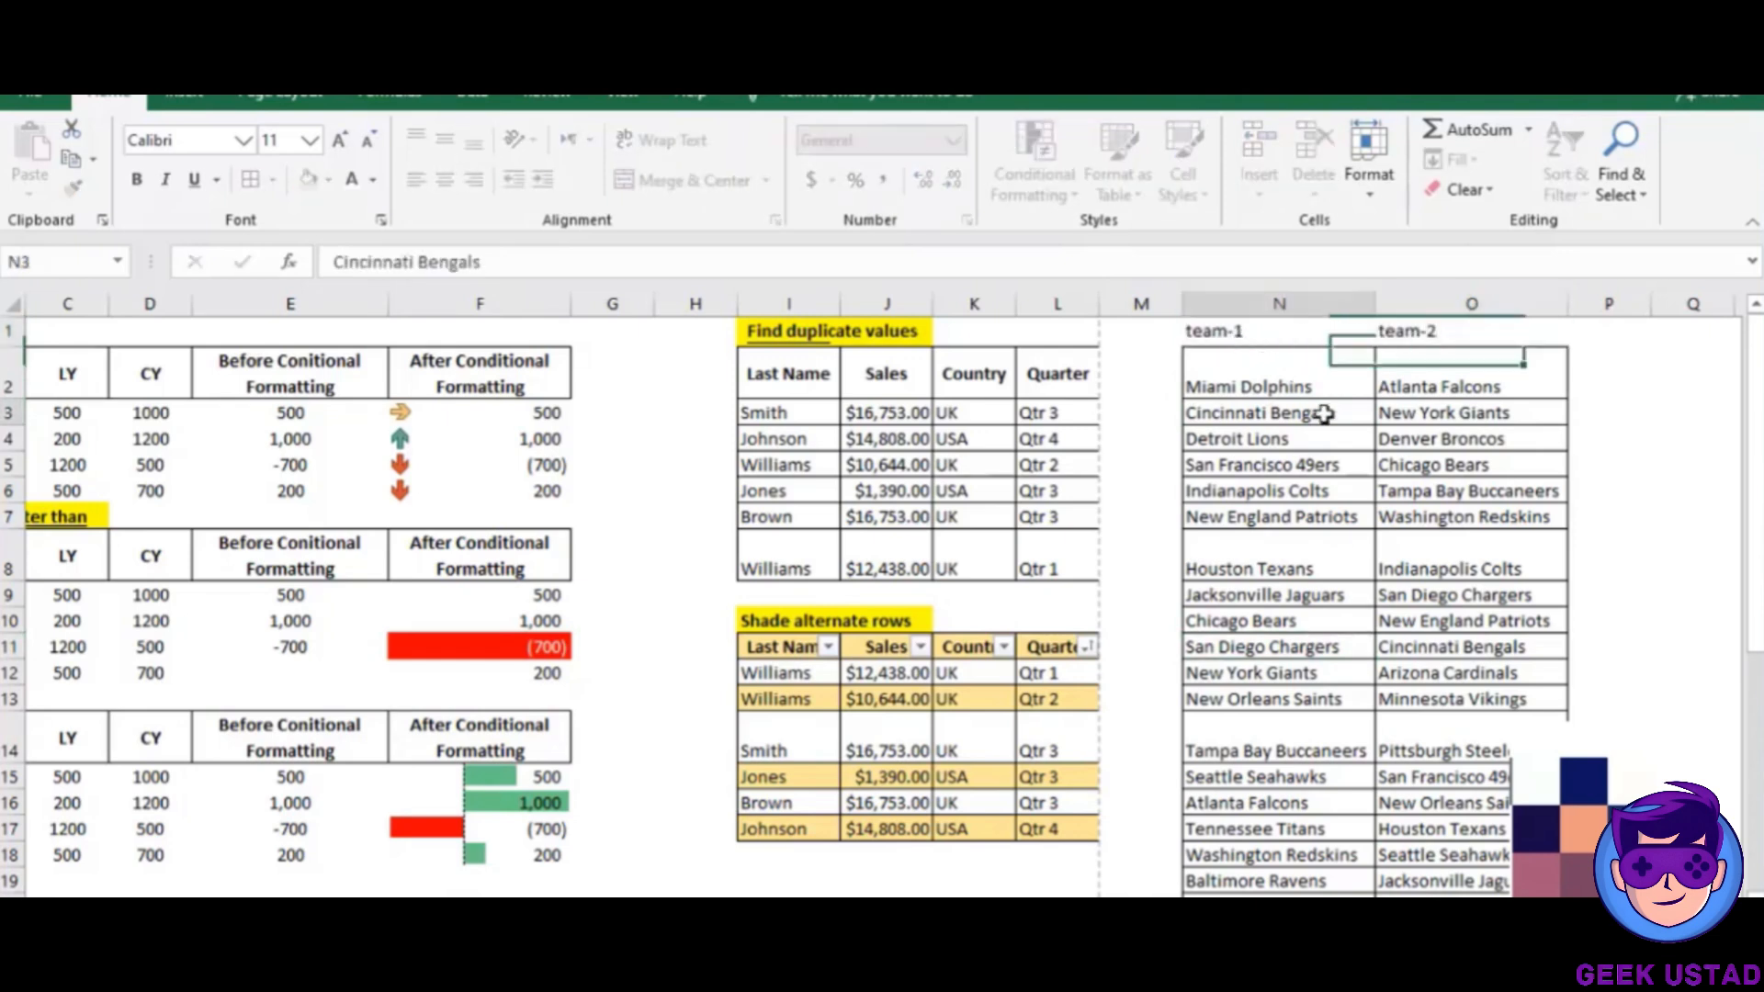
Look over the entries under the team-1 and team-2 headings to compare the two lists.
left_click(1295, 380)
key("Down")
key("Down")
key("Down")
key("Down")
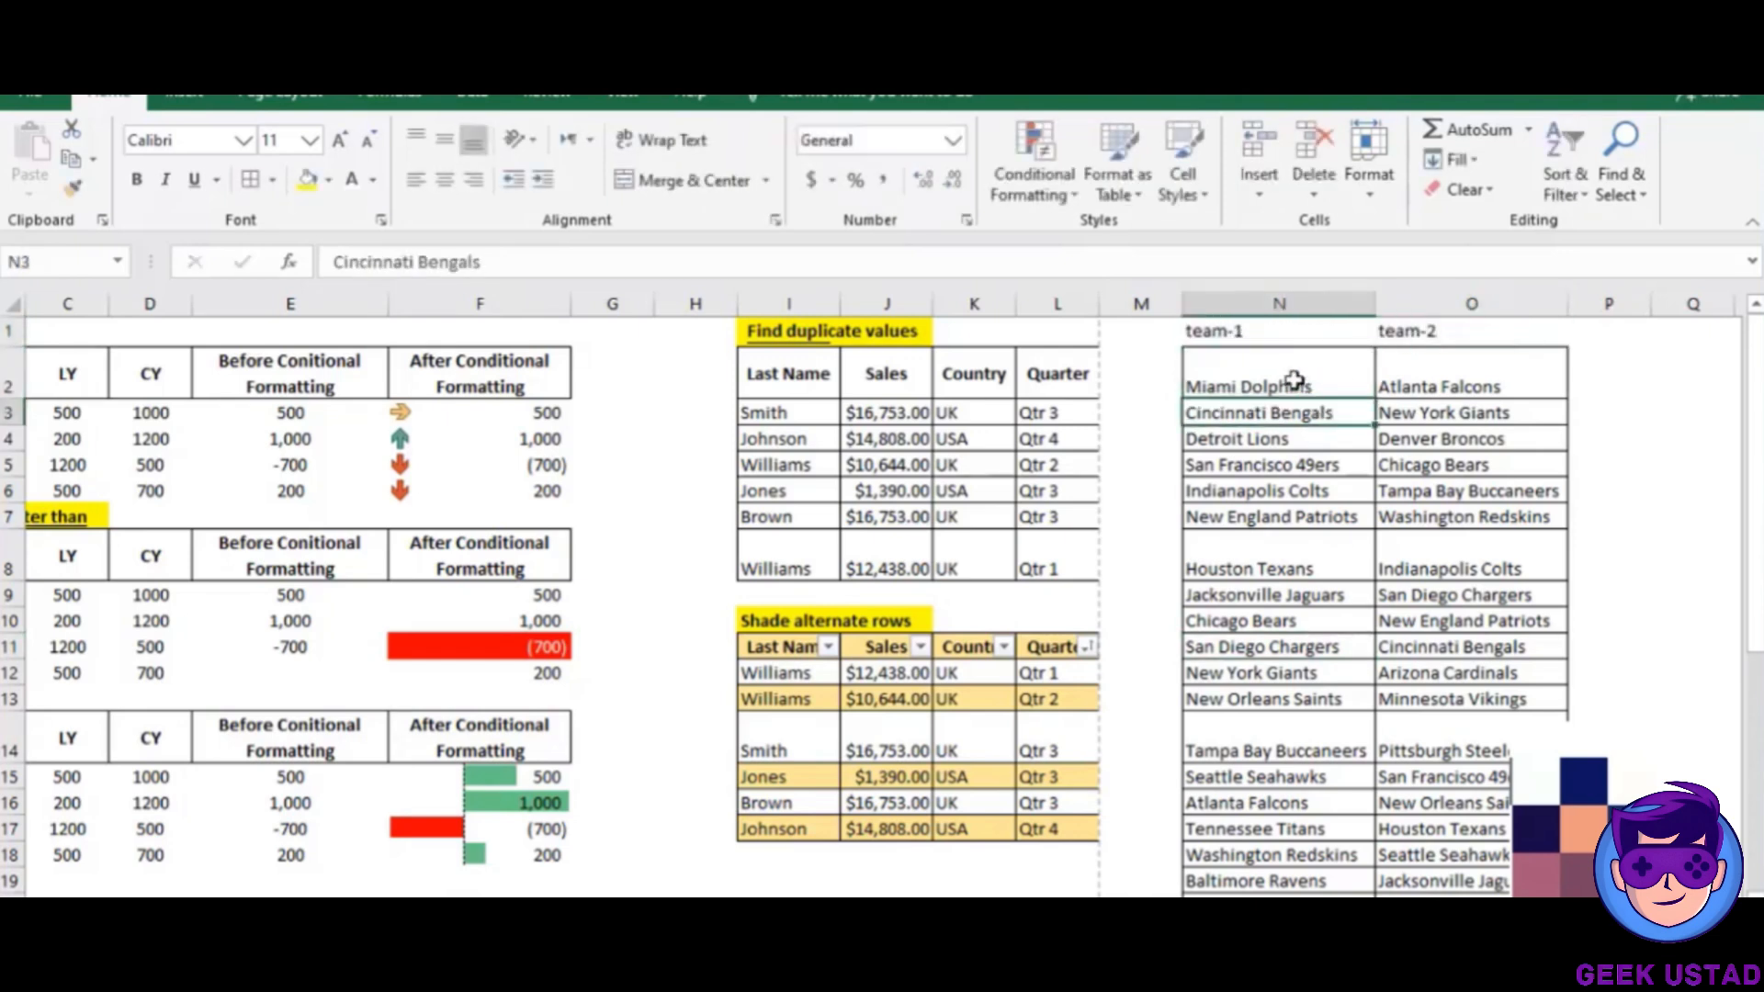
key("Right")
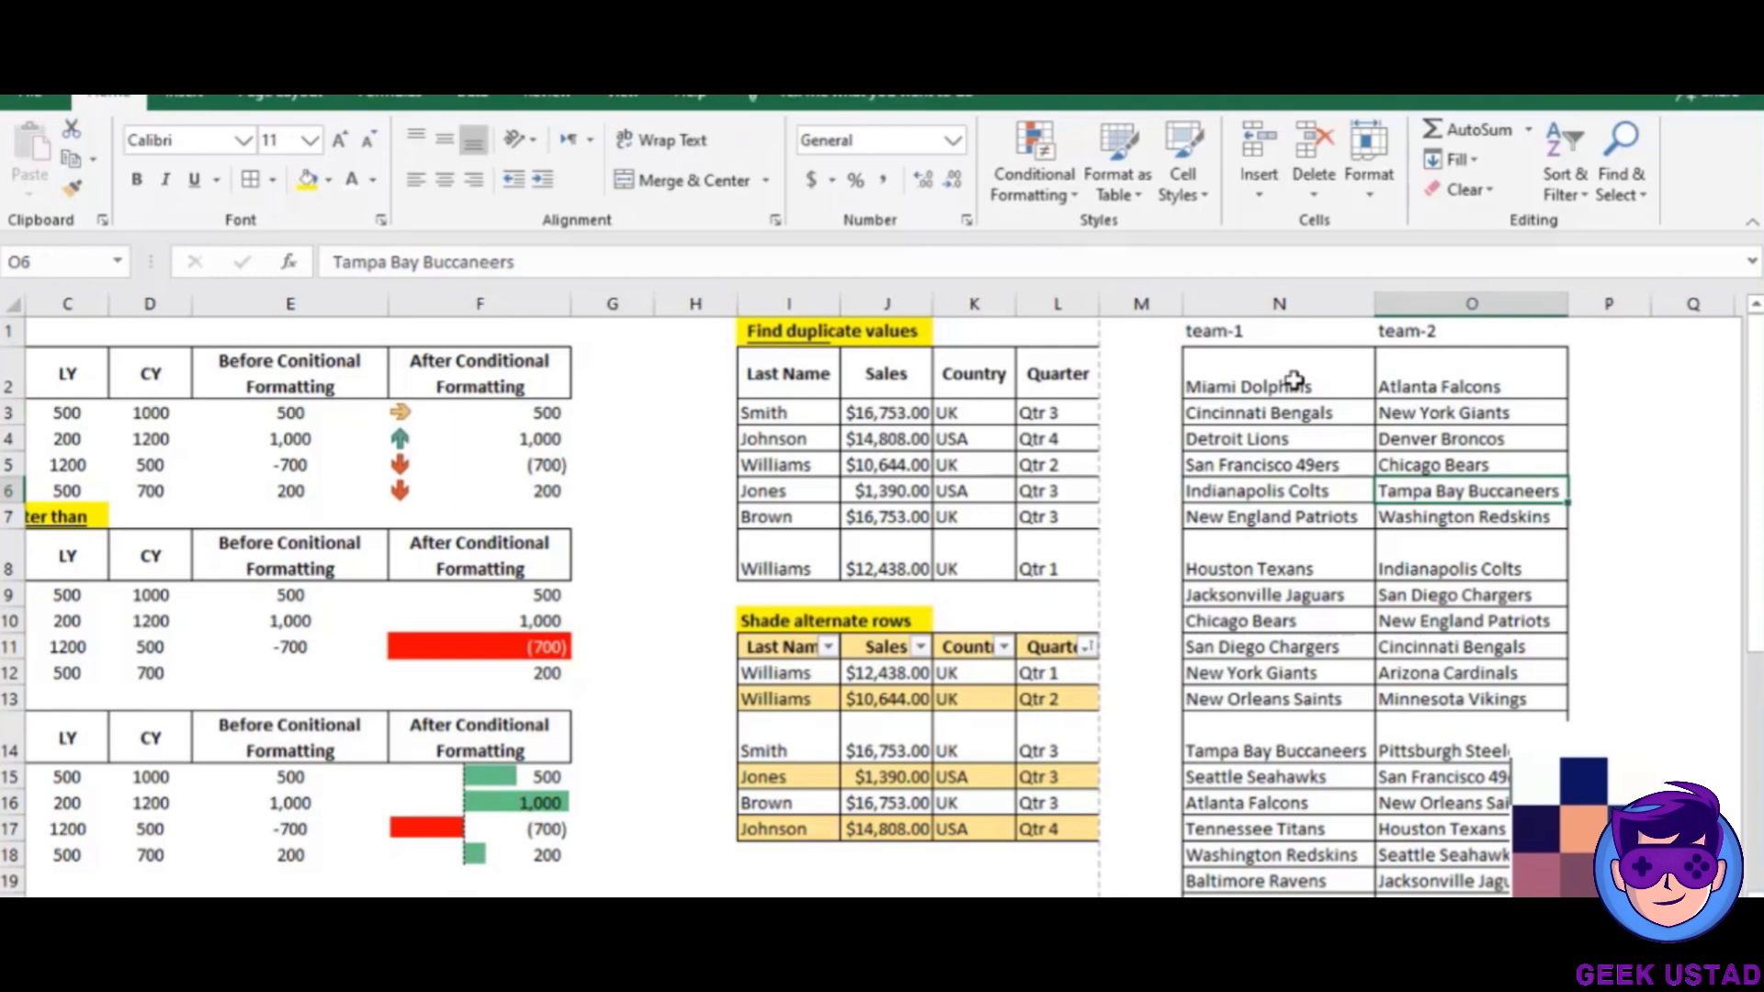
key("Left")
left_click(1262, 373)
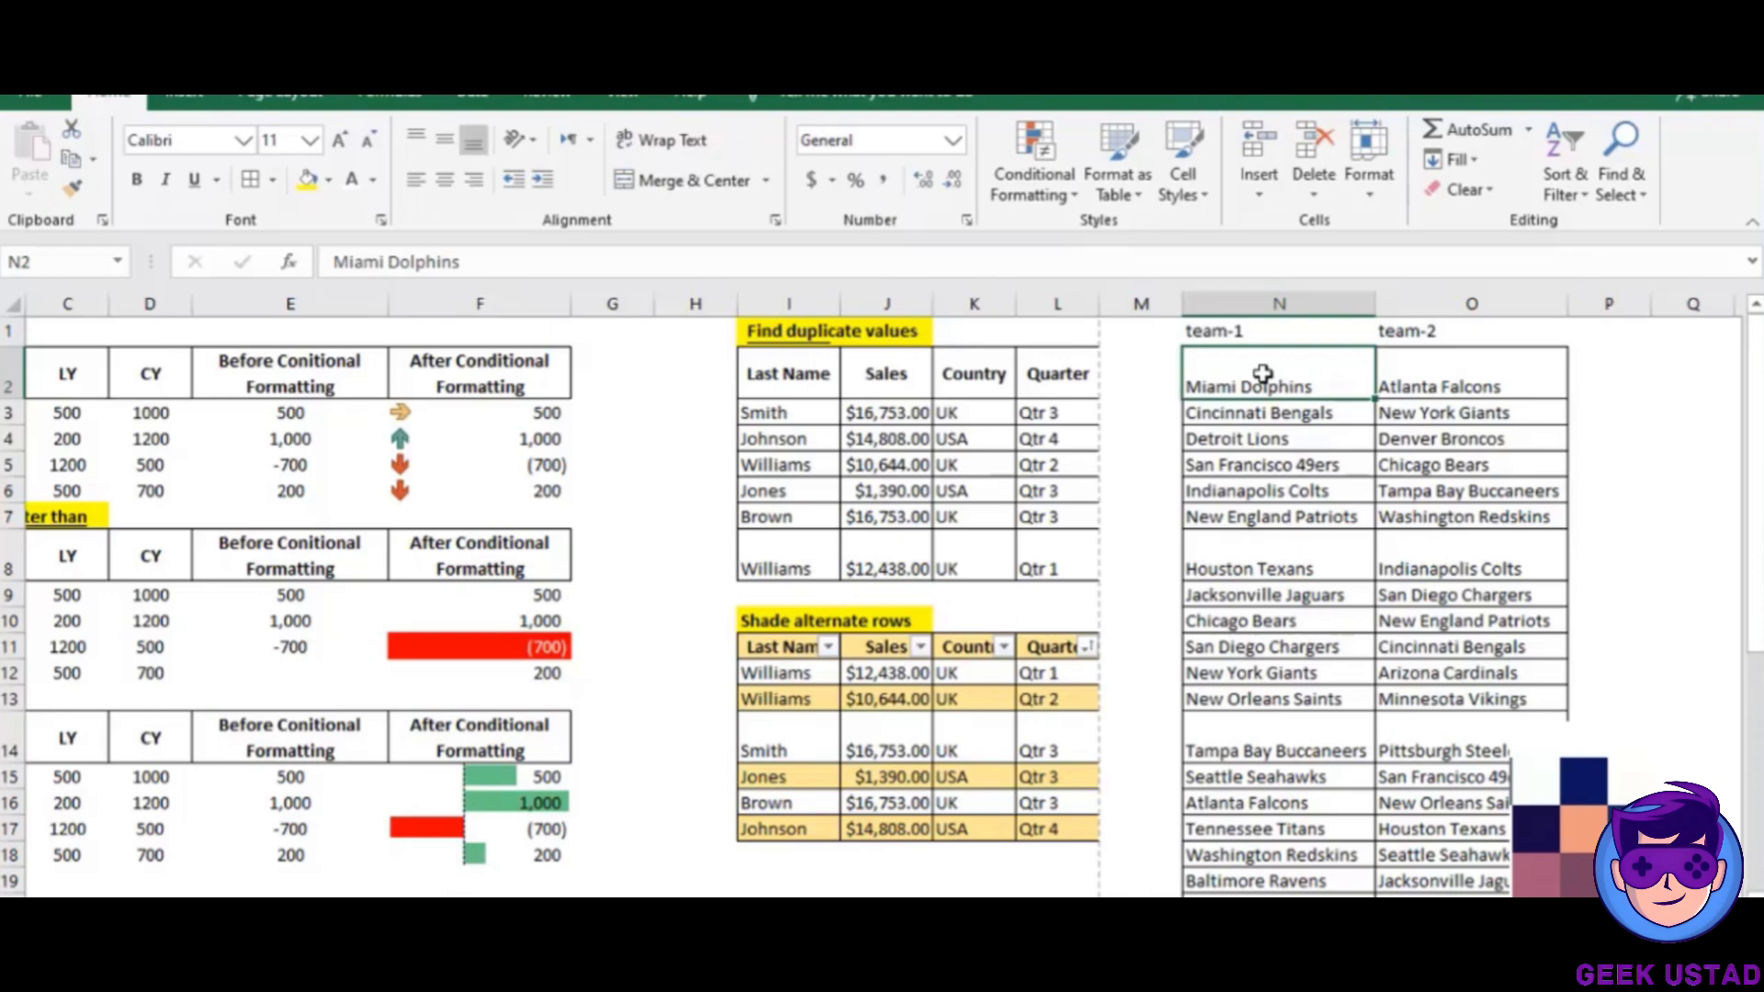
View the new name definition for the team-1 list N2:N19, leave without creating one, and check the range's existing name.
mouse_move(1264, 373)
left_mouse_down()
mouse_move(1268, 882)
mouse_move(1277, 773)
mouse_move(1277, 798)
left_mouse_up()
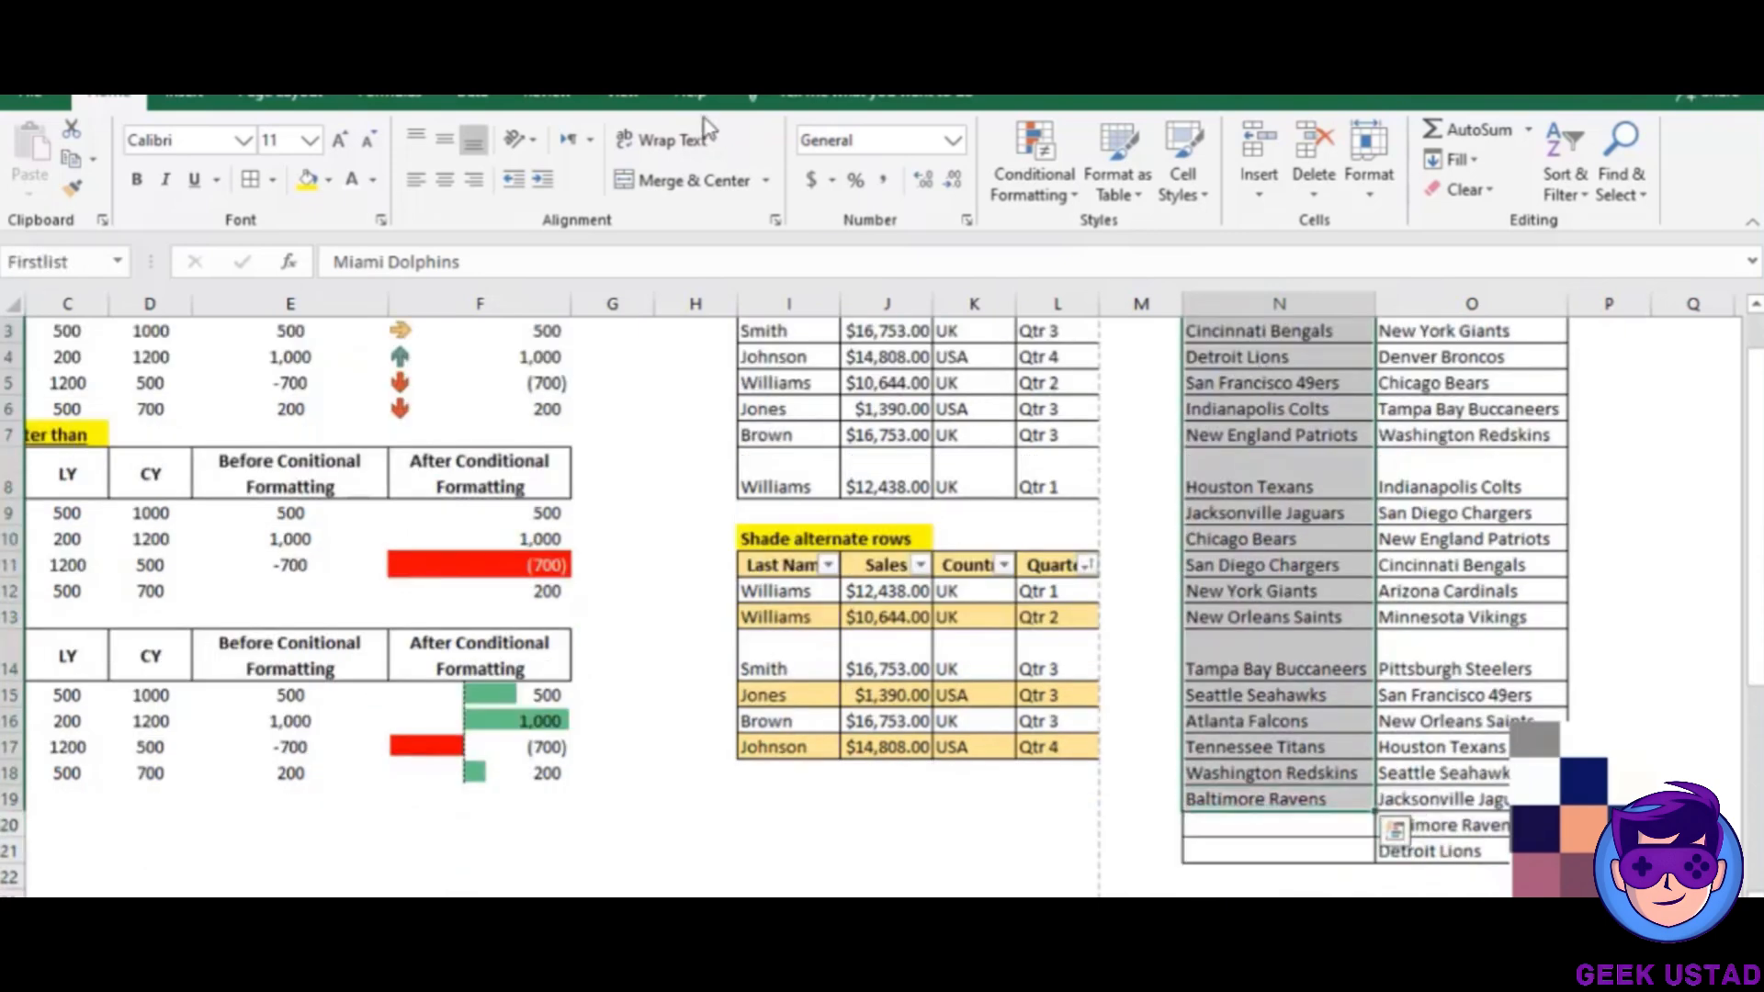
left_click(464, 93)
left_click(389, 94)
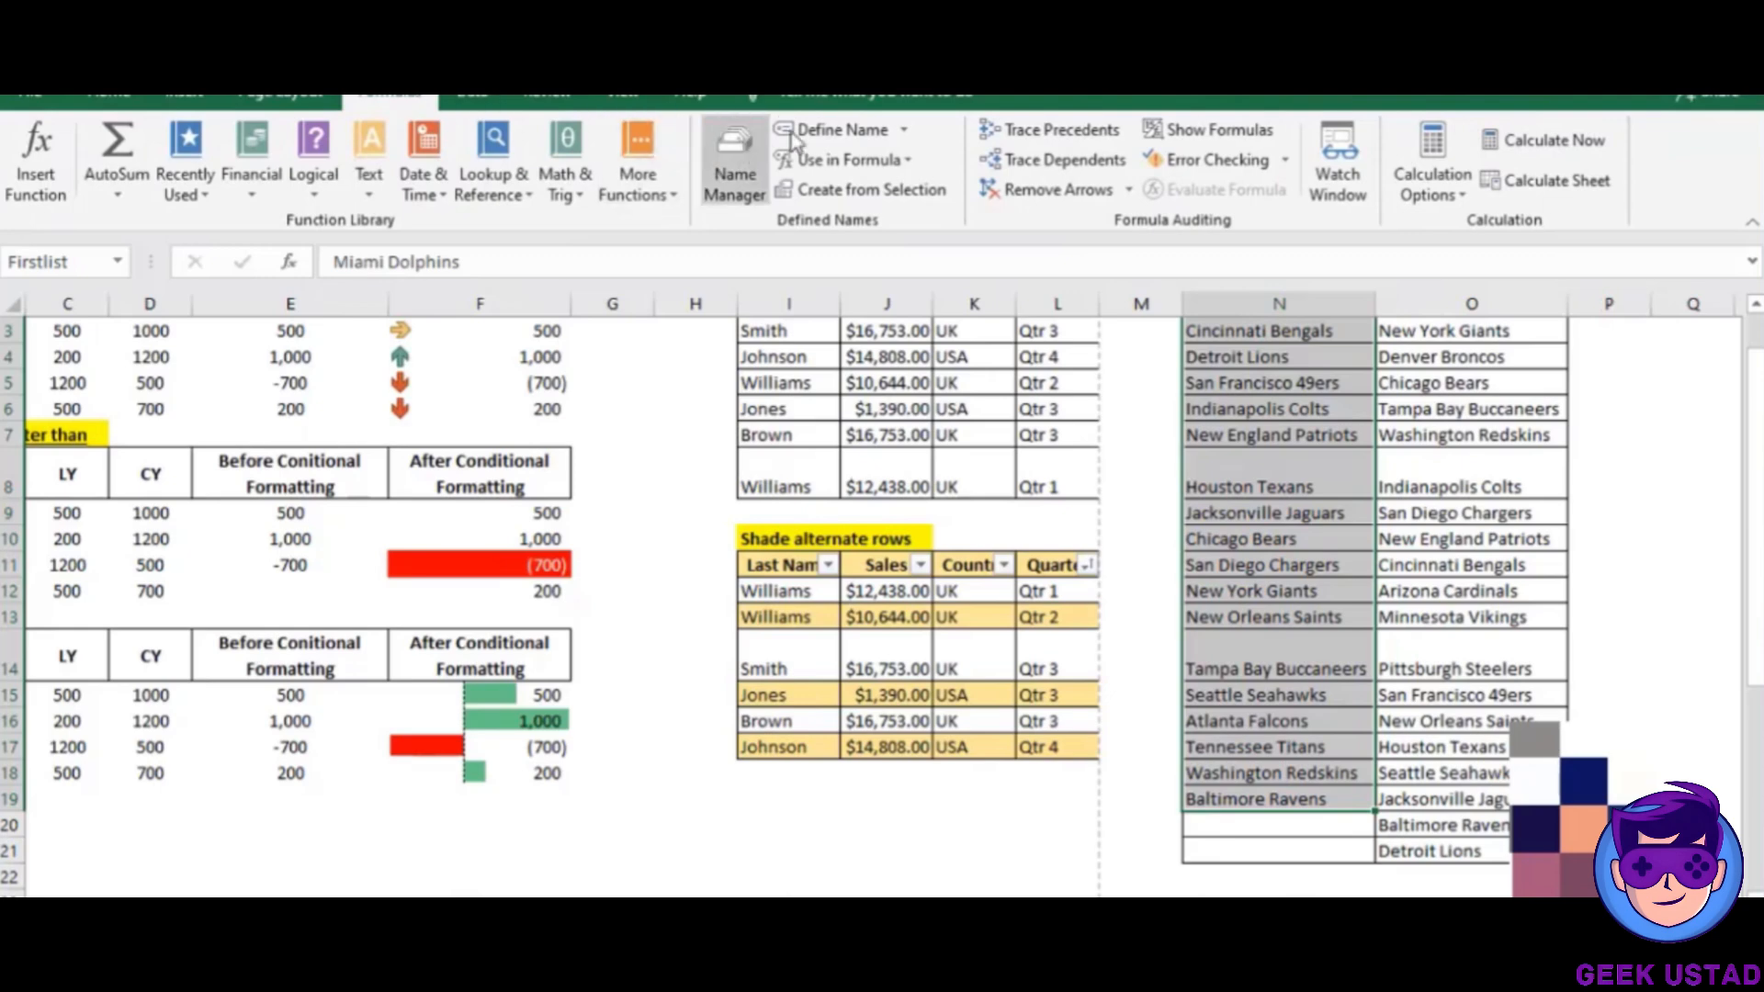
left_click(875, 136)
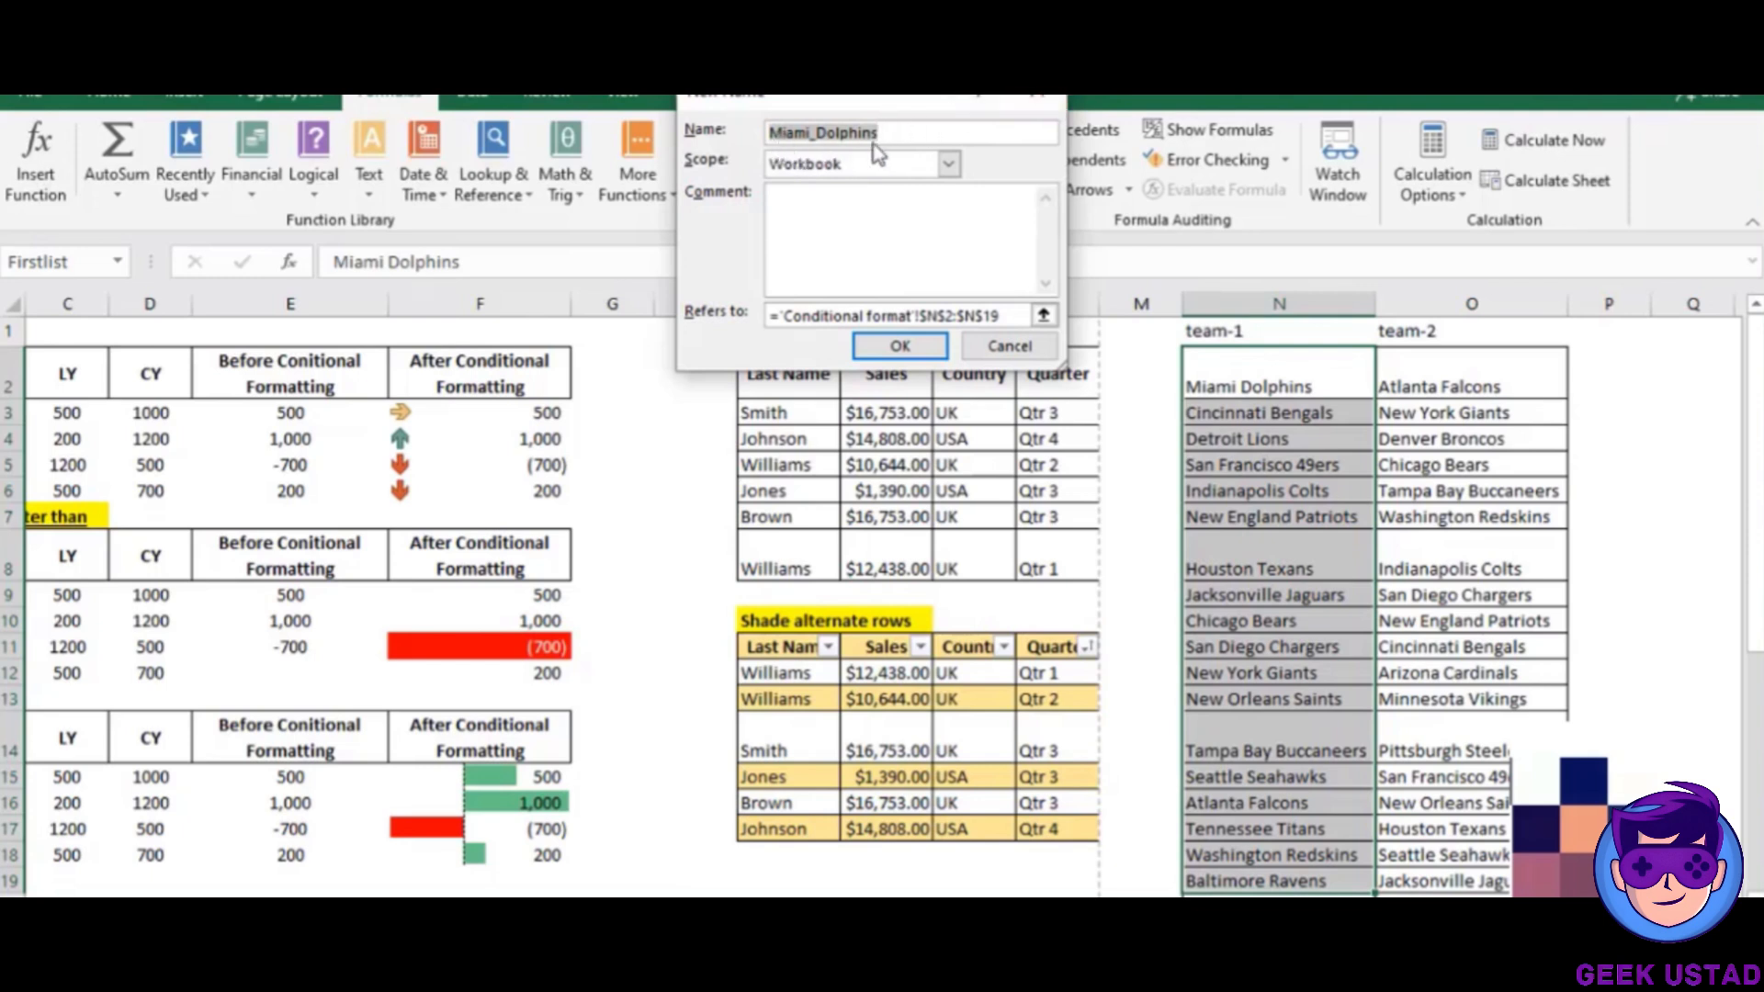
left_click(1034, 103)
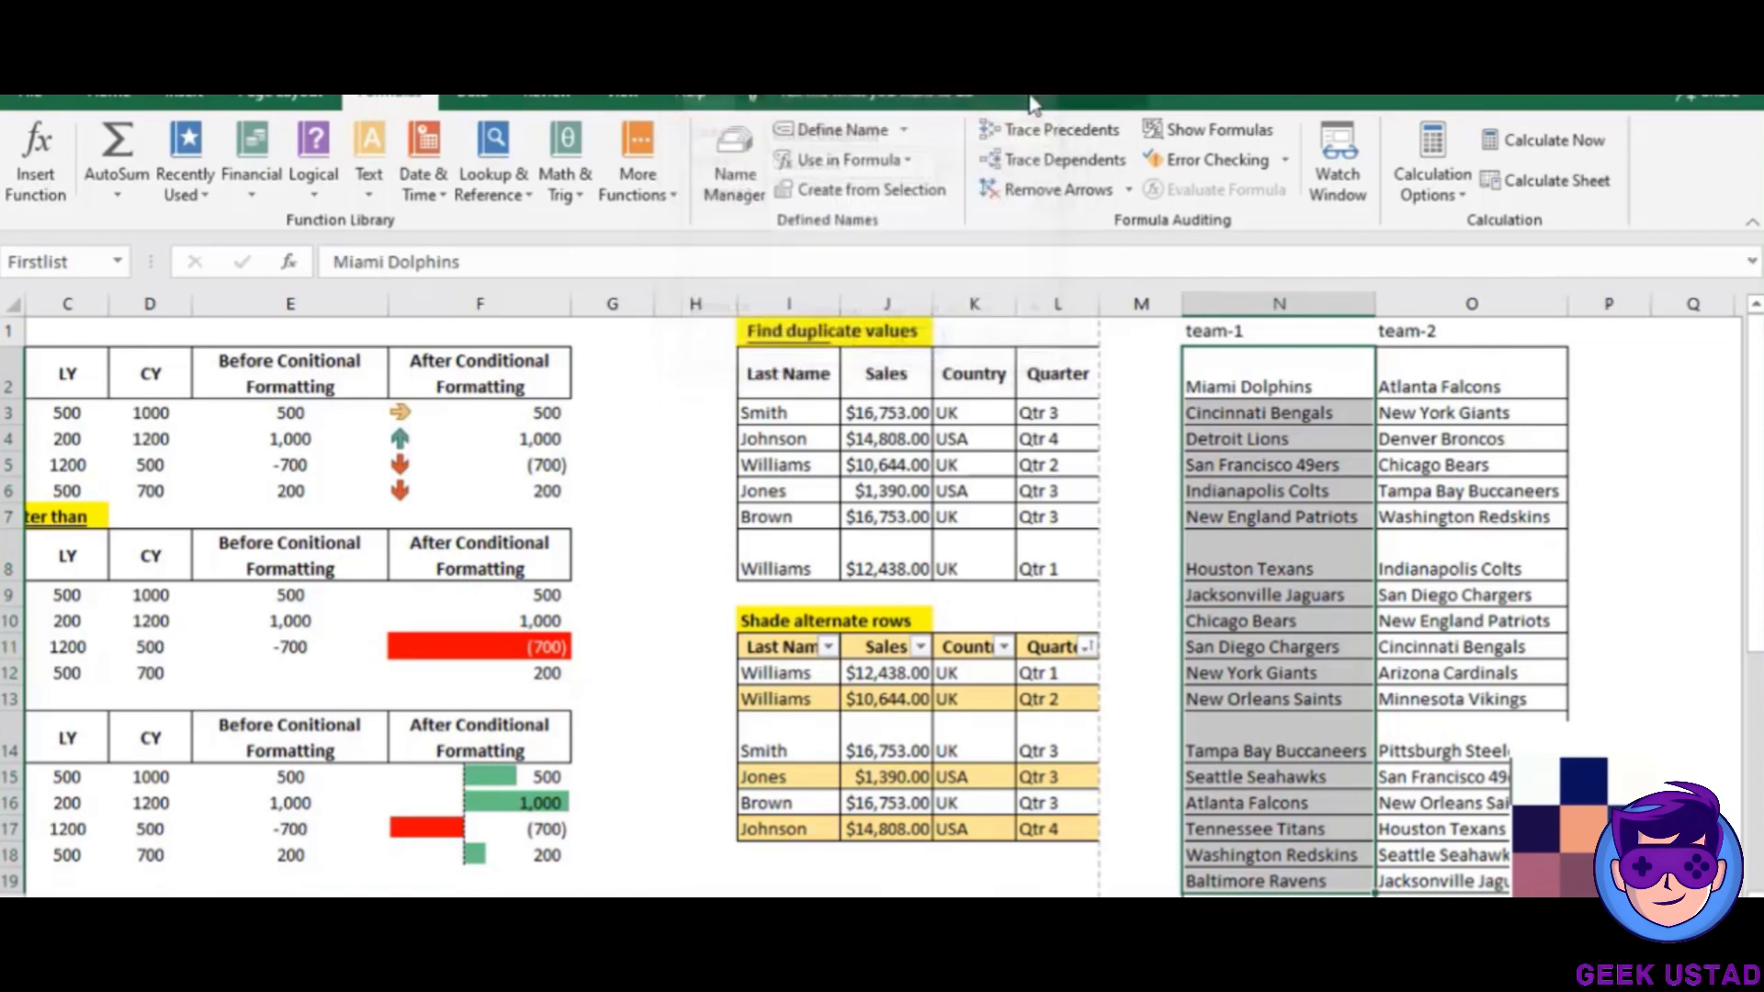
left_click(1264, 365)
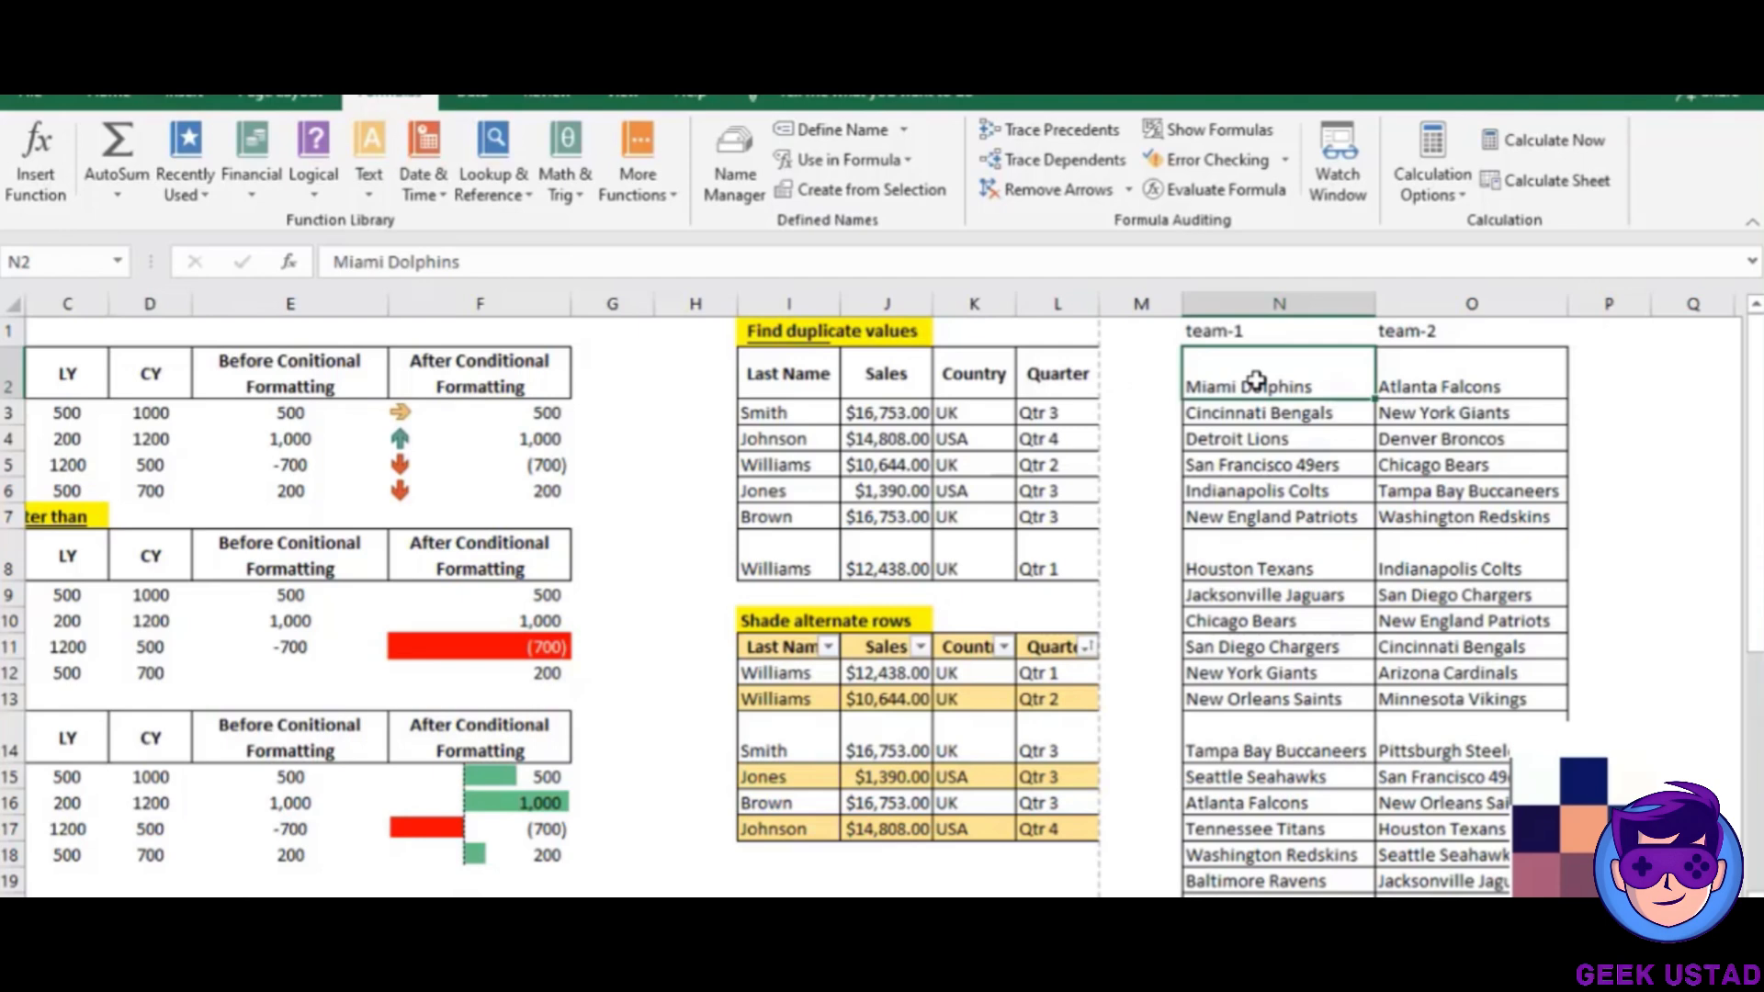
left_click_drag(1255, 380, 1250, 804)
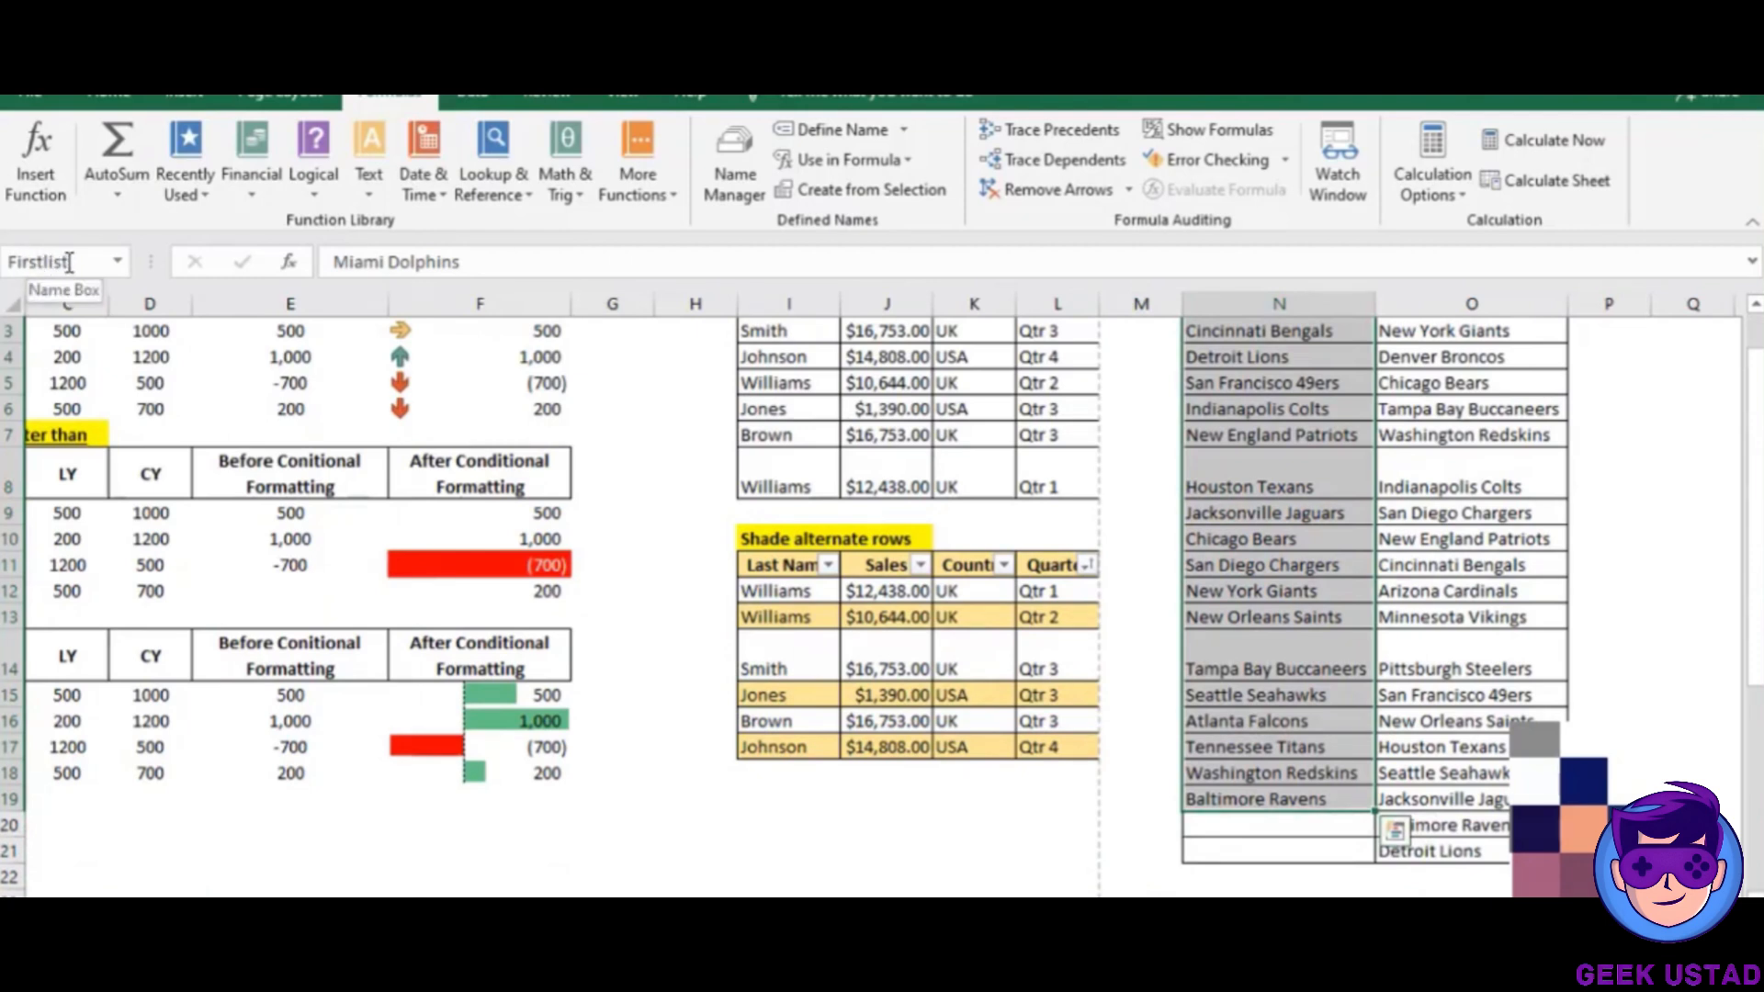
Select the team-2 list O2:O21 to check its range name.
left_click(1429, 384)
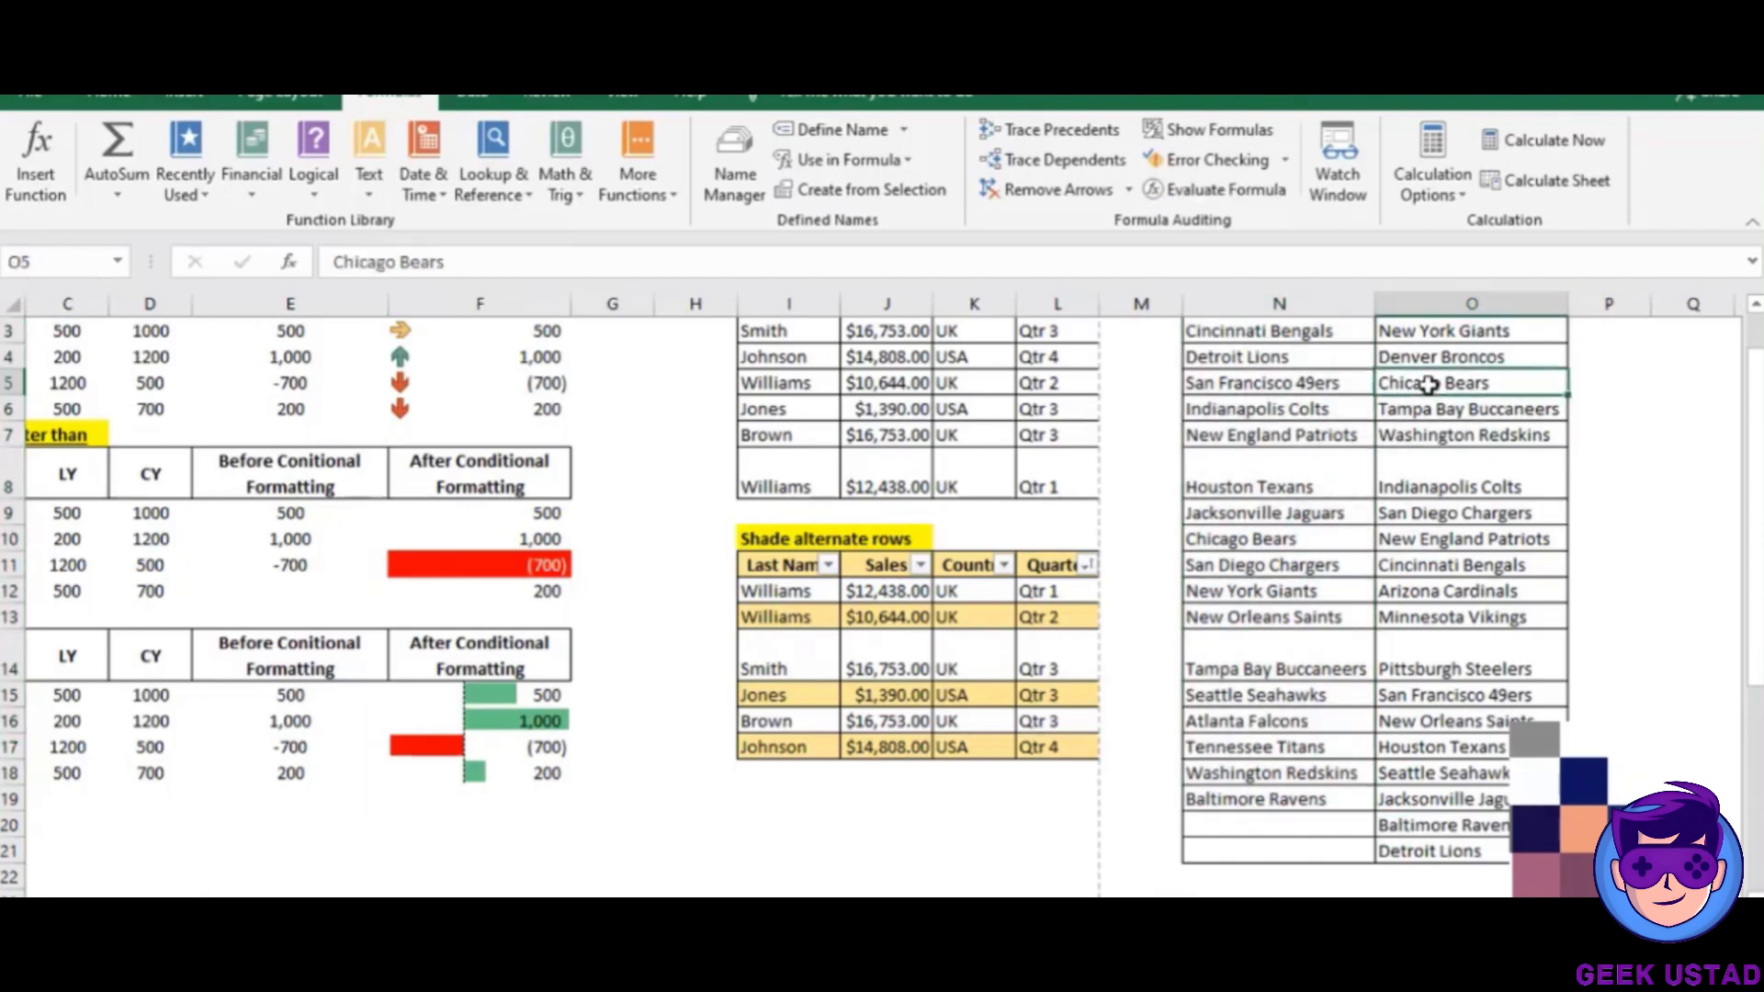
scroll(1429, 384, "up", 1)
left_click(1429, 386)
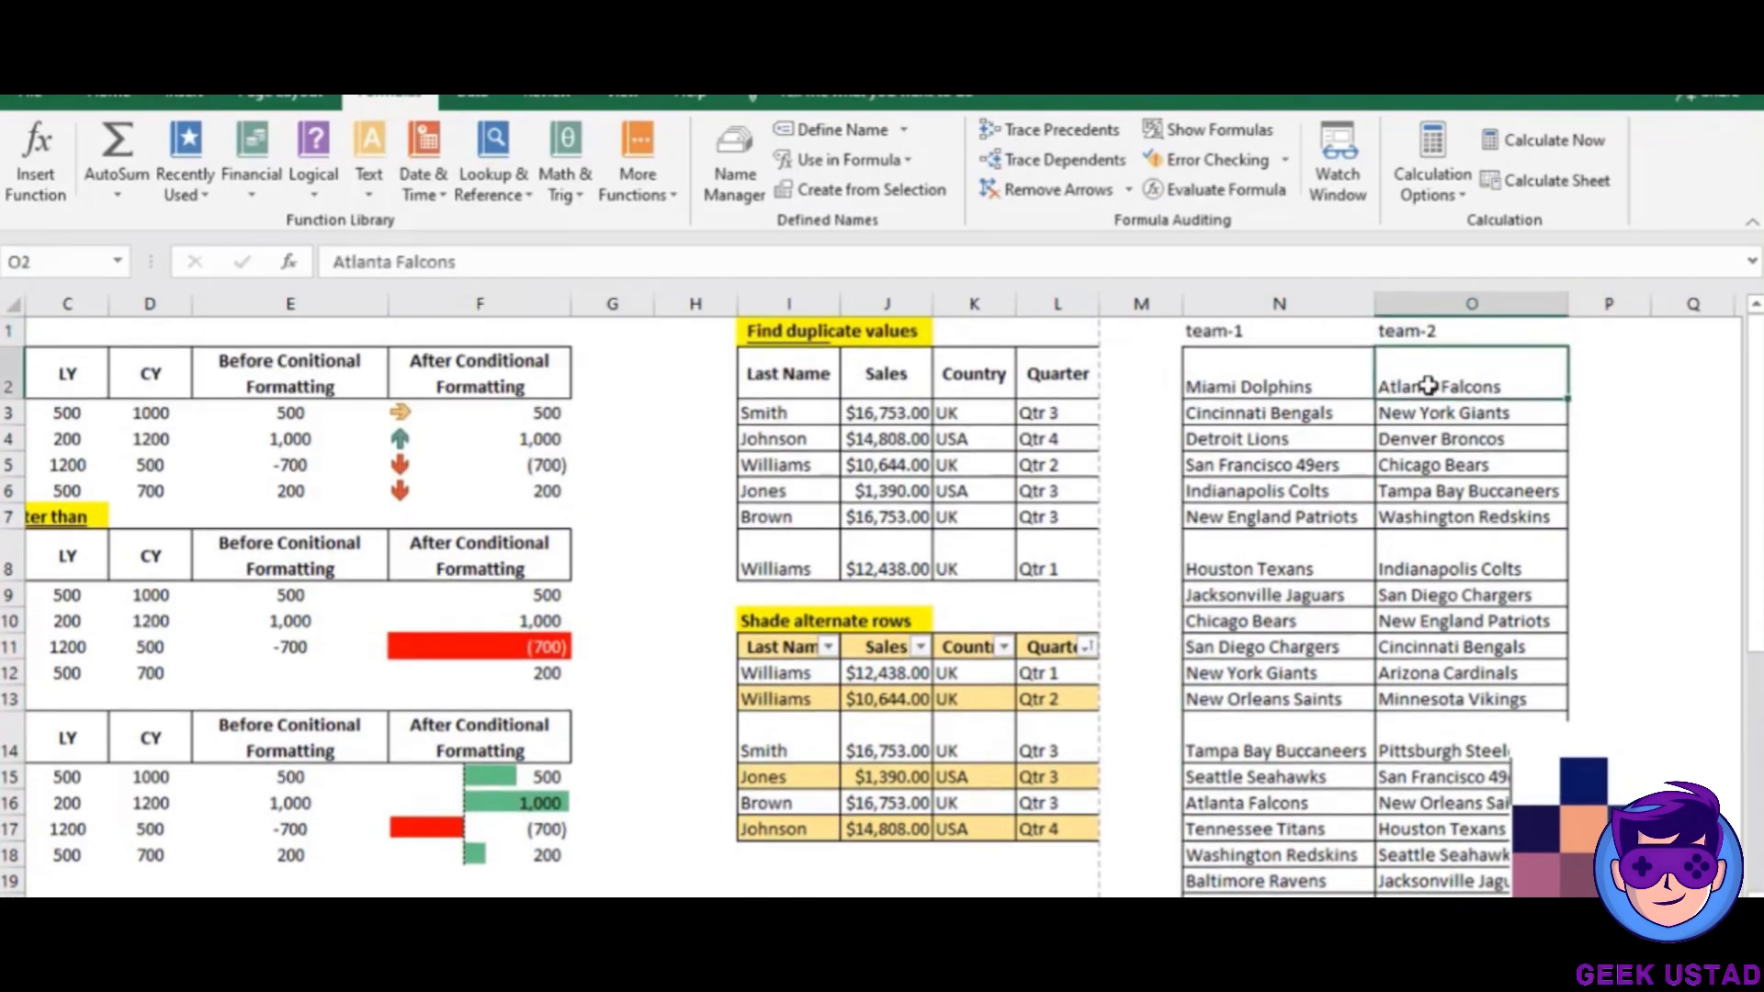
key("shift+Down")
key("shift+Down")
key("shift+Down")
key("shift+Down")
key("shift+Down")
key("shift+Down")
key("shift+Down")
key("shift+Down")
key("shift+Down")
key("shift+Down")
key("shift+Down")
key("shift+Down")
key("shift+Down")
key("shift+Down")
key("shift+Down")
key("shift+Down")
key("shift+Down")
key("shift+Down")
key("shift+Down")
key("shift+Down")
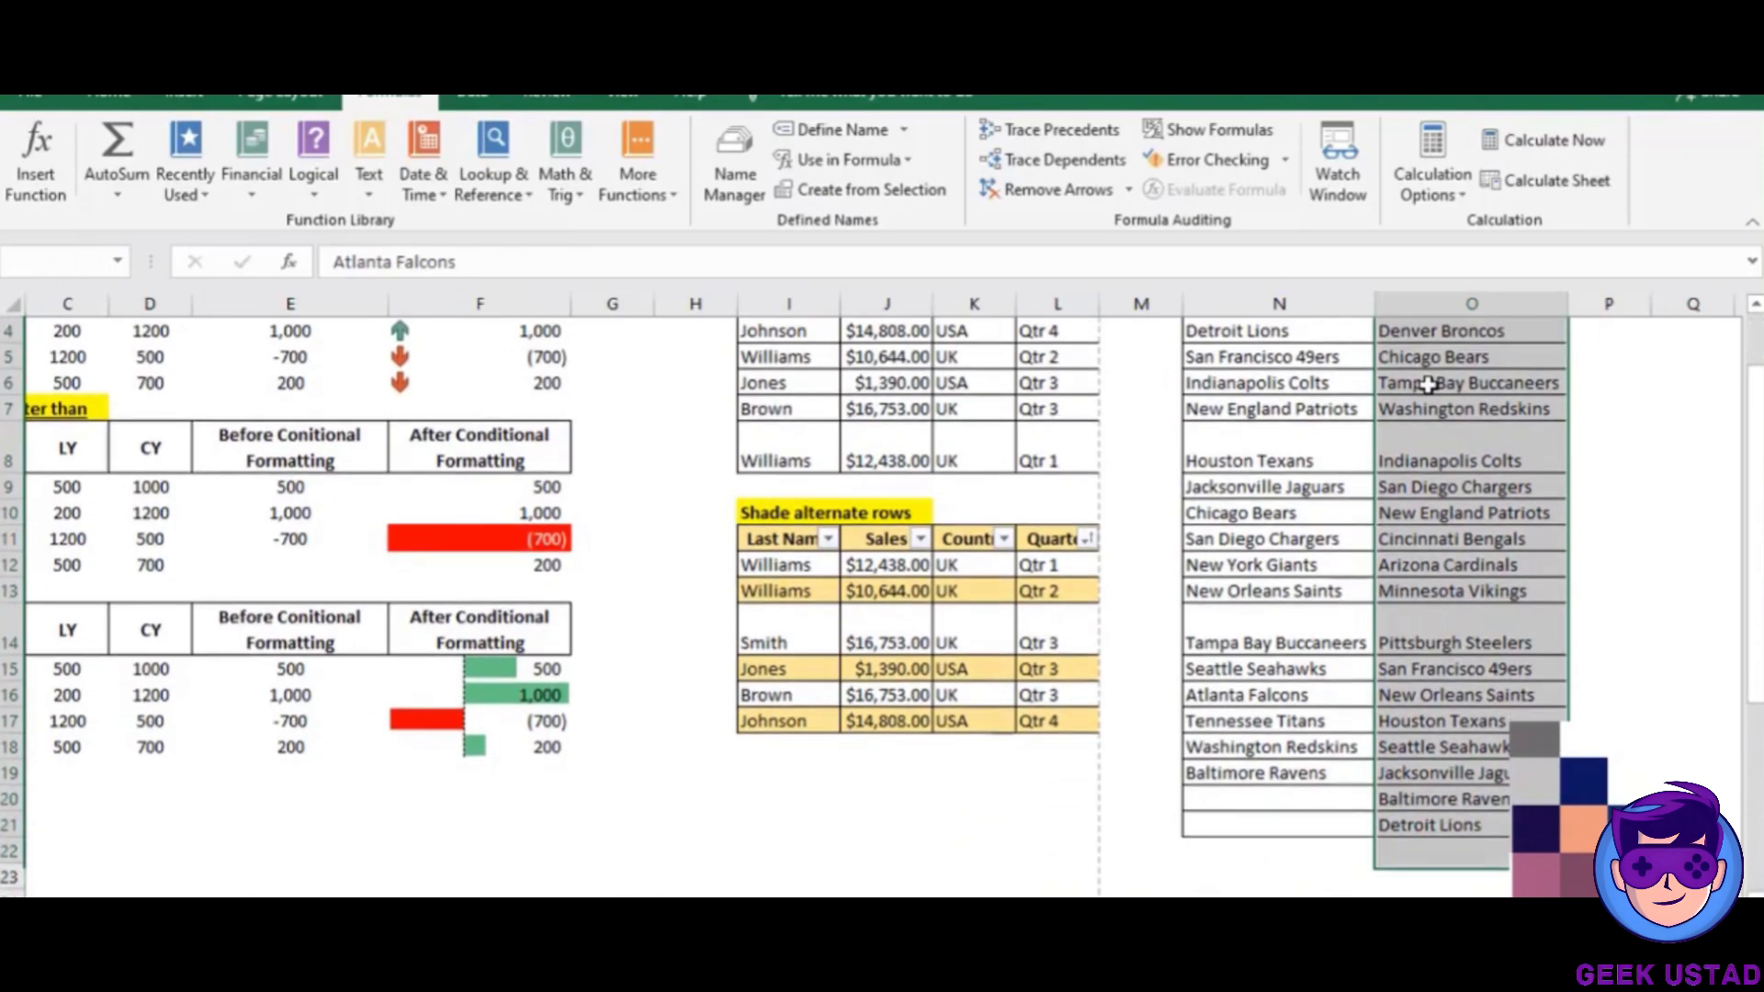
key("shift+Up")
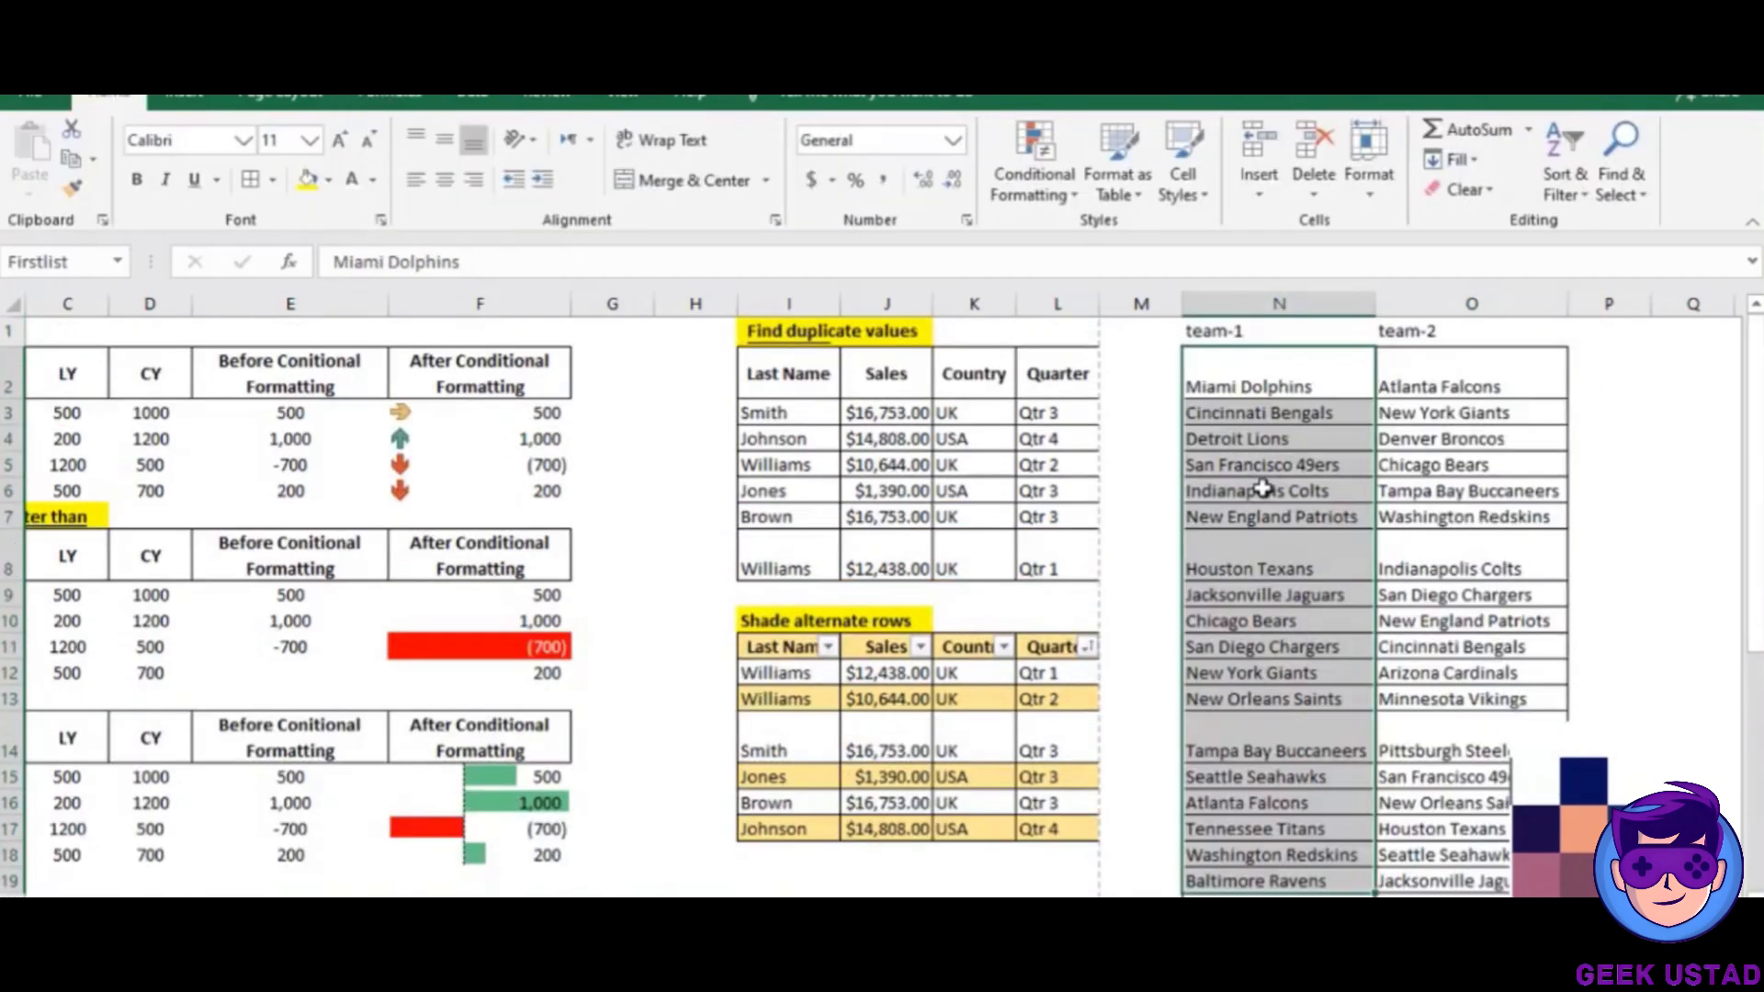
Start a formula-based conditional formatting rule for the team-1 list N2:N19 using the formula =countif(secondlist,n2)=0.
left_click(1263, 489)
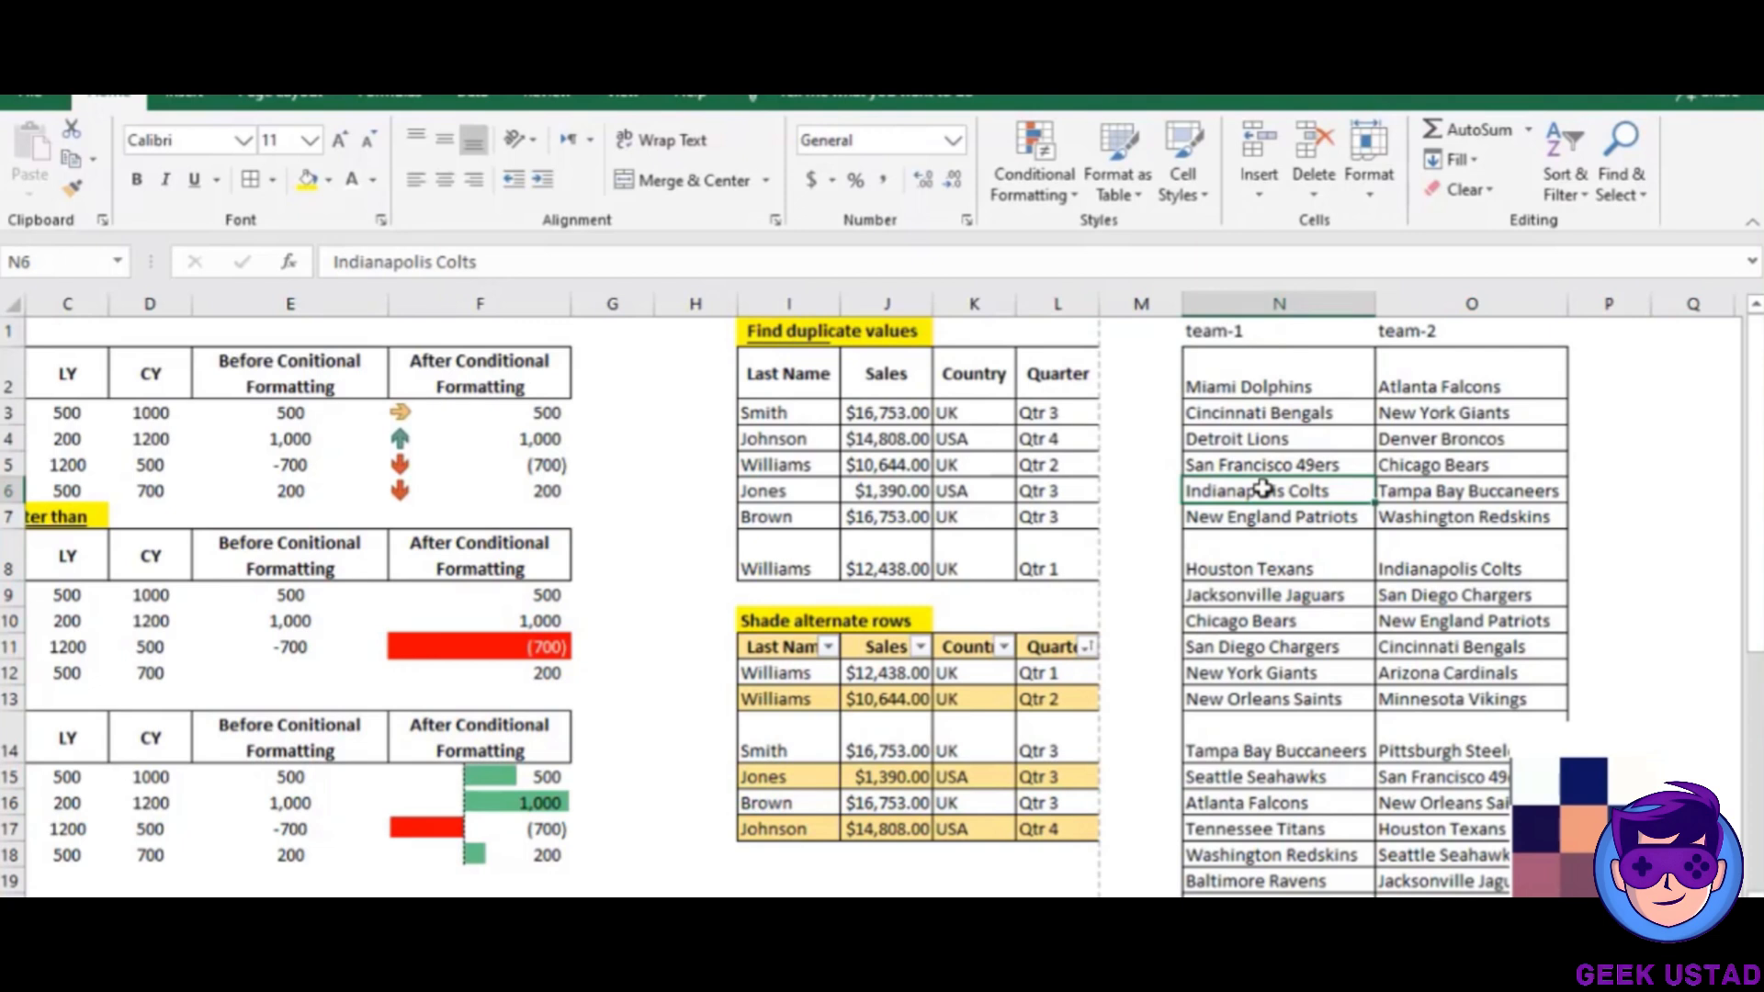
left_click(1251, 387)
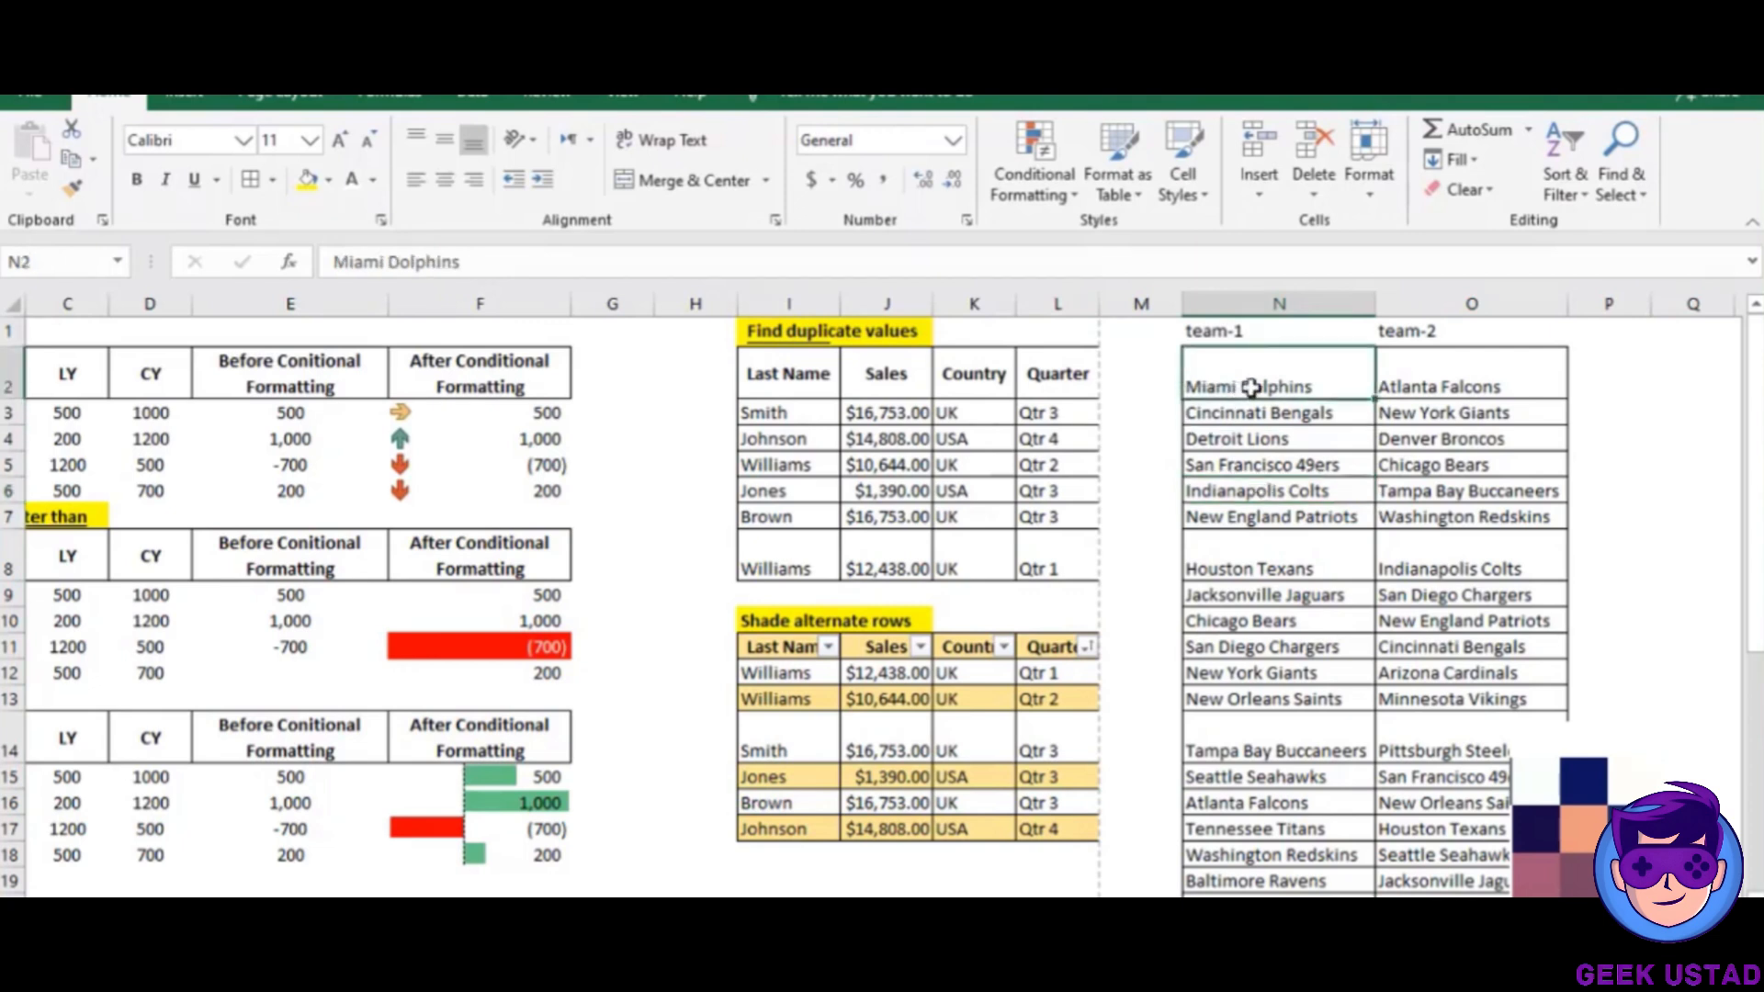
key("shift+Down")
key("shift+Down")
key("shift+Down")
key("shift+Down")
key("shift+Down")
key("shift+Down")
key("shift+Down")
key("shift+Down")
key("shift+Down")
key("shift+Down")
key("shift+Down")
key("shift+Down")
key("shift+Down")
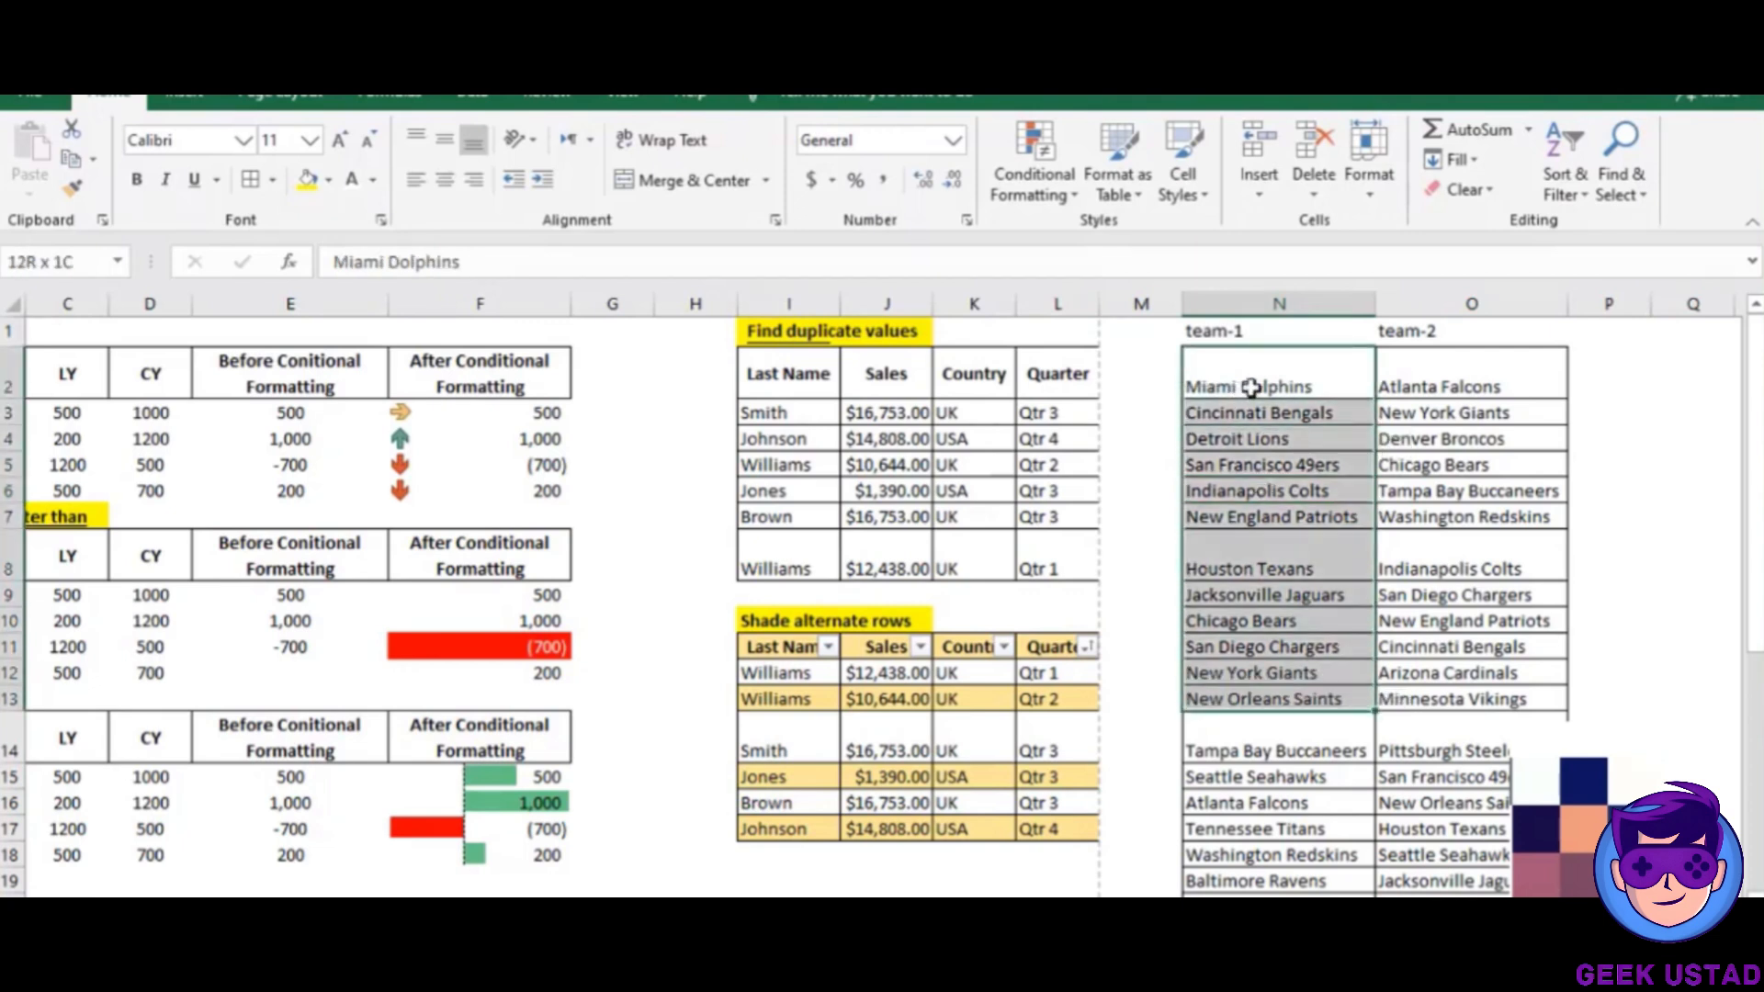
key("shift+Down")
key("shift+Down")
key("shift+Down")
key("shift+Down")
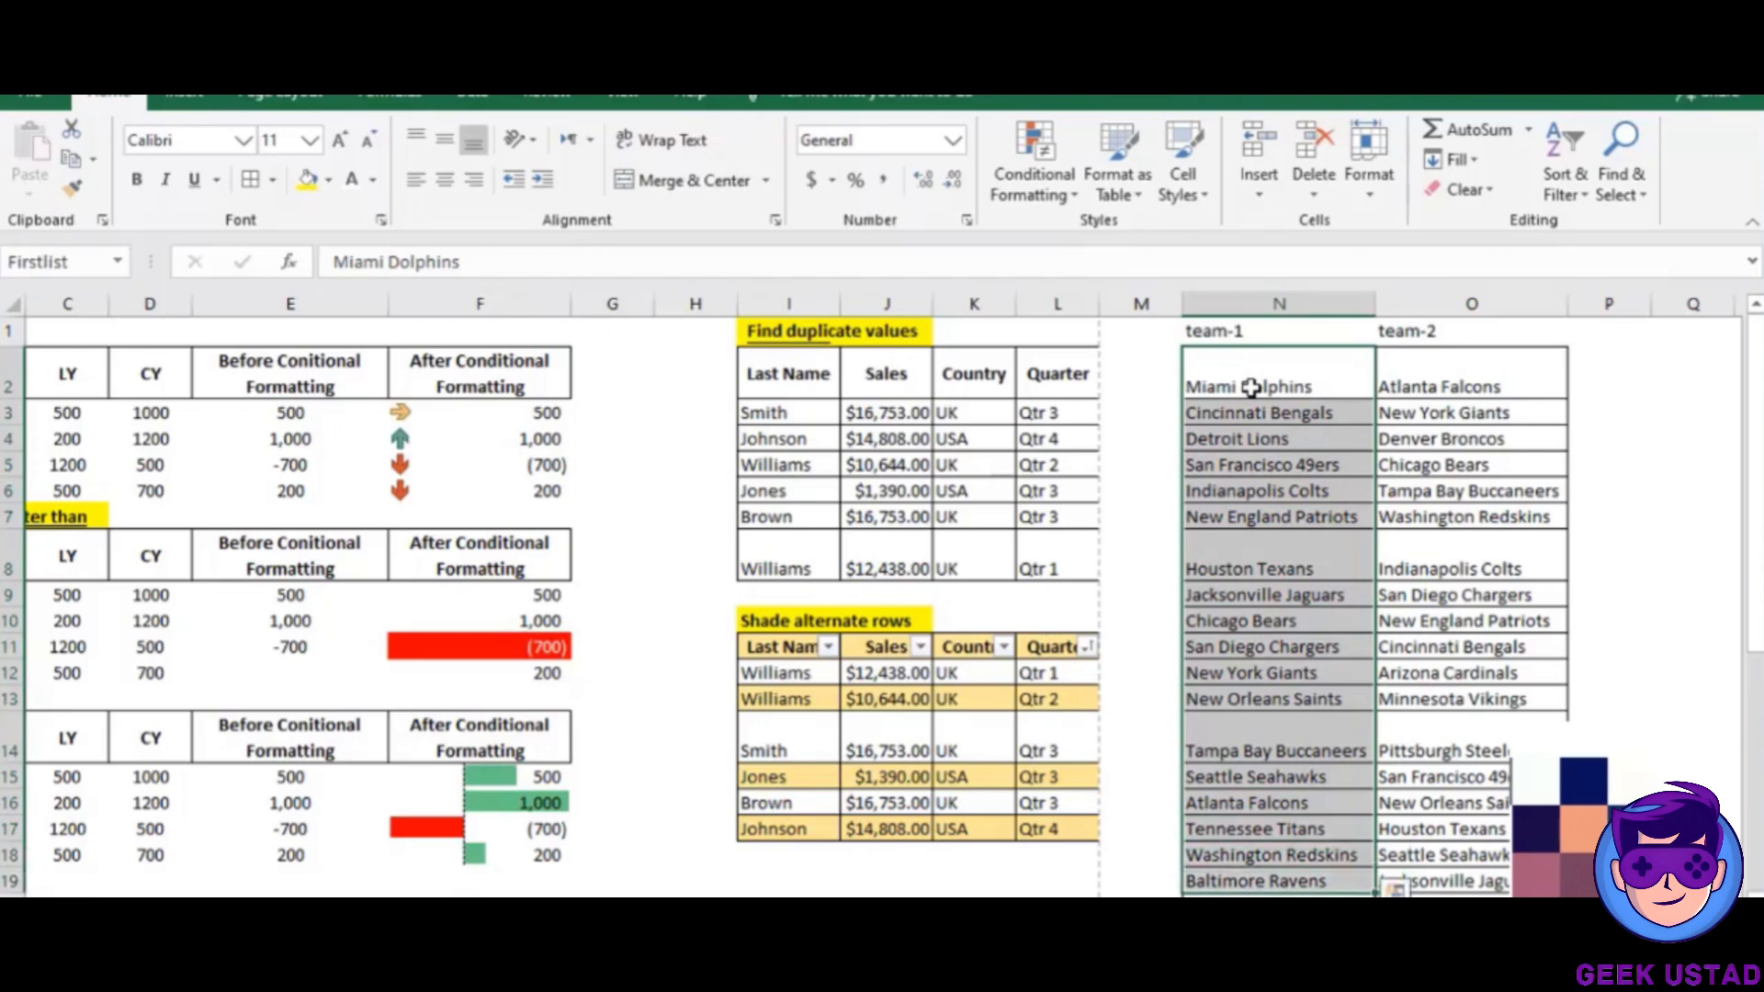
left_click(1033, 166)
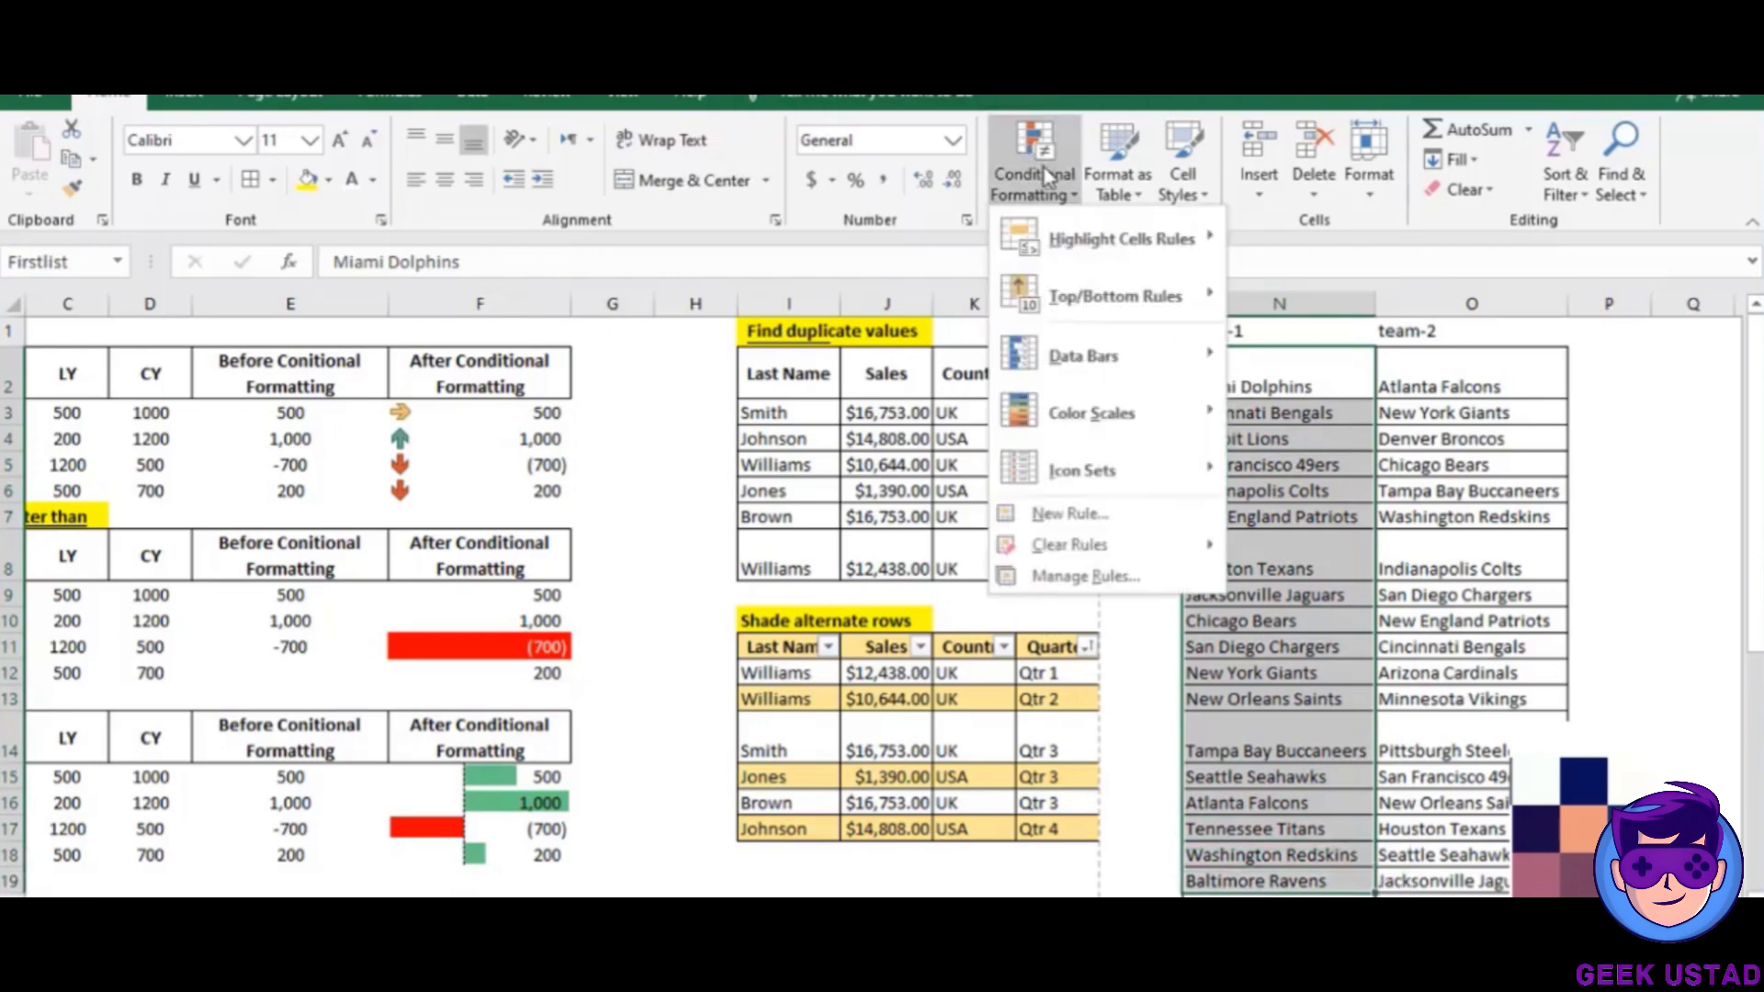
left_click(1102, 514)
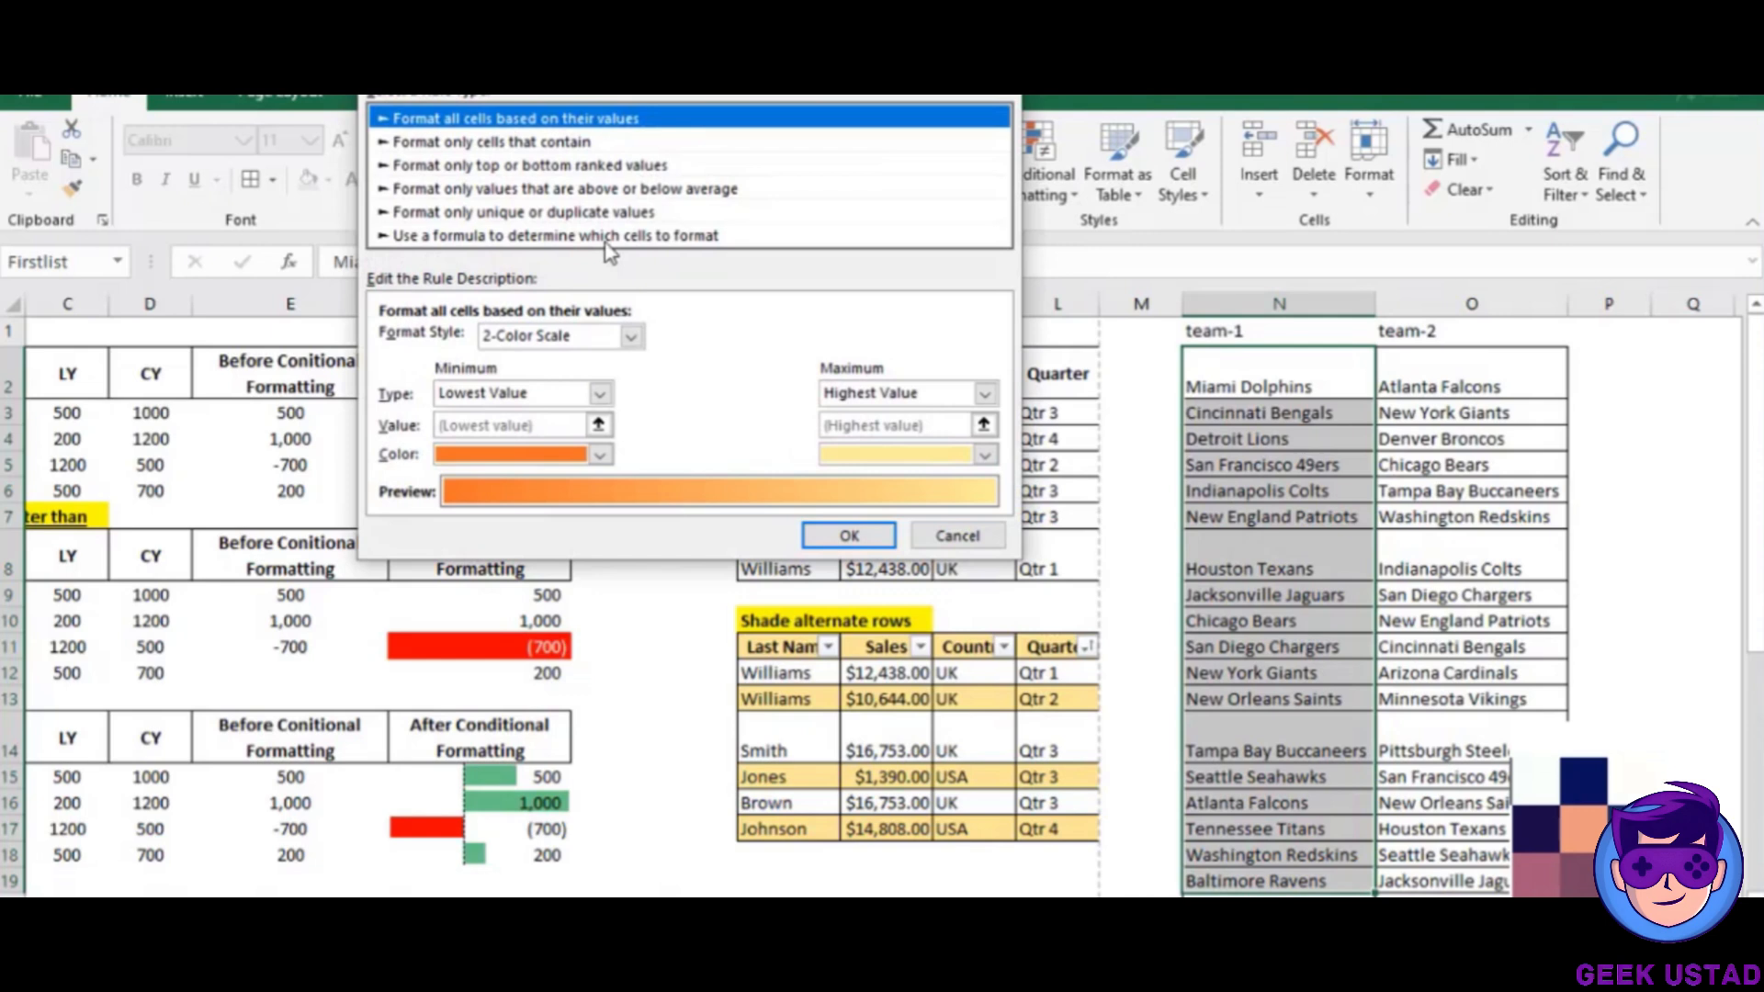
left_click(607, 236)
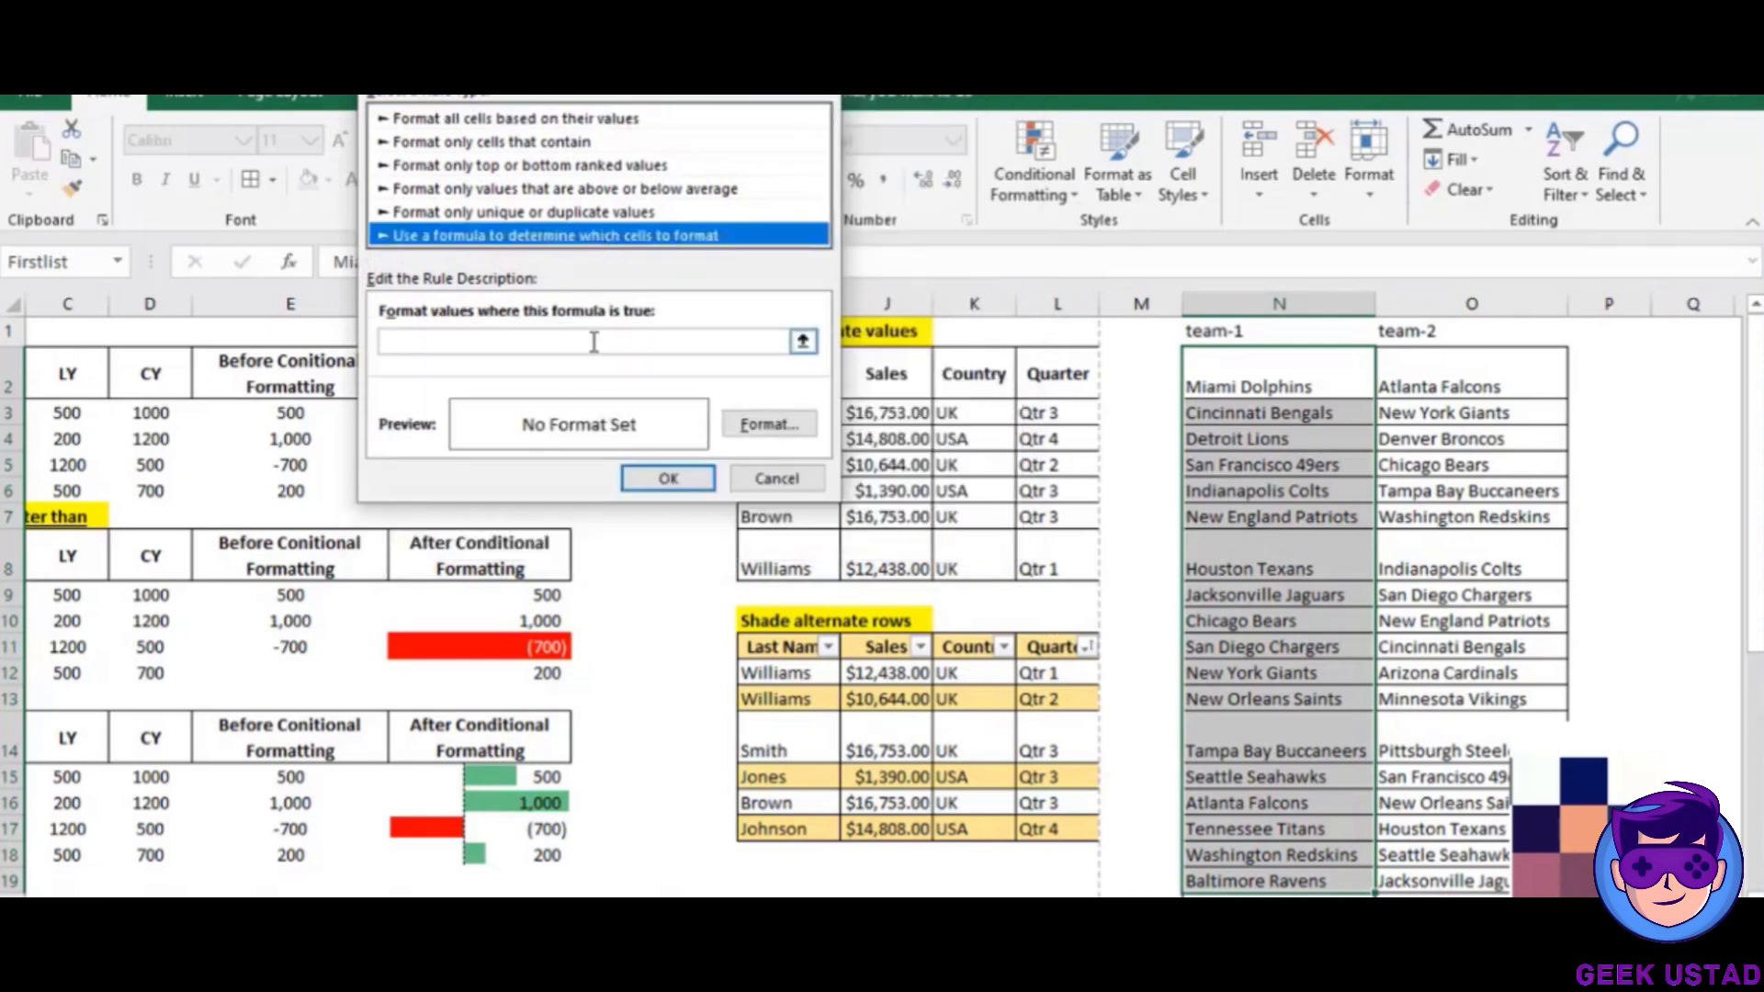
type("=")
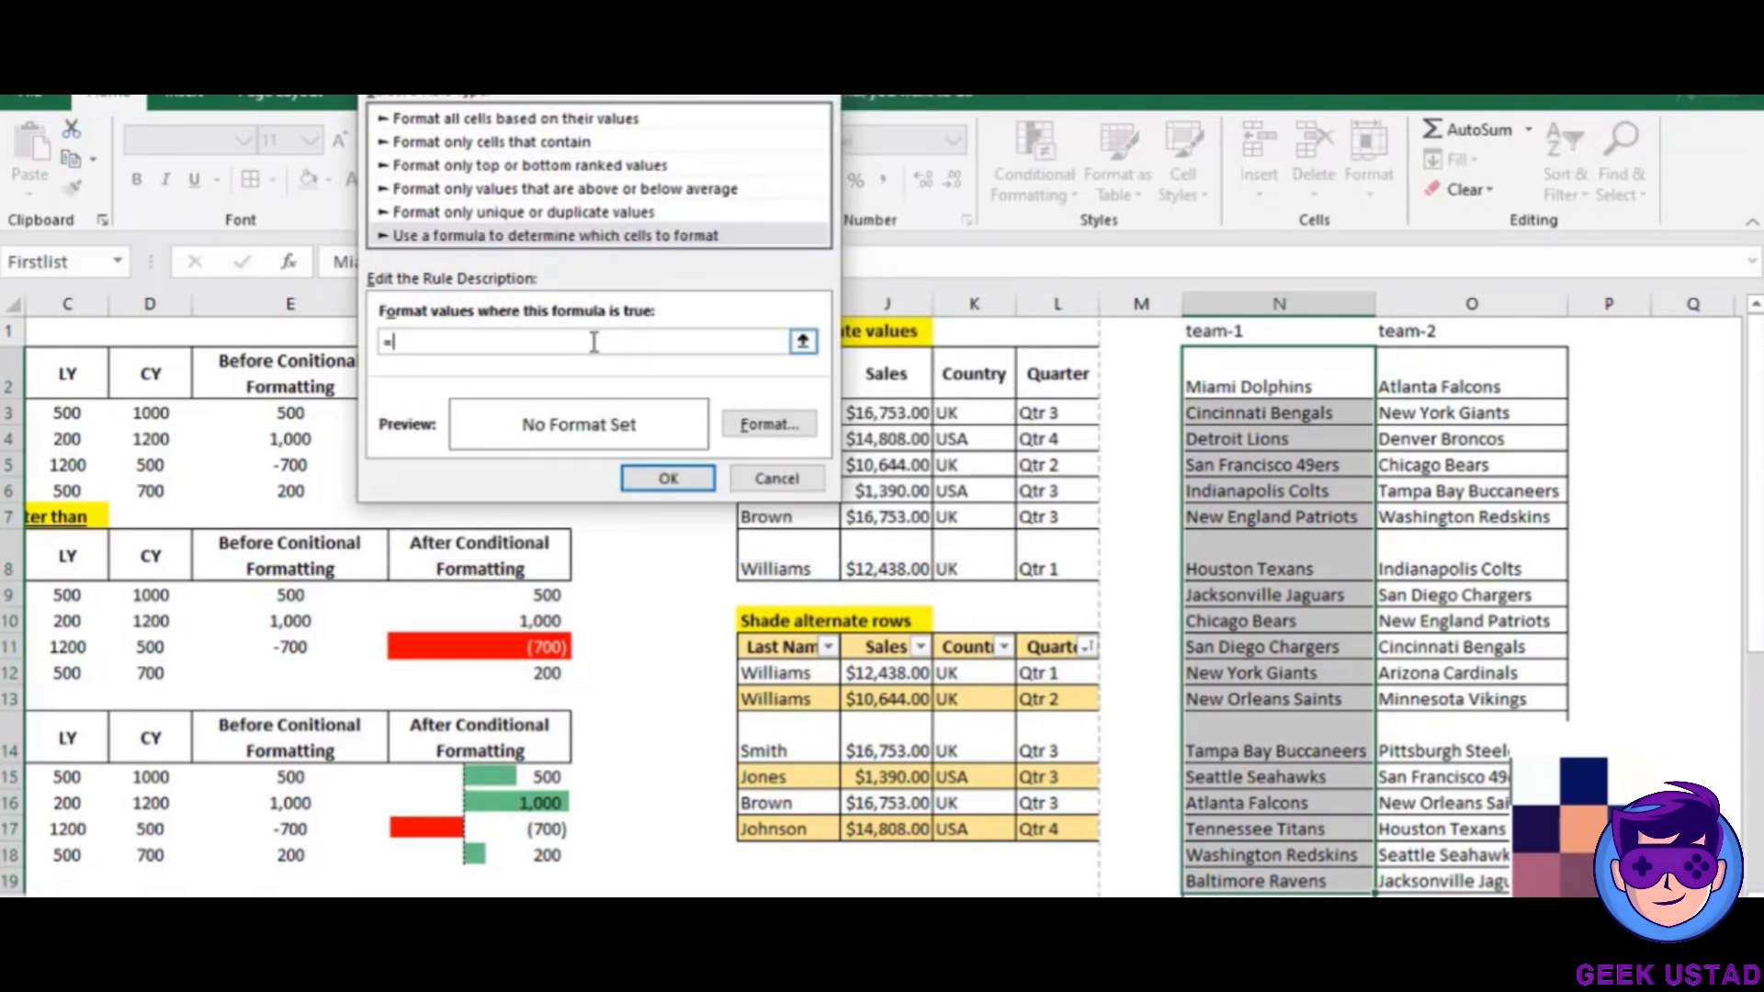
type("countif(secondlist,")
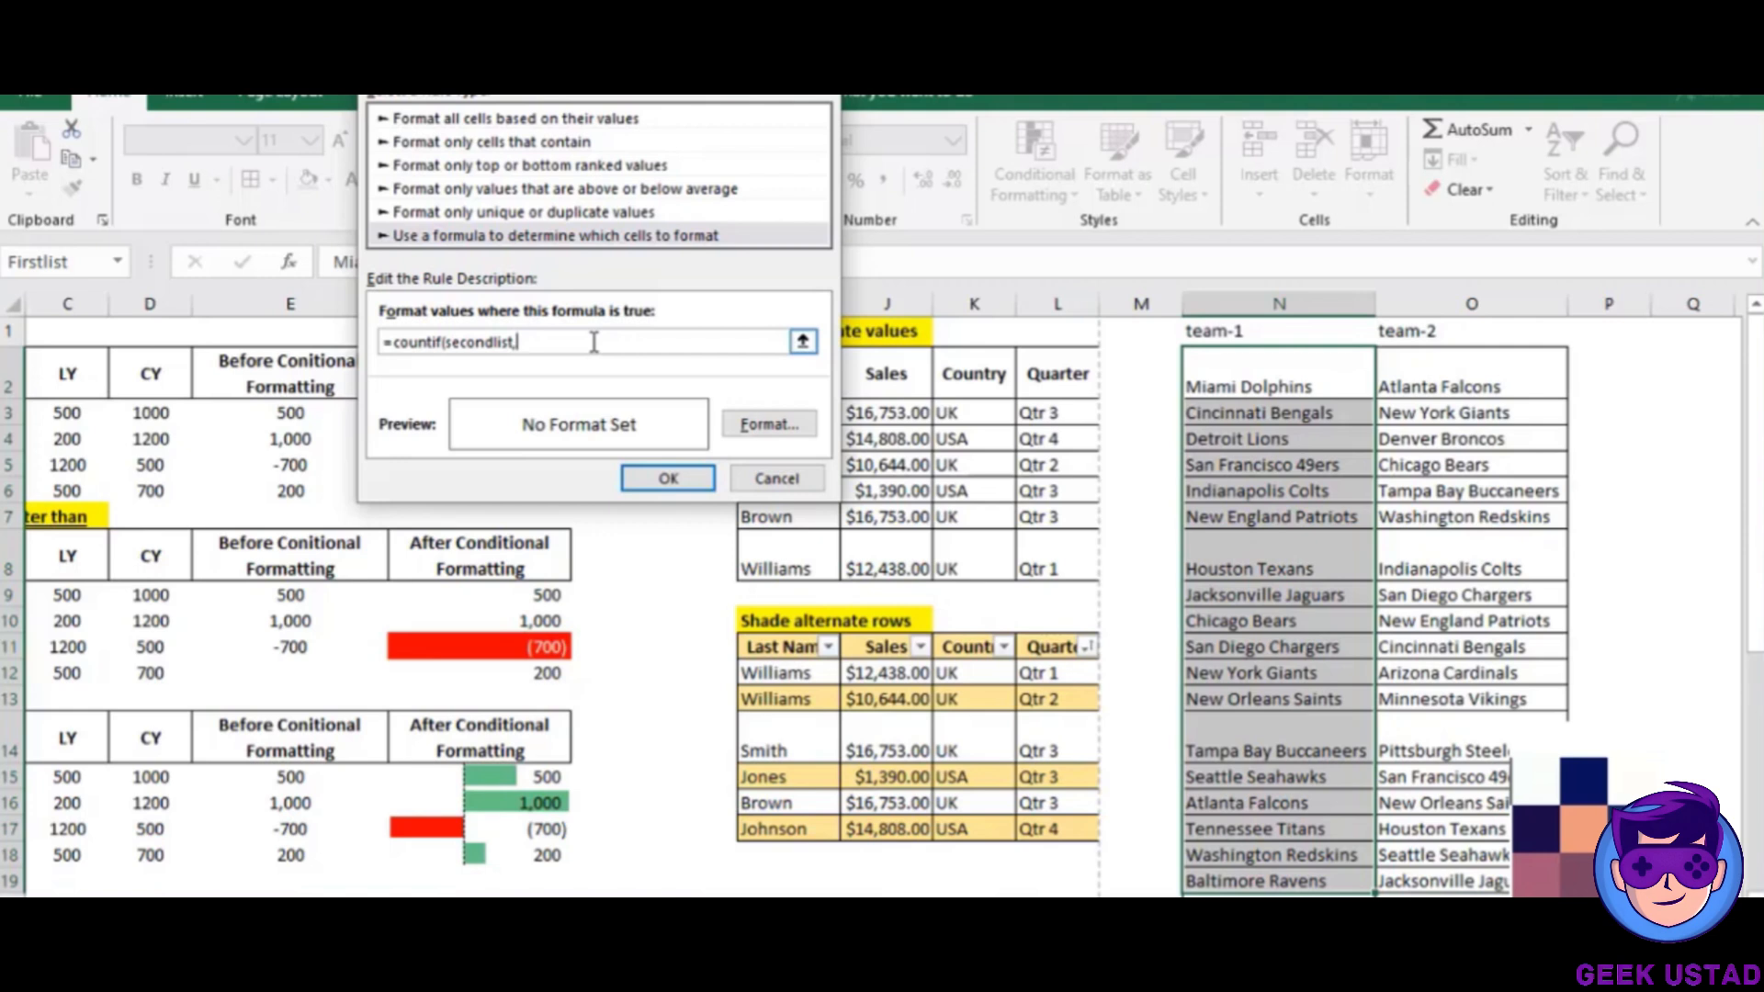
type("n2")
type(")=0")
Give the team-1 rule a light gold background fill and apply it.
left_click(756, 432)
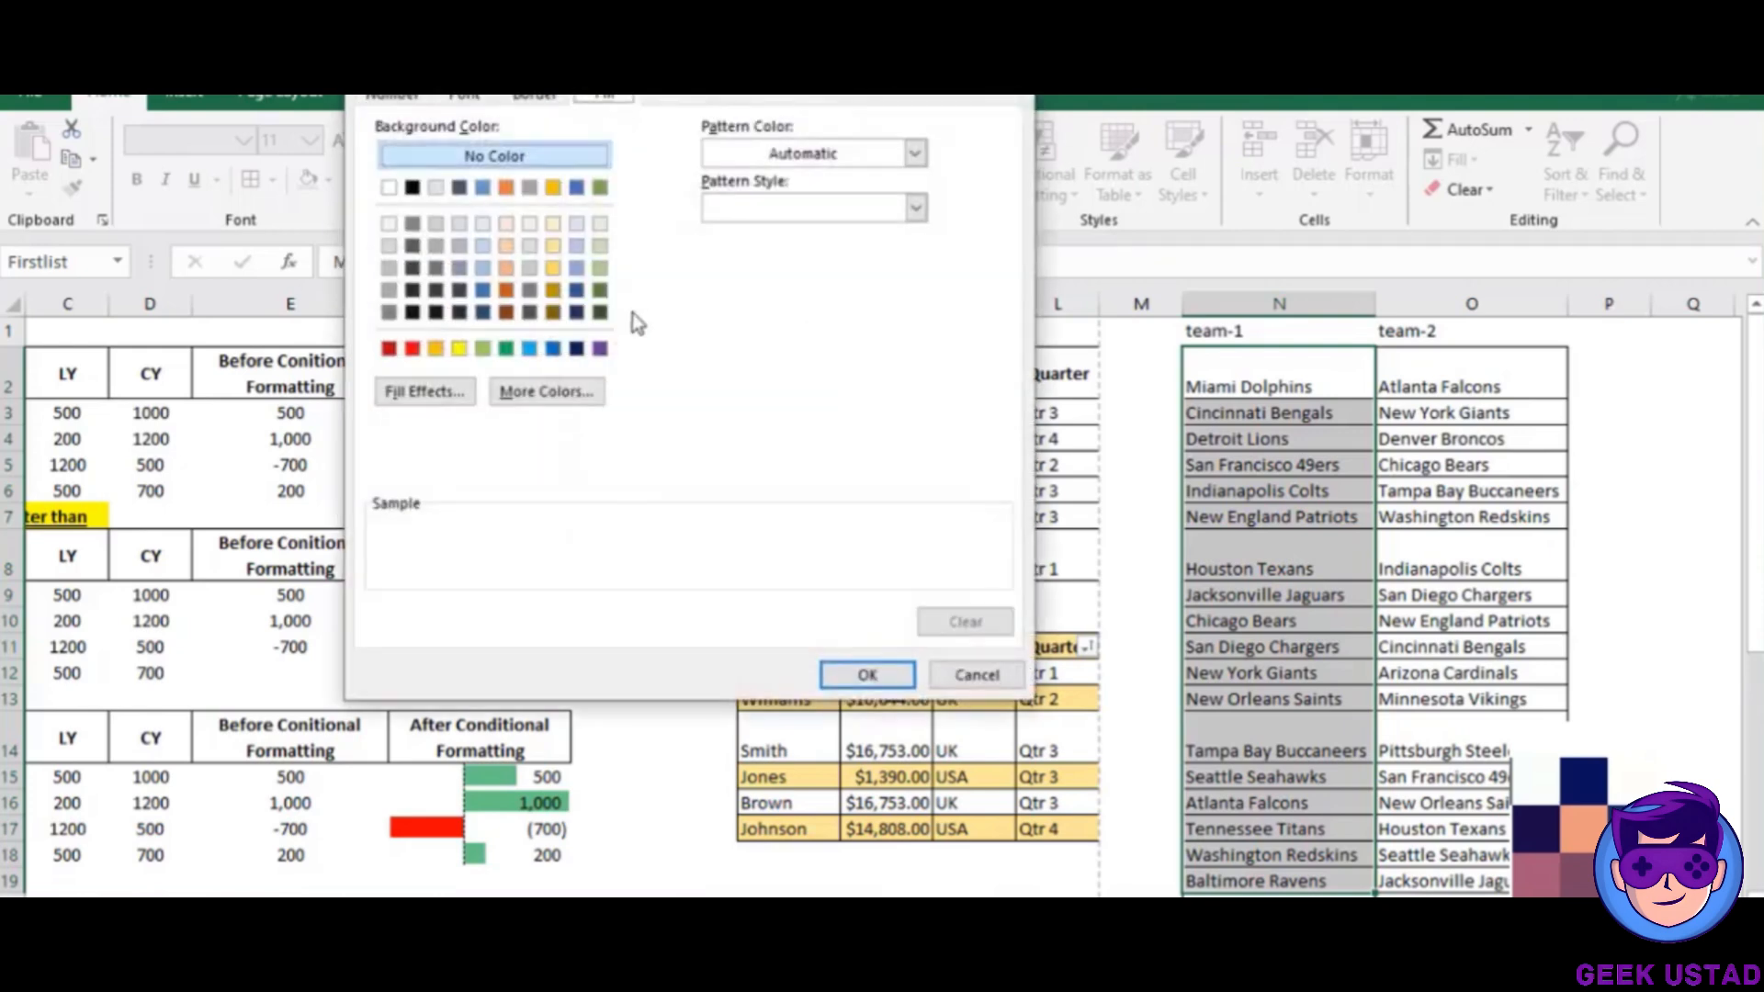
left_click(551, 248)
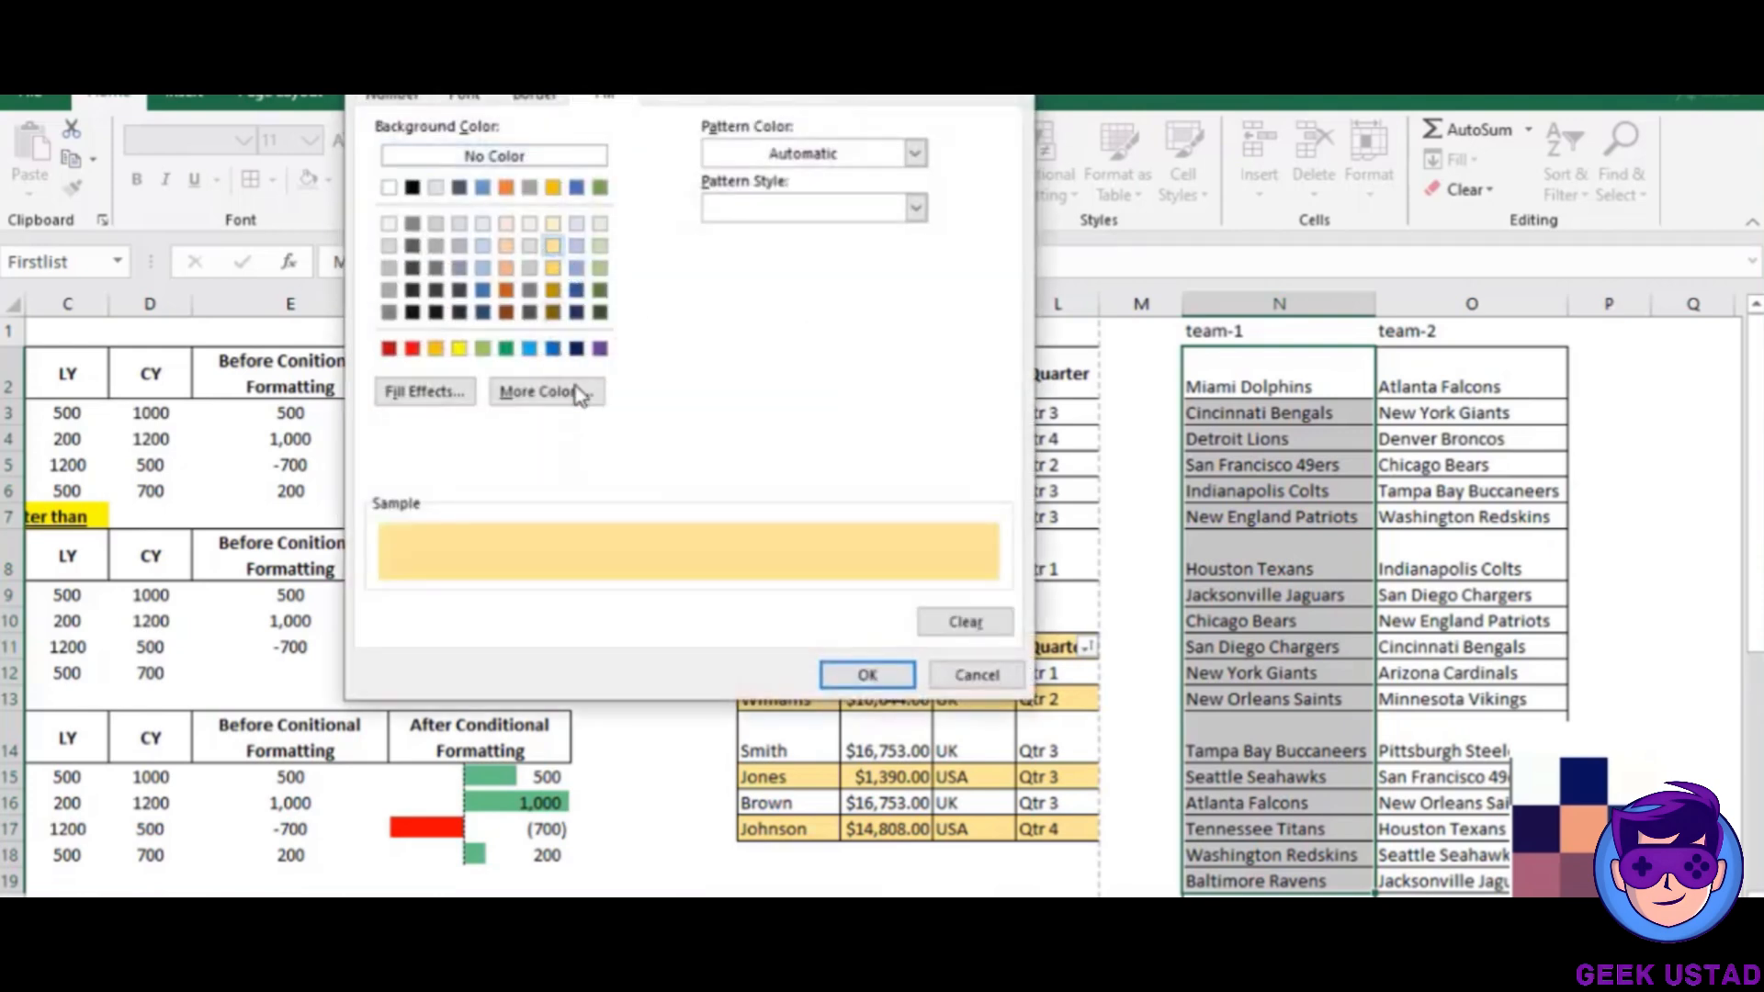
left_click(836, 671)
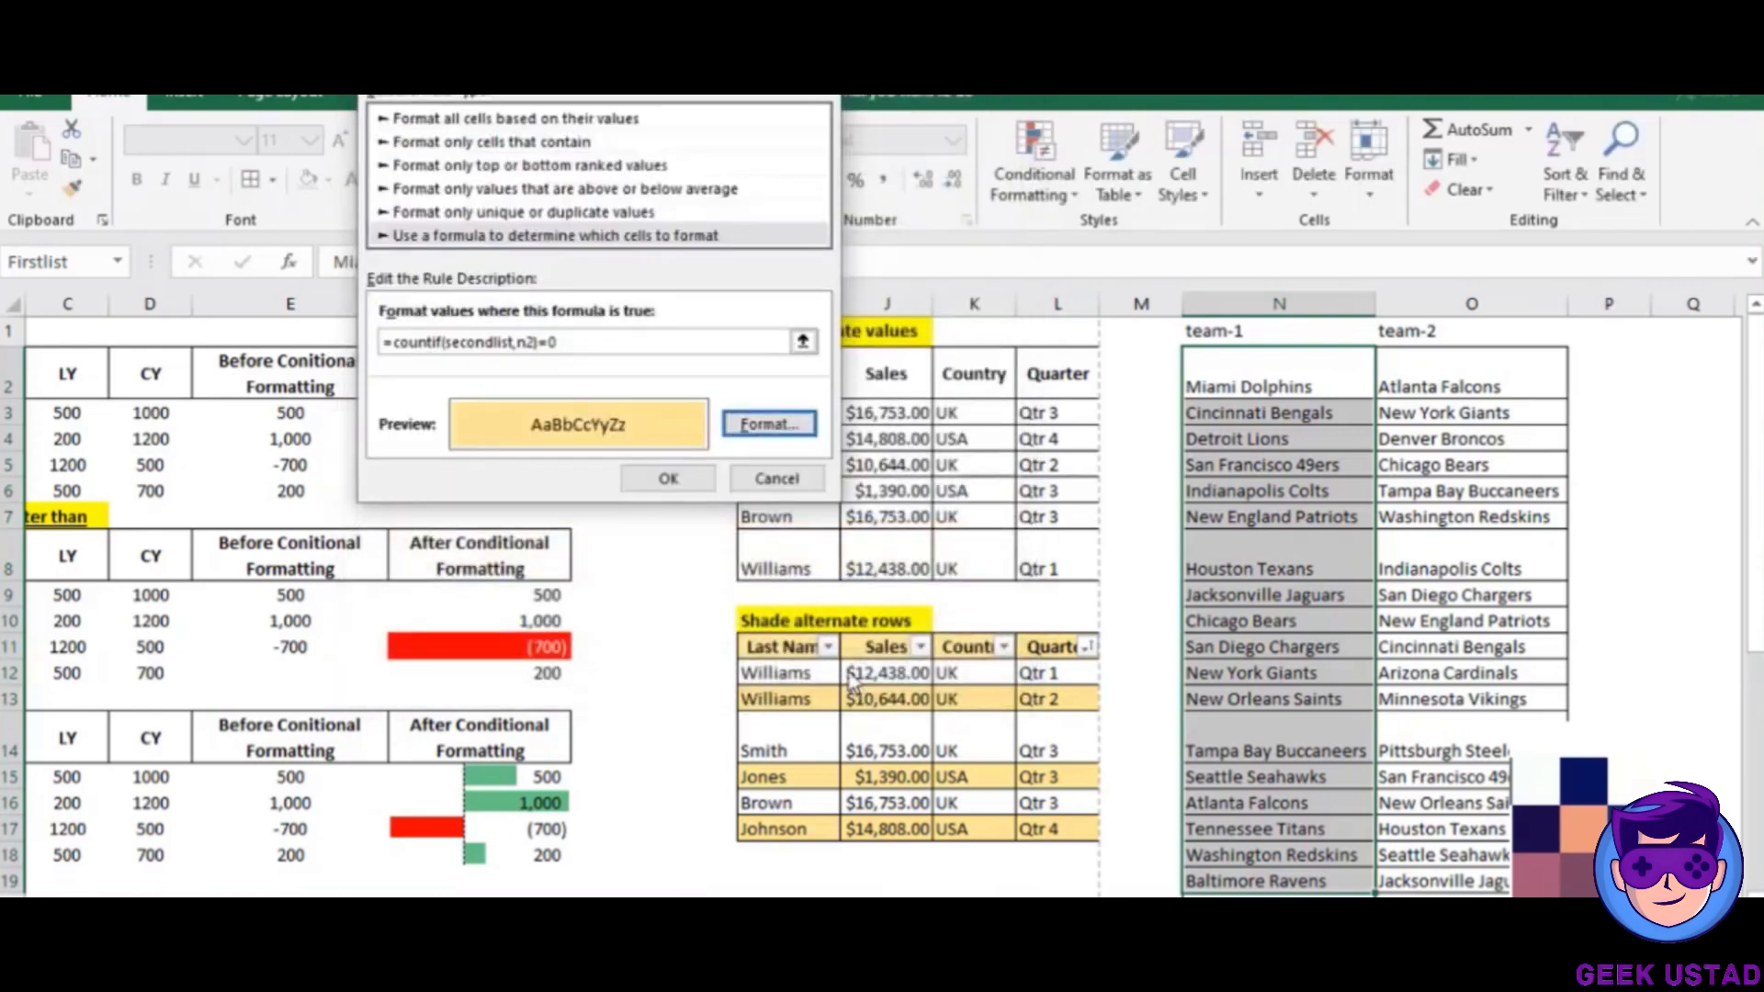
left_click(691, 482)
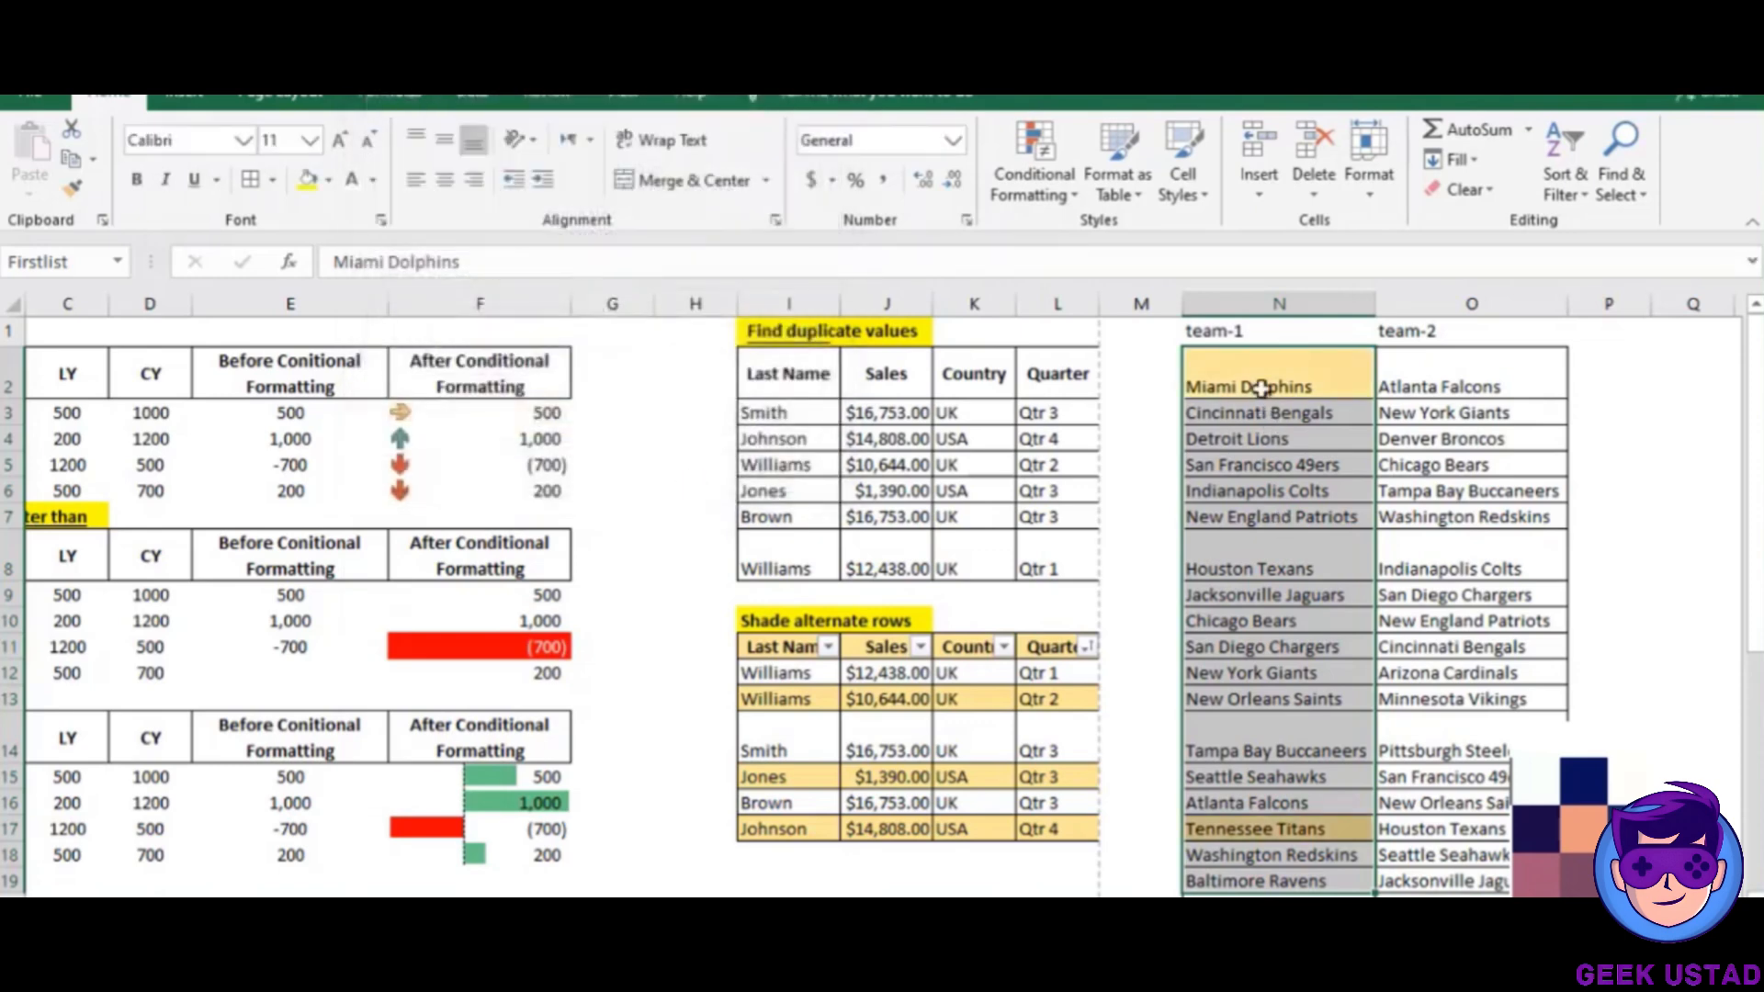
Go down the team-1 list from N2 to N17 to review which teams are highlighted as missing from team-2.
left_click(1261, 387)
key("Down")
key("Down")
key("Down")
key("Down")
key("Down")
key("Down")
key("Down")
key("Down")
key("Down")
key("Down")
key("Down")
key("Down")
key("Down")
key("Down")
key("Down")
key("Down")
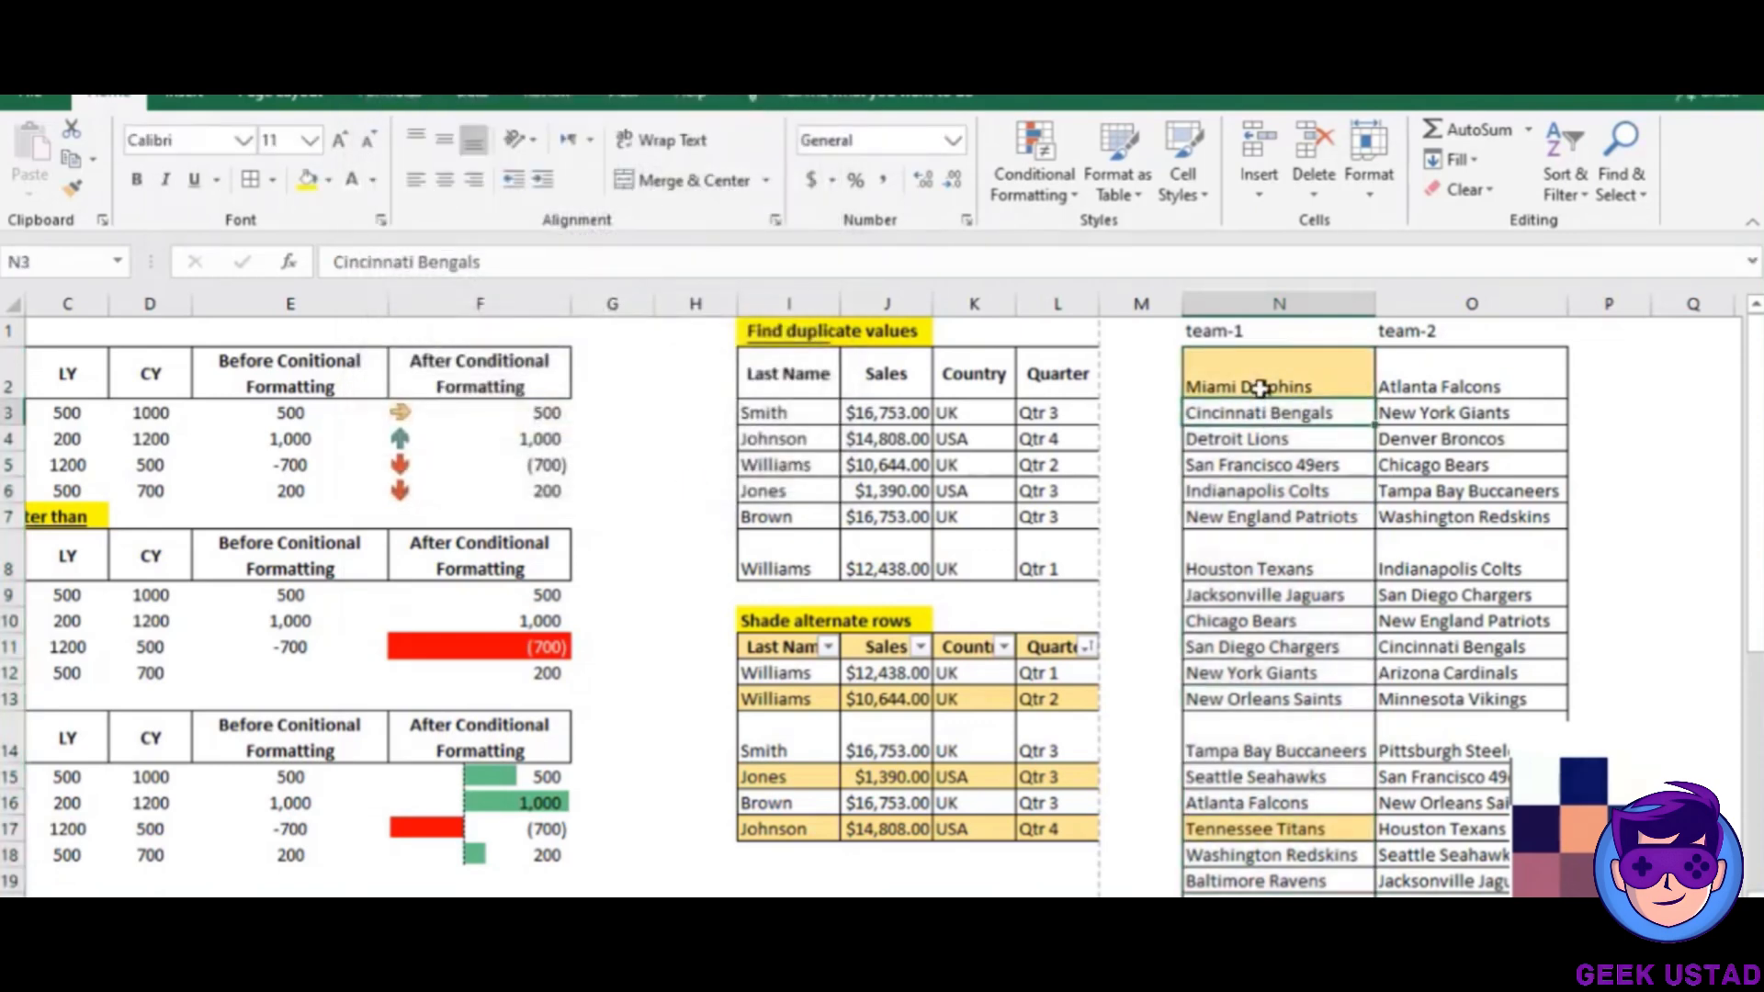
key("Up")
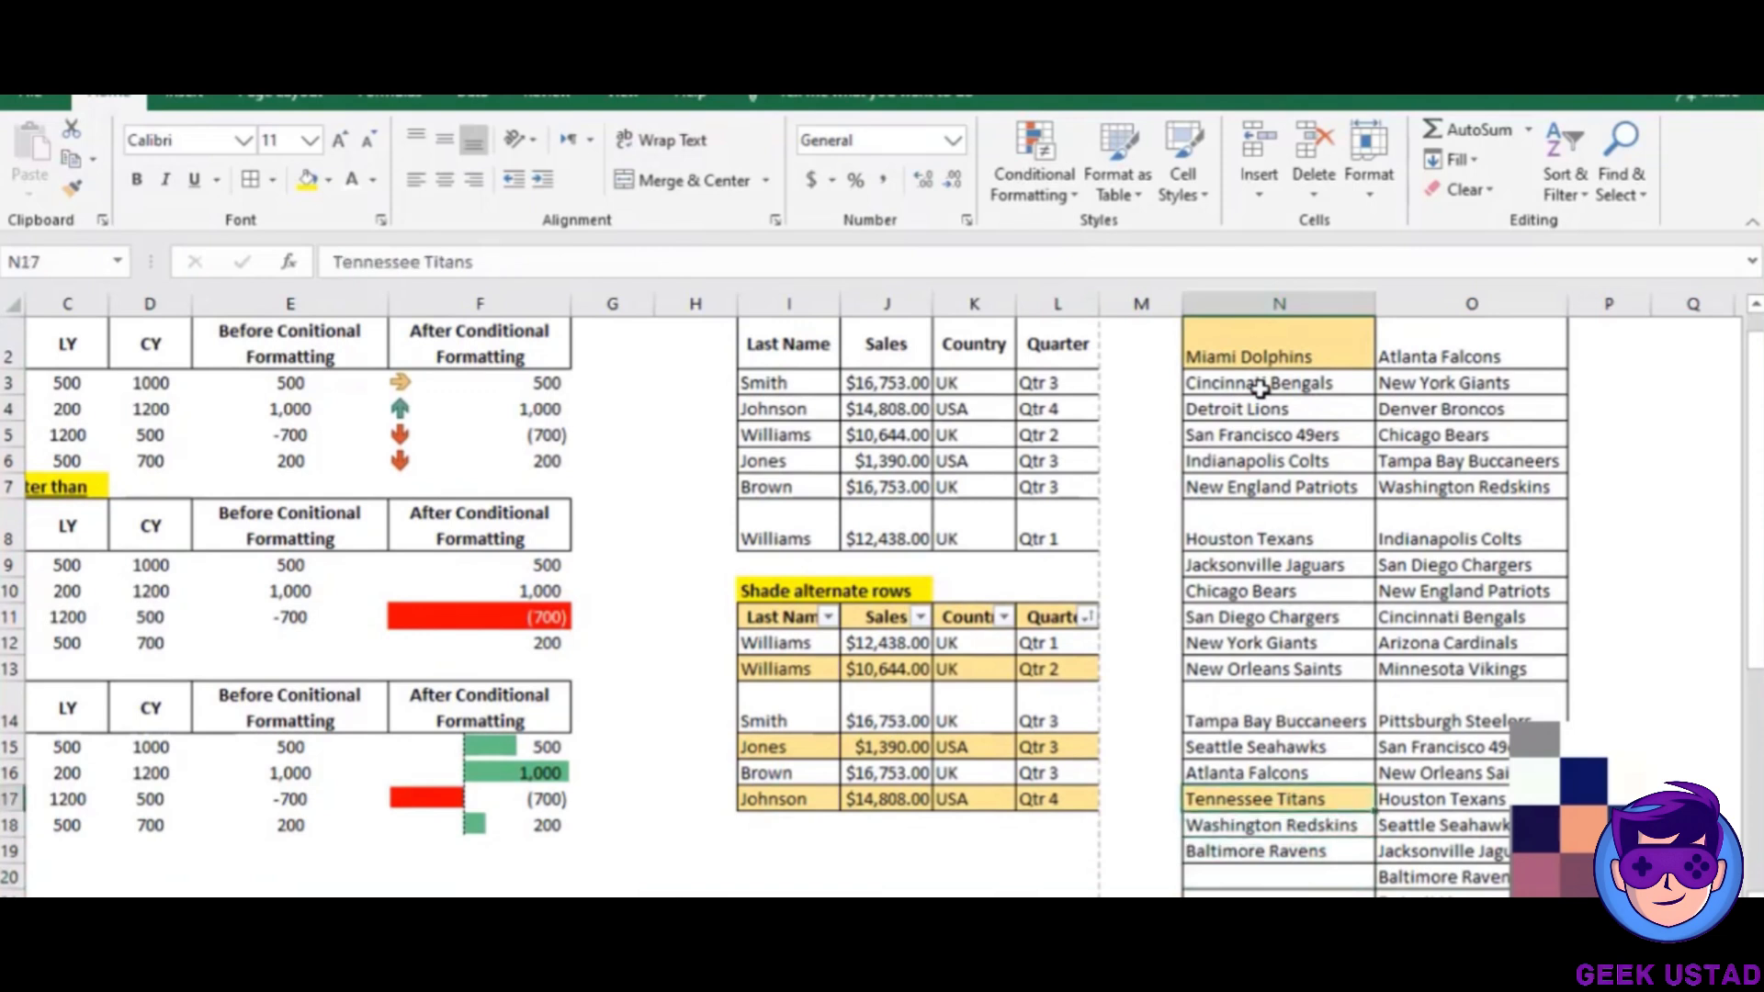
key("Right")
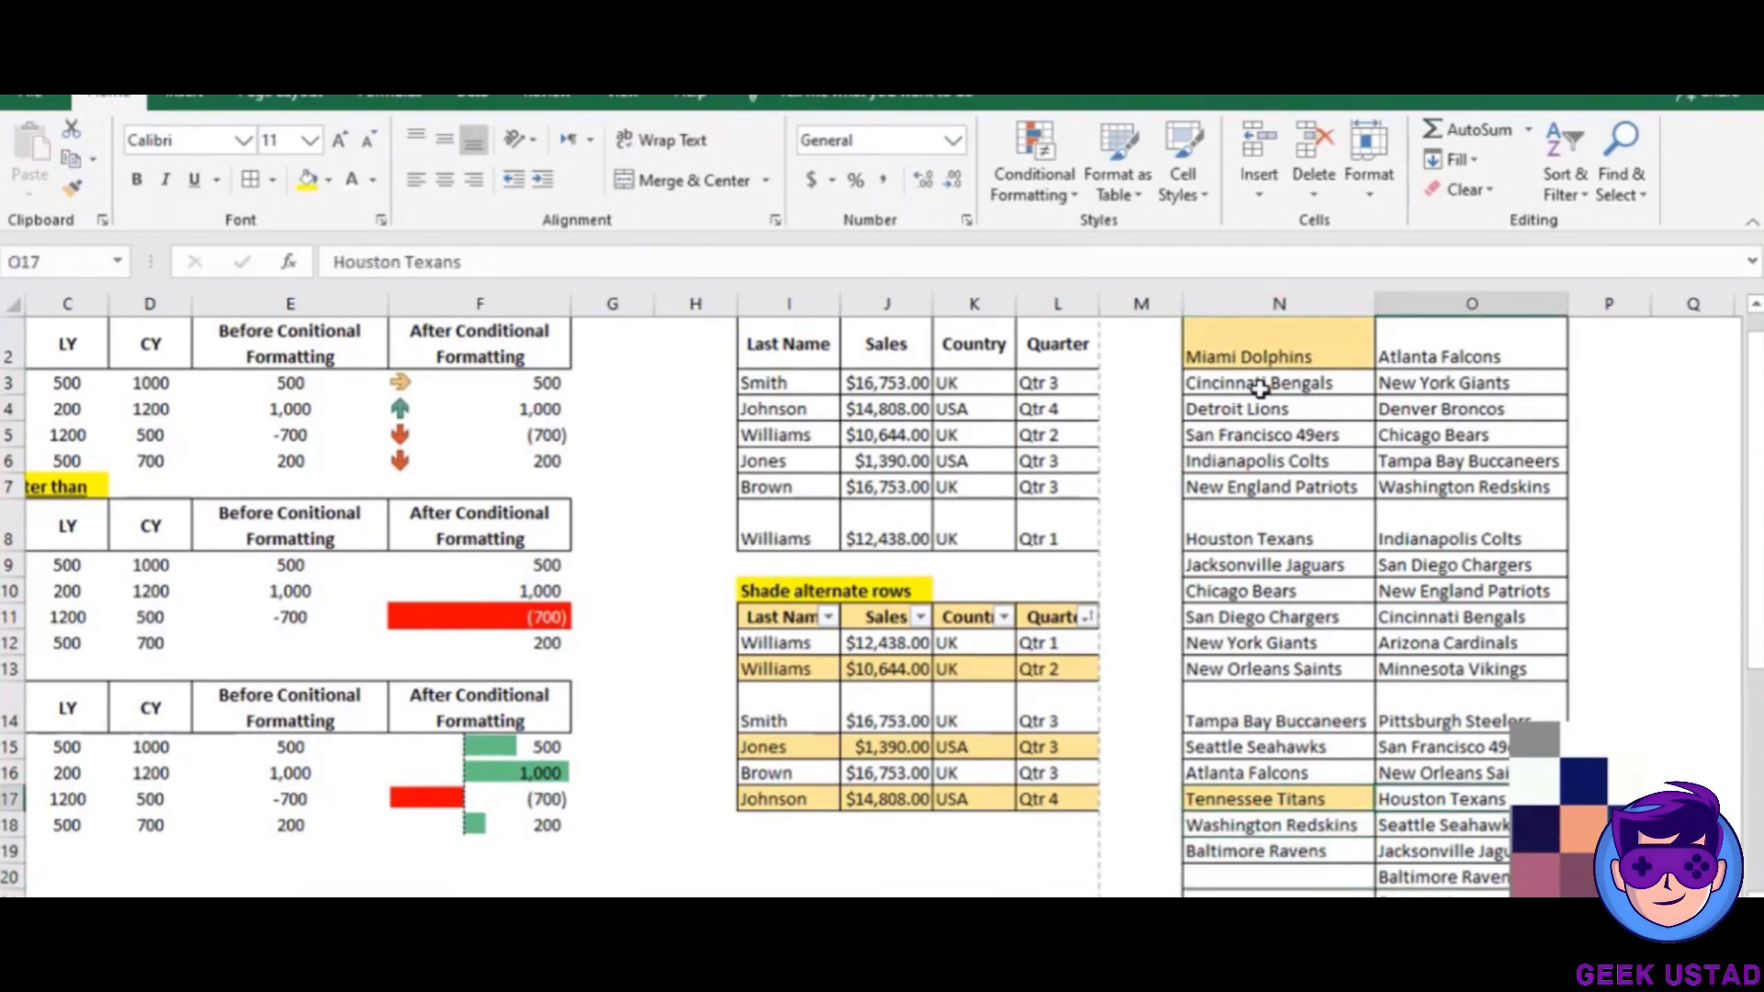
Replace Atlanta Falcons in N16 of the team-1 list with abc to test the highlighting rule.
key("Up")
key("Left")
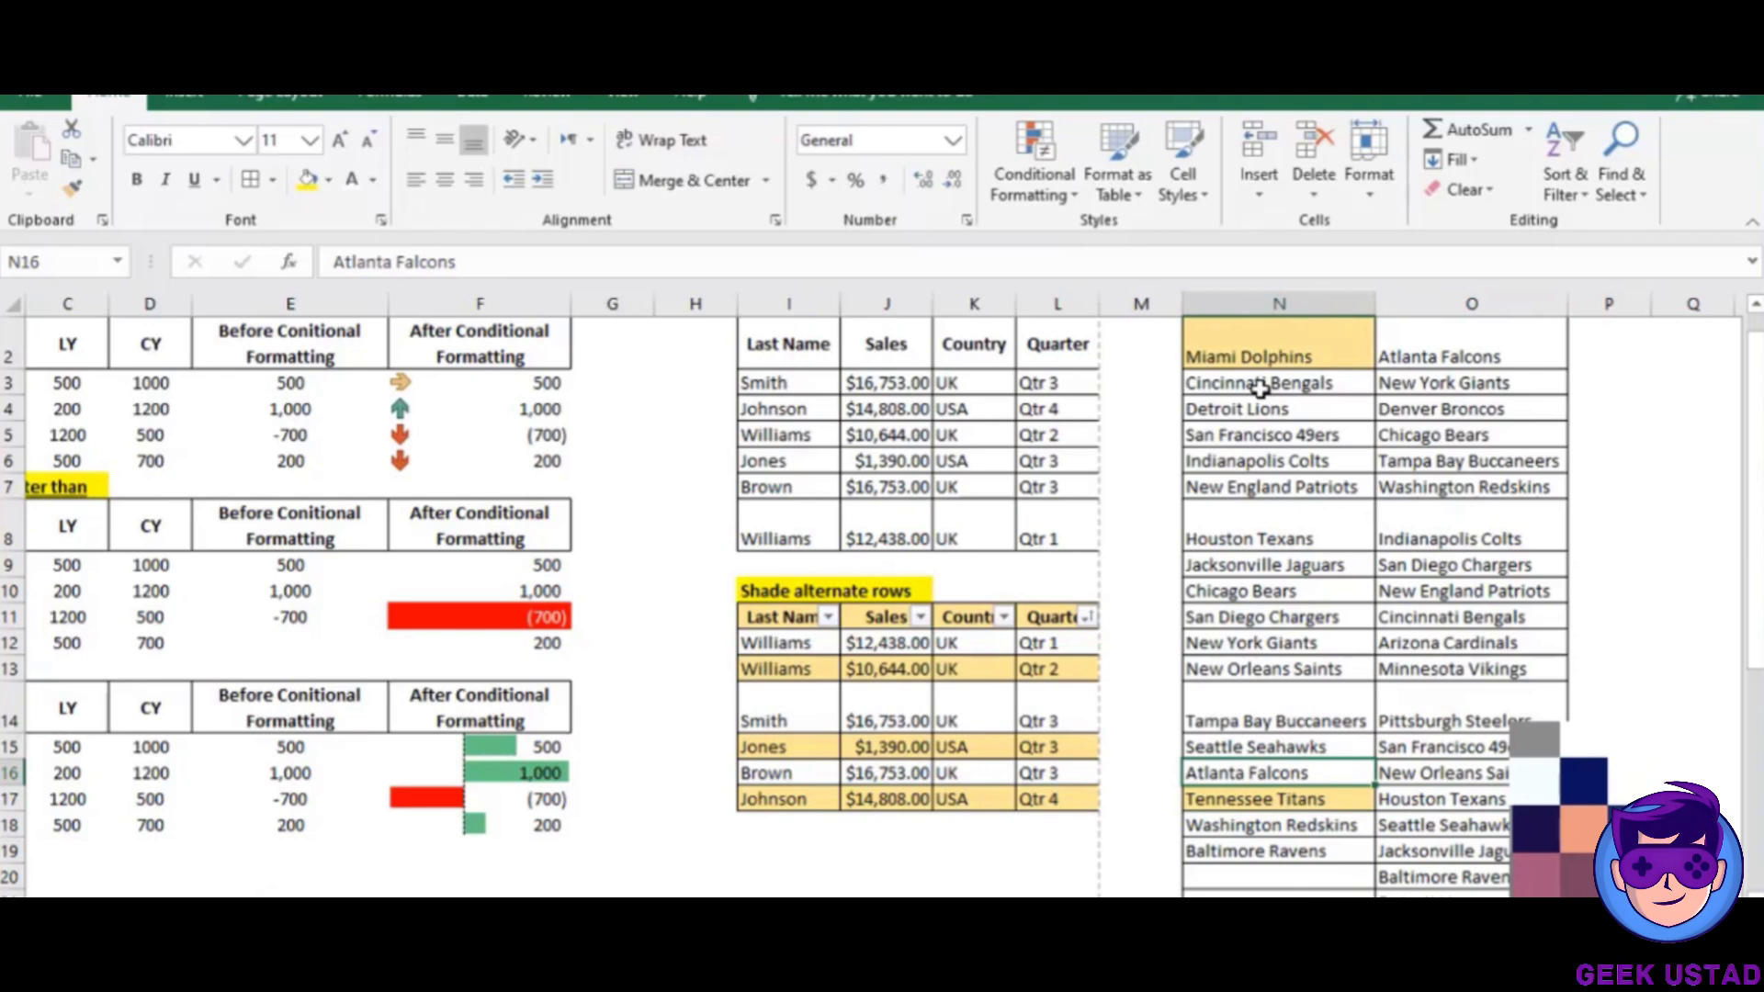
type("abc")
key("Return")
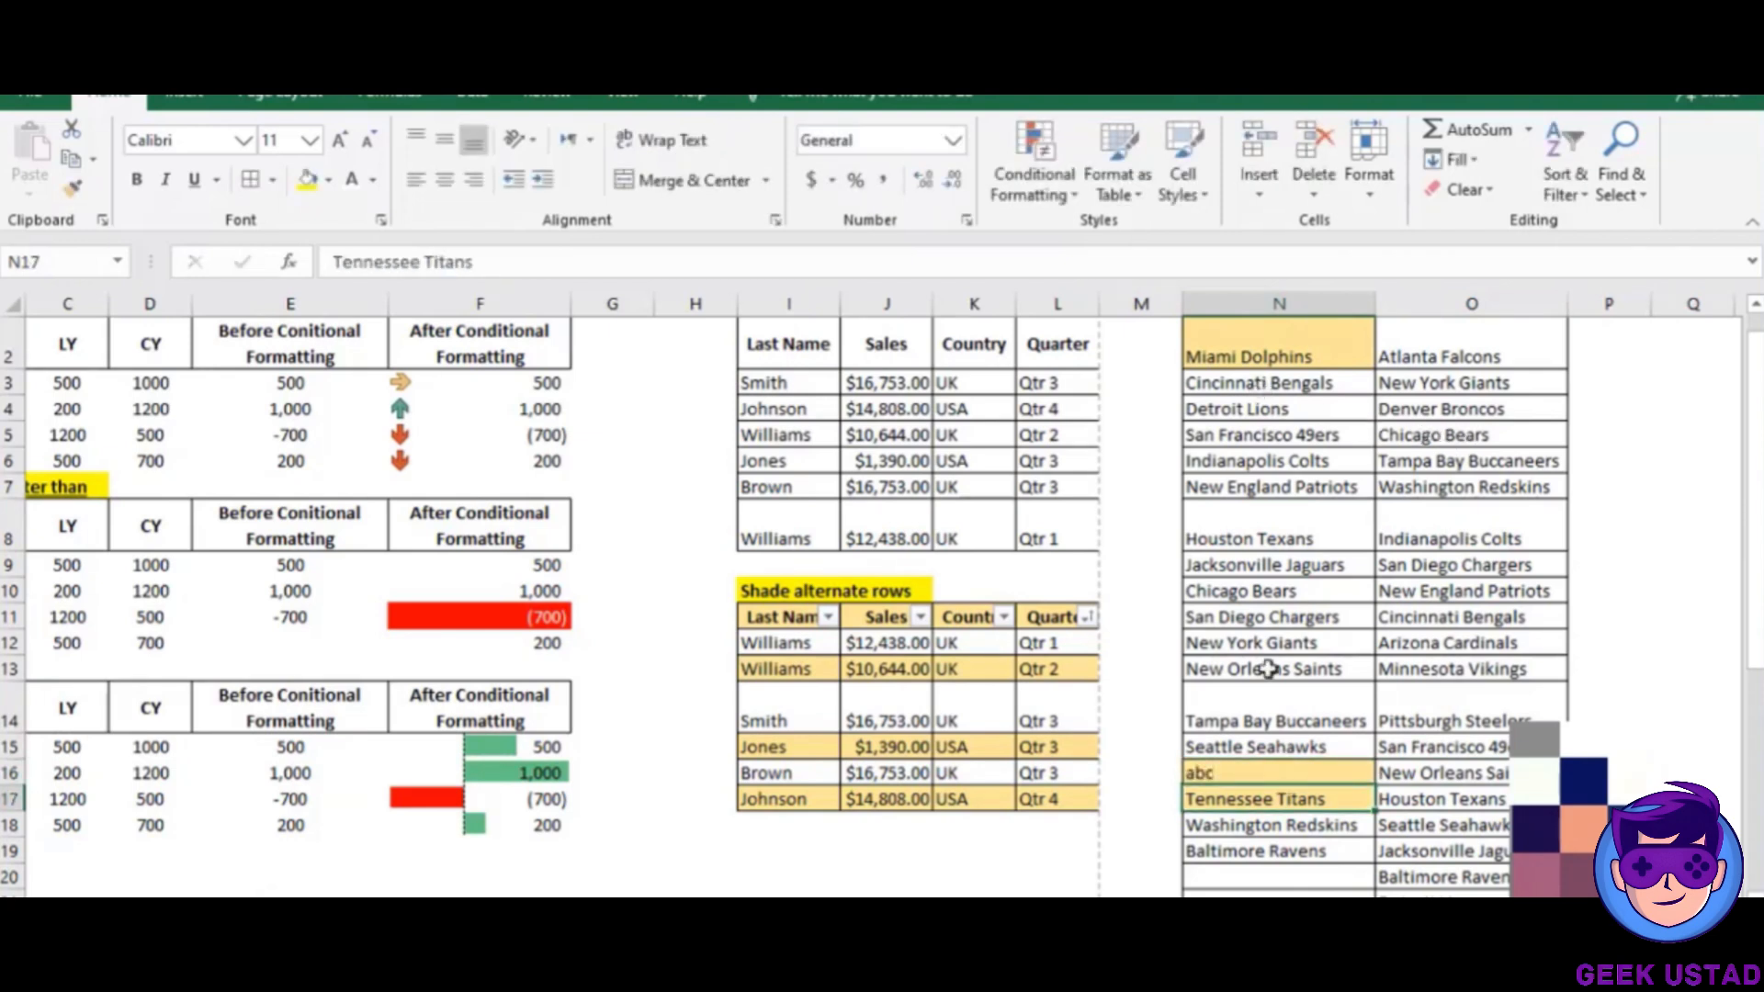
Enter the same person's first name in N16 and N12 of the team-1 list.
left_click(1261, 774)
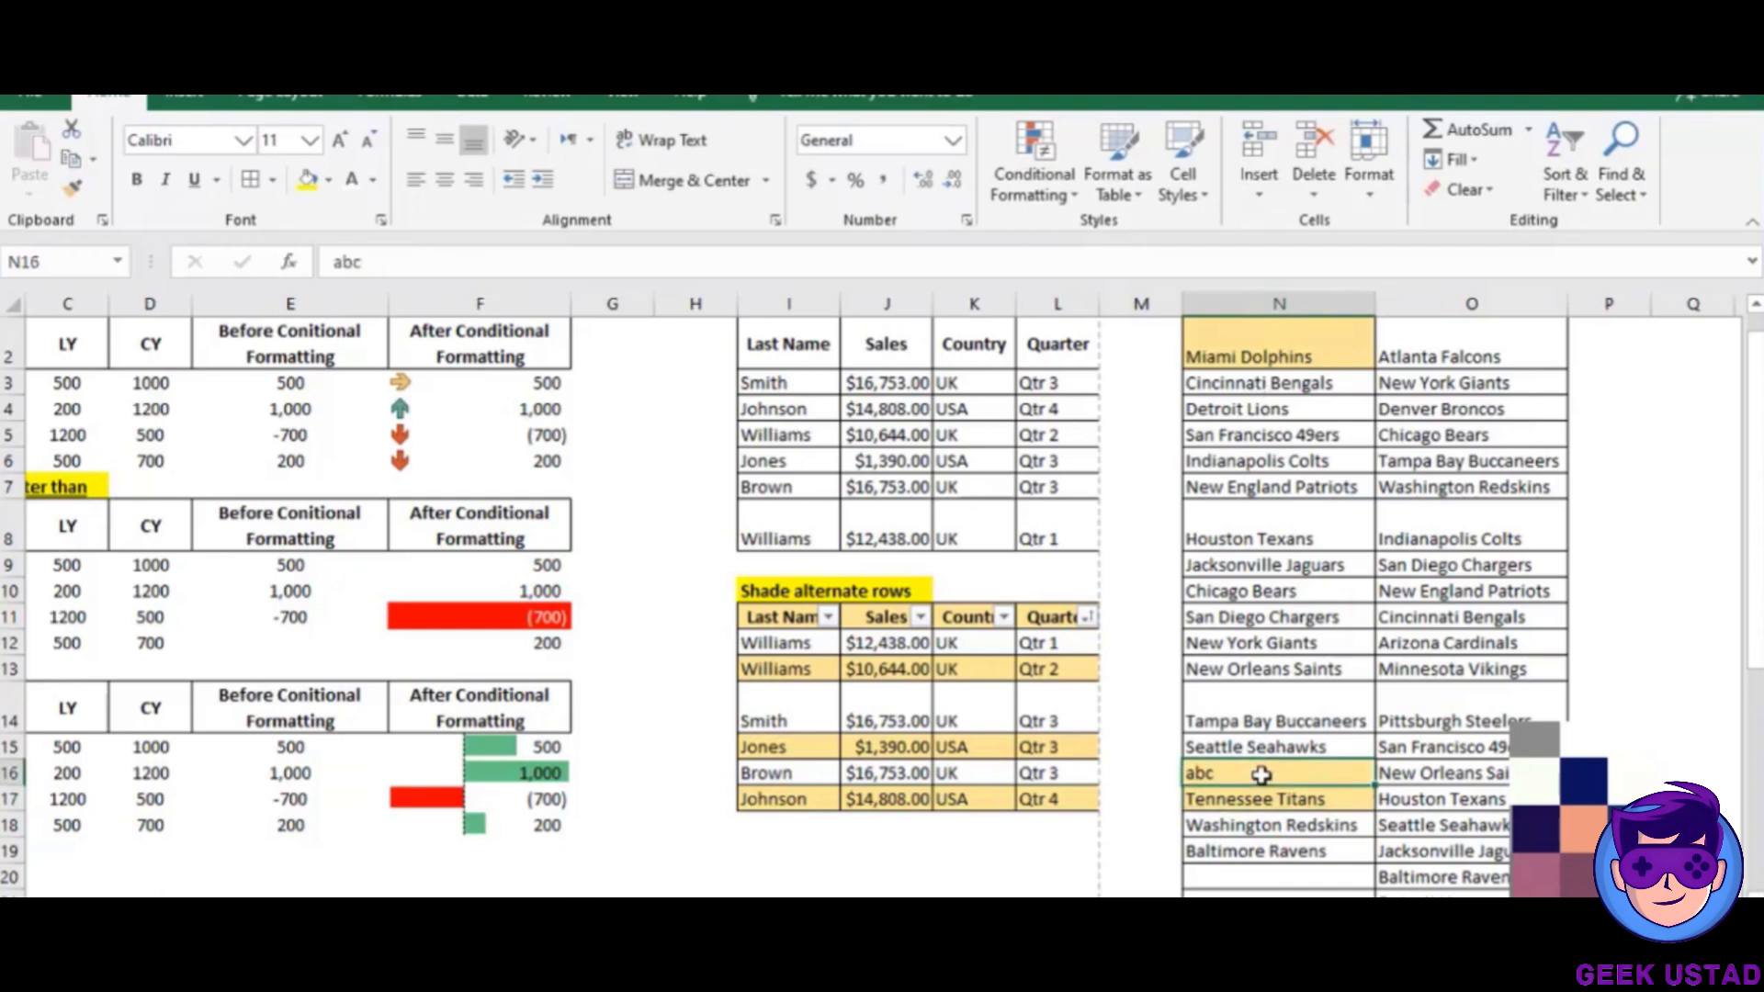
type("jaffar")
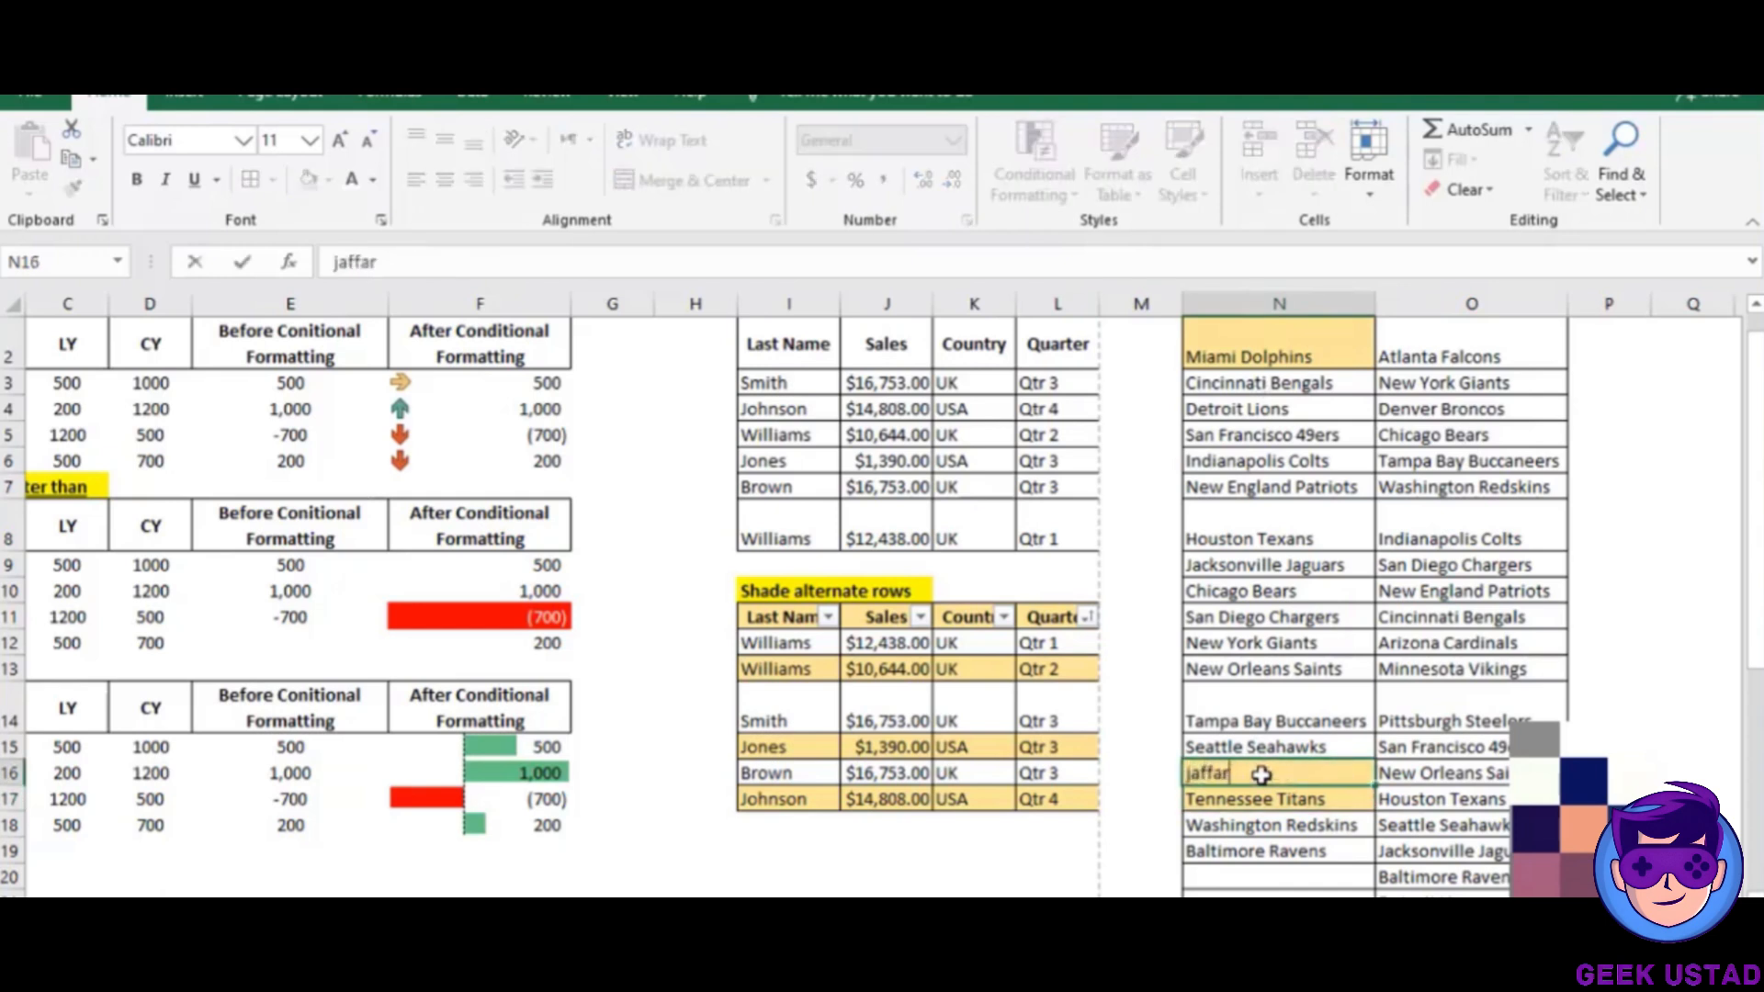
key("Return")
key("Up")
key("Up")
key("Up")
key("Up")
key("Up")
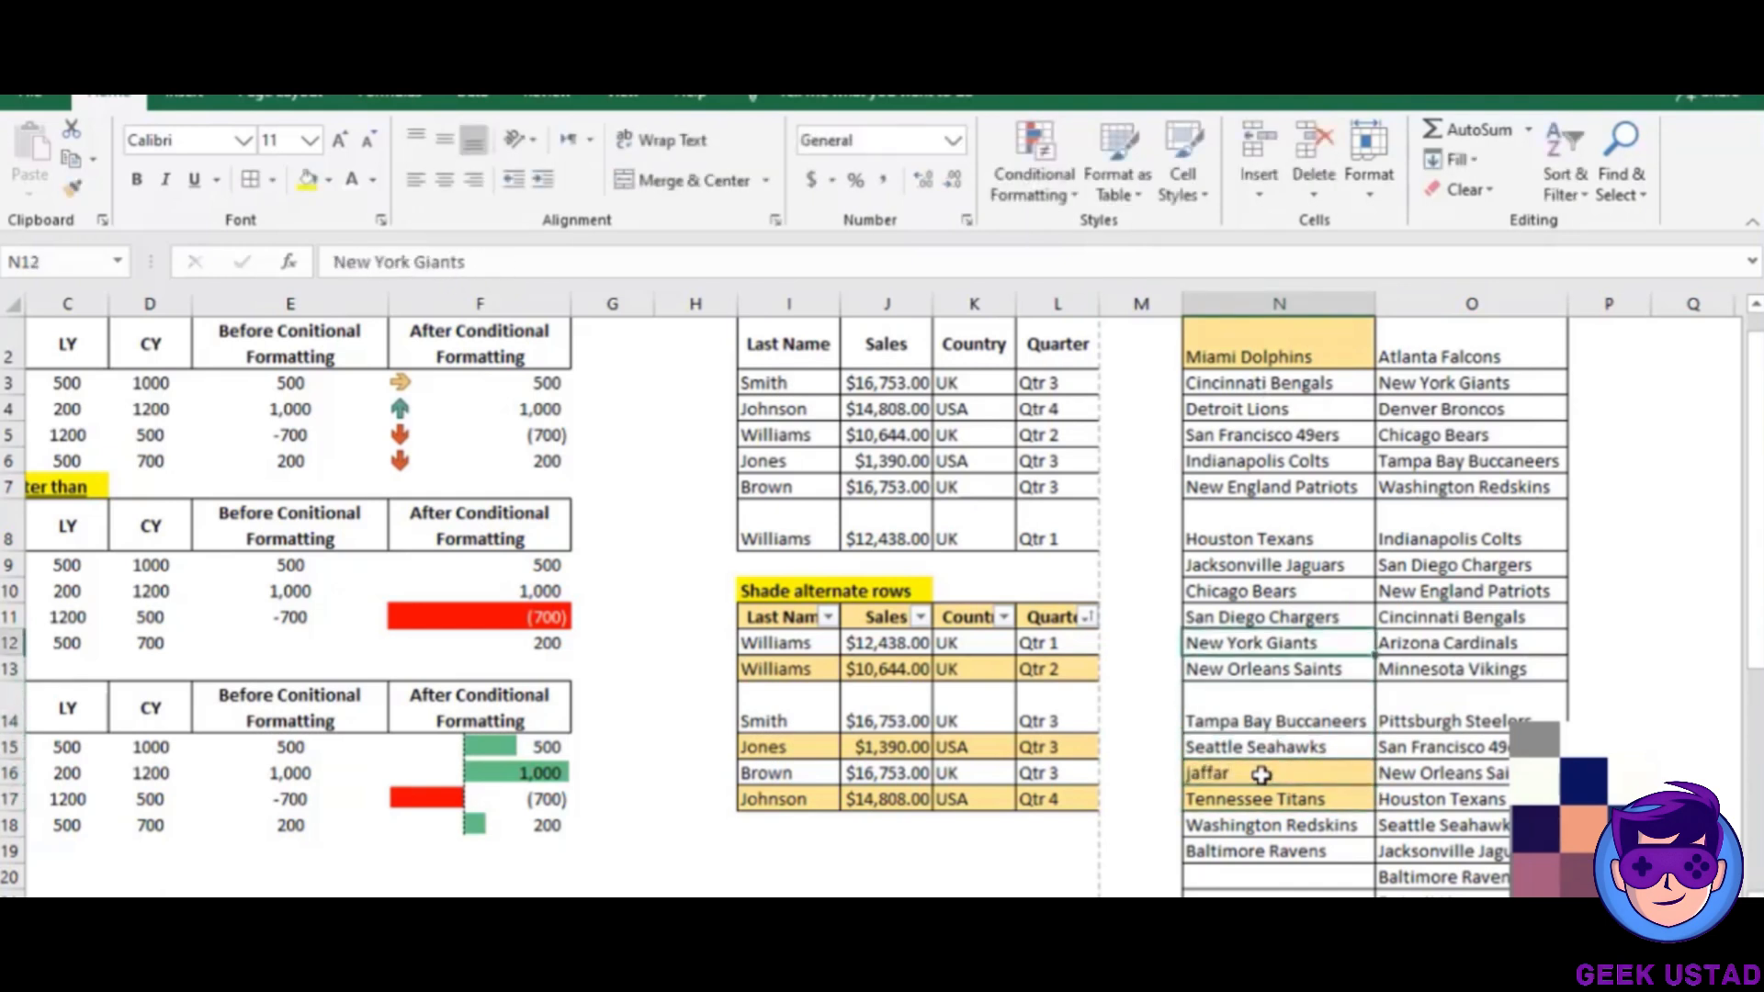
type("jaffar")
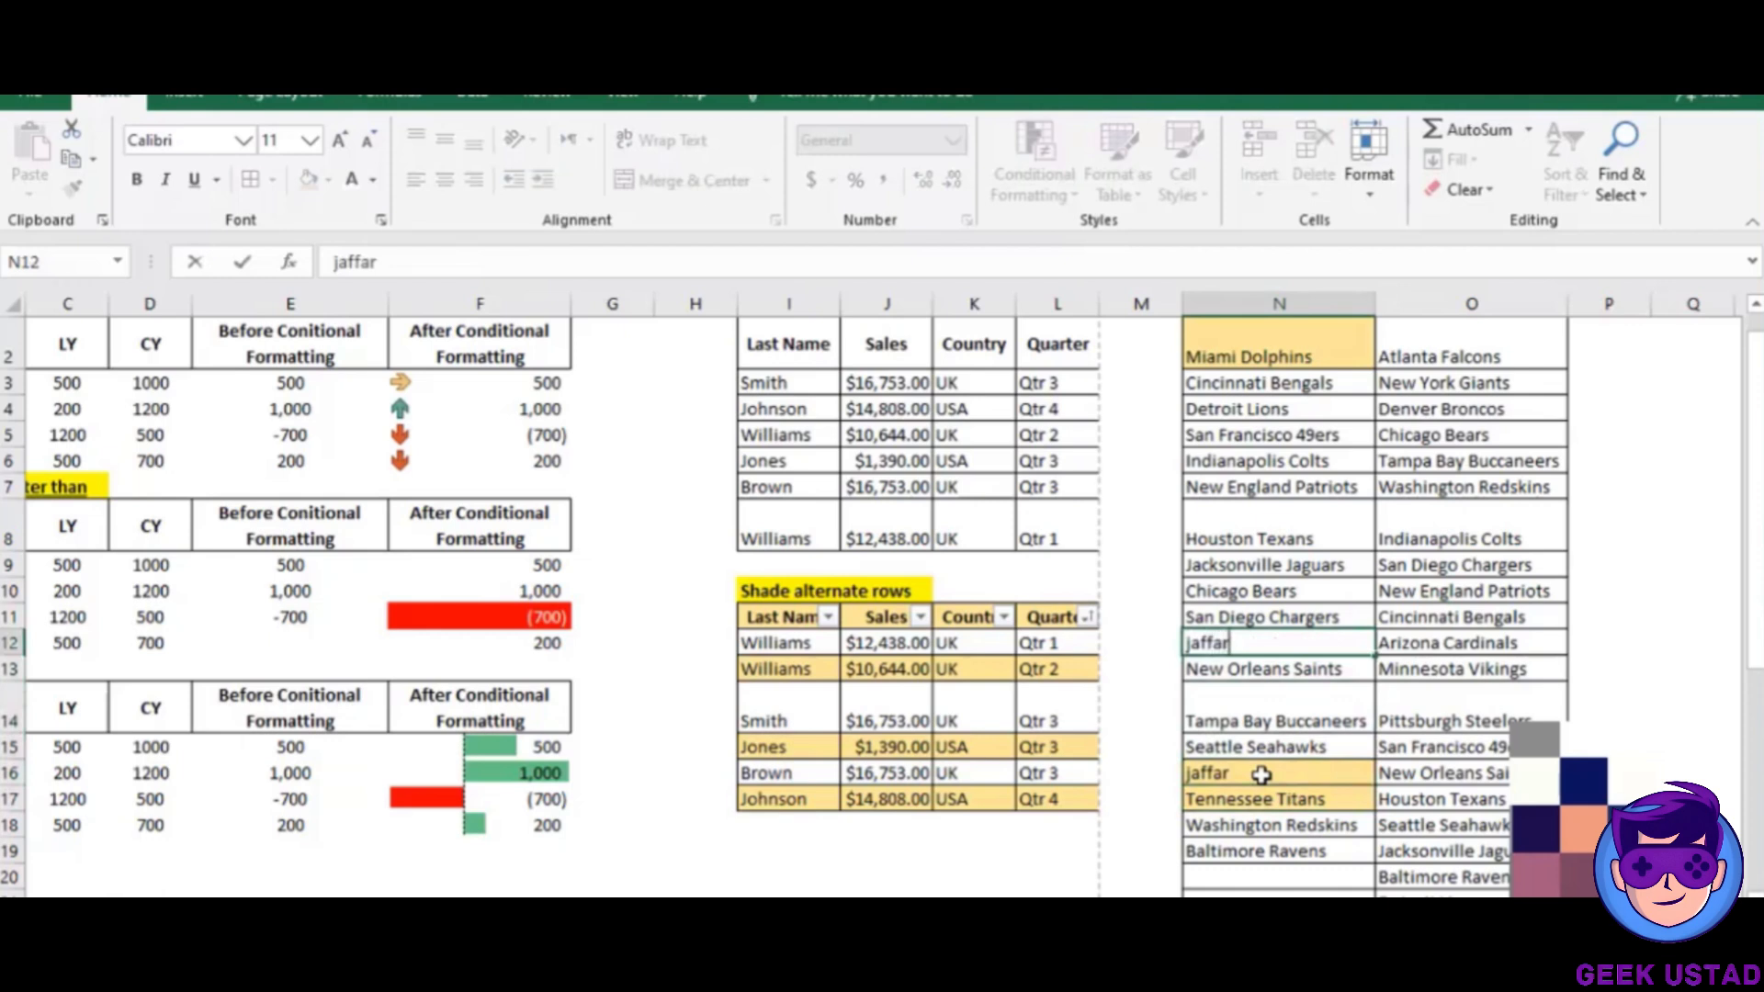
key("Return")
scroll(1231, 648, "up", 1)
left_click(1231, 648)
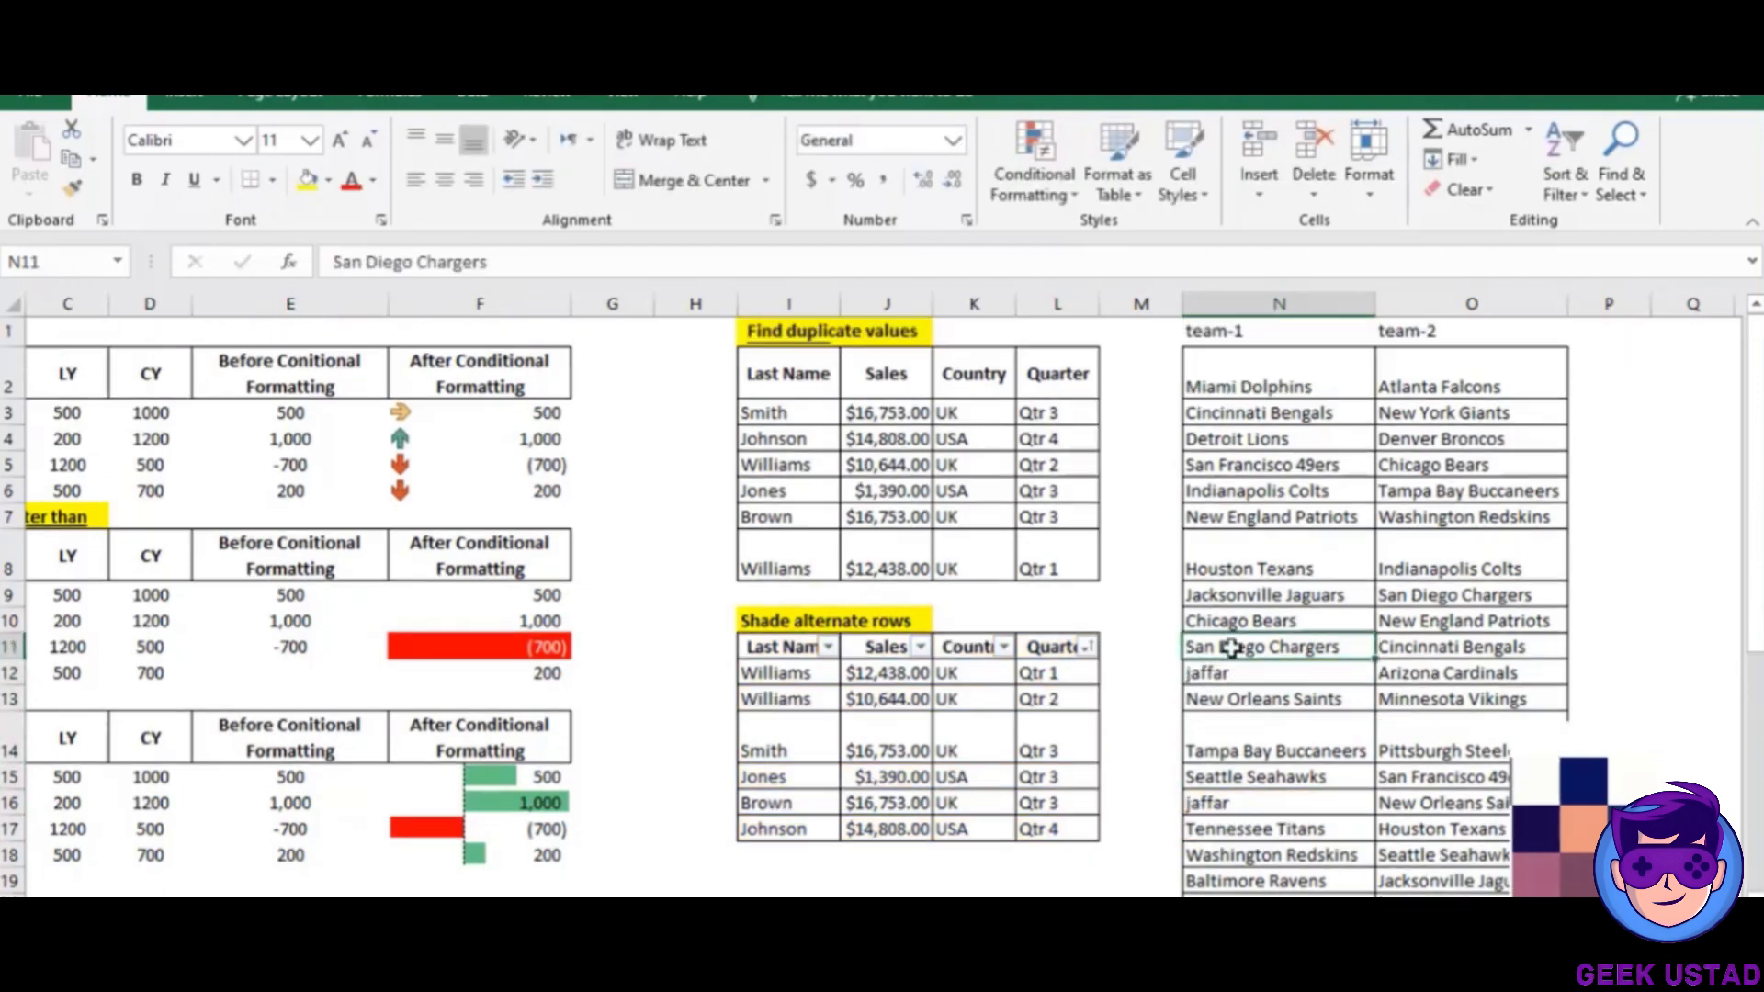
Start a formula-based conditional formatting rule for the team-2 list O2:O21 using the formula =countif(firstlist,o2)=0.
left_click(1436, 368)
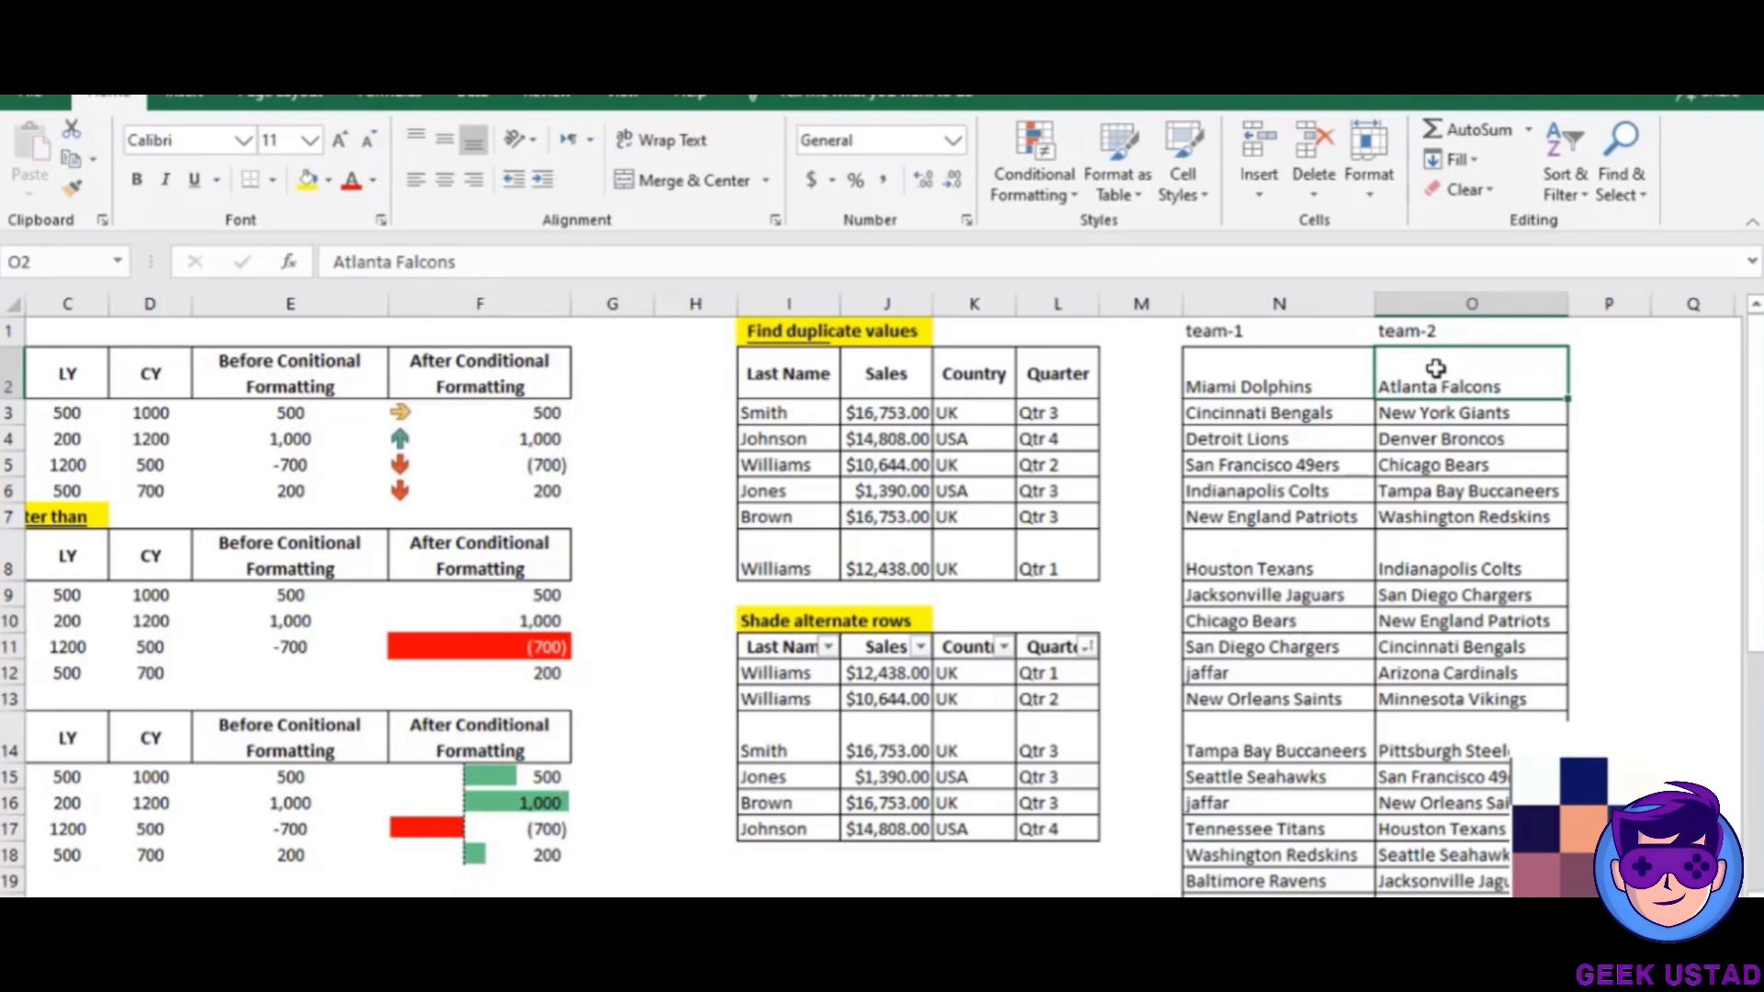
key("ctrl+shift+Down")
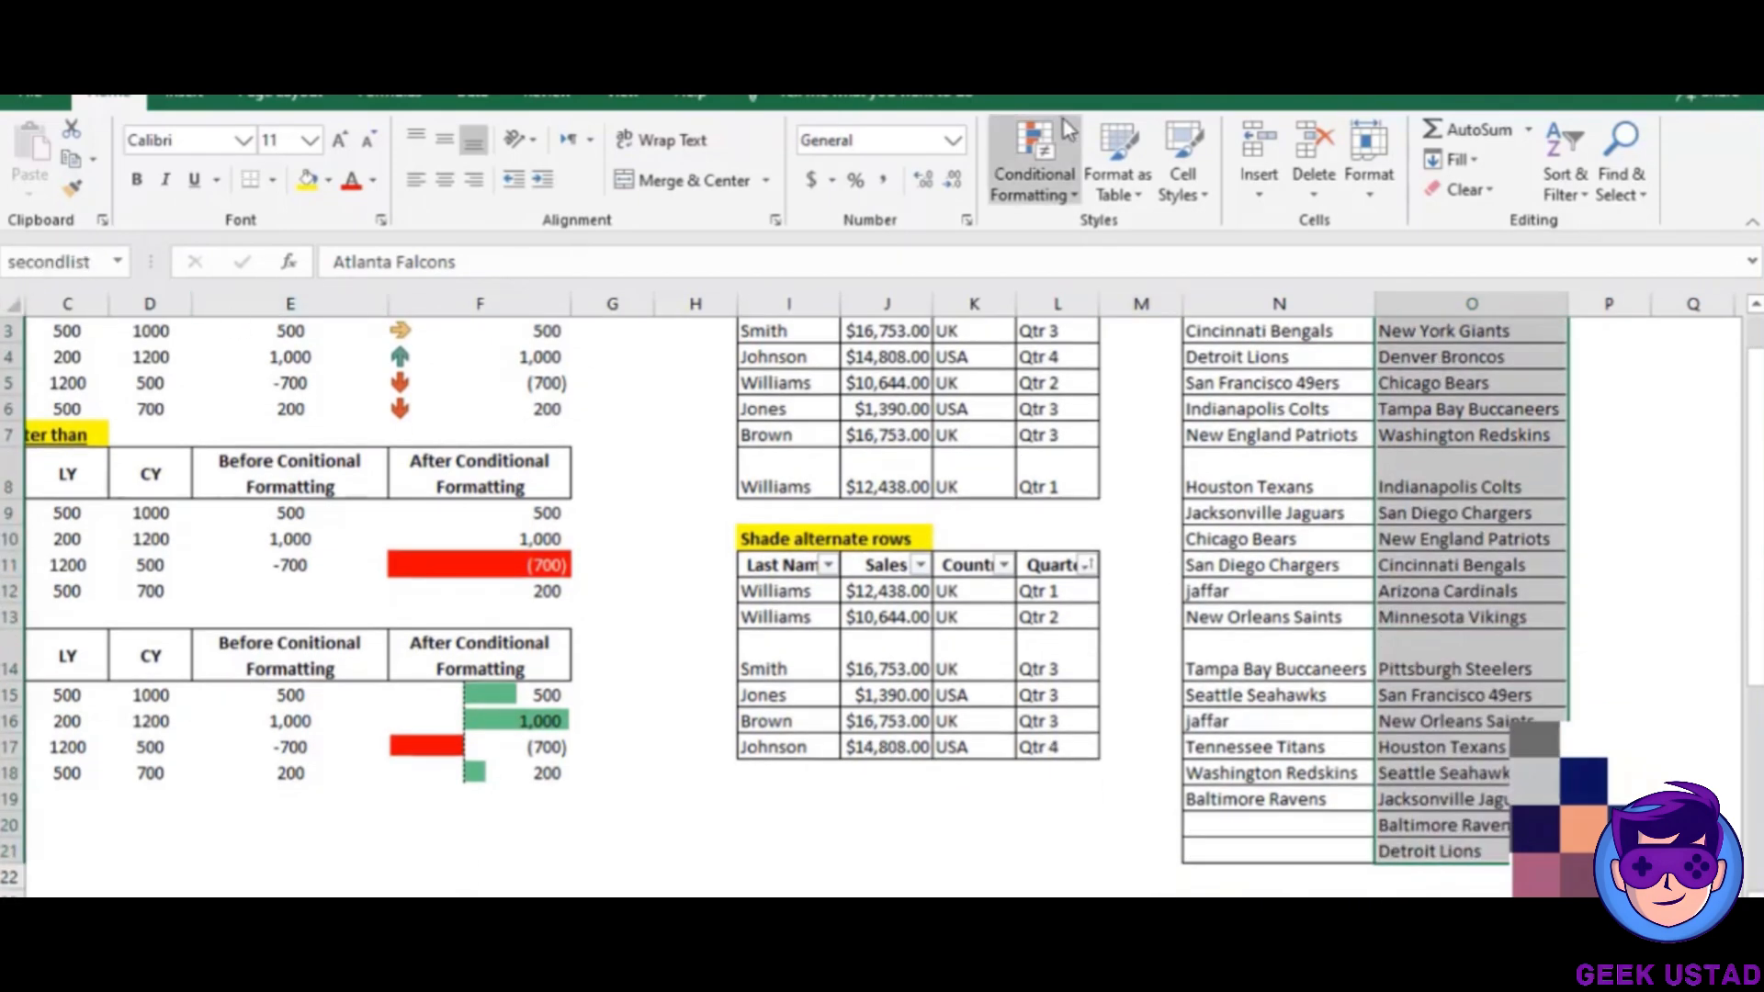
left_click(1031, 179)
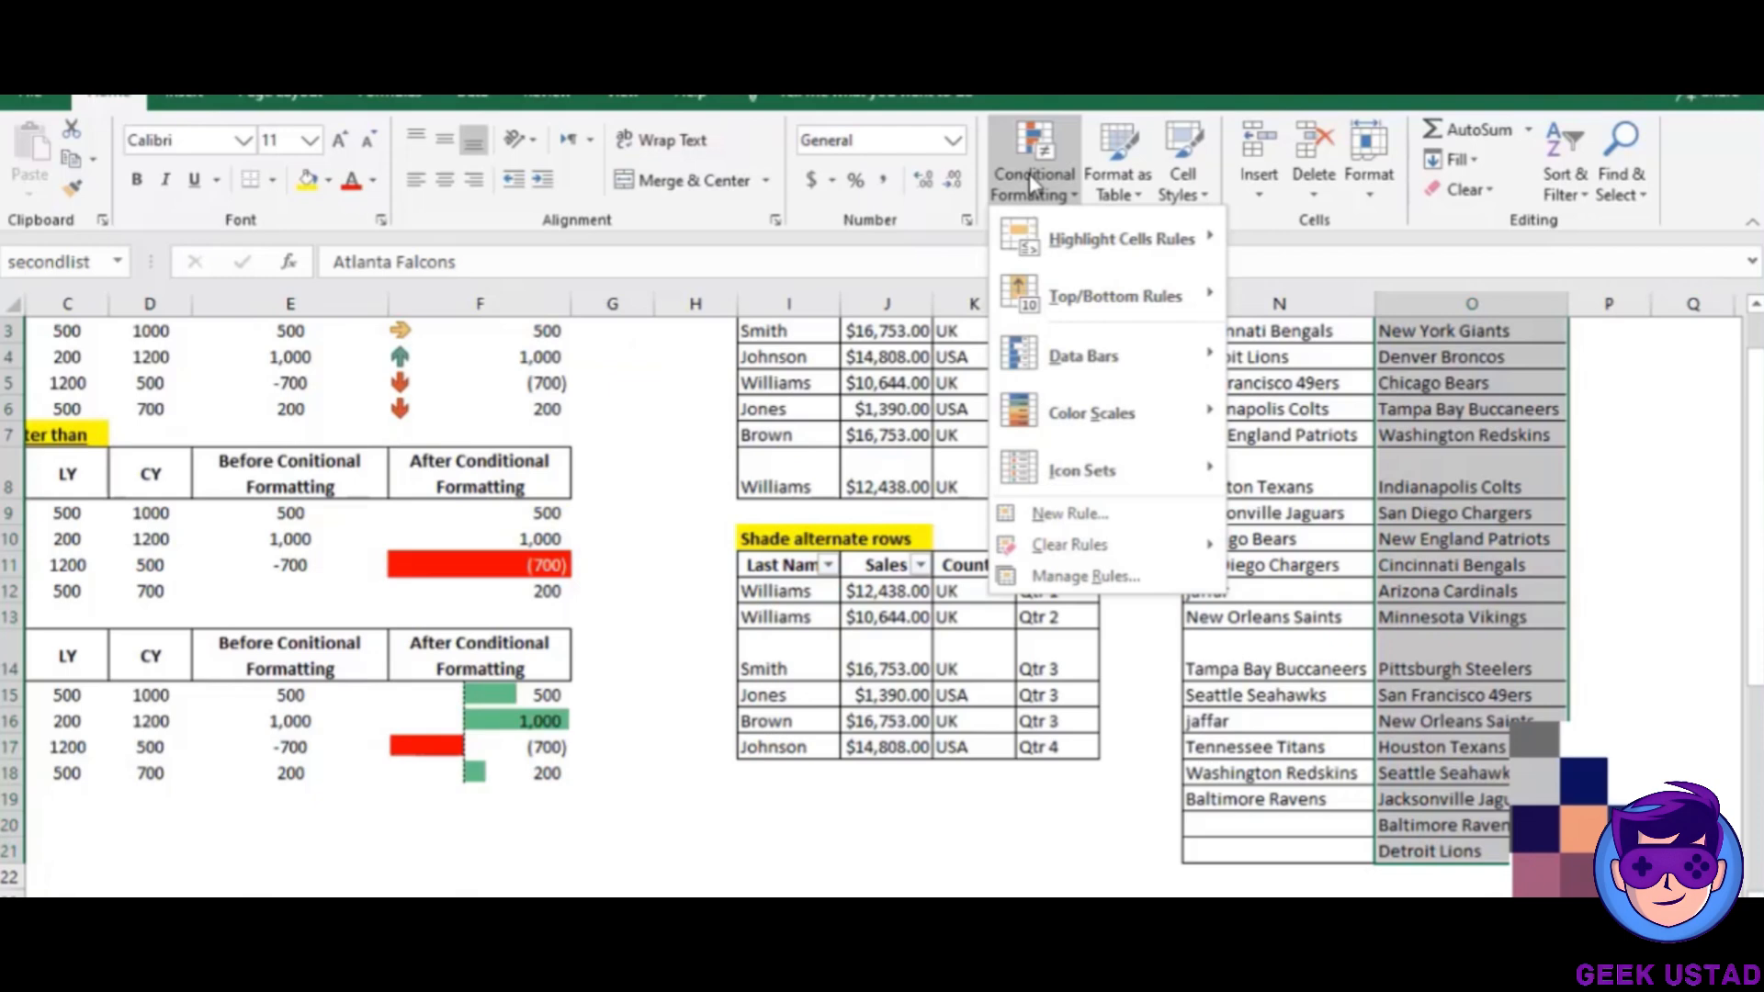
left_click(1102, 515)
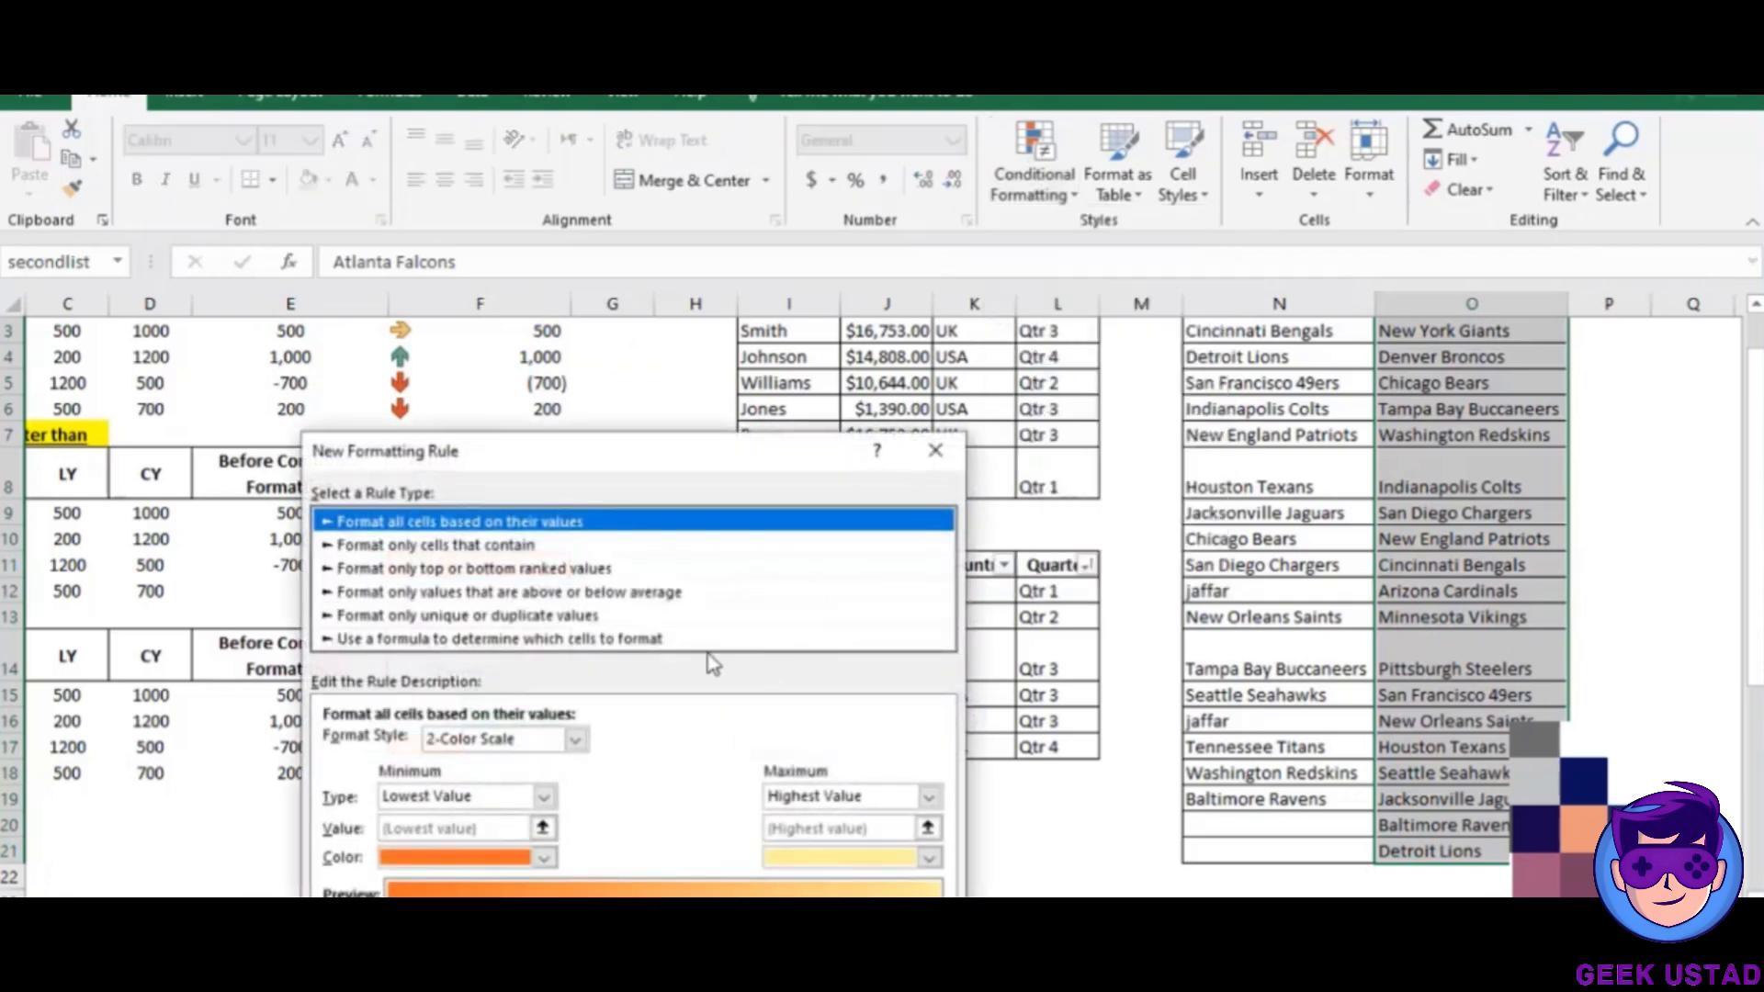
left_click(625, 643)
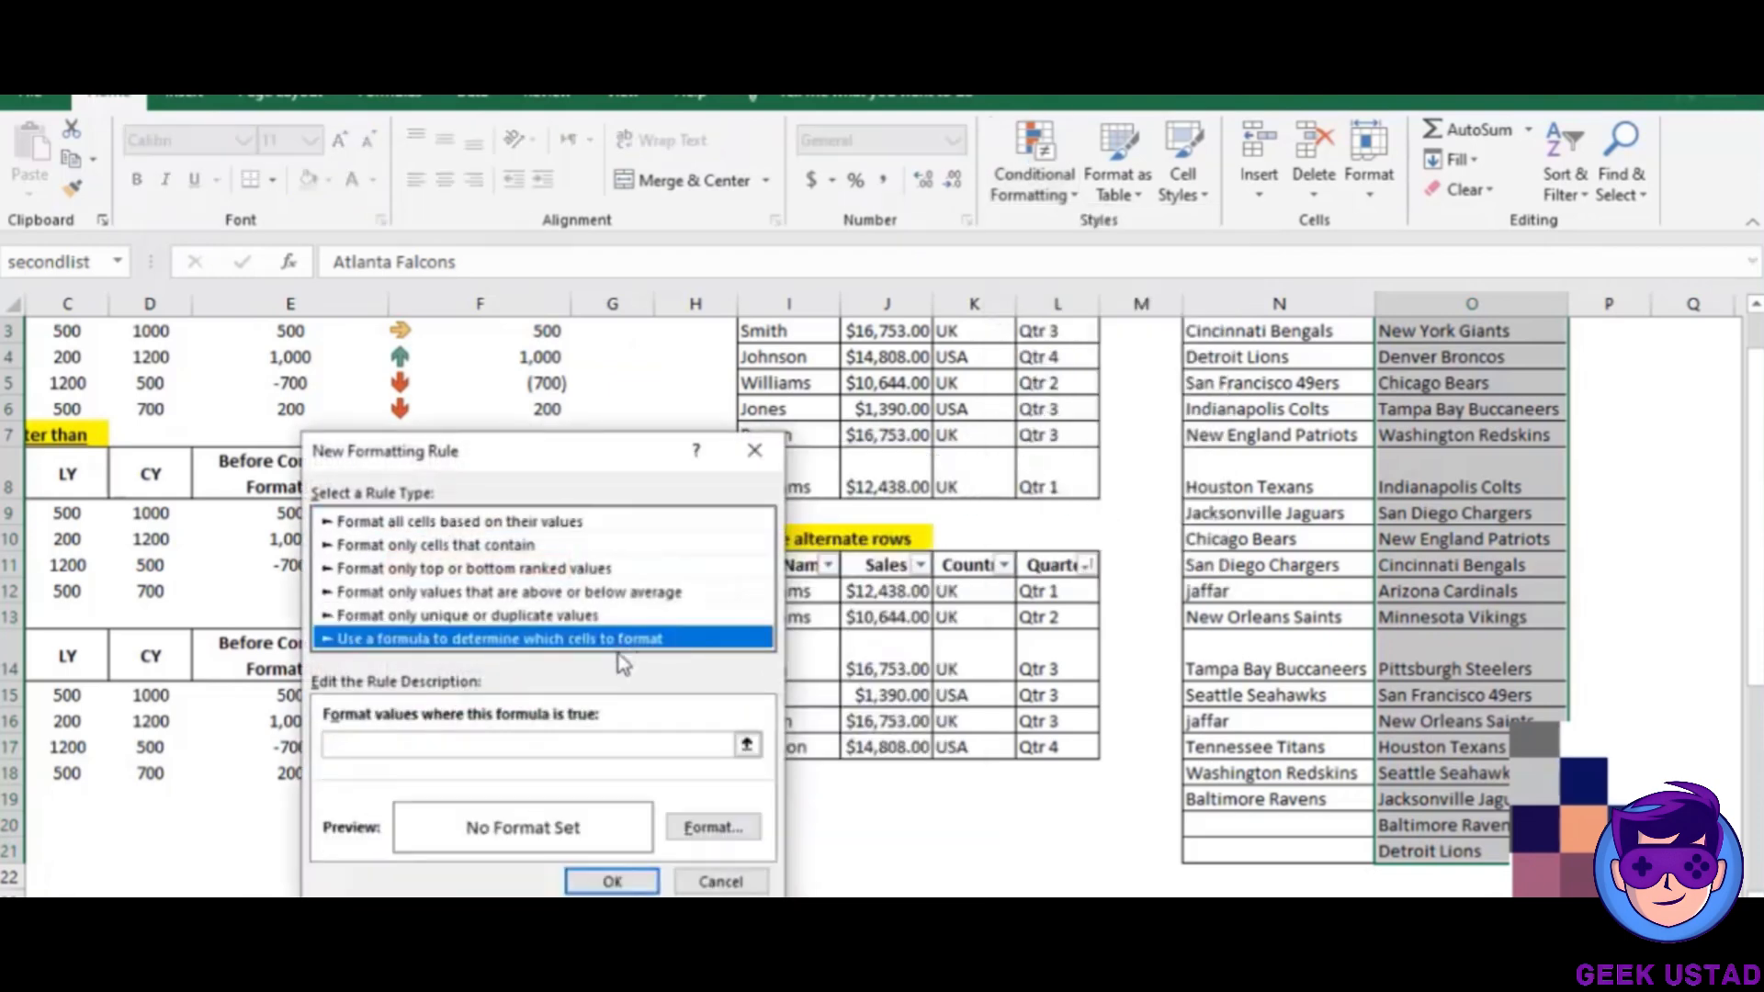
left_click(578, 744)
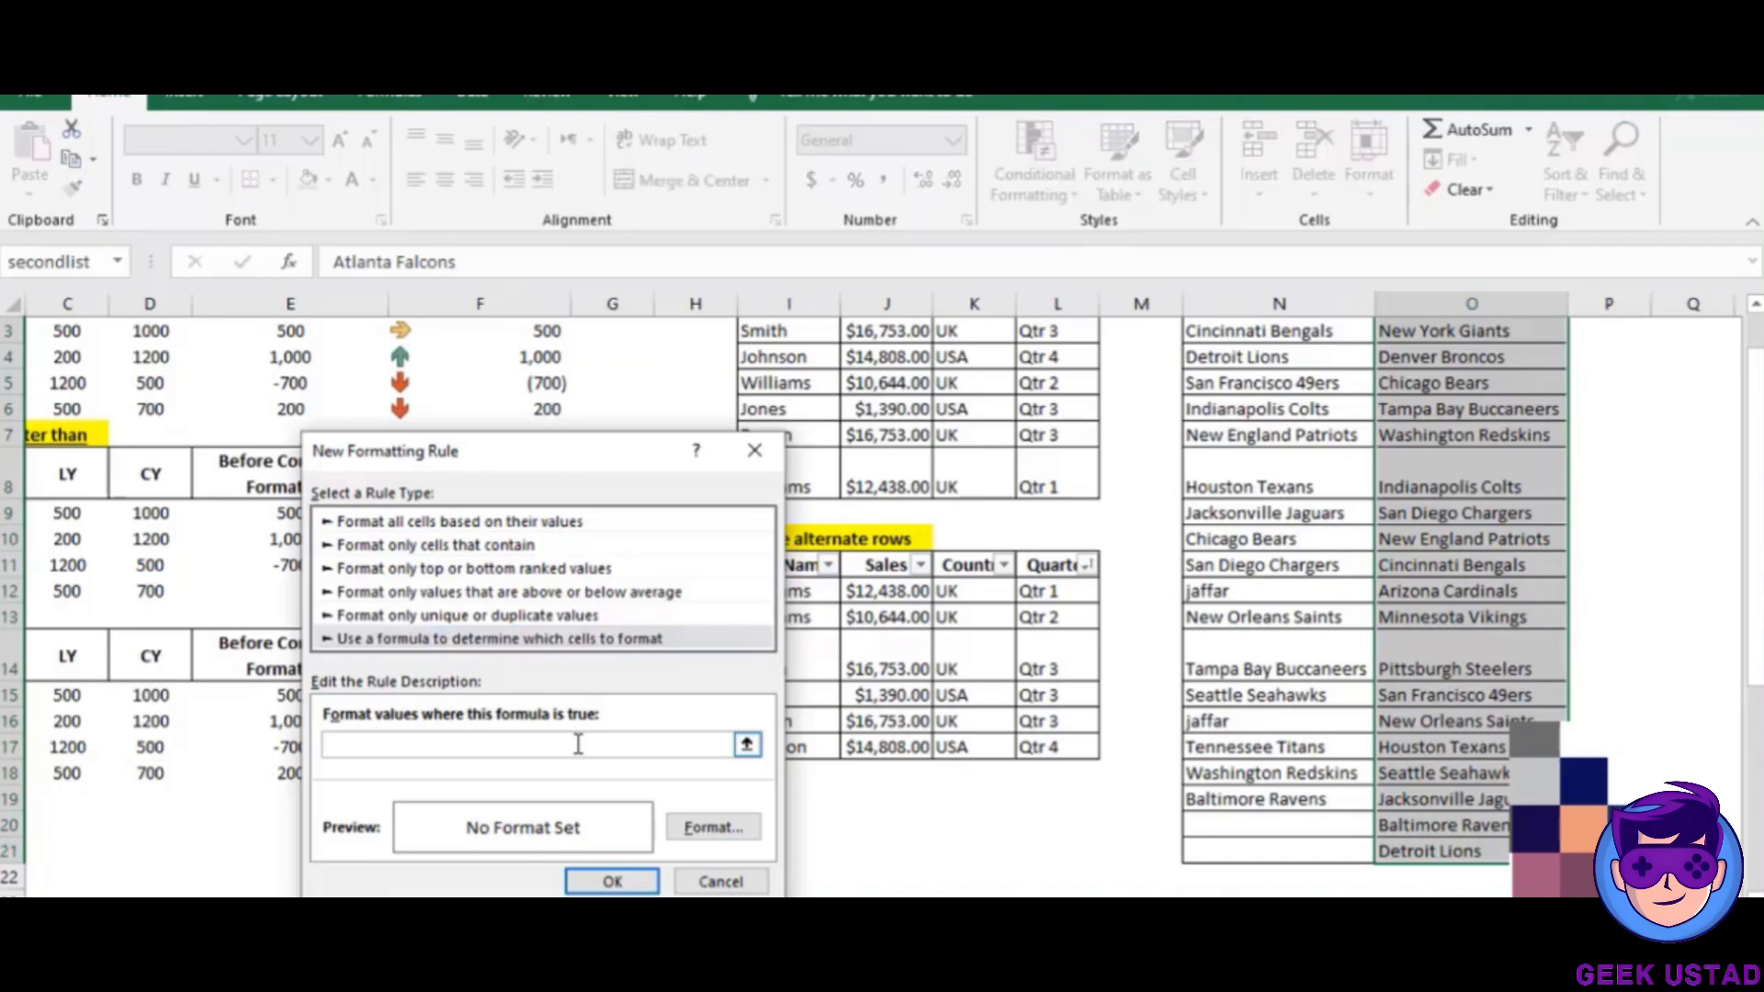
type("=countif")
type("(firstlist,o2)=0")
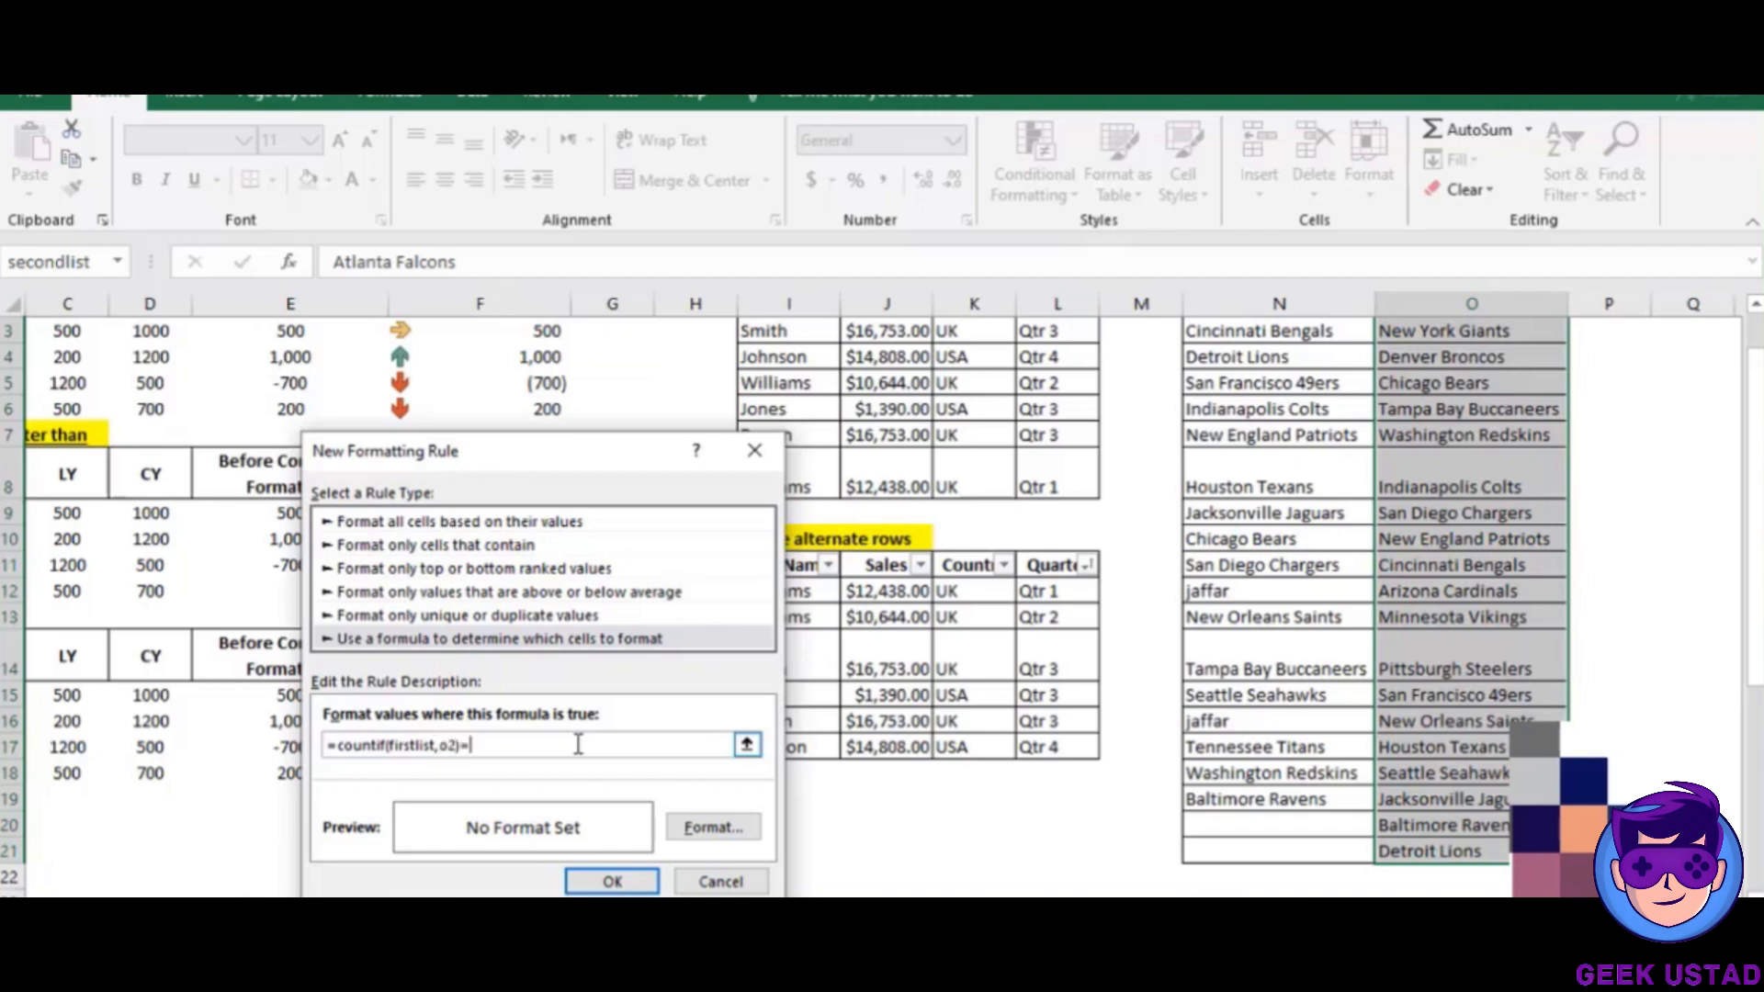
Give the team-2 rule a light blue background fill and apply it to the list.
left_click(735, 830)
left_click(559, 355)
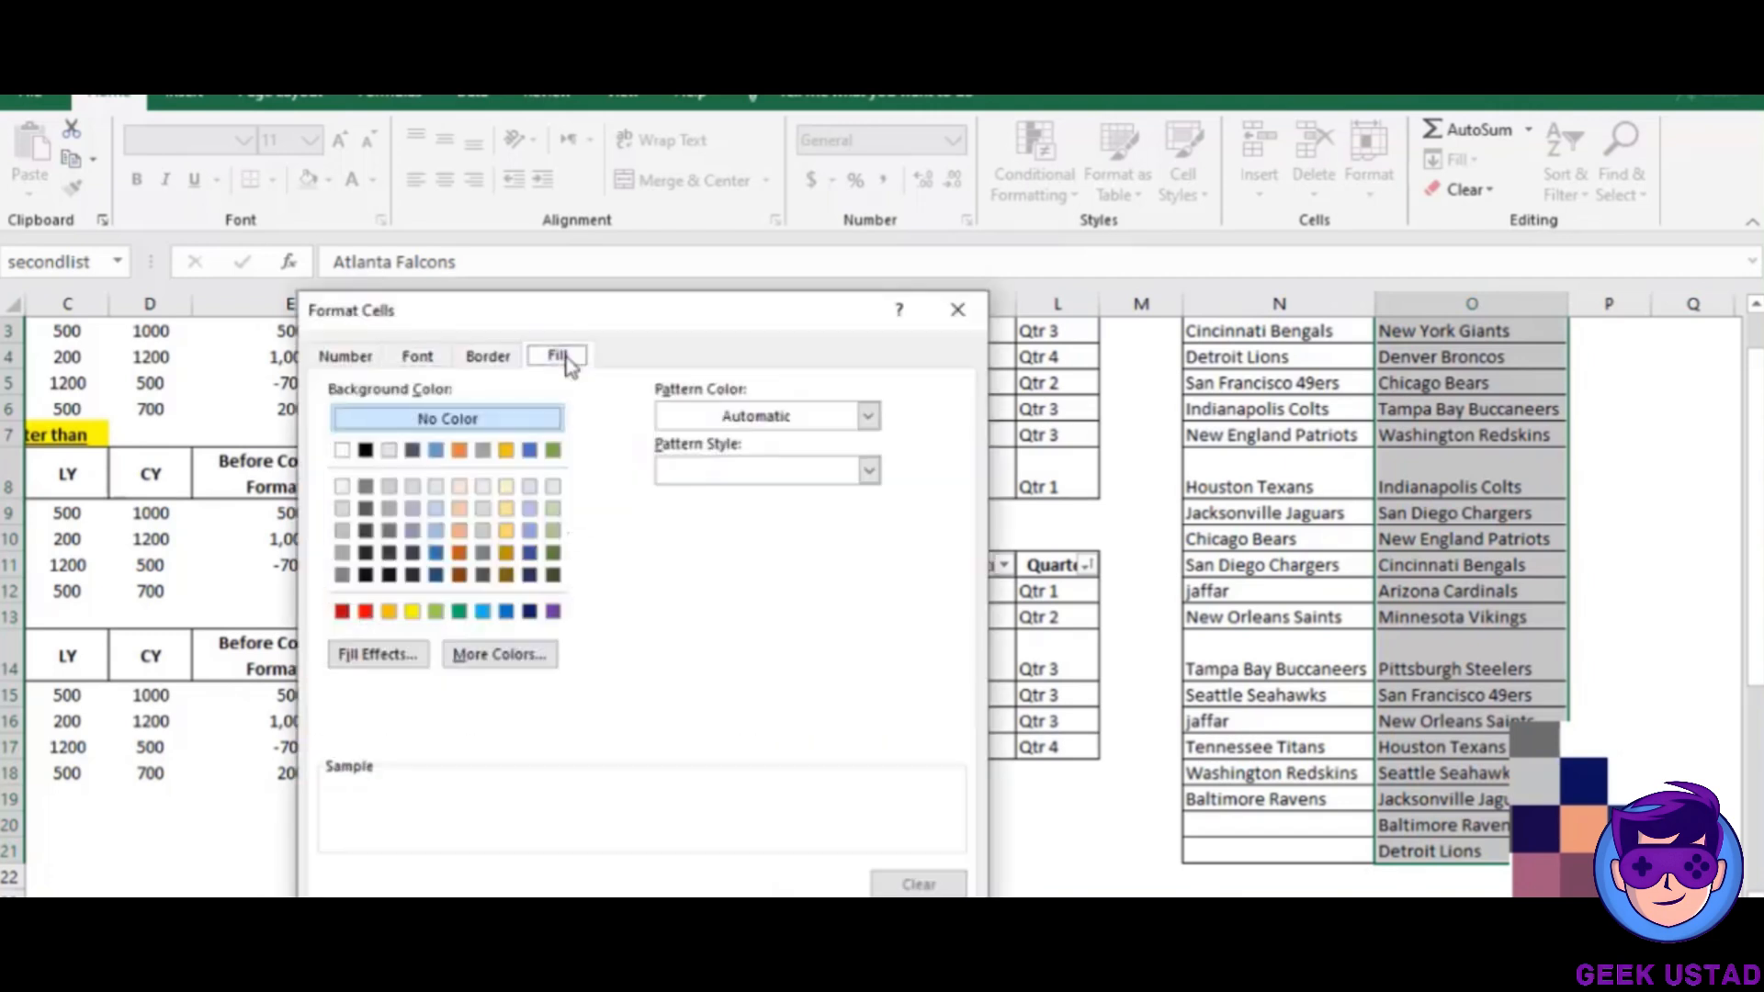
left_click(531, 510)
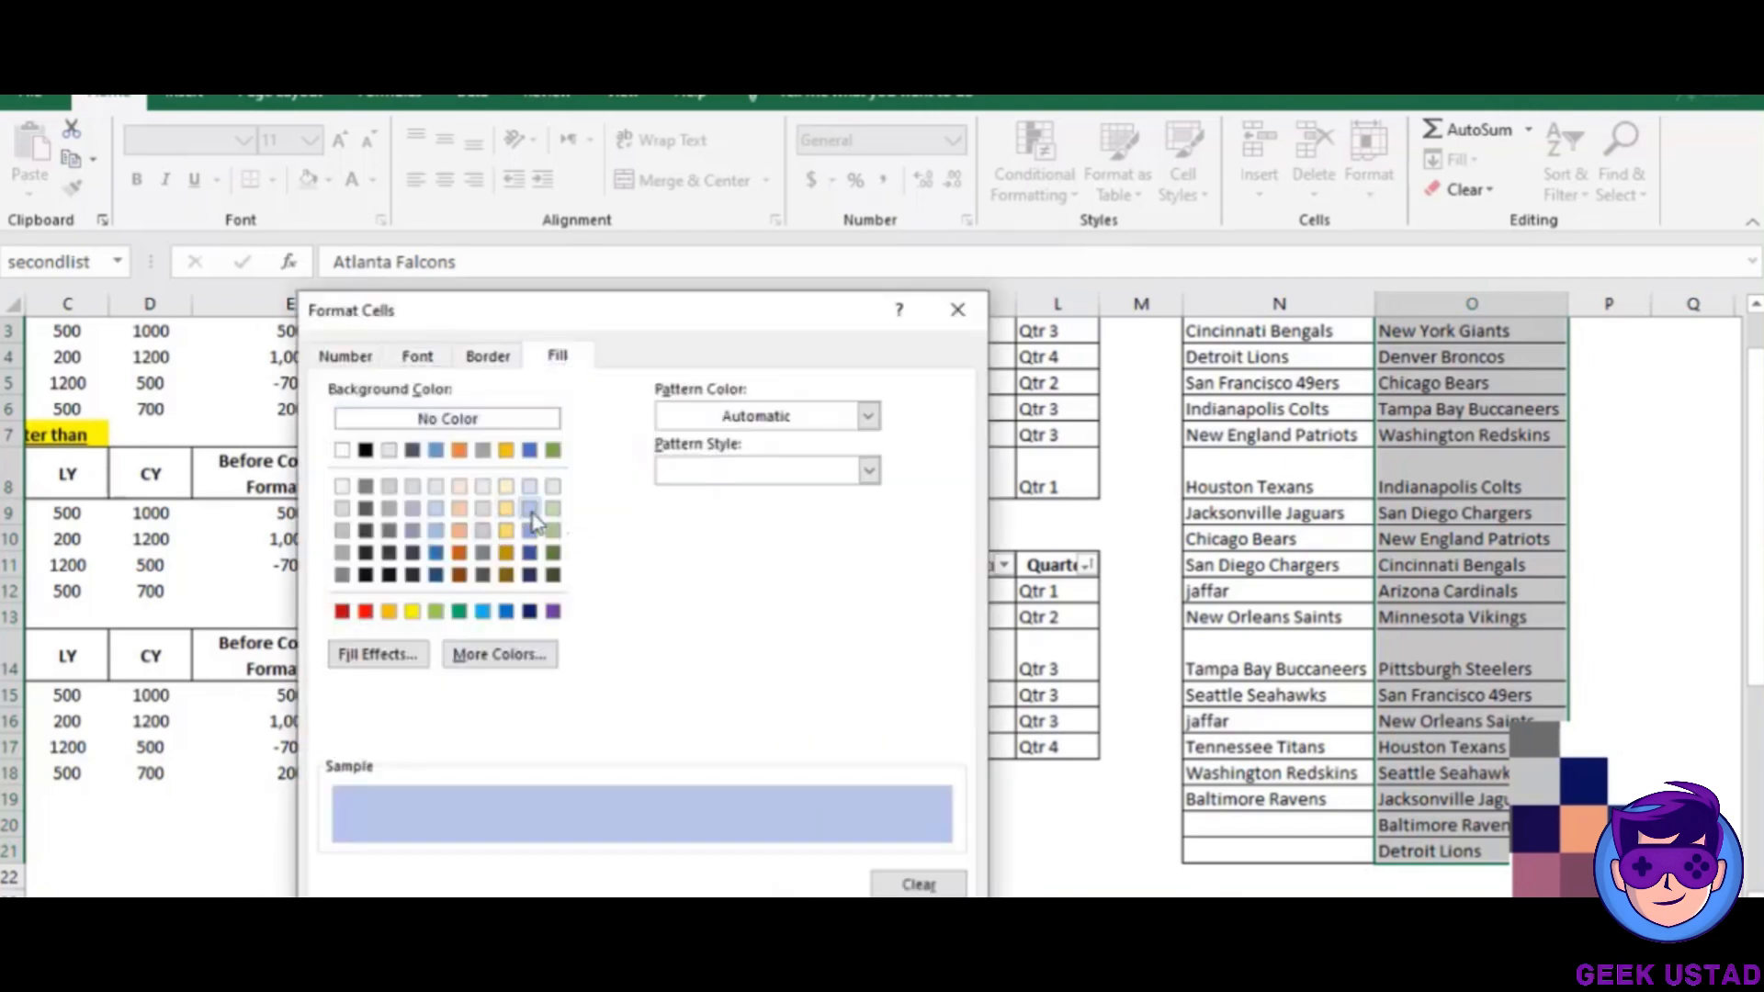
key("Return")
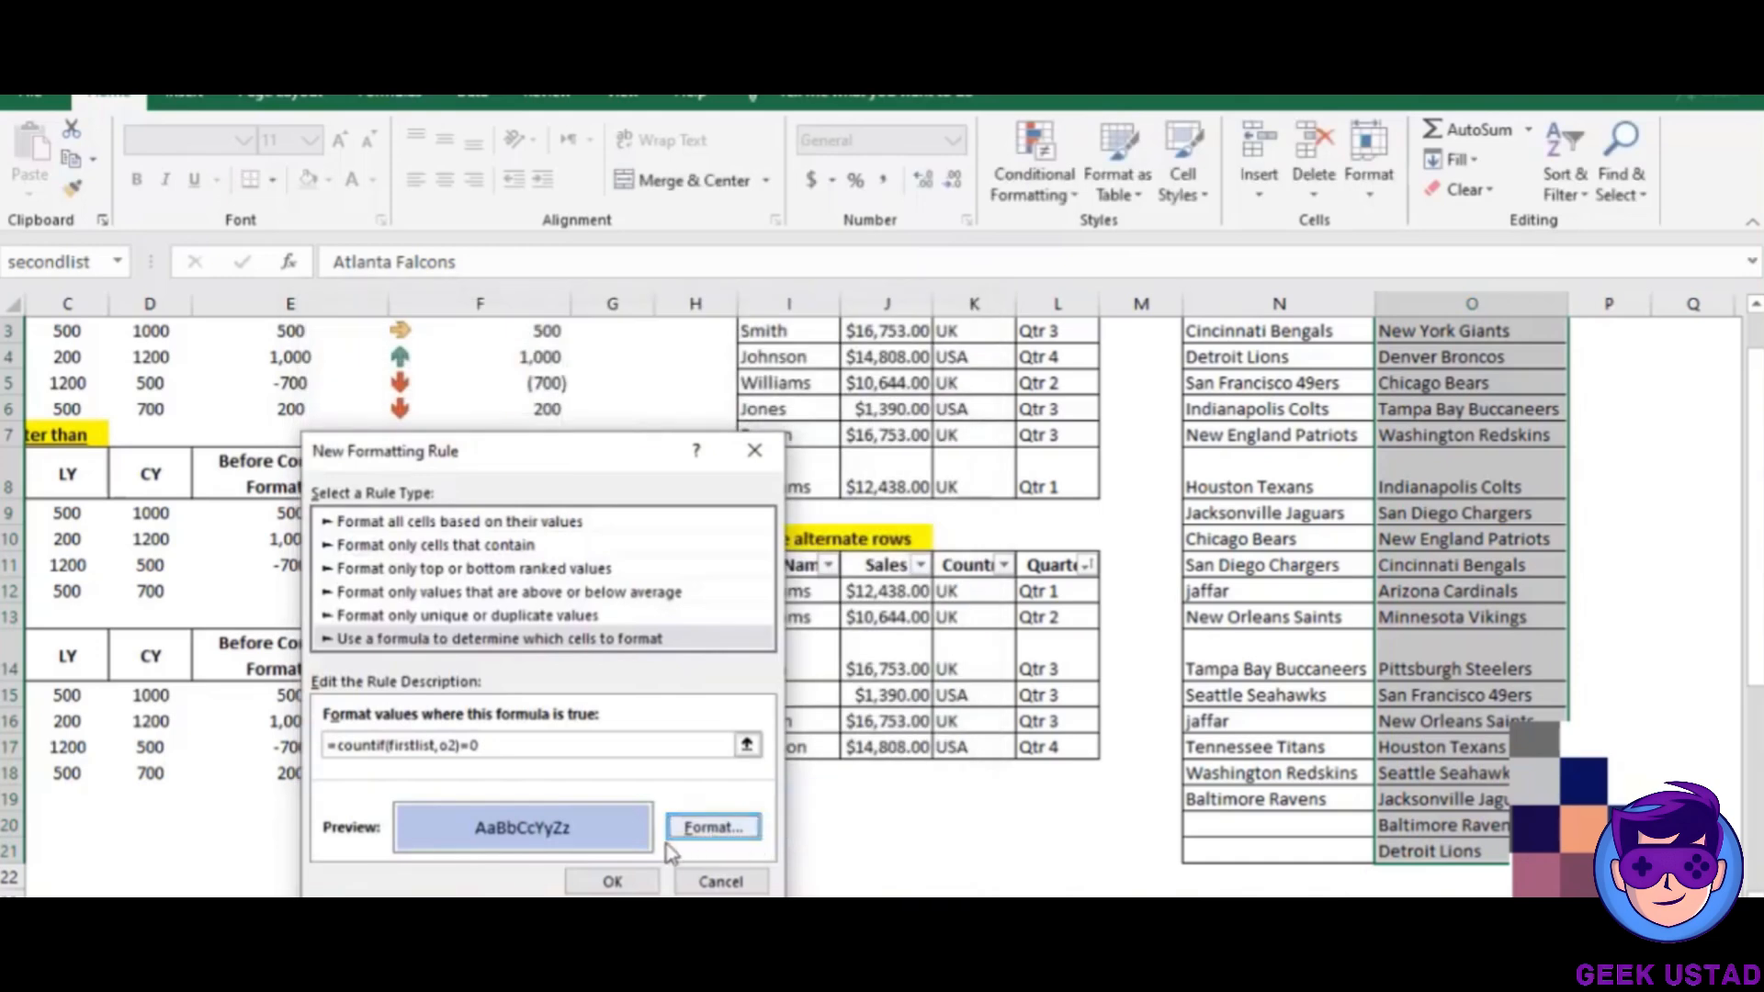
left_click(611, 882)
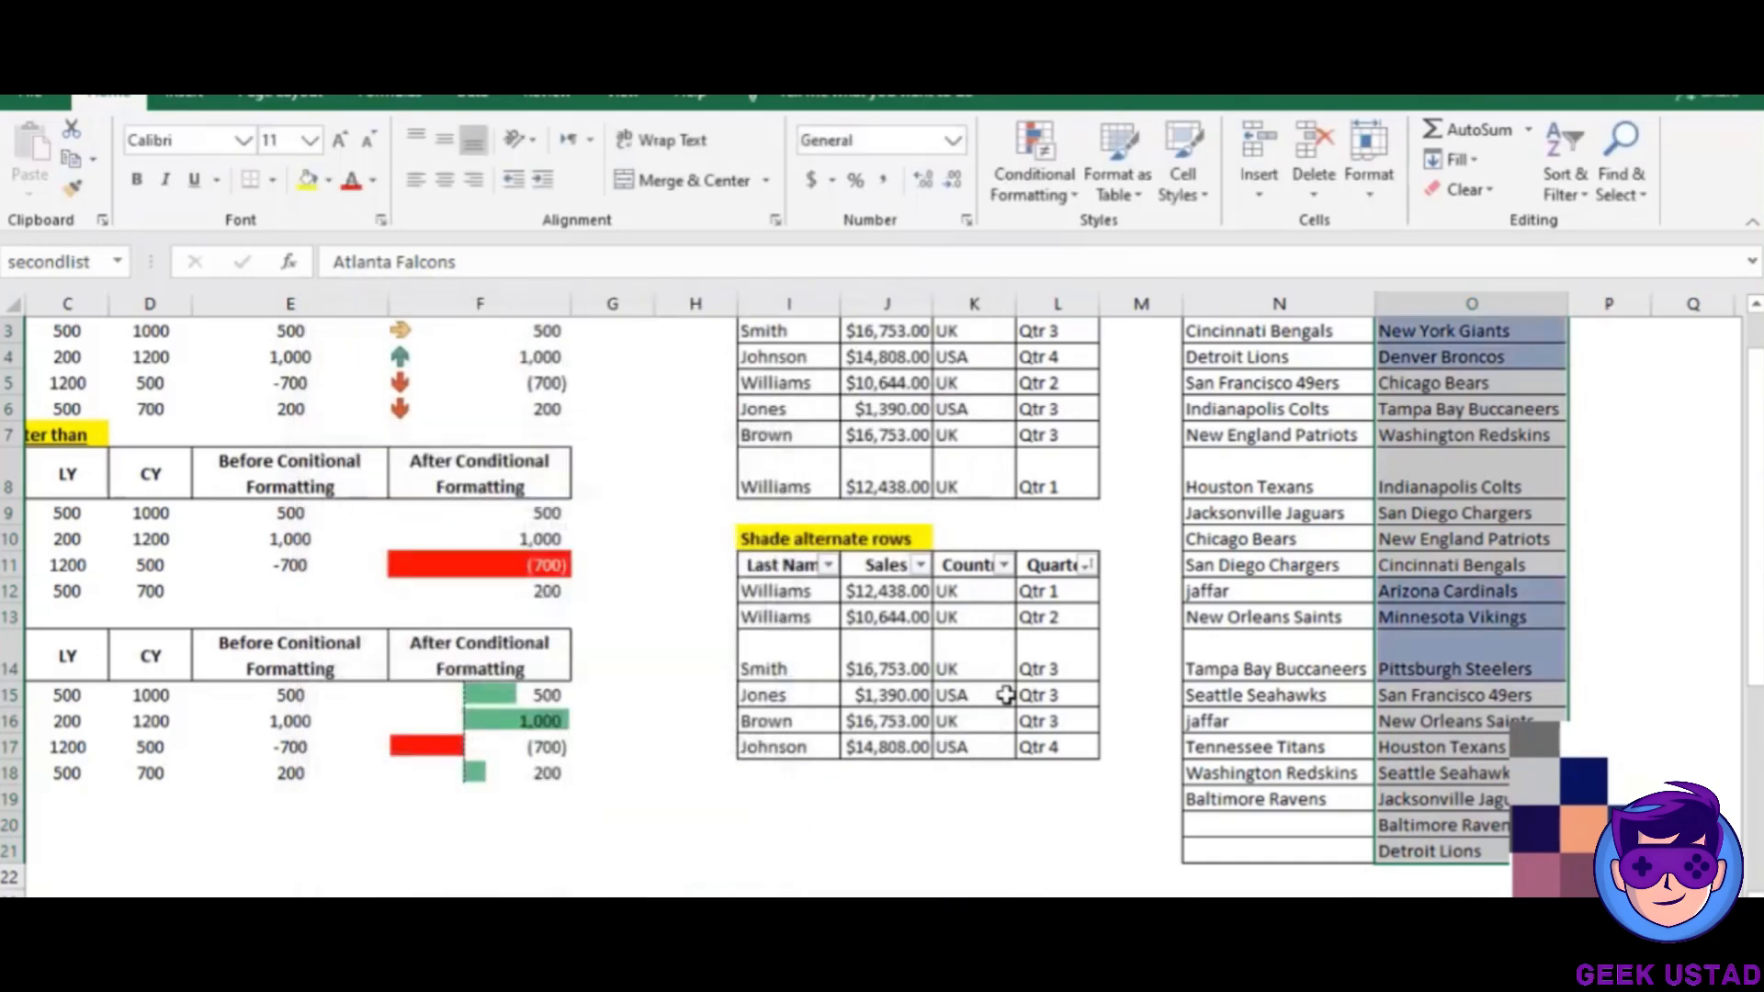
left_click(1365, 523)
key("Up")
key("Up")
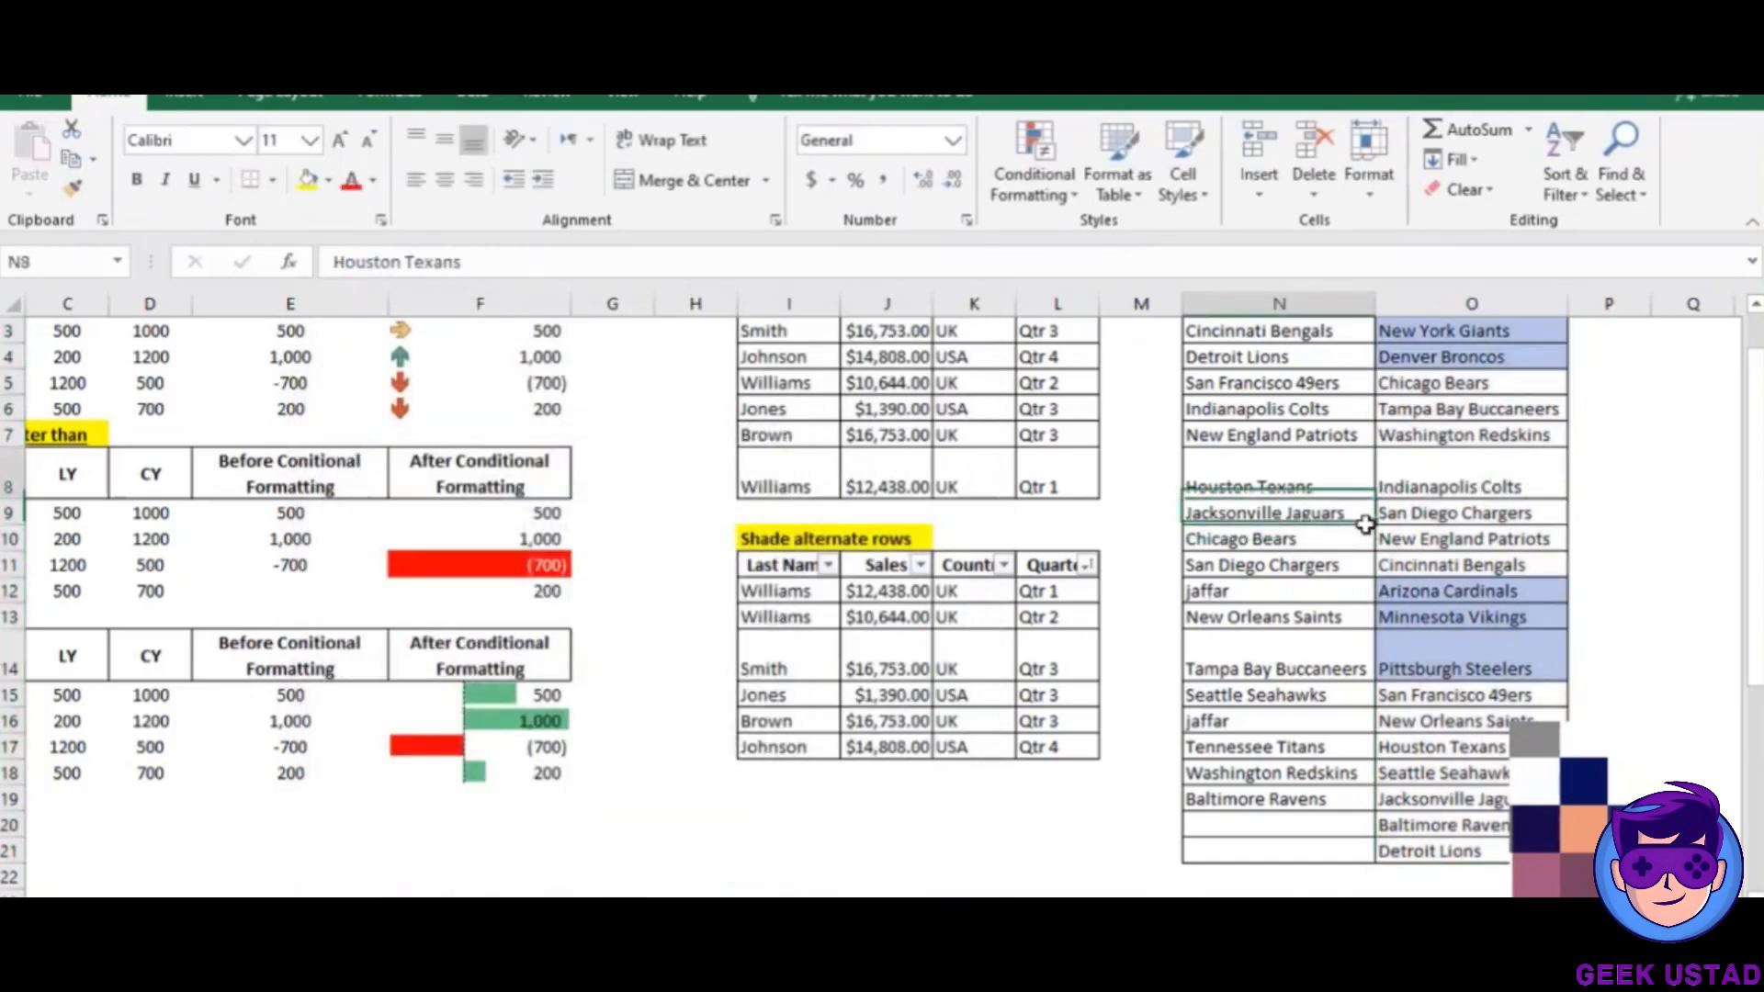
Examine the monthly sales table and the SUM formula behind its total in C17.
key("ctrl+Up")
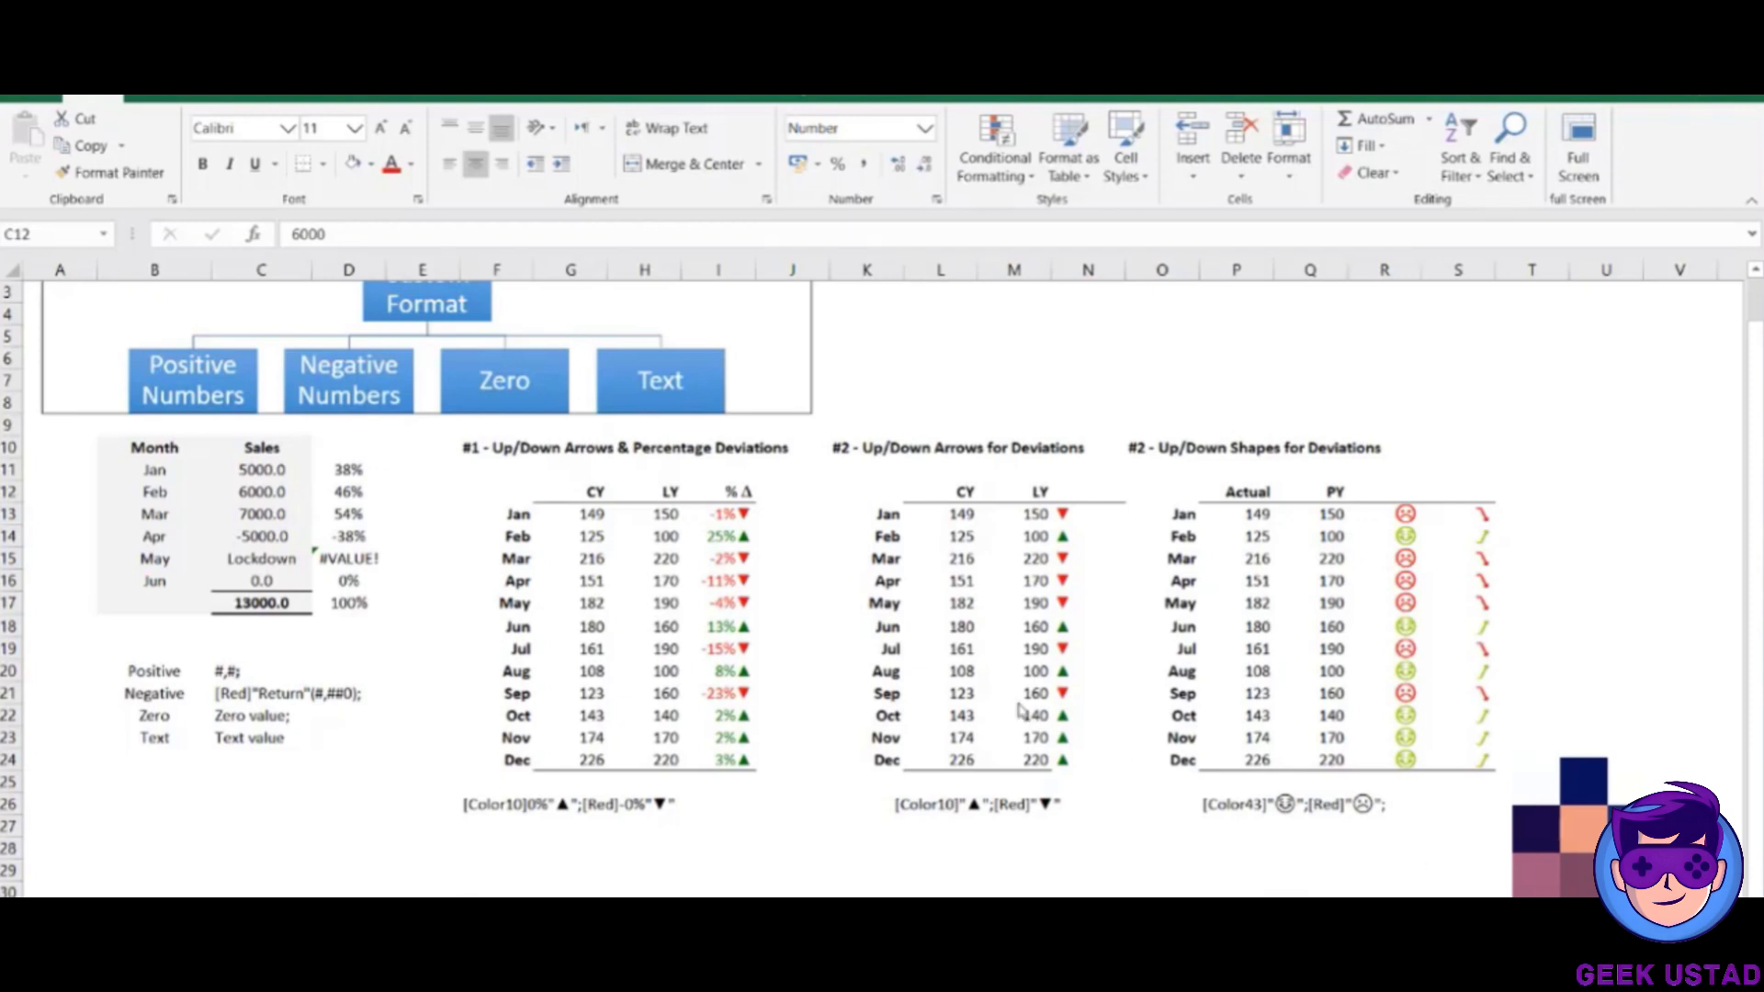
left_click_drag(137, 441, 282, 606)
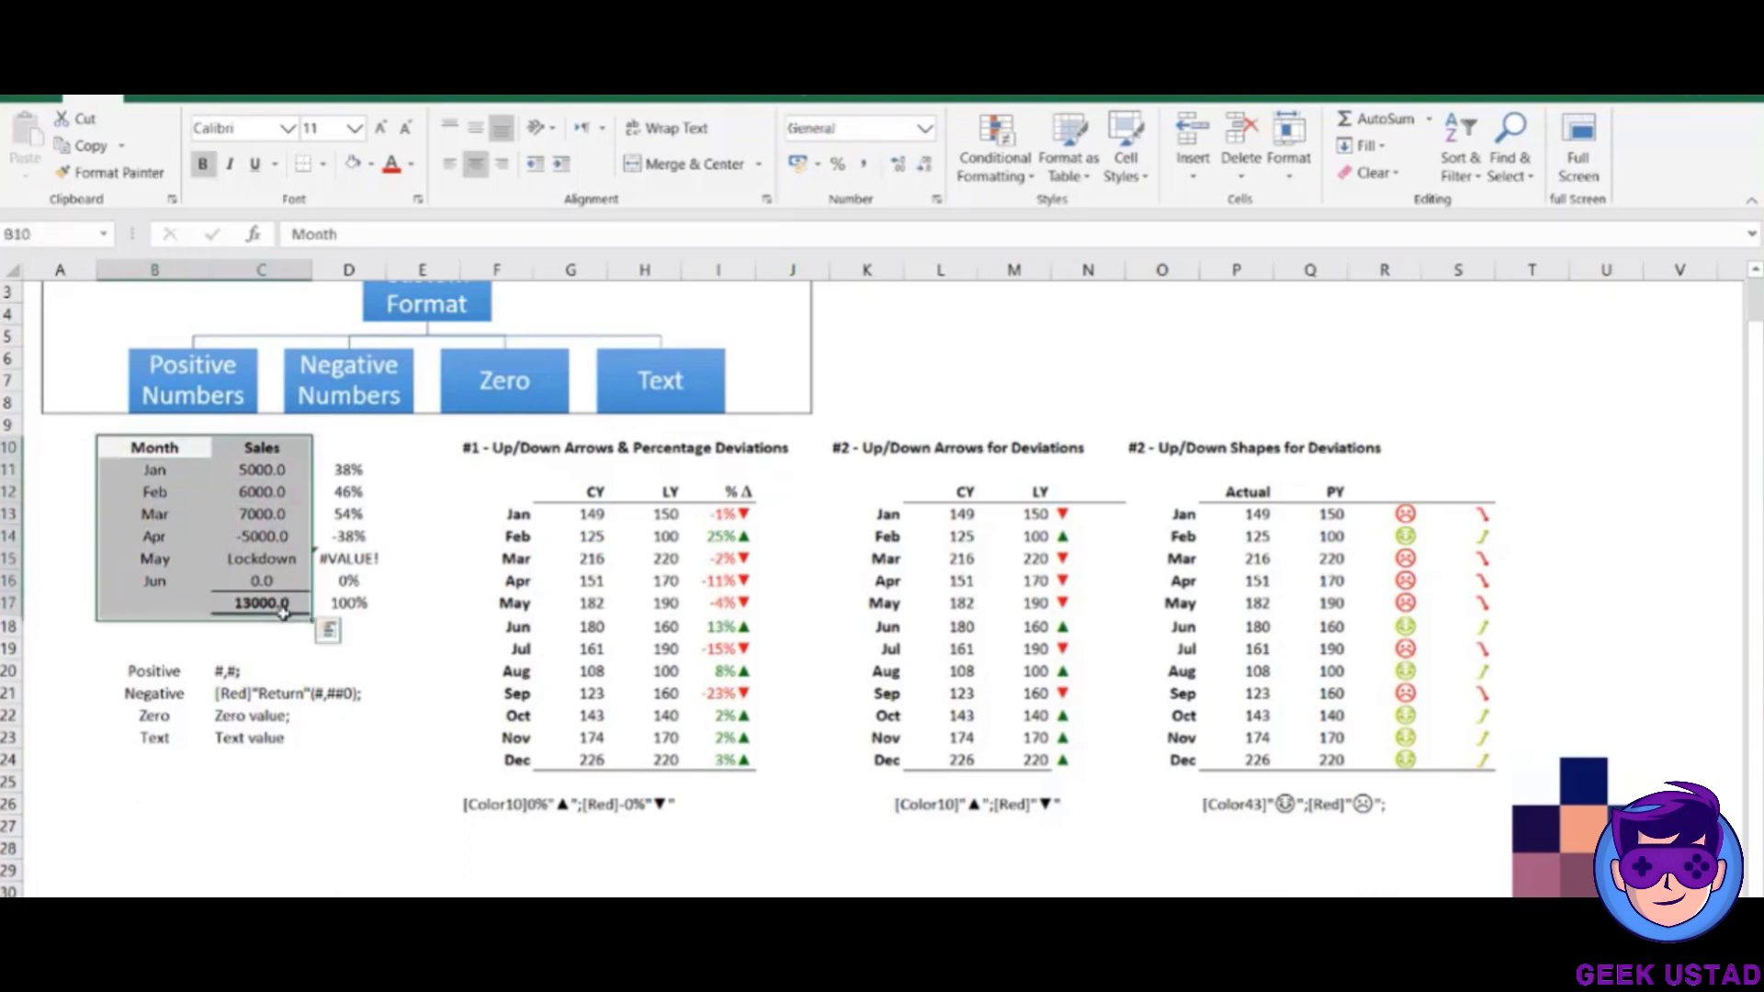
left_click(404, 598)
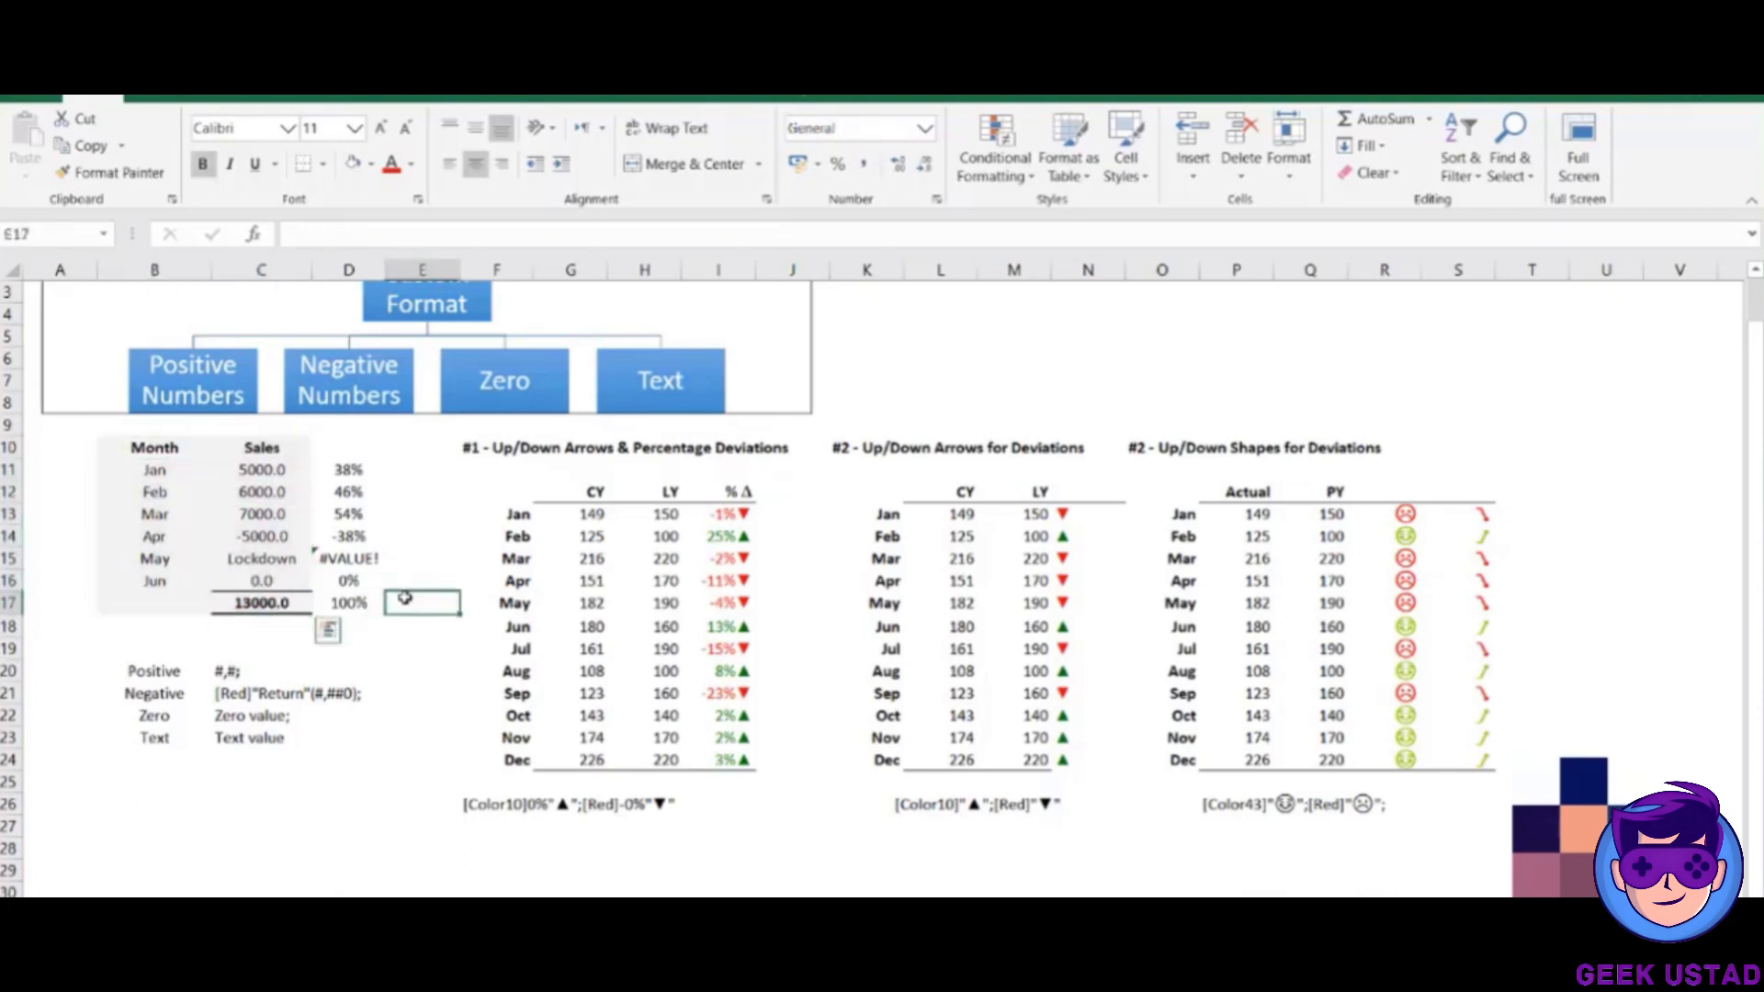
left_click(266, 558)
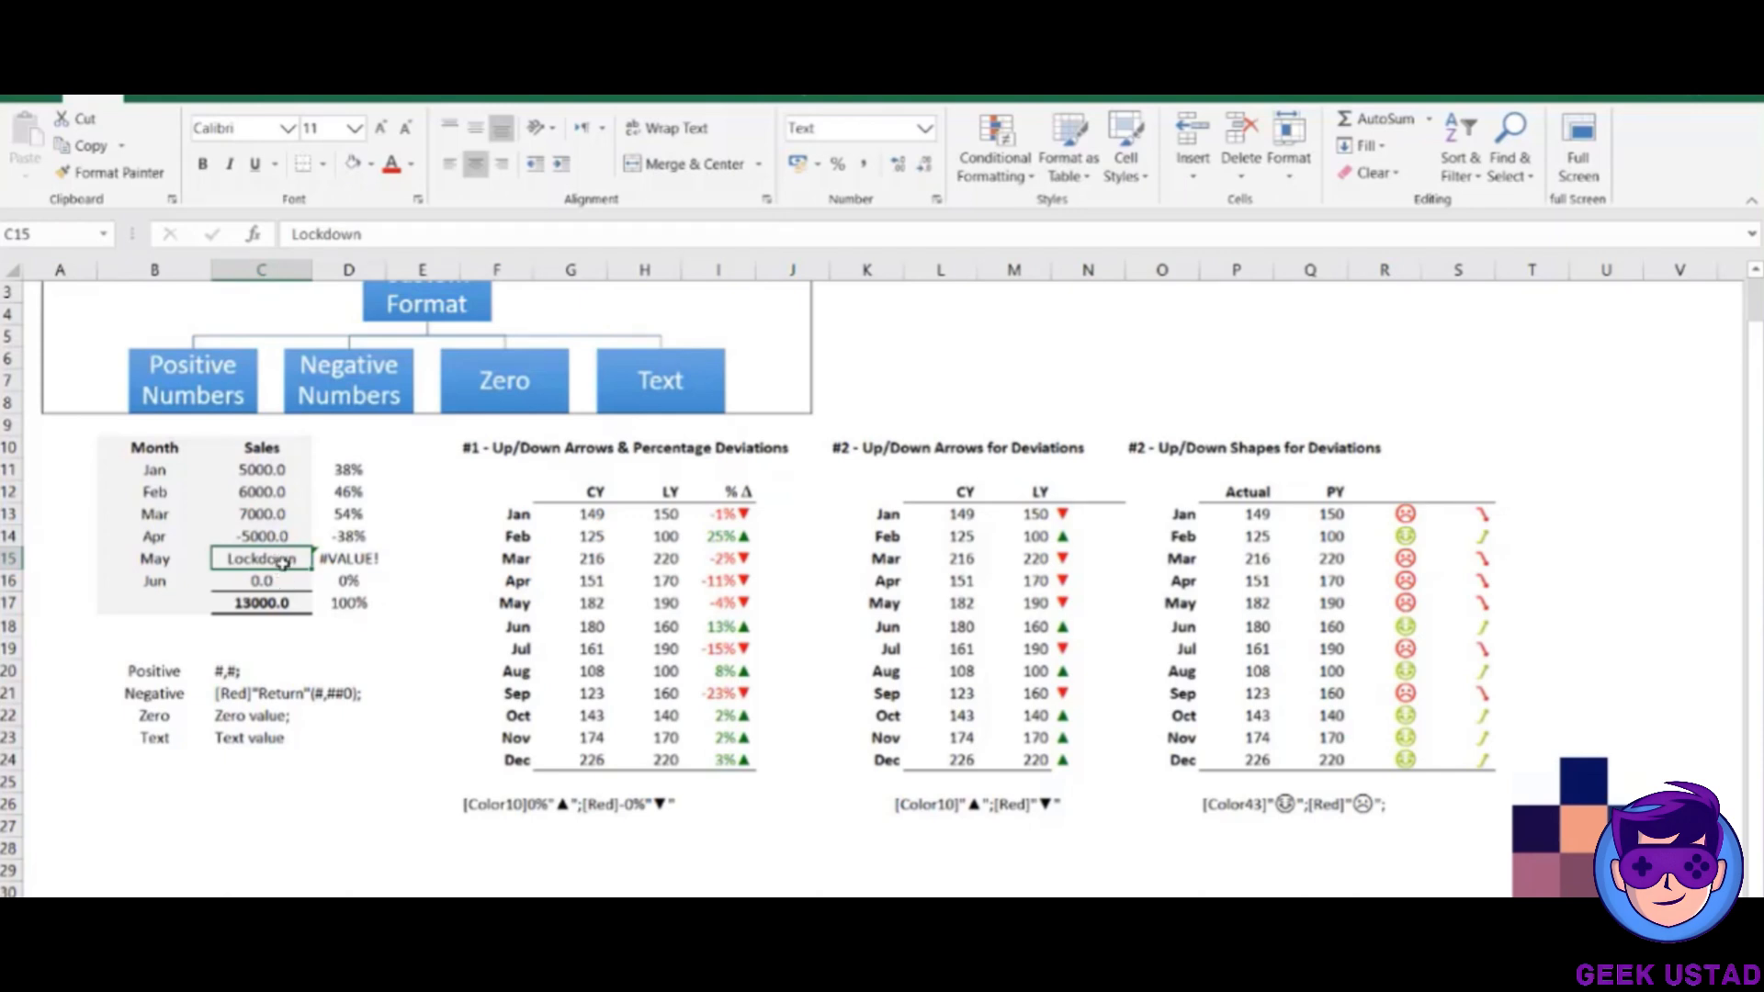
left_click(278, 602)
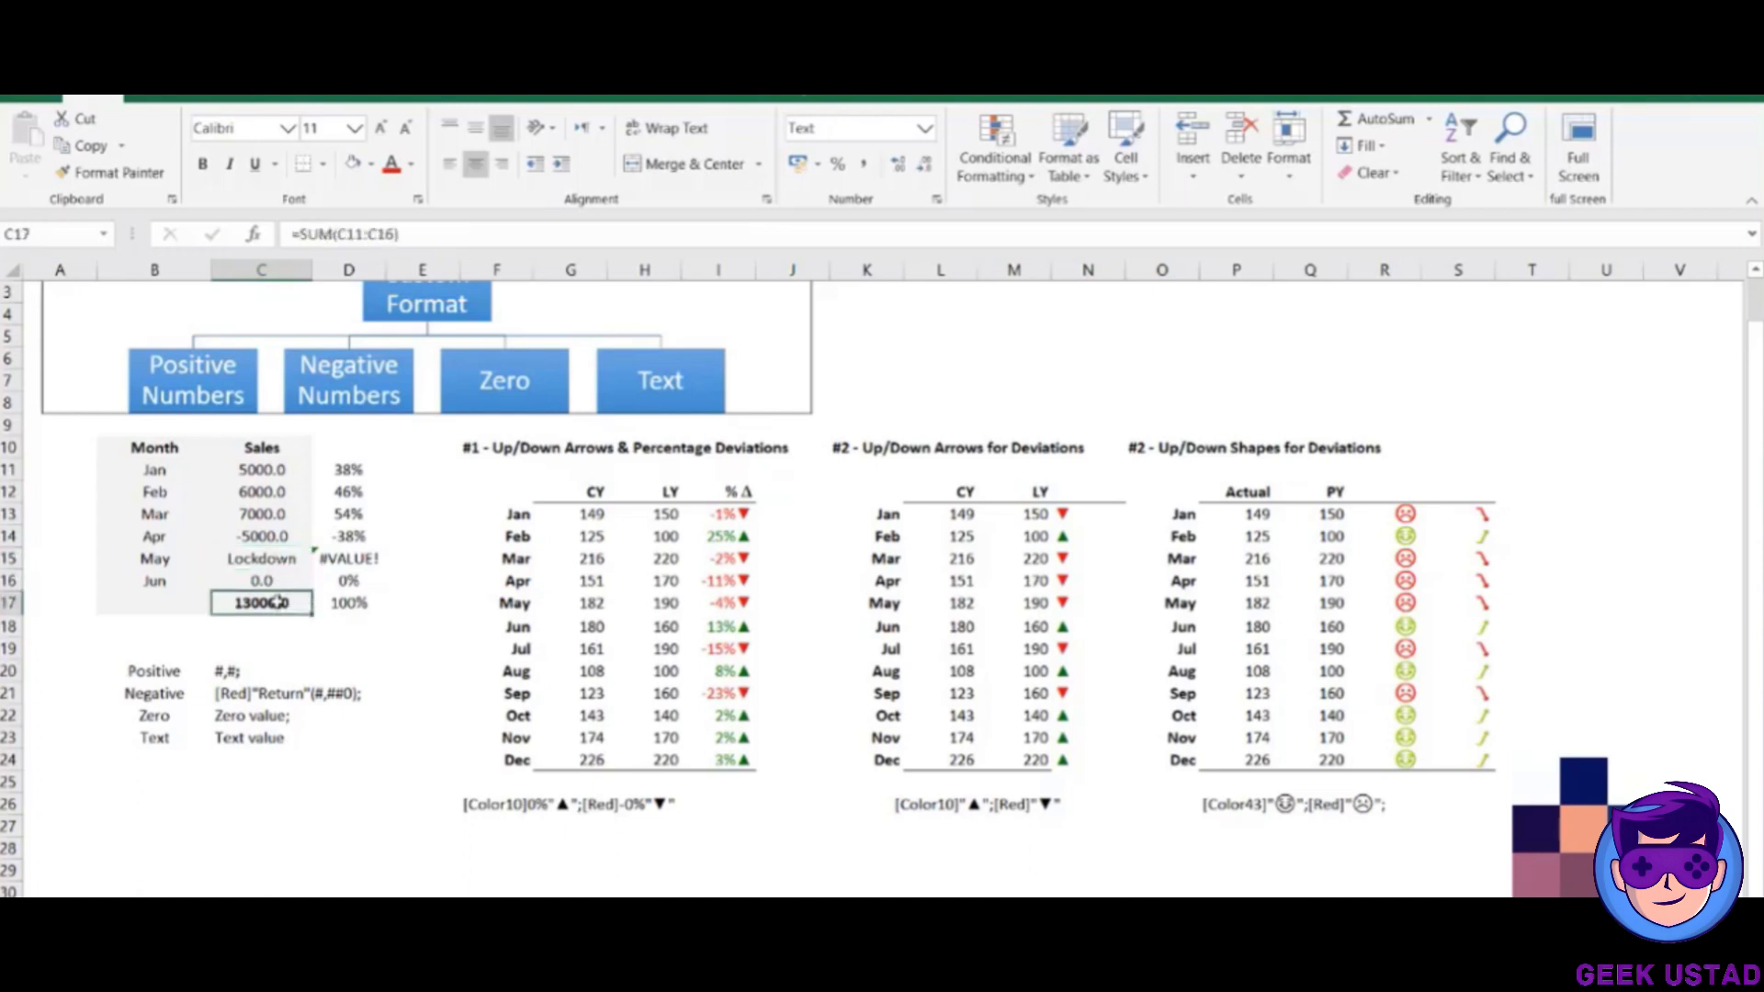
double_click(277, 602)
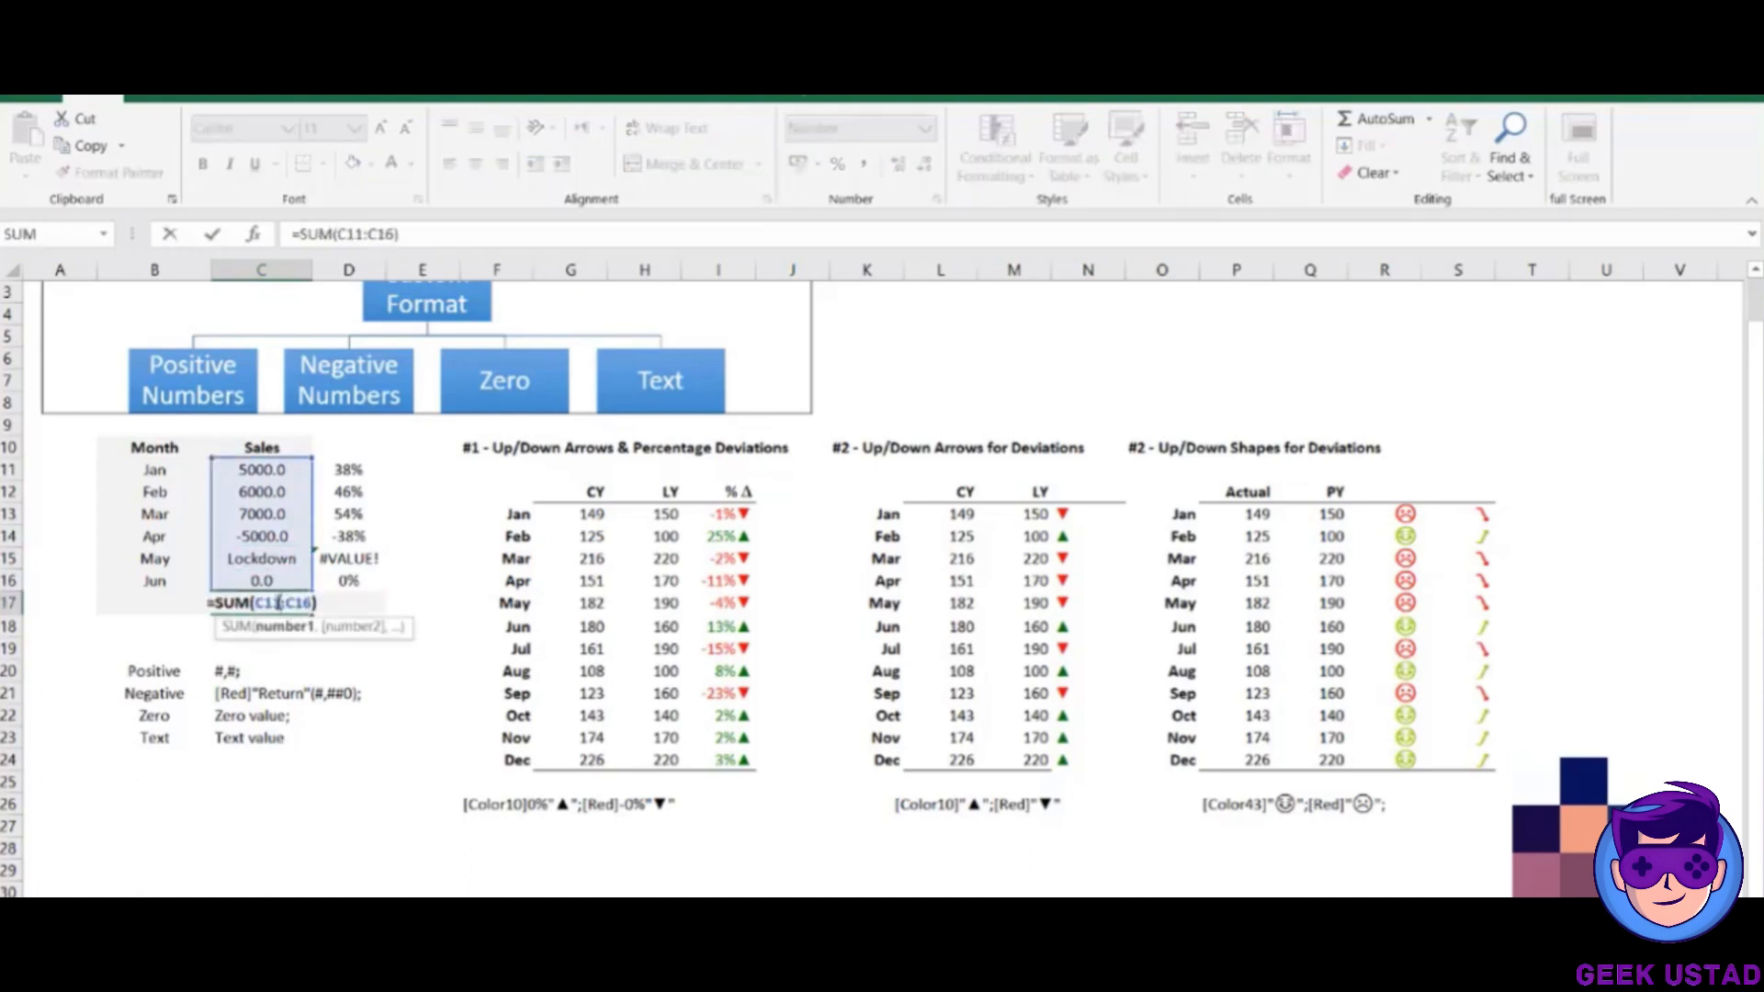
key("ctrl+Return")
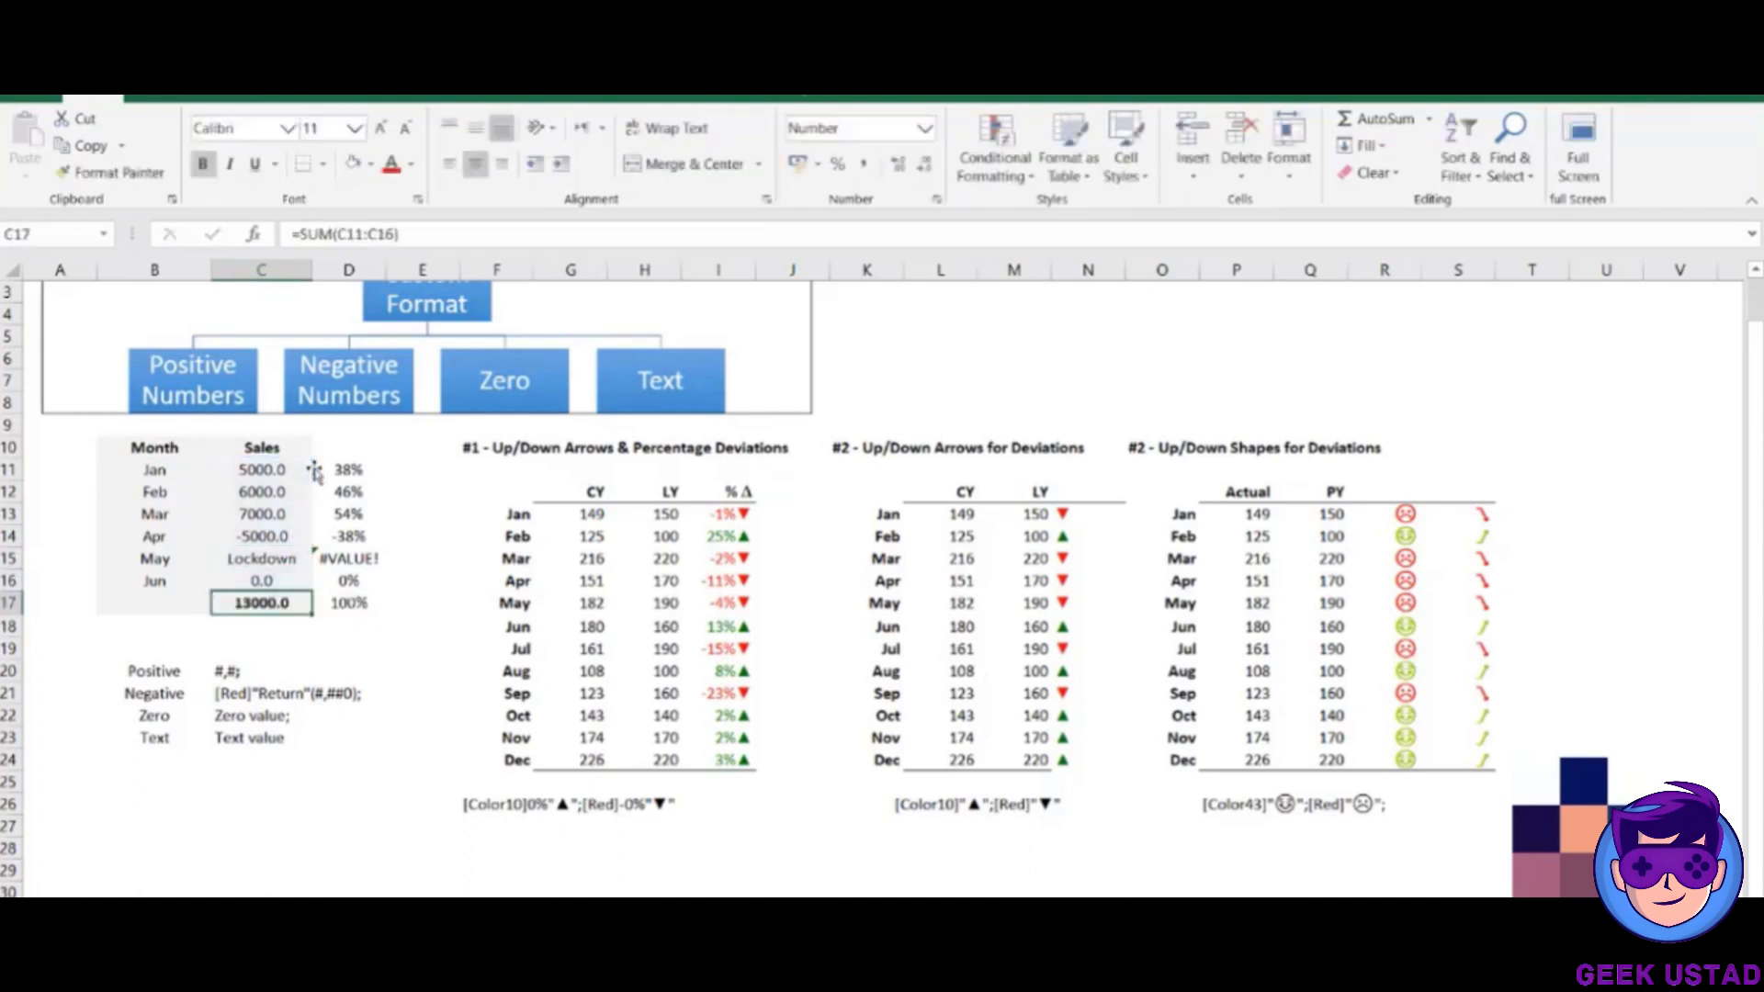
key("alt+equal")
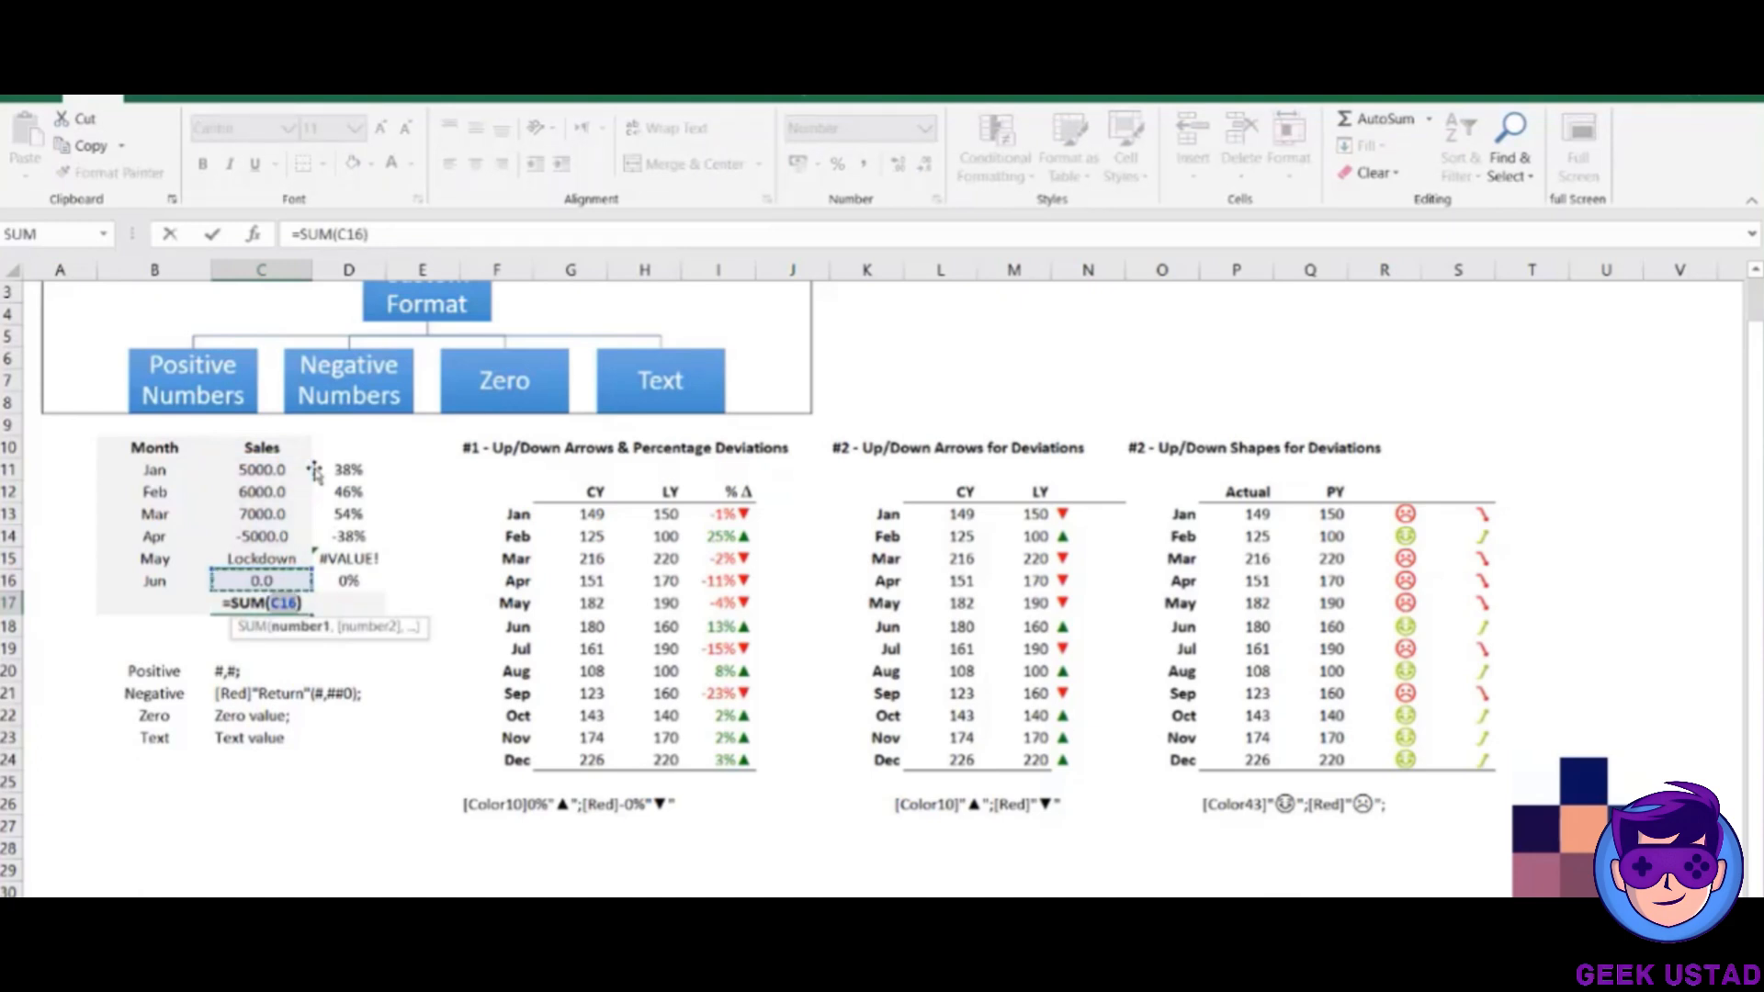
key("Escape")
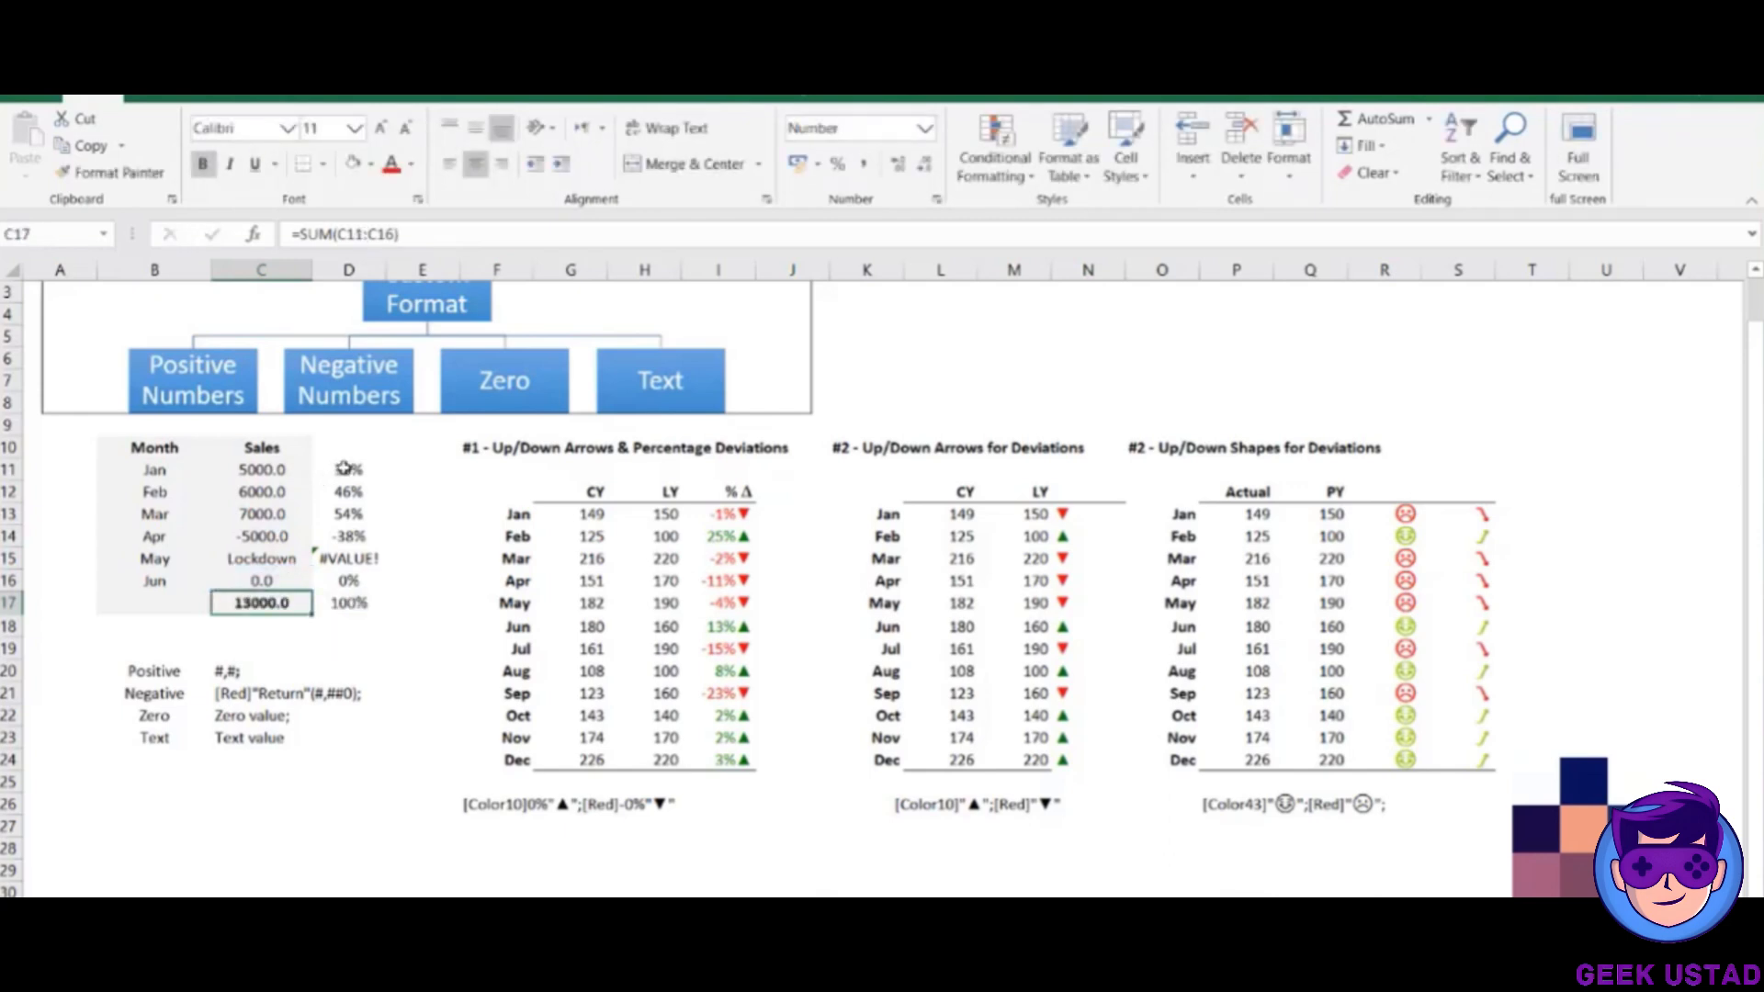
Inspect the January and May percentage-share formulas in D11 and D15, and the May and April sales entries they relate to.
double_click(345, 469)
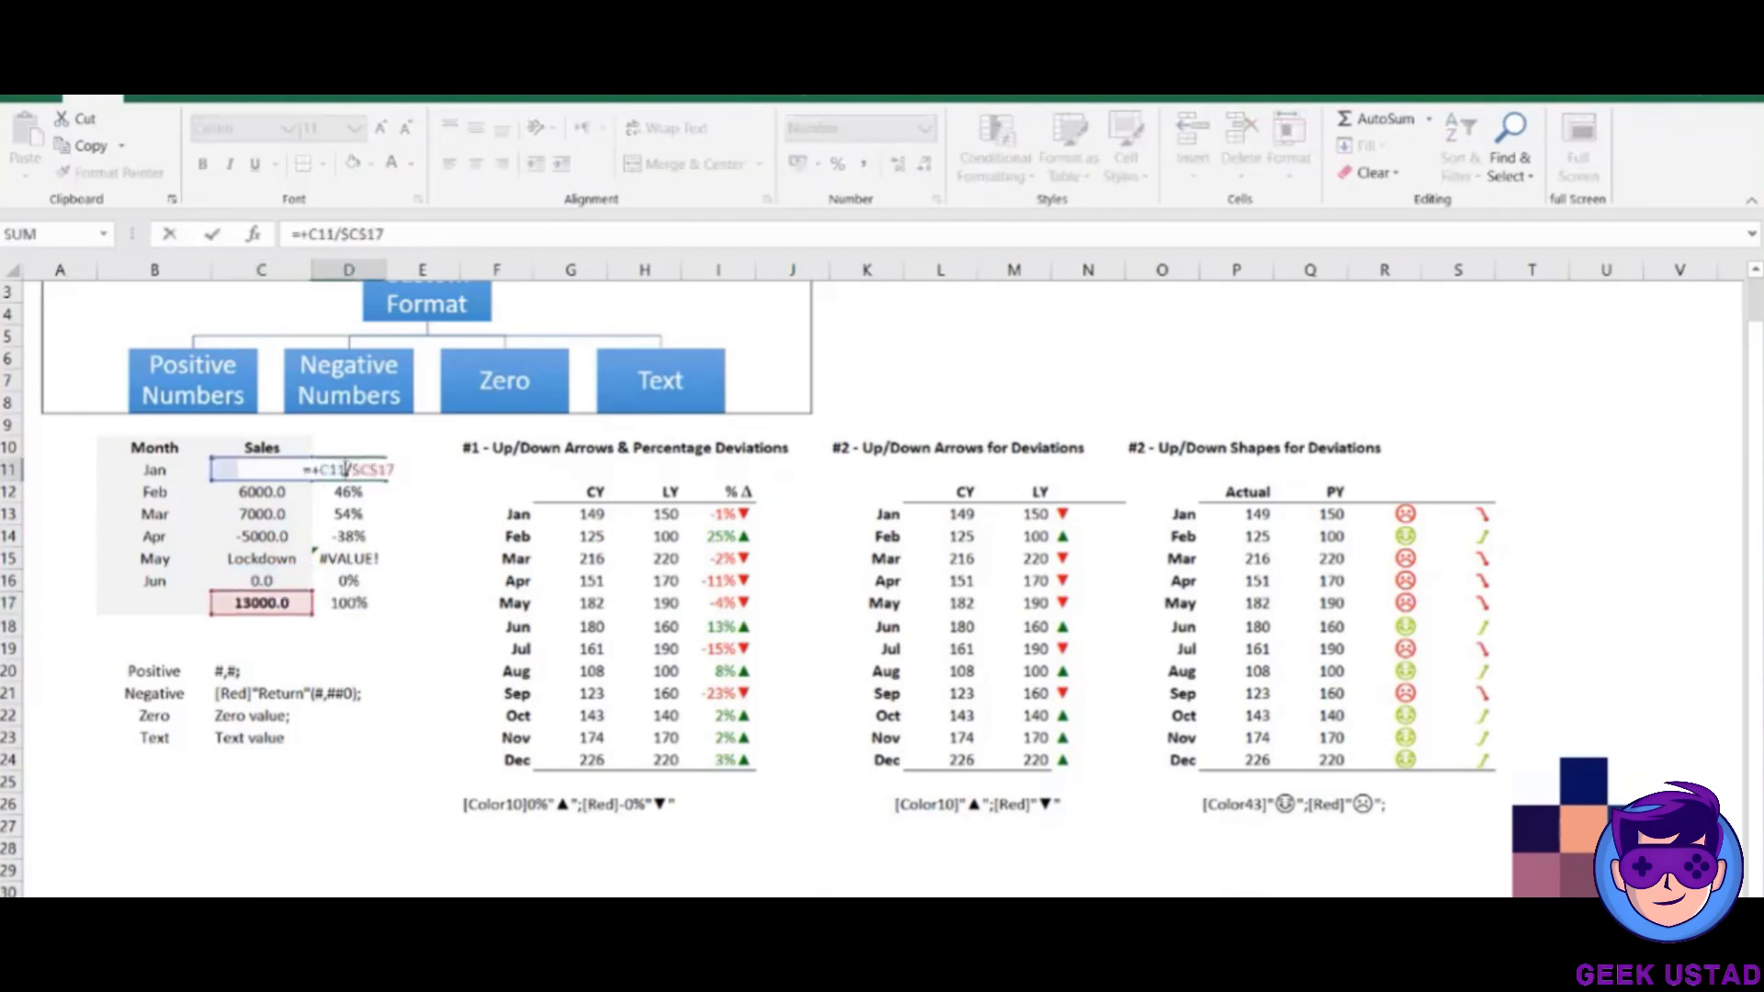
key("Escape")
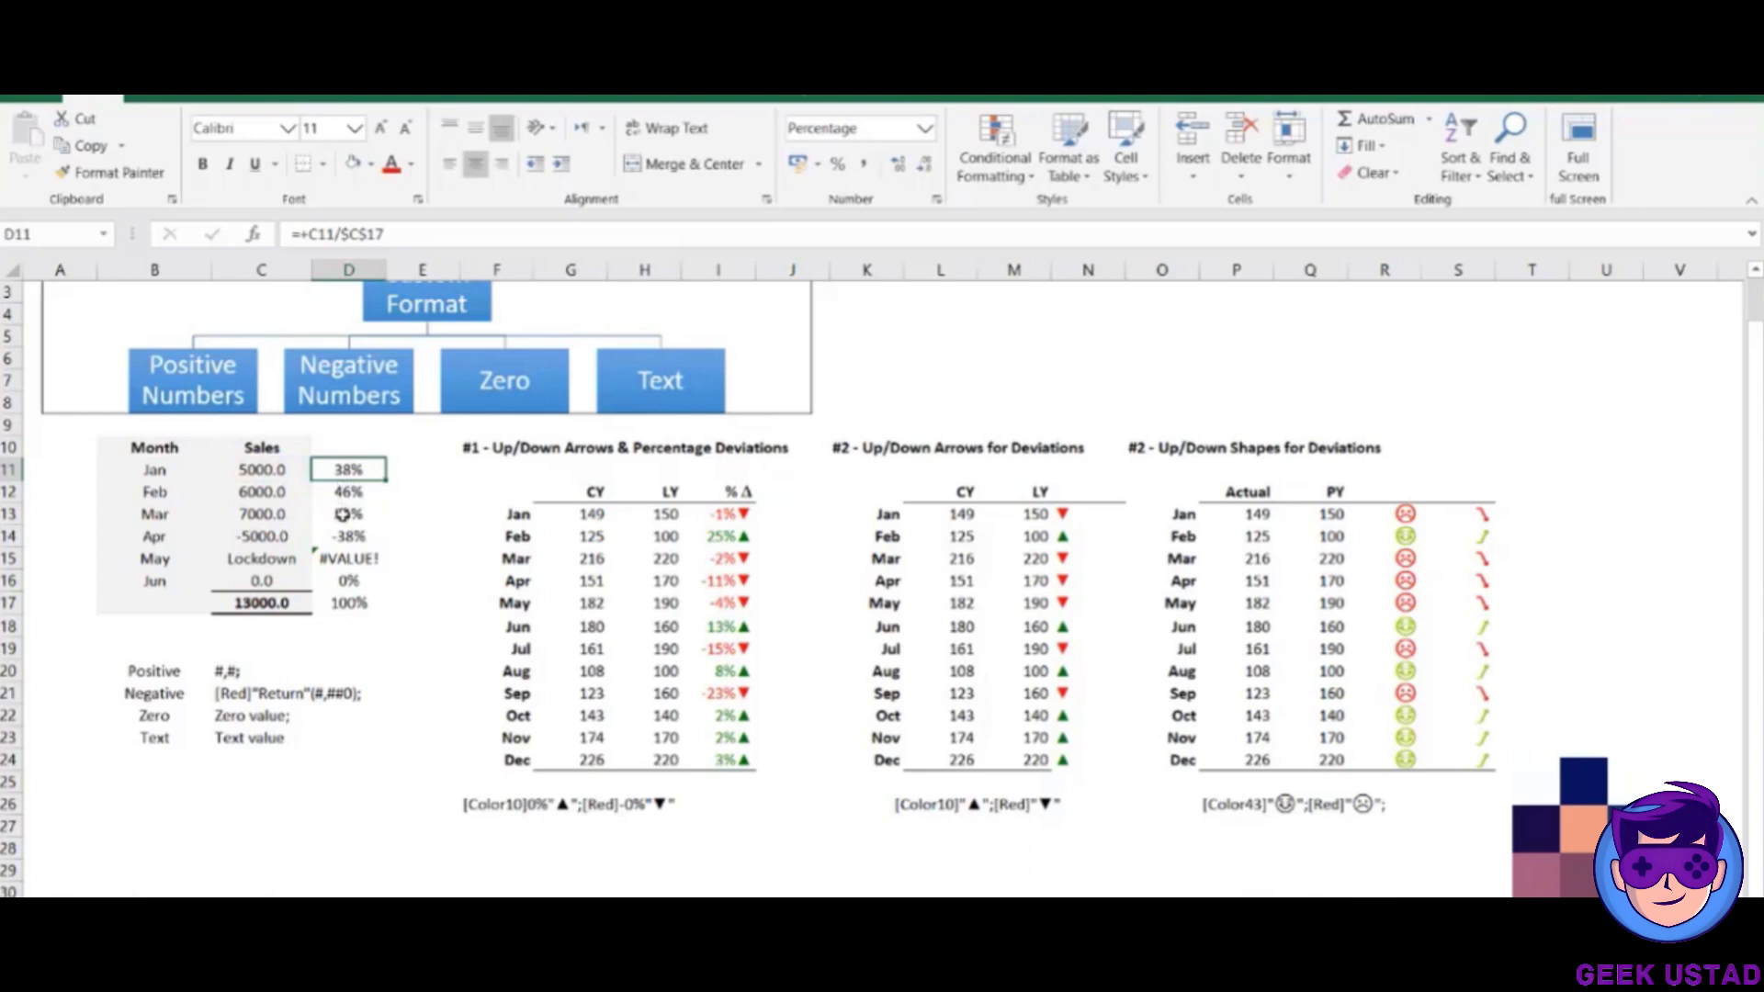
left_click(361, 558)
double_click(361, 558)
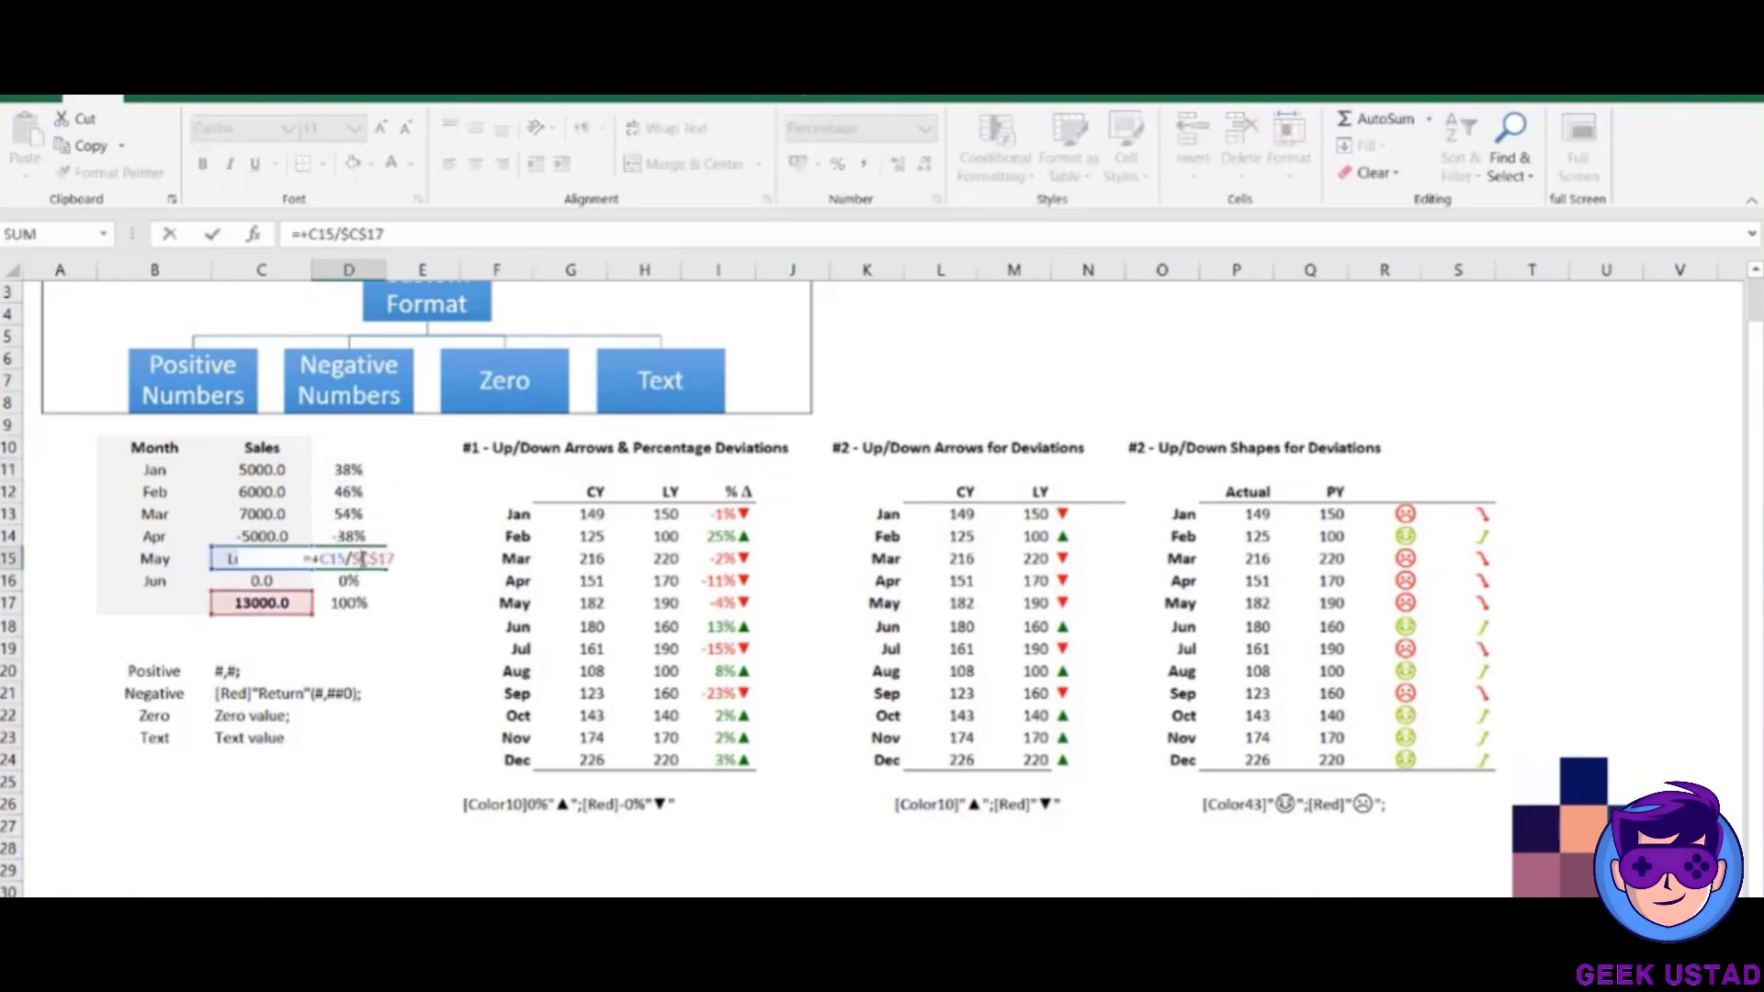
key("Escape")
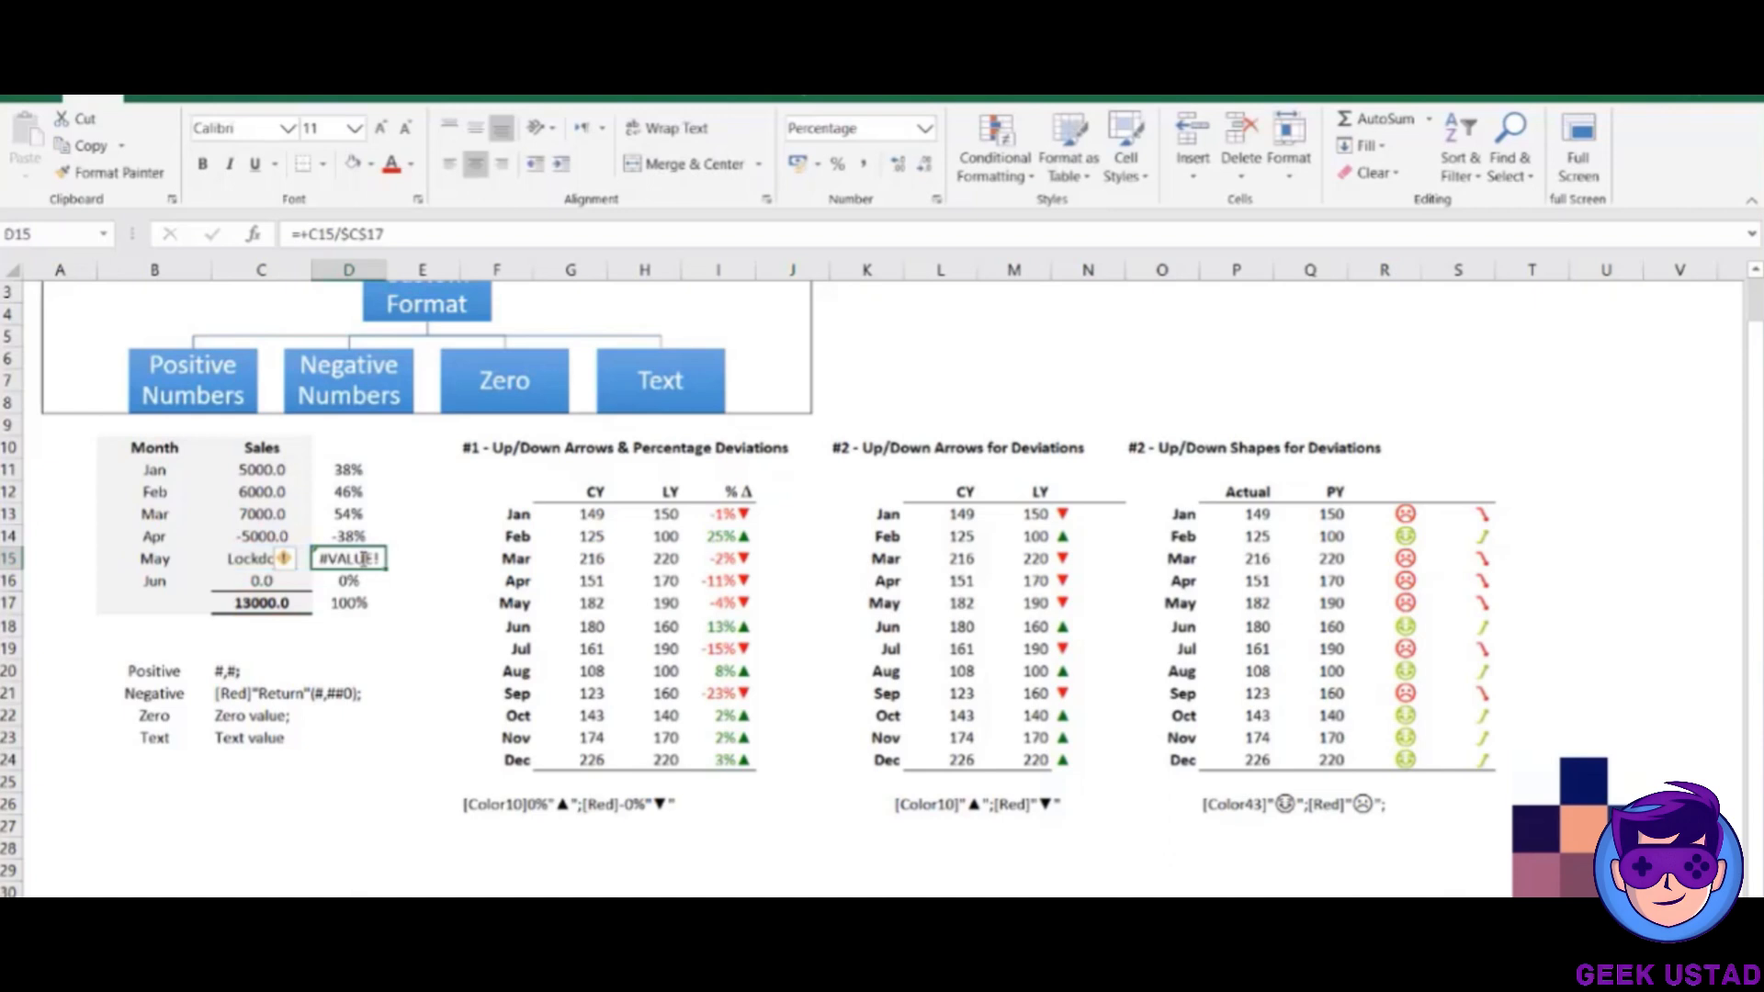
left_click(237, 560)
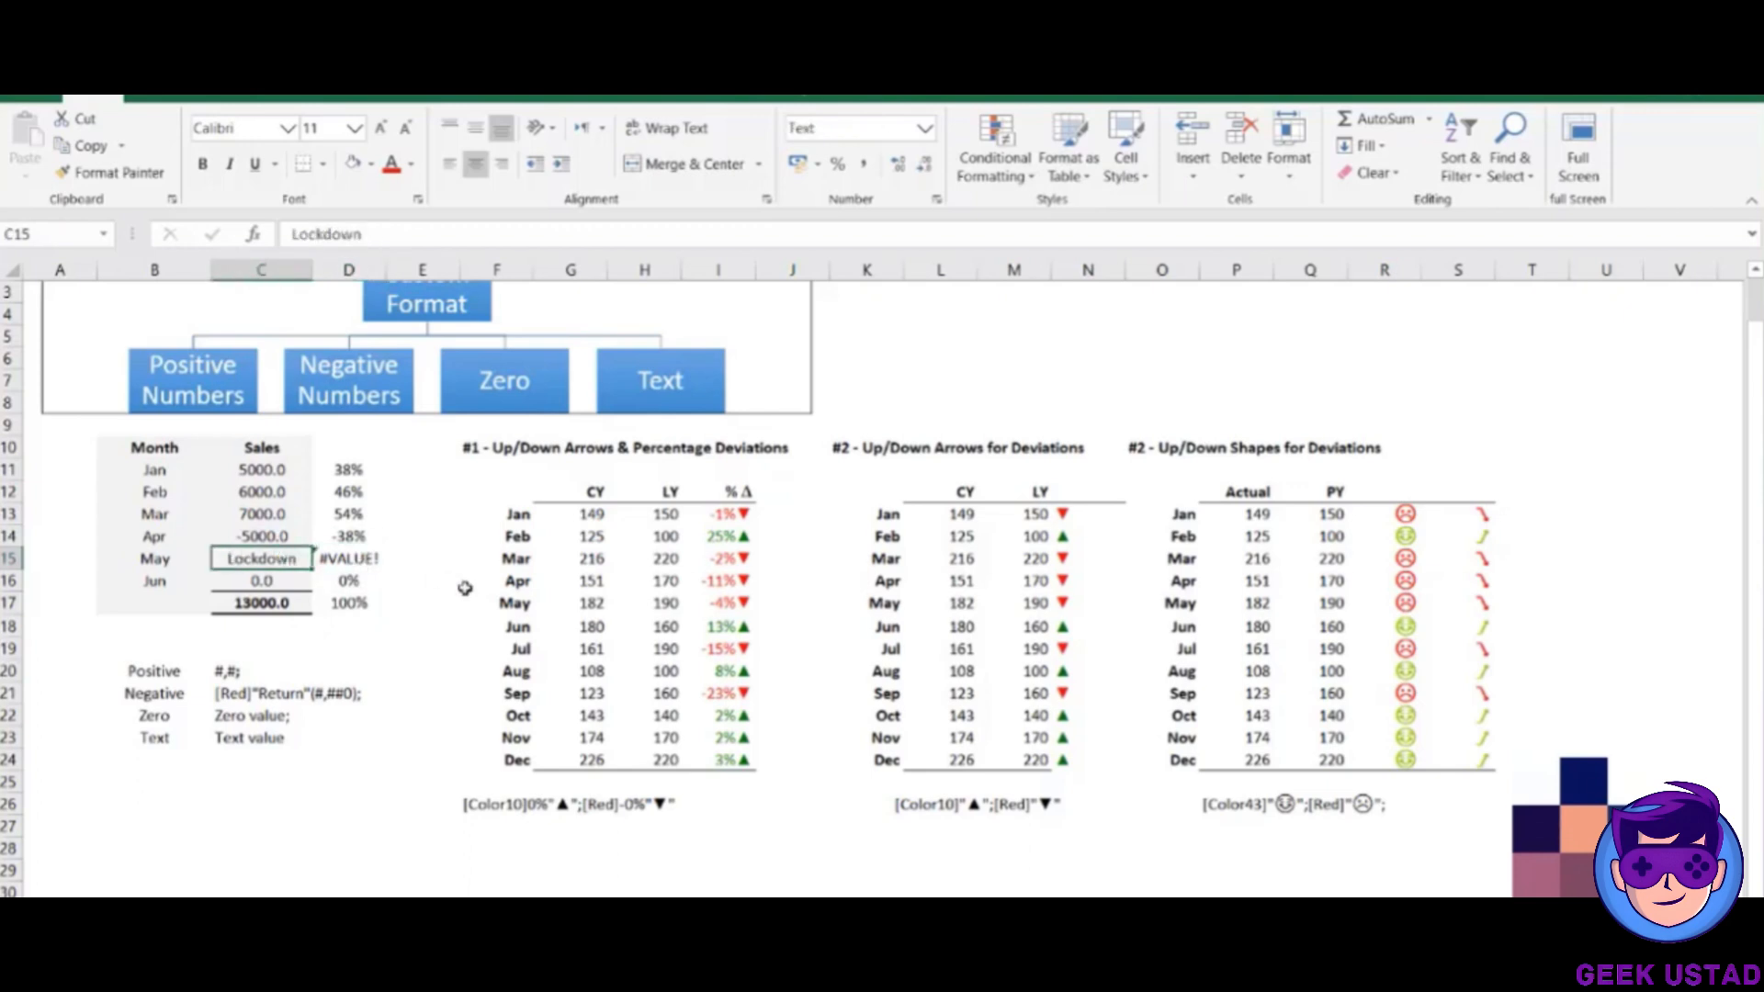
left_click(273, 538)
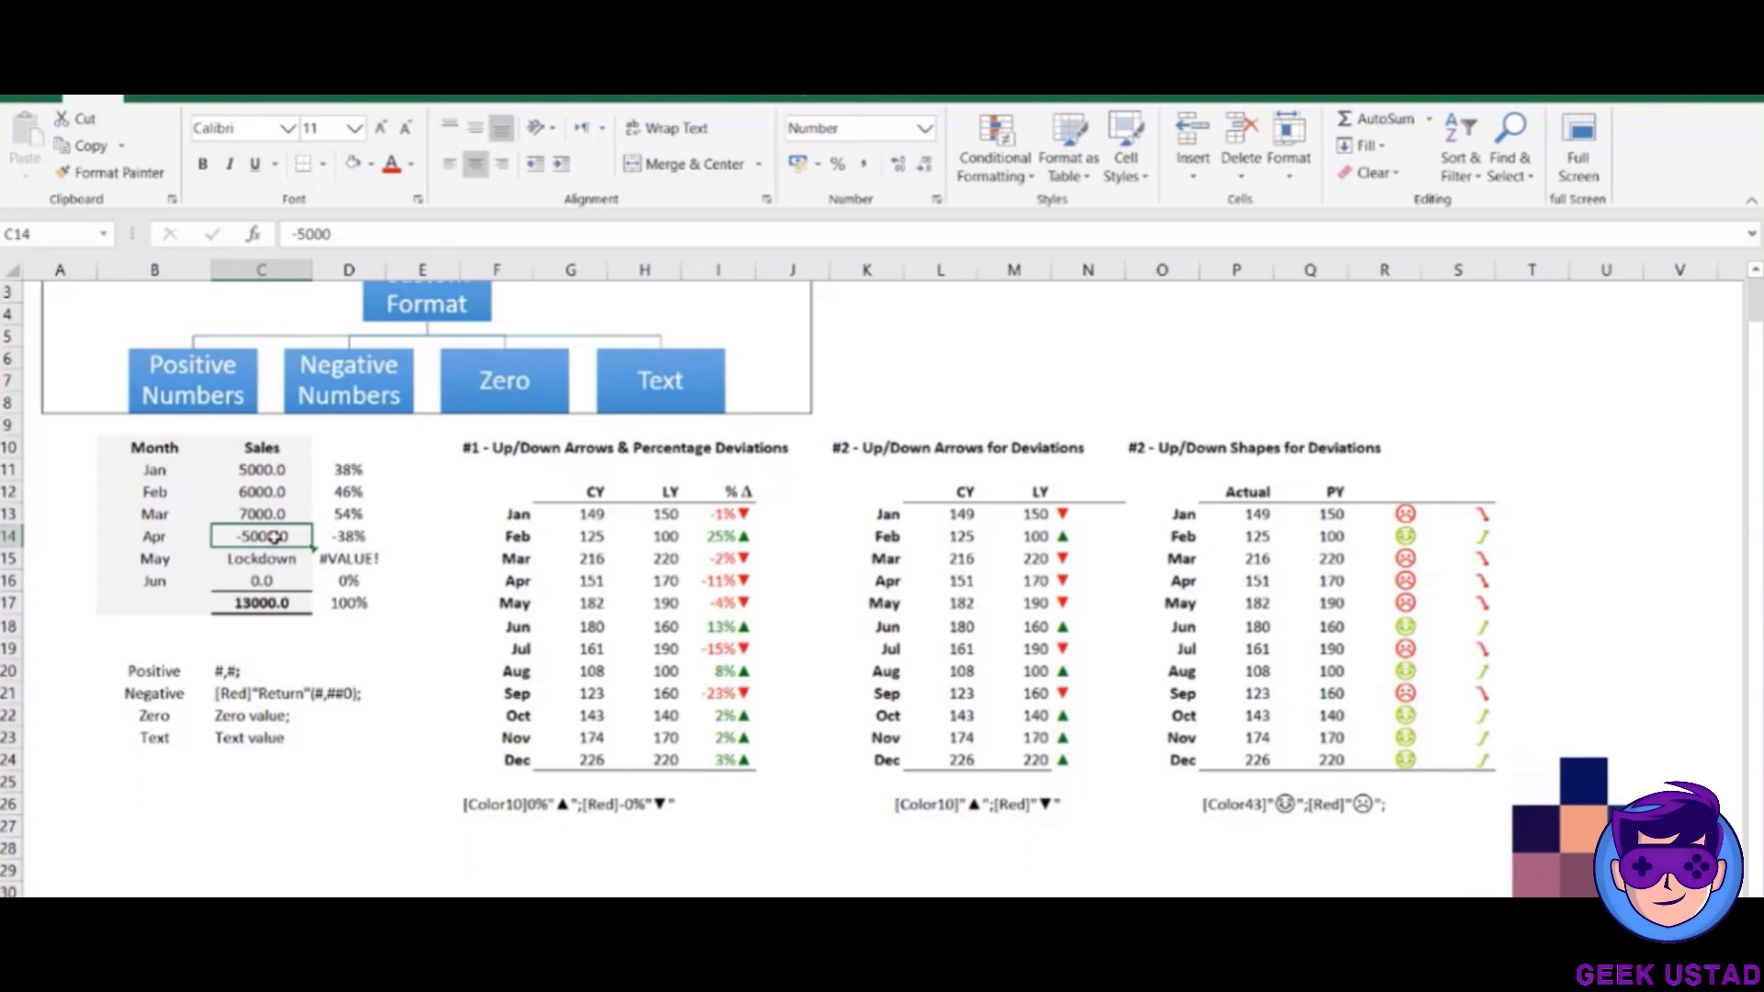
Inspect the January percentage deviation formula in I13 of the first arrows table.
key("Up")
key("Up")
key("Up")
key("Up")
key("Up")
key("Up")
key("Up")
key("Up")
key("Up")
key("Up")
key("Up")
key("Up")
key("Up")
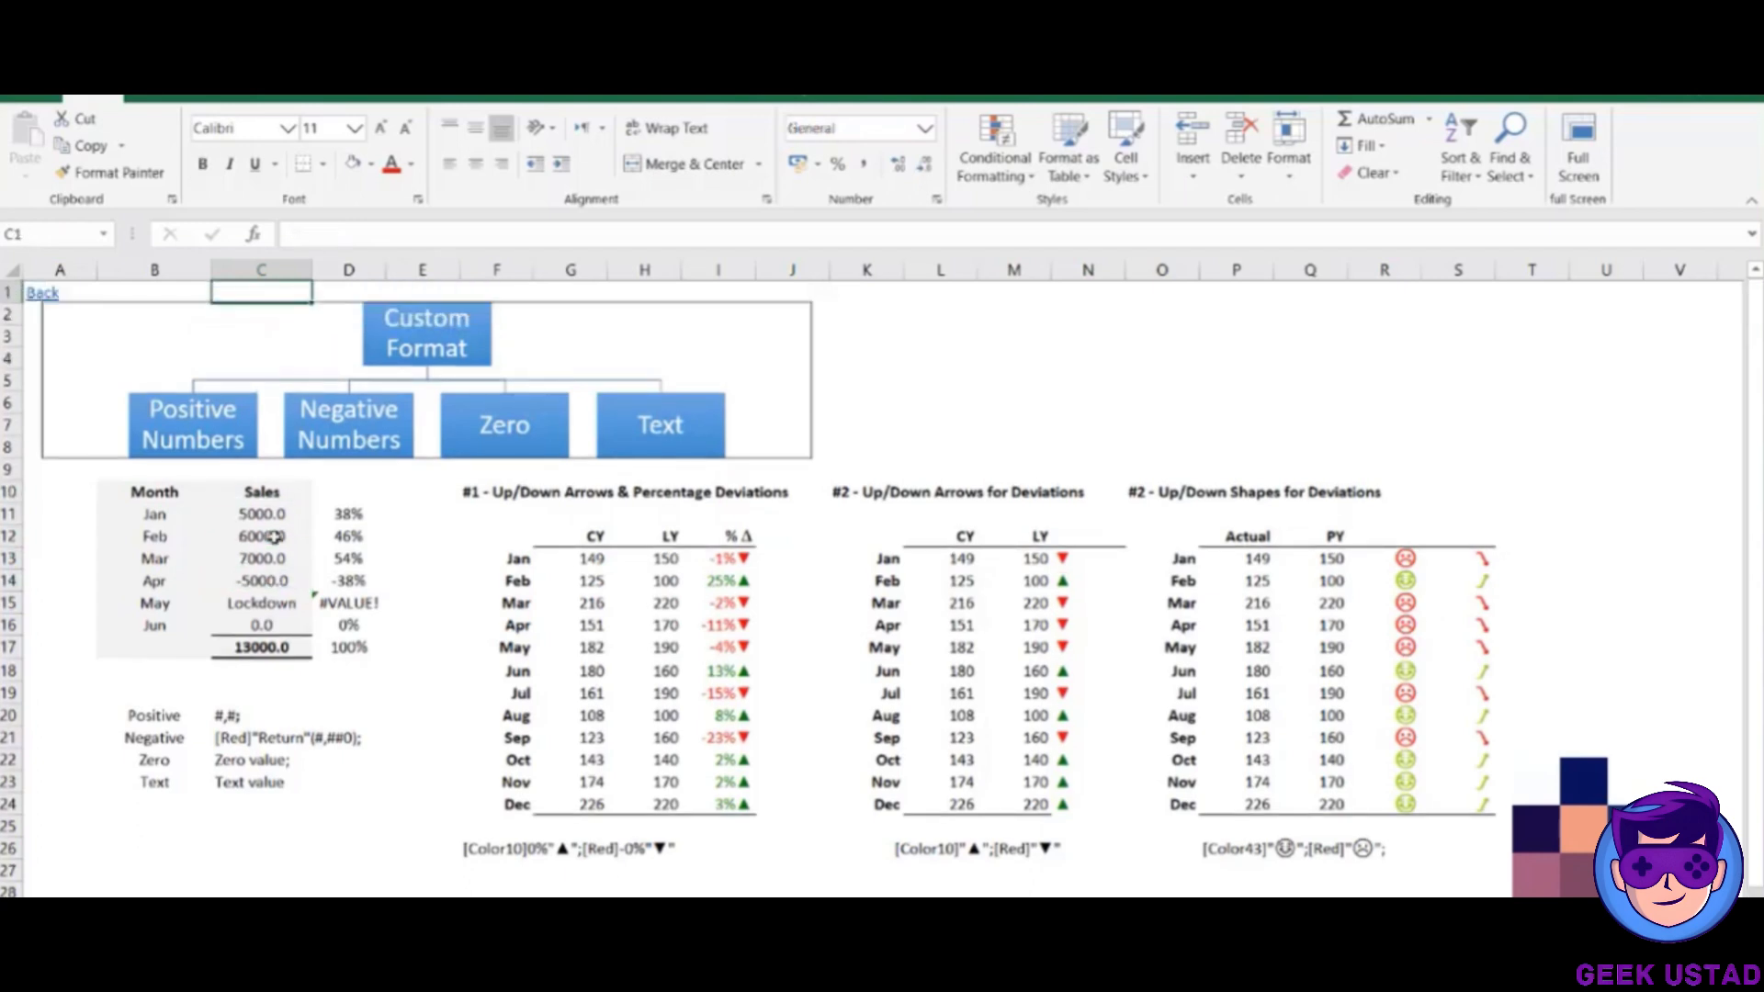
left_click(719, 559)
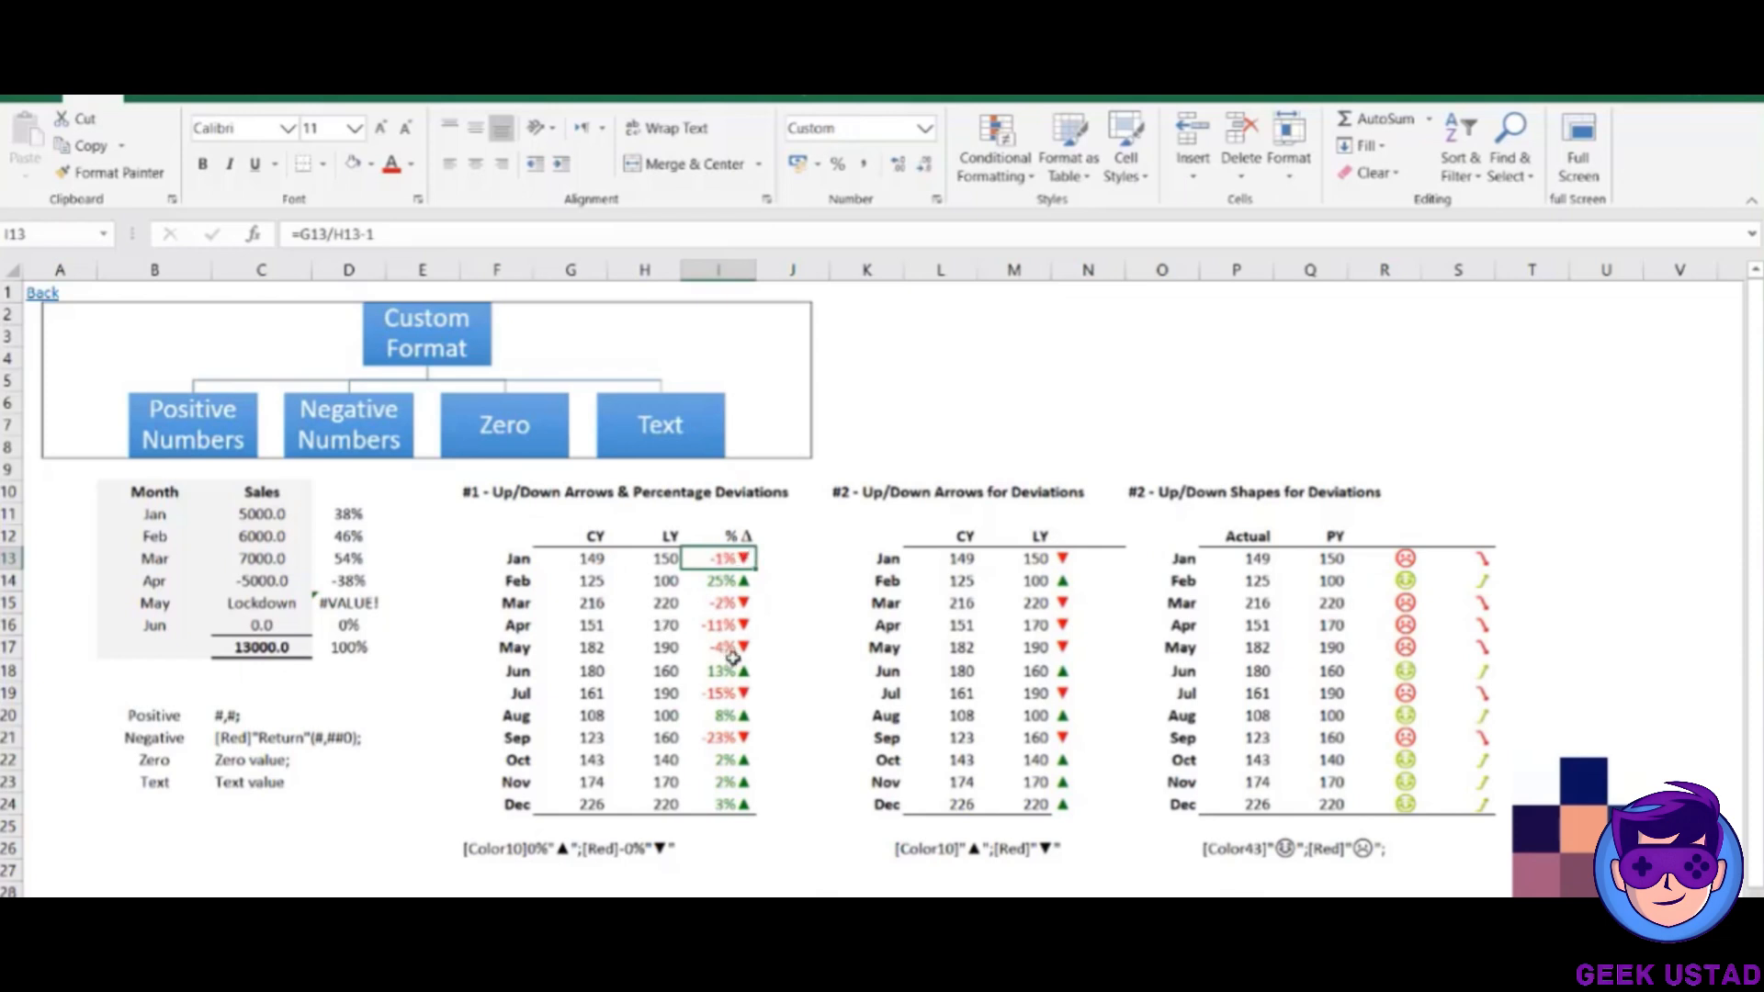
double_click(730, 557)
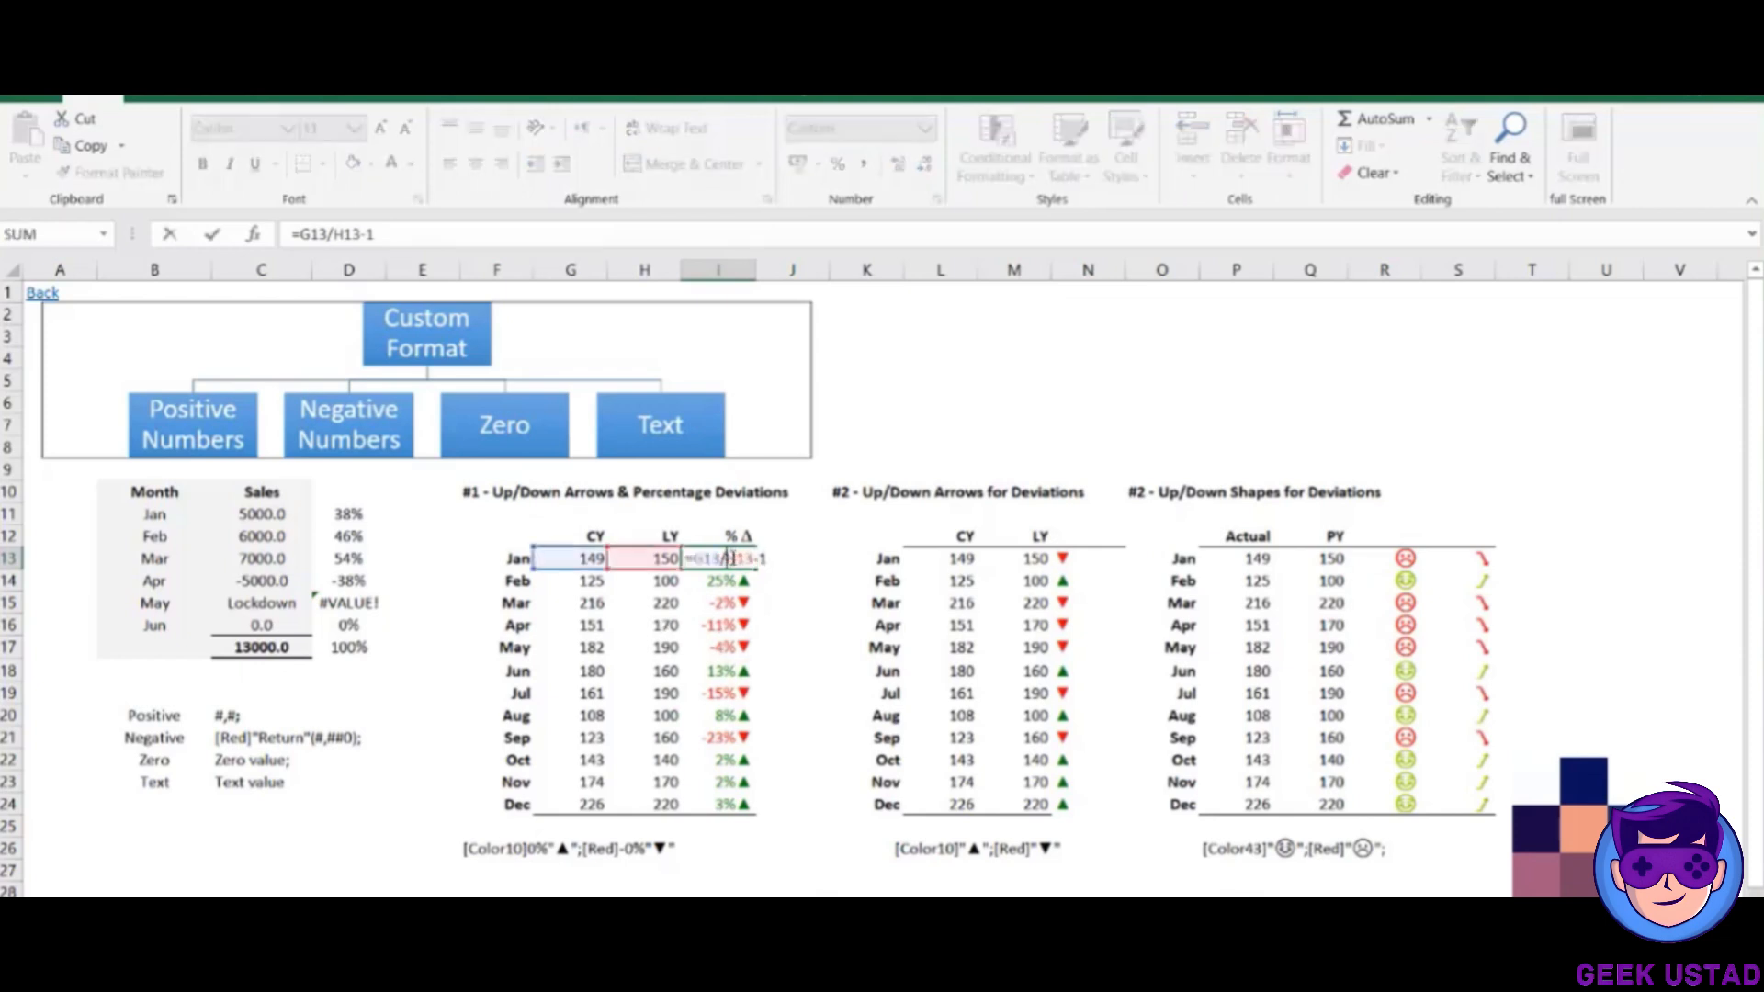
key("Escape")
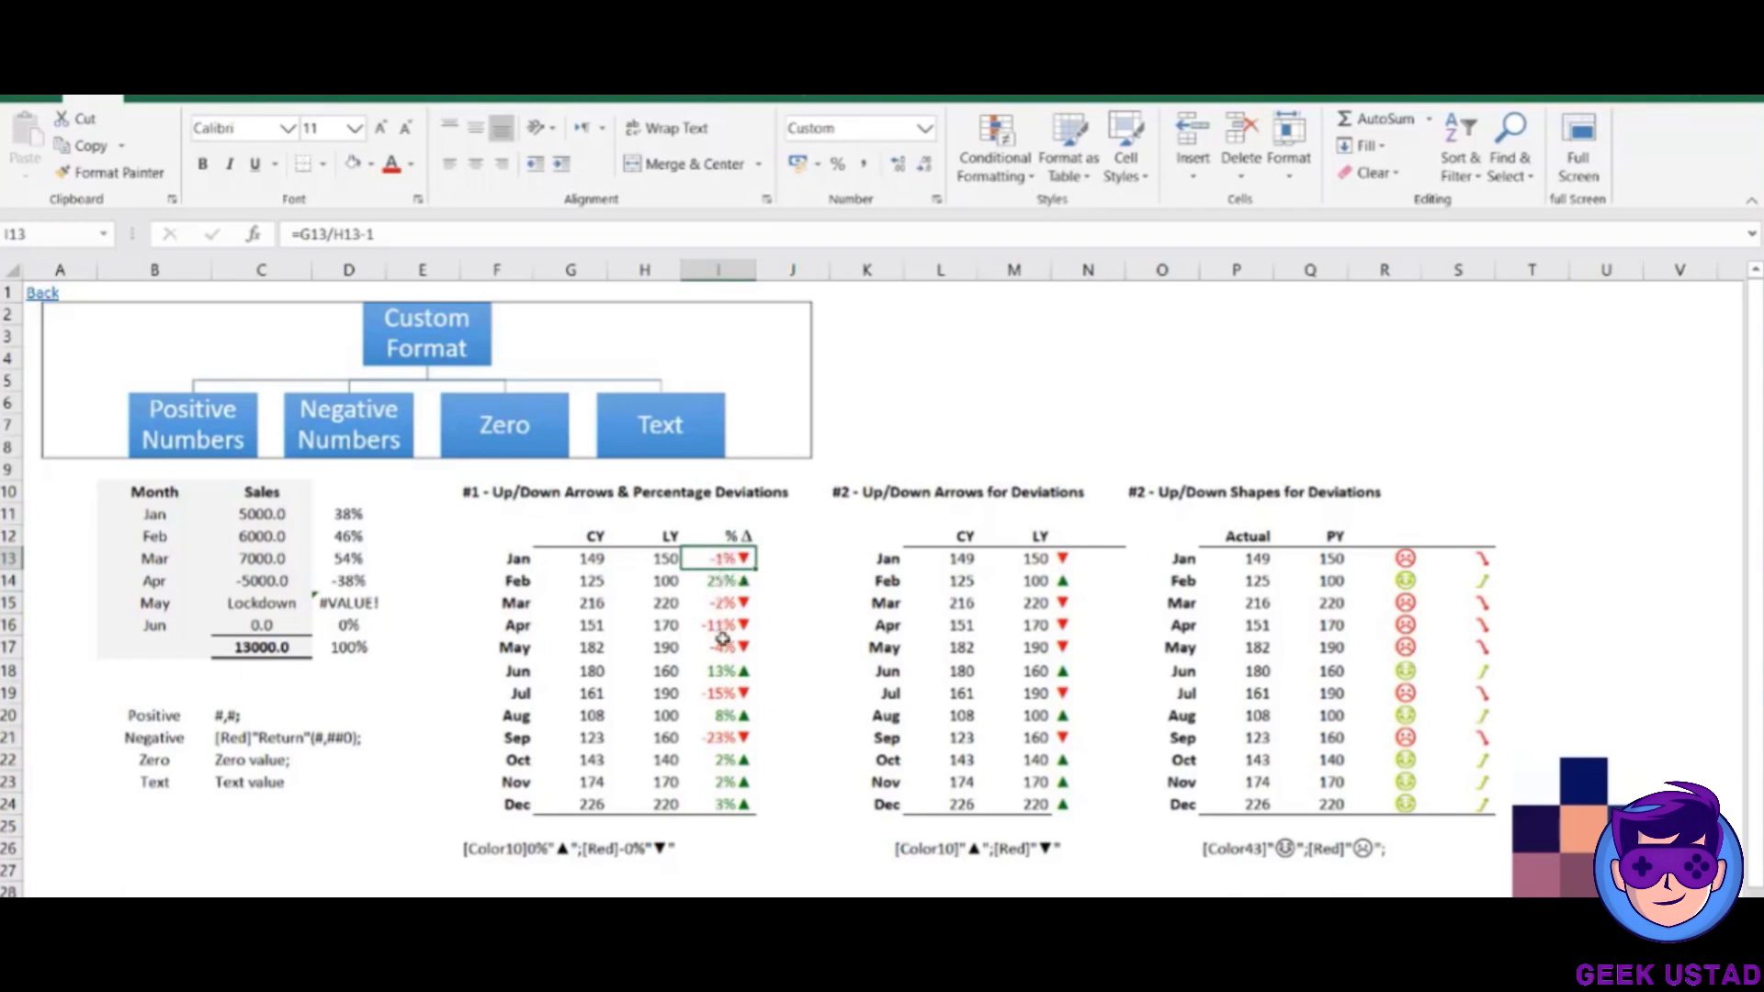
Set the January CY value in G13 to 200 and check its percentage deviation in I13.
left_click(595, 560)
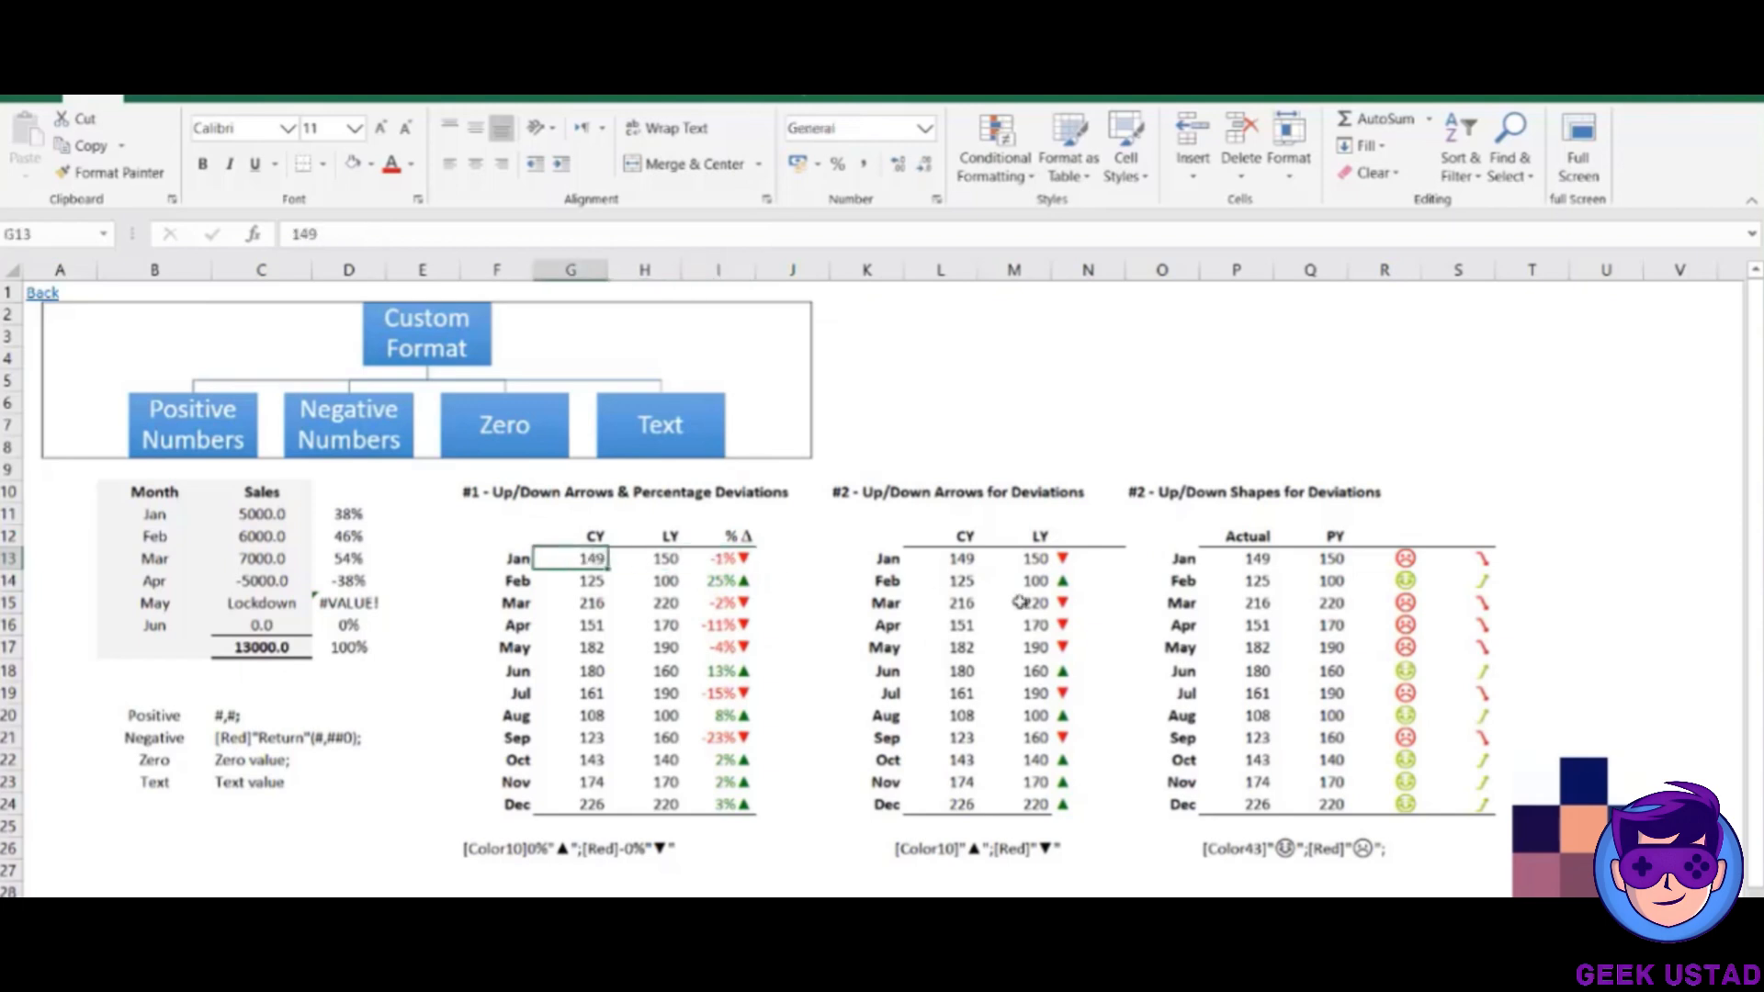
type("200")
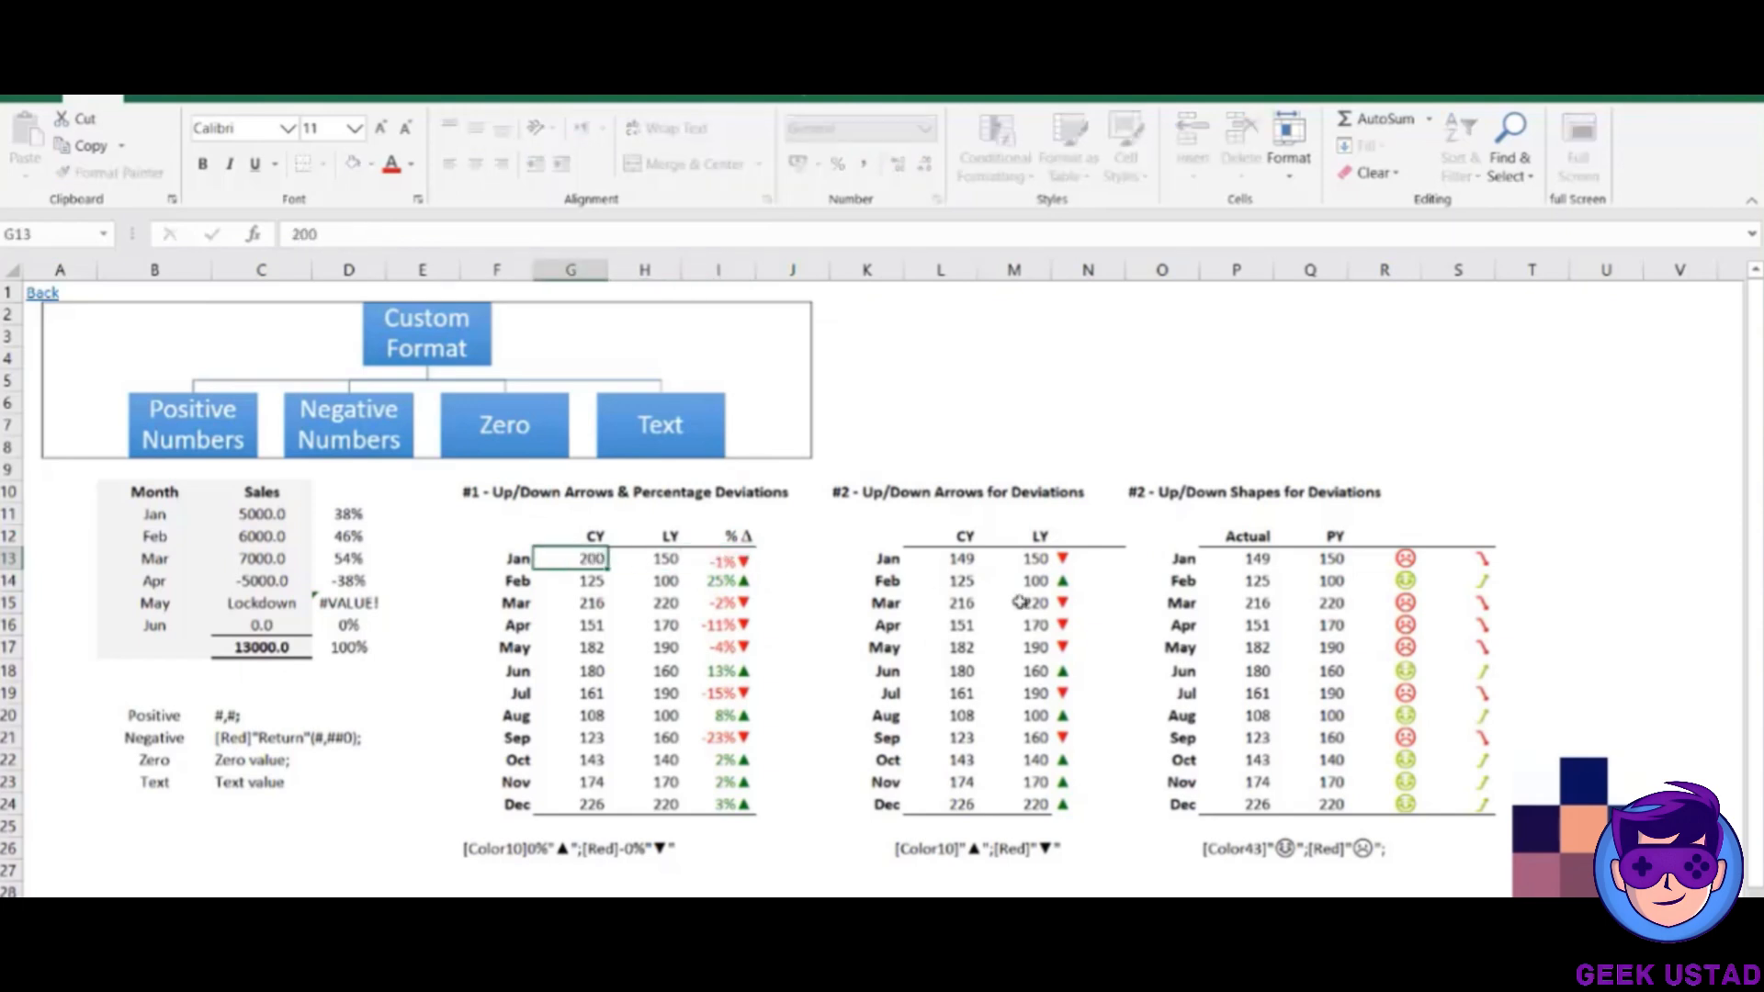
key("Return")
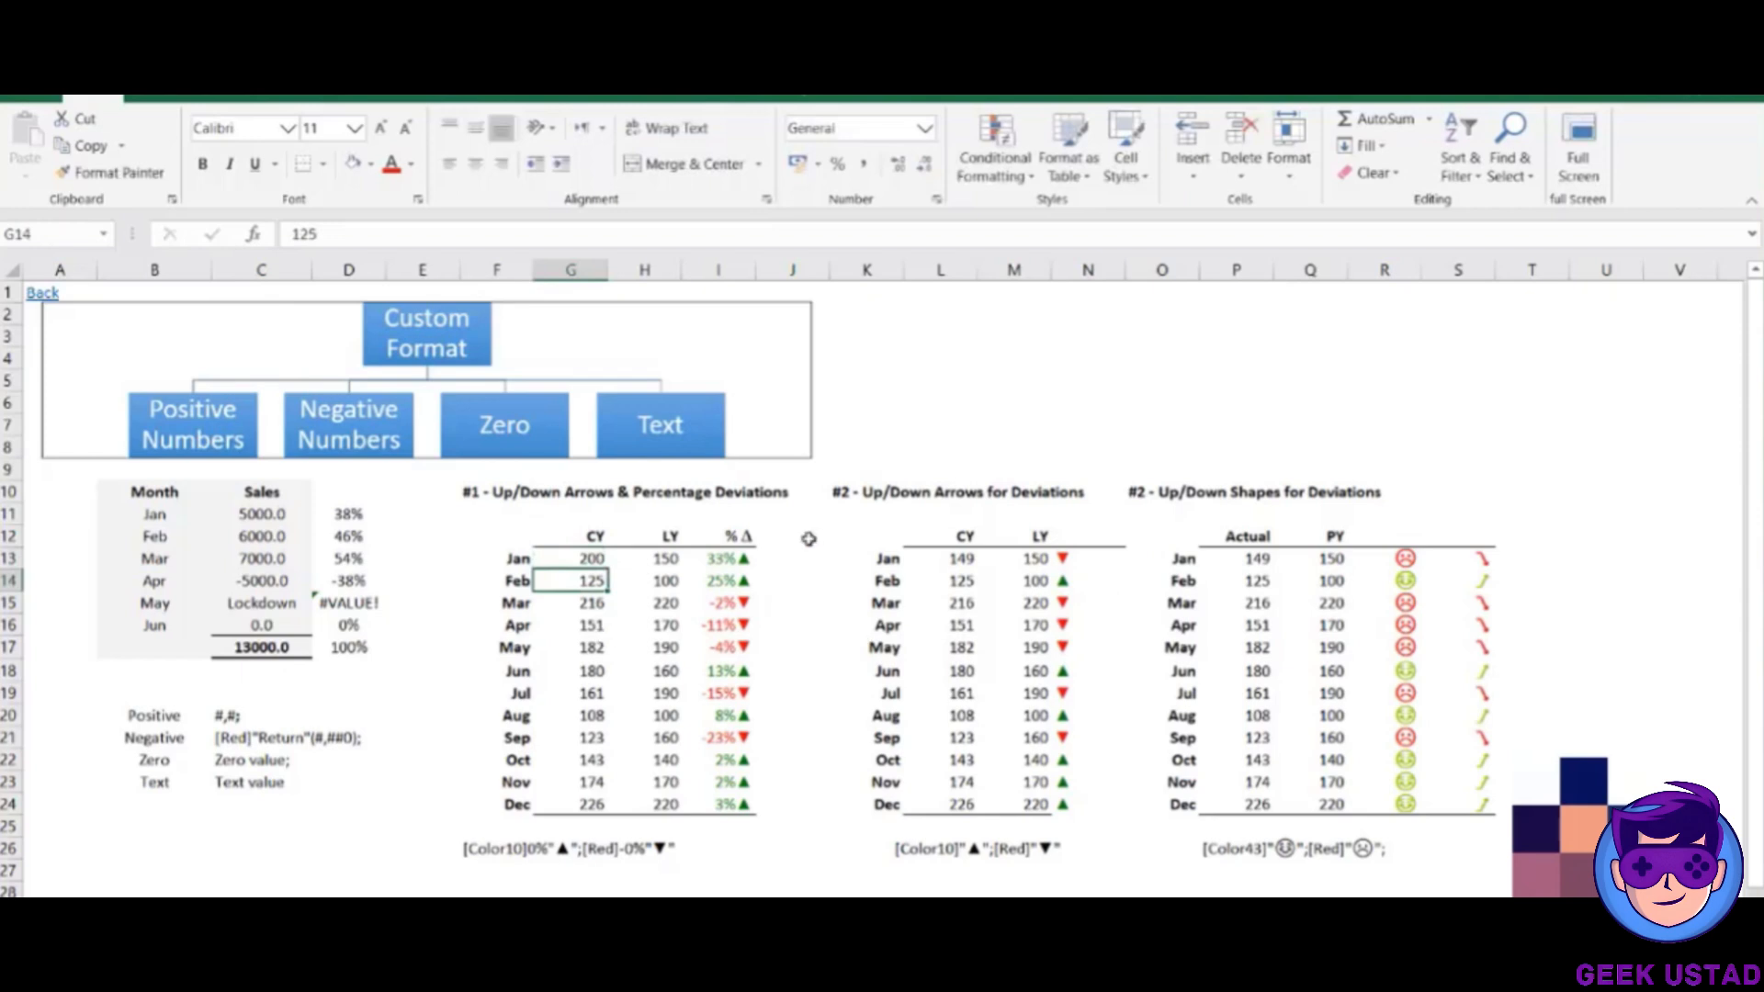
left_click(737, 558)
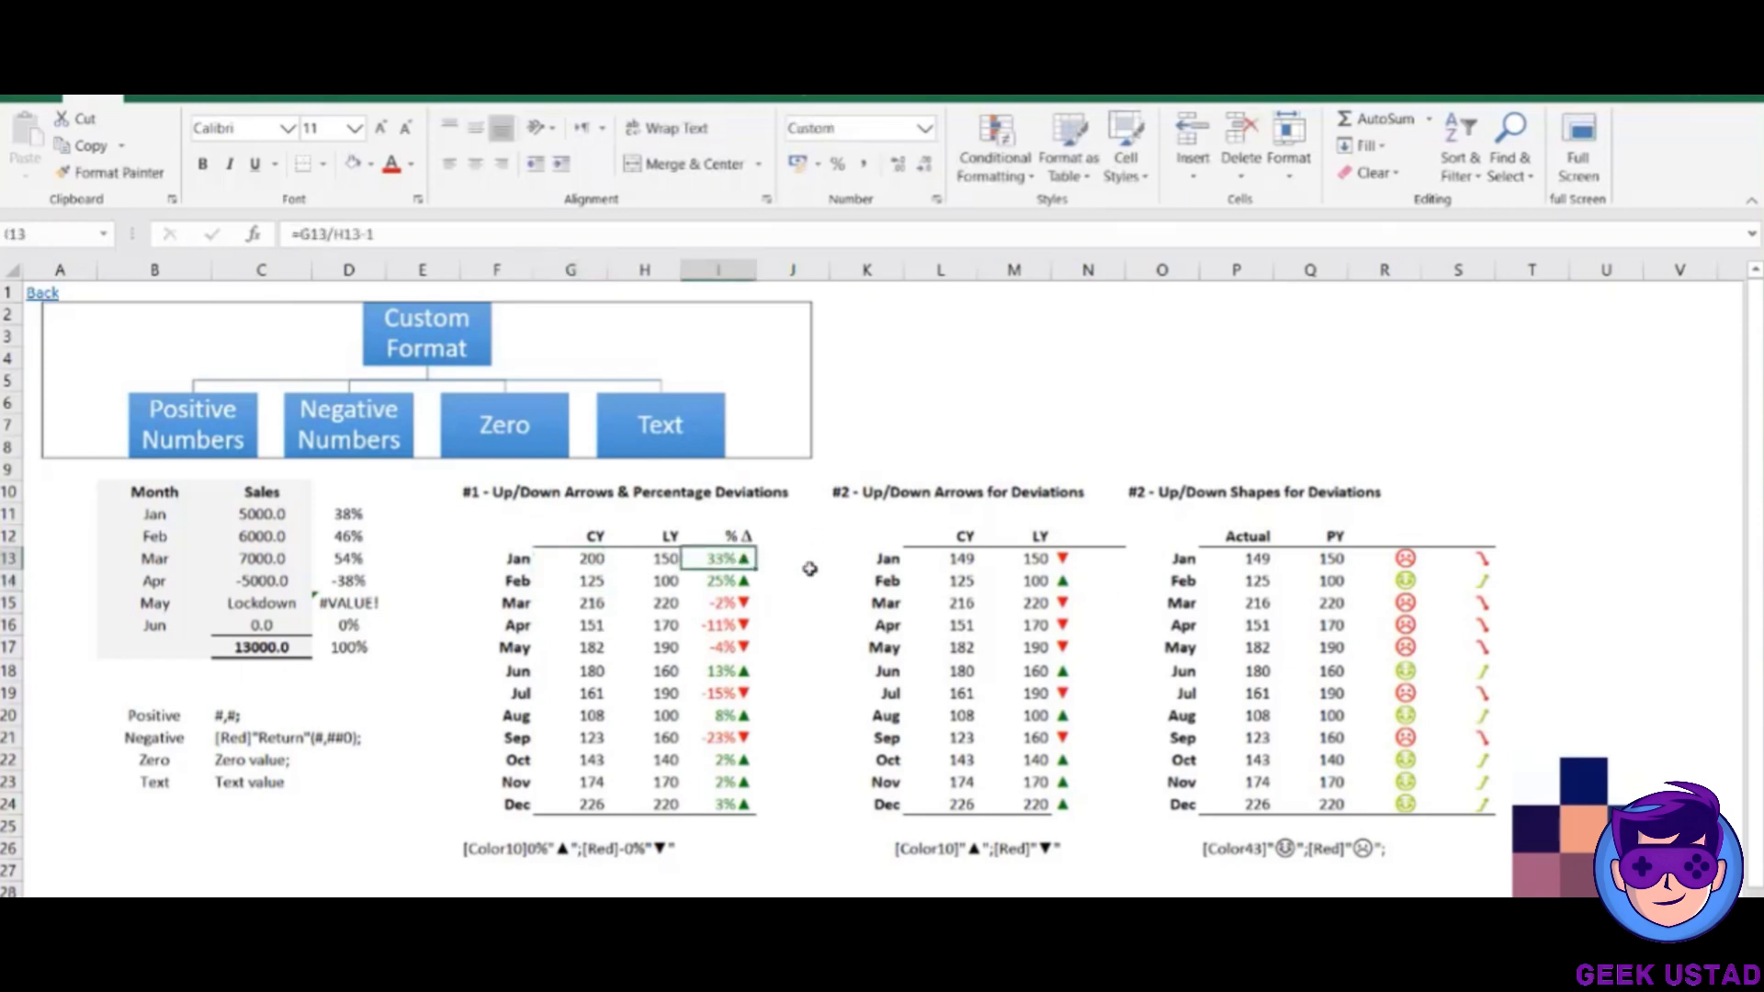
Set the April LY value in H16 to 200 and check its percentage deviation in I16.
left_click(592, 625)
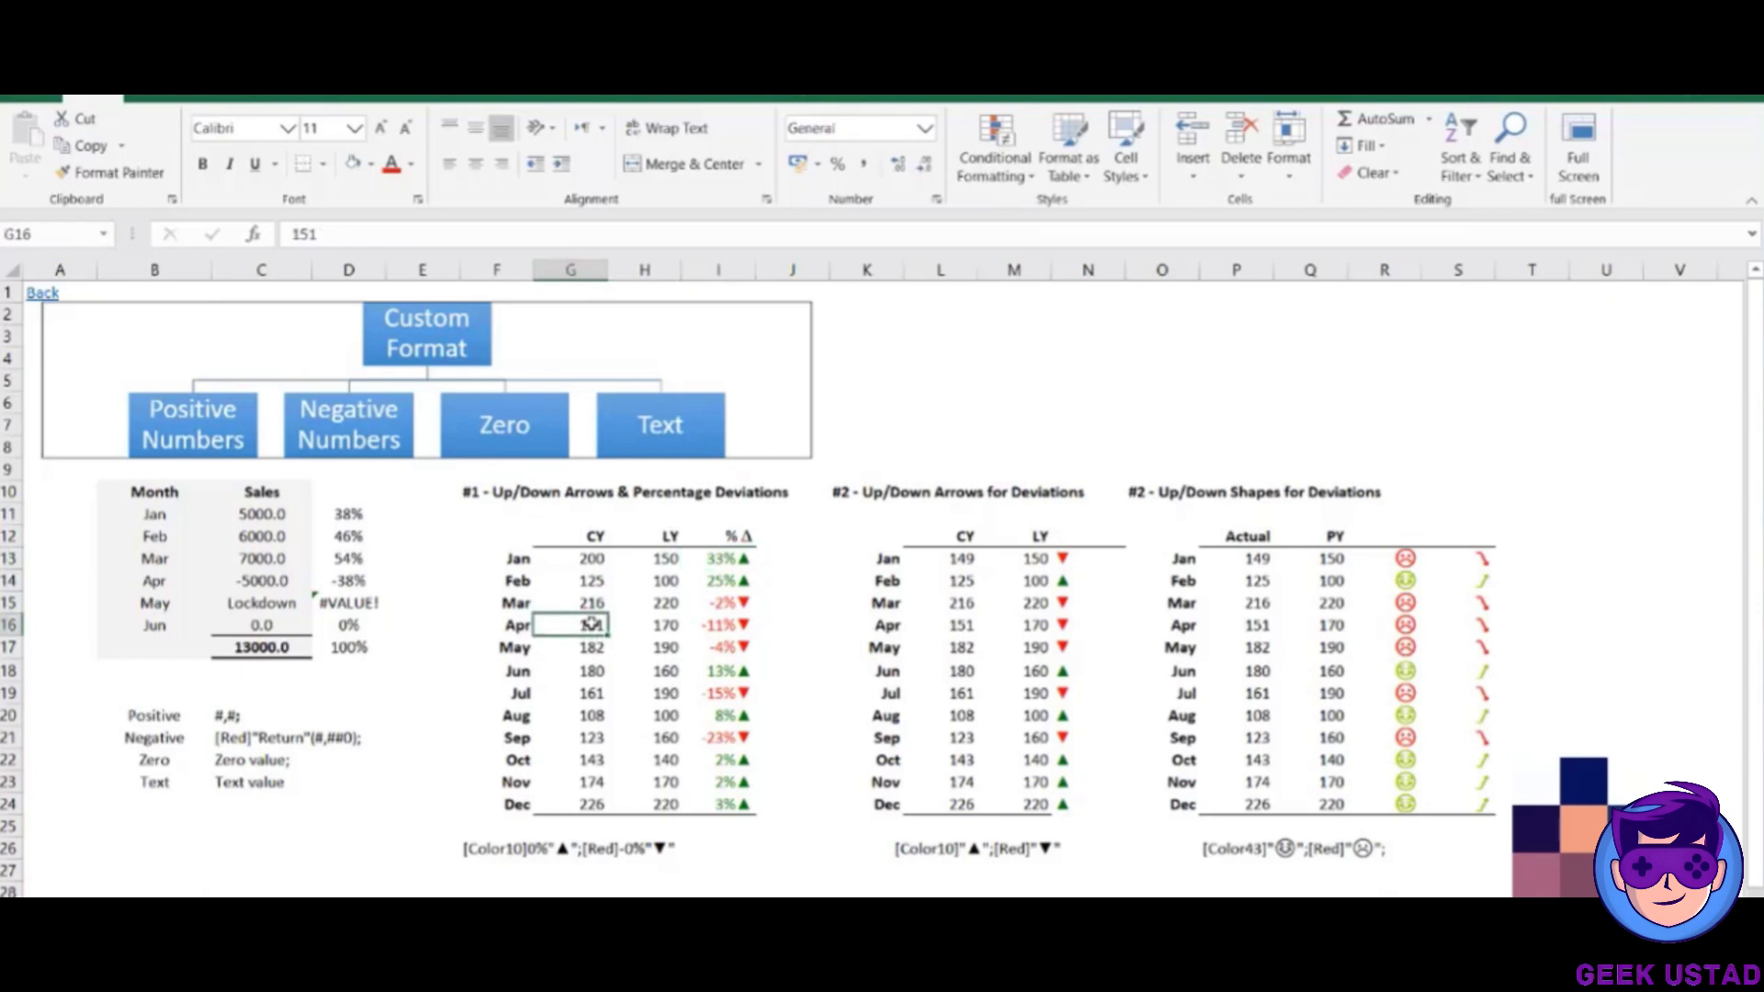
left_click(666, 624)
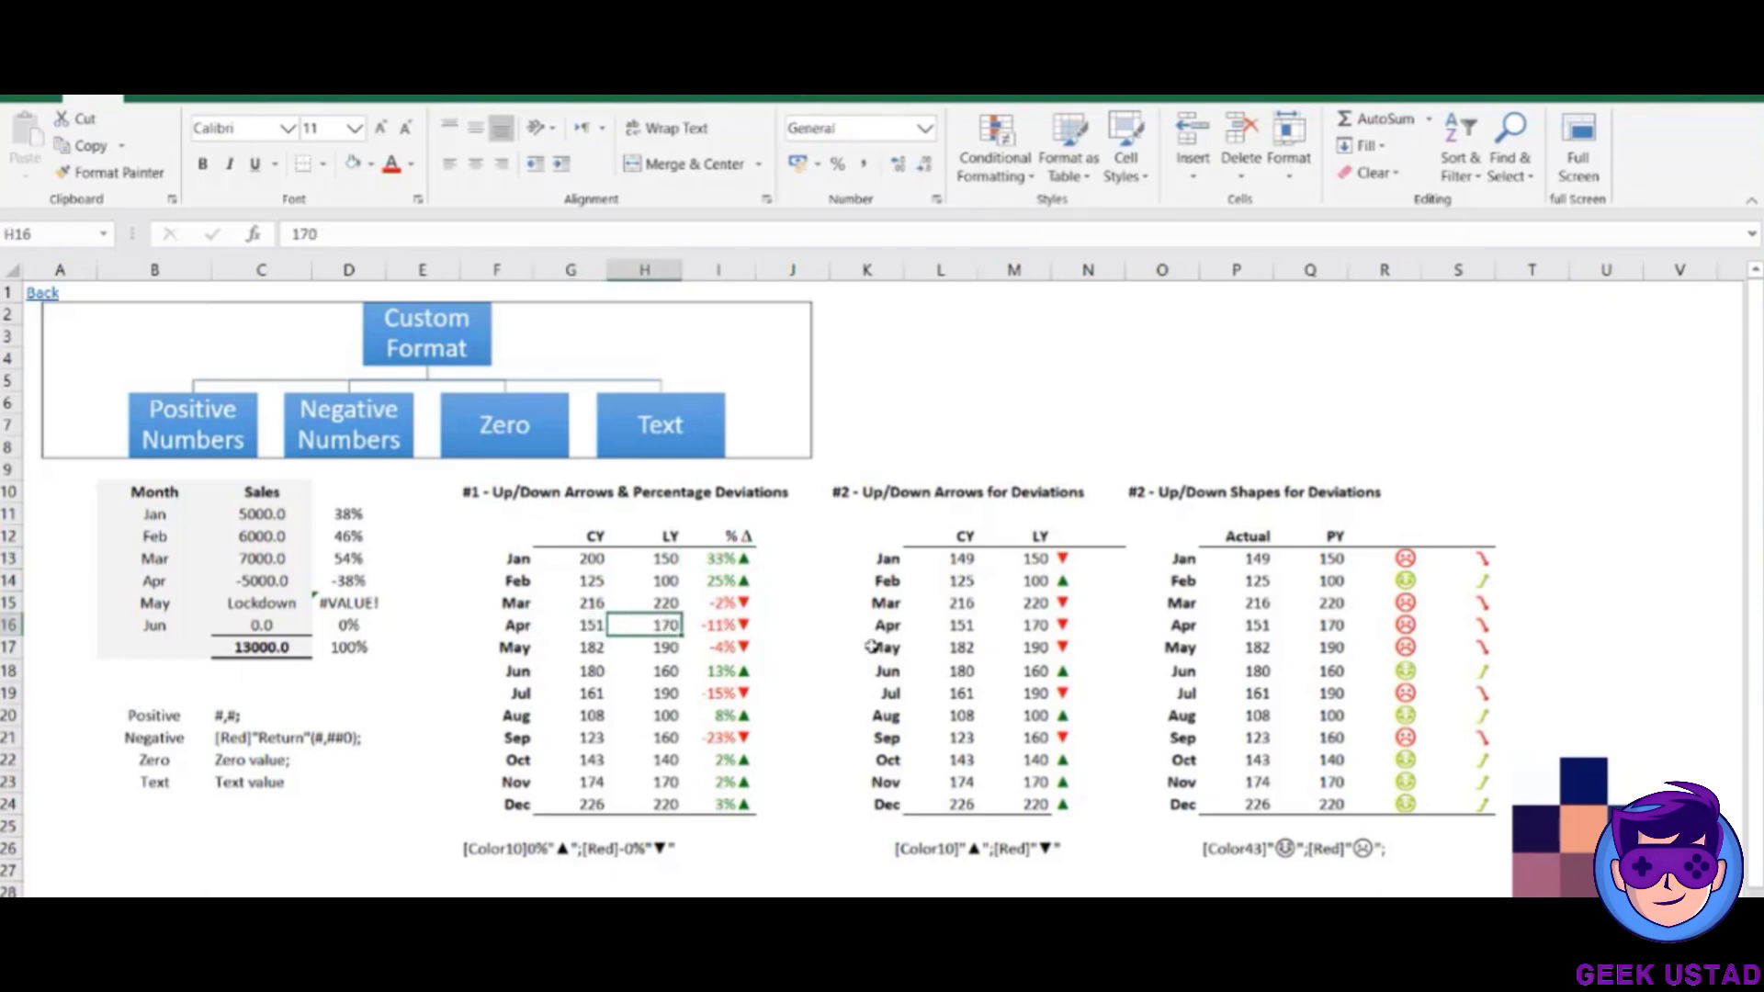
type("200")
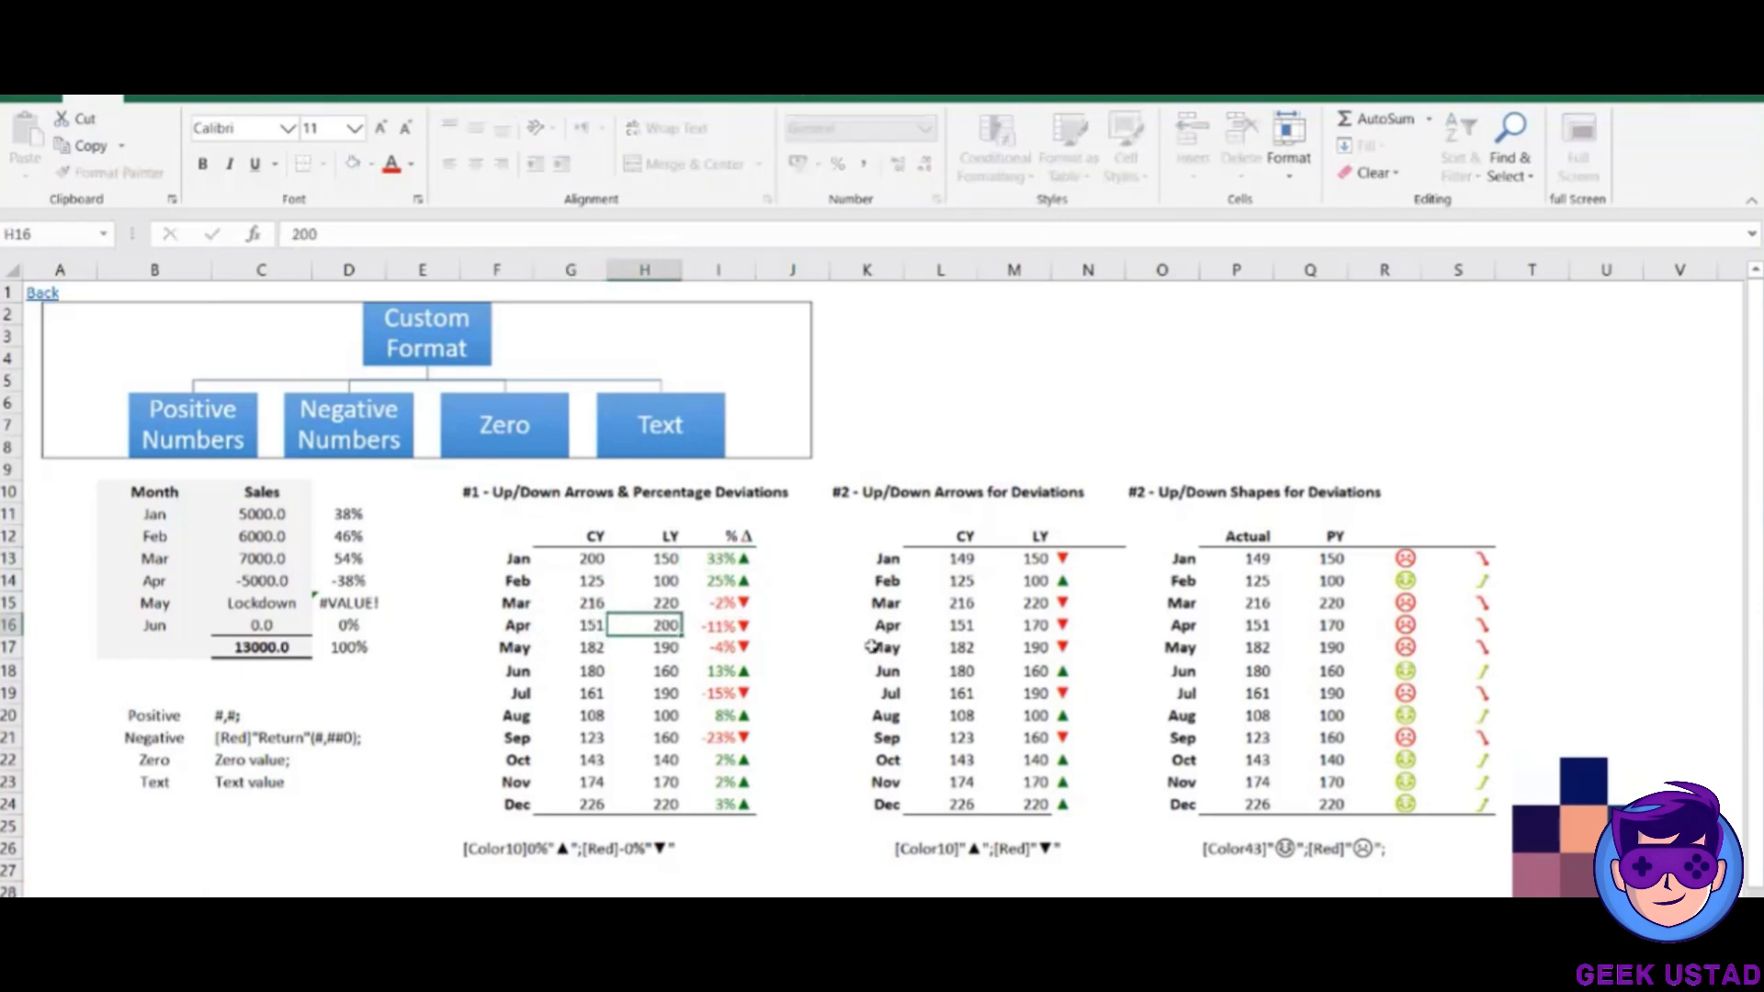
key("Return")
left_click(730, 625)
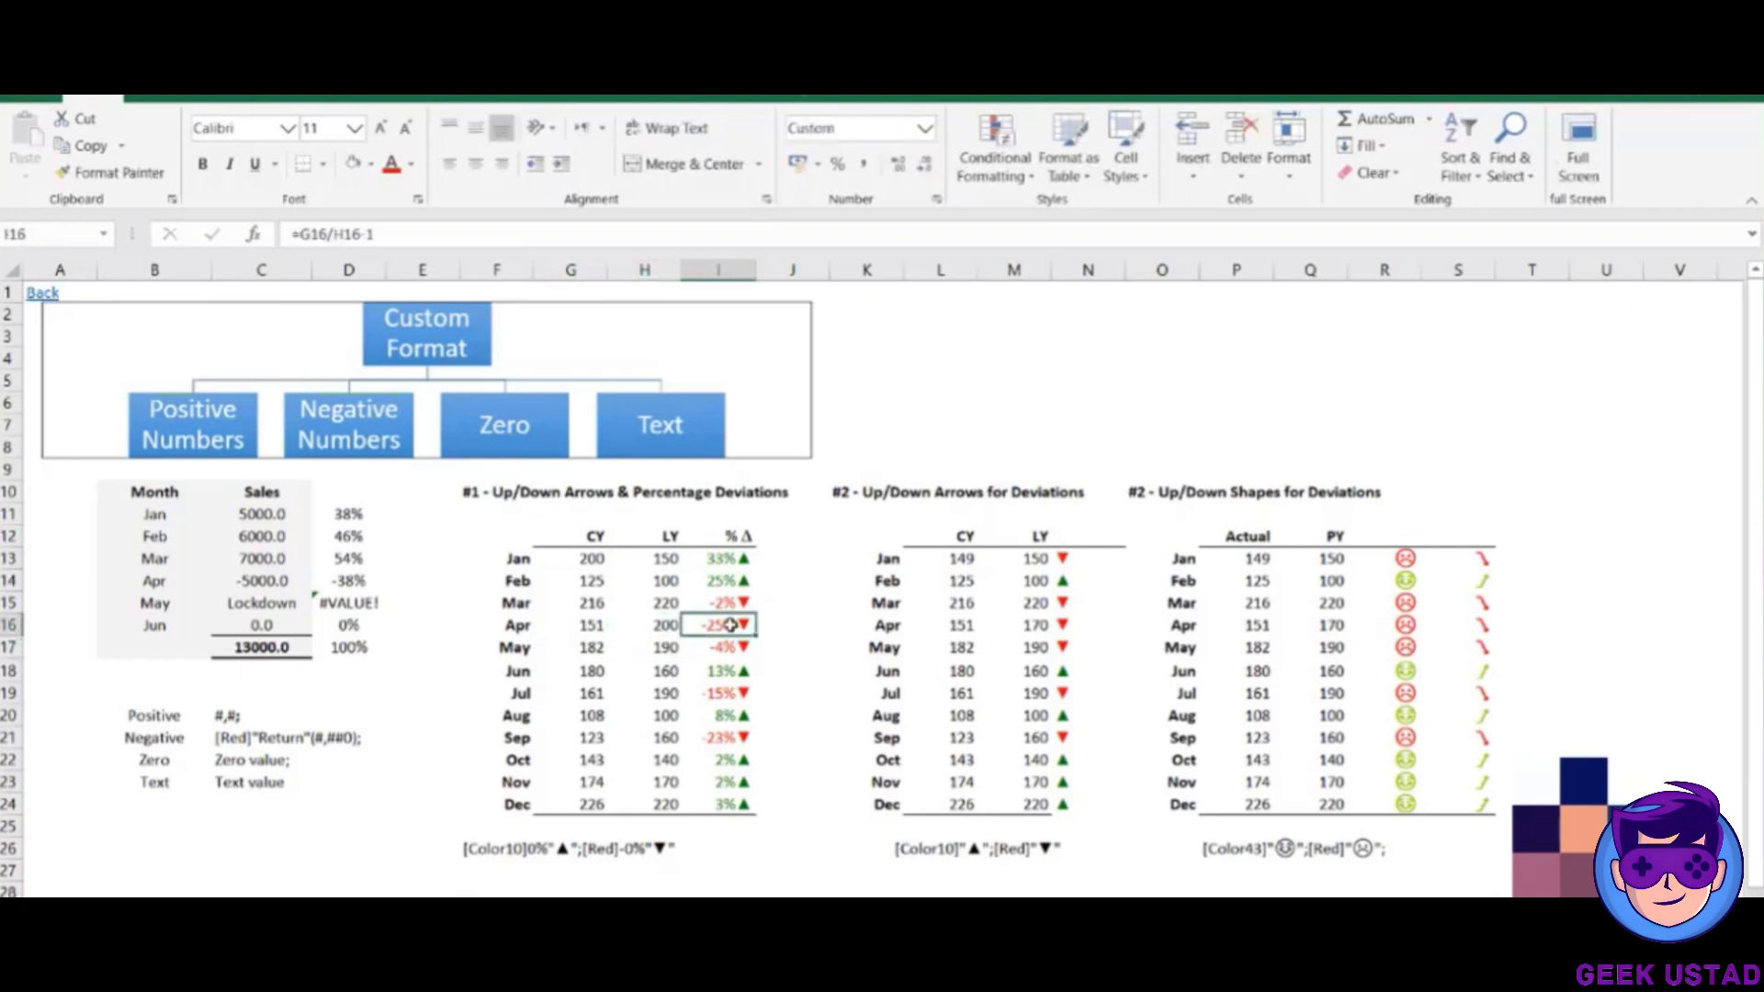
Check the difference formulas behind the arrow in N13, the face symbol in R13 and the curved arrow in S14.
left_click(1064, 559)
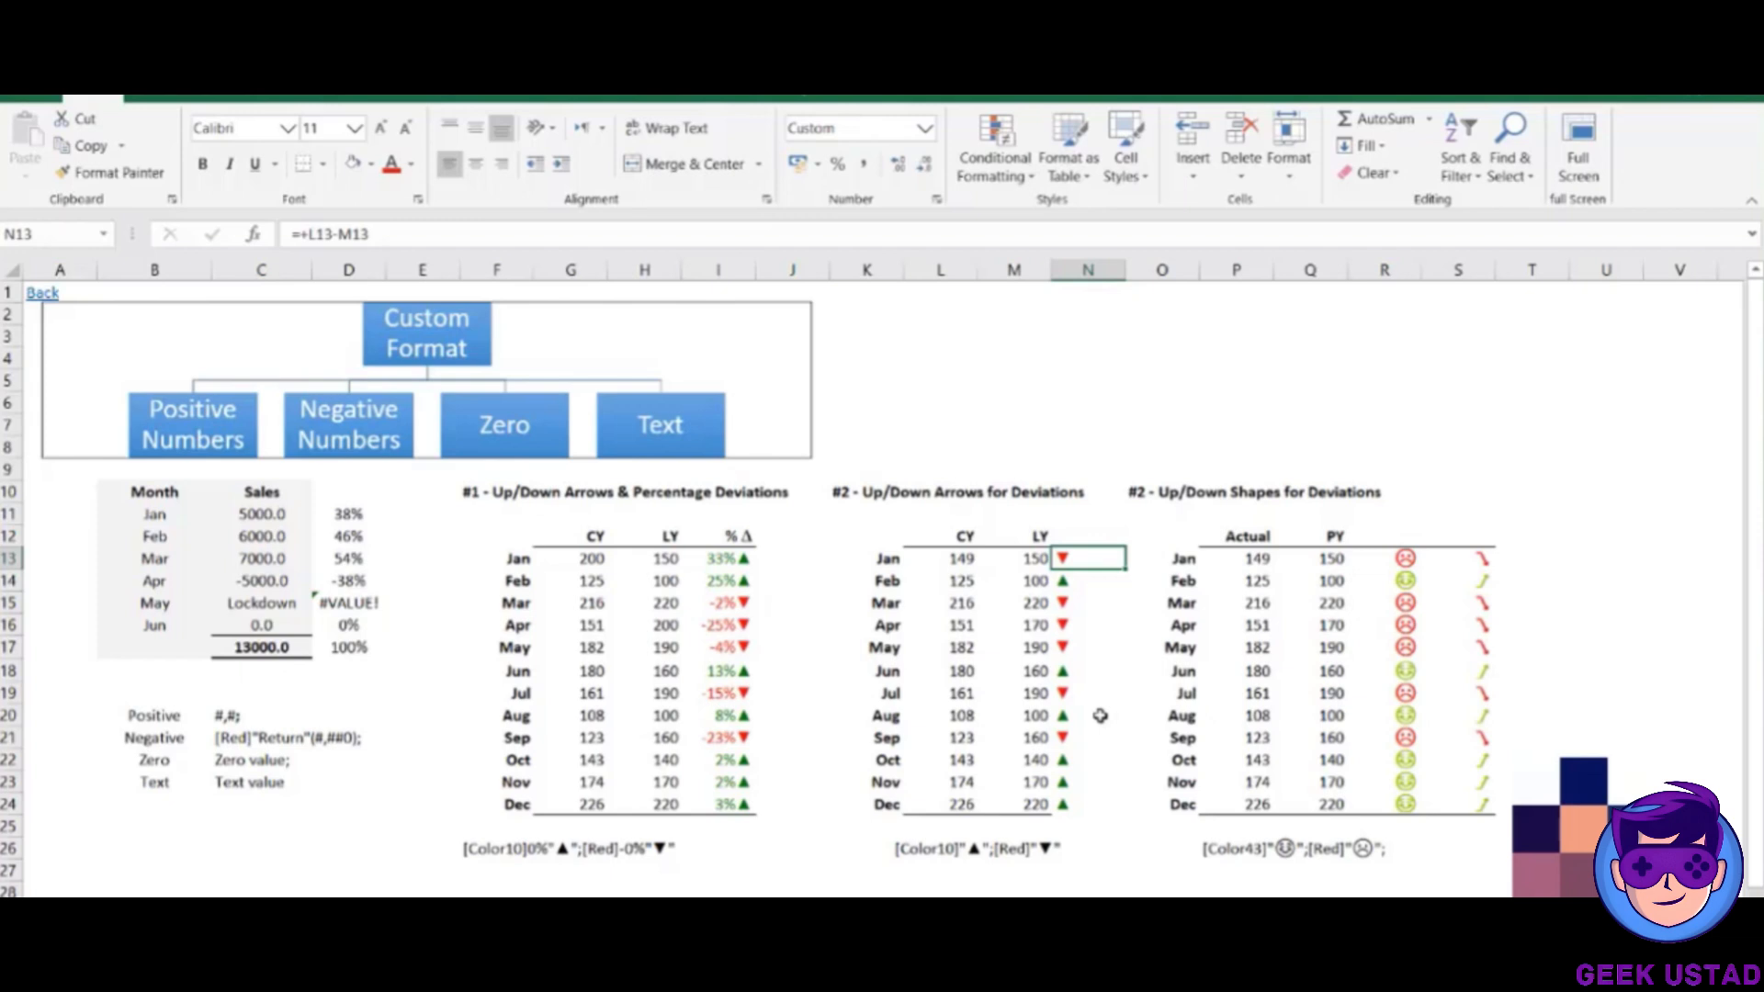
left_click(1405, 566)
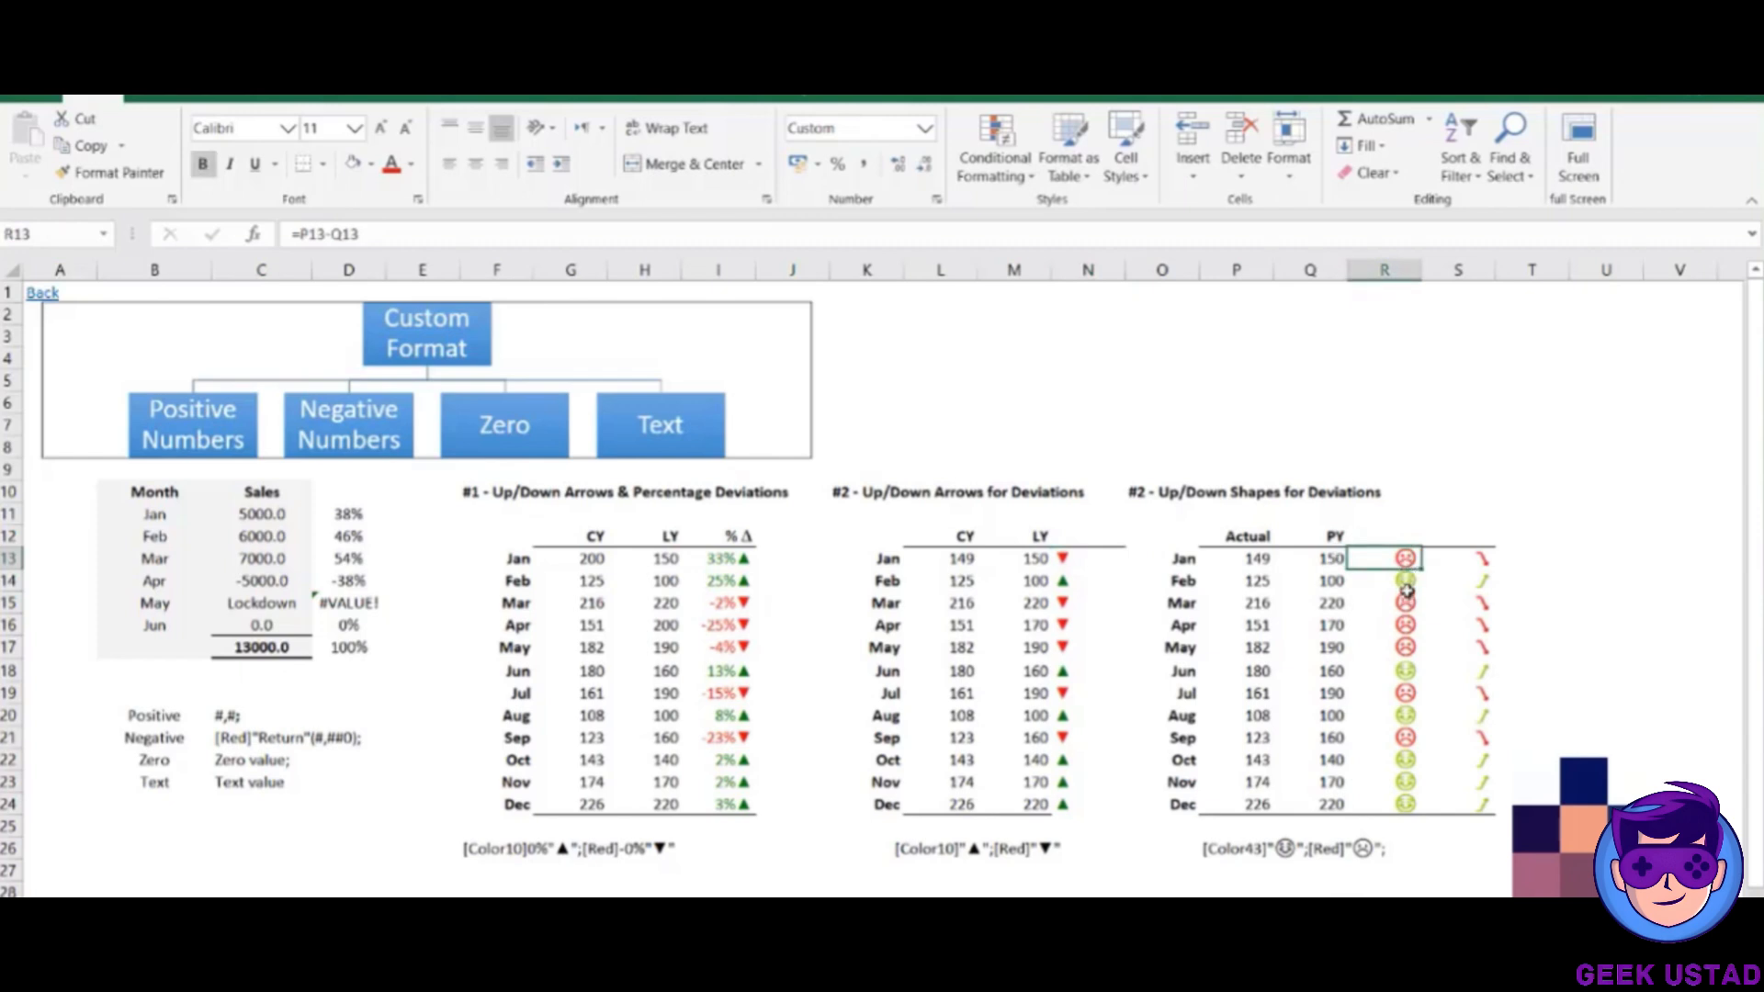
left_click(1492, 573)
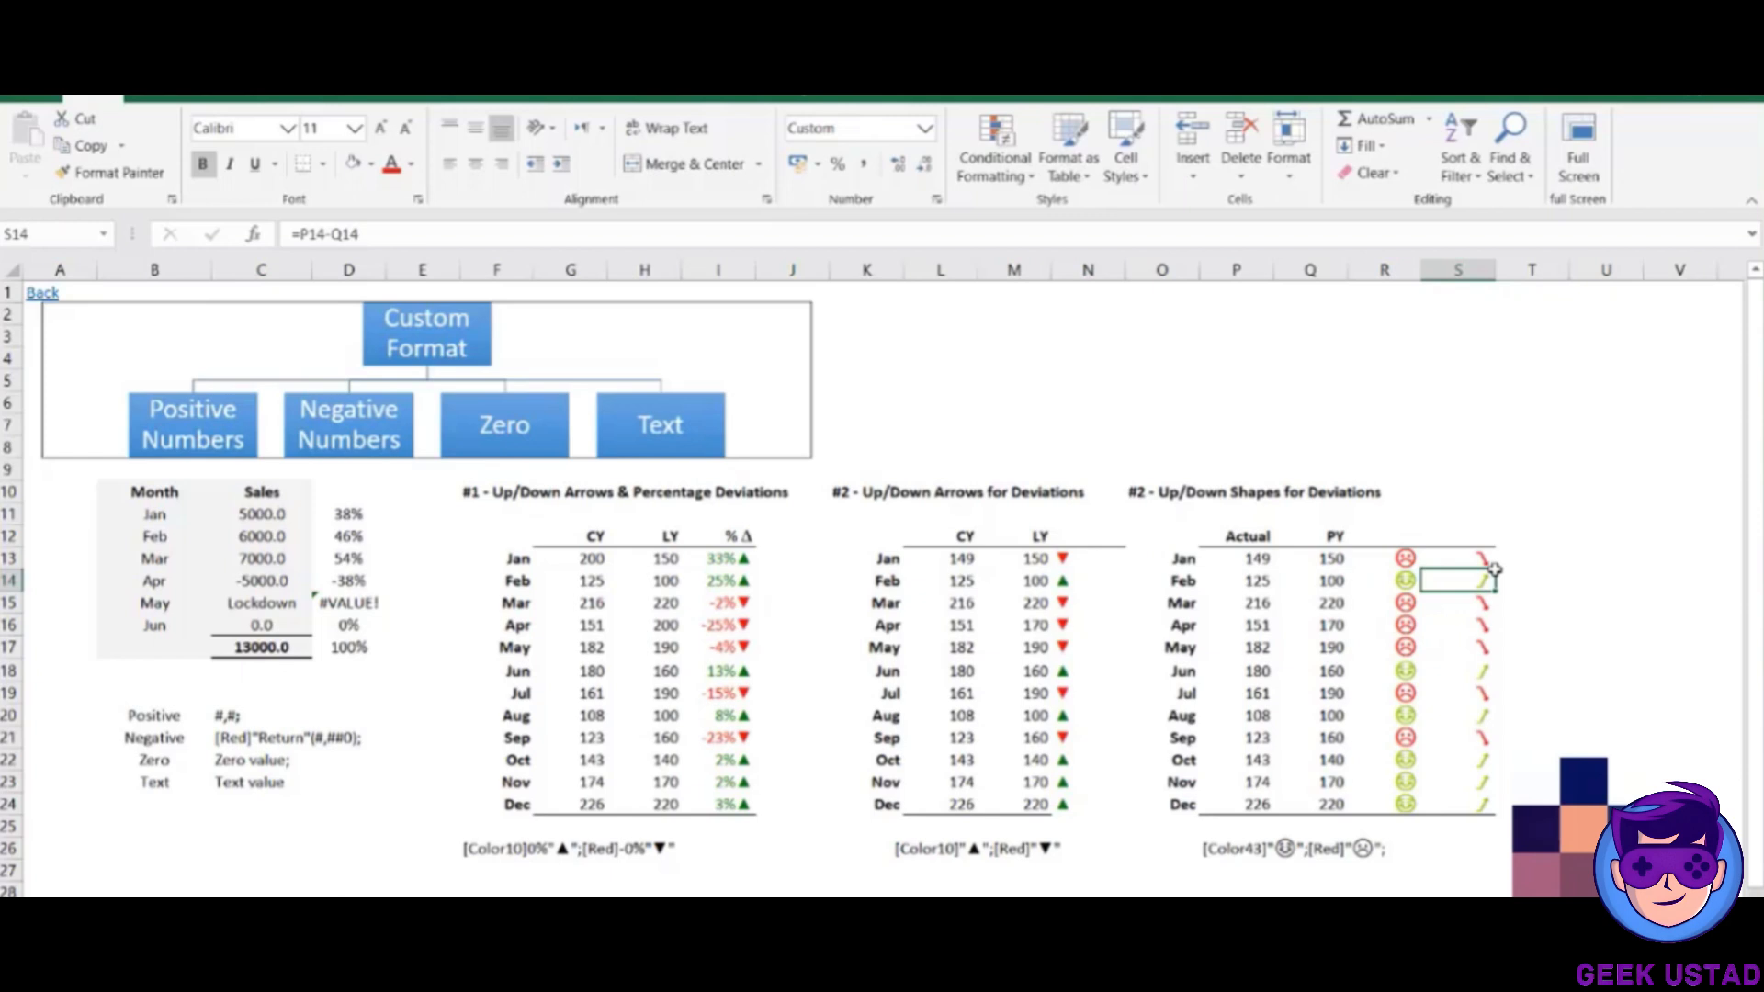
Open the Format Cells settings for empty cell M6 and show the Custom number format codes.
left_click(984, 400)
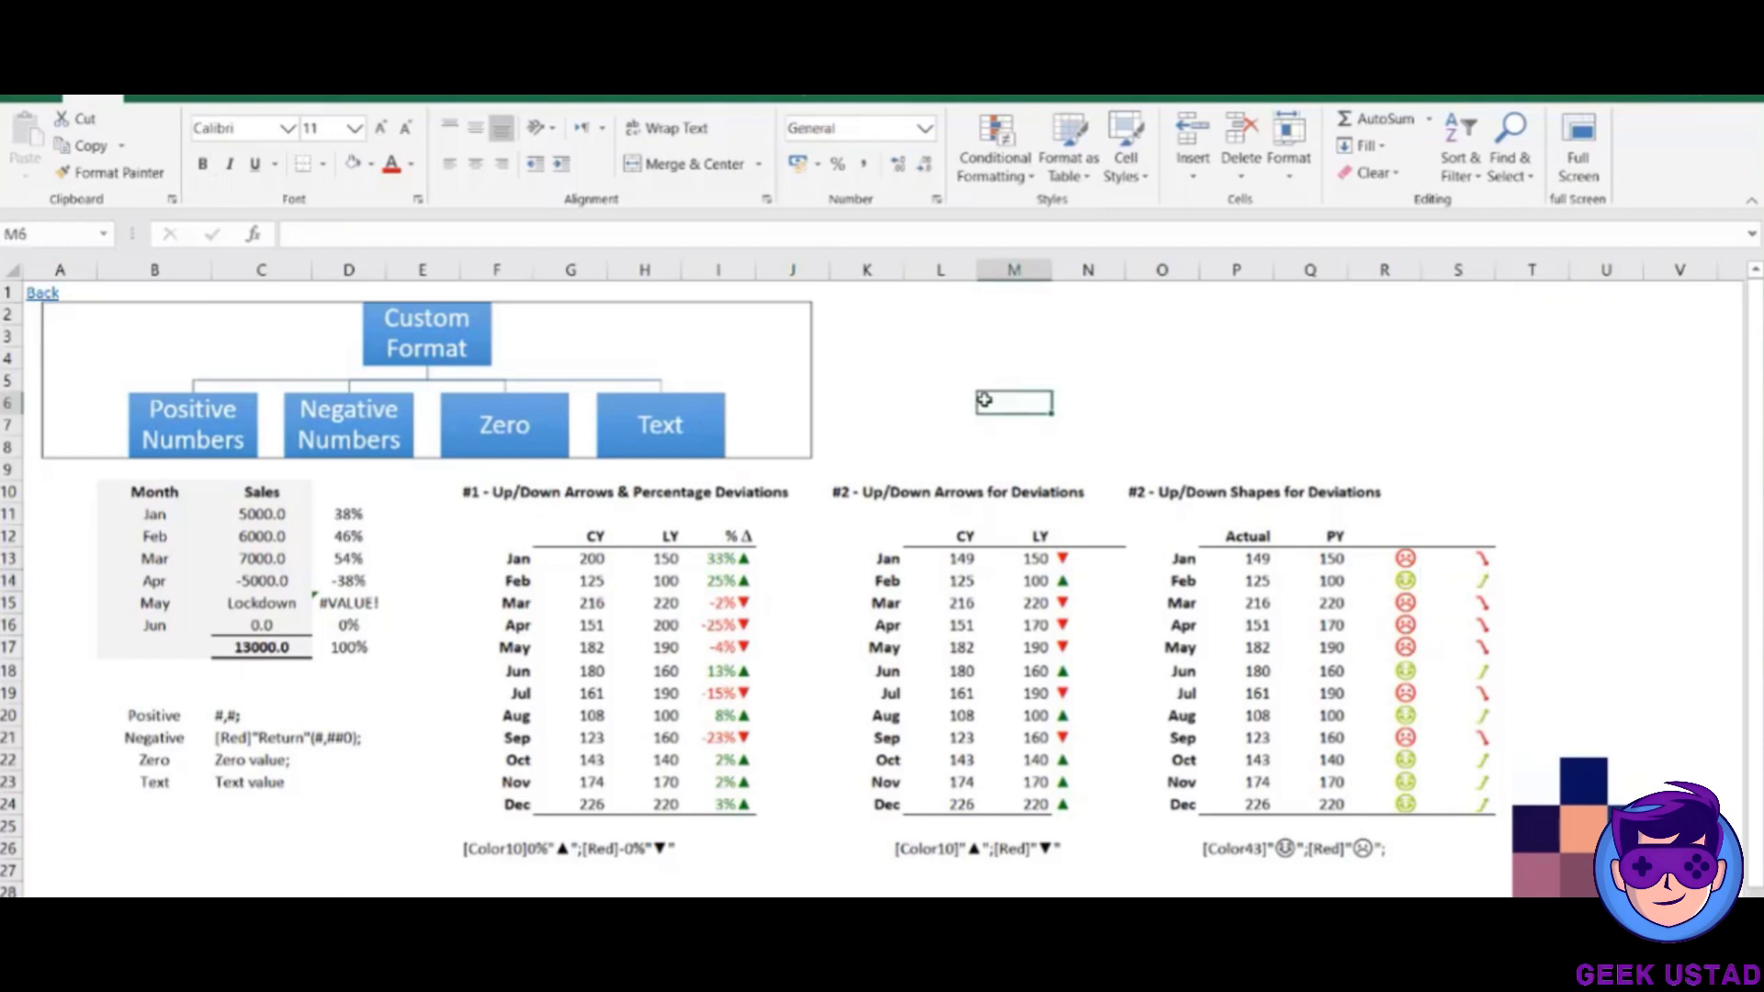
key("ctrl+1")
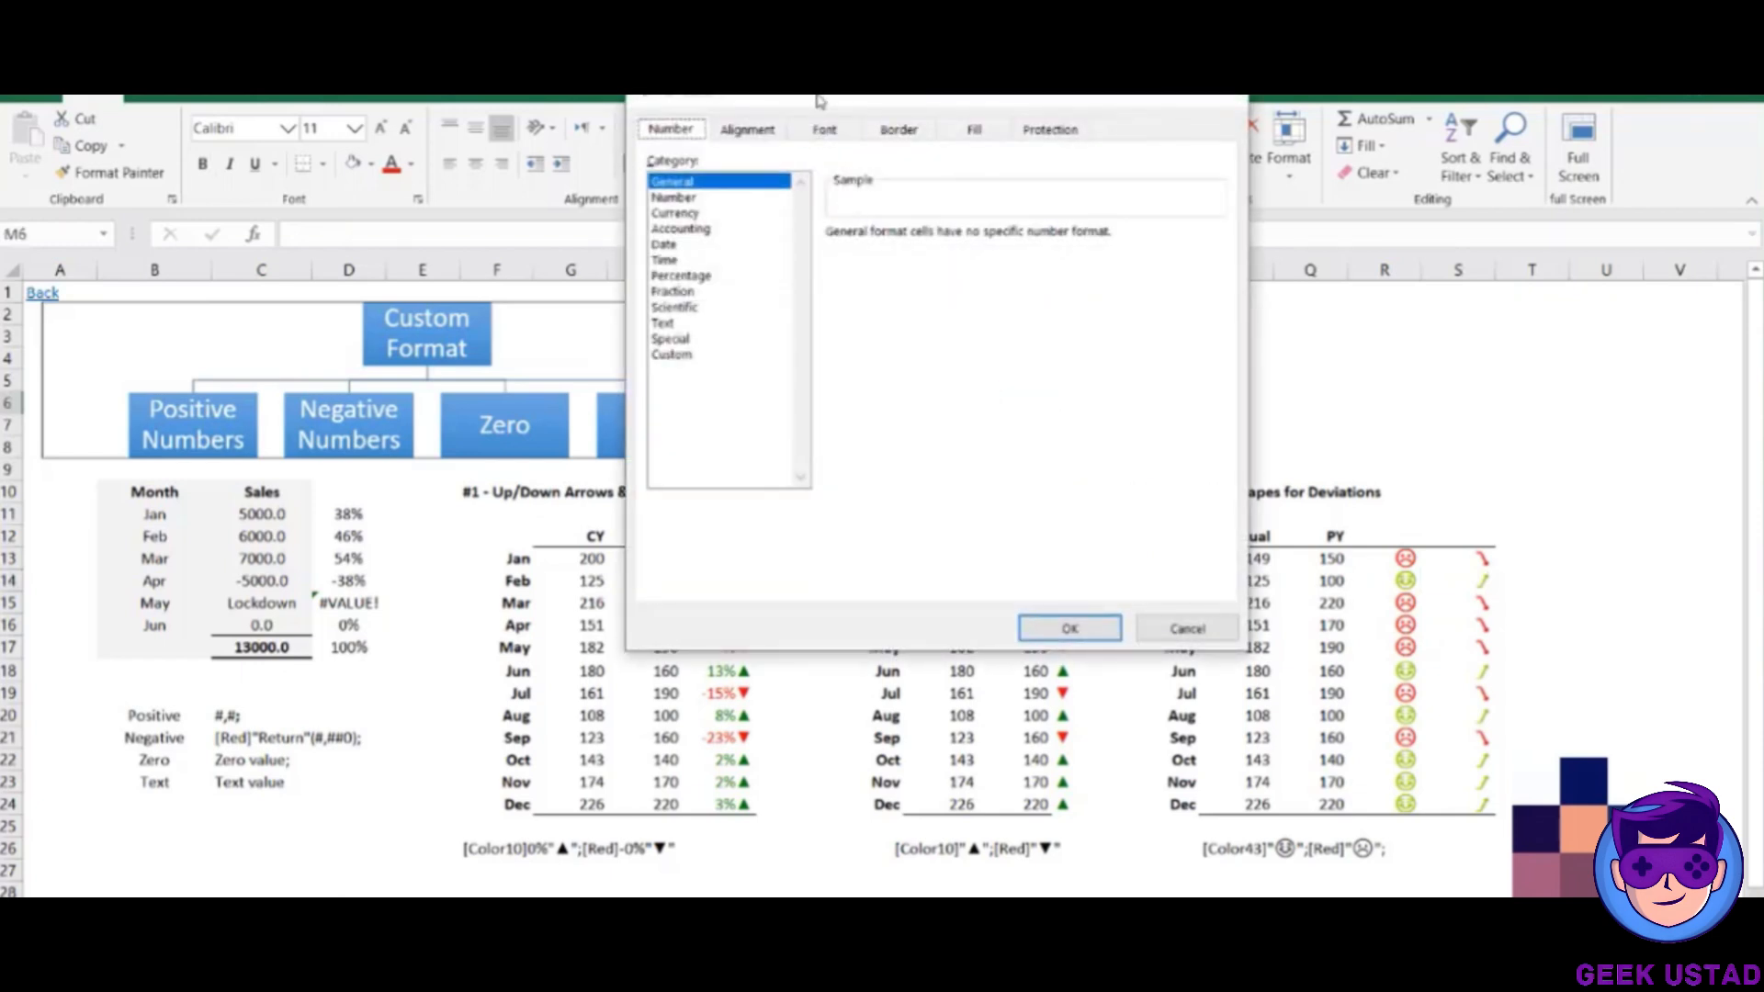
left_click_drag(821, 101, 1142, 177)
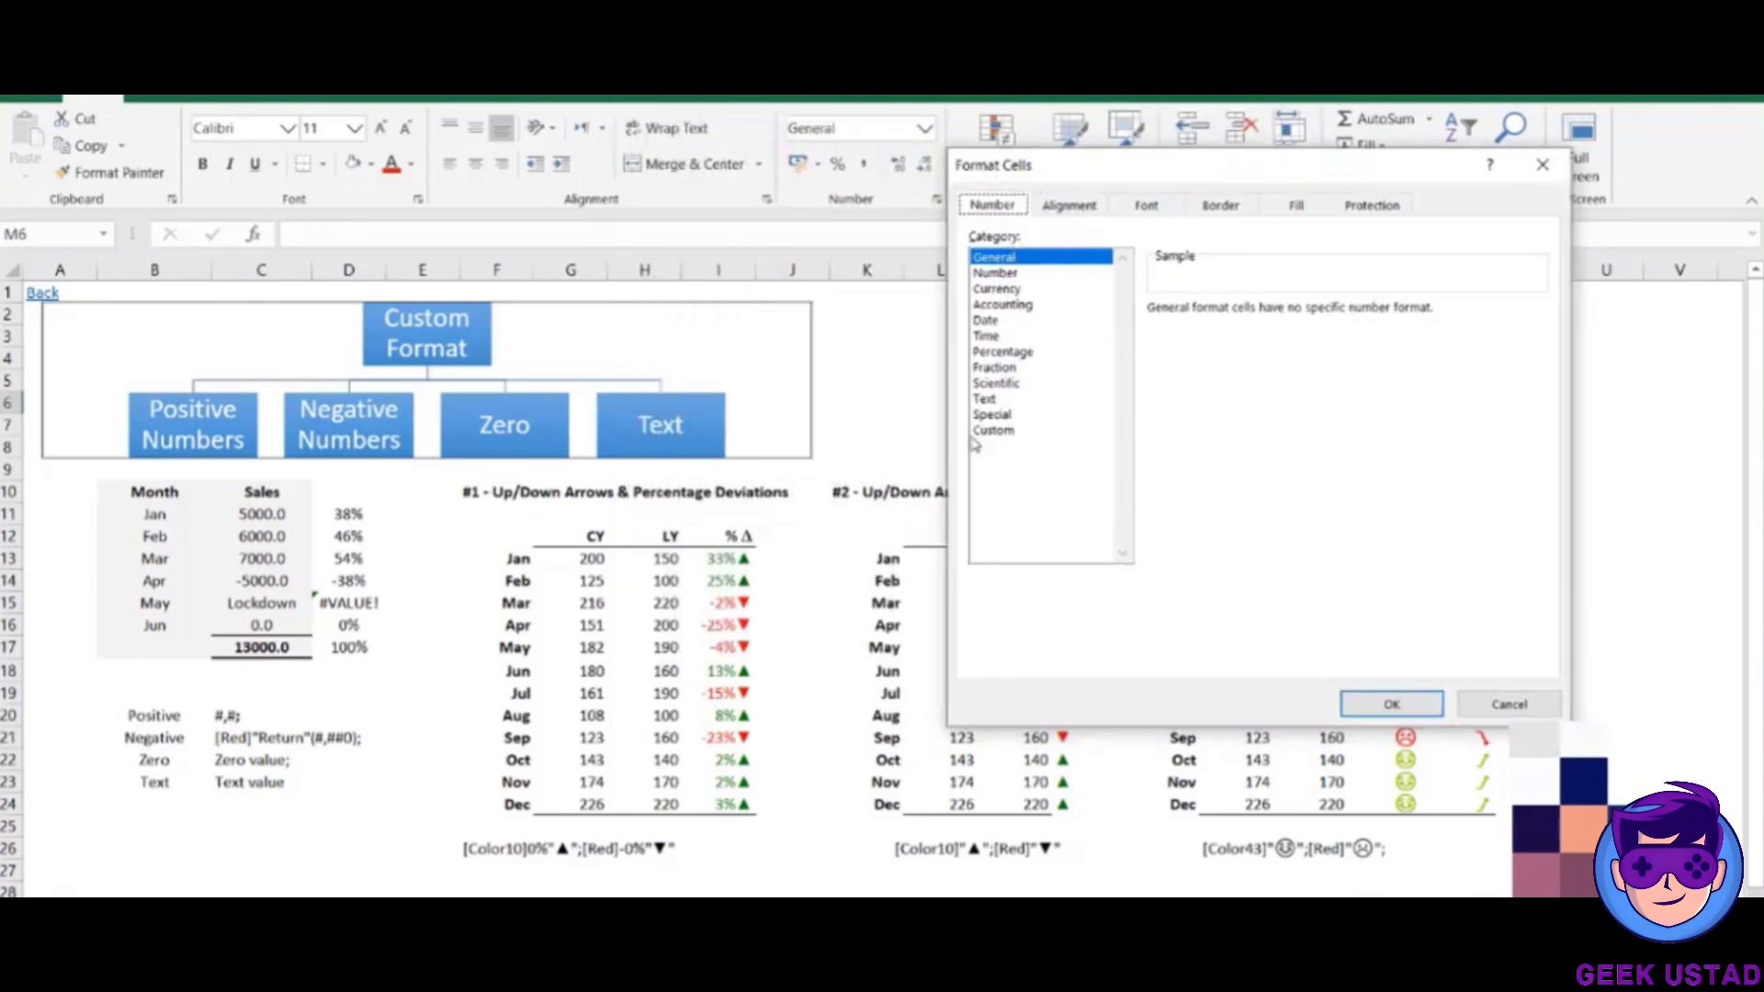
left_click(1012, 432)
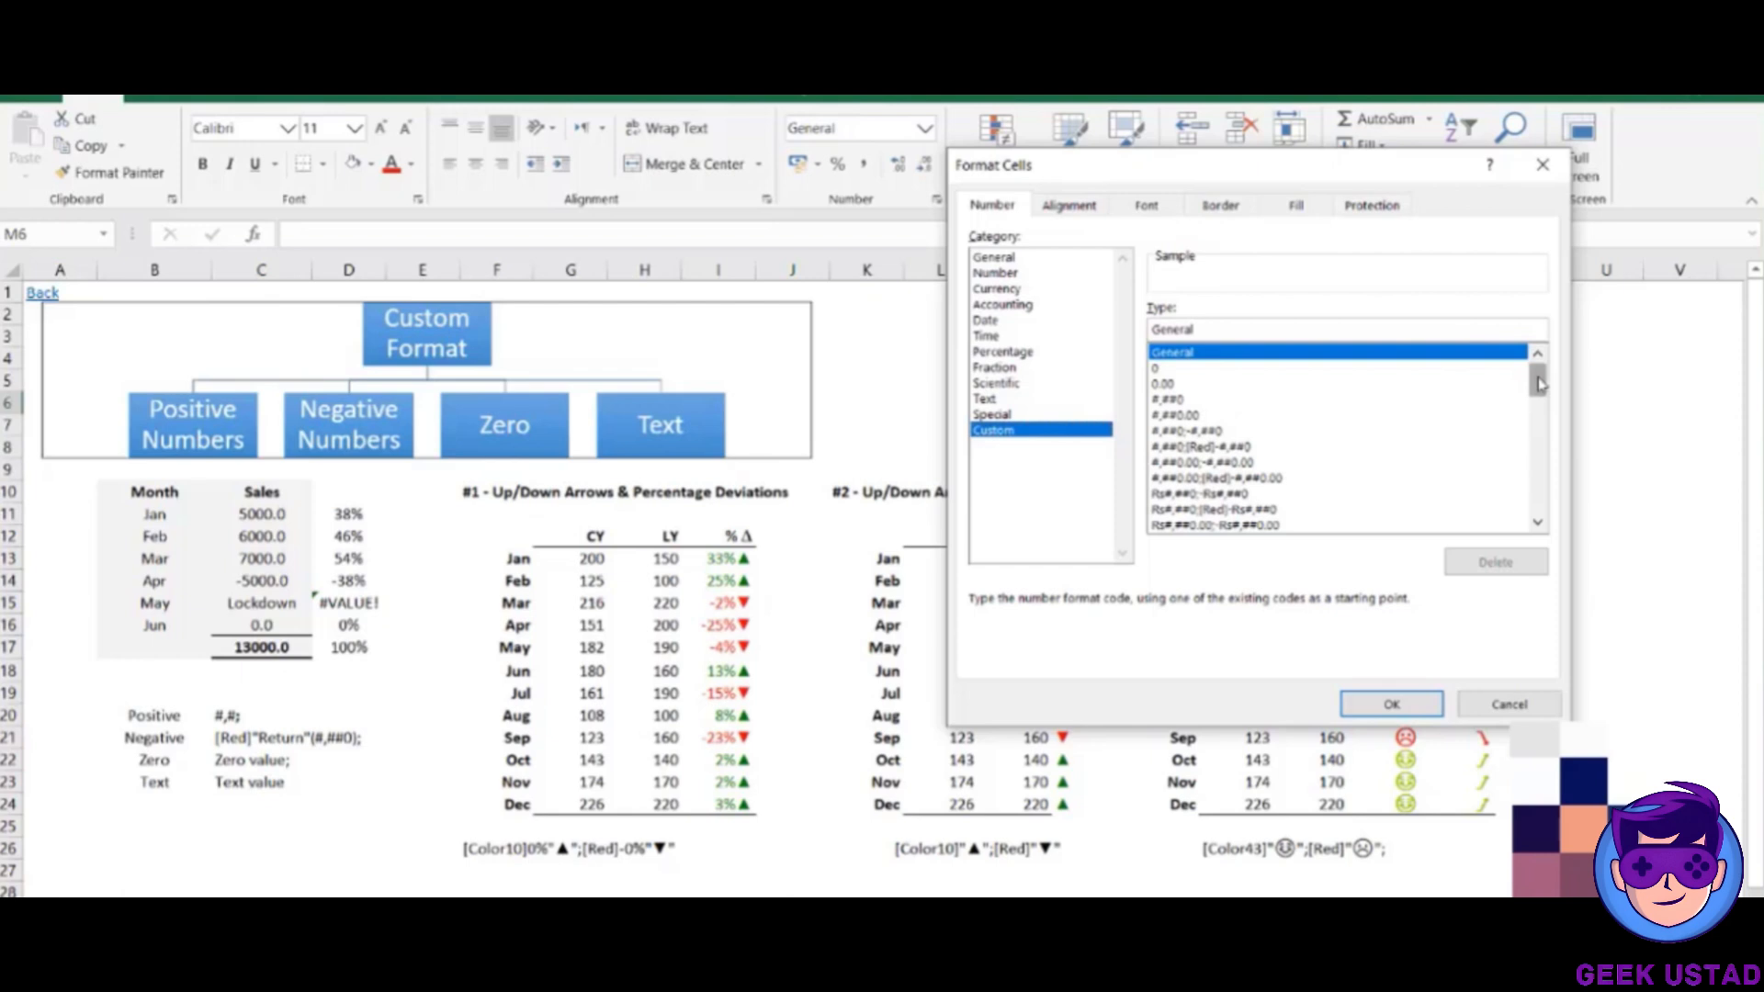
mouse_move(1540, 384)
left_mouse_down()
mouse_move(1539, 473)
mouse_move(1540, 382)
left_mouse_up()
left_click(1181, 330)
left_click_drag(1222, 336, 1131, 332)
key("BackSpace")
type("ggggggggggg")
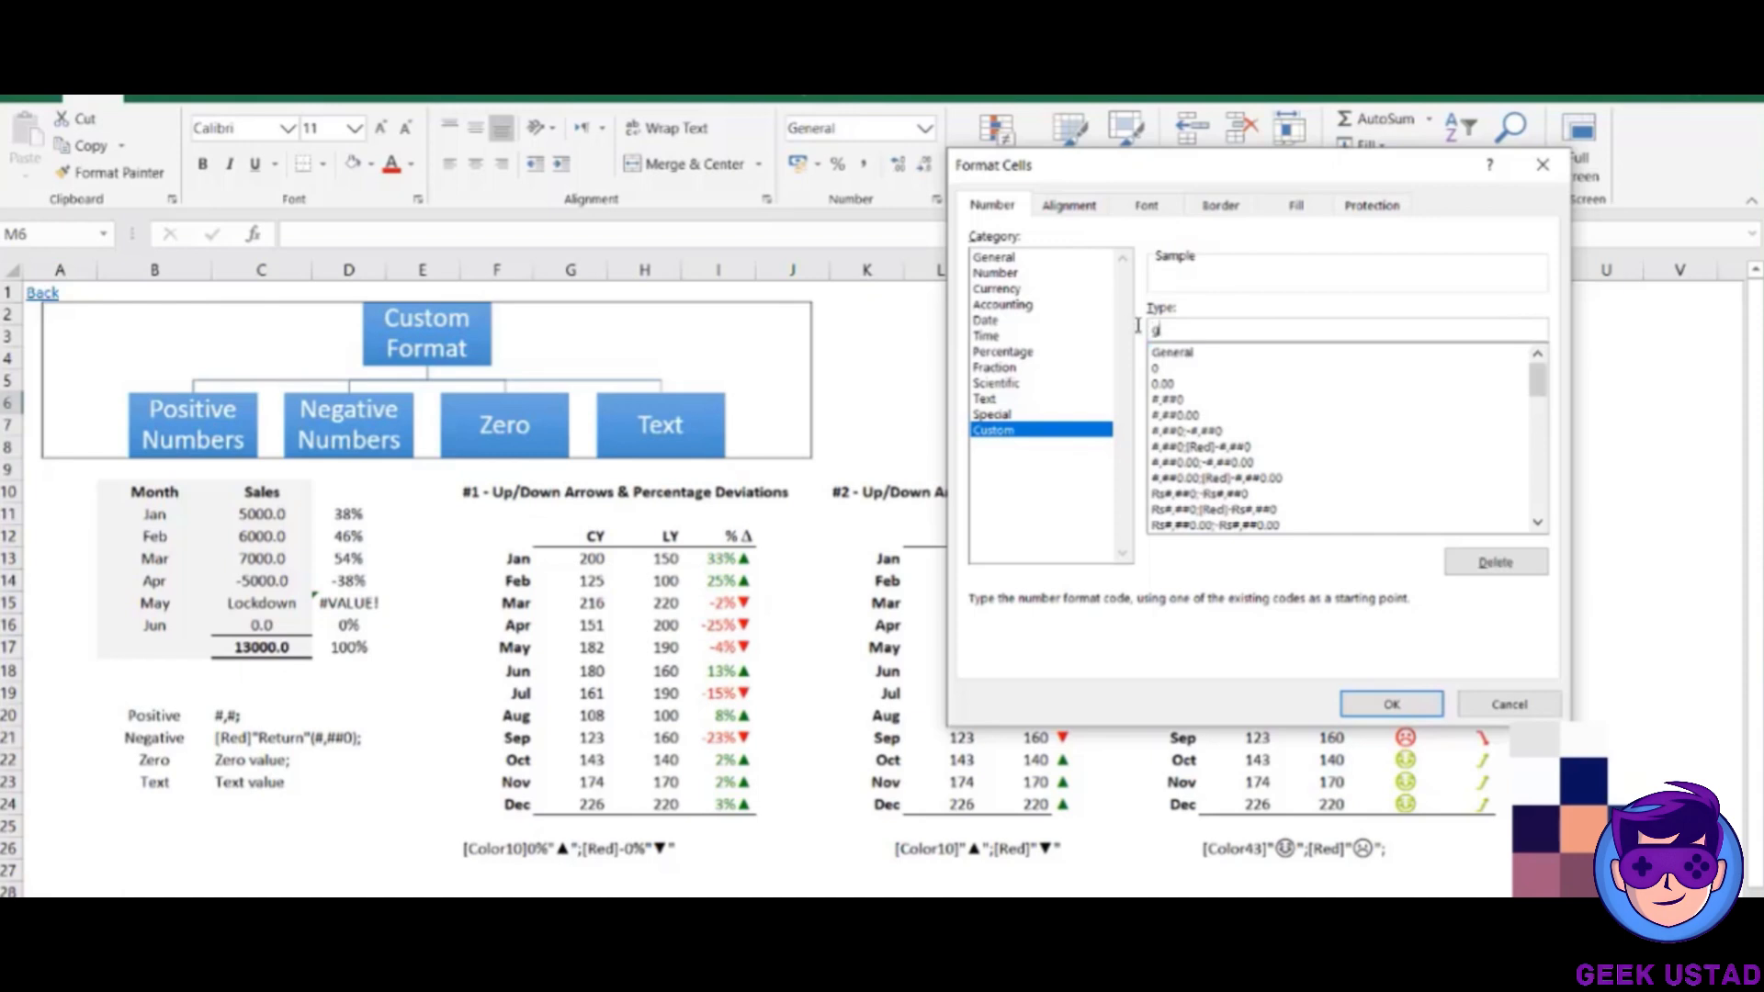
key("BackSpace")
key("BackSpace")
key("BackSpace")
key("BackSpace")
key("BackSpace")
key("BackSpace")
key("BackSpace")
key("BackSpace")
key("BackSpace")
key("BackSpace")
key("BackSpace")
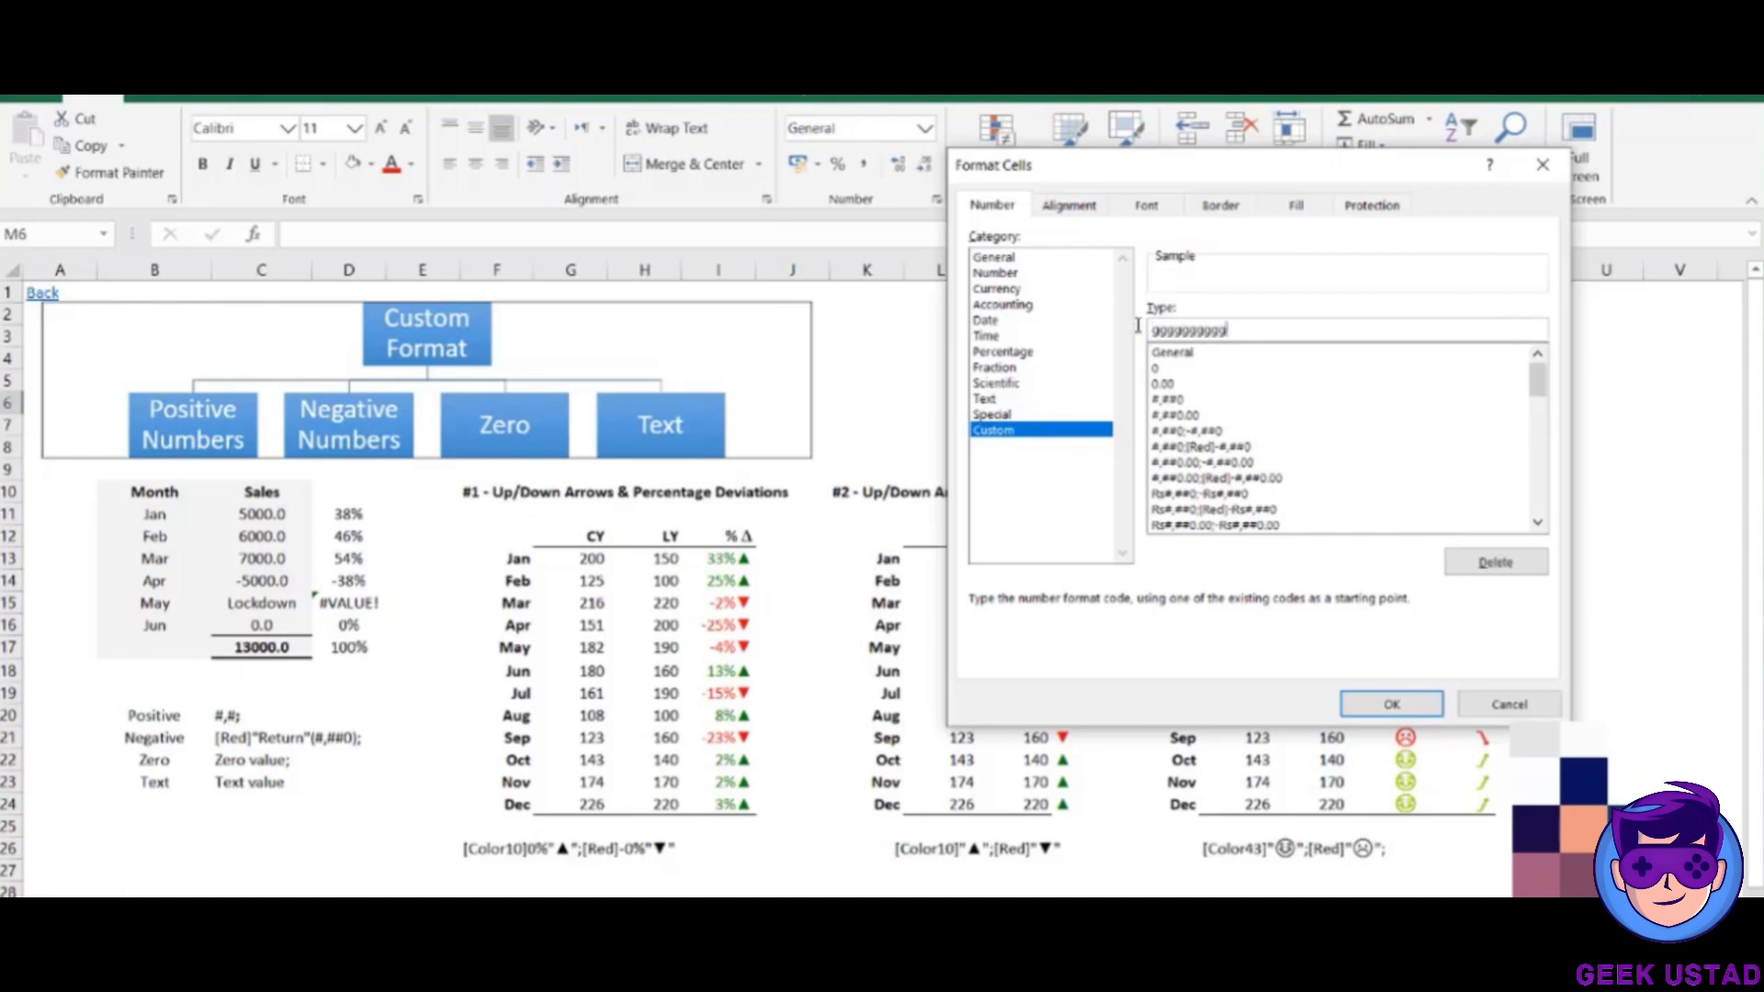
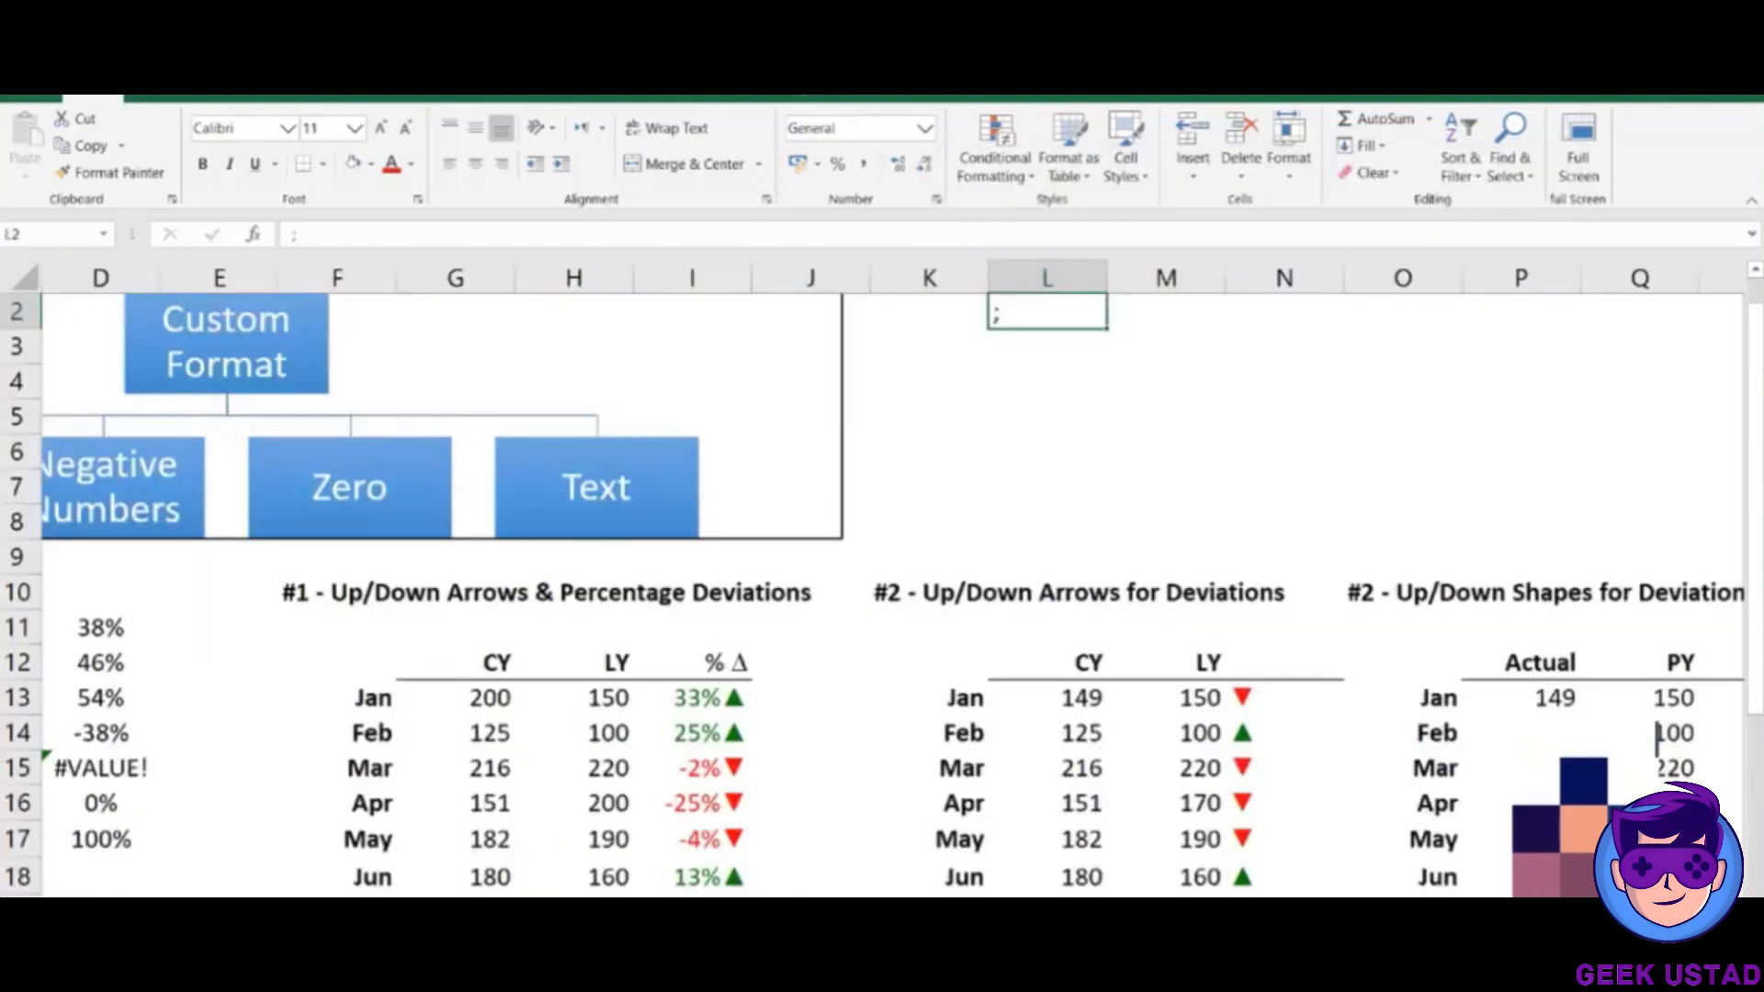
Enter the symbol # in L2 and the number 1000 in L3 below it.
scroll(916, 319, "down", 4)
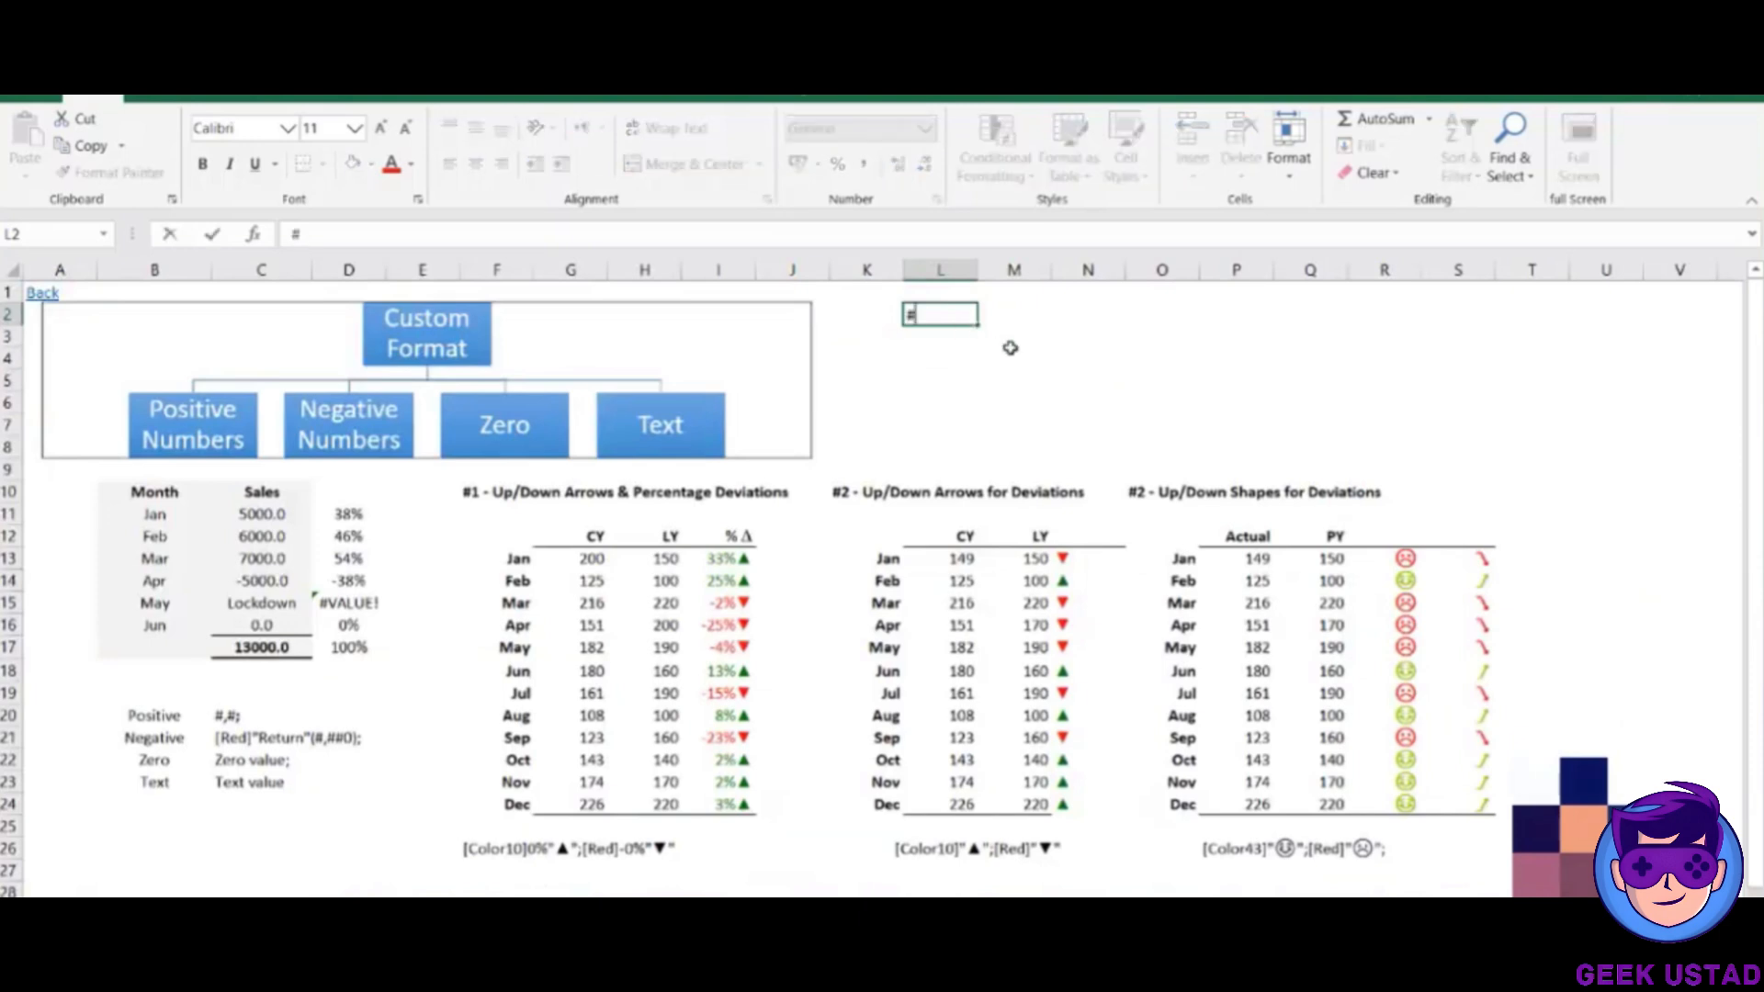
key("Return")
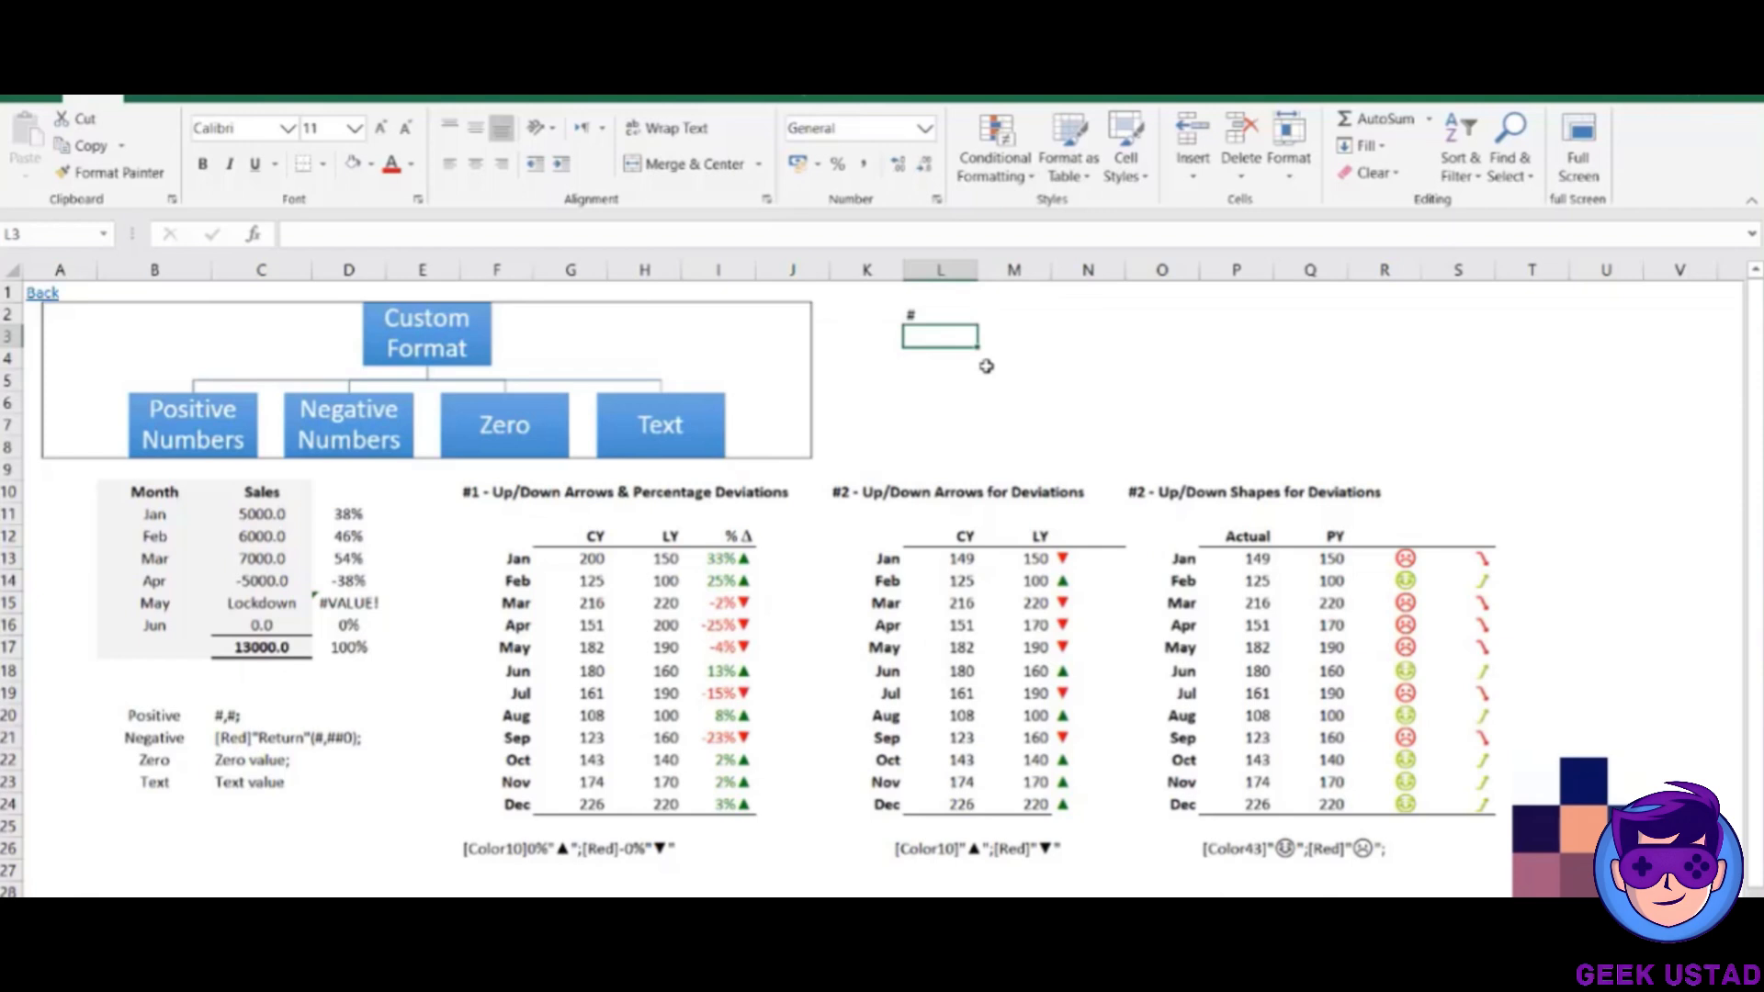
type("1000")
key("Return")
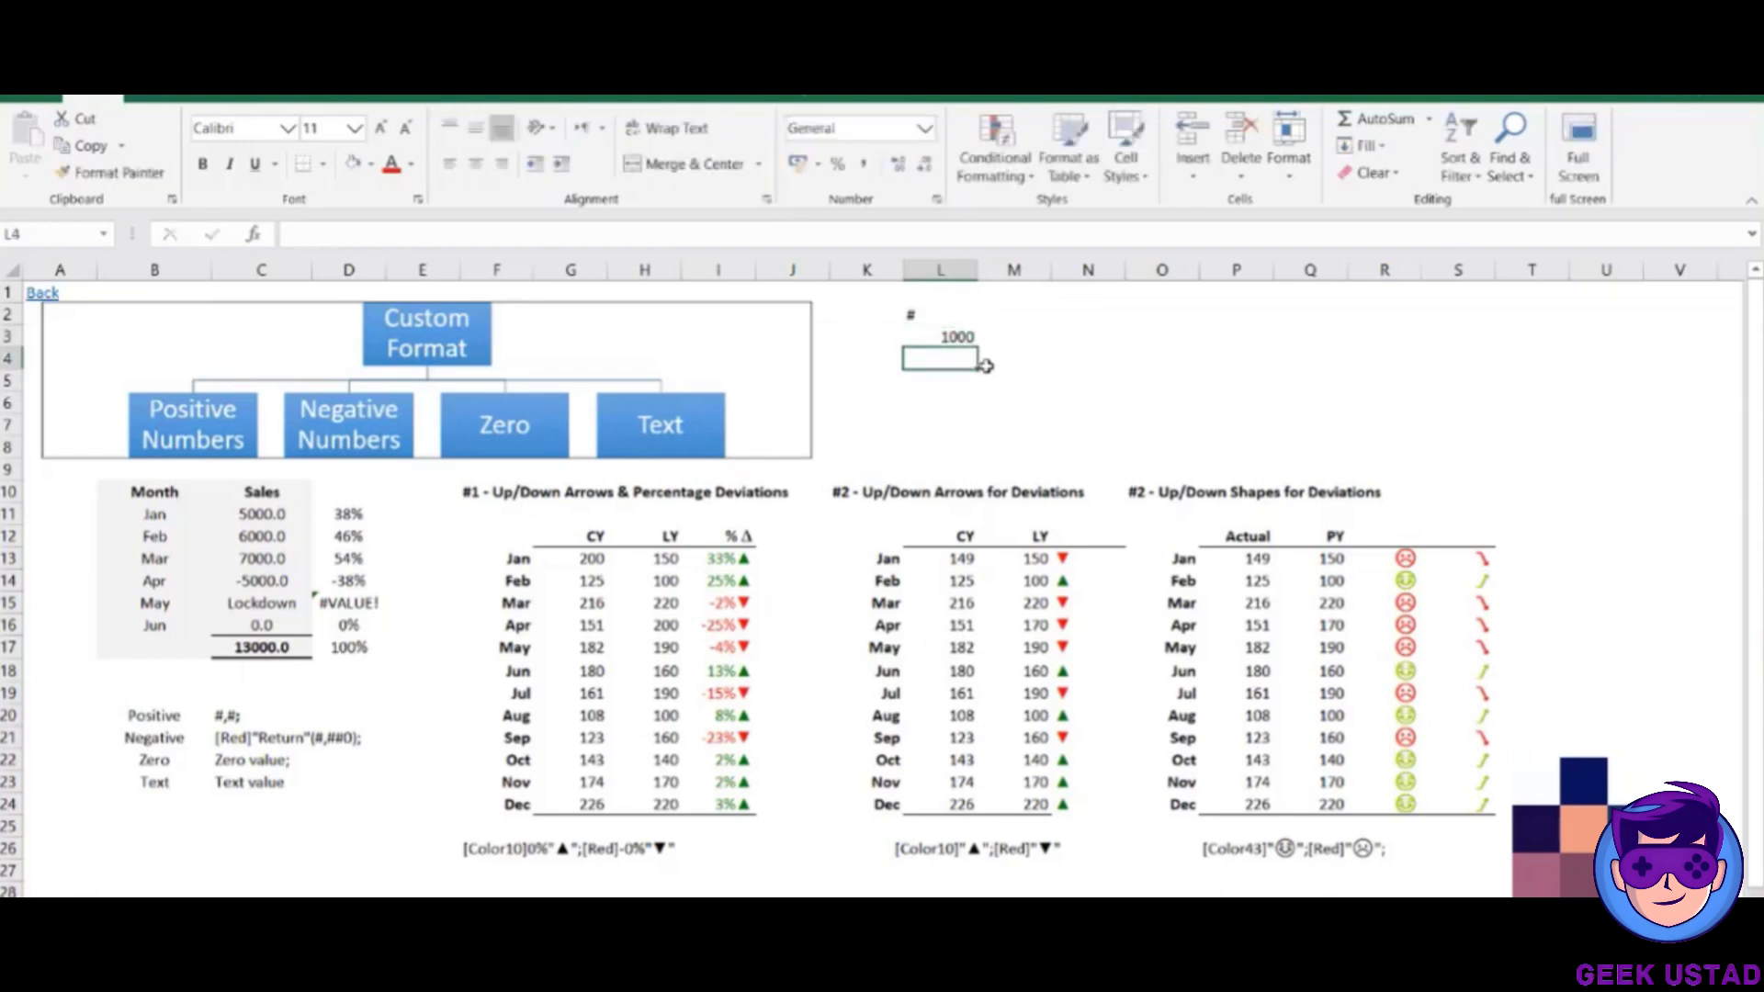
Change L3 to 5000 and apply the custom number format #,### to it.
left_click(943, 339)
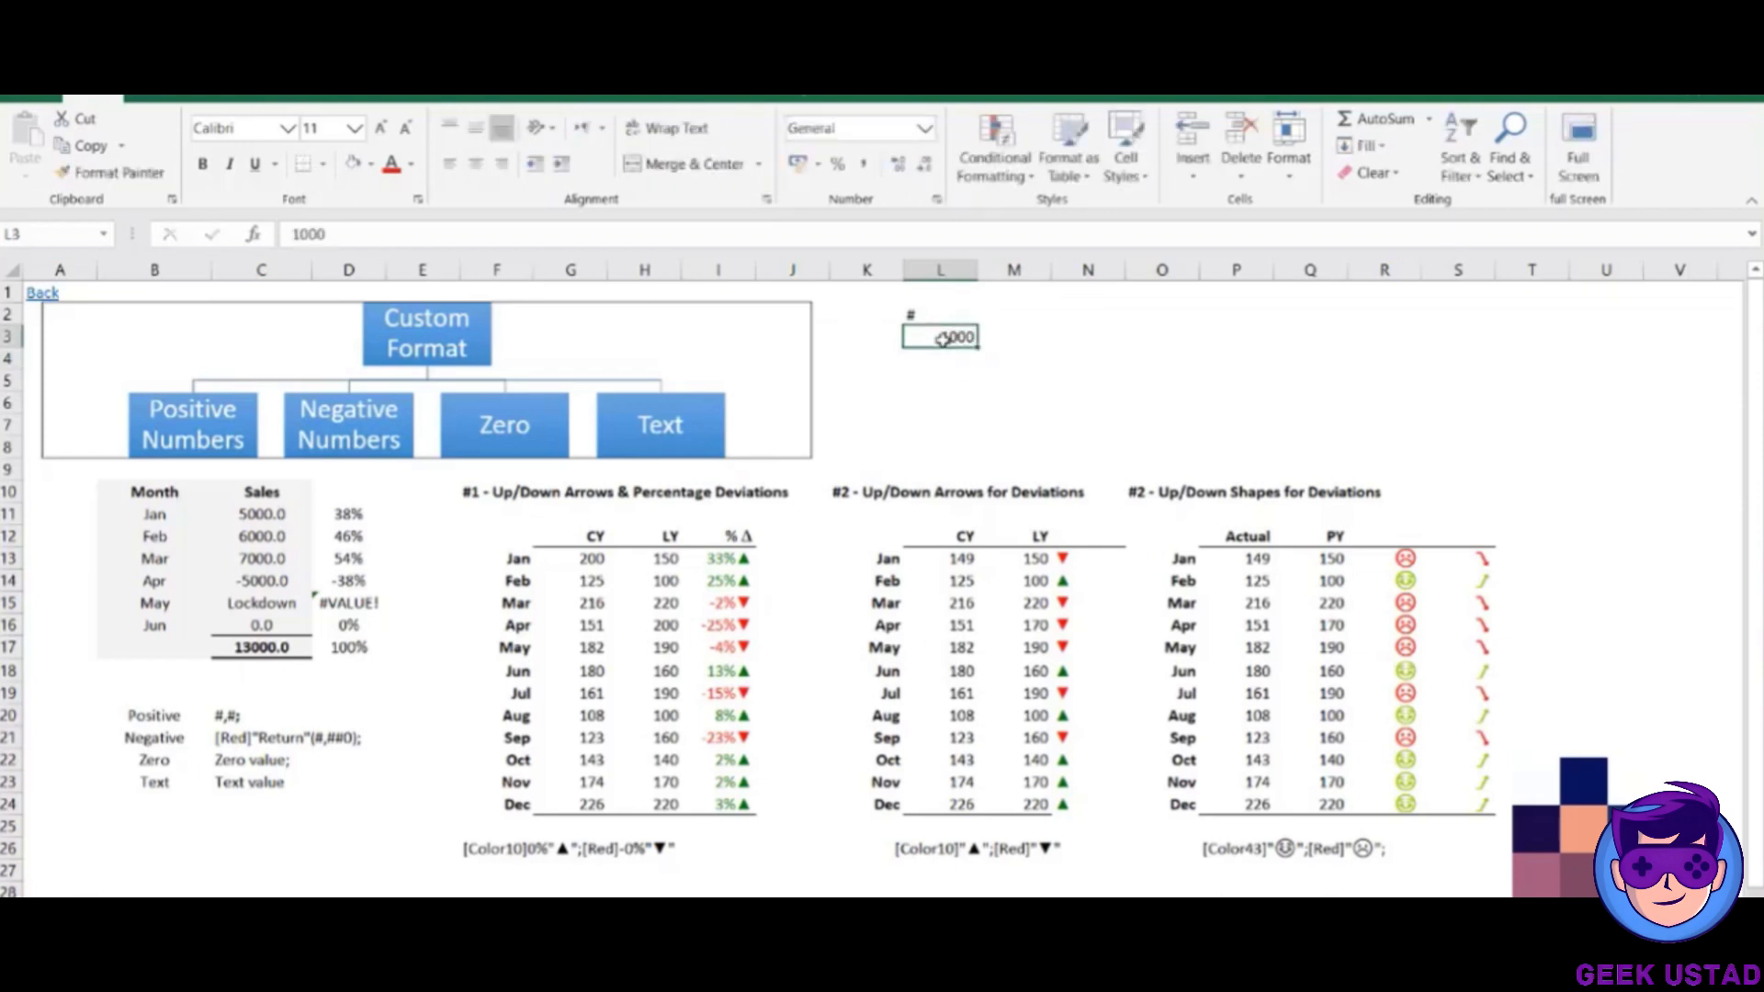
key("ctrl+1")
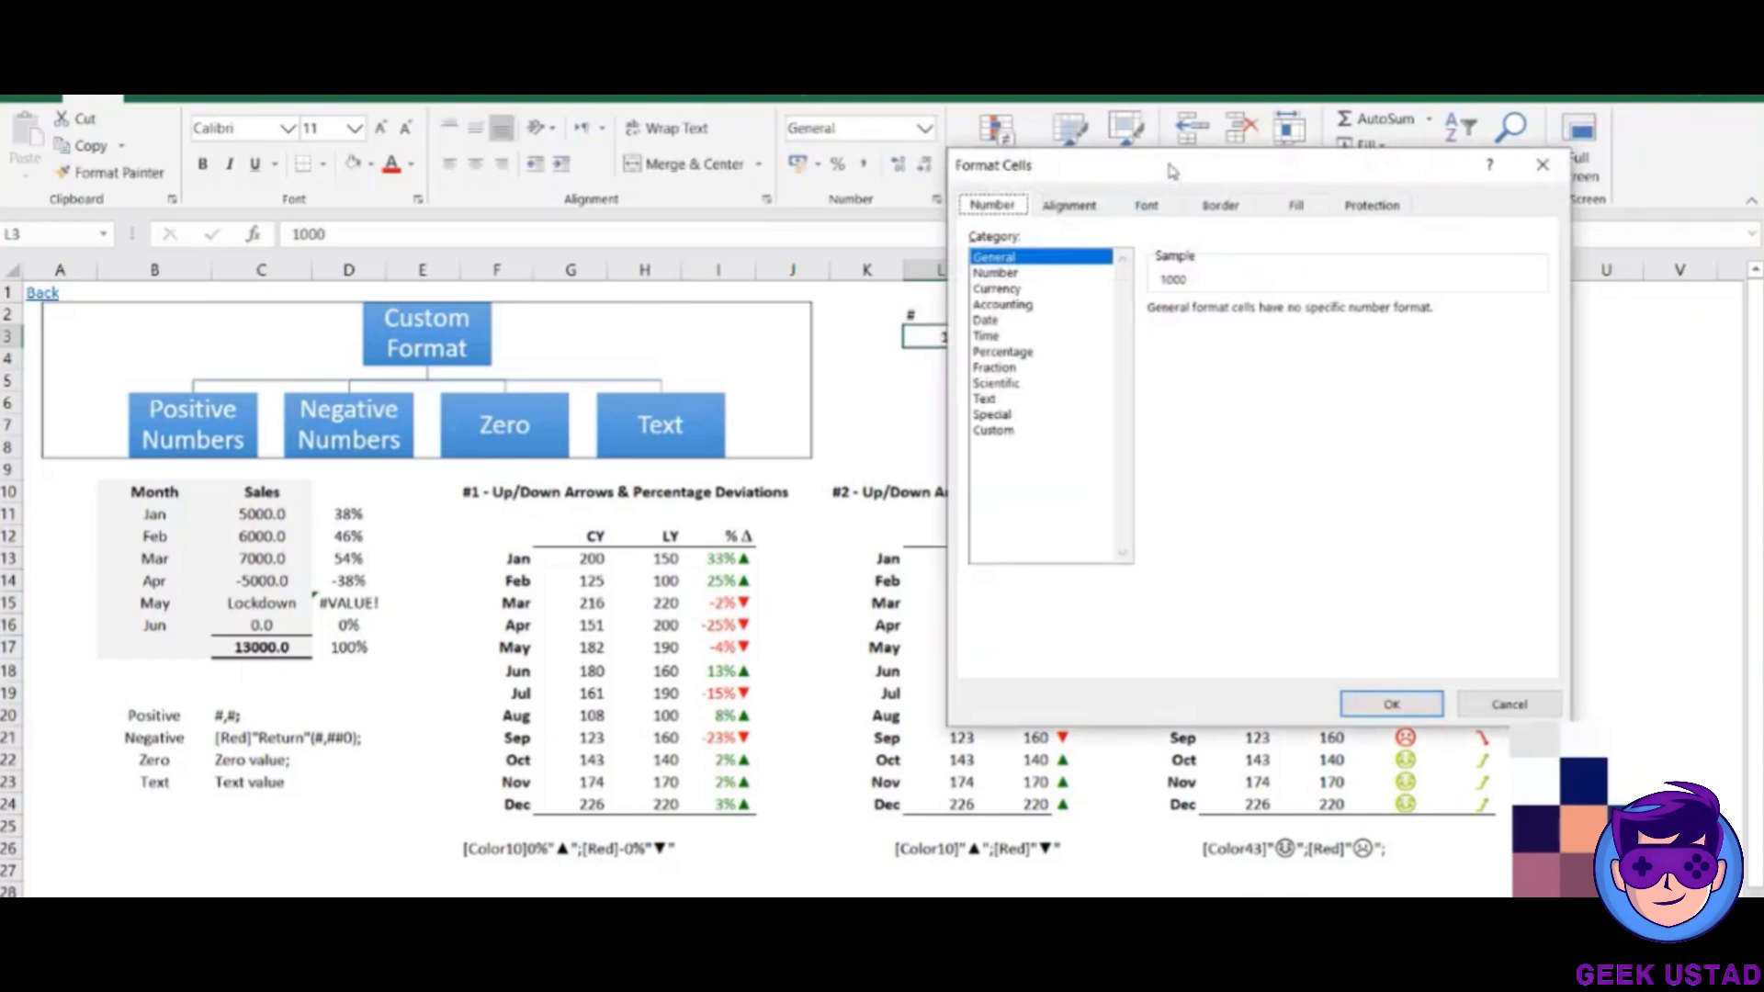
left_click_drag(1172, 173, 1321, 180)
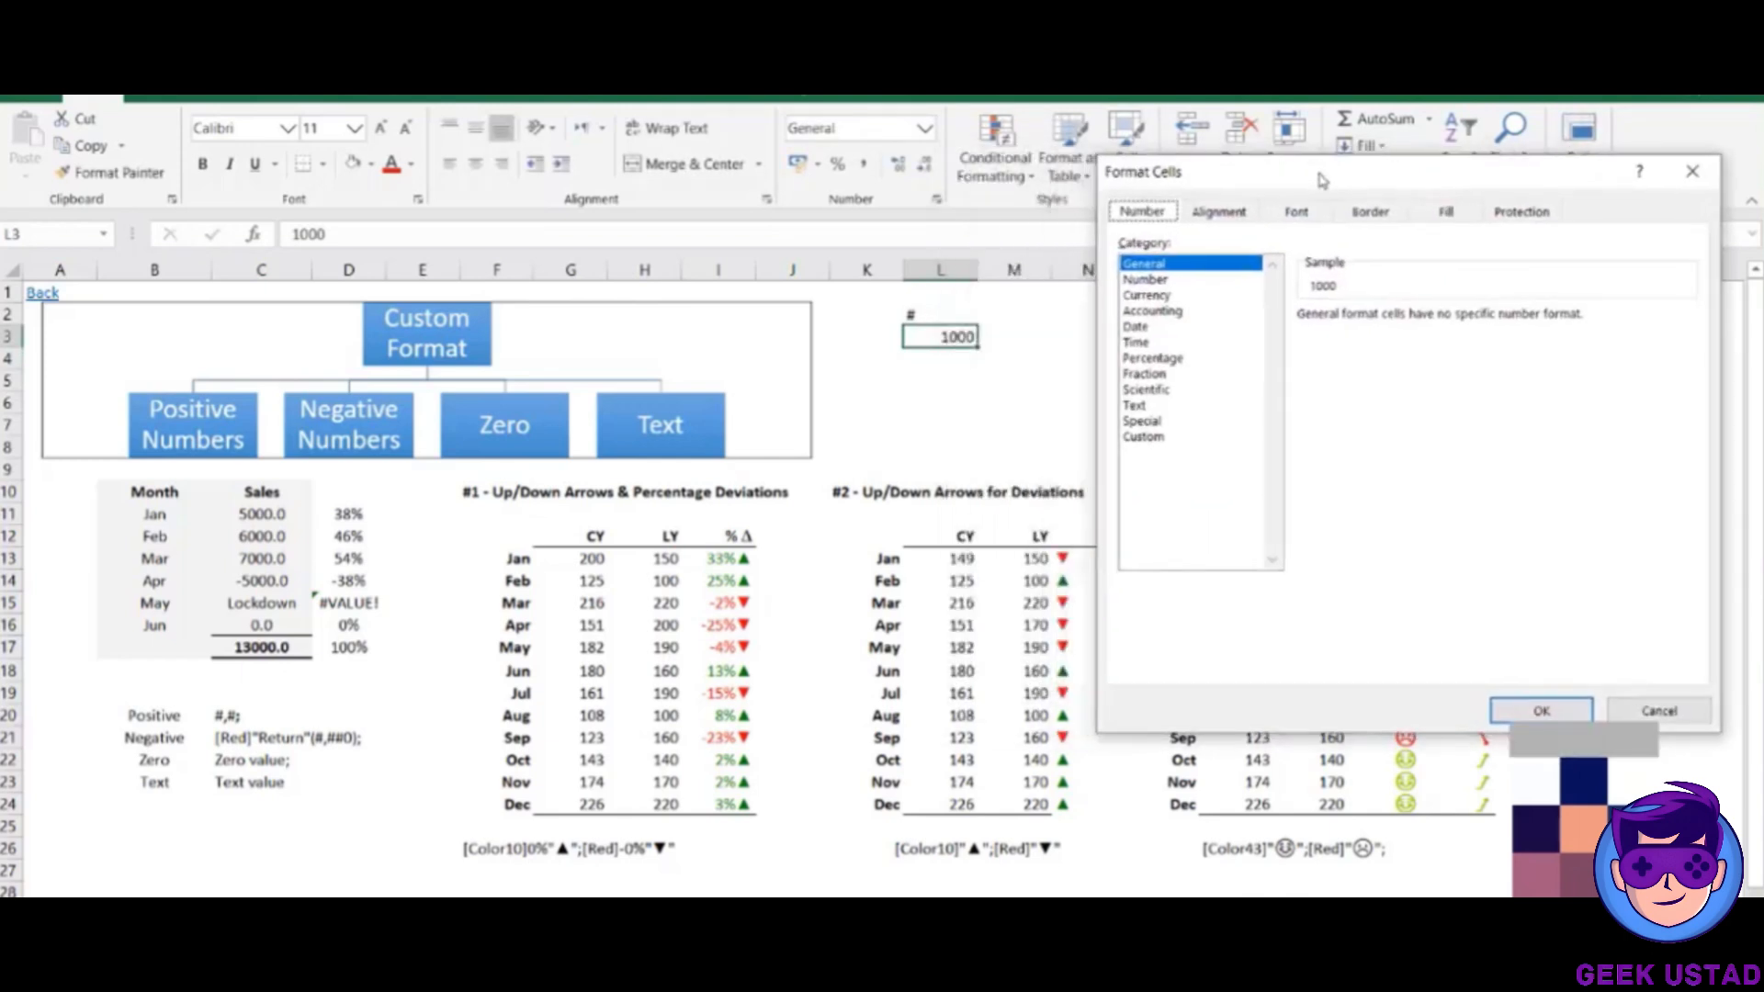
left_click(1163, 441)
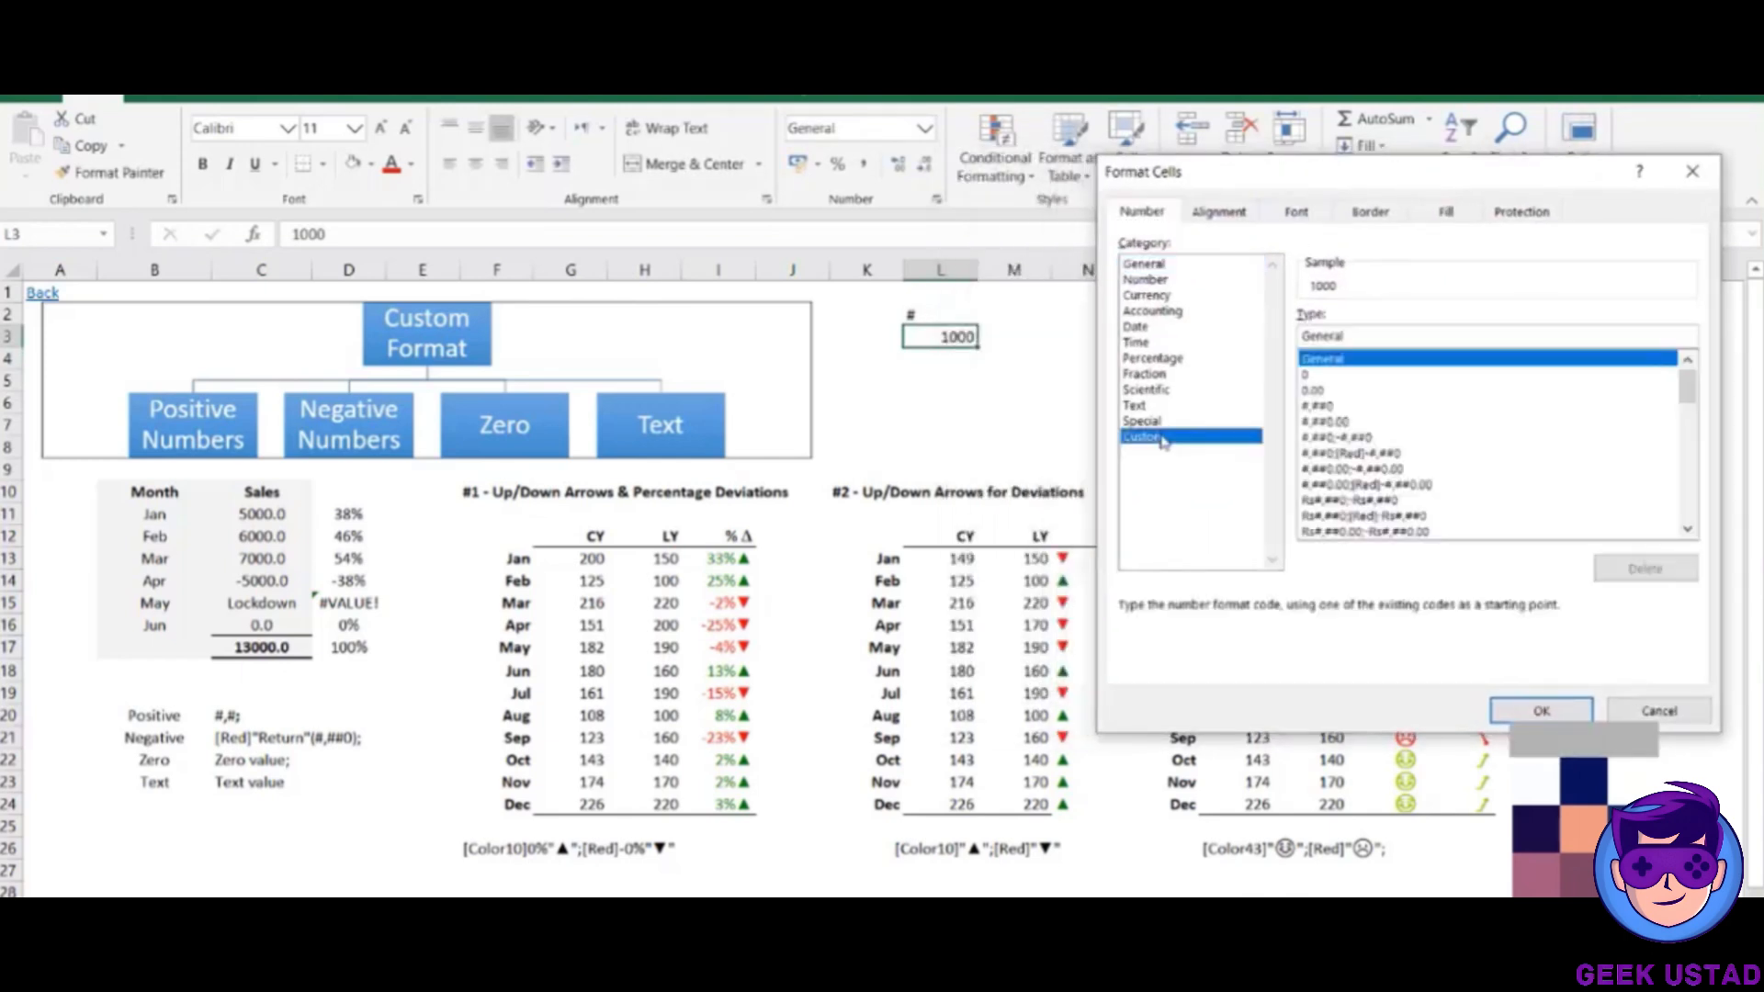
double_click(1328, 340)
key("BackSpace")
left_click(1362, 338)
key("BackSpace")
key("BackSpace")
key("BackSpace")
key("BackSpace")
key("BackSpace")
key("BackSpace")
key("BackSpace")
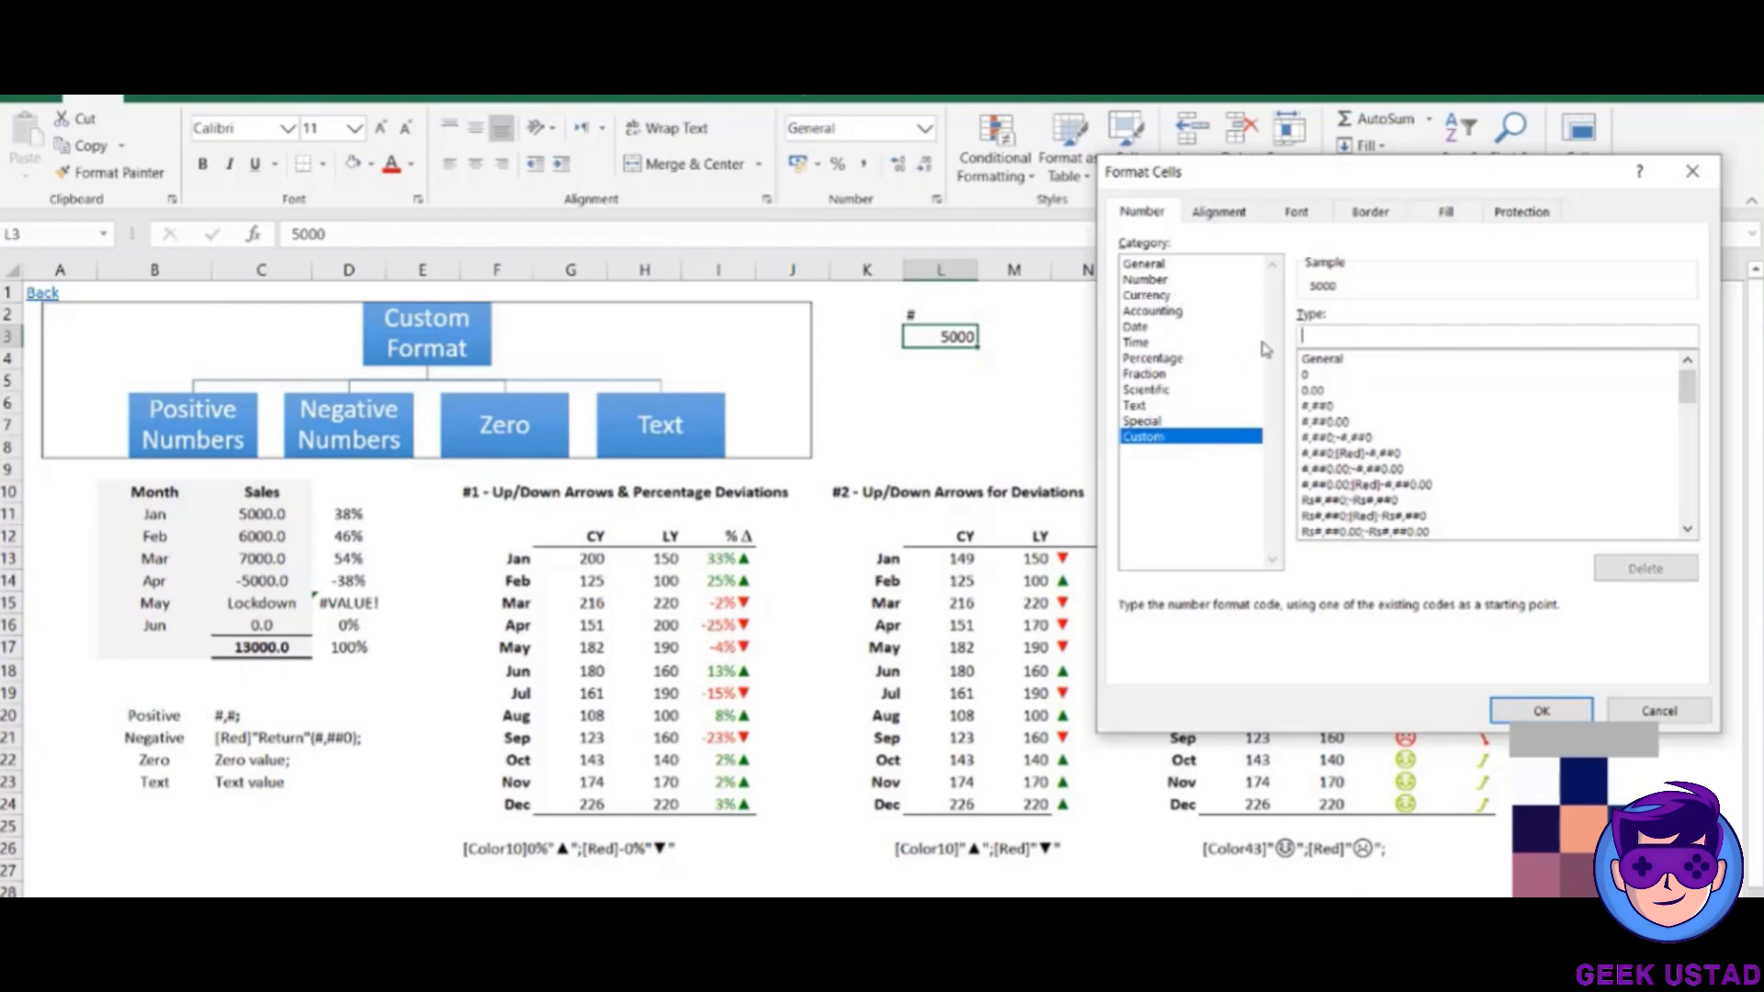
type("#,")
type("#")
left_click(1514, 710)
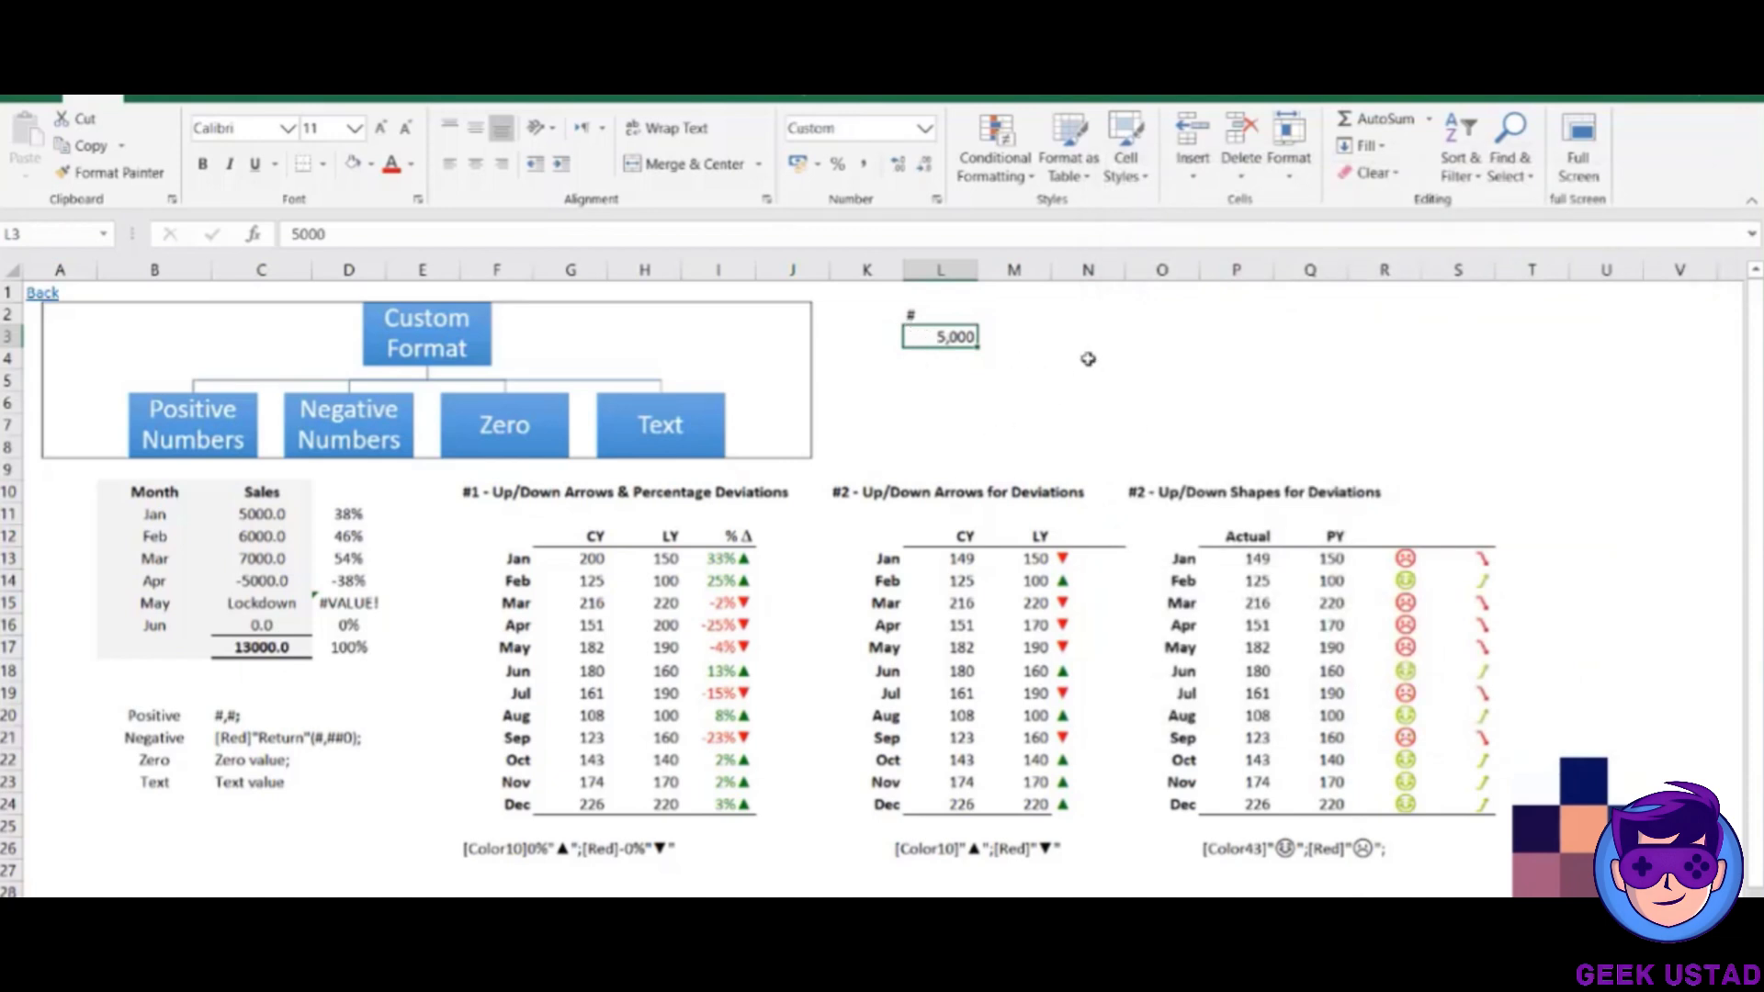
Extend the custom format of L3 so that the quoted words "Any text" follow the number, separated by a space.
key("ctrl+1")
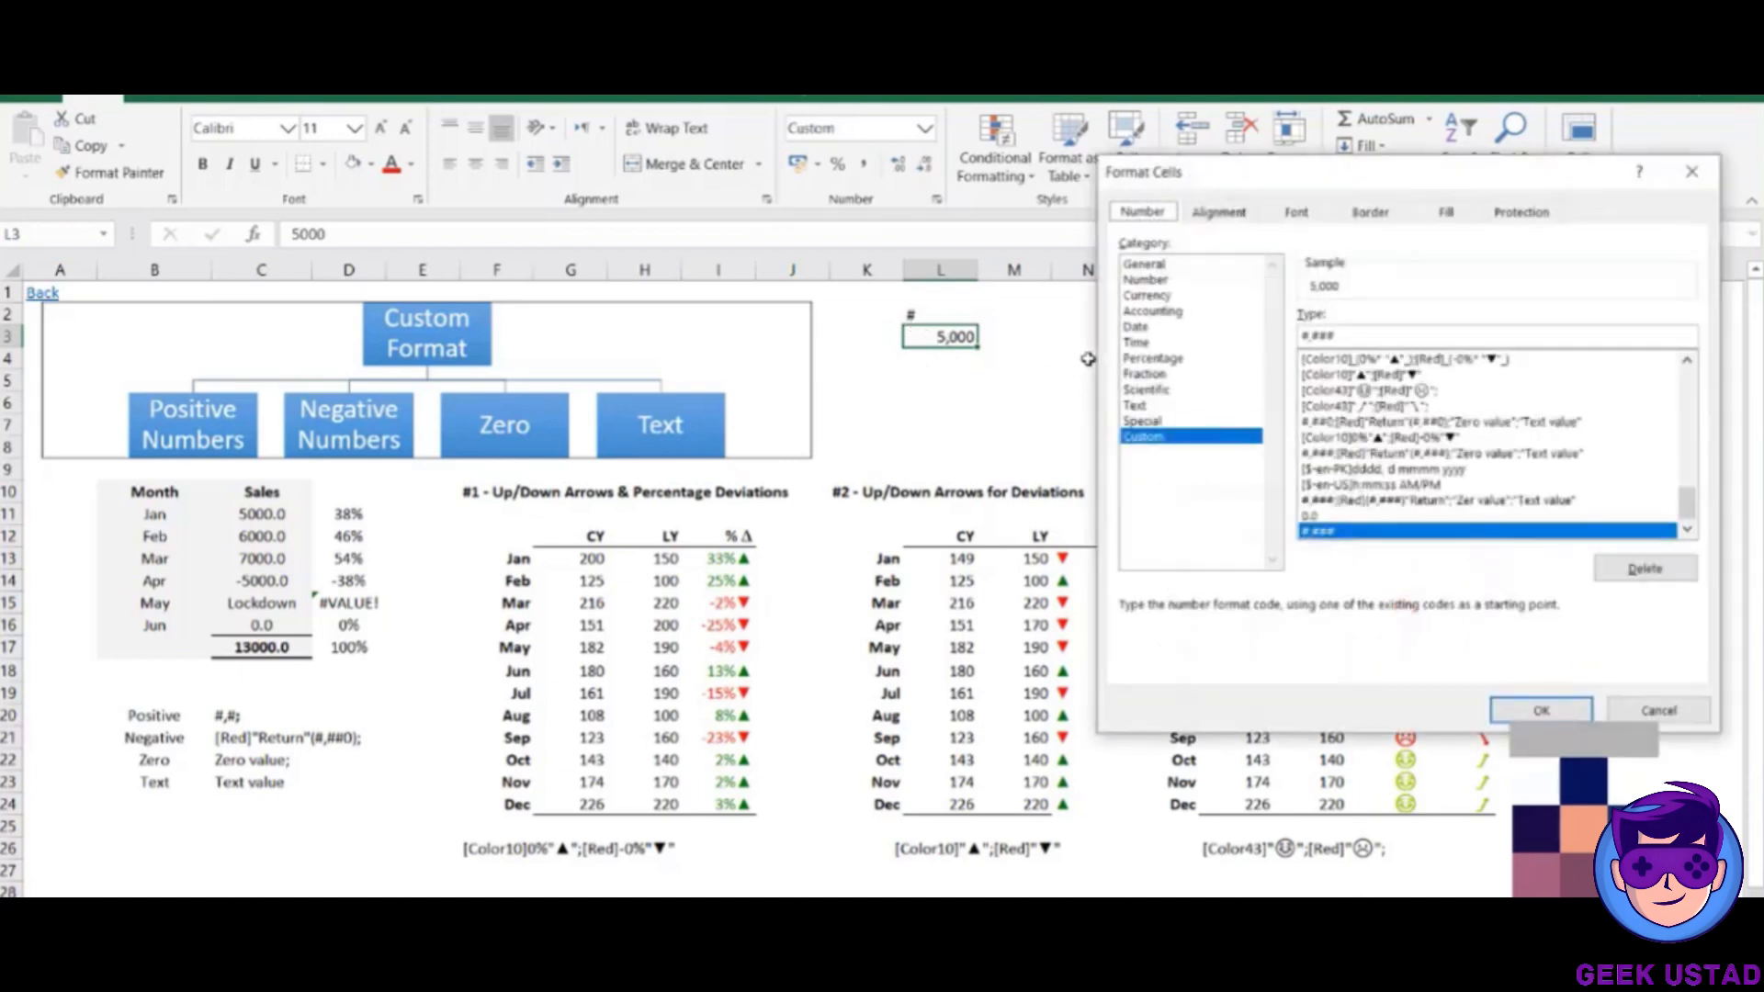
left_click(1360, 335)
type("\"")
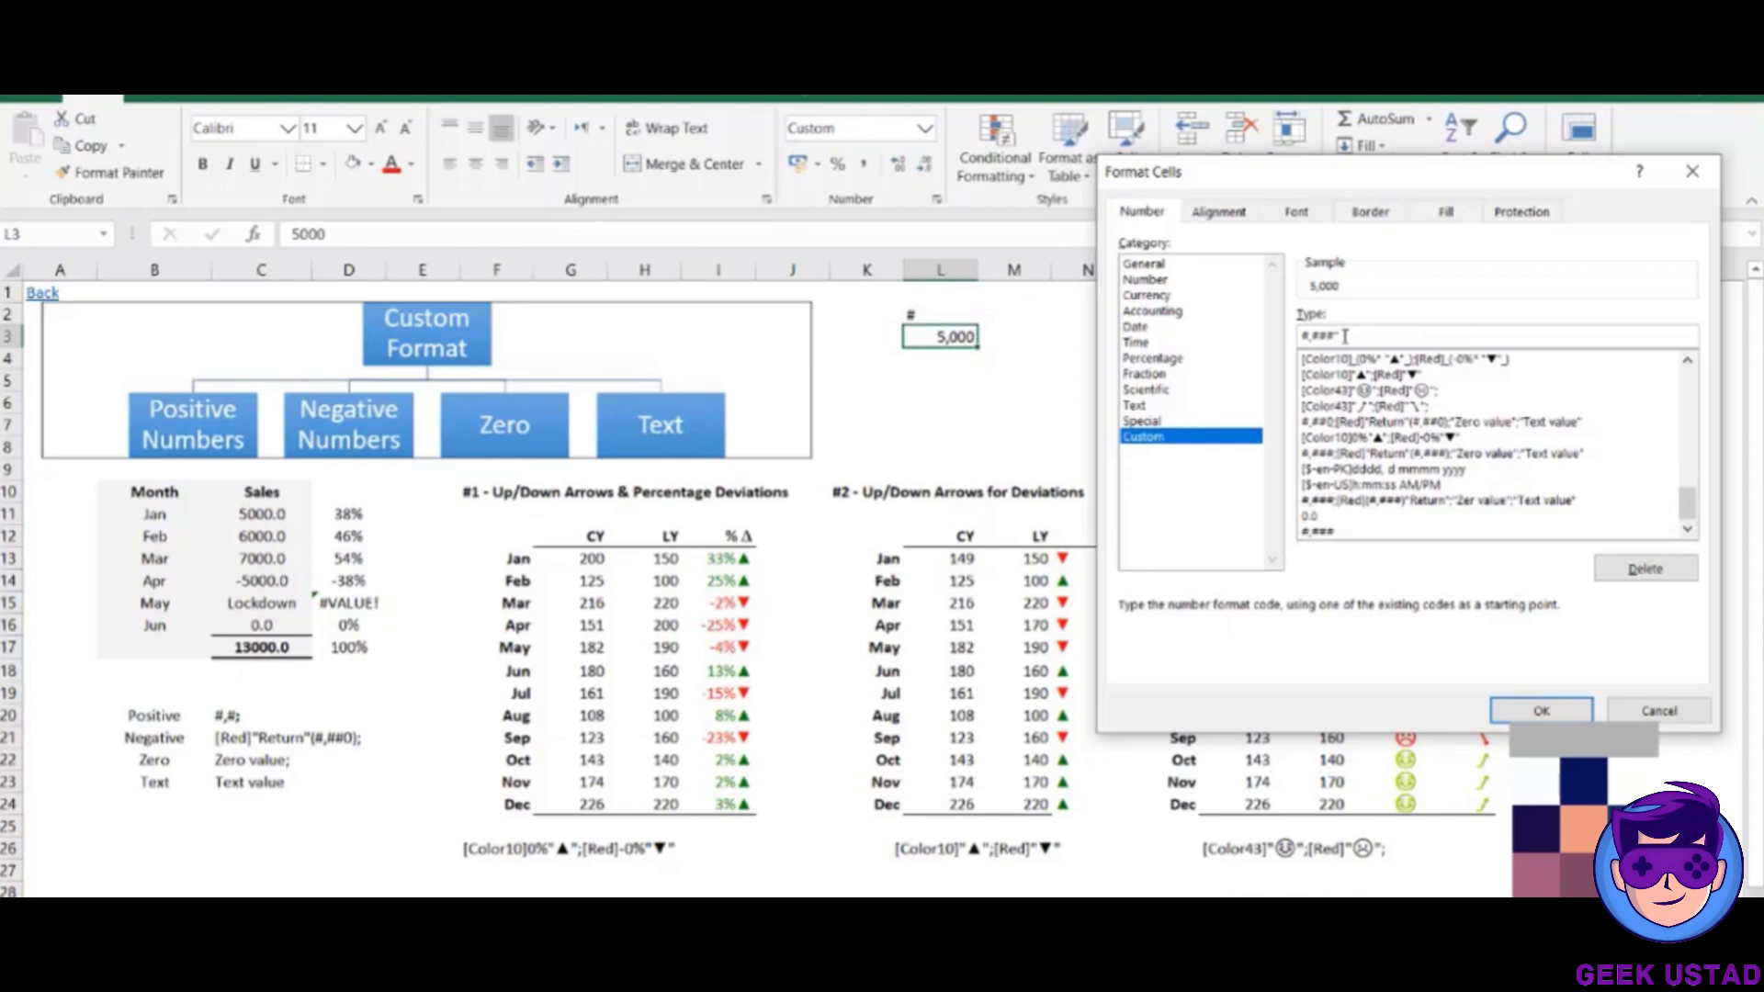
type("Ap")
type("y text")
type("\"")
left_click(1542, 712)
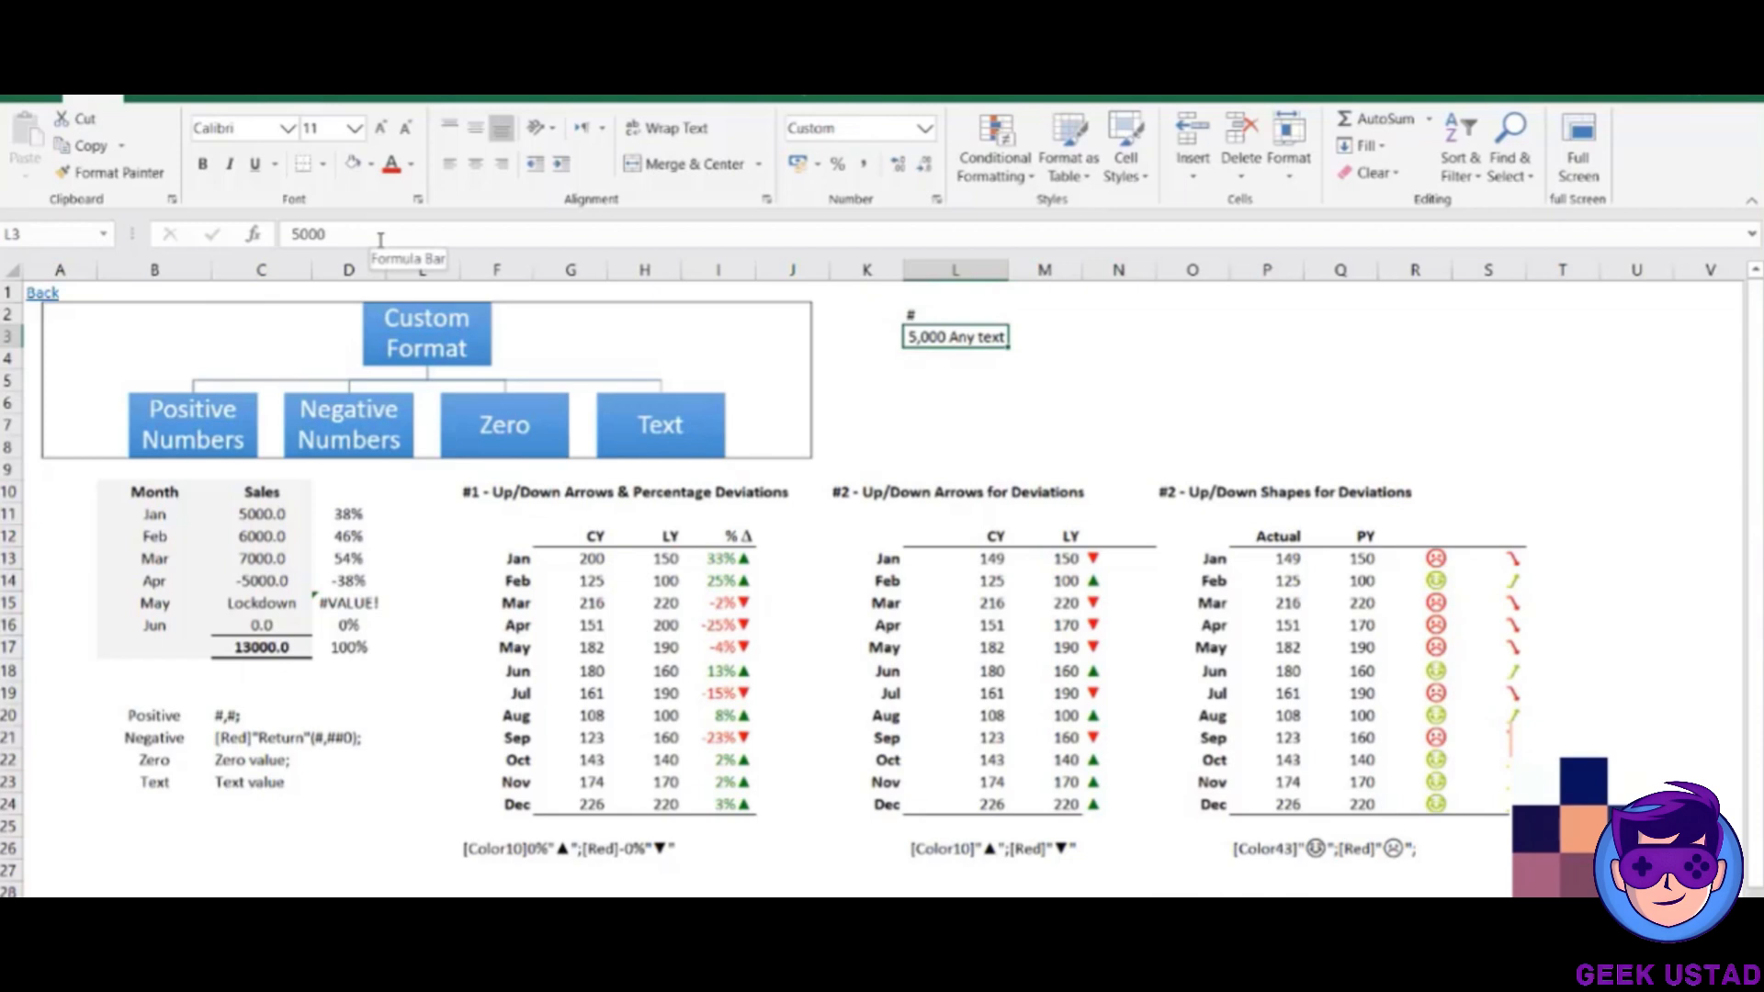
Enter 2000 in N3 as a second number beside the formatted value.
left_click(1090, 338)
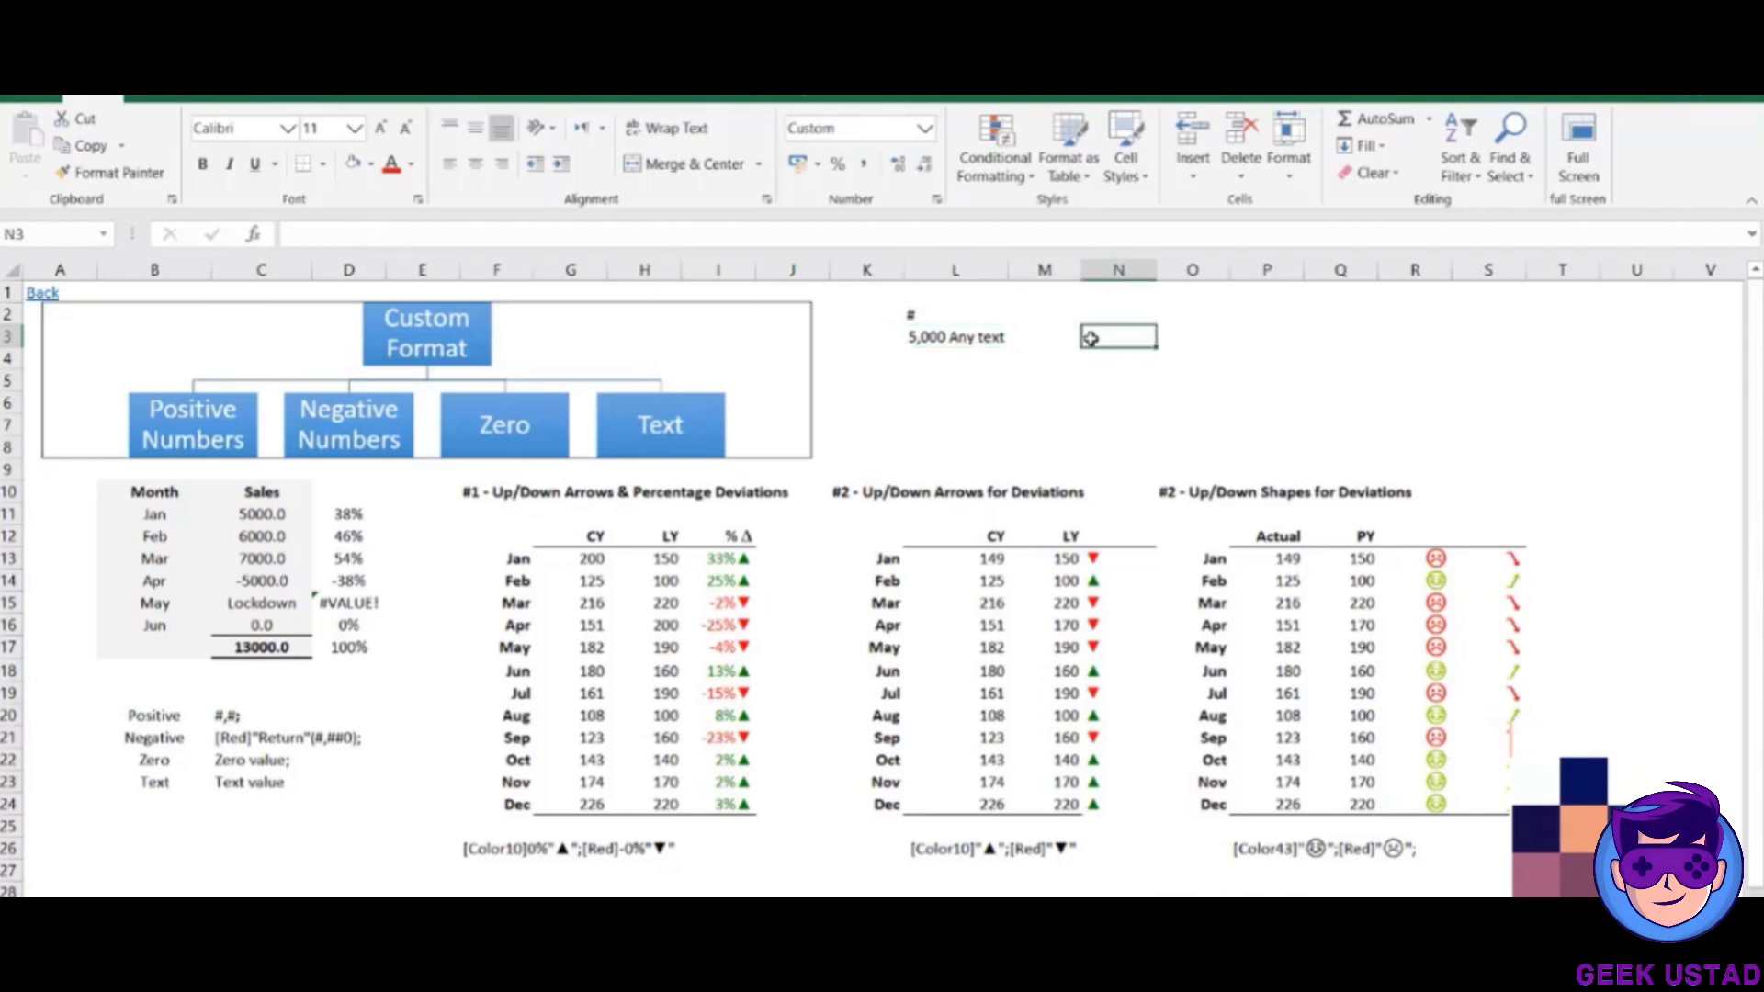
type("5000")
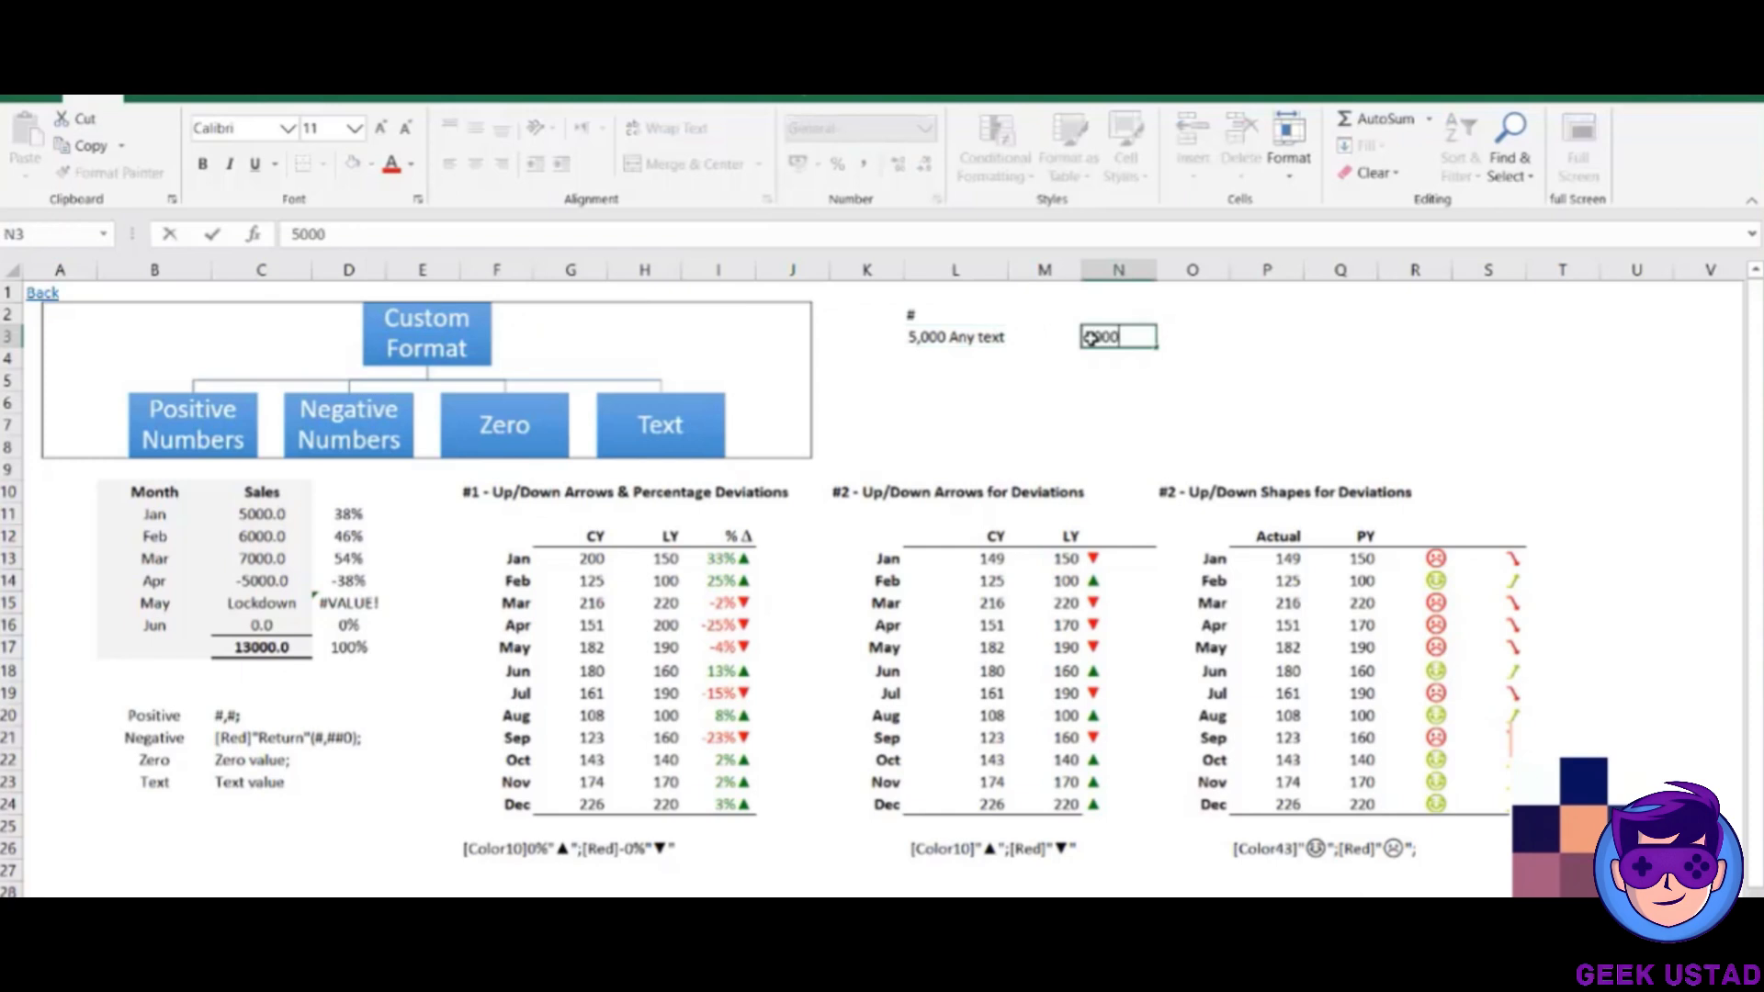
key("BackSpace")
key("BackSpace")
key("BackSpace")
key("BackSpace")
type("2000")
key("ctrl+Return")
Divide N3 by L3 in cell P3 and format the result as a percentage.
key("Right")
key("Right")
type("+")
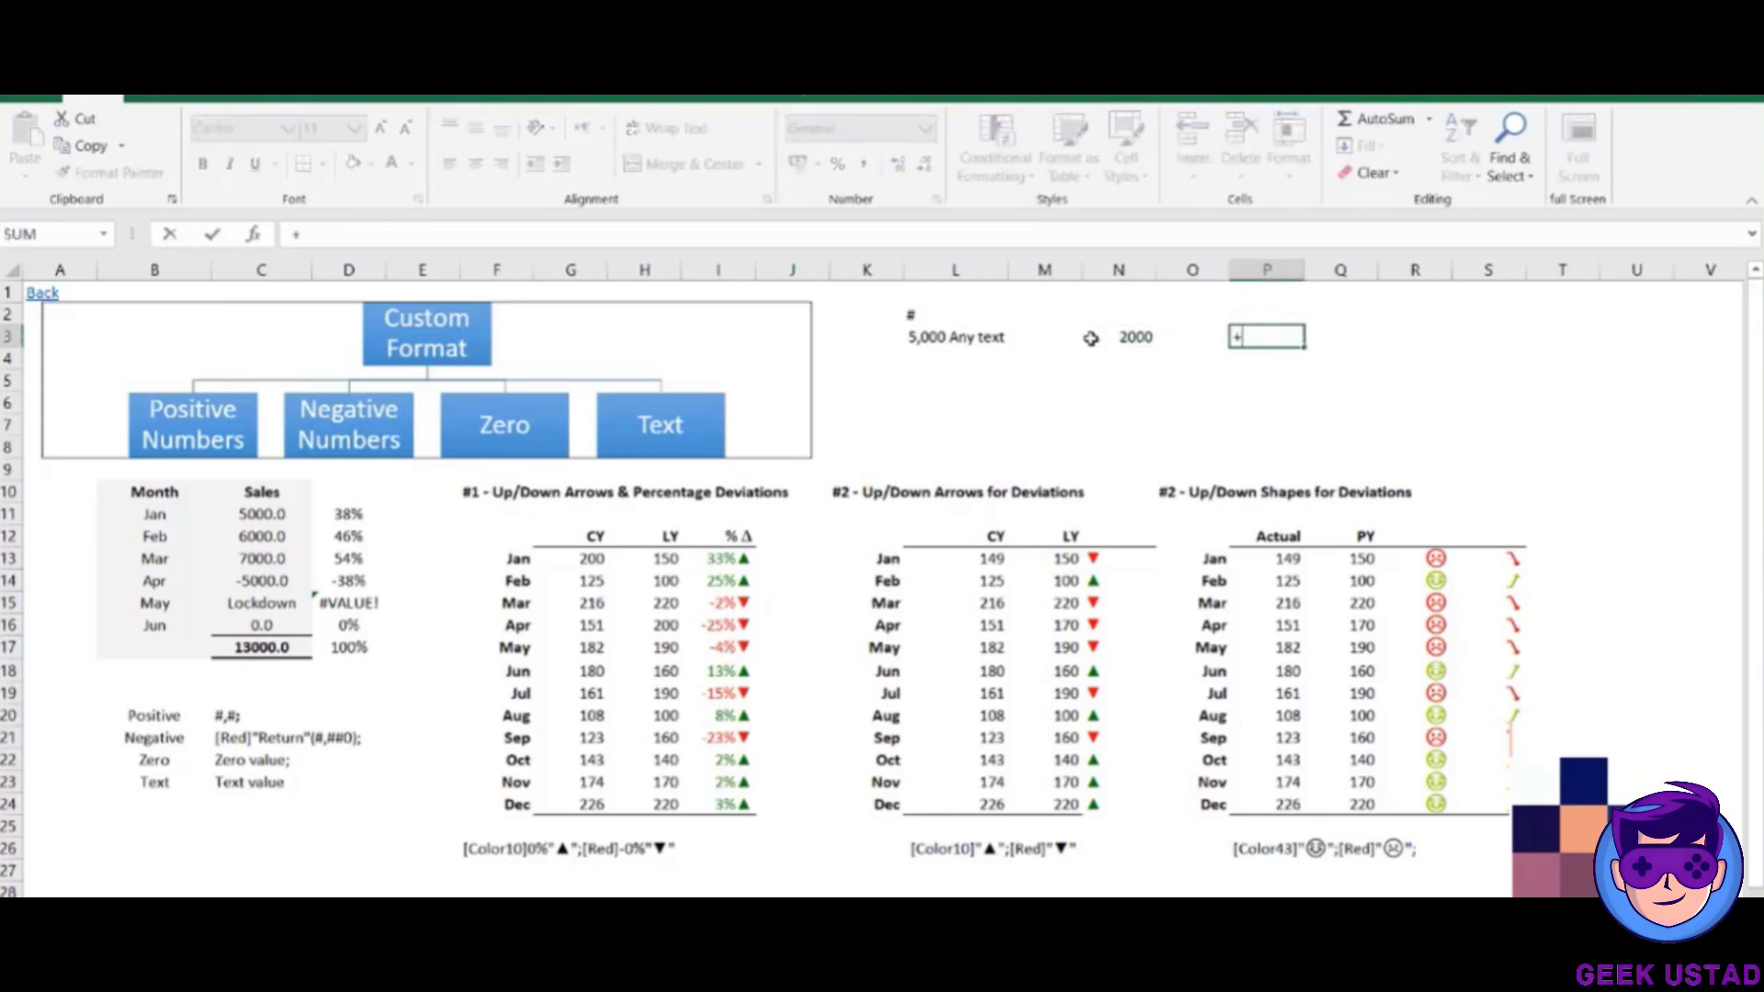
left_click(1091, 338)
type("/")
left_click(1090, 338)
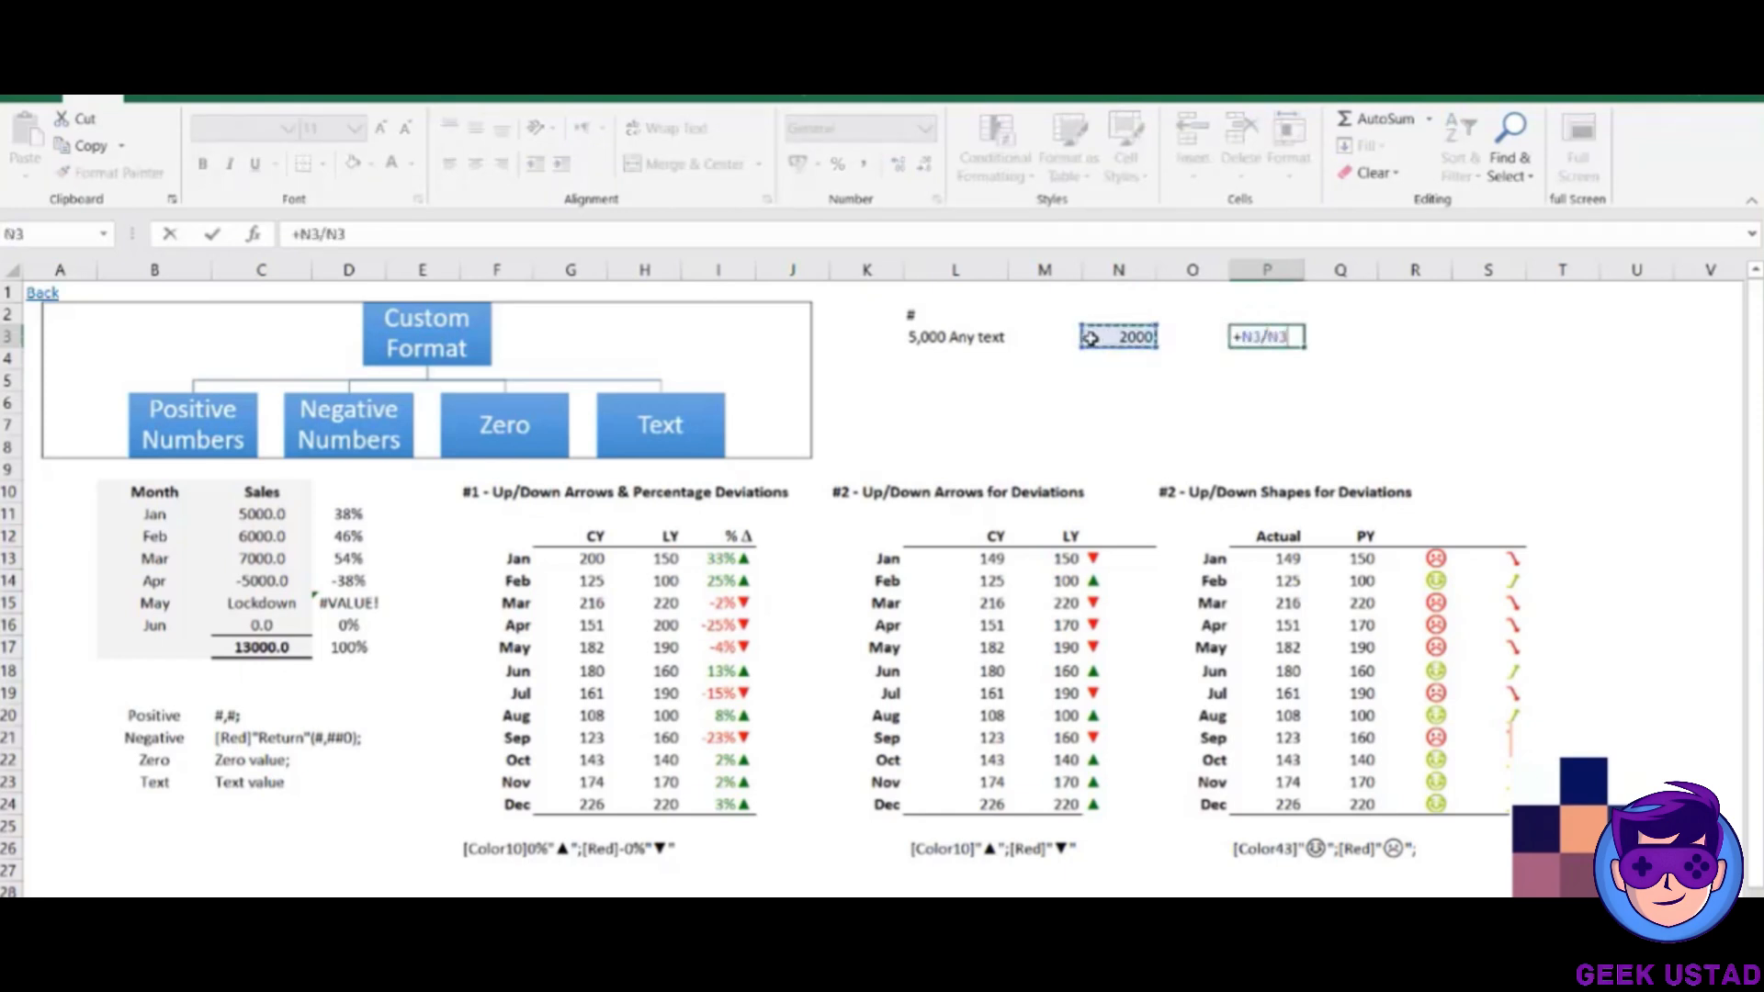
key("Left")
key("Left")
key("Left")
key("Return")
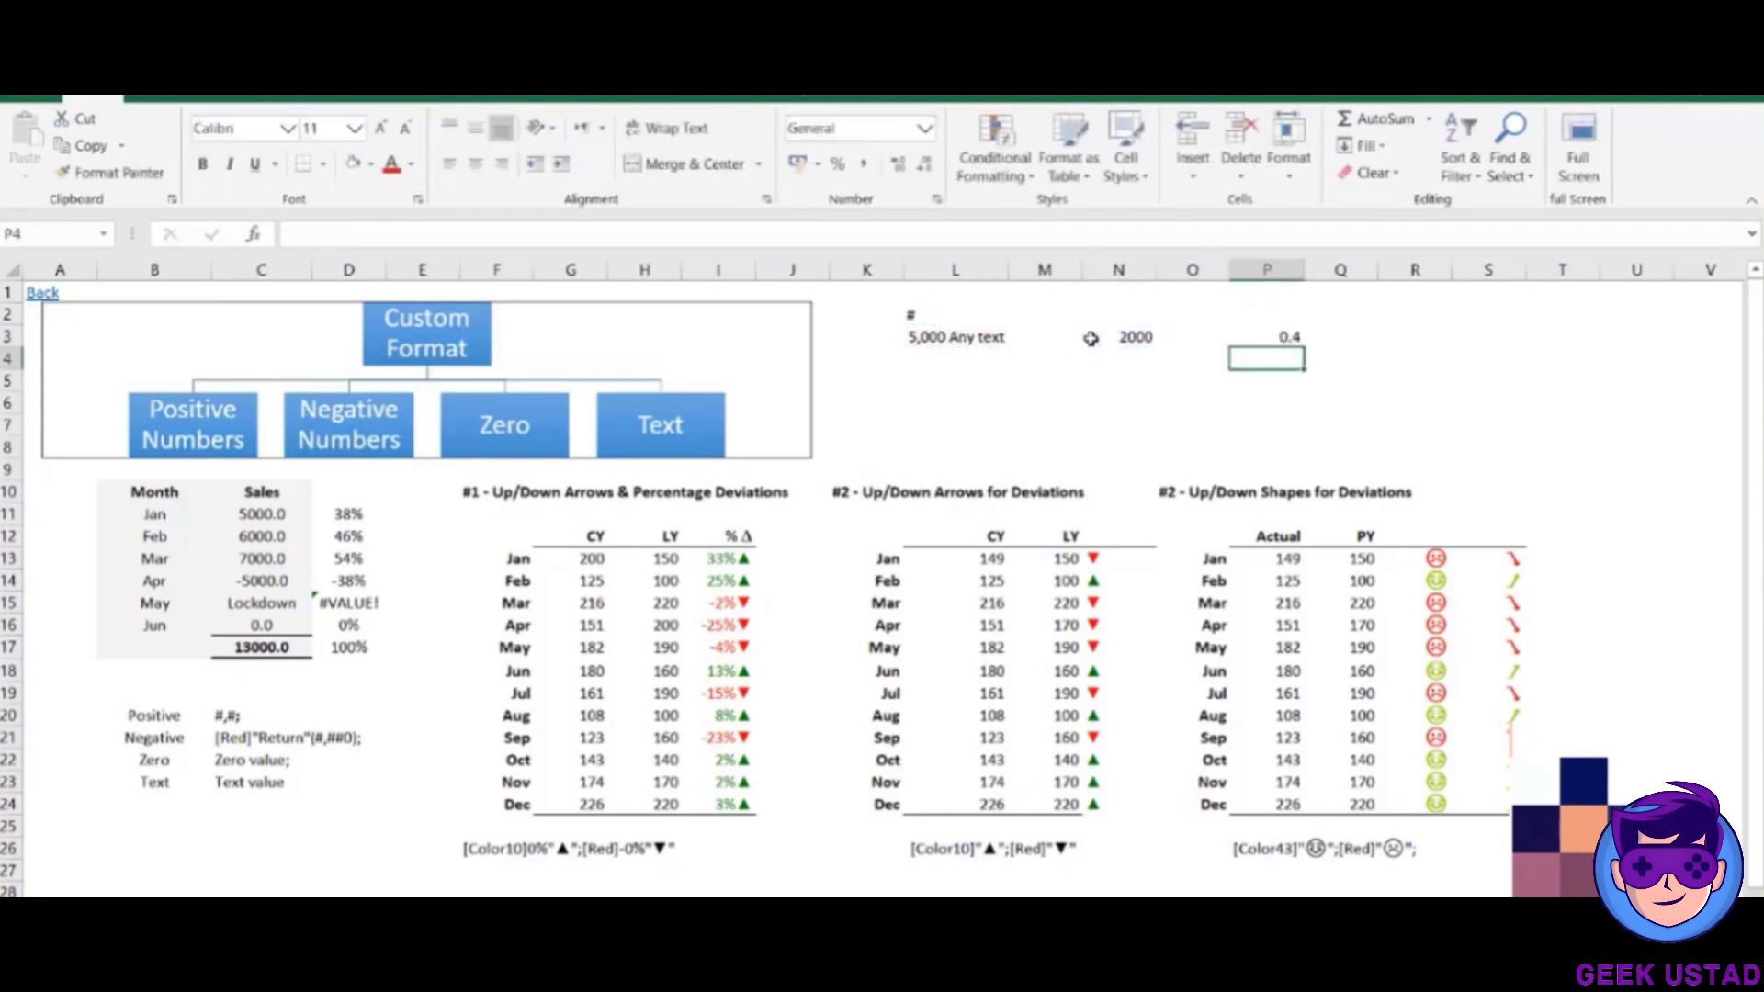
left_click(1289, 337)
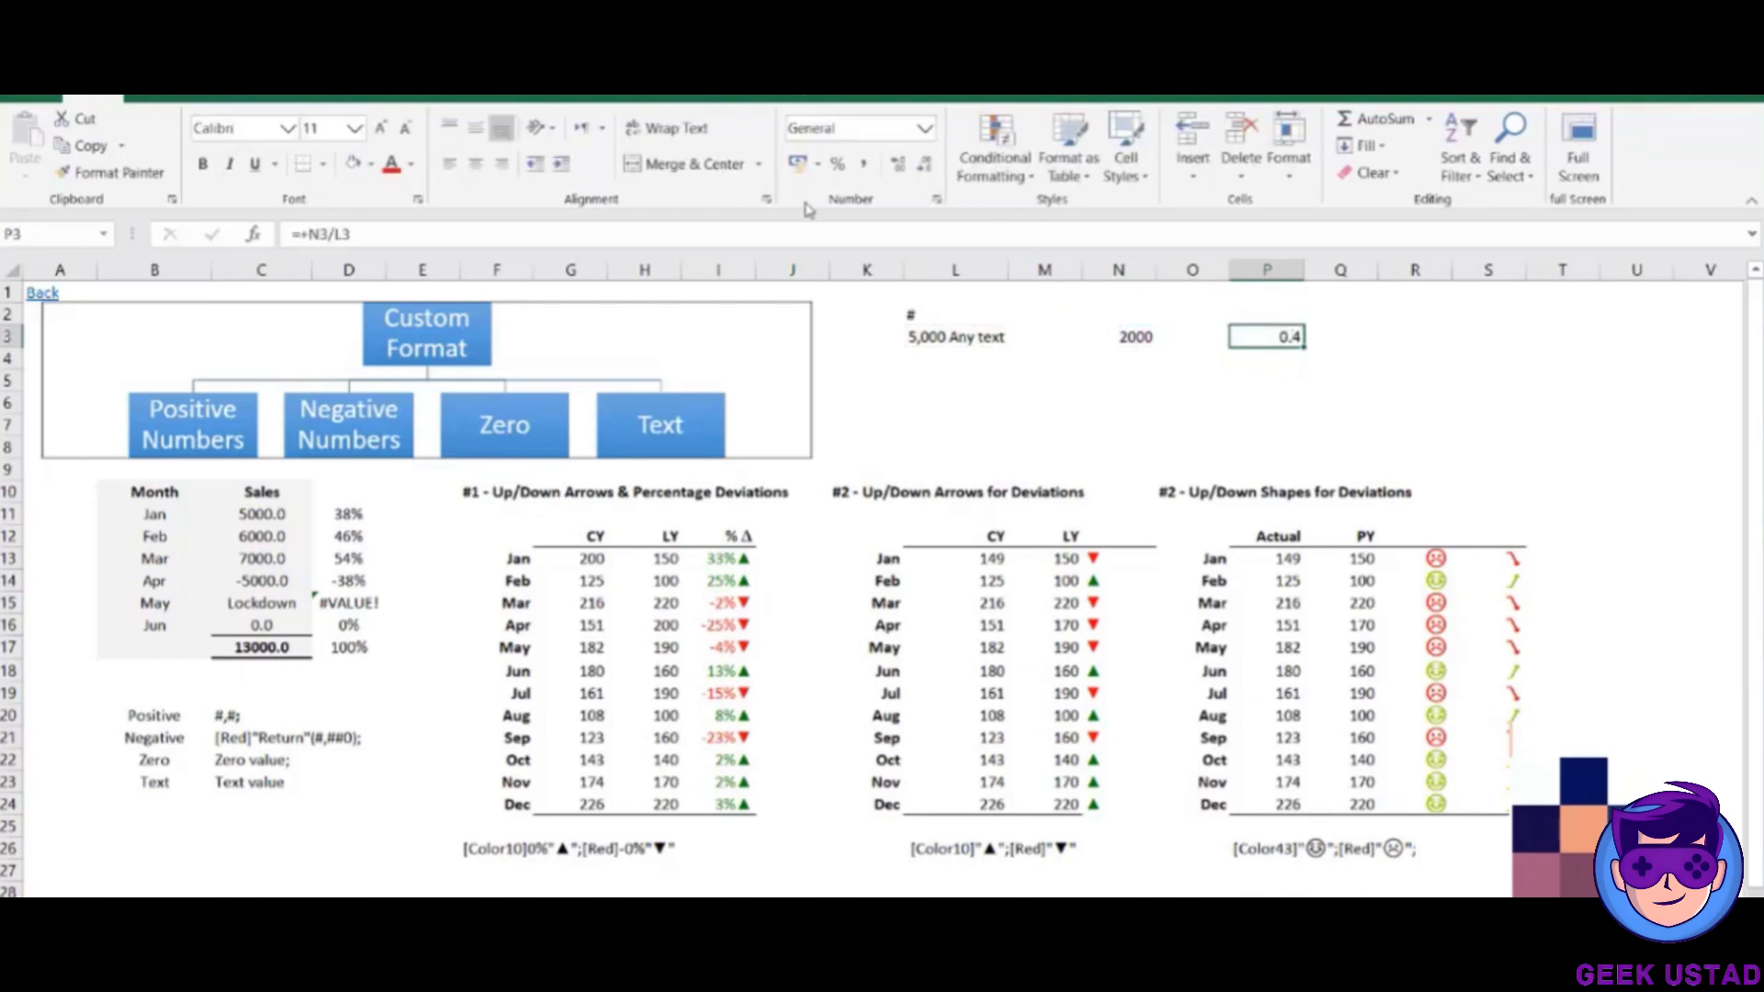
left_click(836, 163)
Begin a new custom number format for Sales cells C11:C17 with the quoted text "Positive number".
left_click_drag(262, 513, 263, 646)
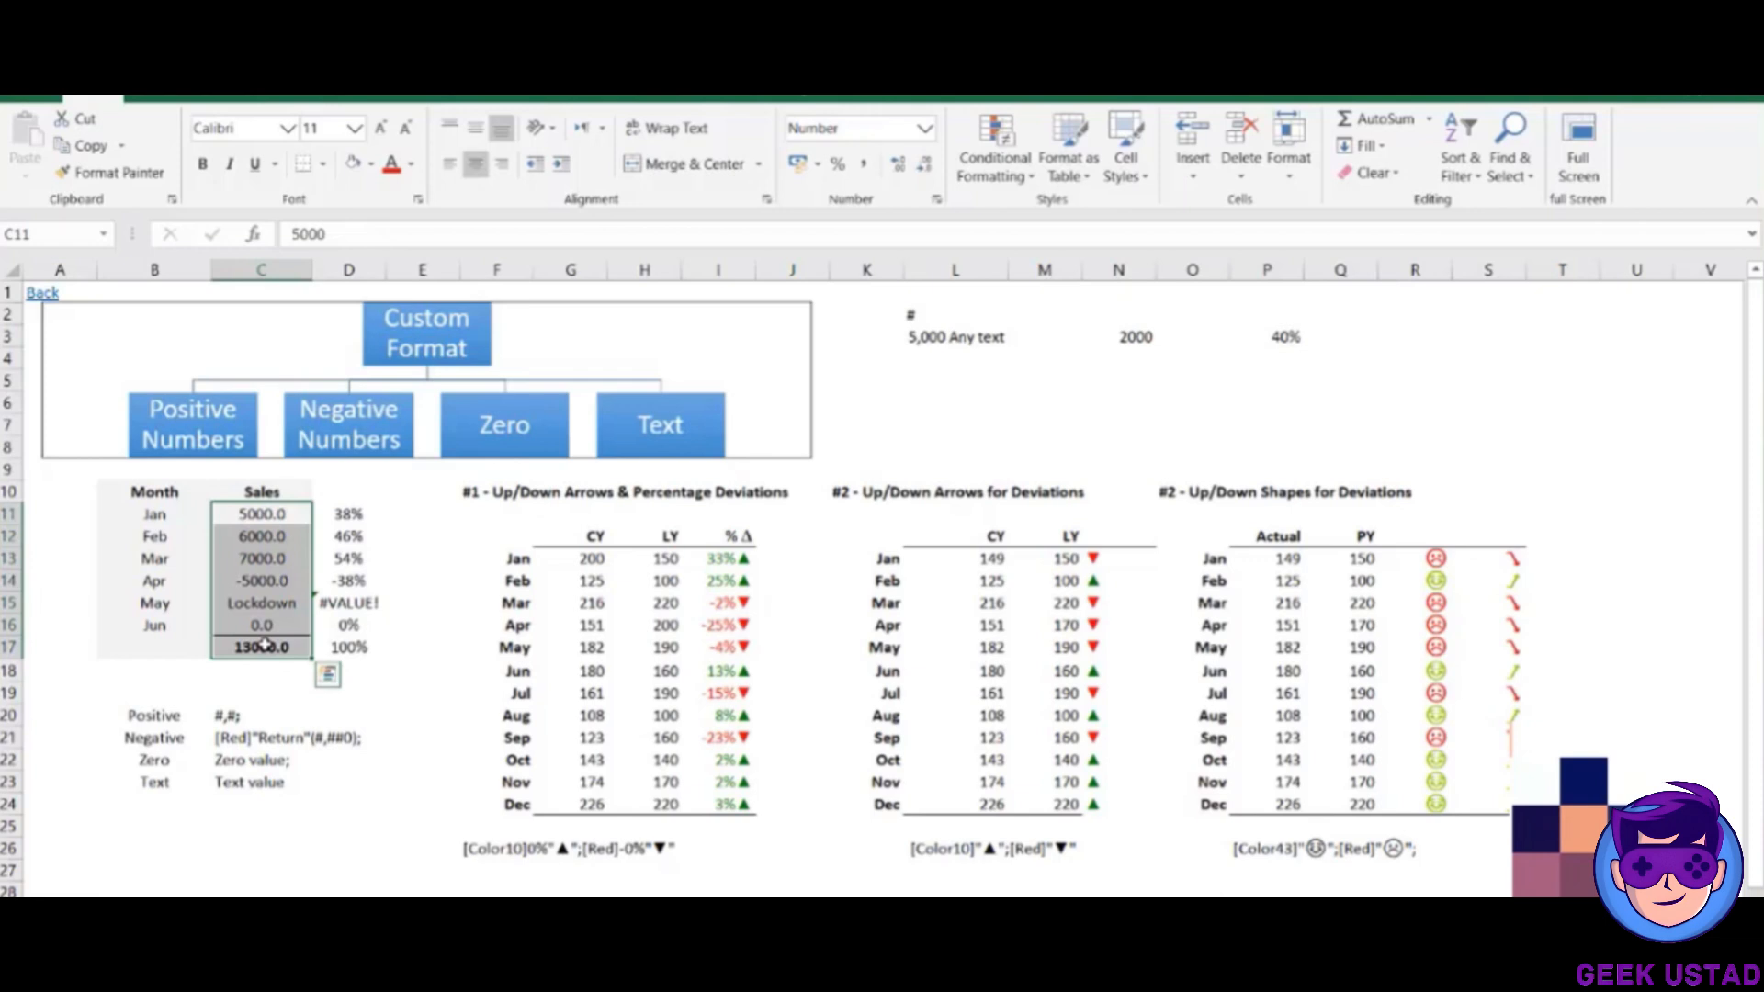
key("ctrl+1")
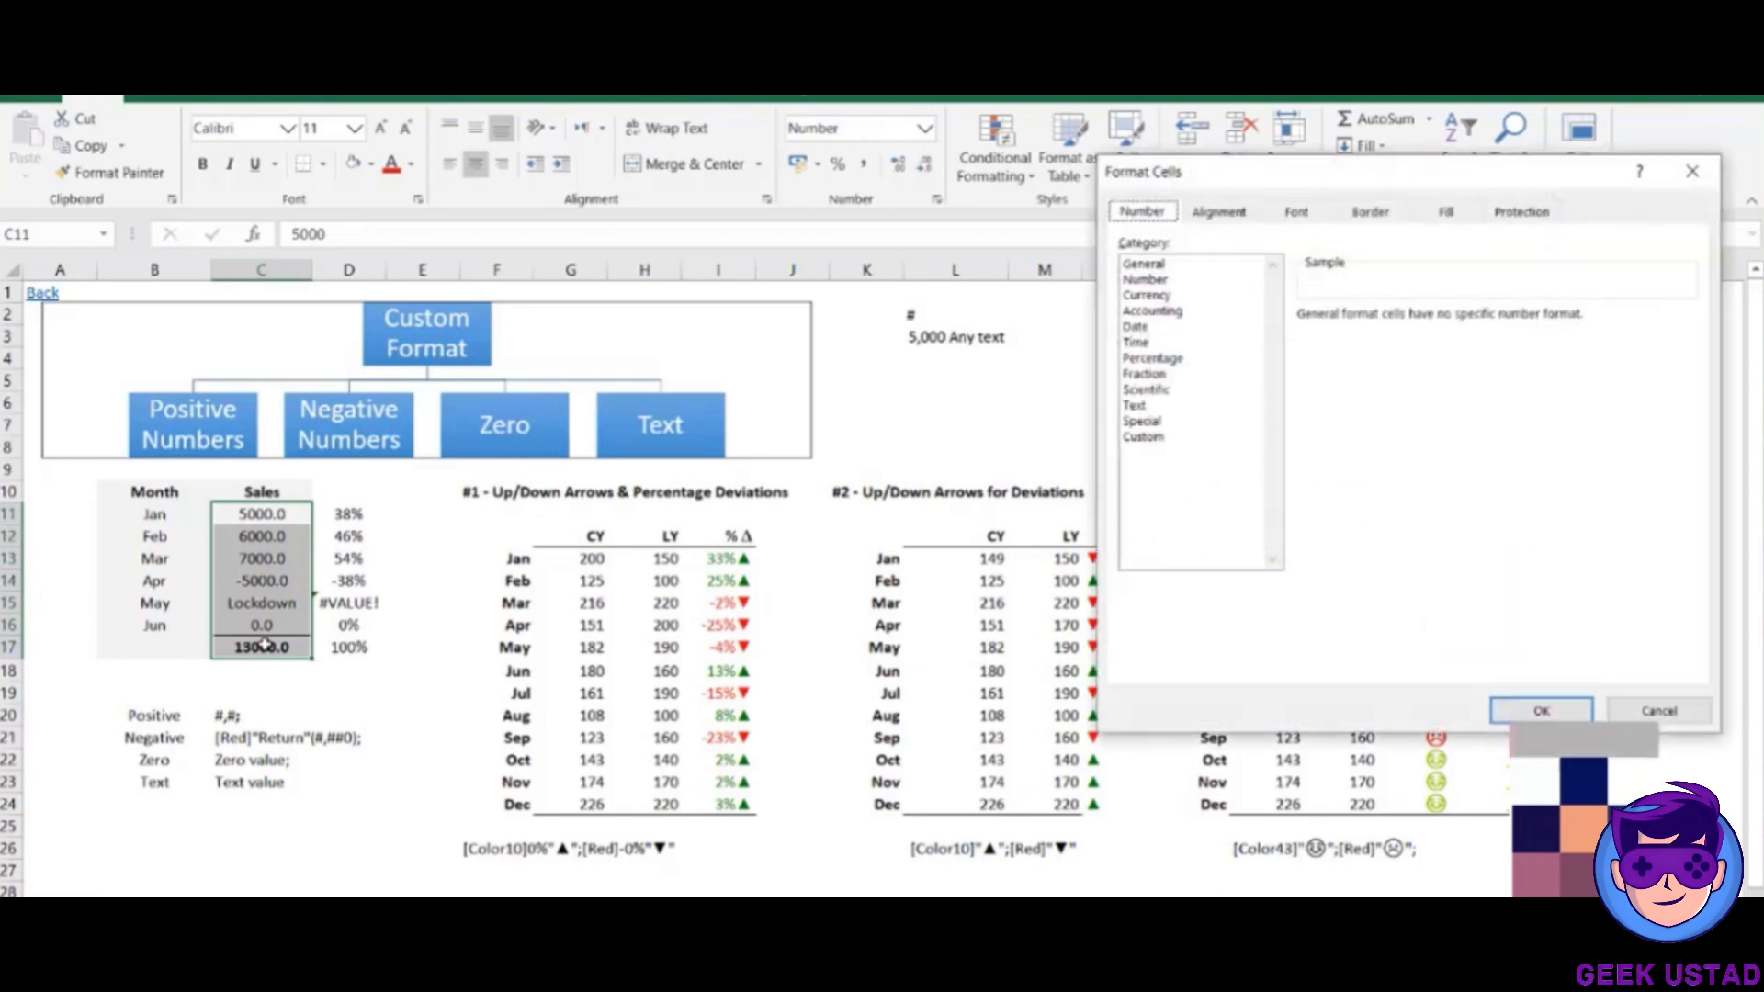
left_click(1165, 438)
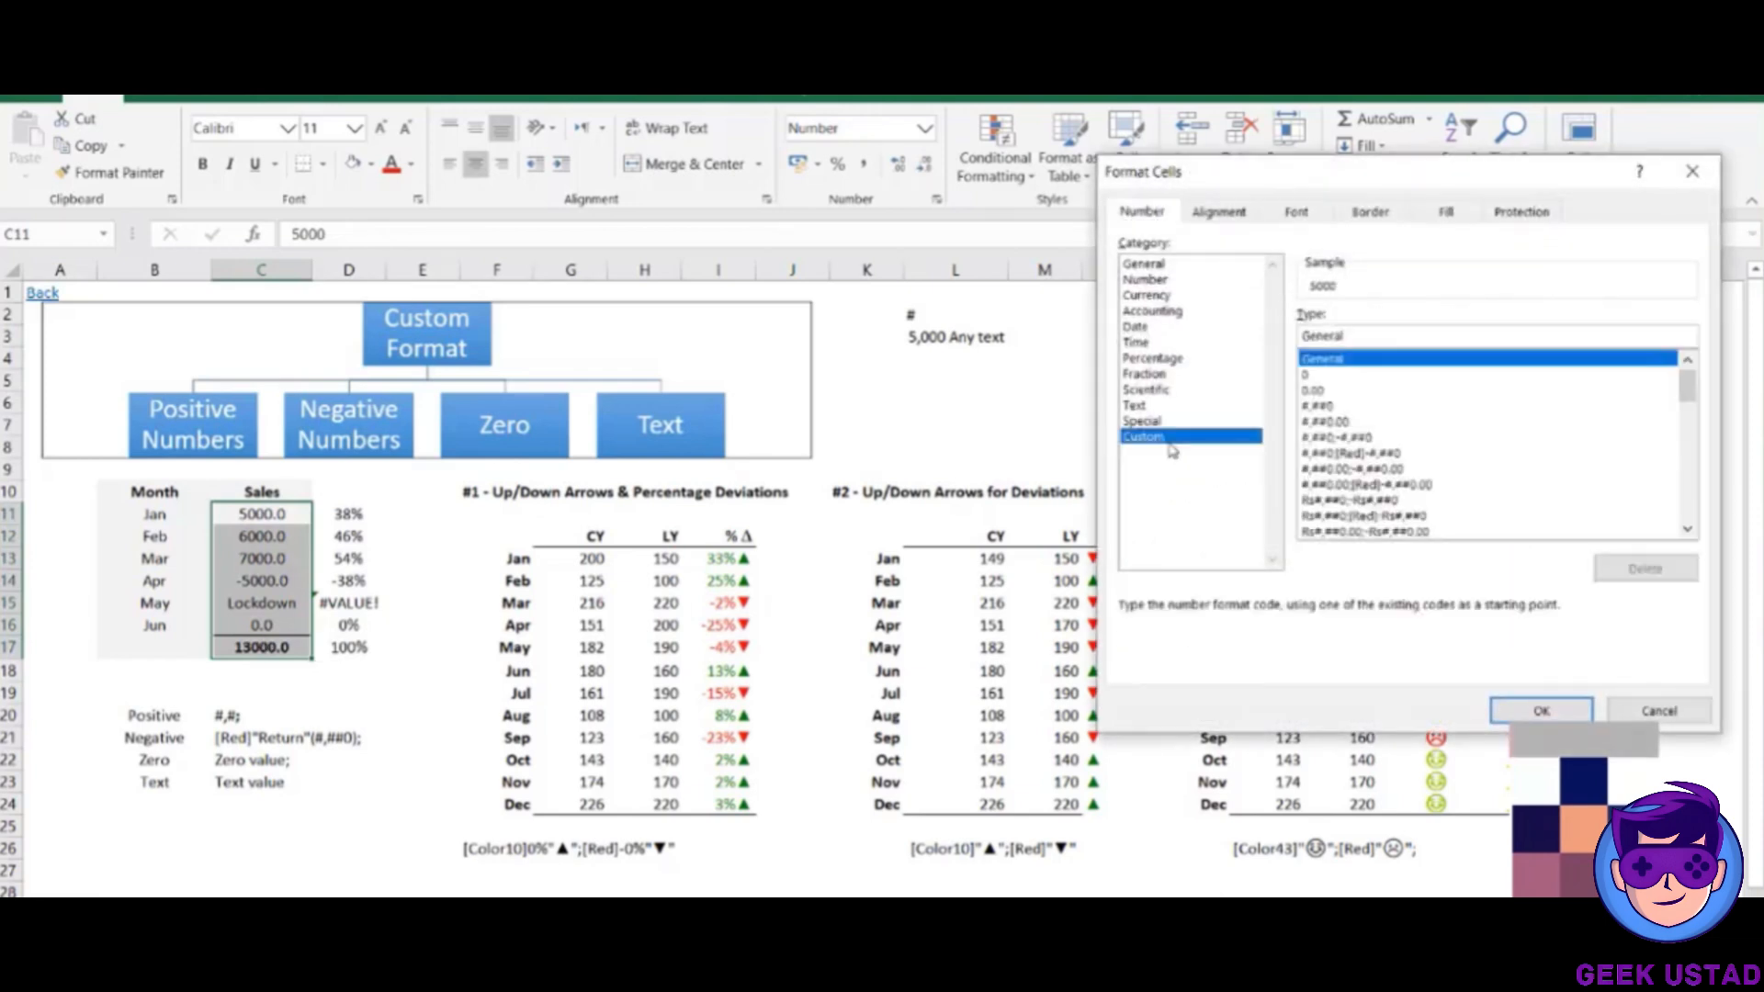
left_click(1366, 339)
key("BackSpace")
key("BackSpace")
key("BackSpace")
key("BackSpace")
key("BackSpace")
key("BackSpace")
key("BackSpace")
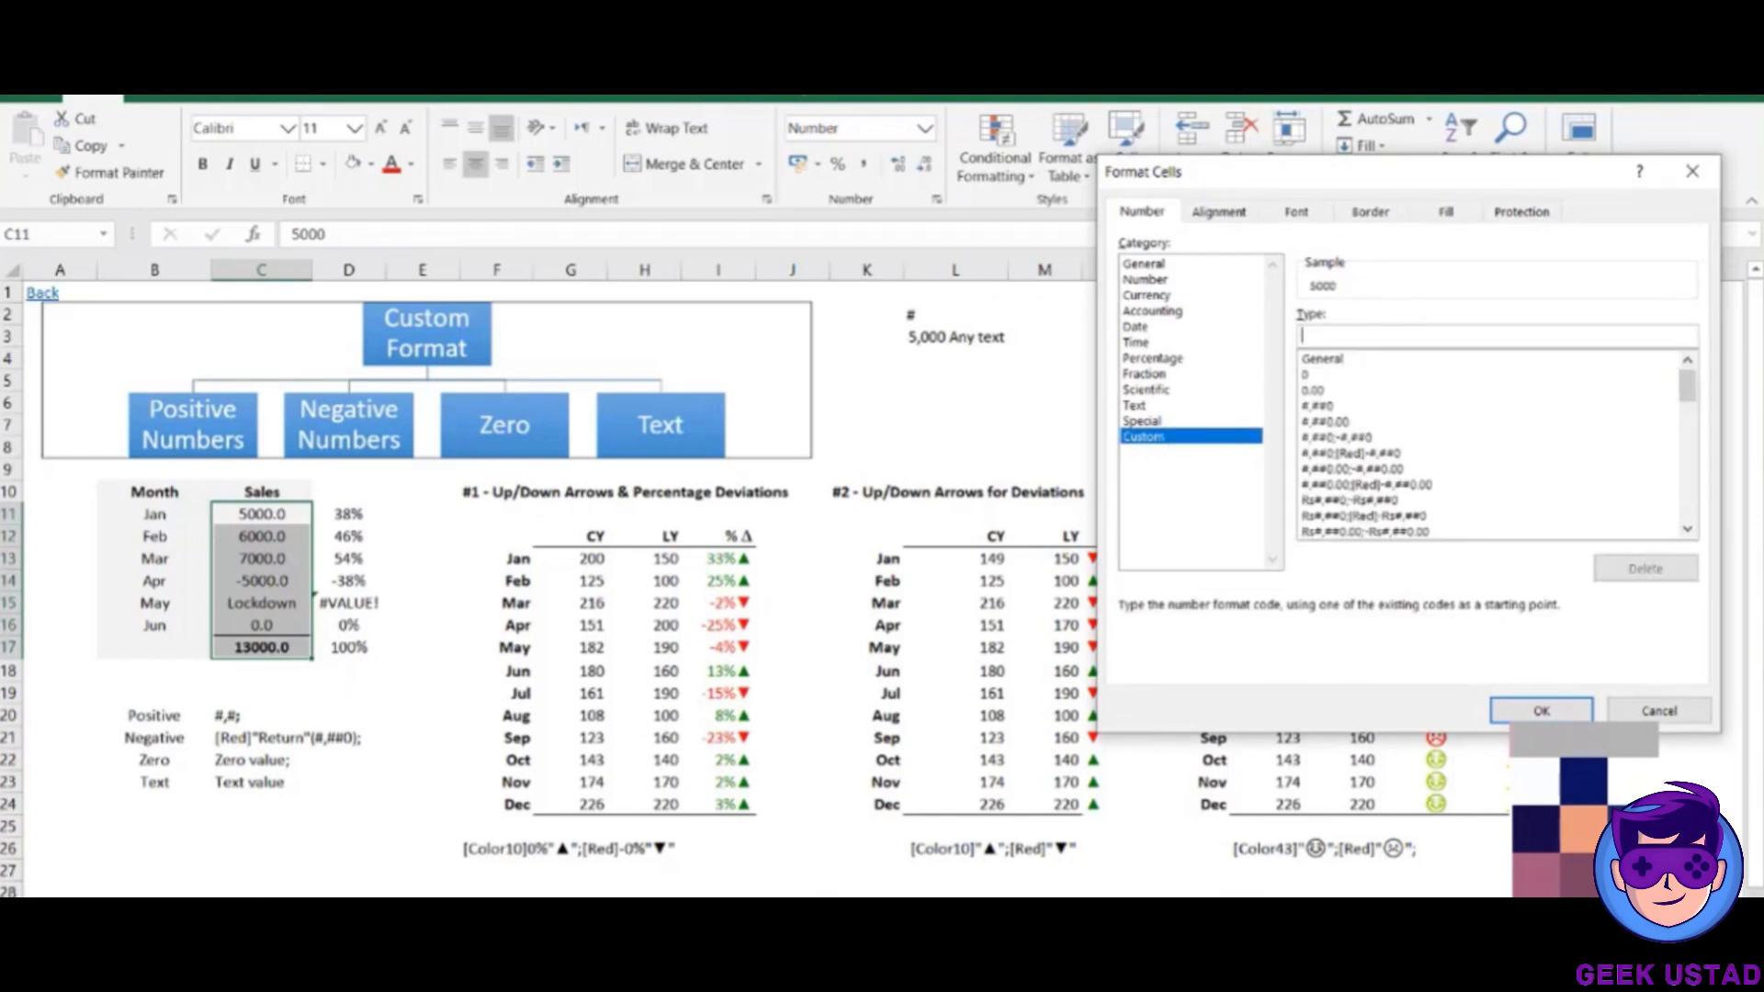
type("\"Positive number\"")
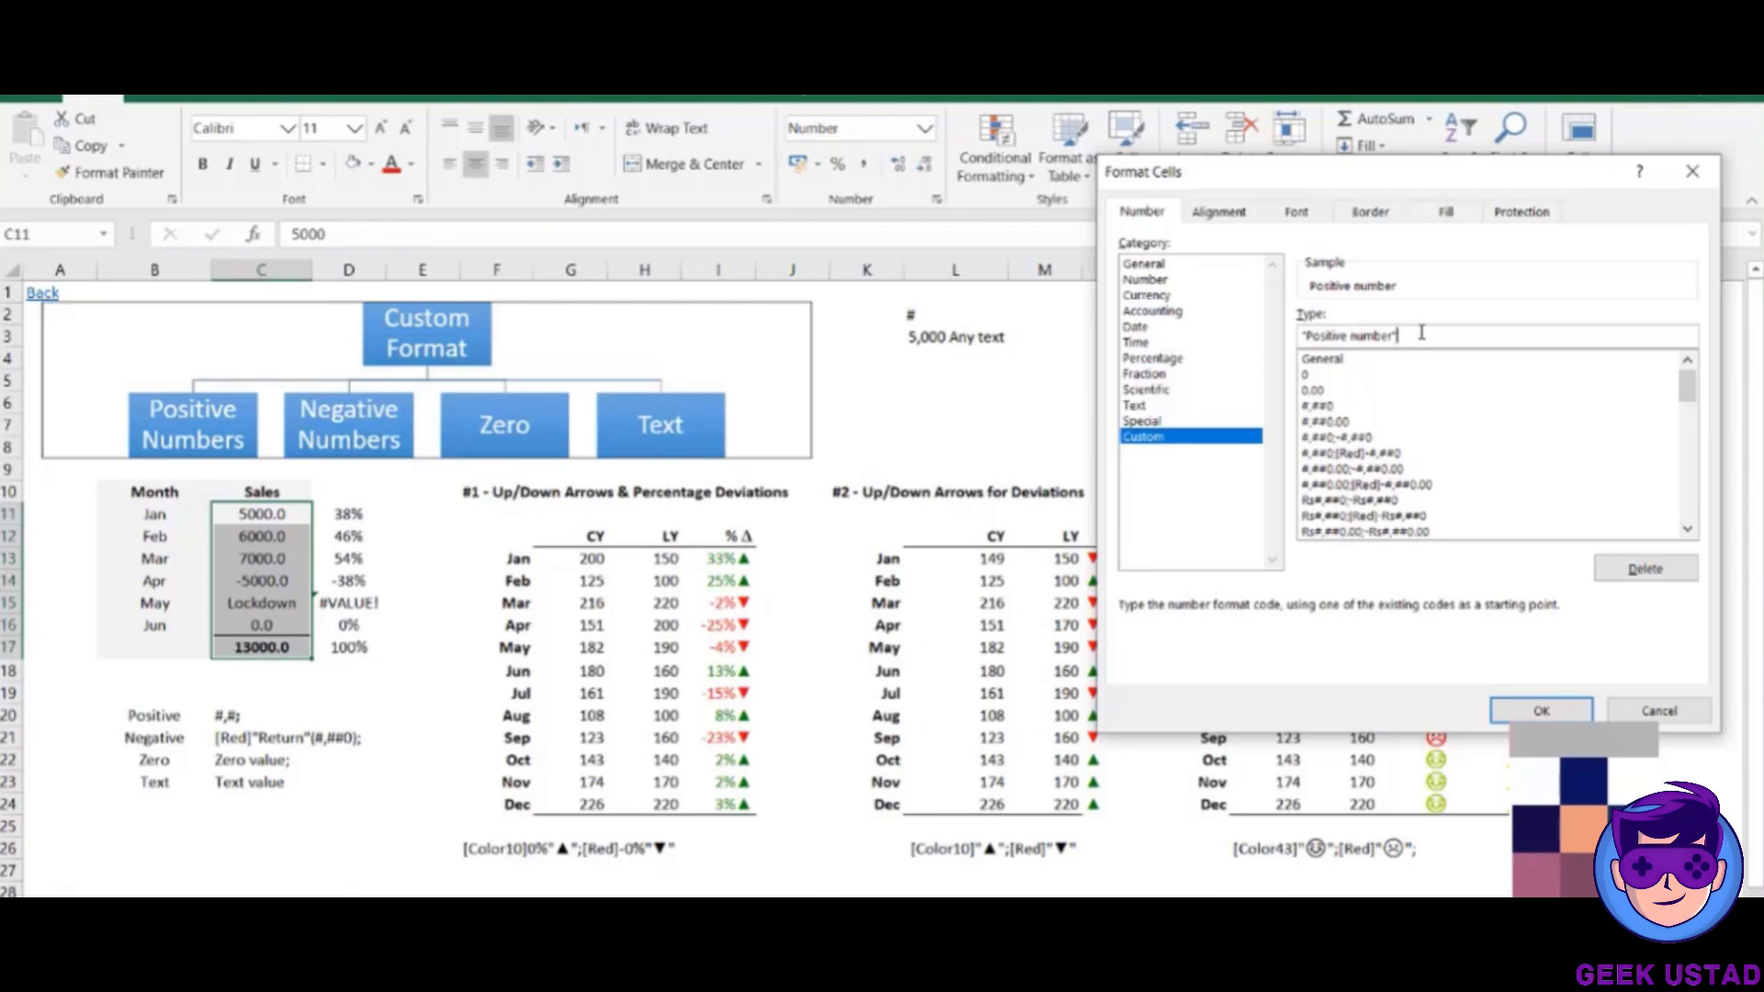
Add #,### after the quoted text in the positive section, separated by a space.
type("#,###")
key("Left")
key("Left")
key("Left")
key("Left")
key("Left")
left_click(1447, 340)
Add a negative section to the Sales format that begins with [Red] and the quoted text "Return".
type(";")
type(";")
type("[Red")
type("]")
type("\"")
type("R")
type("eturn")
type("\"")
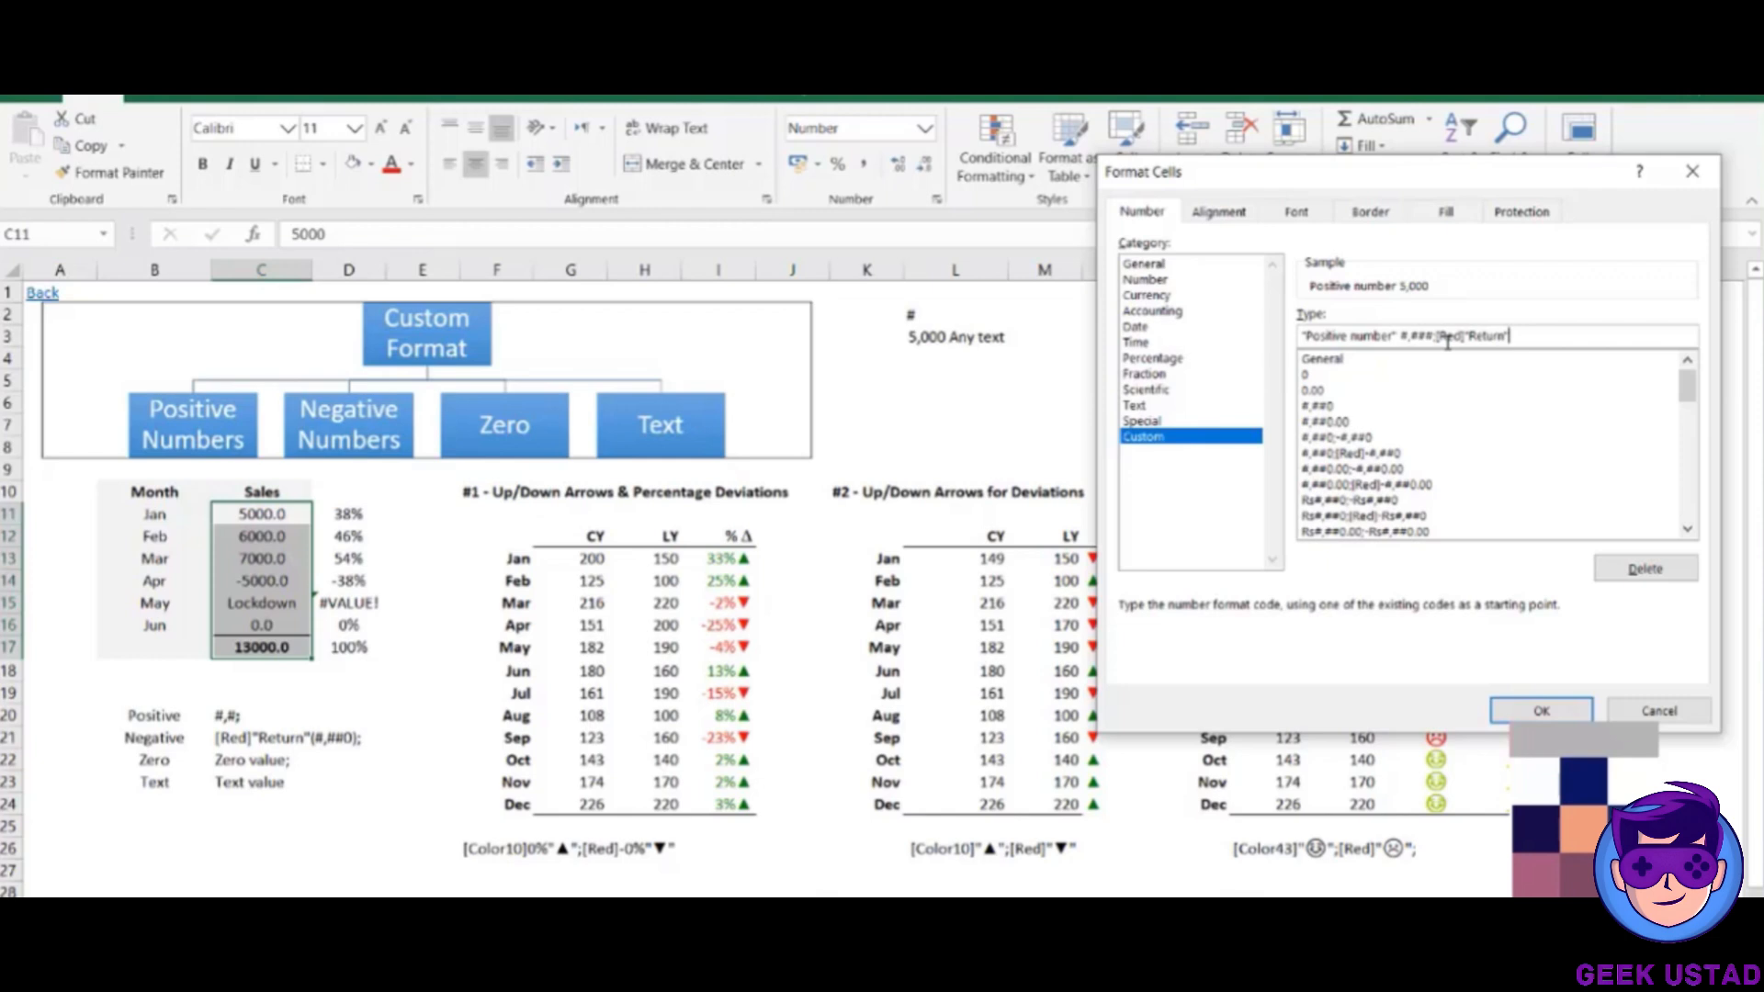
Complete the negative section with #,### in parentheses, preceded by a minus sign.
type("#,###")
key("Left")
key("Left")
key("Left")
key("Left")
type("-")
type("(")
key("Right")
key("Right")
key("Right")
key("Right")
key("Right")
Add "Zer value" as the zero section, leave the text section empty and apply the format to C11:C17.
type(";")
type("\"Zer valuee;\"")
left_click(1542, 712)
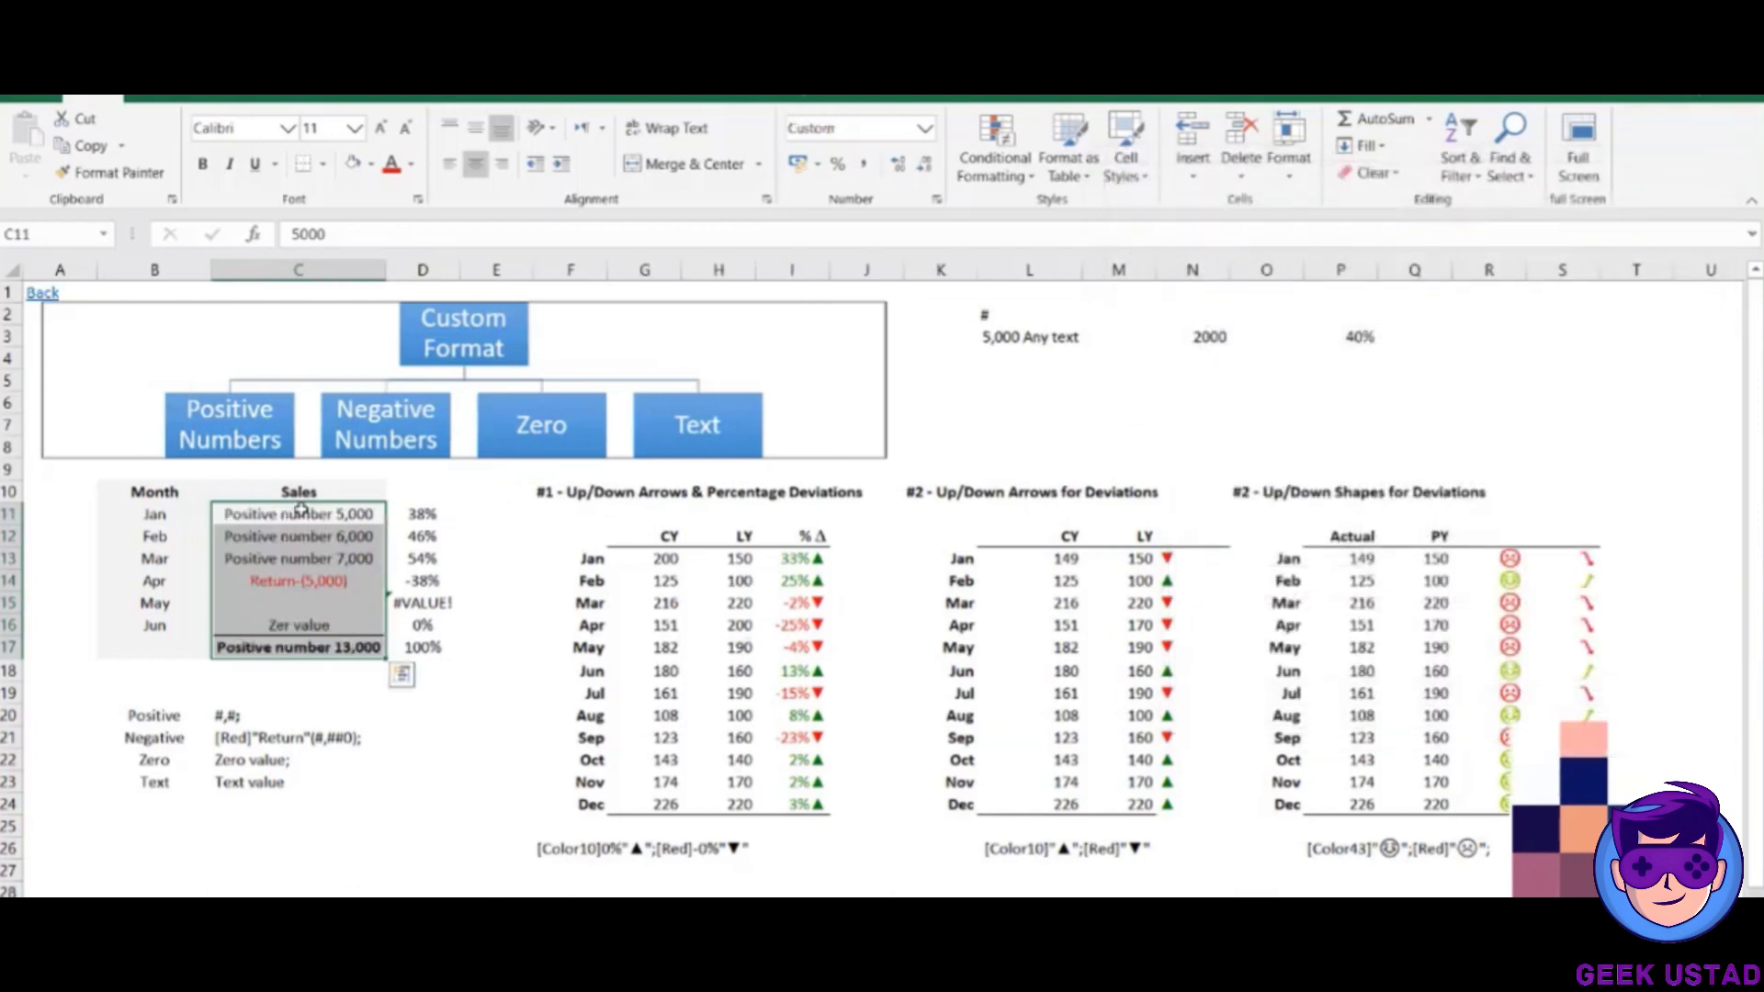
Compare the formatted Sales entries for January, February, March, May and June with their underlying cell values.
left_click(321, 604)
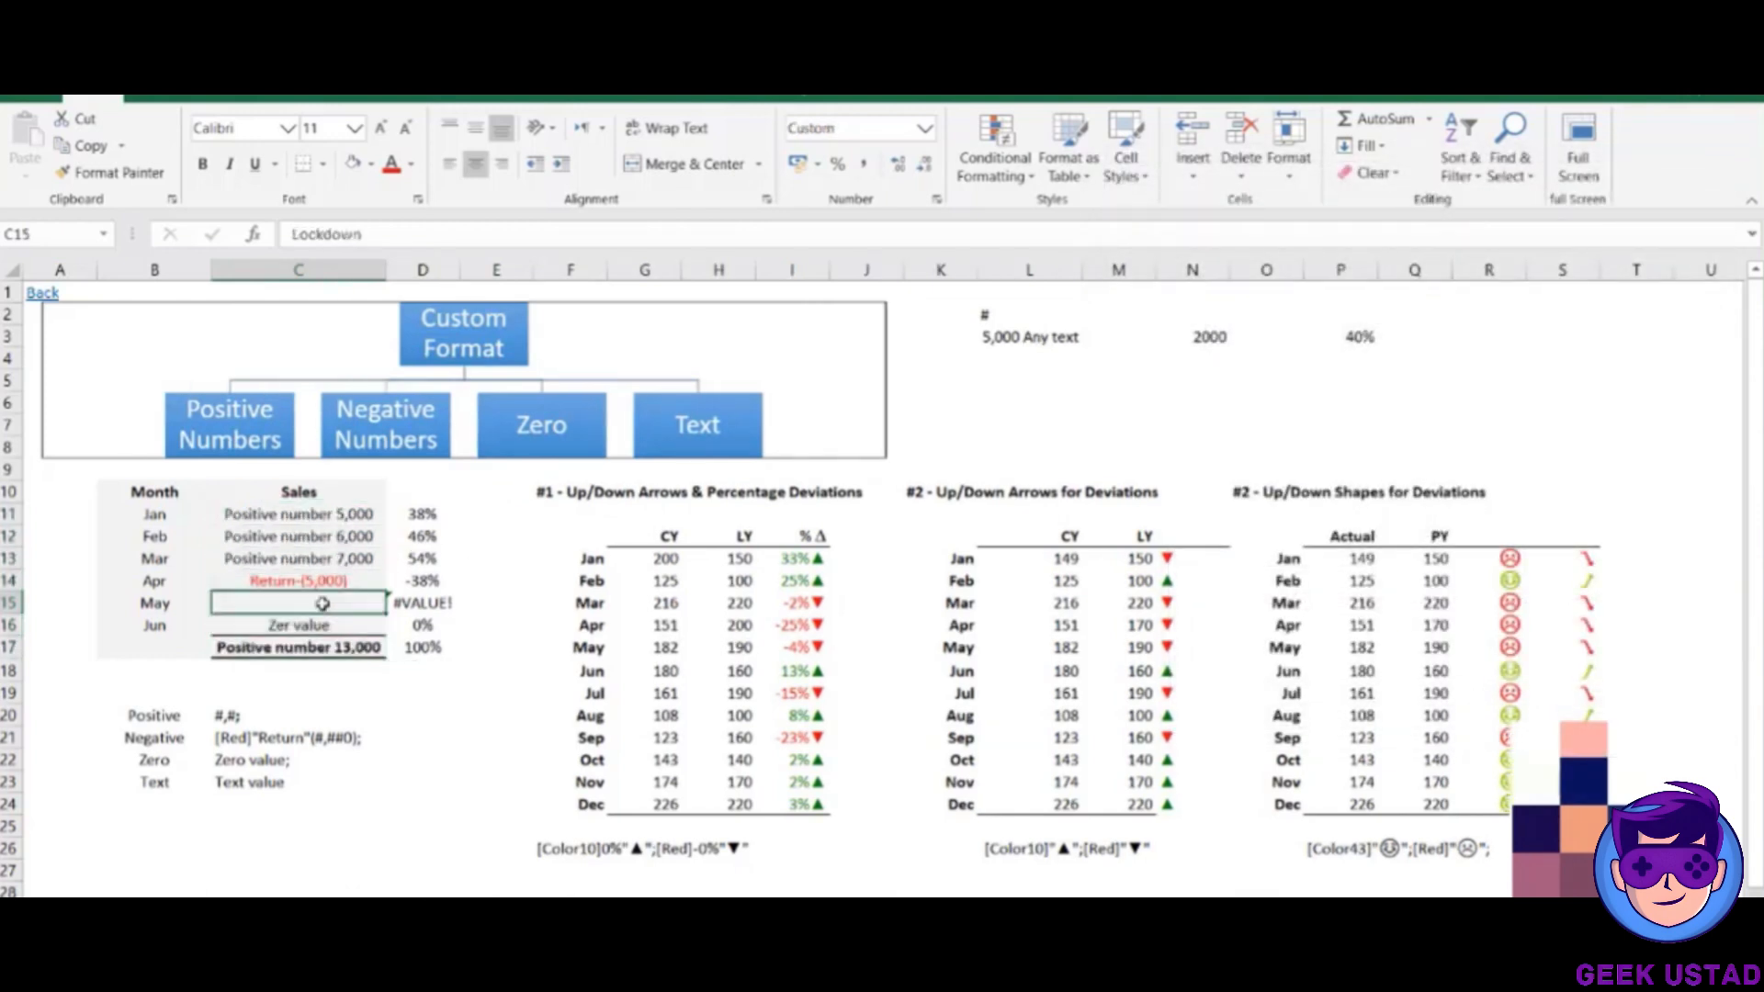
left_click(328, 517)
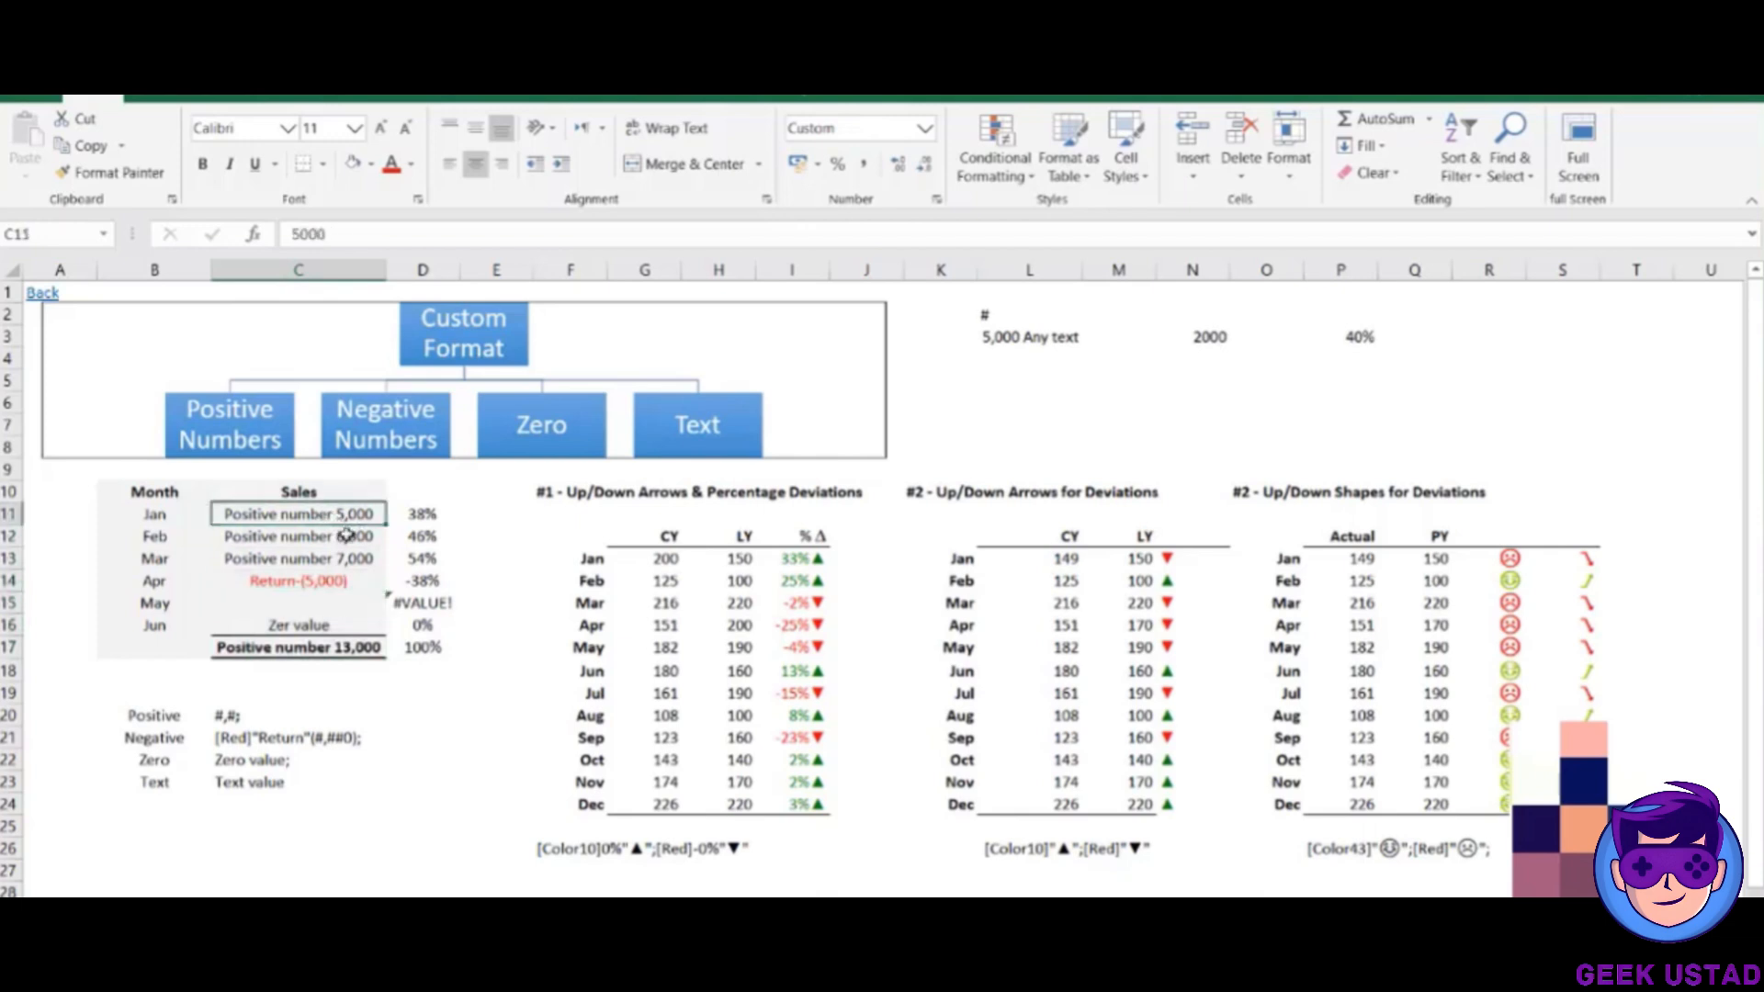
left_click(354, 540)
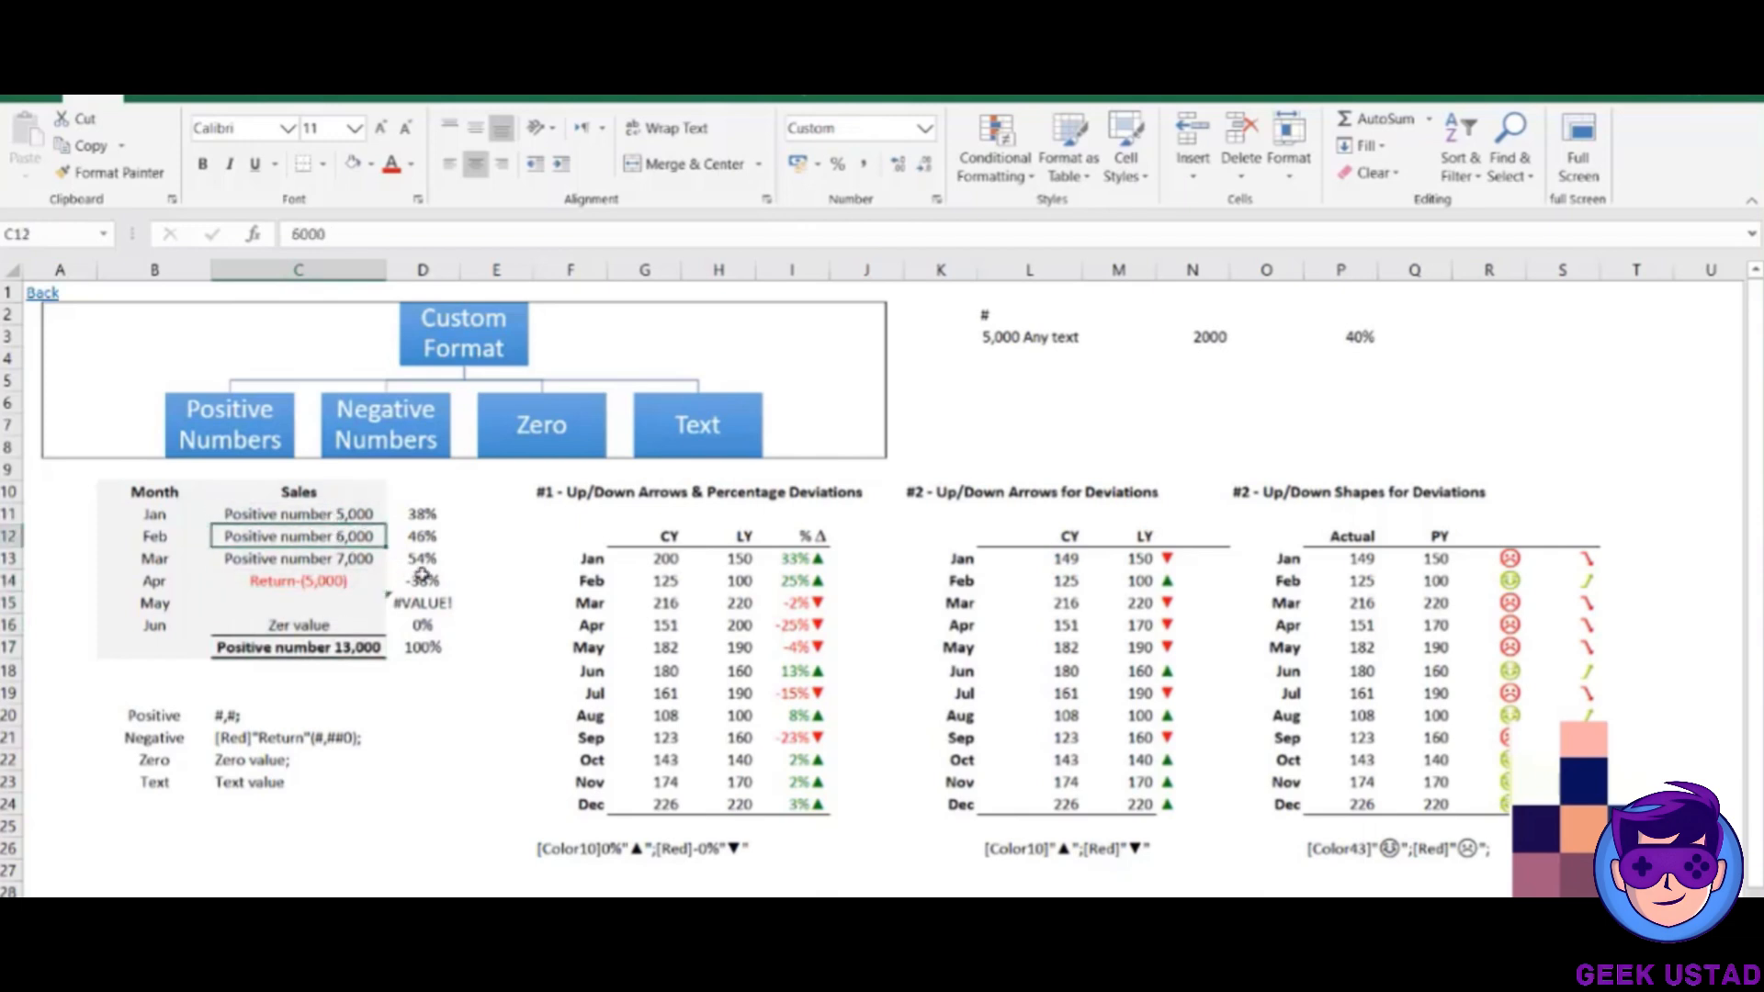
left_click(343, 561)
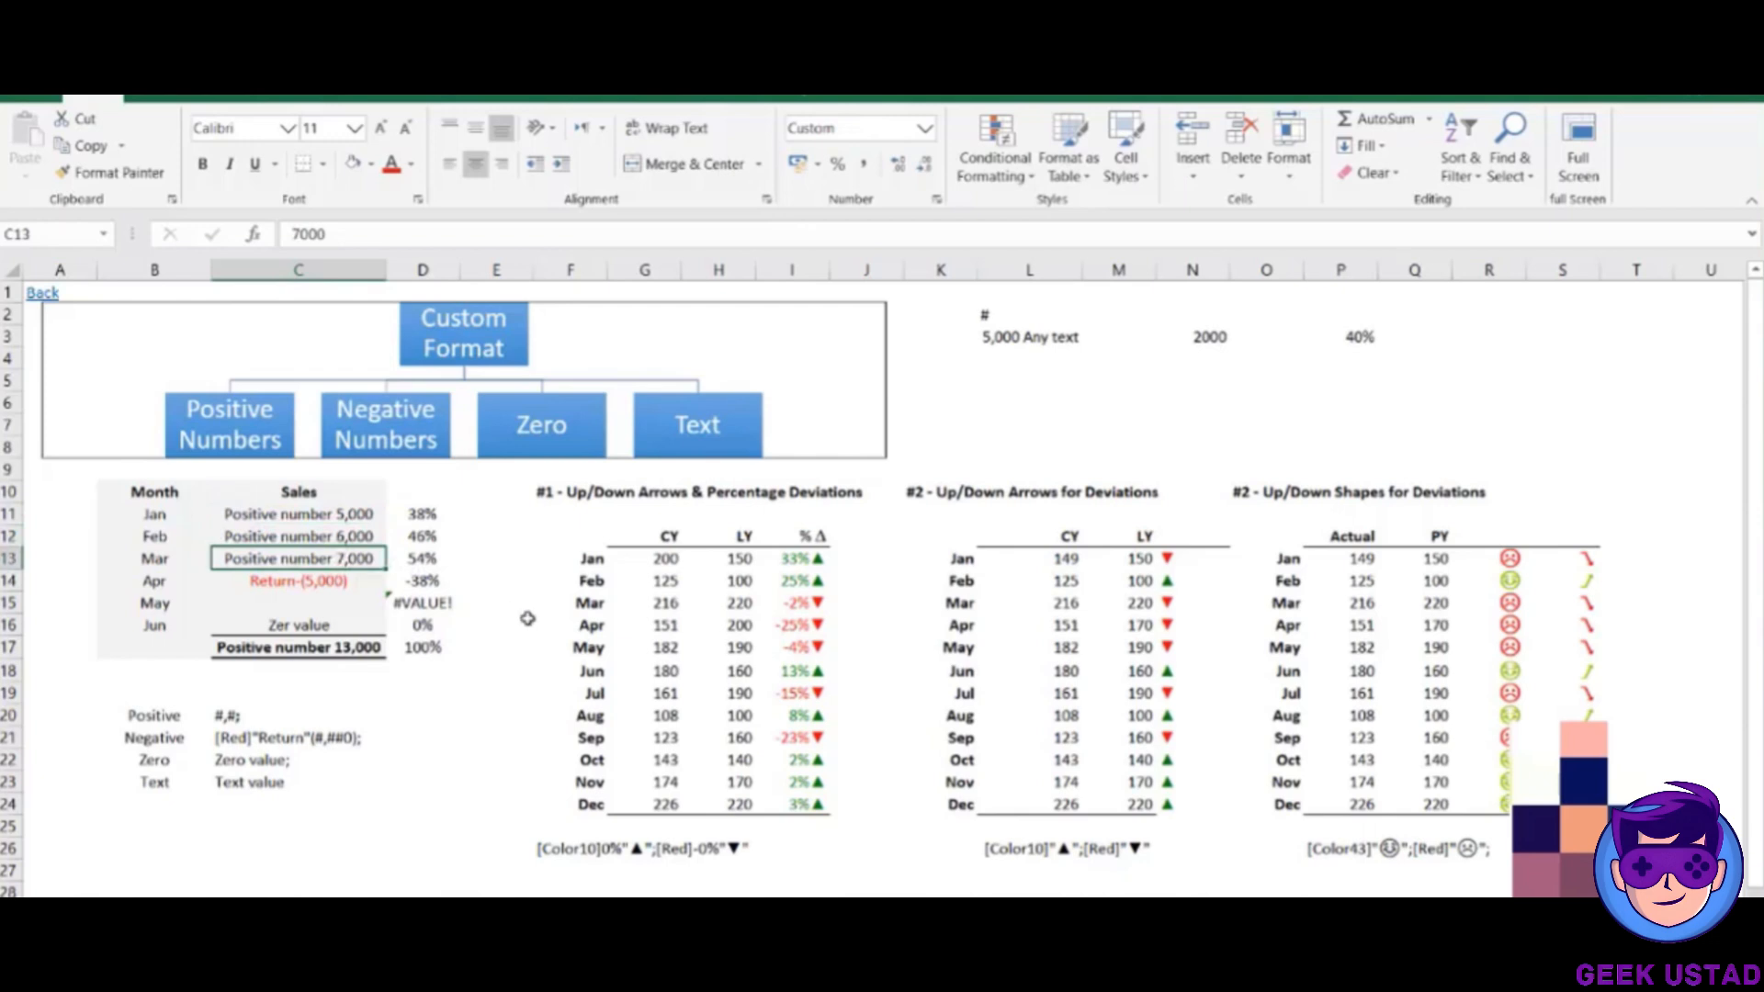
left_click(336, 622)
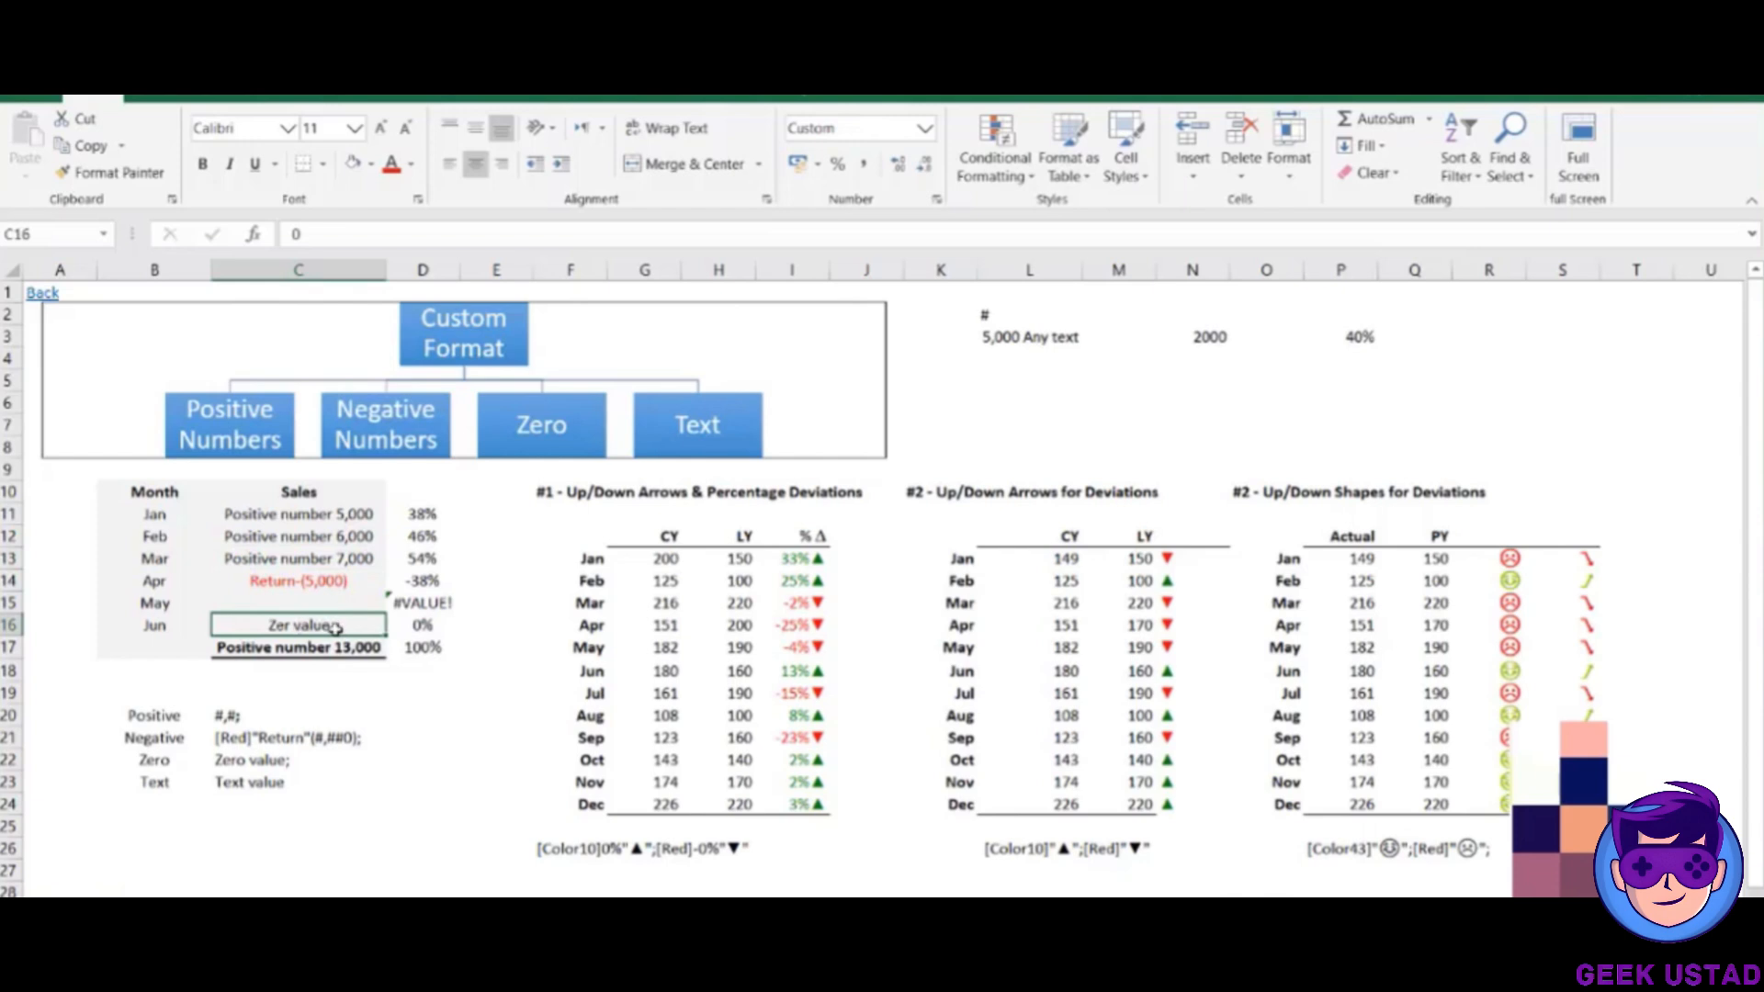
left_click(323, 599)
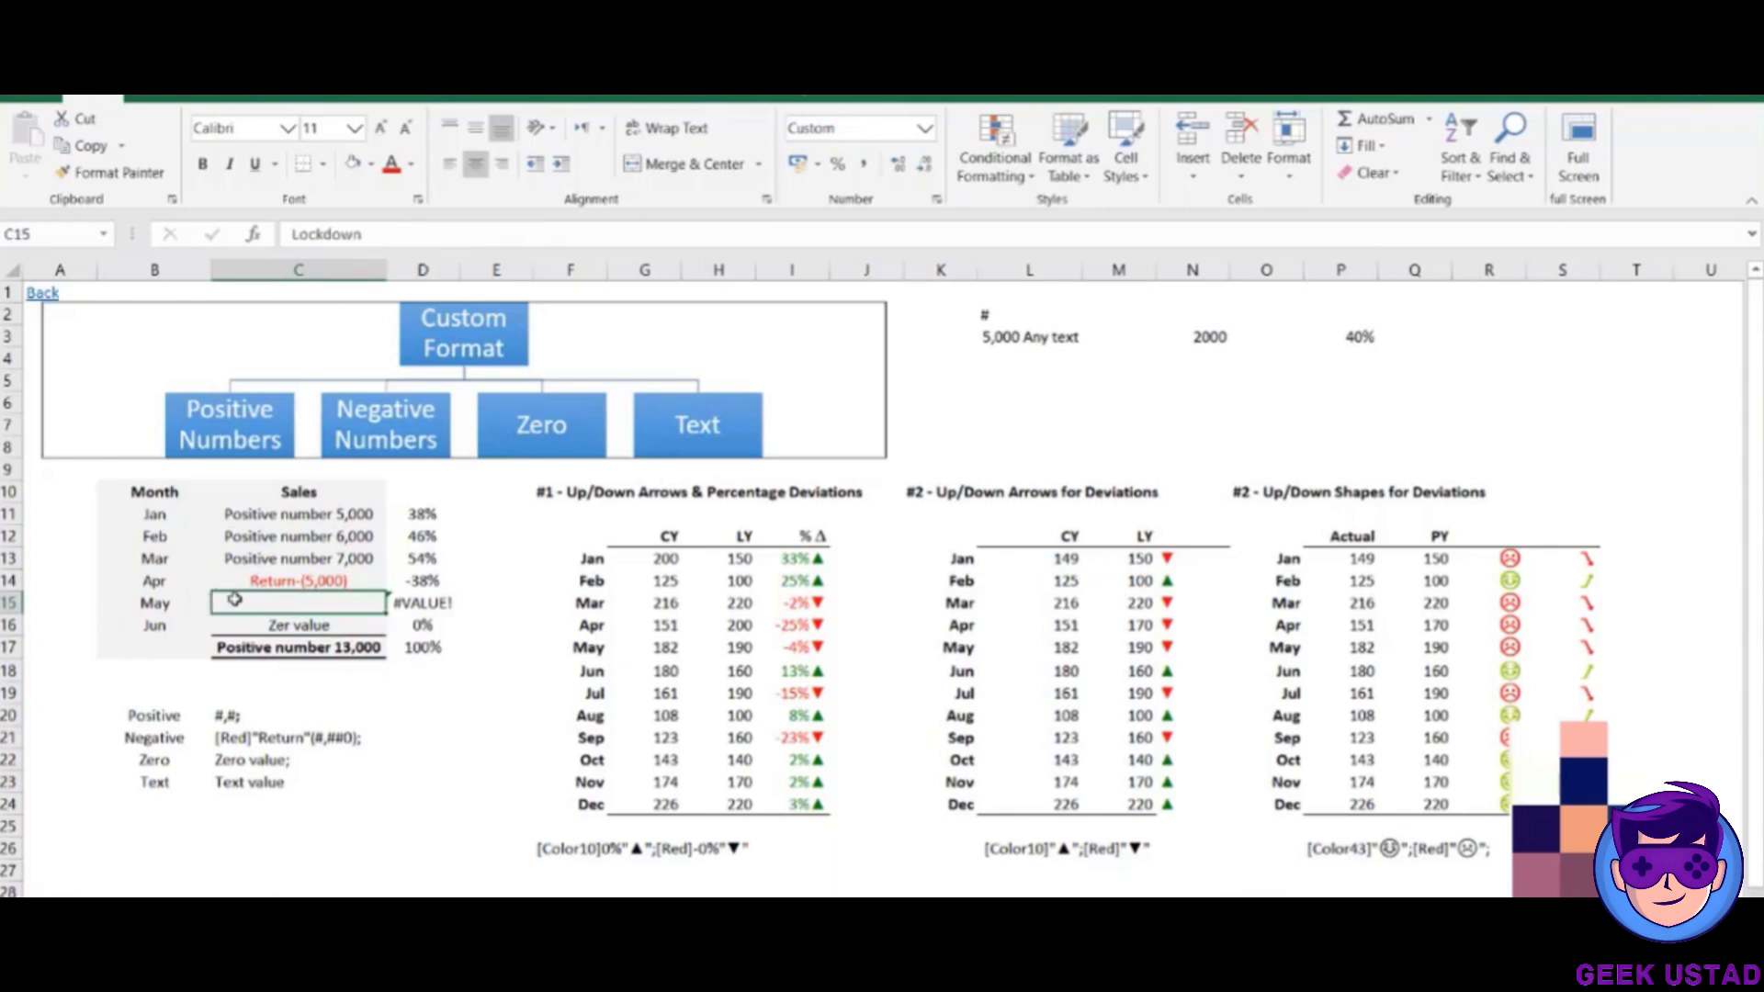
left_click(865, 567)
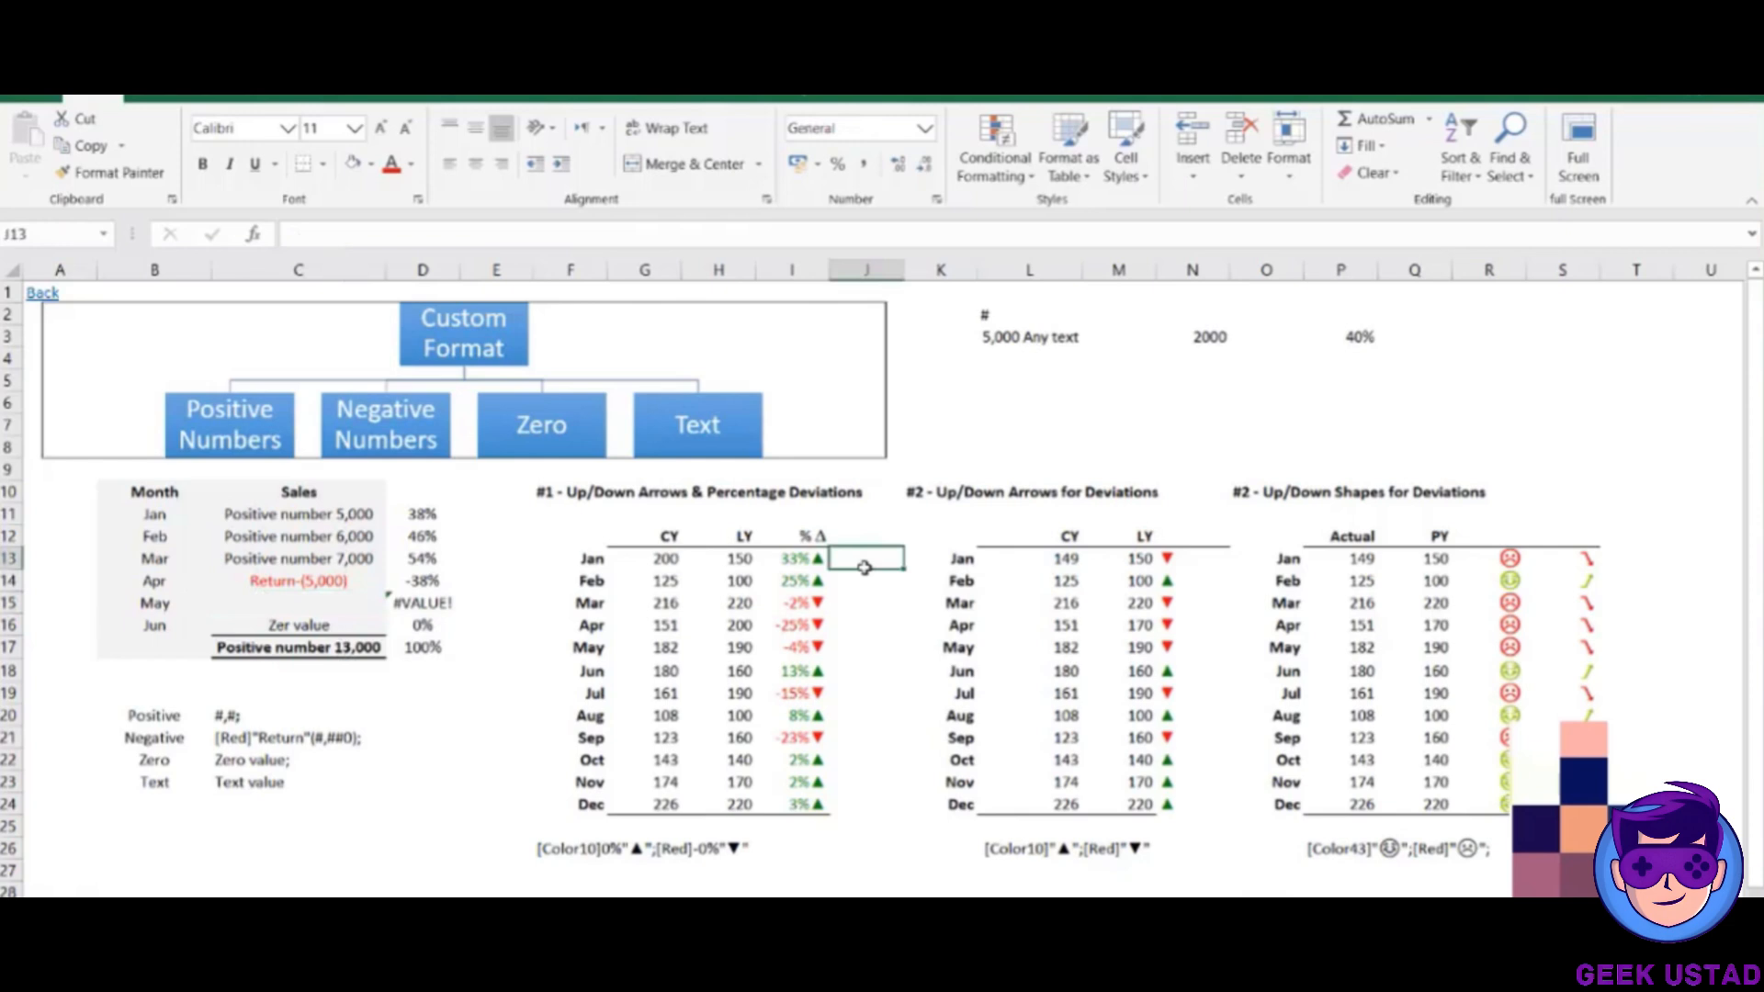
Reset the number format of the % Δ column, I12:I24, to General.
left_click(799, 538)
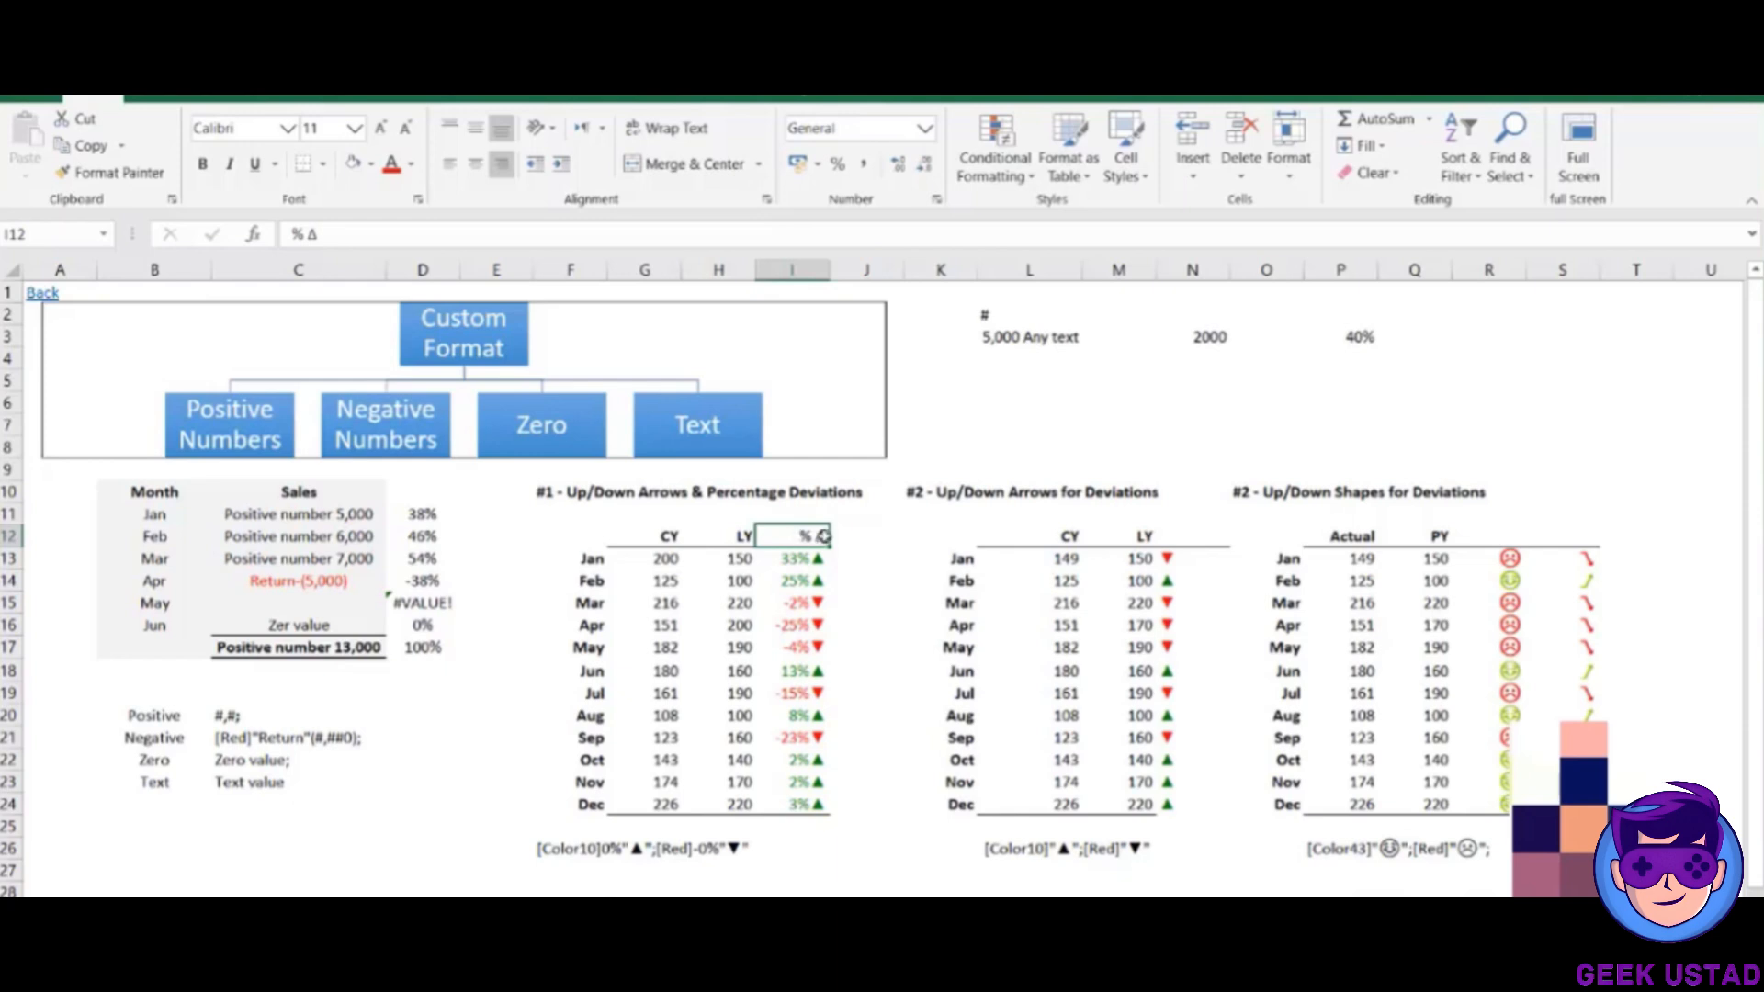
key("shift+Down")
key("shift+Down")
key("shift+Down")
key("shift+Down")
key("shift+Down")
key("shift+Down")
key("shift+Down")
key("shift+Down")
key("shift+Down")
key("shift+Down")
key("shift+Down")
key("shift+Down")
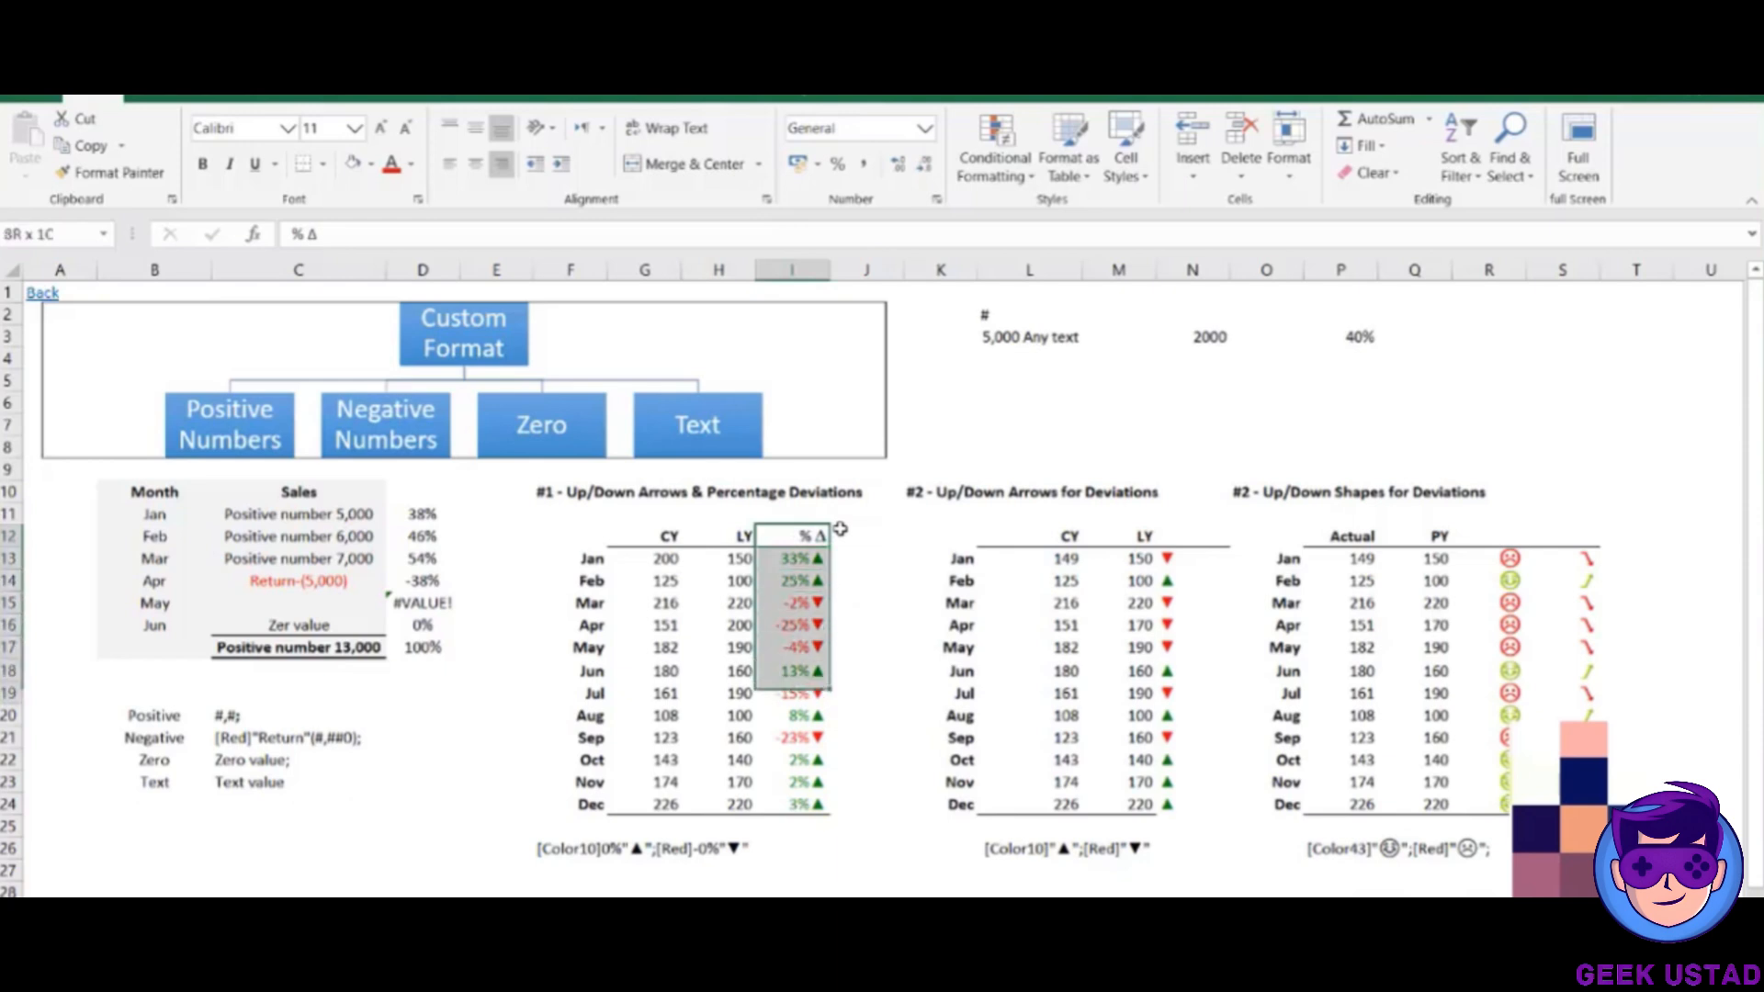
left_click(925, 128)
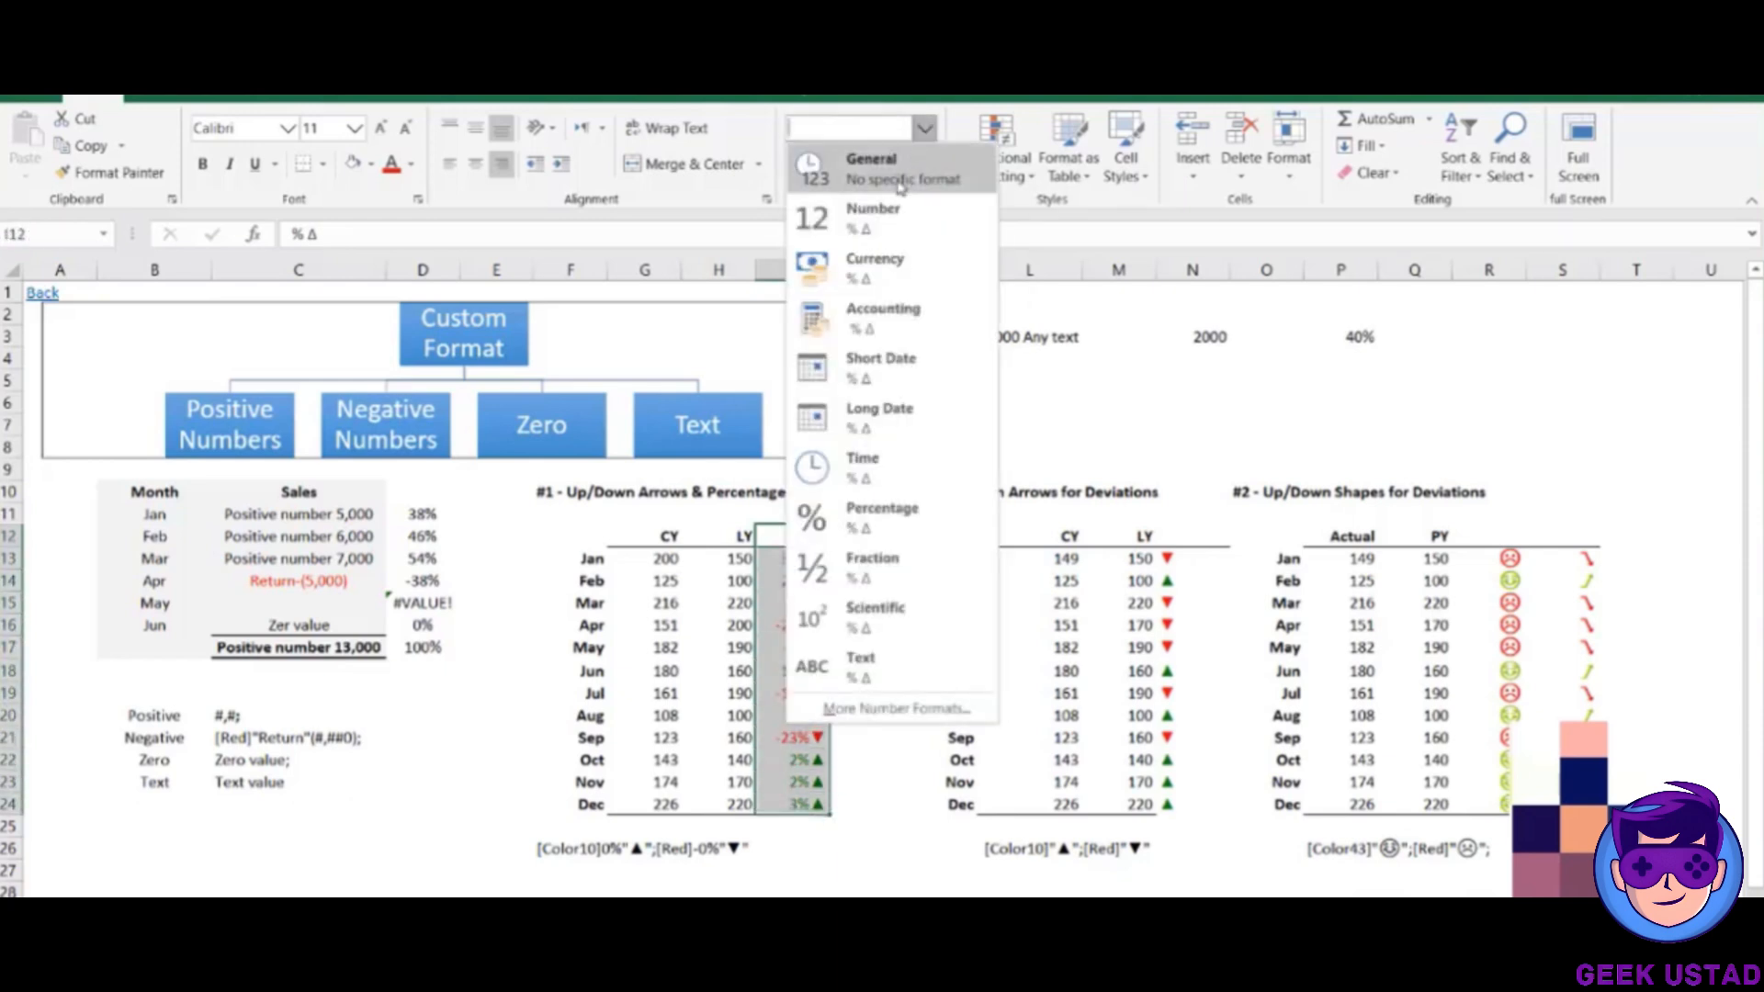
left_click(898, 173)
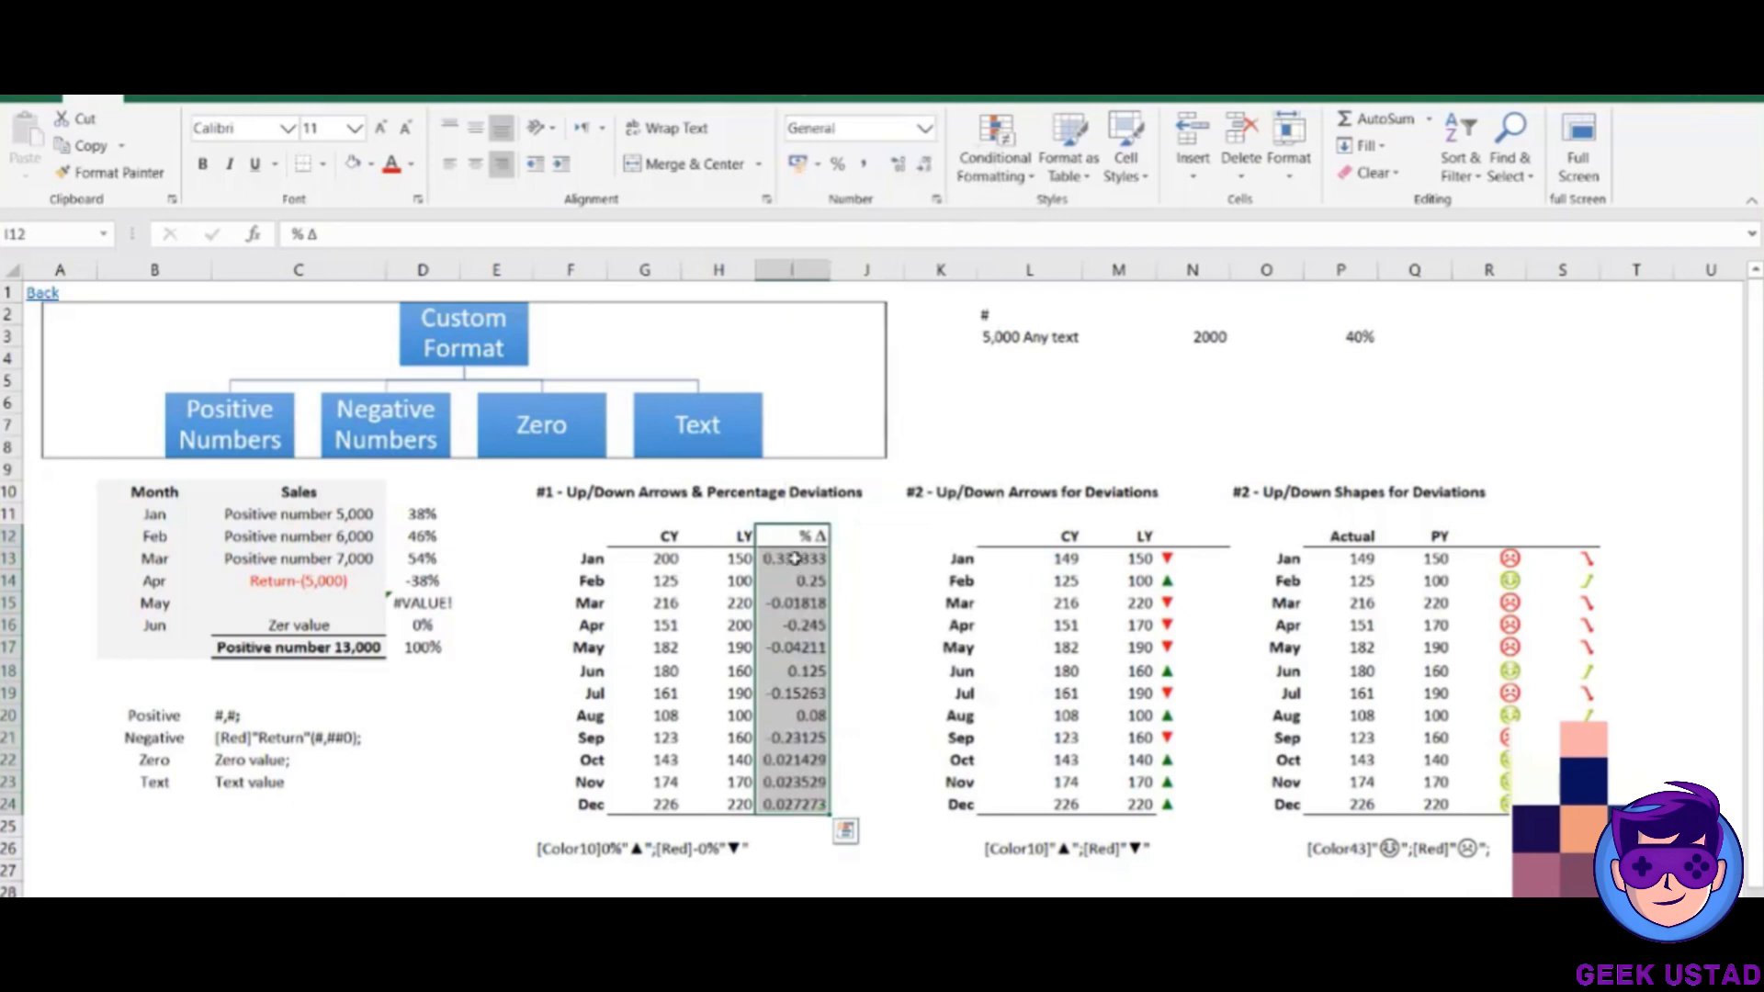
Apply the percentage style to the % Δ column, I12:I24.
left_click(837, 164)
left_click(786, 606)
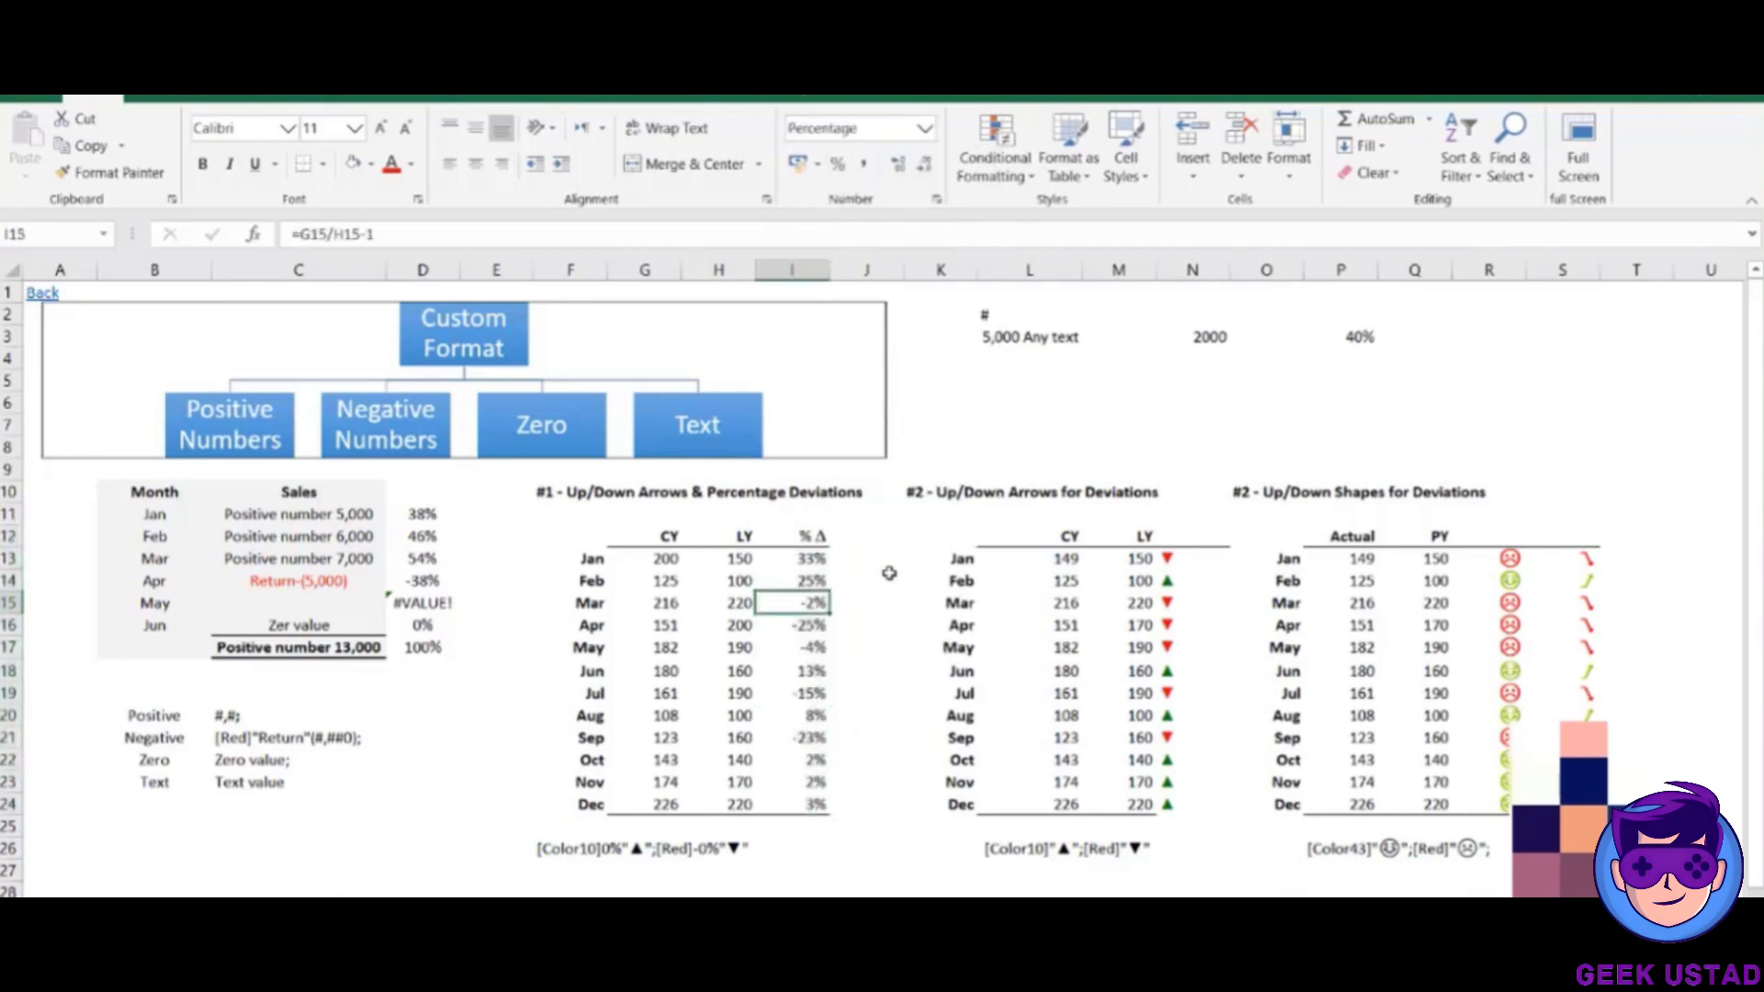
key("Up")
key("Up")
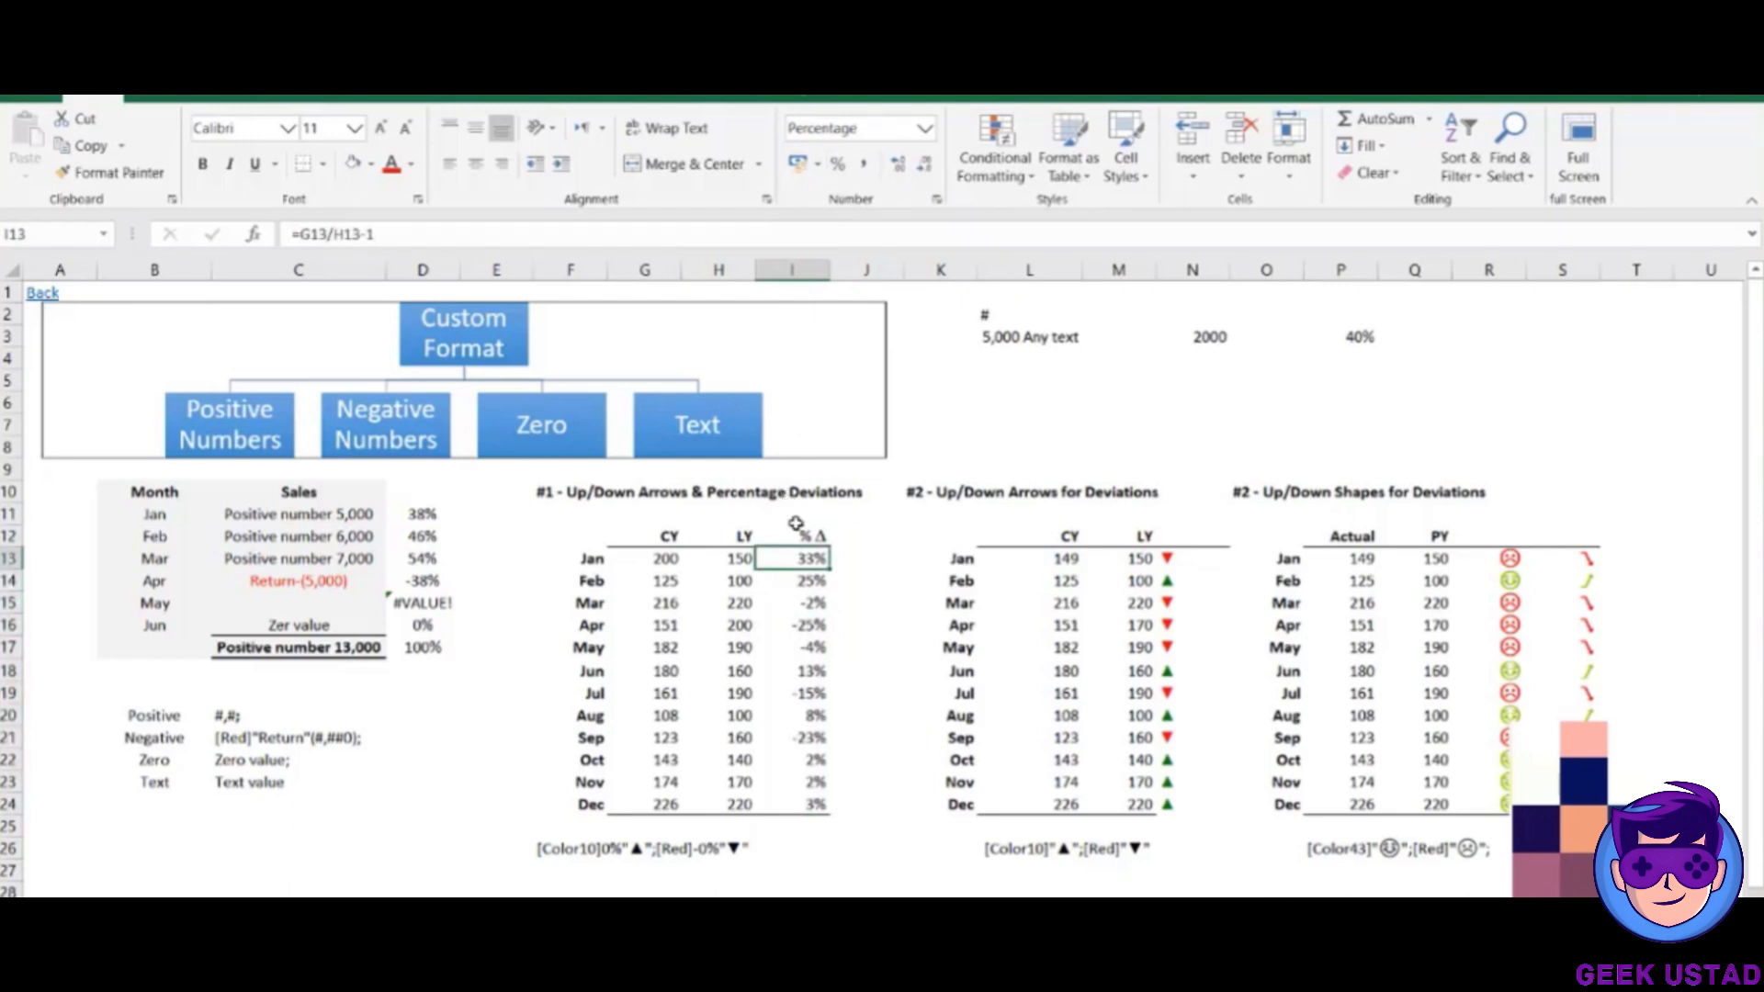
Insert the Black Up-Pointing Triangle and Black Down-Pointing Triangle symbols in empty cell K5.
left_click(965, 379)
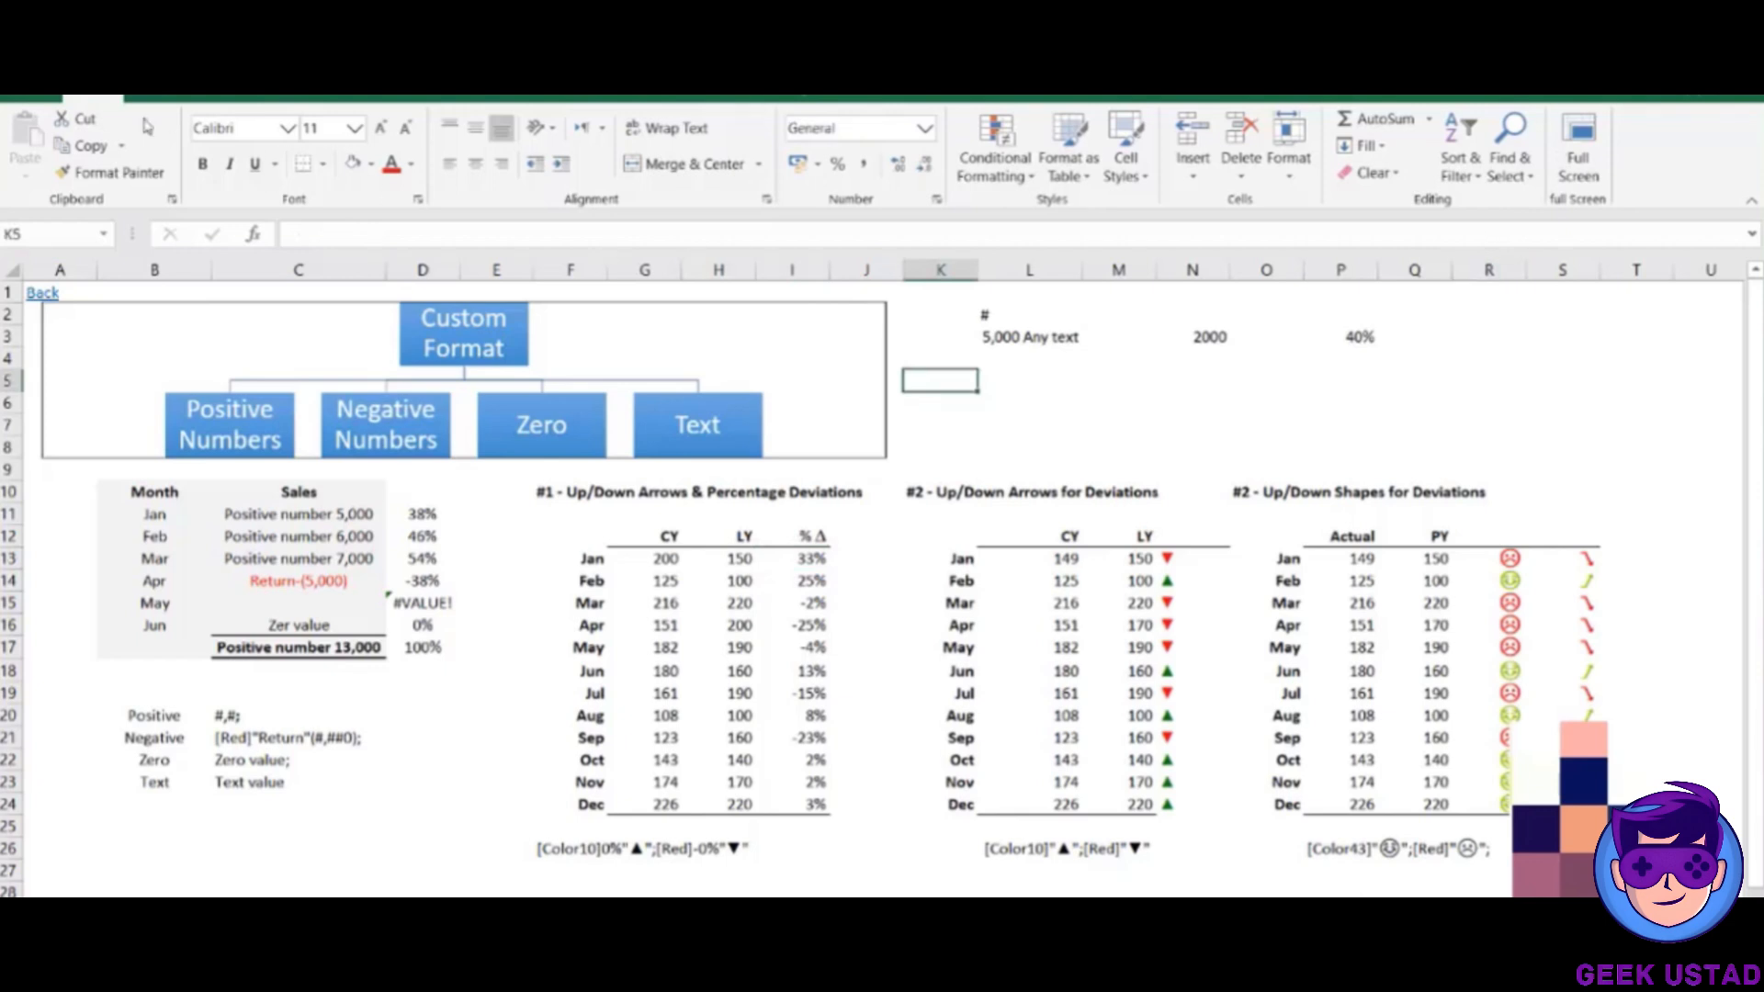
left_click(168, 94)
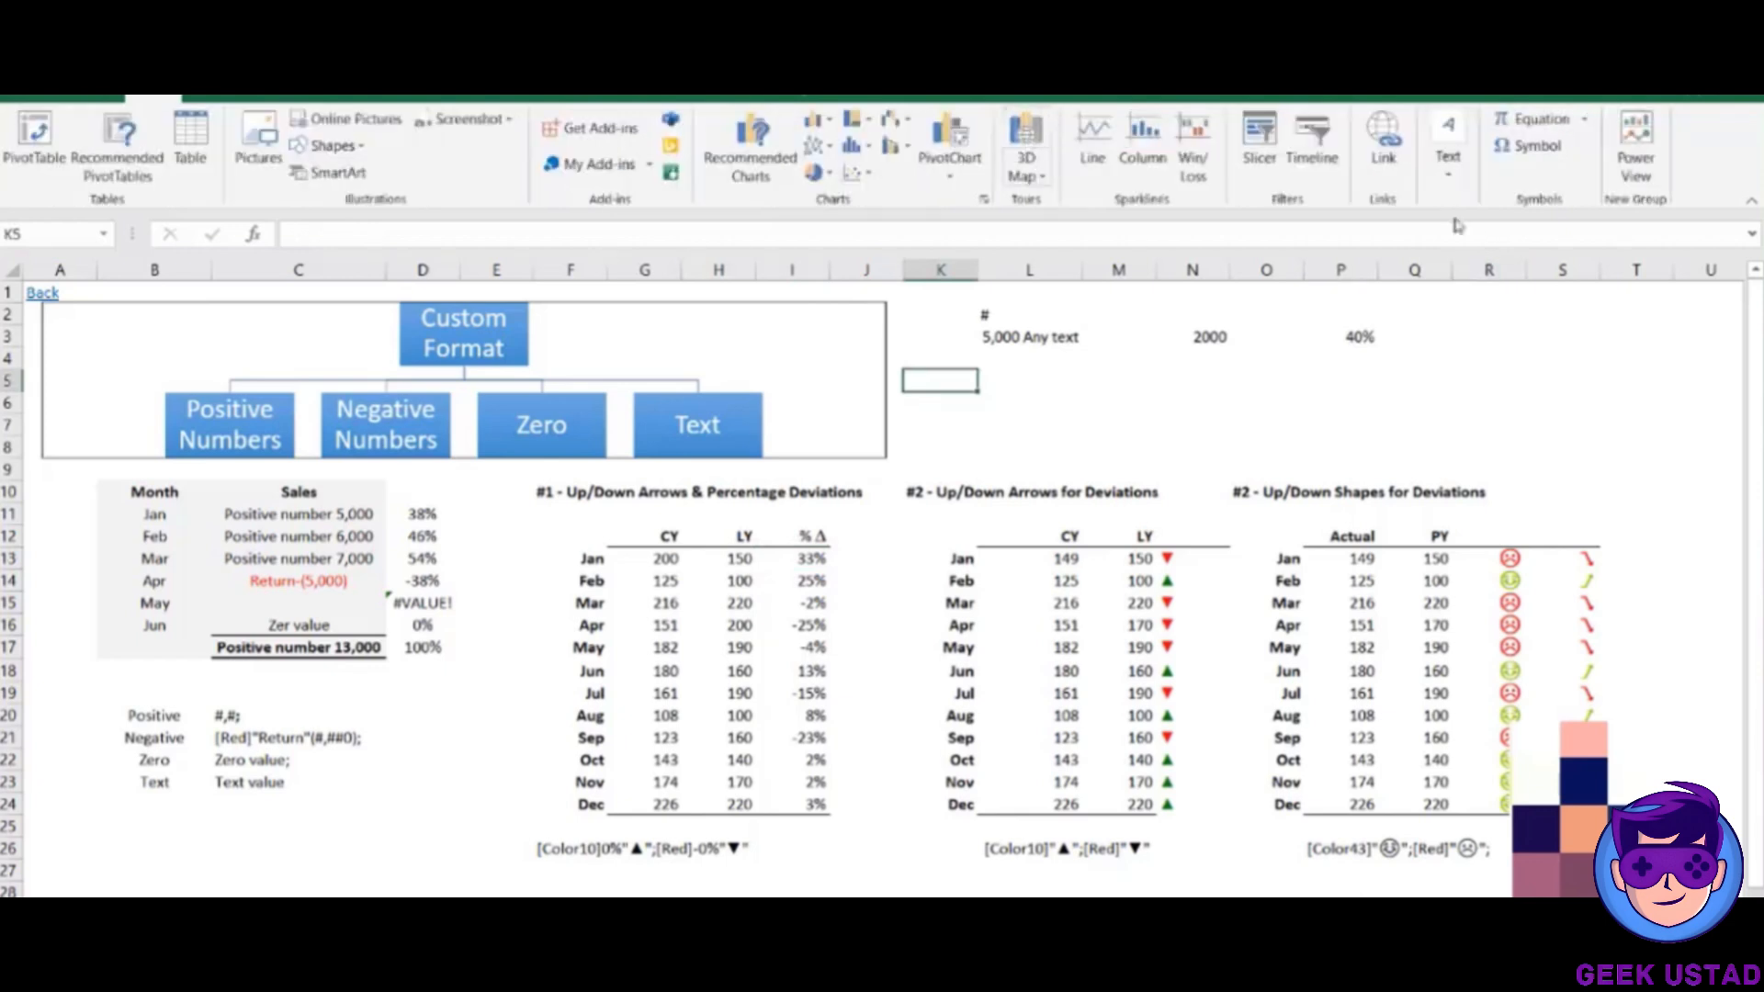
left_click(1553, 154)
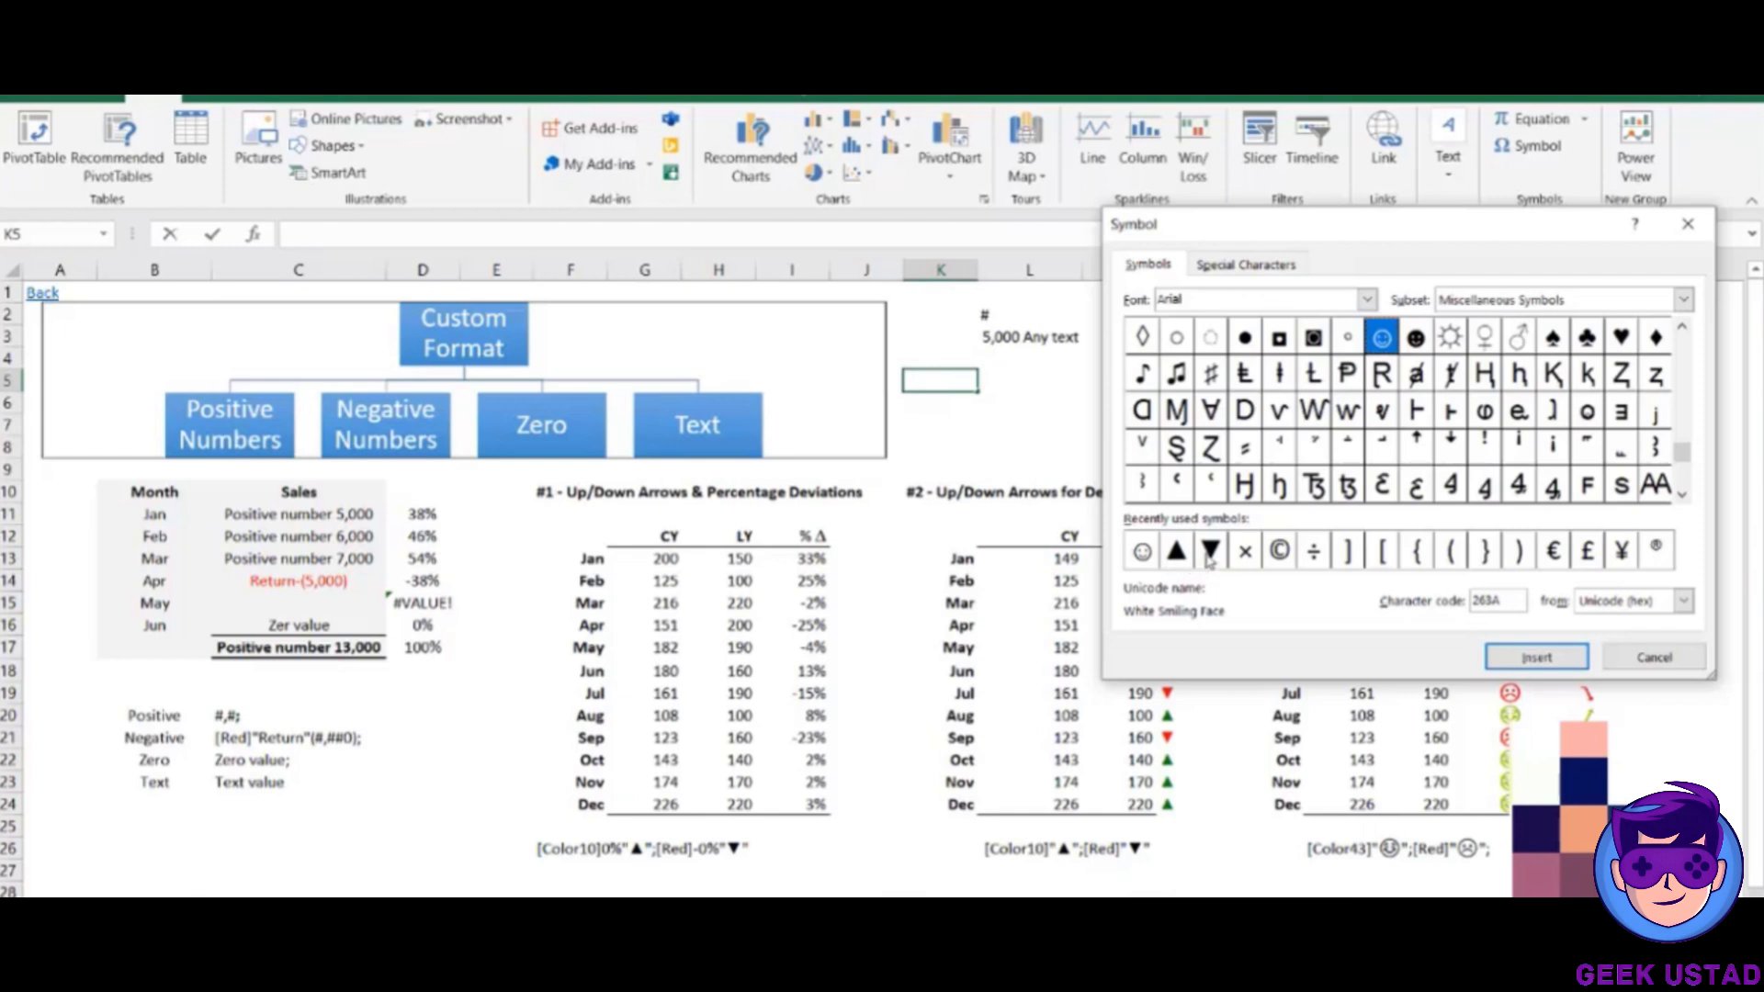
double_click(1177, 551)
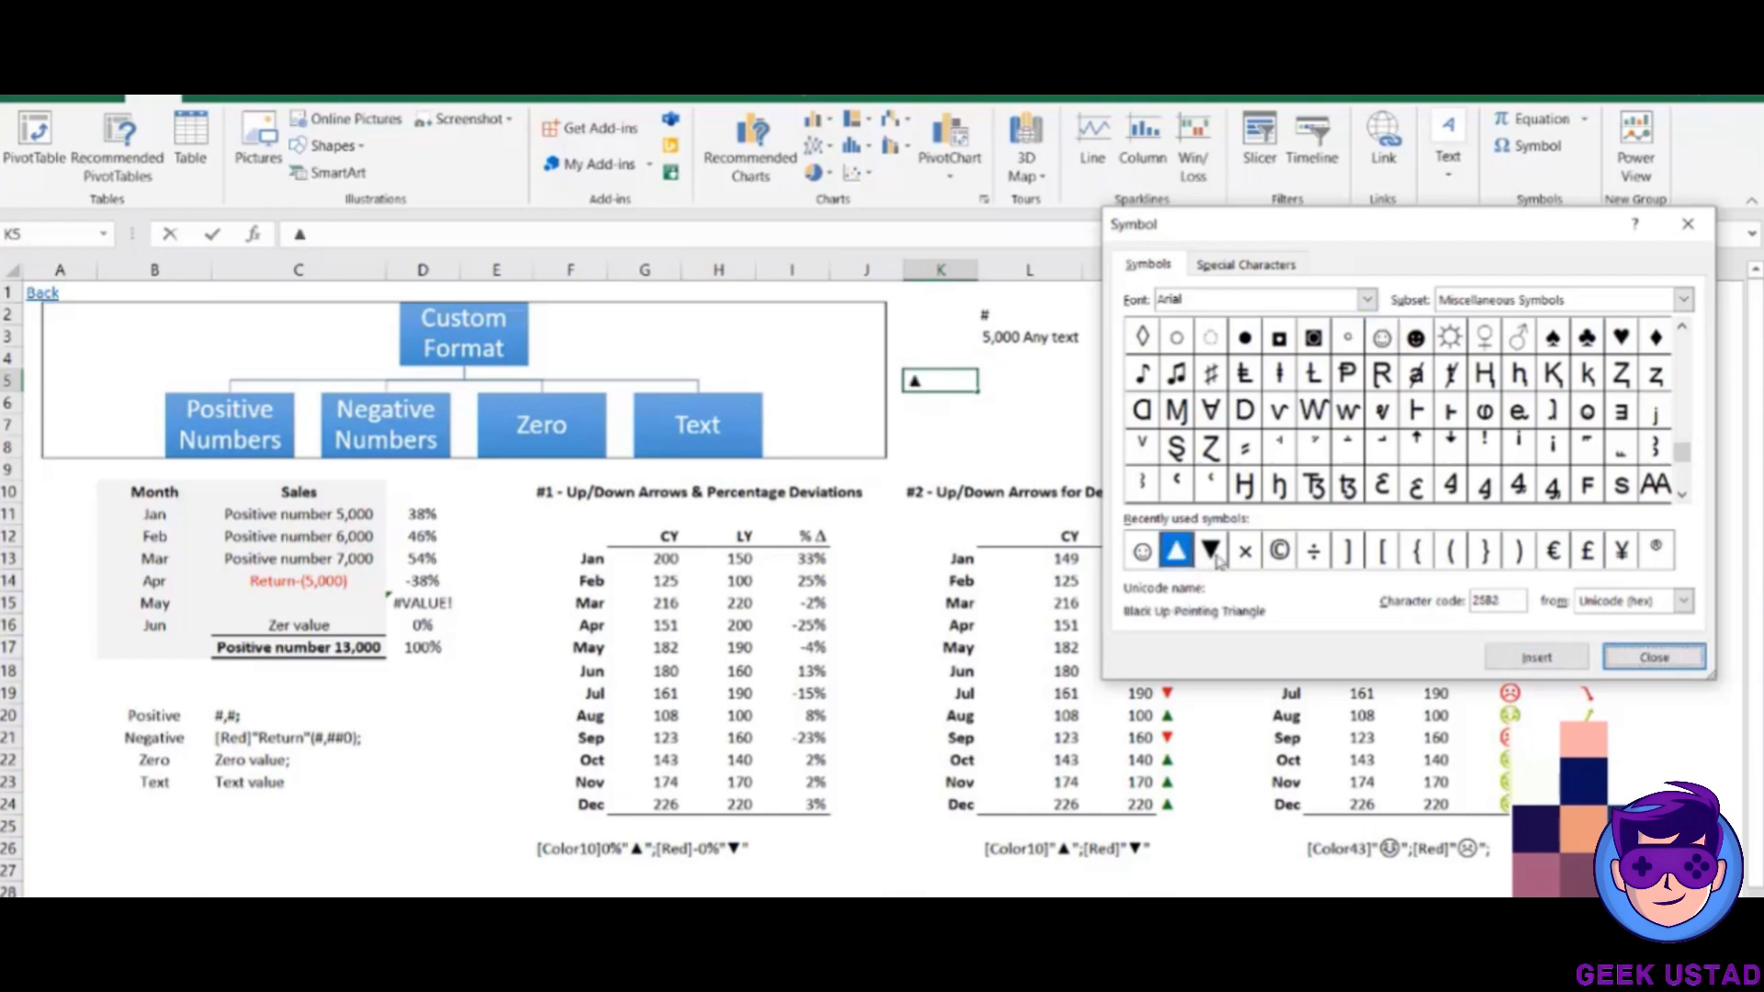
double_click(1212, 551)
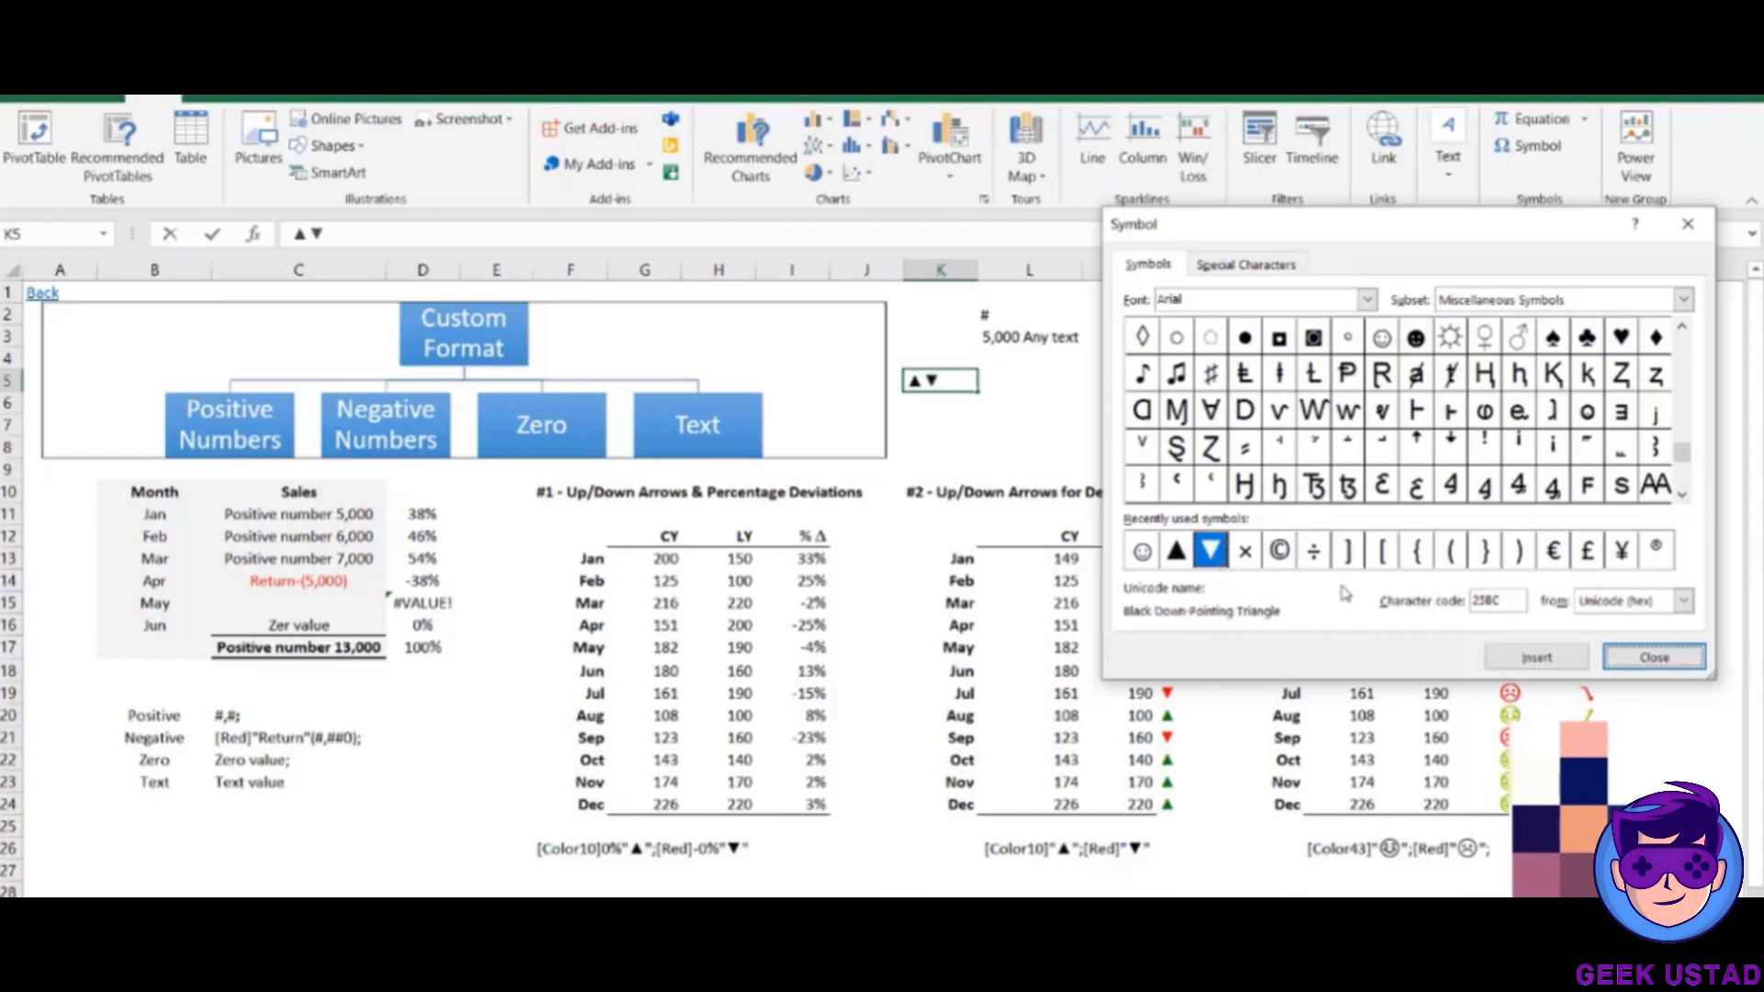
left_click(1644, 658)
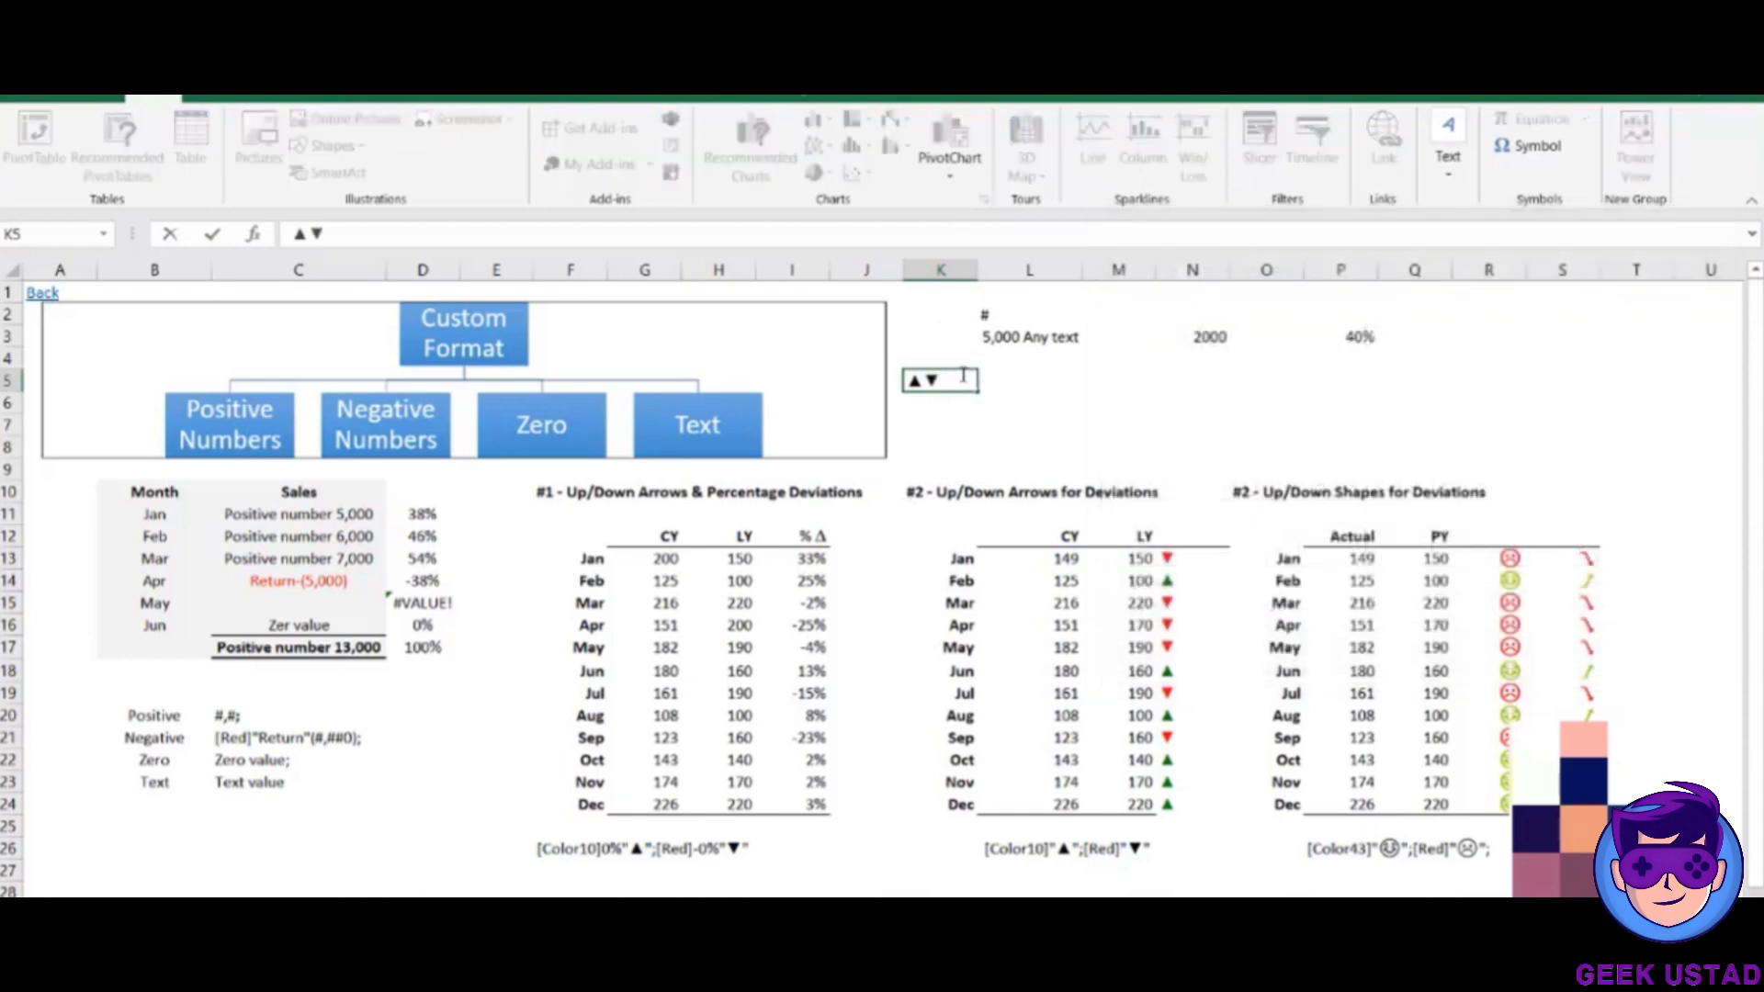
Copy both triangle characters from K5 and discard the cell entry.
left_click_drag(338, 229, 261, 235)
key("ctrl+c")
key("Escape")
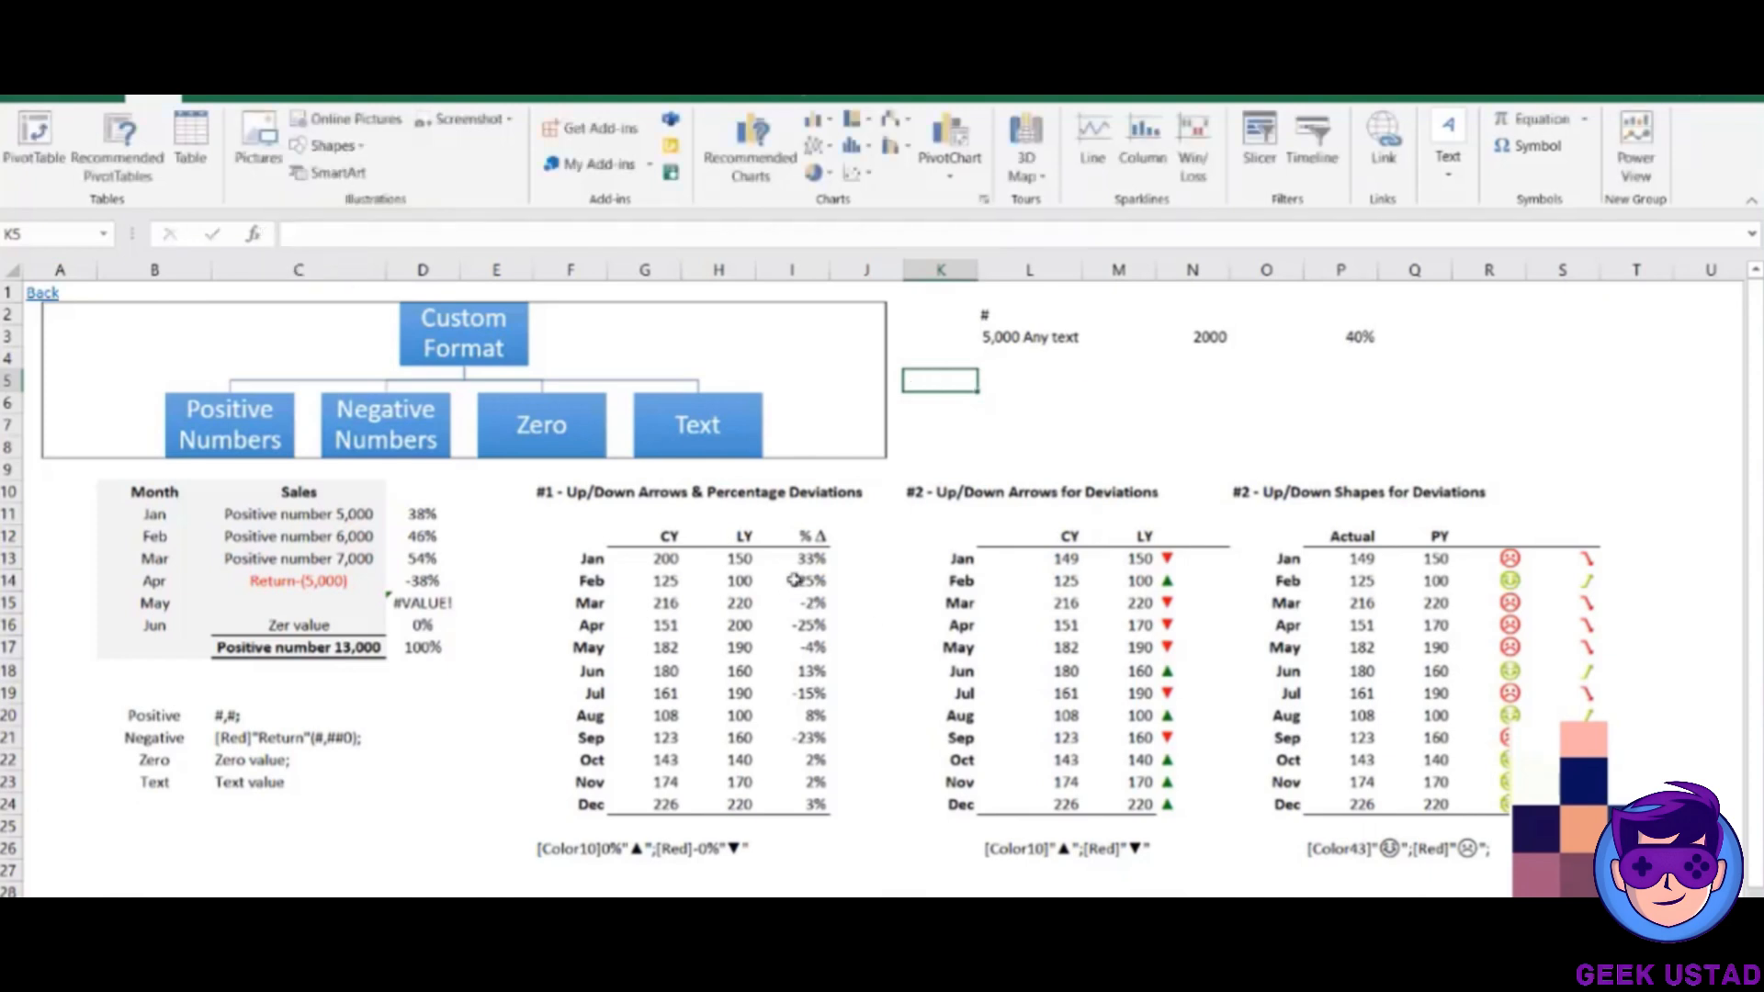
Open the custom number format for the % Δ values I13:I24 and clear the existing format code.
left_click(795, 558)
left_click_drag(794, 557, 818, 802)
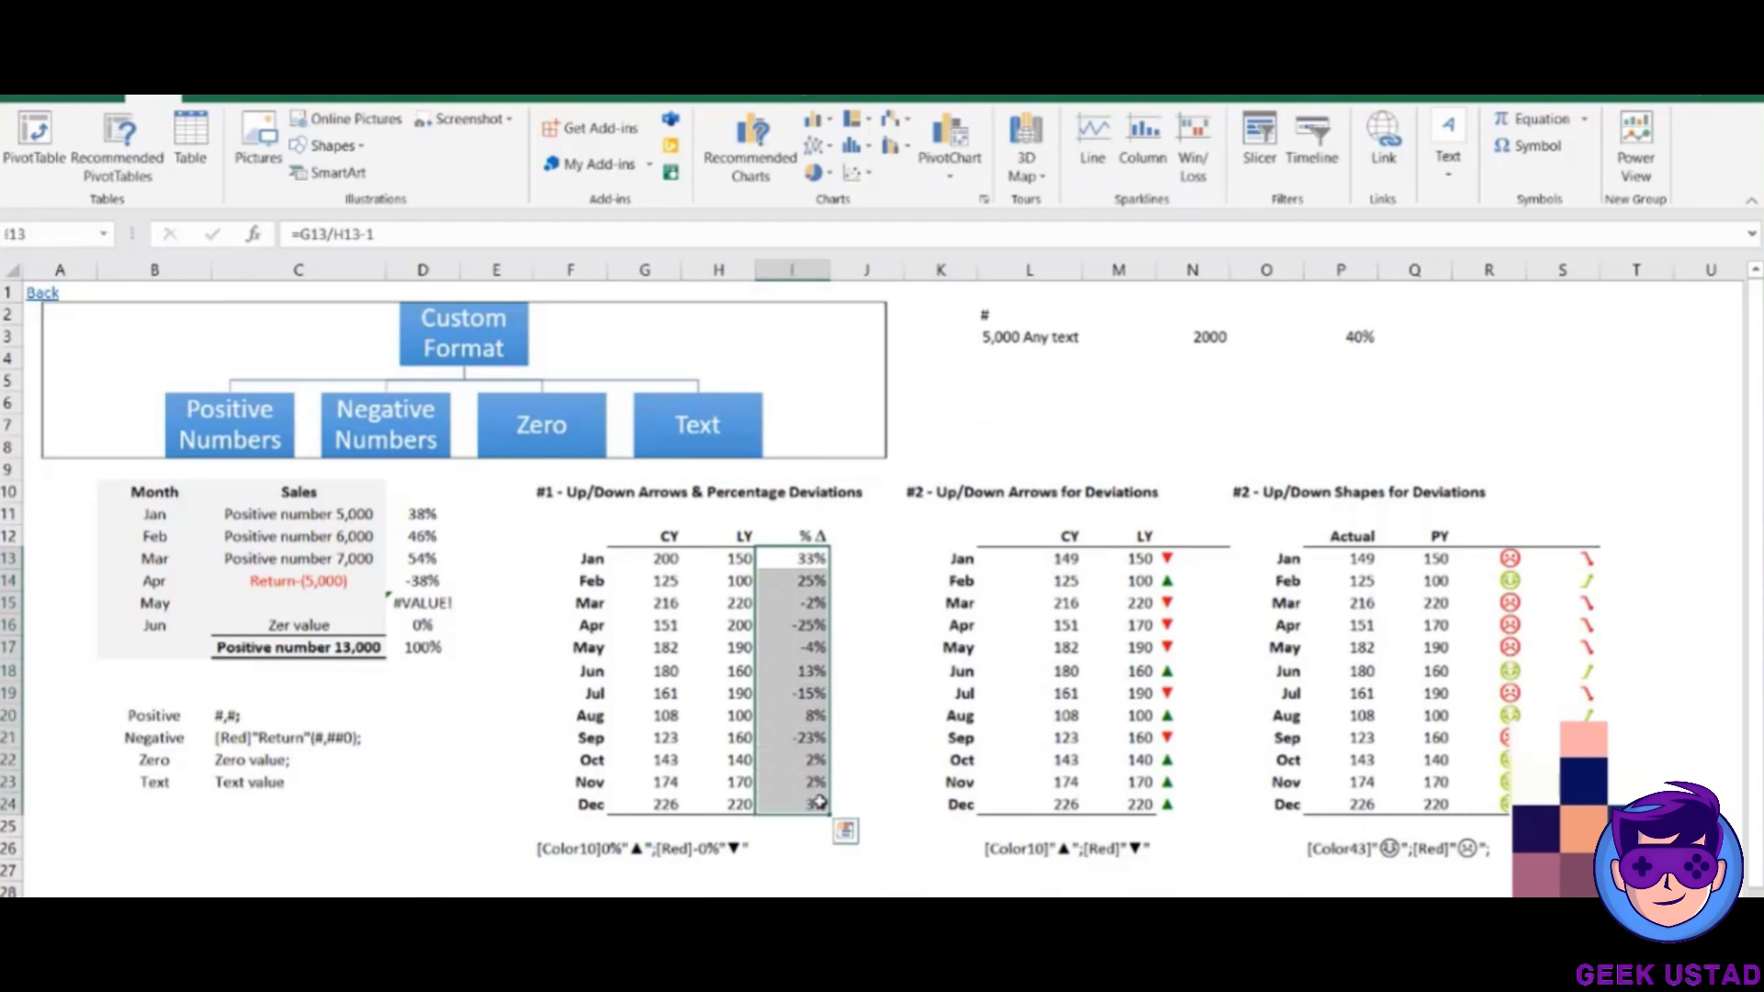
key("ctrl+1")
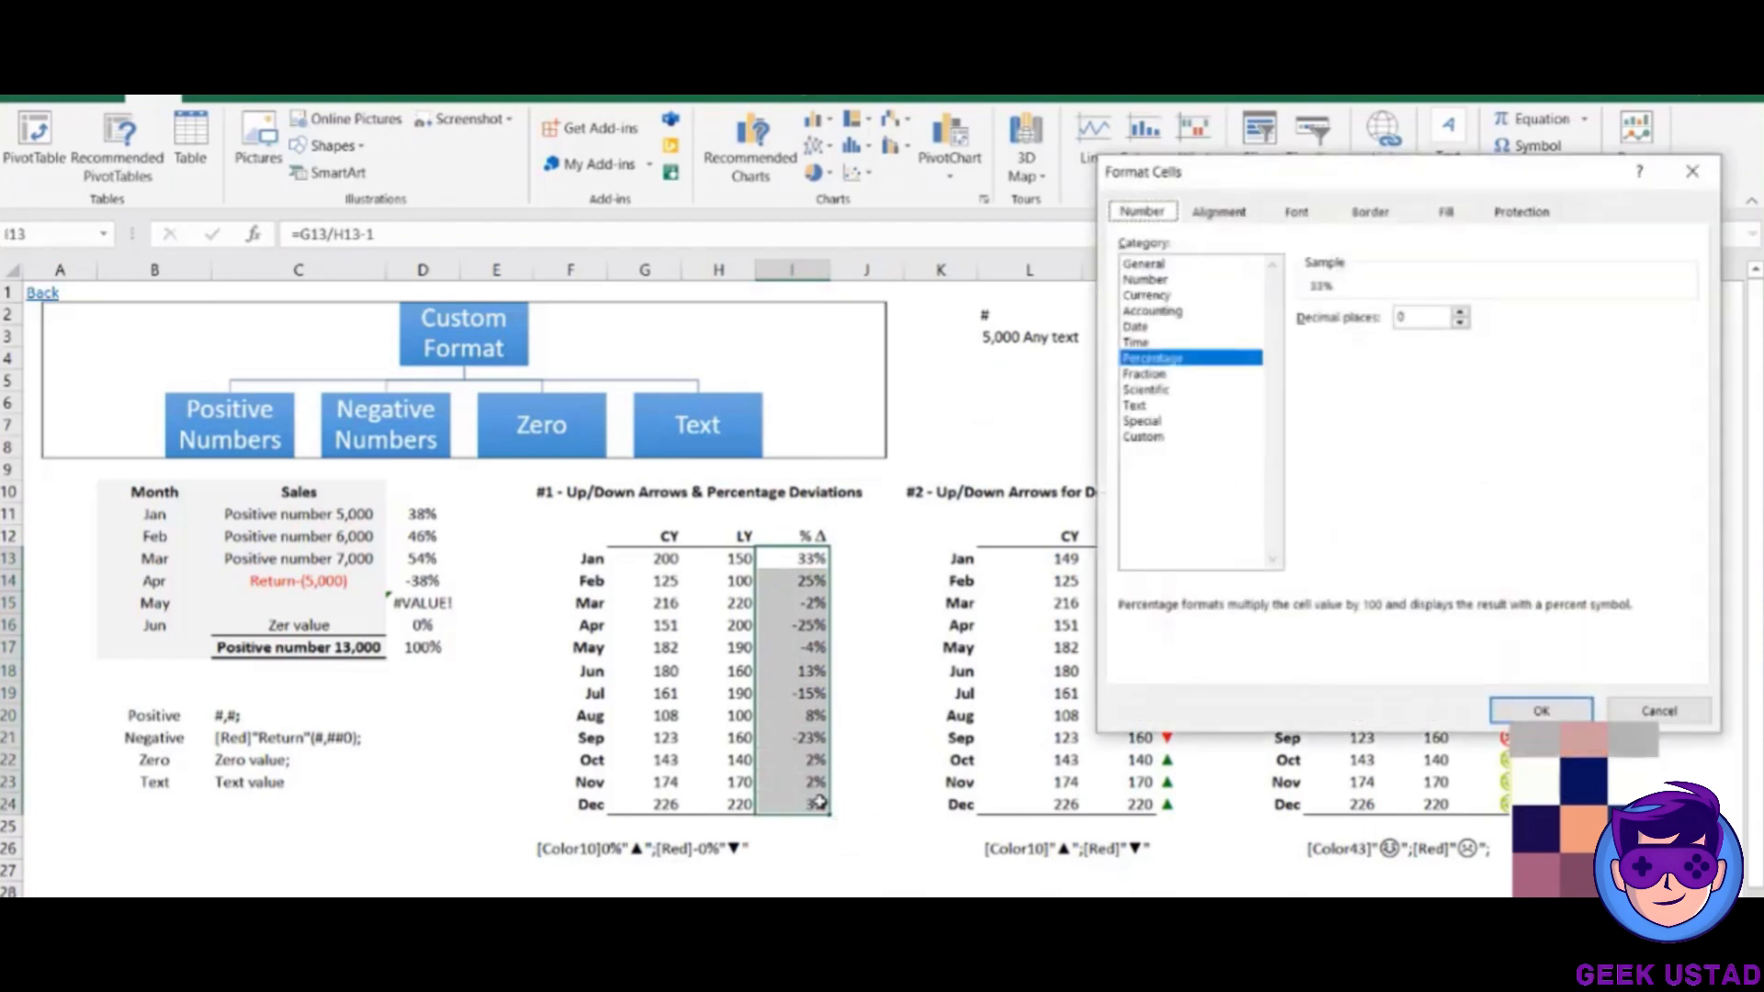
left_click(1174, 439)
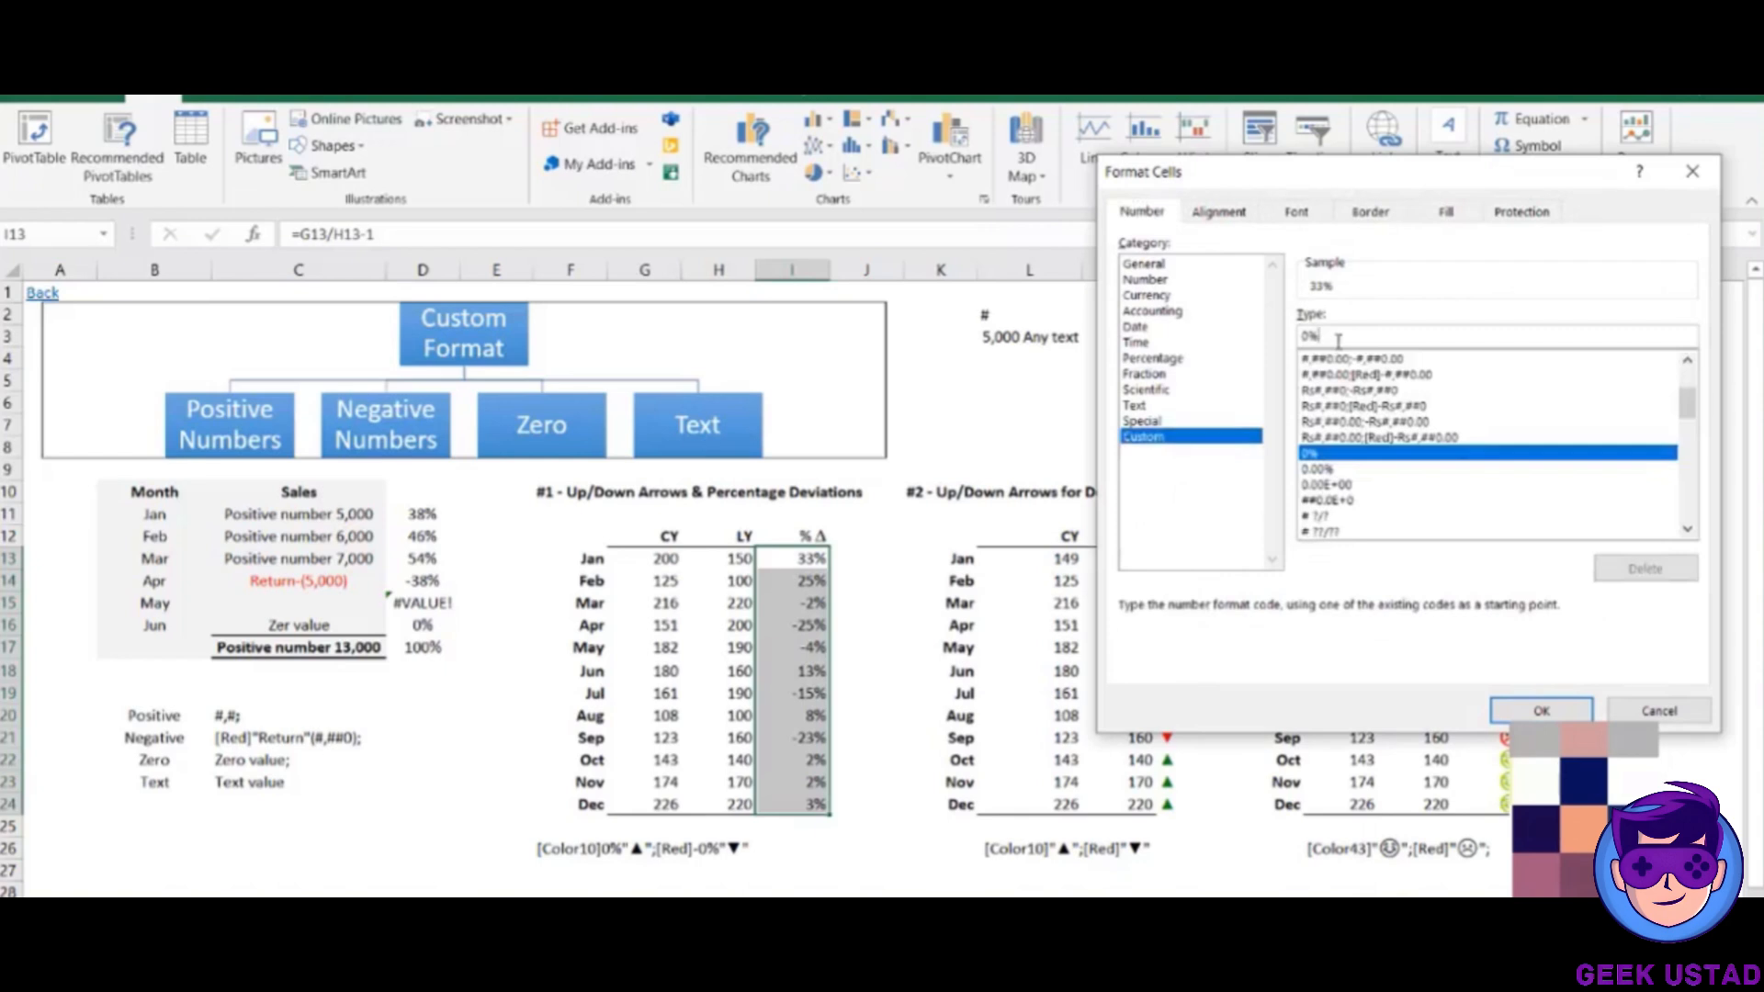
key("BackSpace")
key("BackSpace")
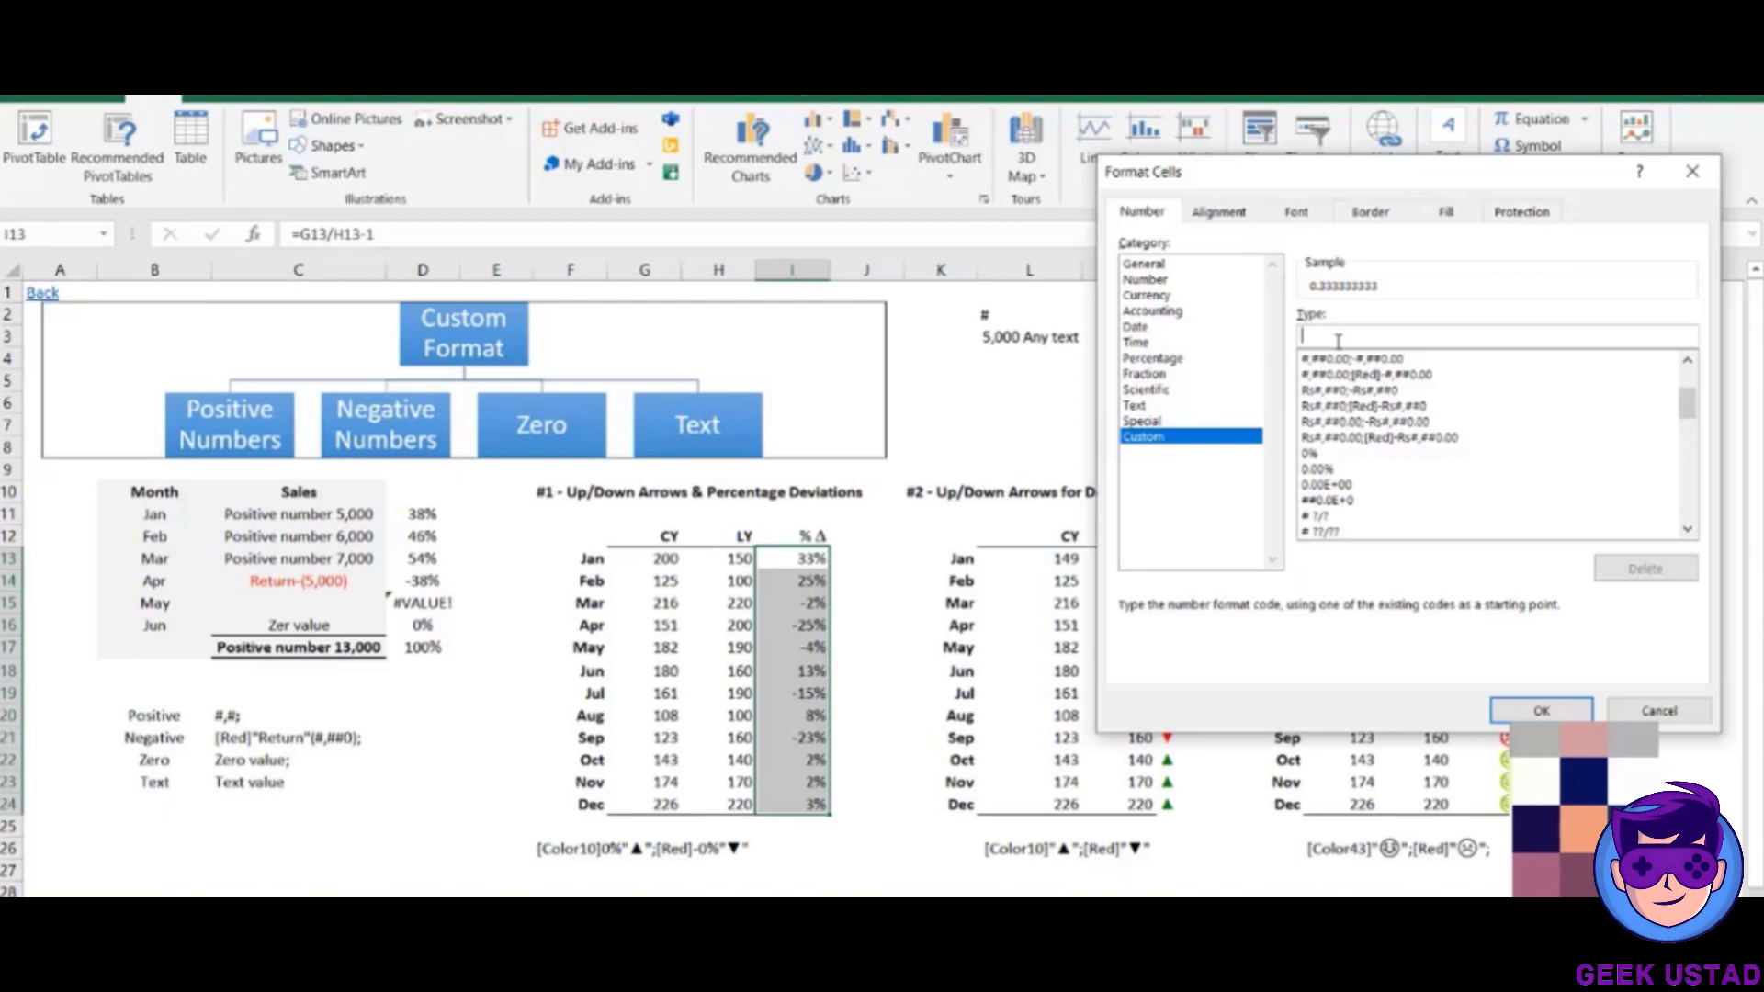
Enter [color10]0%"▲" as the positive section of the format code, ending with a semicolon.
type("[color1")
type("0%")
key("ctrl+v")
key("BackSpace")
type("\"▲\"")
type(";")
Add [red]-0%"▼" as the negative section and apply the custom format to I13:I24.
type("[red]")
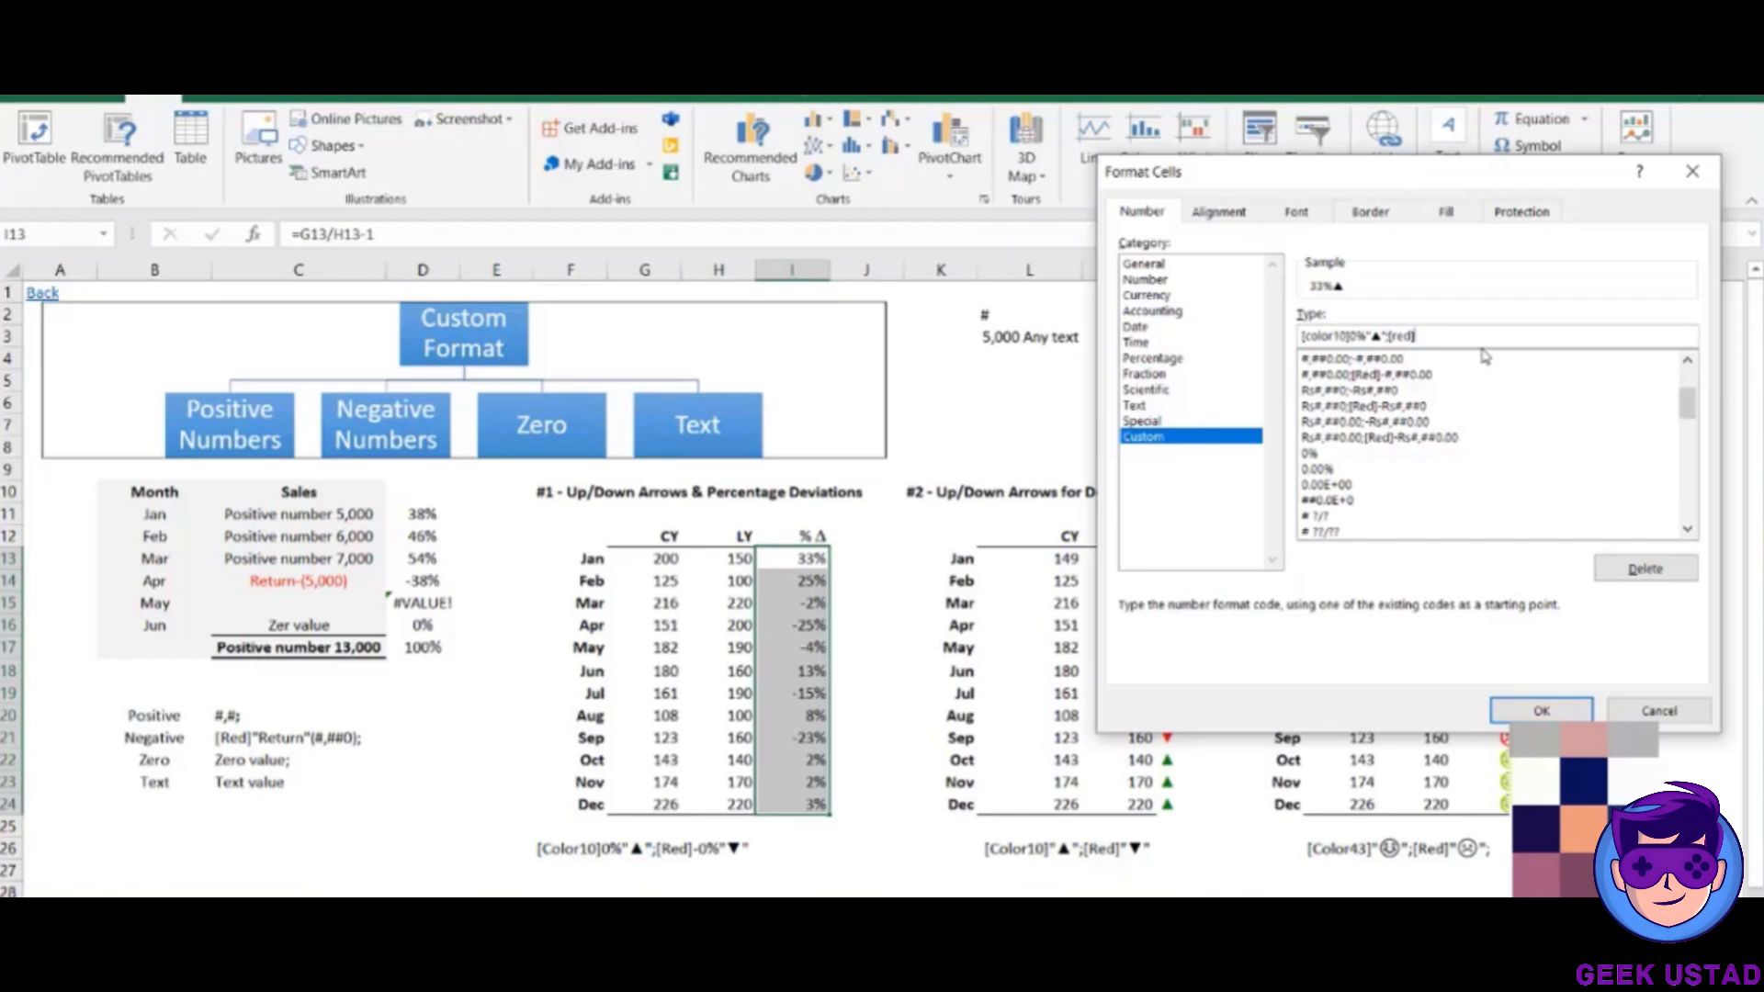
type("-0%")
type("\"▼")
key("Left")
key("BackSpace")
type("\"")
key("Right")
type("\"")
left_click(1517, 712)
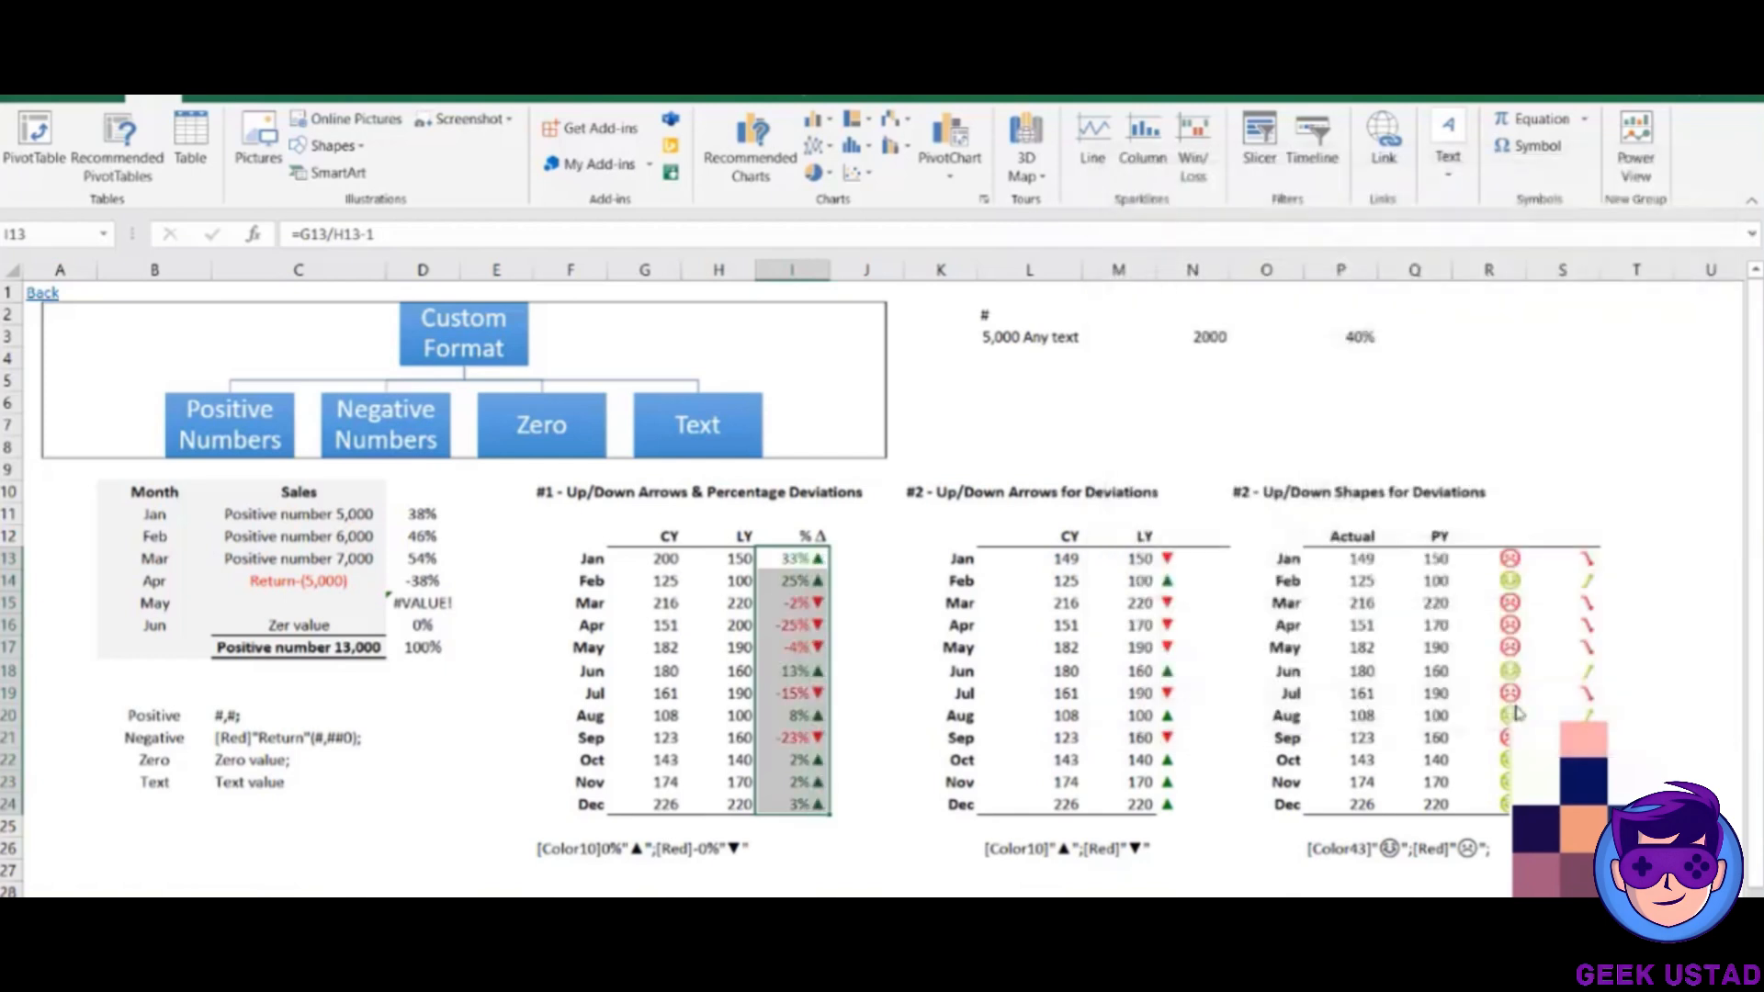
left_click(785, 598)
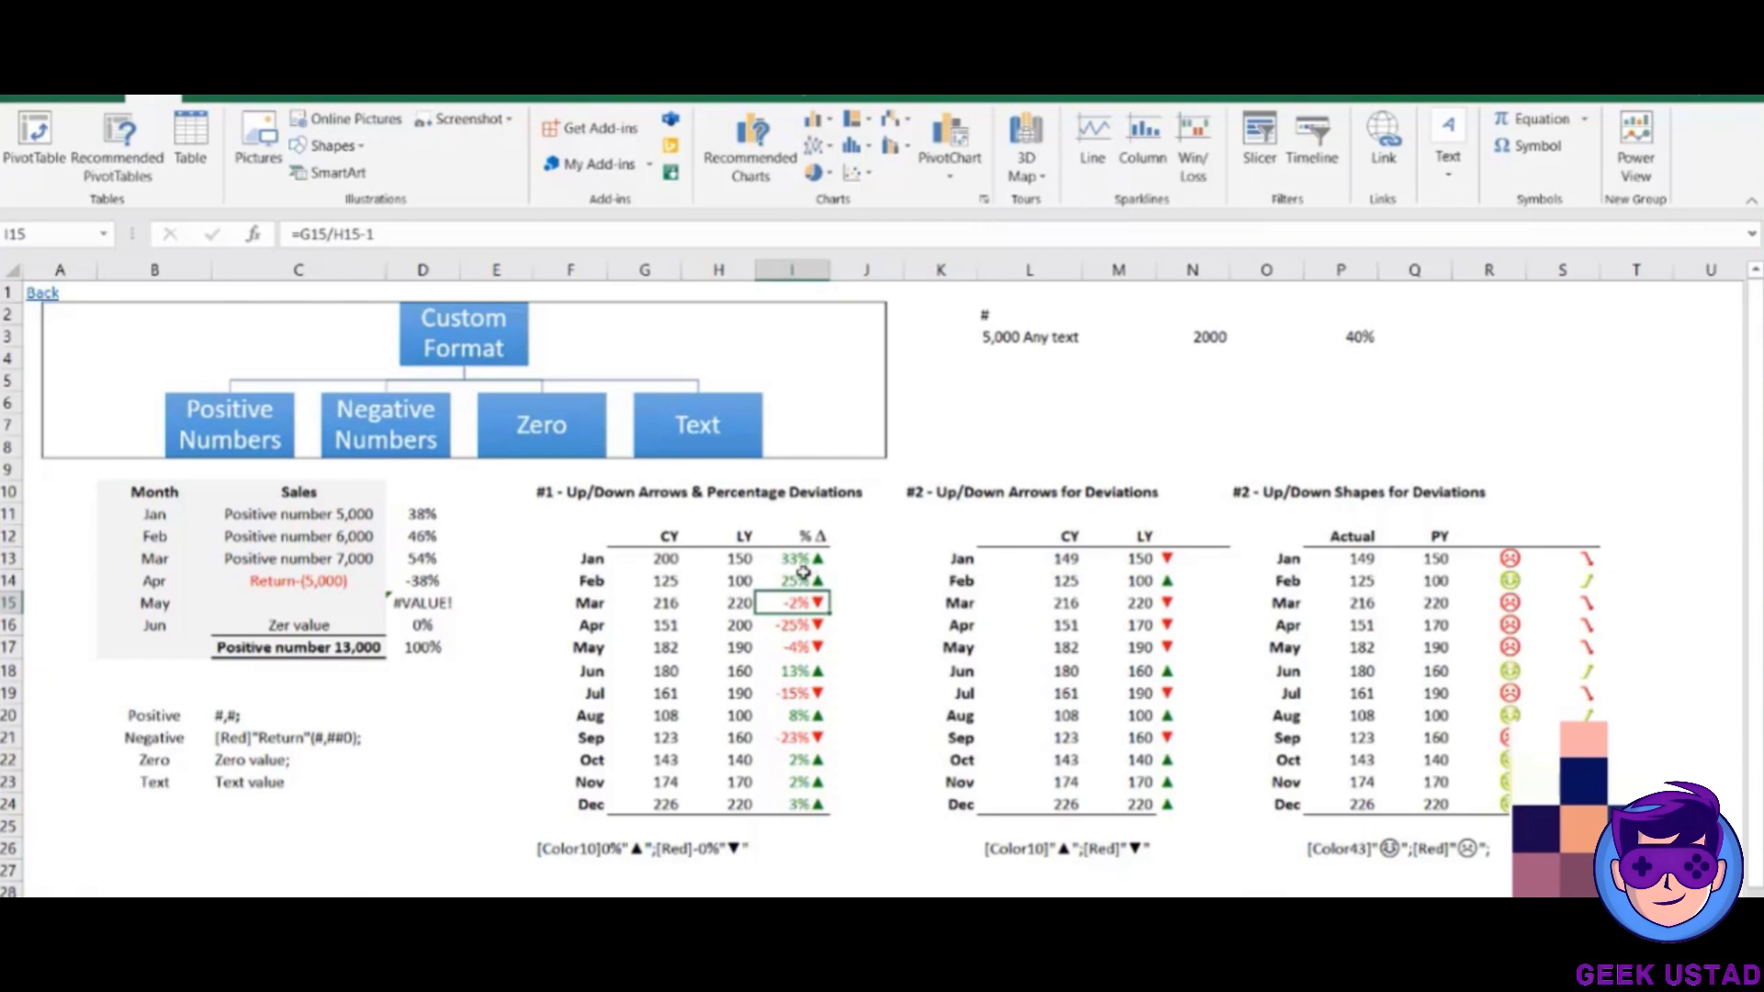
left_click(1088, 715)
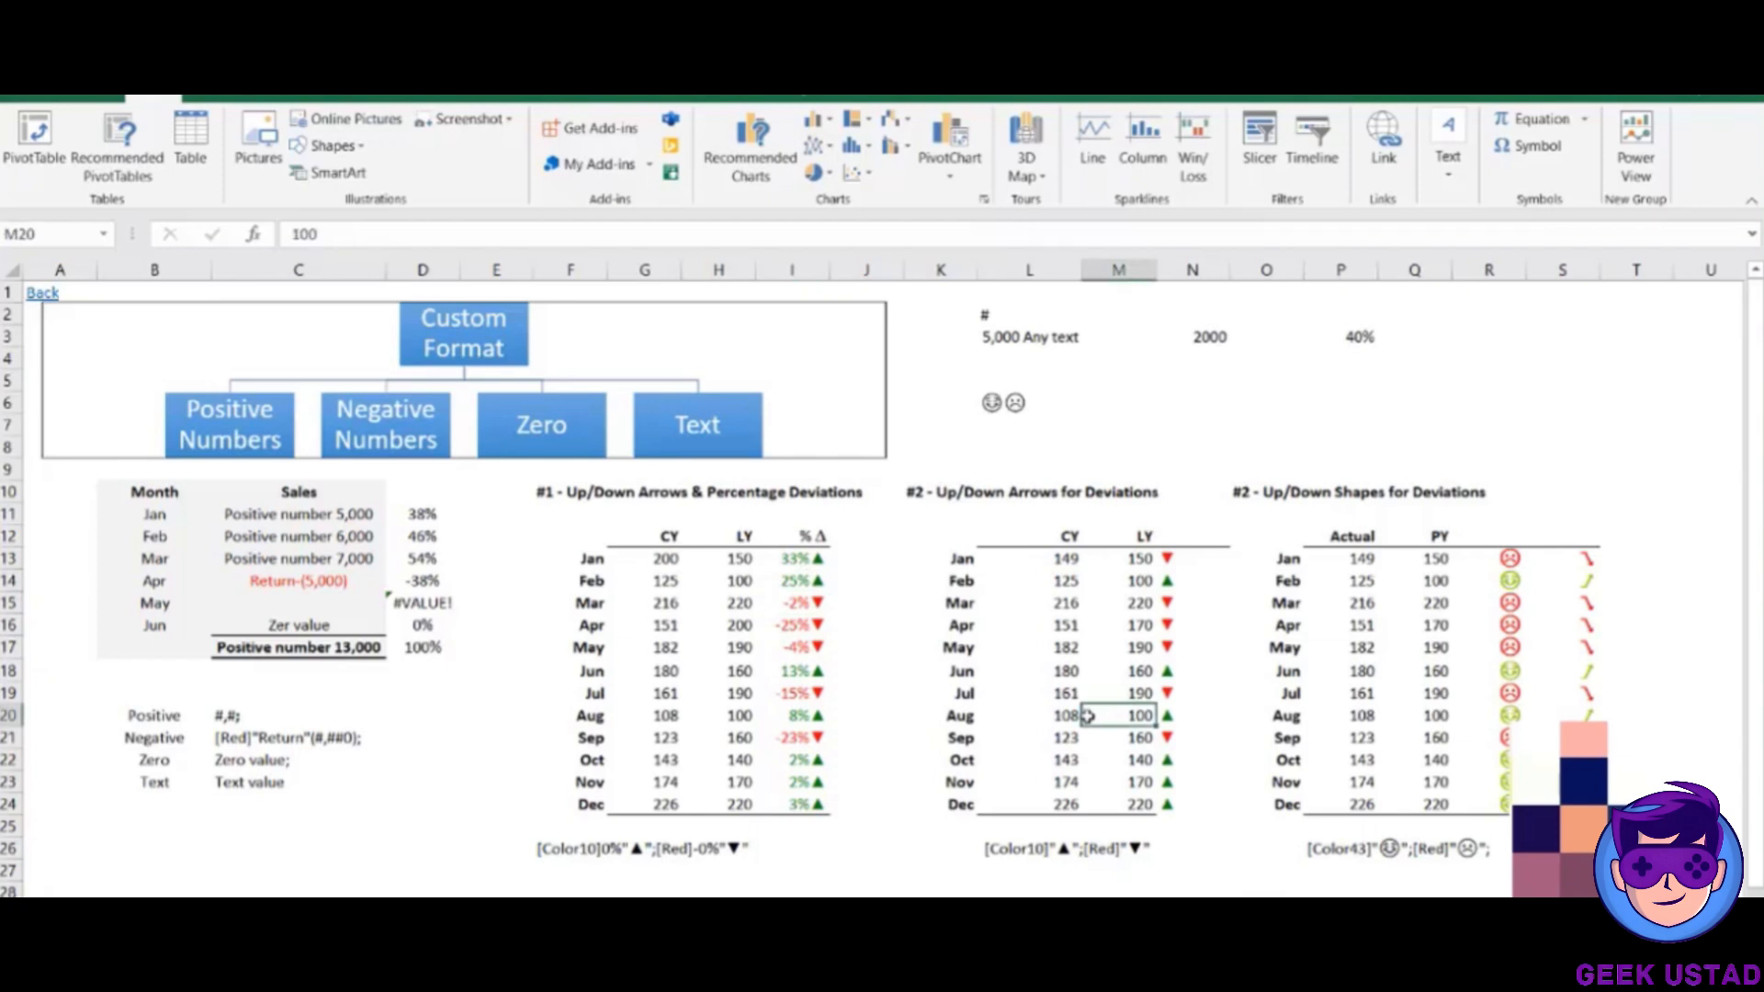
left_click(779, 557)
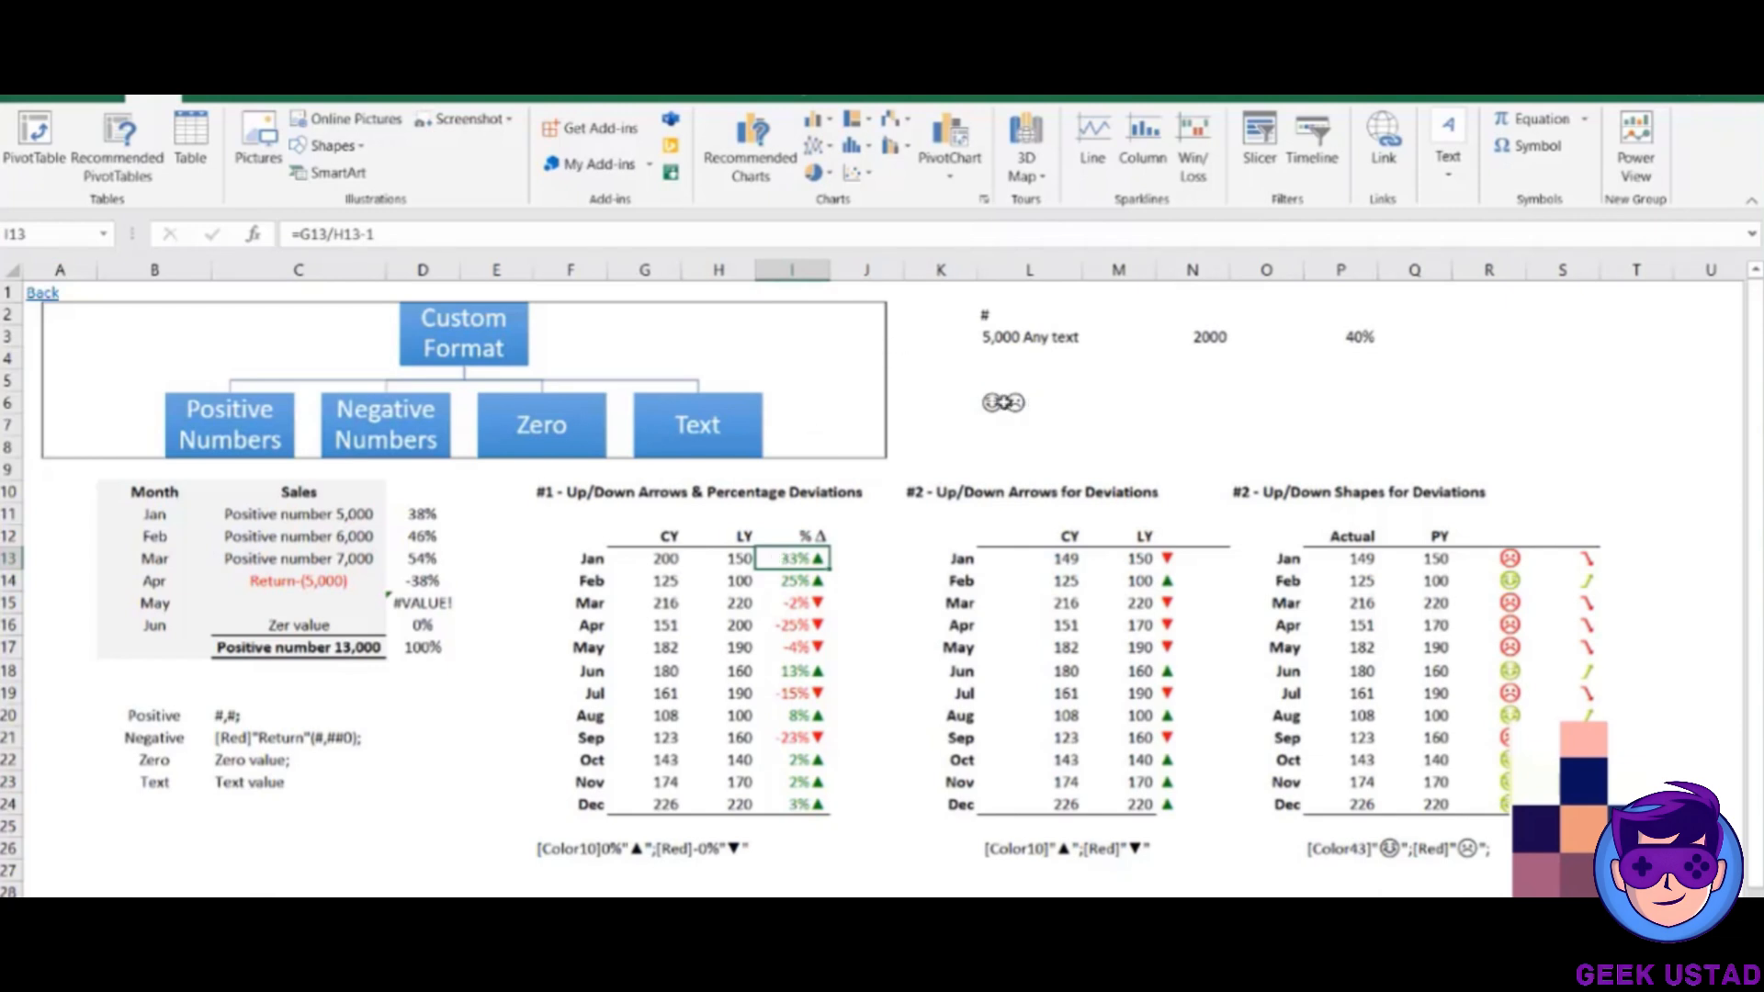
Copy the smiling and frowning face characters from inside cell L6.
left_click(1005, 402)
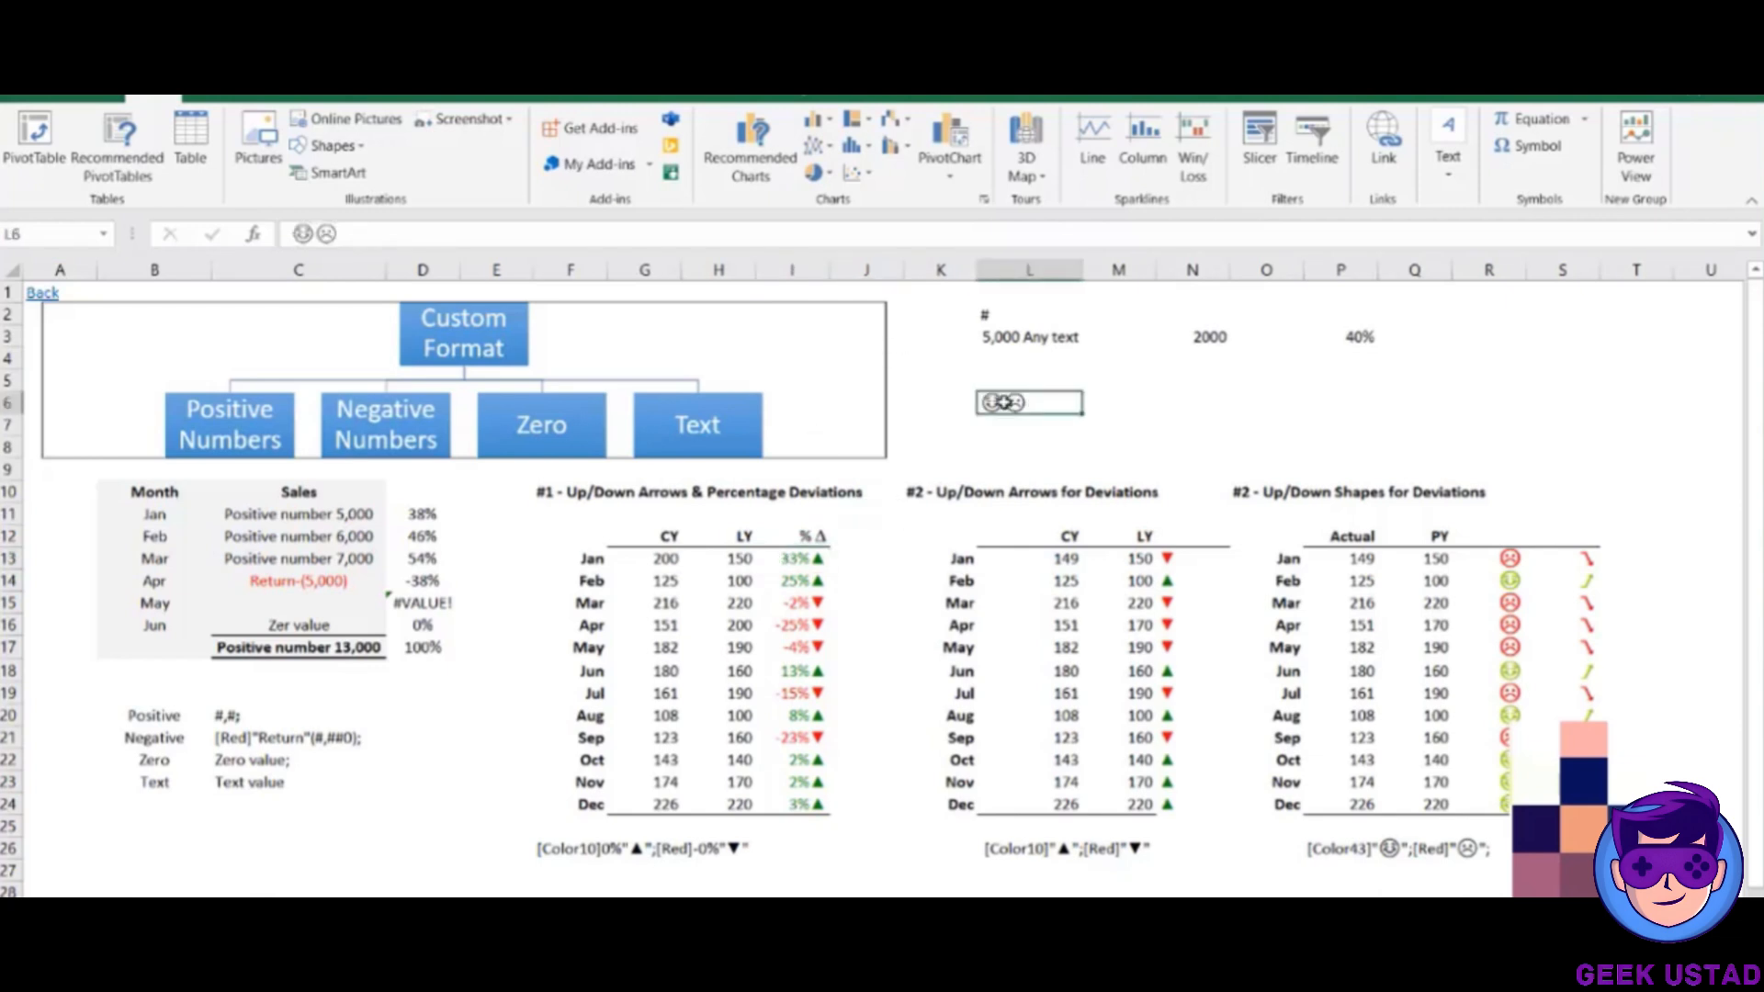
double_click(1051, 402)
left_click_drag(1047, 405, 964, 408)
key("ctrl+c")
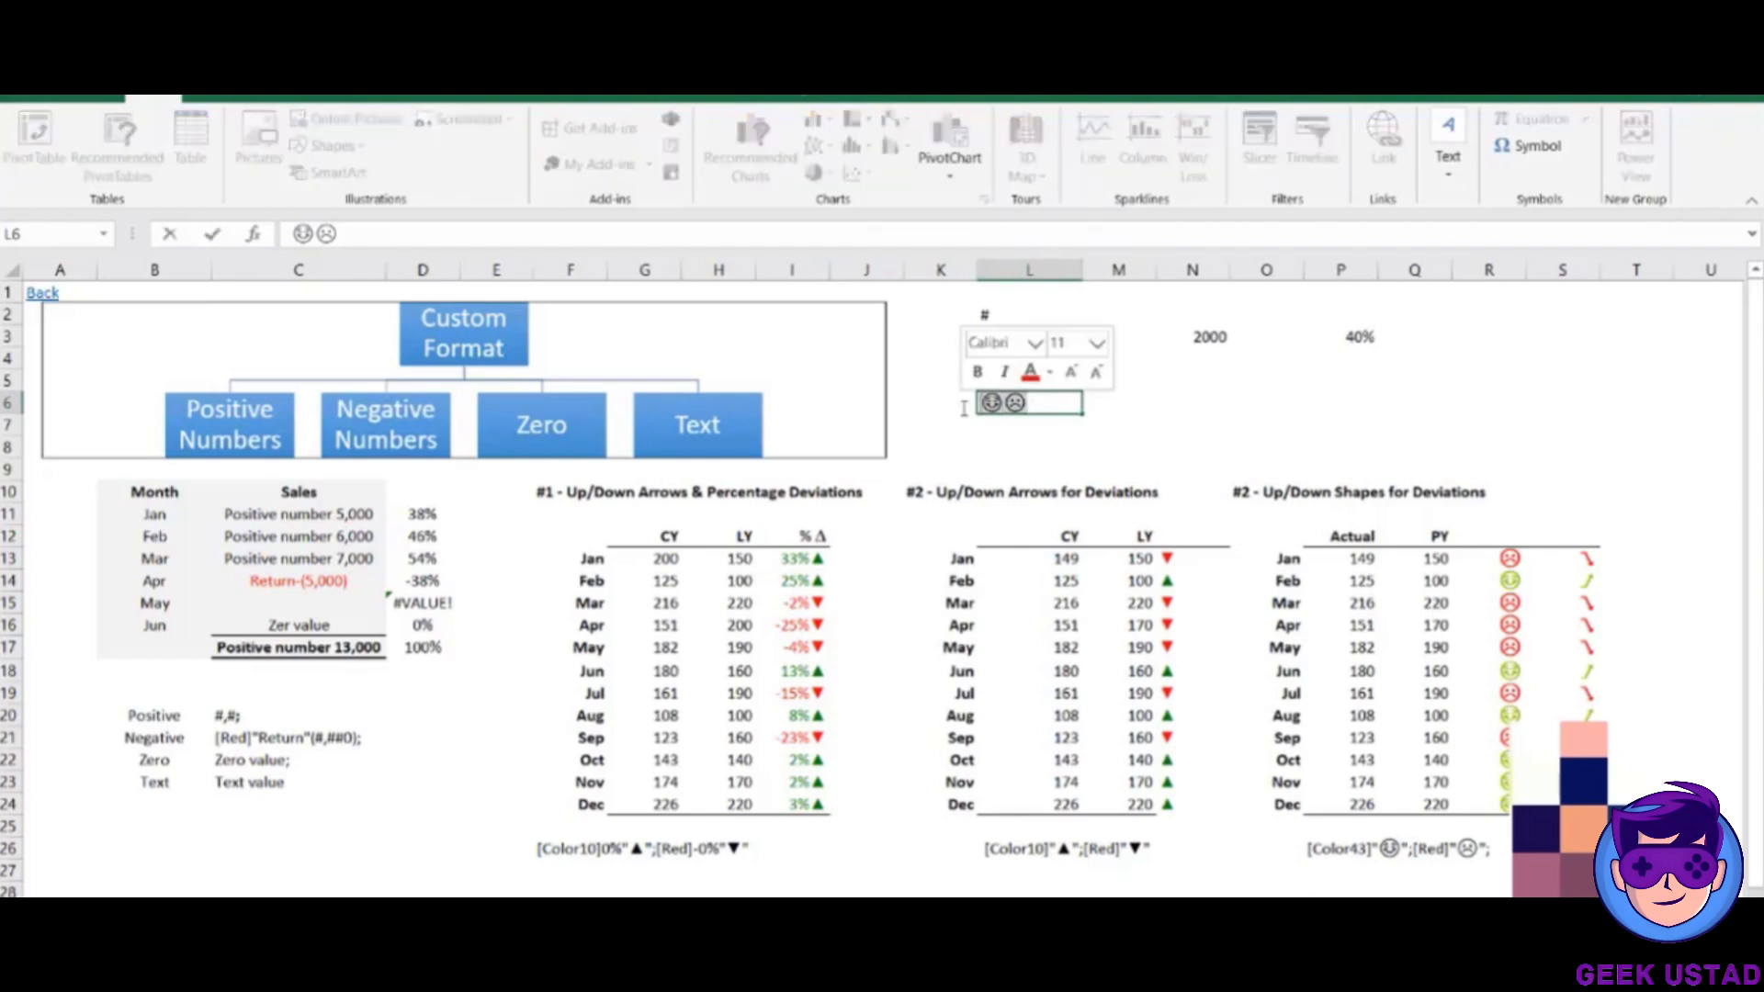
In the custom format of I13:I24, replace the ▲ in the positive section with the smiling face.
left_click(817, 558)
key("shift+Down")
key("shift+Down")
key("shift+Down")
key("shift+Down")
key("shift+Down")
key("shift+Down")
key("shift+Down")
key("shift+Down")
key("shift+Down")
key("shift+Down")
key("shift+Down")
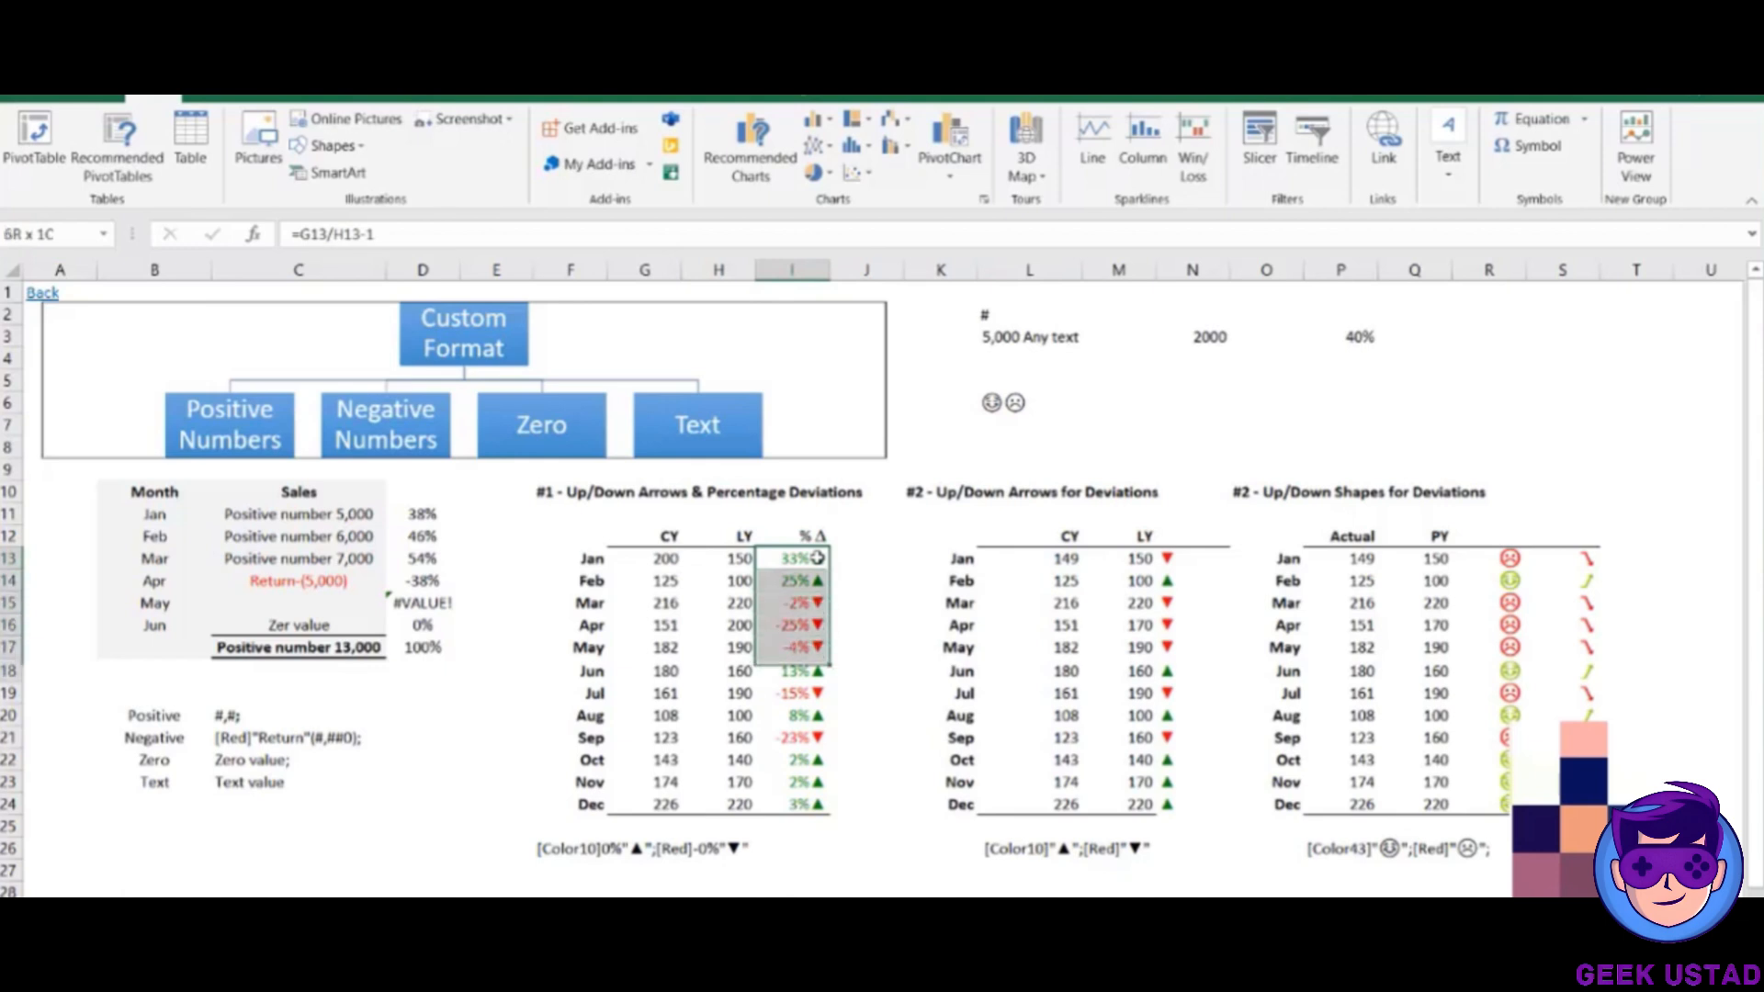
key("ctrl+1")
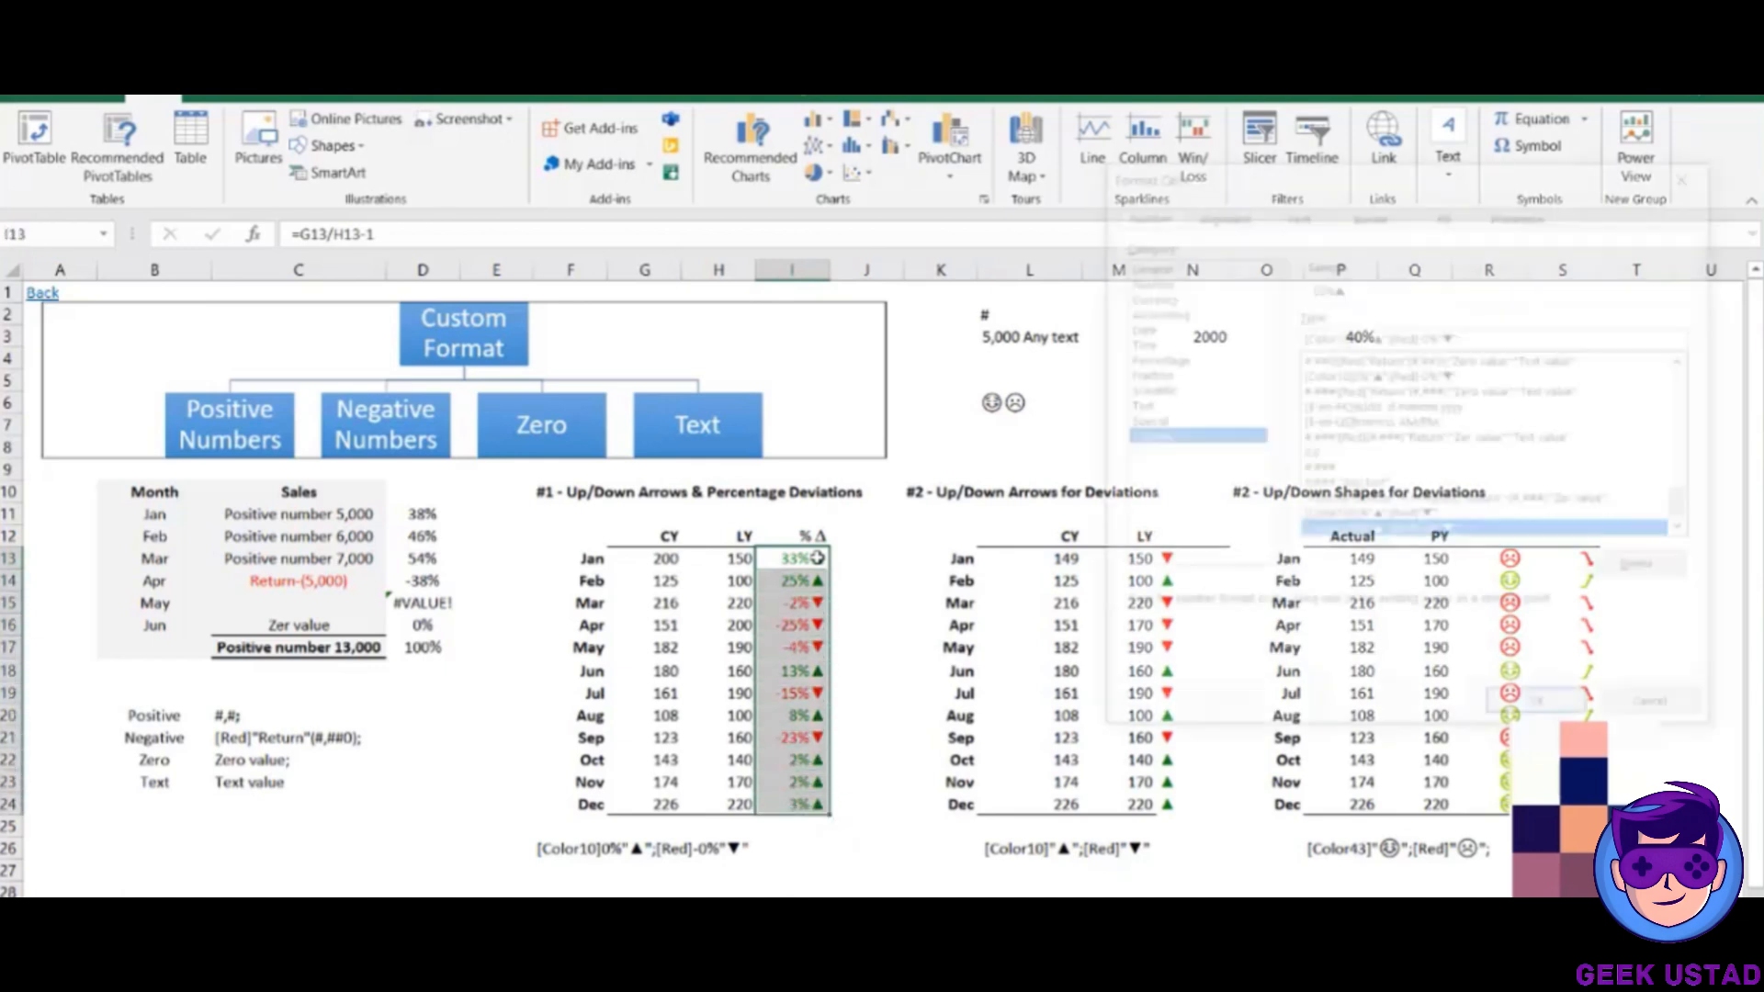
left_click(1375, 337)
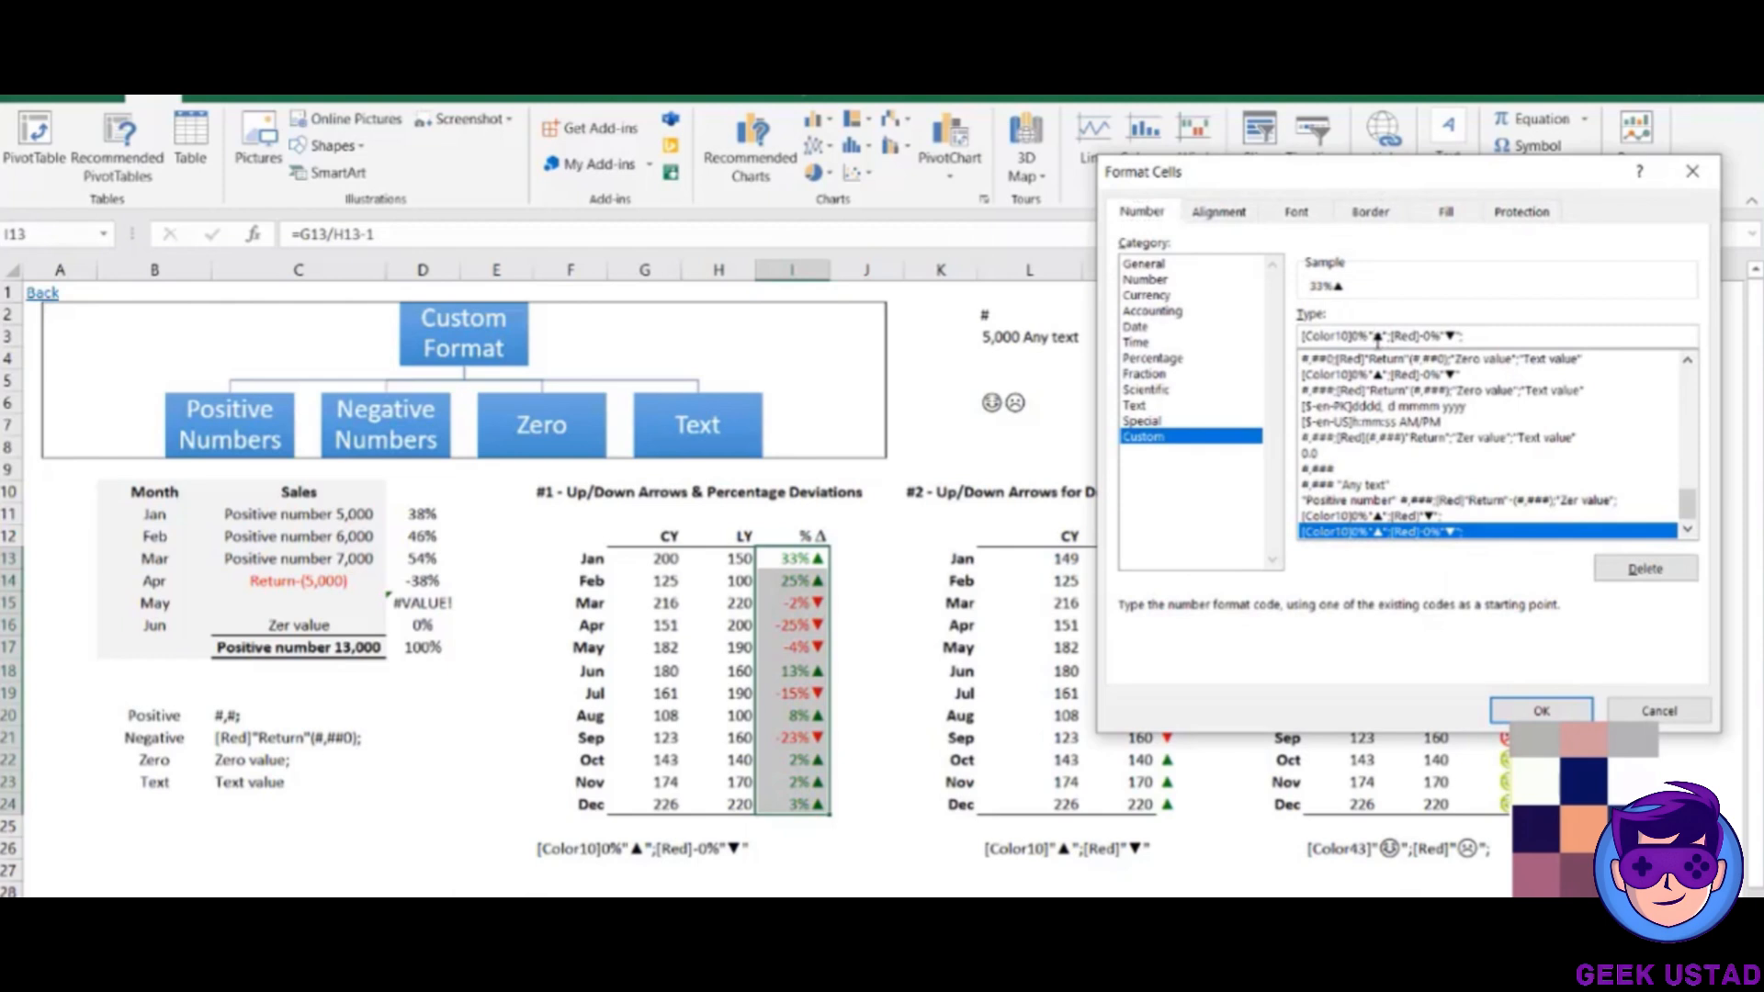
key("BackSpace")
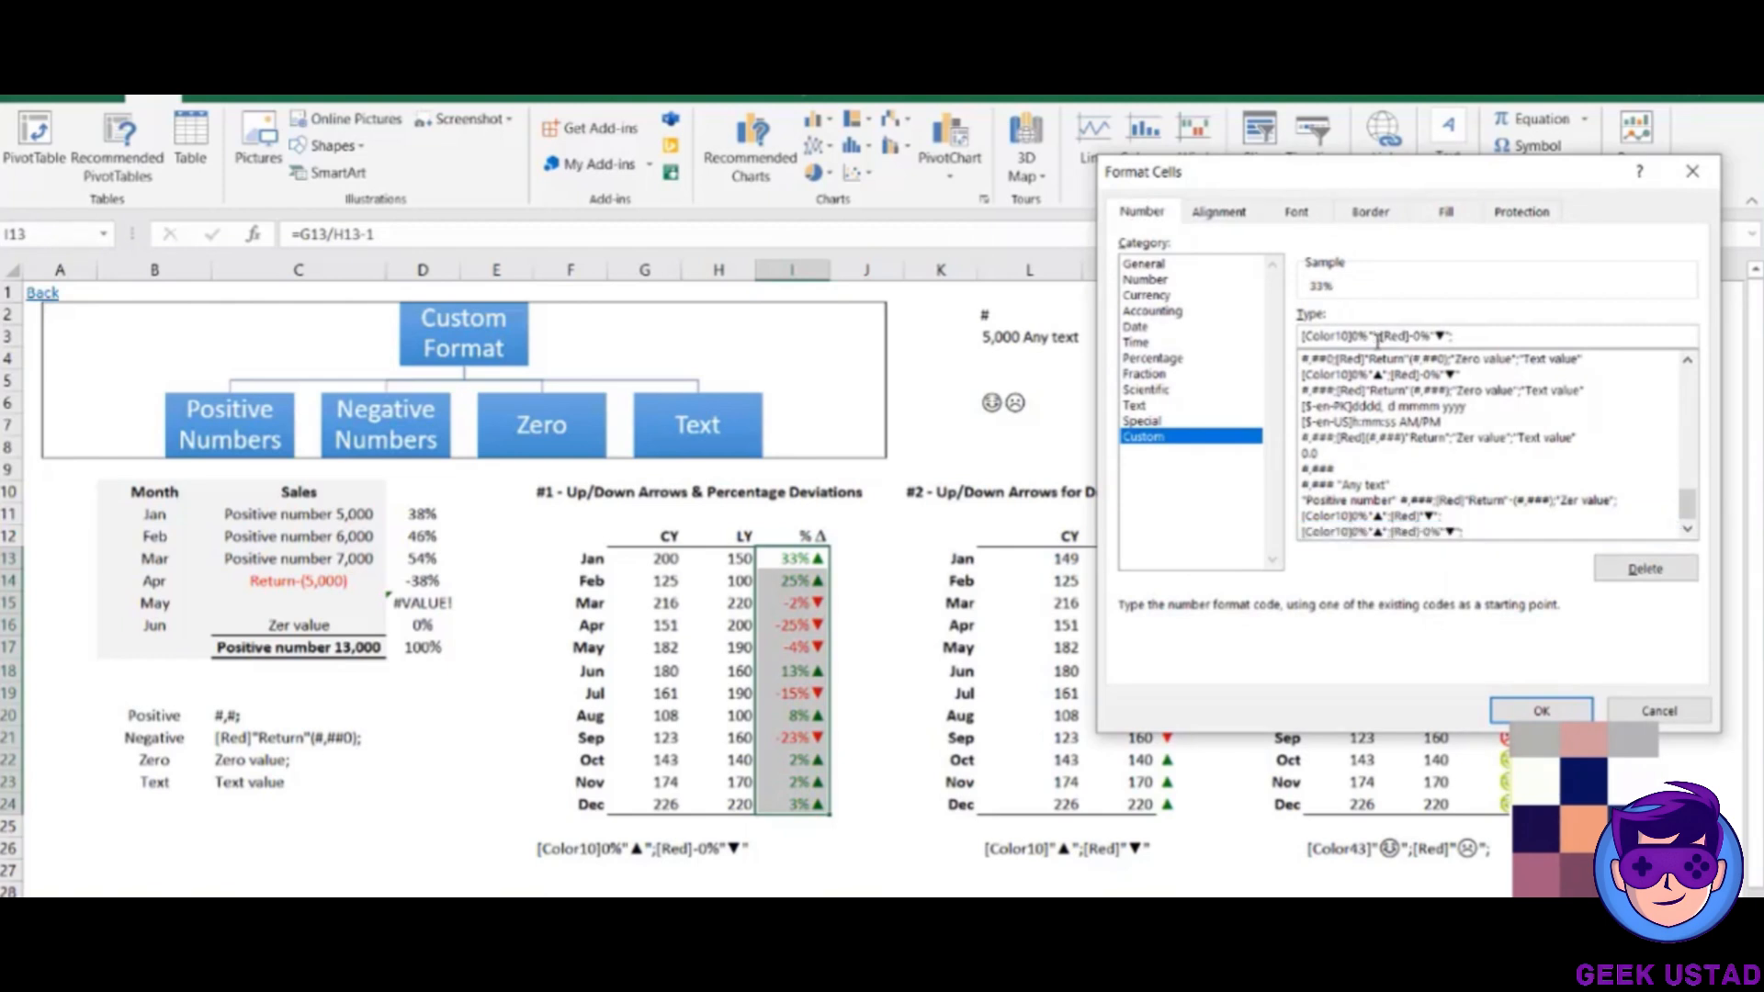
key("ctrl+v")
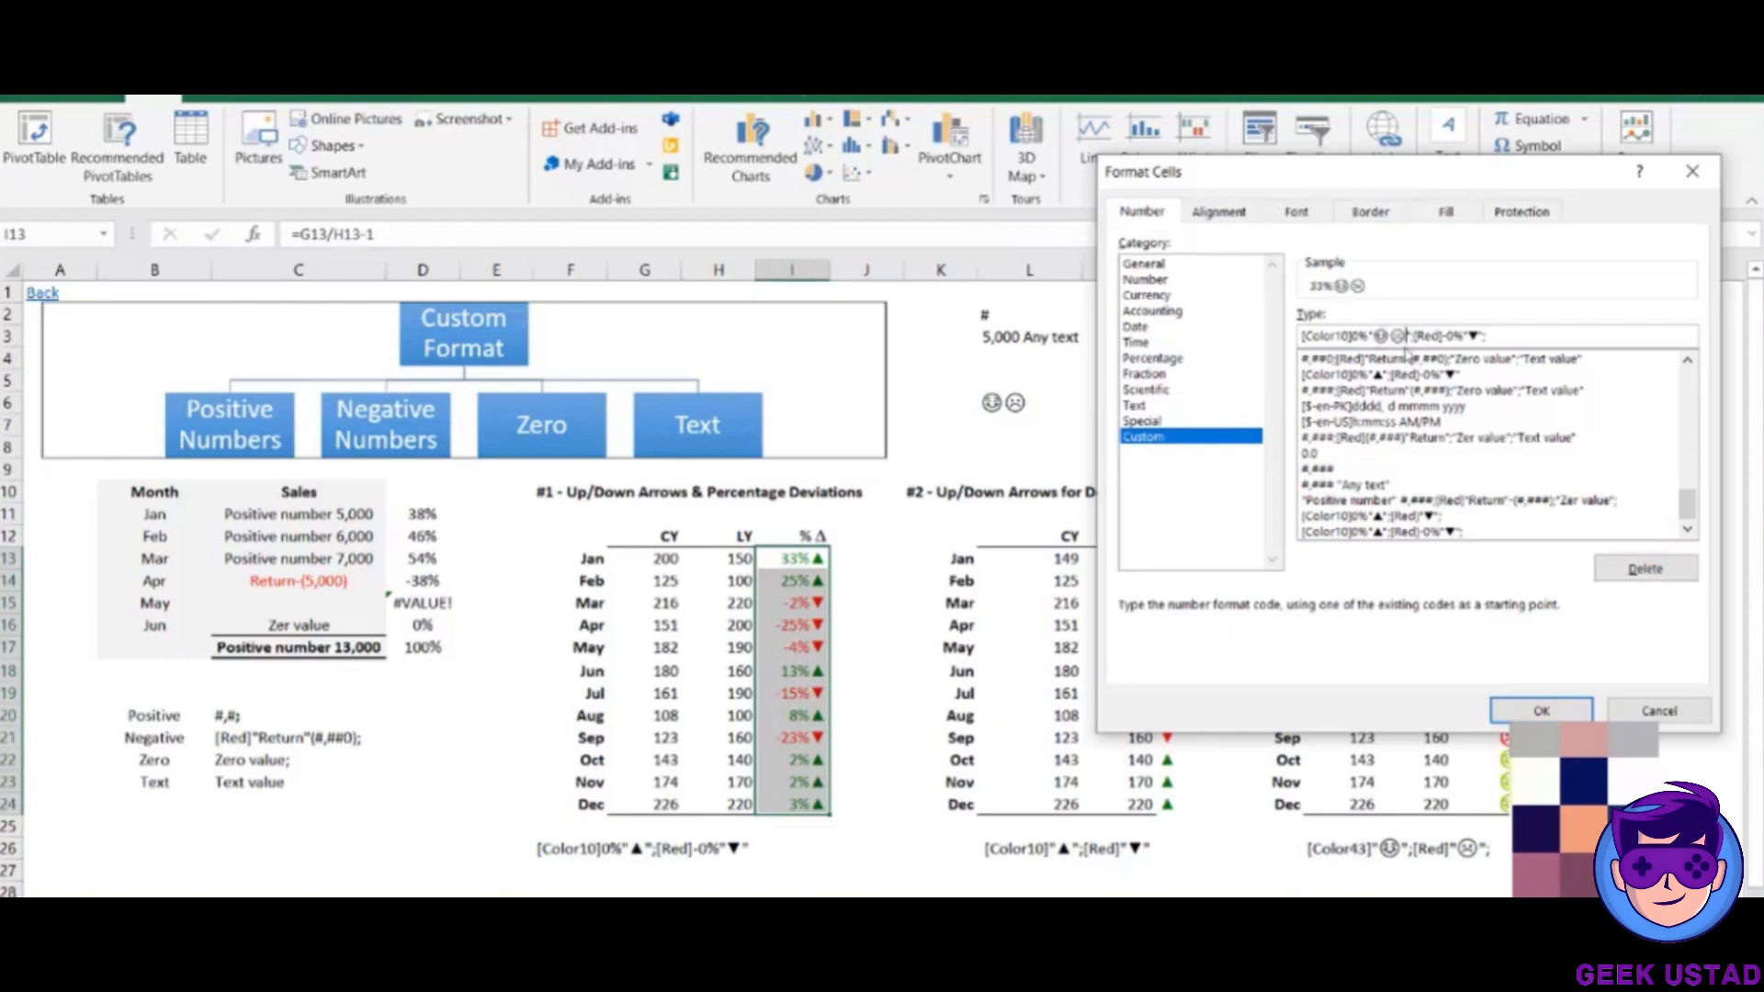
key("BackSpace")
Replace the ▼ in the negative section with the frowning face and apply the format to I13:I24.
key("BackSpace")
key("ctrl+v")
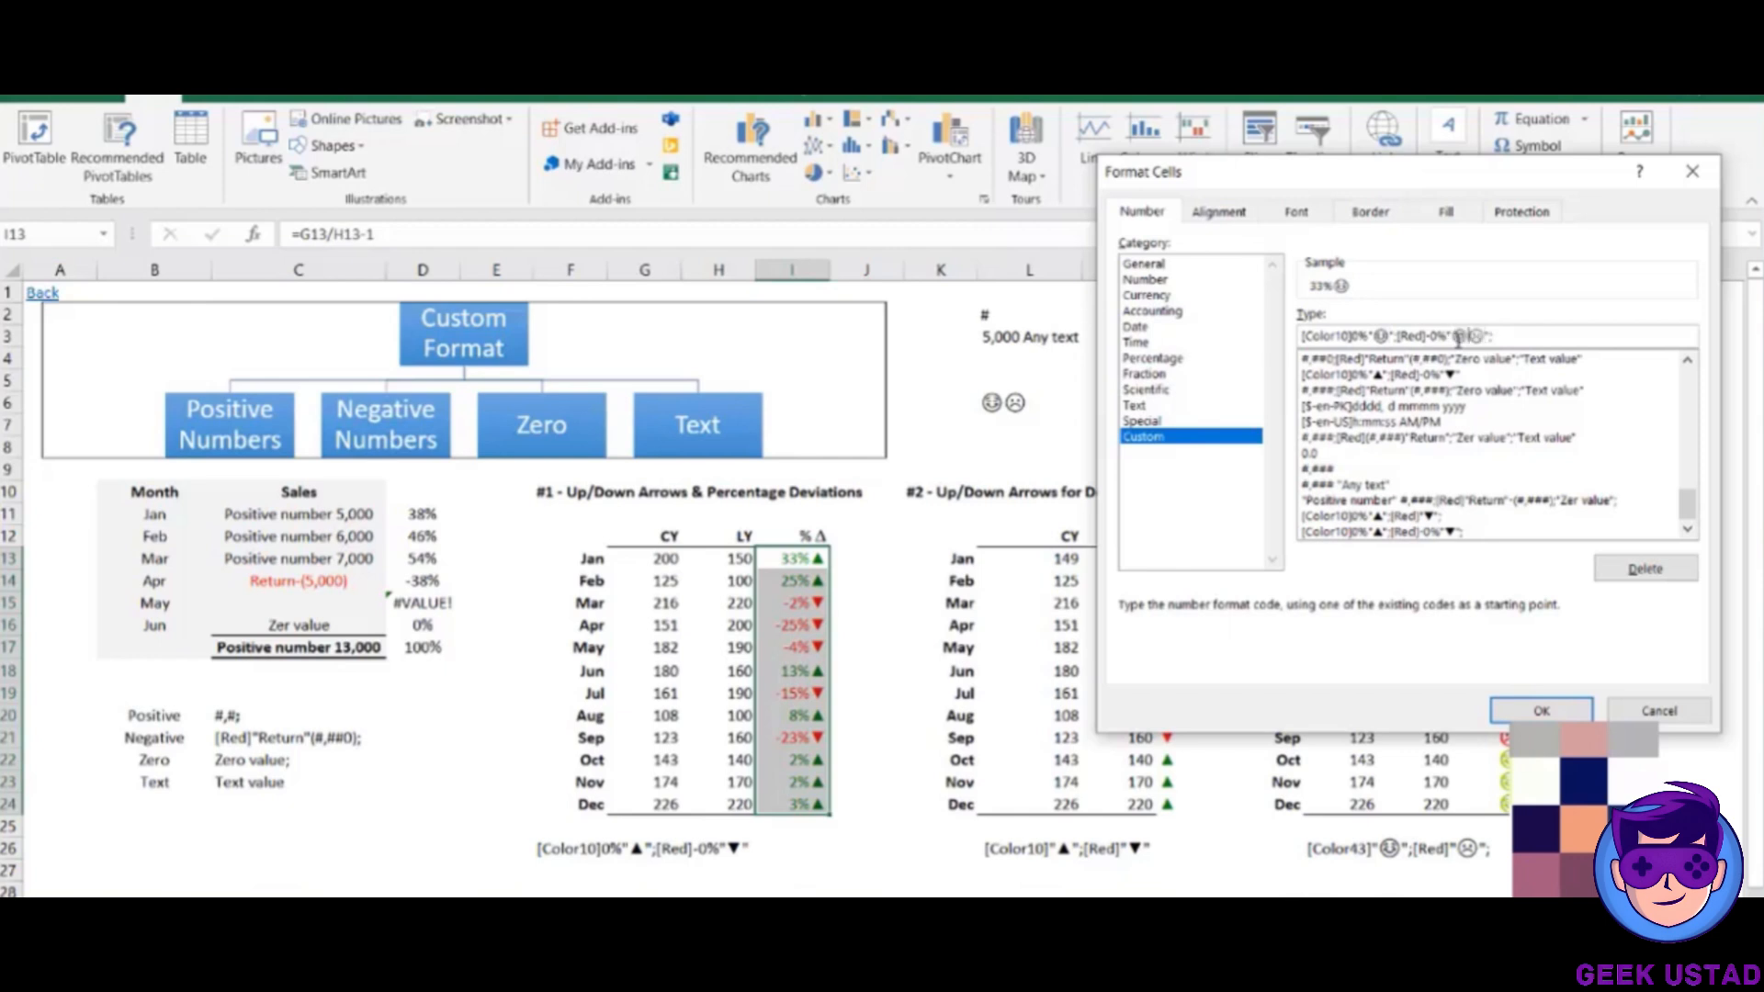
key("BackSpace")
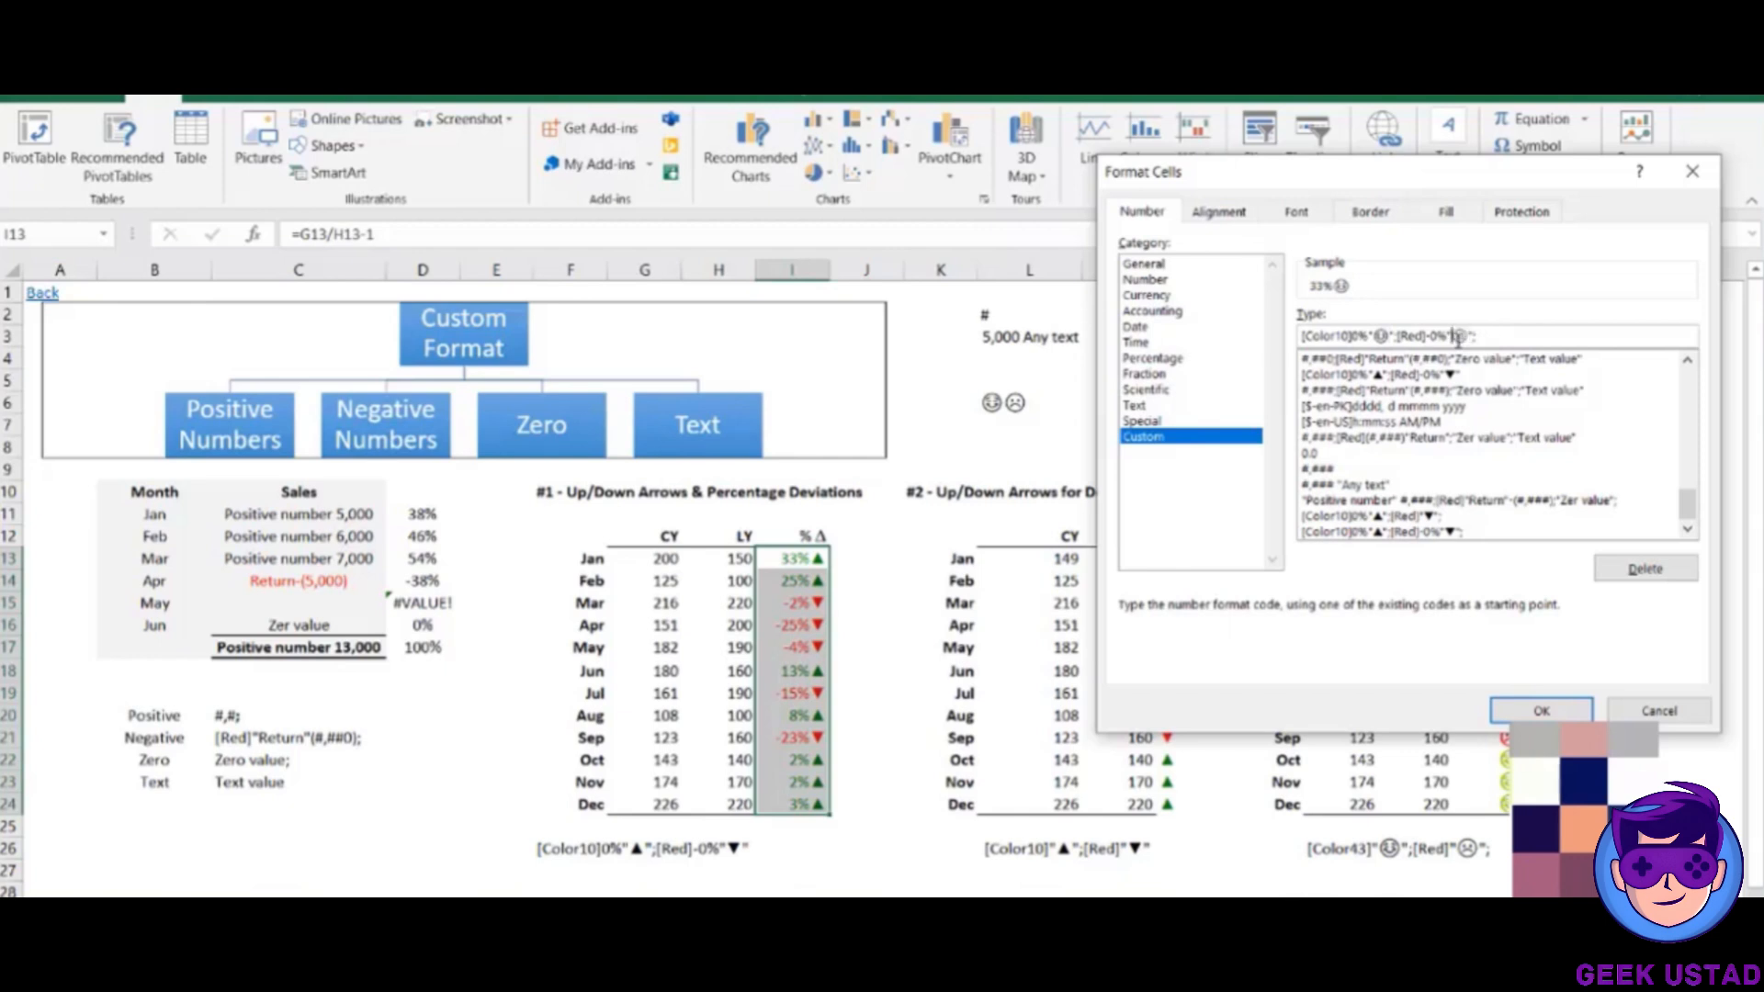
left_click(1540, 712)
left_click(915, 627)
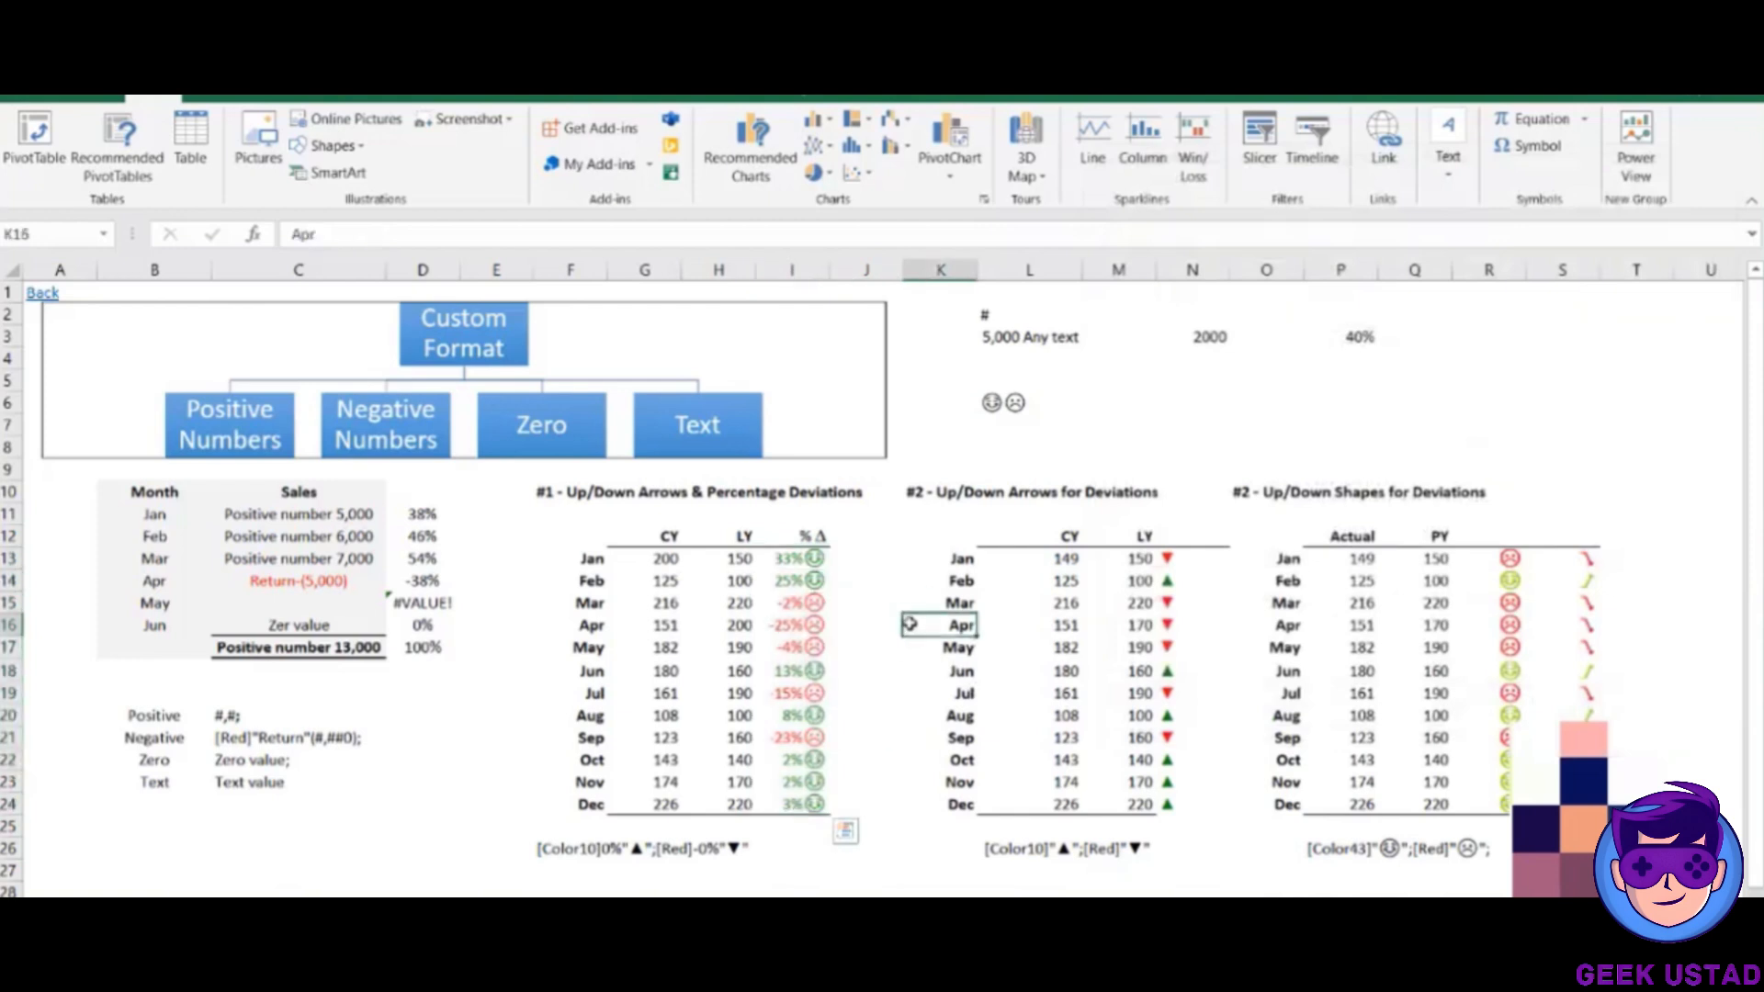
Remove 0% from the positive section of the I13:I24 custom format, keeping [Color10] and the smiling face.
left_click(773, 560)
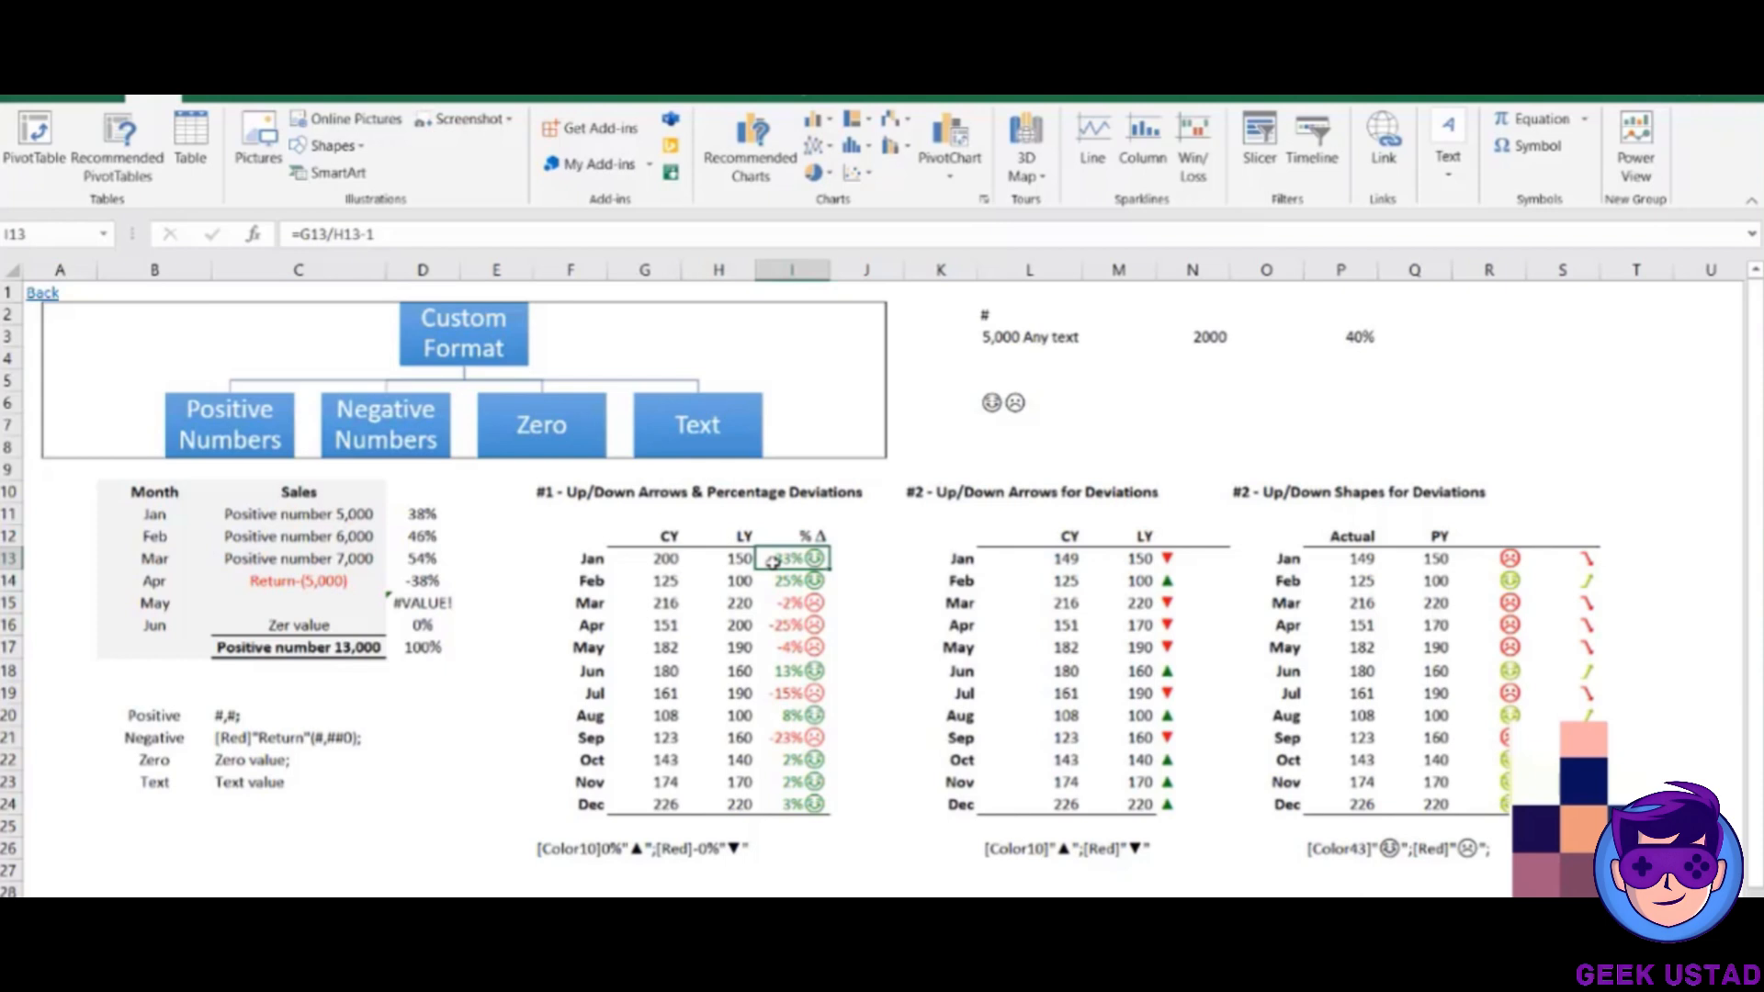
left_click(1172, 562)
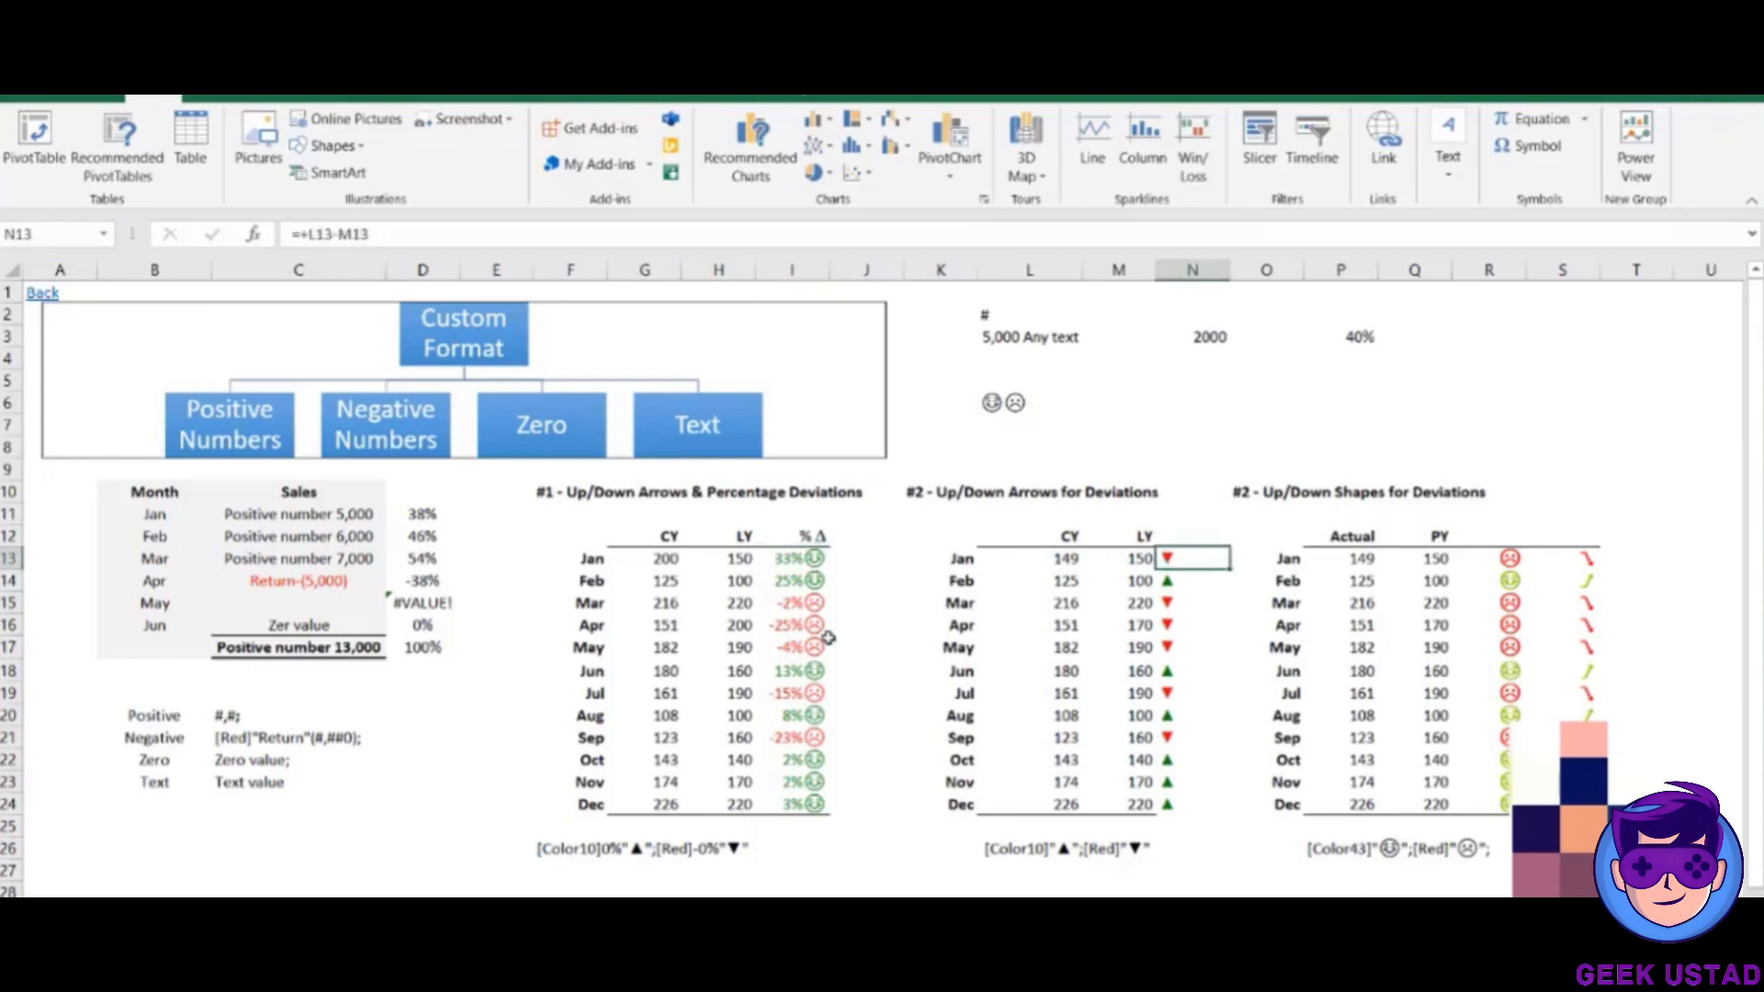
left_click(798, 562)
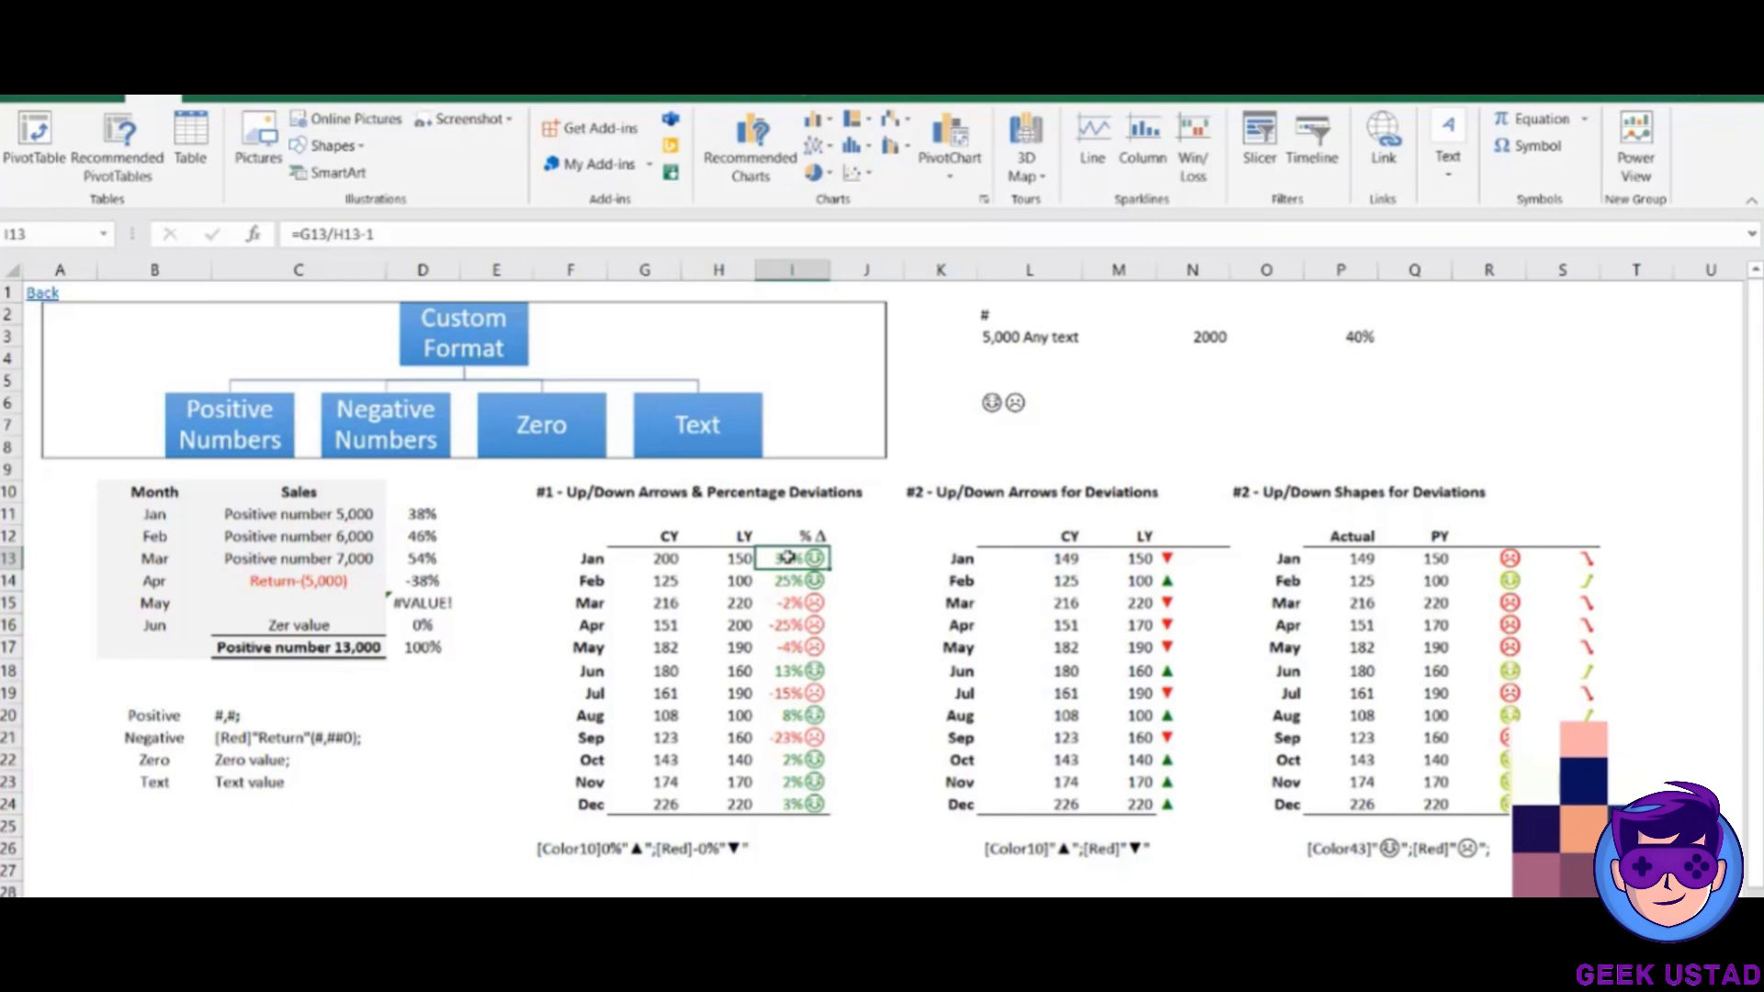
left_click_drag(788, 557, 787, 796)
key("ctrl+1")
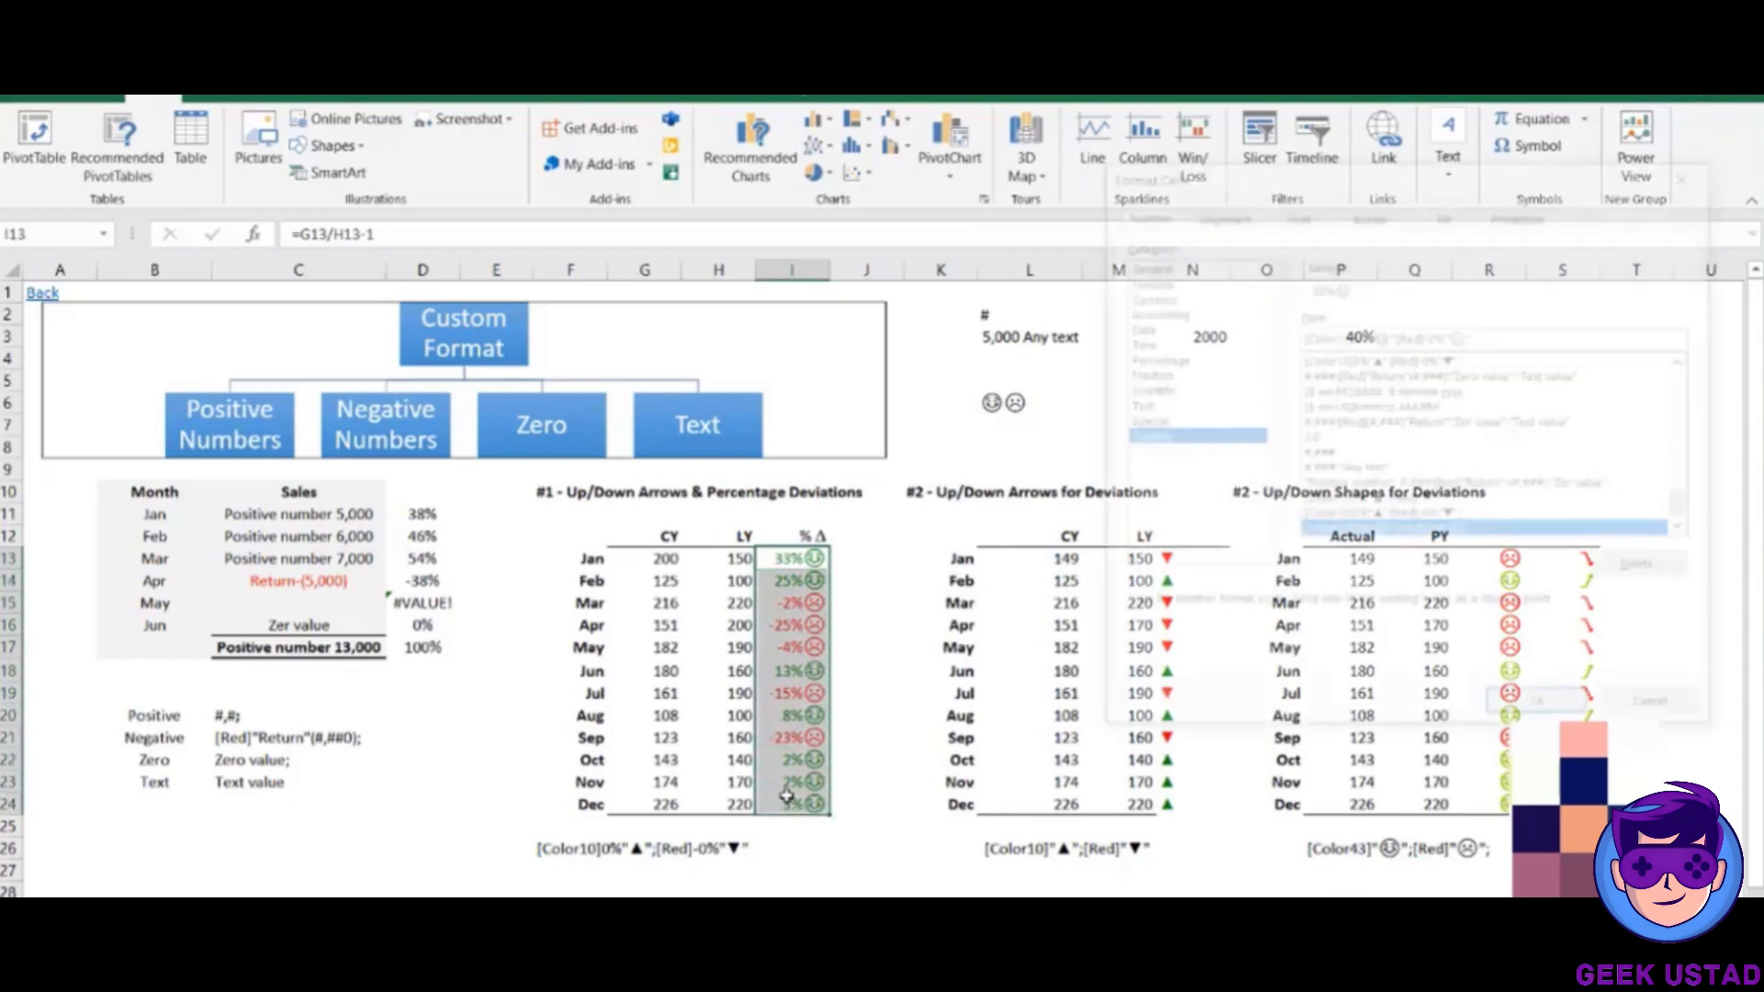
left_click(1366, 338)
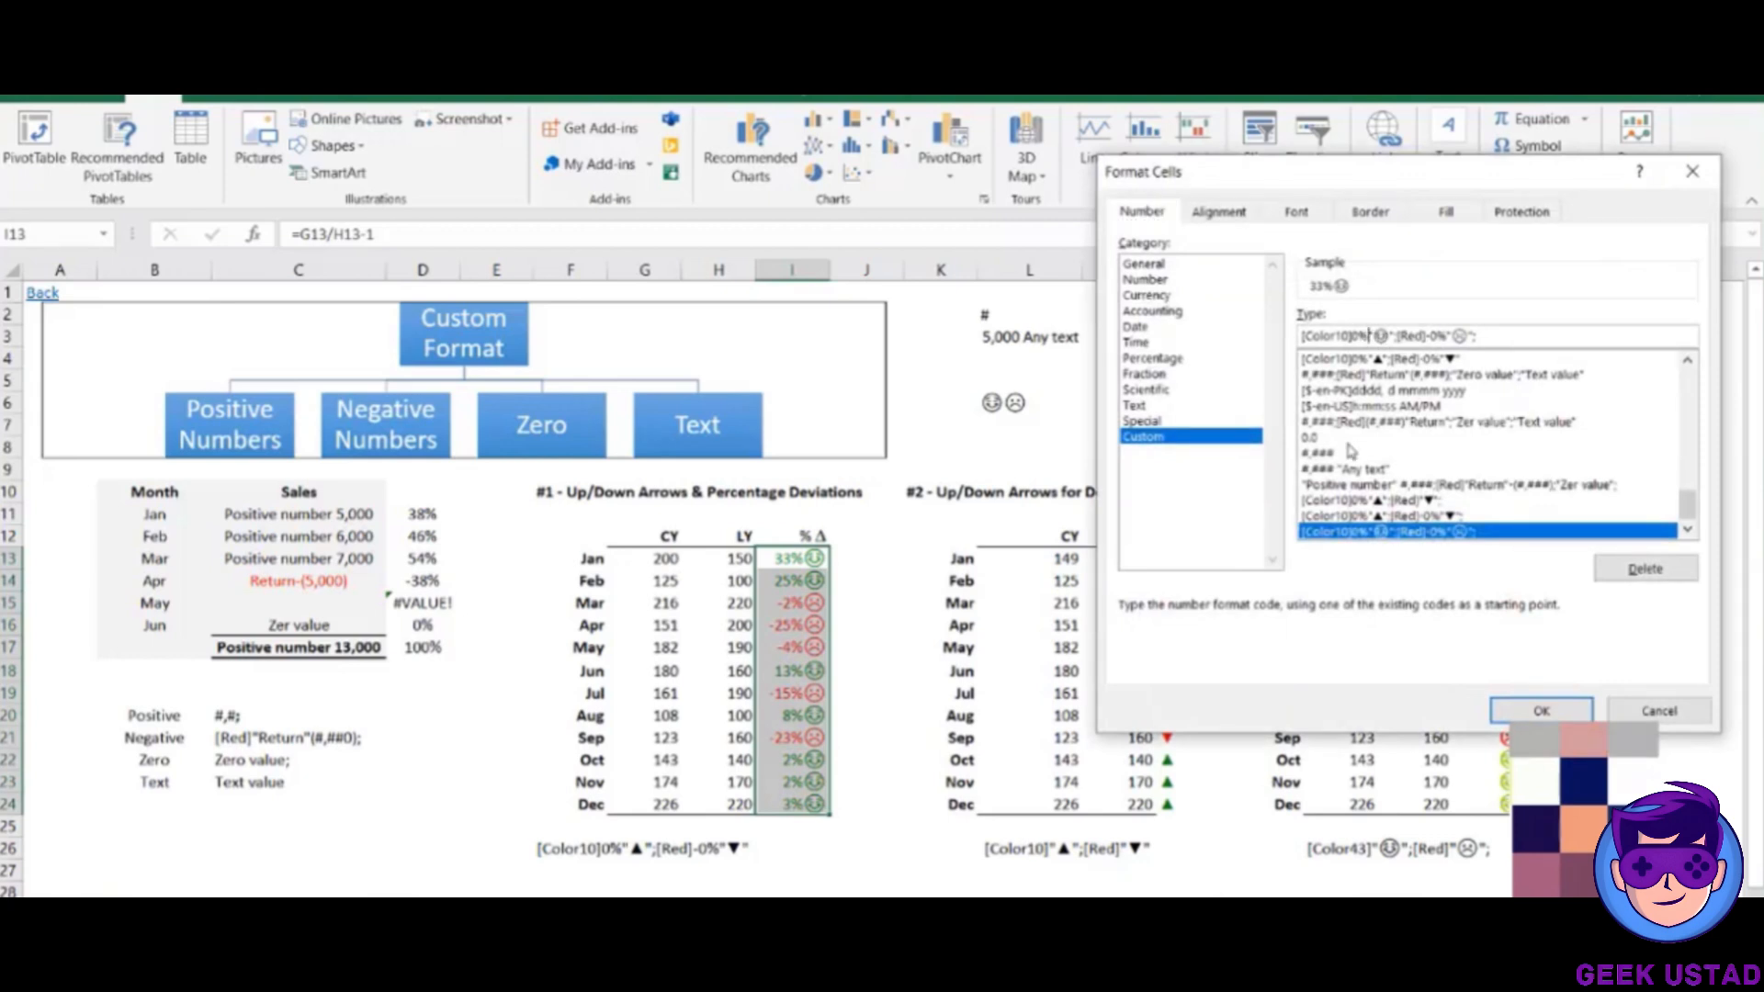
key("Left")
key("BackSpace")
key("Delete")
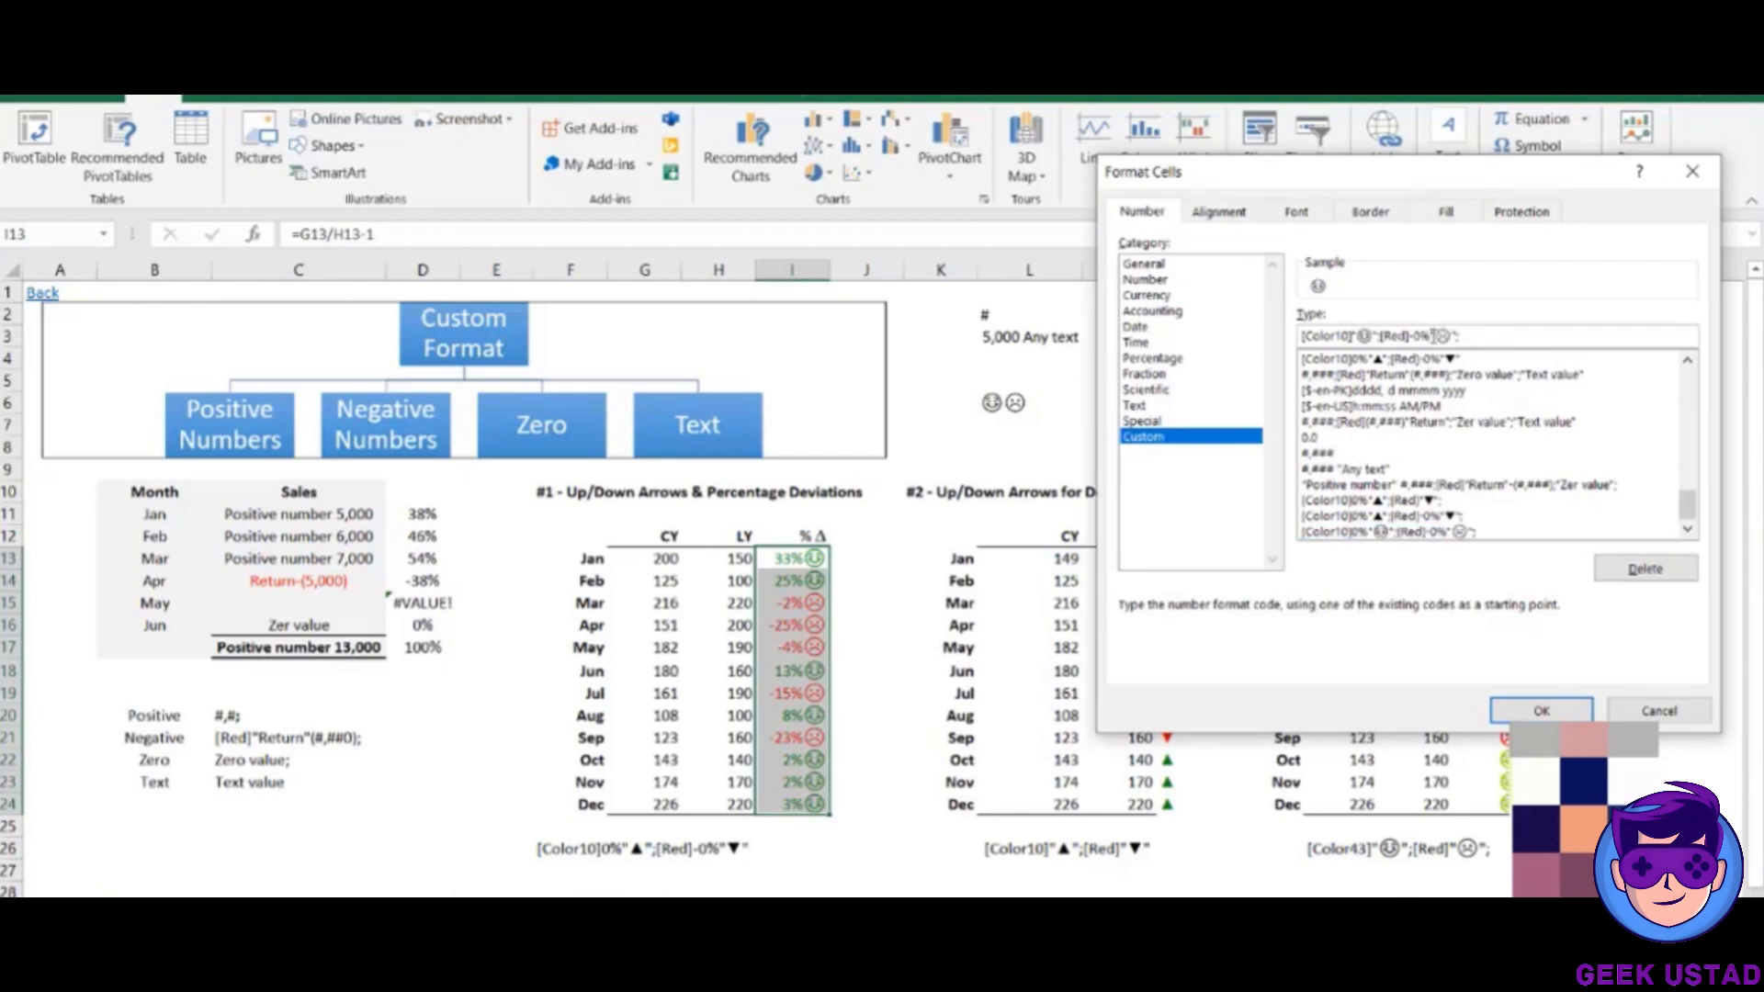
Remove -0% from the negative section, keeping [Red] and the frowning face, and apply the format to I13:I24.
key("BackSpace")
key("BackSpace")
key("BackSpace")
left_click(1530, 709)
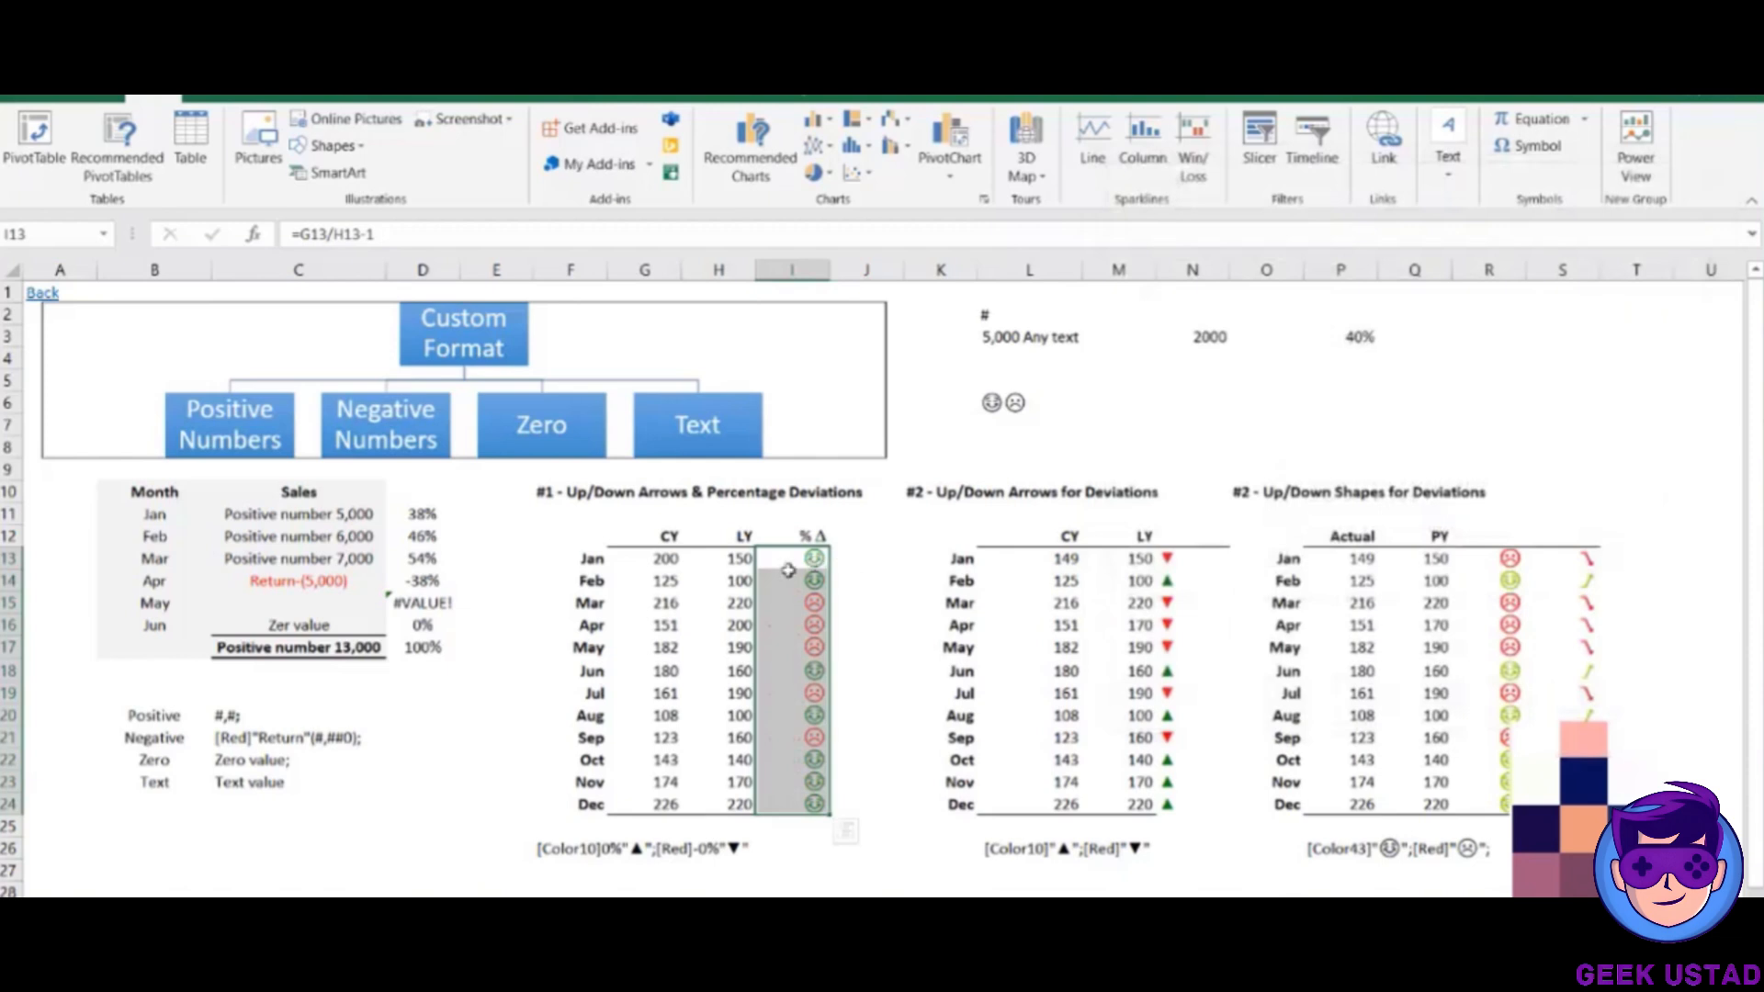
left_click(790, 581)
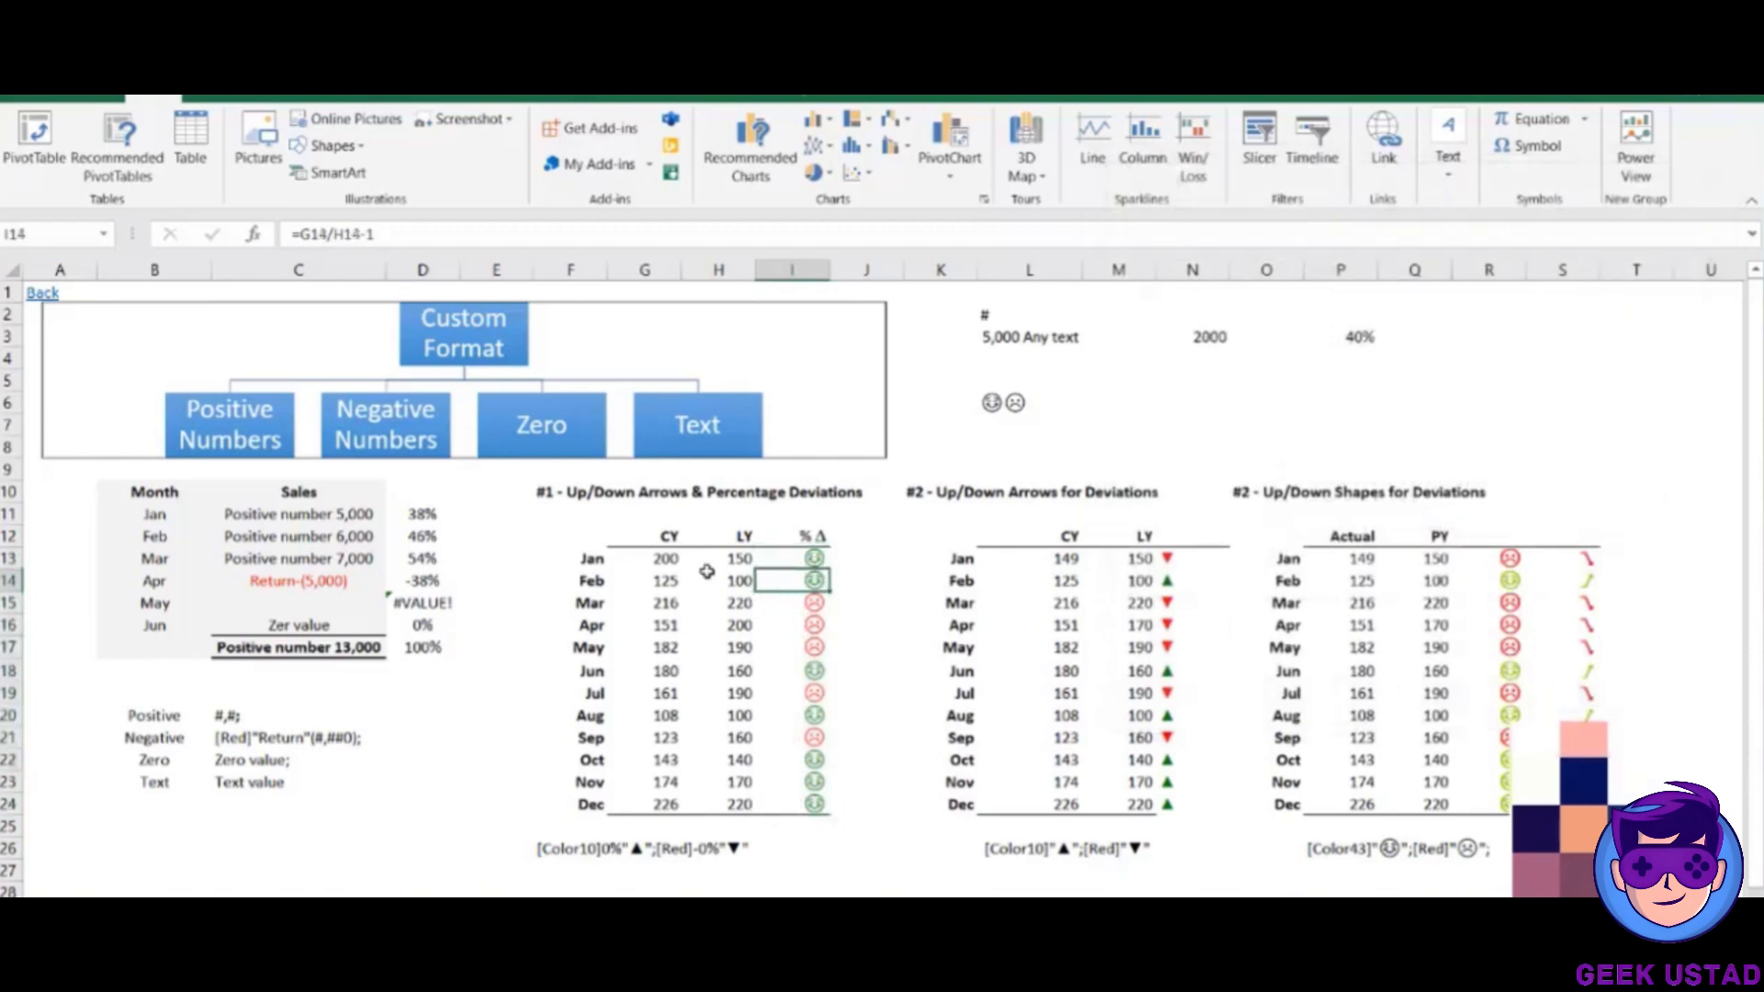